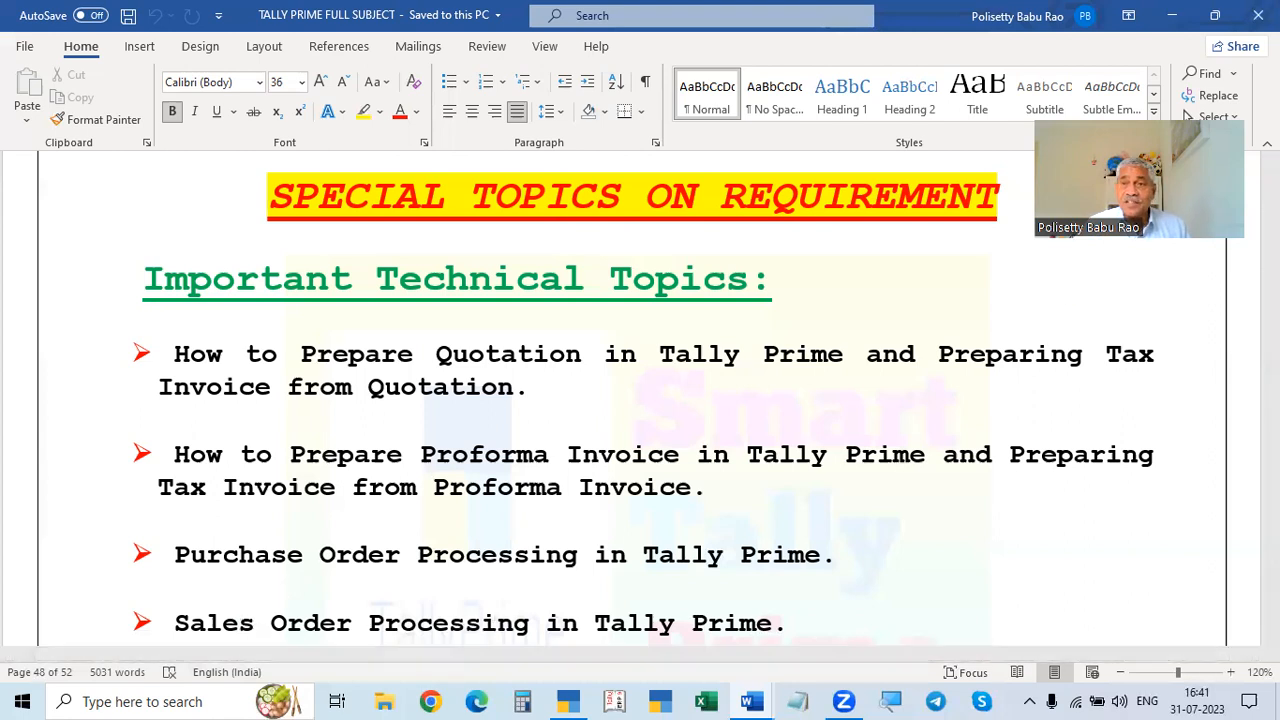
Step: Close the TALLY PRIME FULL SUBJECT document and view Problem 1 under Sales Order Processing in the ORDER PROCESSING document
{"action": "left_click", "coordinate": [1258, 15]}
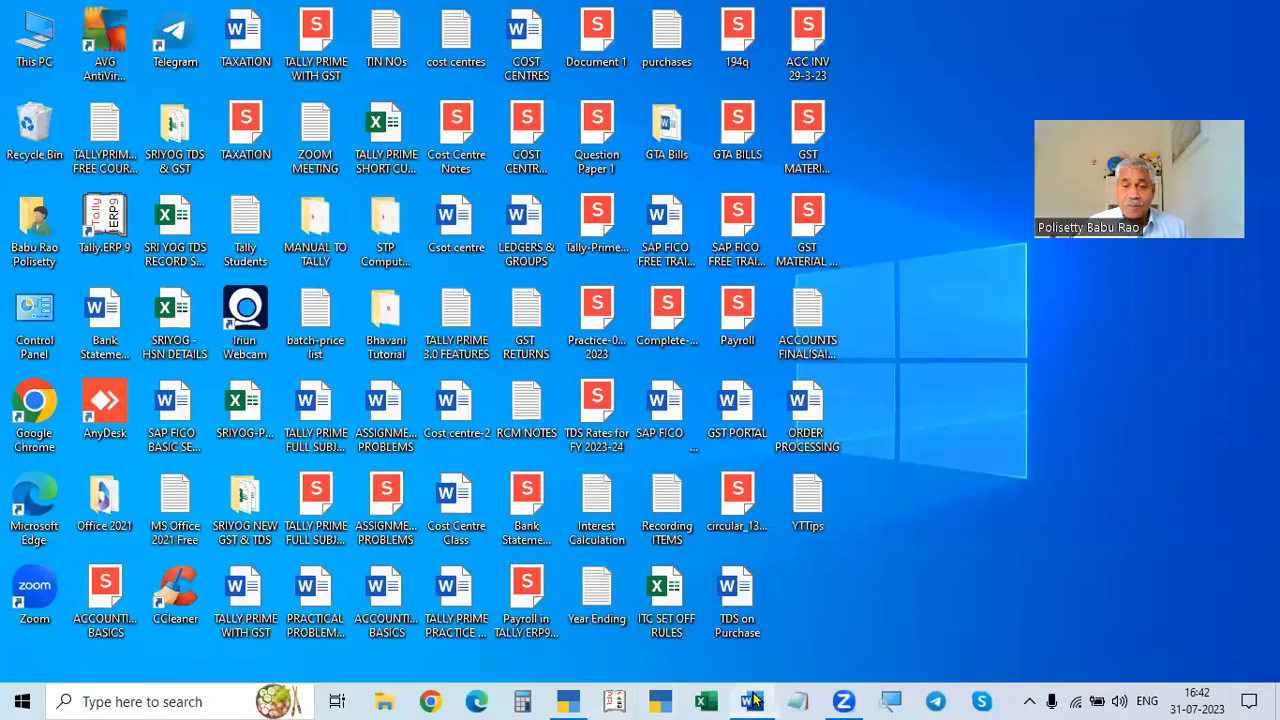
{"action": "left_click", "coordinate": [752, 701]}
{"action": "scroll", "coordinate": [662, 470], "scroll_direction": "up", "scroll_amount": 2}
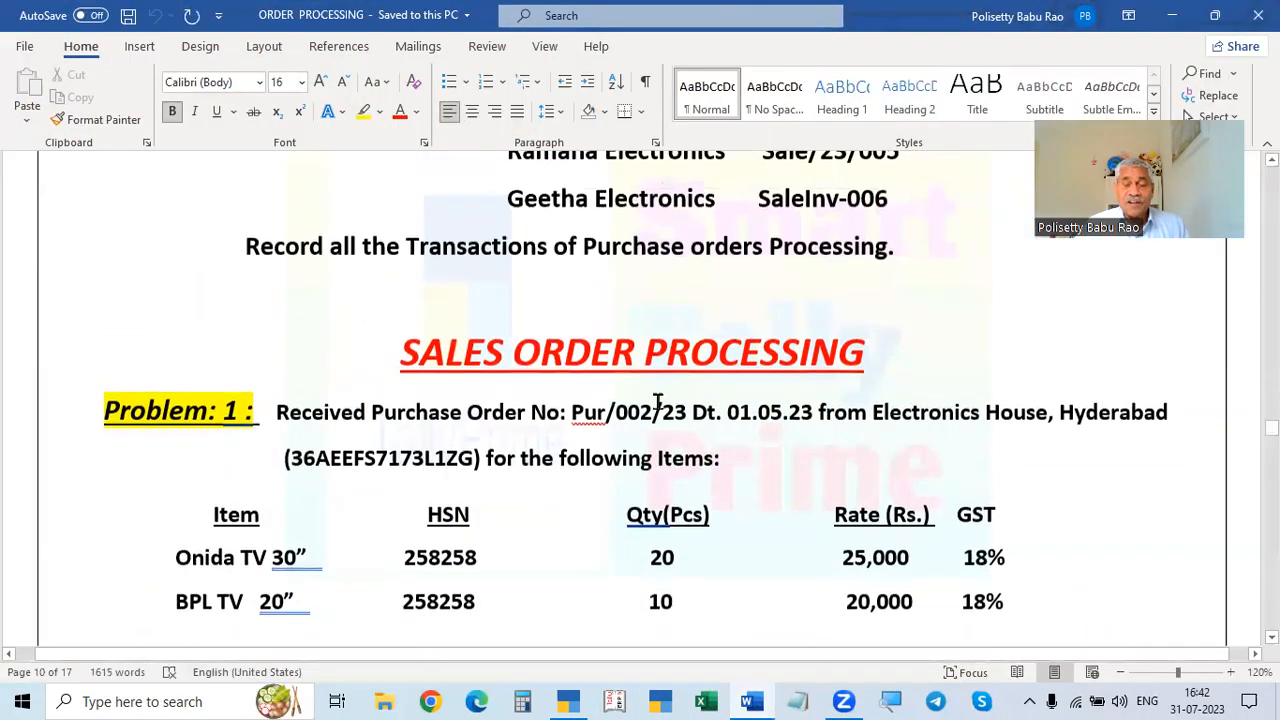
{"action": "scroll", "coordinate": [652, 430], "scroll_direction": "down", "scroll_amount": 2}
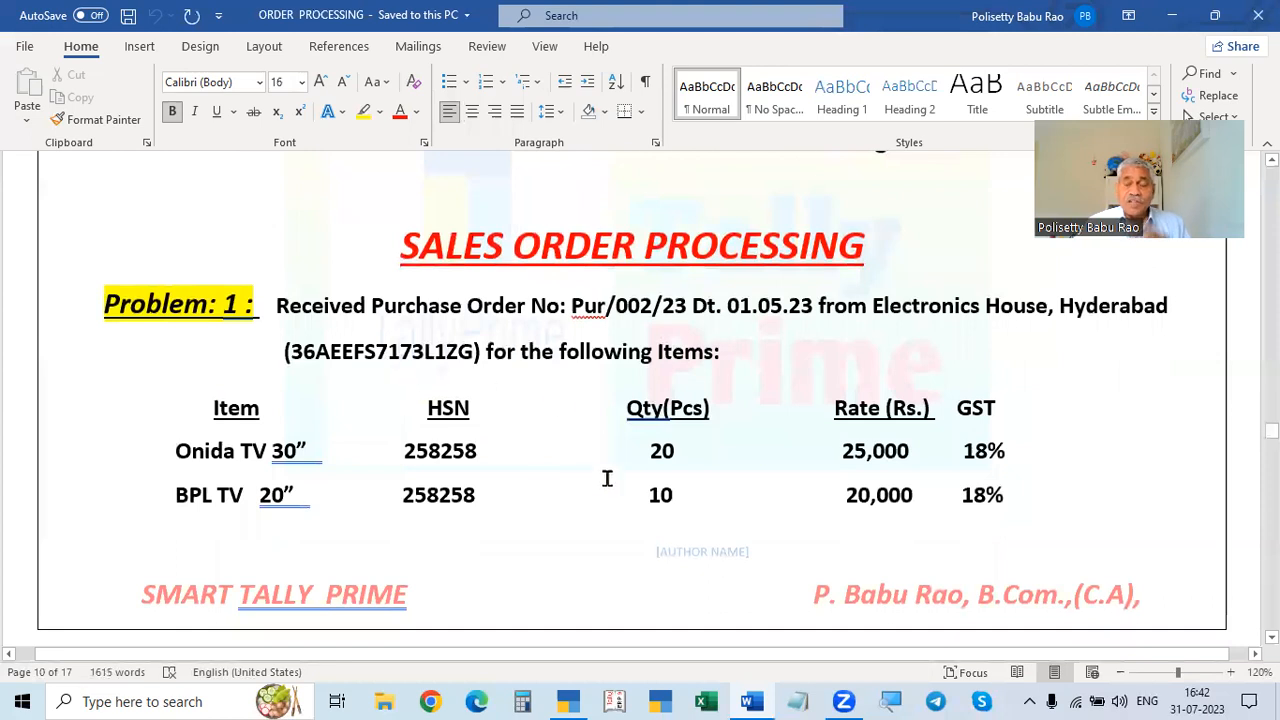
Step: Switch to TallyPrime and look through the Sales, Receipt and Payment voucher entry screens, then leave voucher entry
{"action": "left_click", "coordinate": [568, 701]}
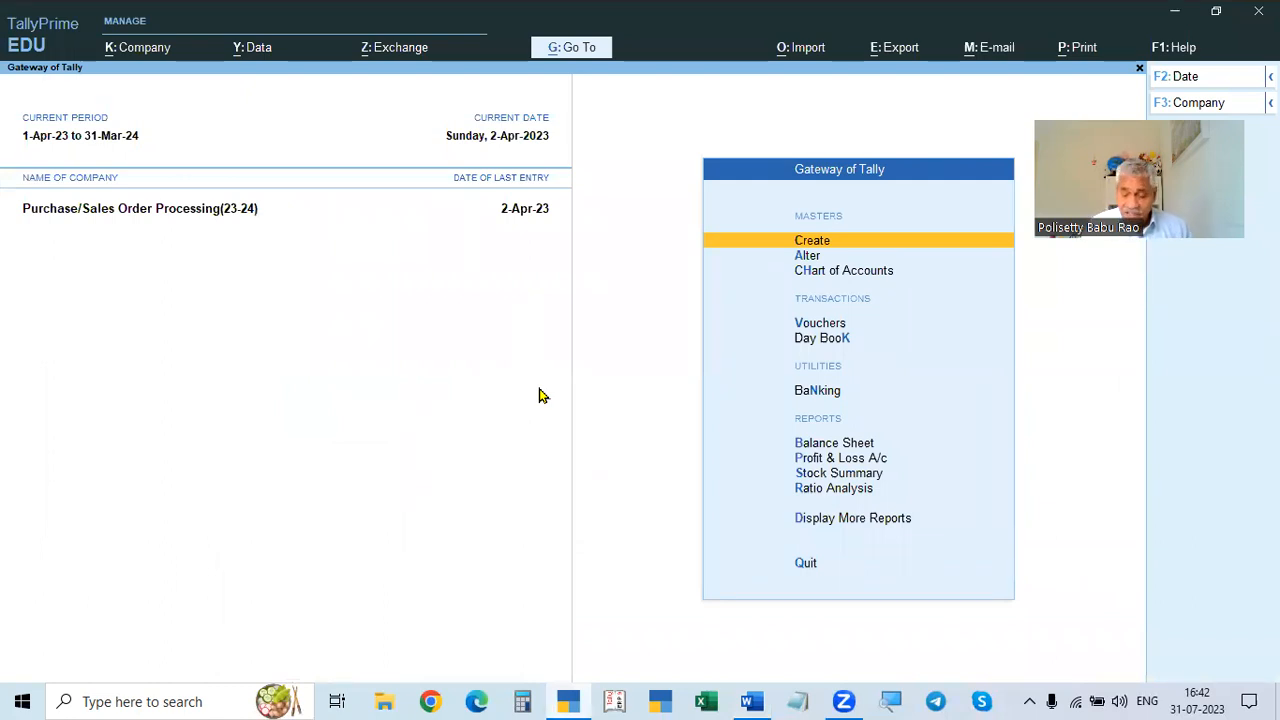
{"action": "key", "text": "Down"}
{"action": "key", "text": "Down"}
{"action": "key", "text": "Down"}
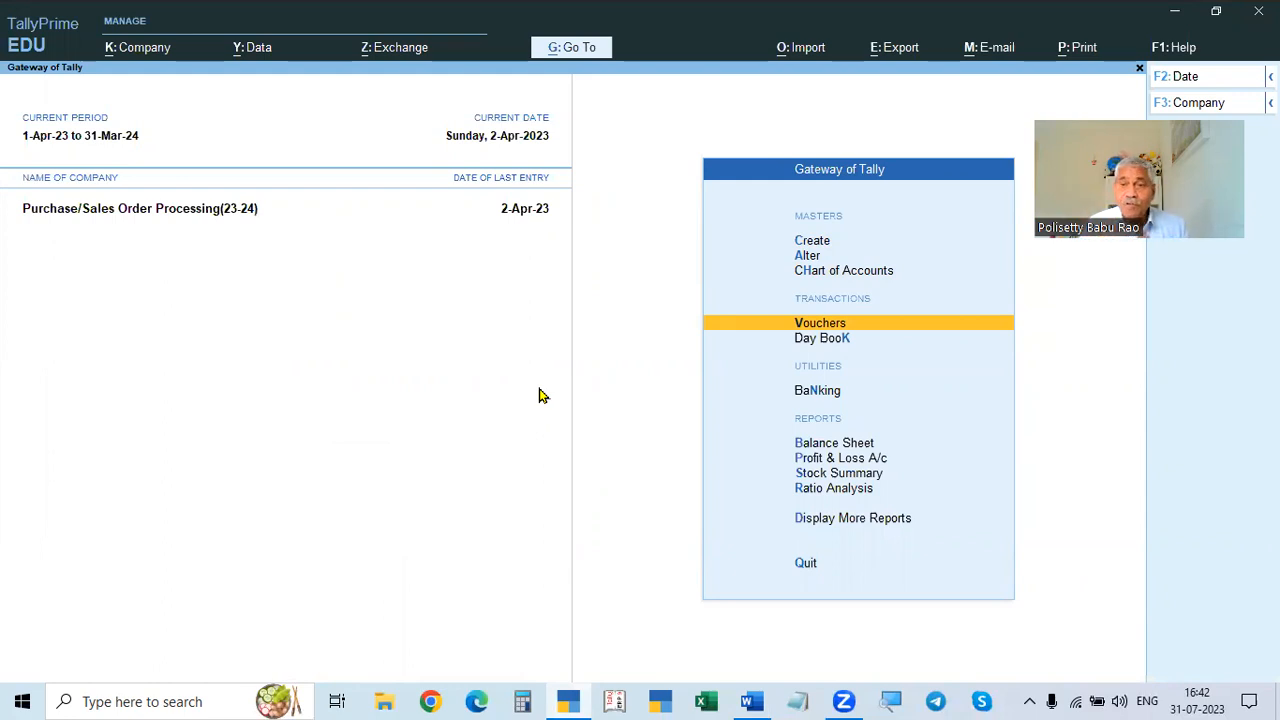
{"action": "key", "text": "Return"}
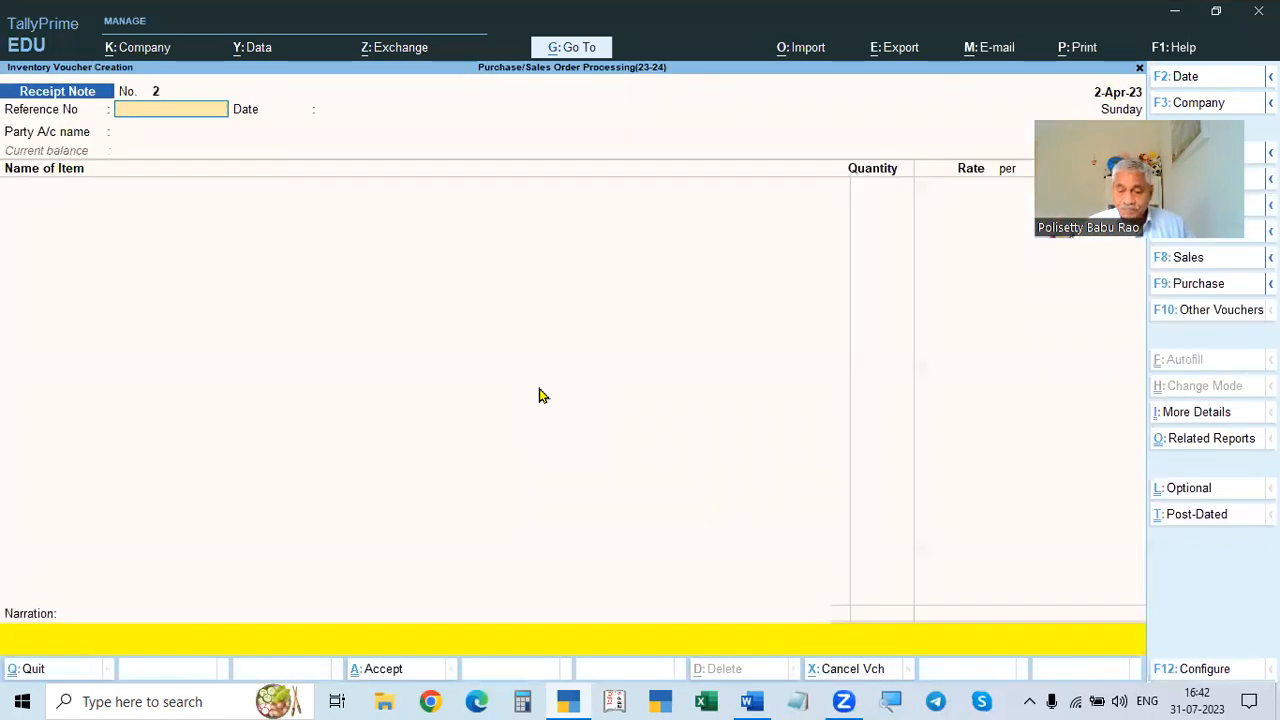
{"action": "key", "text": "F8"}
{"action": "key", "text": "F6"}
{"action": "key", "text": "F5"}
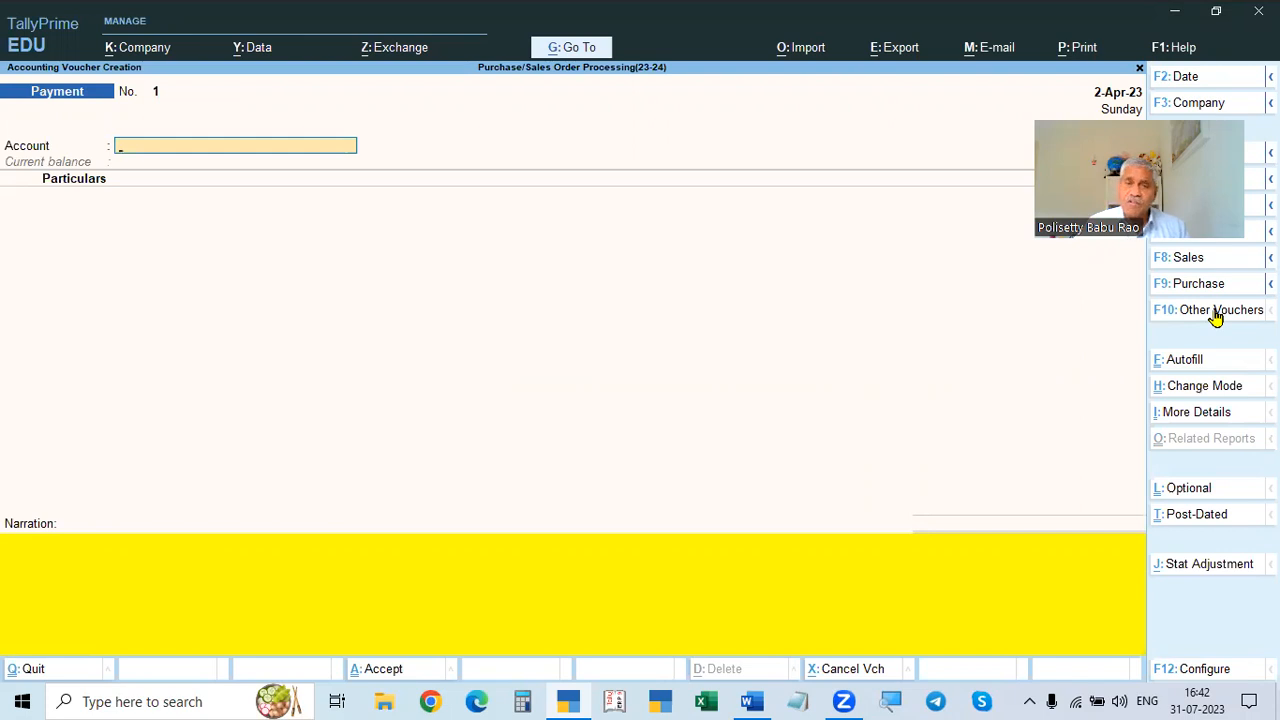
{"action": "key", "text": "Escape"}
Step: Bring up the company's list of voucher types for alteration
{"action": "key", "text": "Up"}
{"action": "key", "text": "Up"}
{"action": "key", "text": "Return"}
{"action": "key", "text": "Down"}
{"action": "key", "text": "Down"}
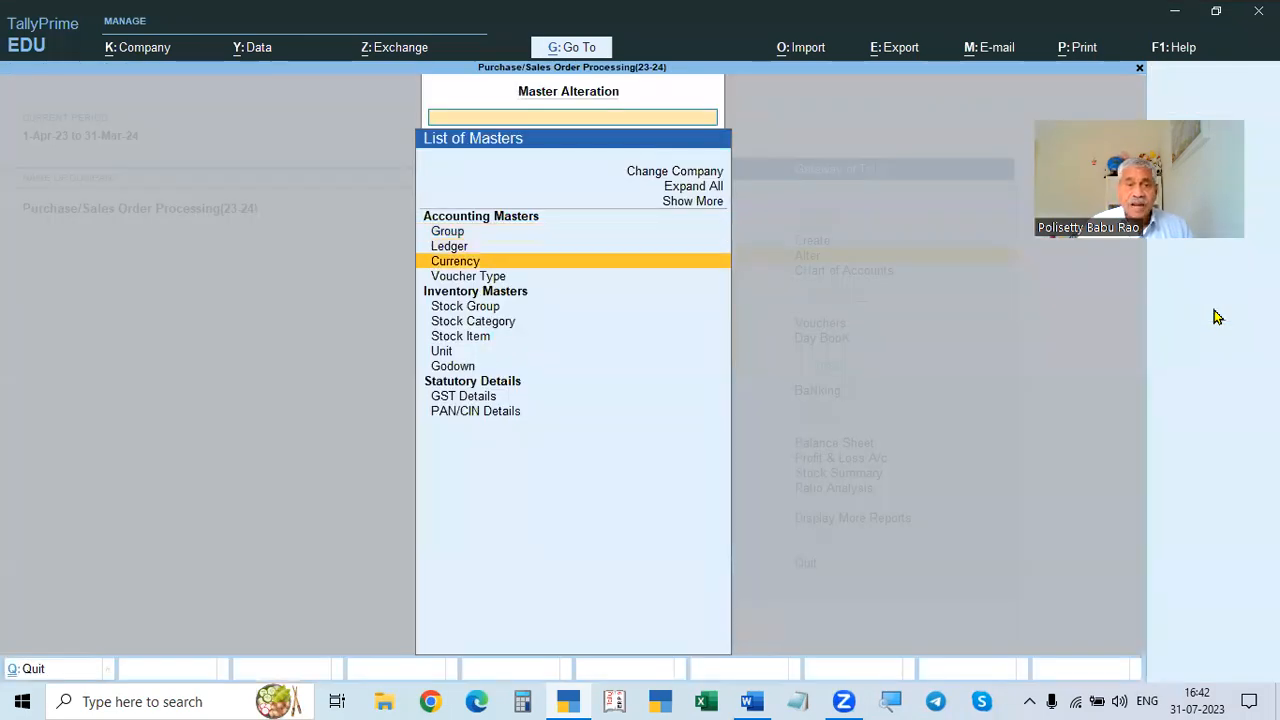
{"action": "key", "text": "Down"}
{"action": "key", "text": "Return"}
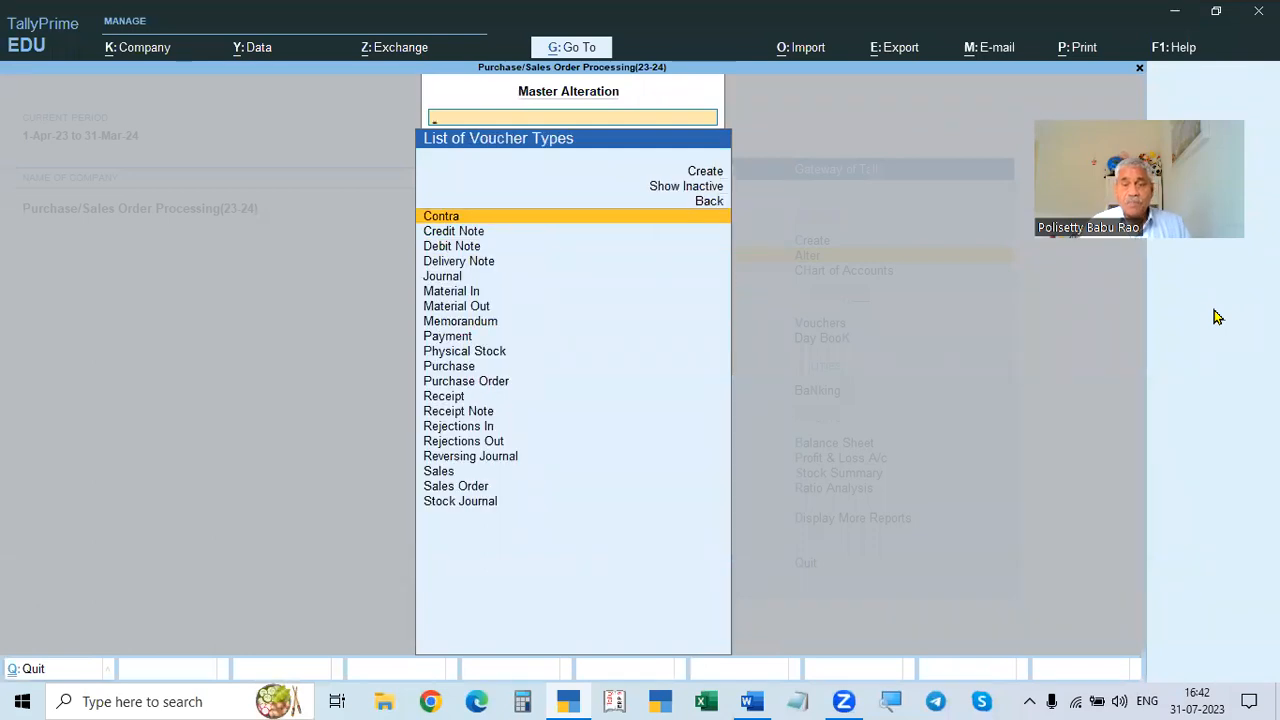
Step: Open the Sales Order voucher type for alteration
{"action": "key", "text": "Down"}
{"action": "key", "text": "Down"}
{"action": "key", "text": "Down"}
{"action": "key", "text": "Down"}
{"action": "key", "text": "Down"}
{"action": "key", "text": "Up"}
{"action": "key", "text": "Up"}
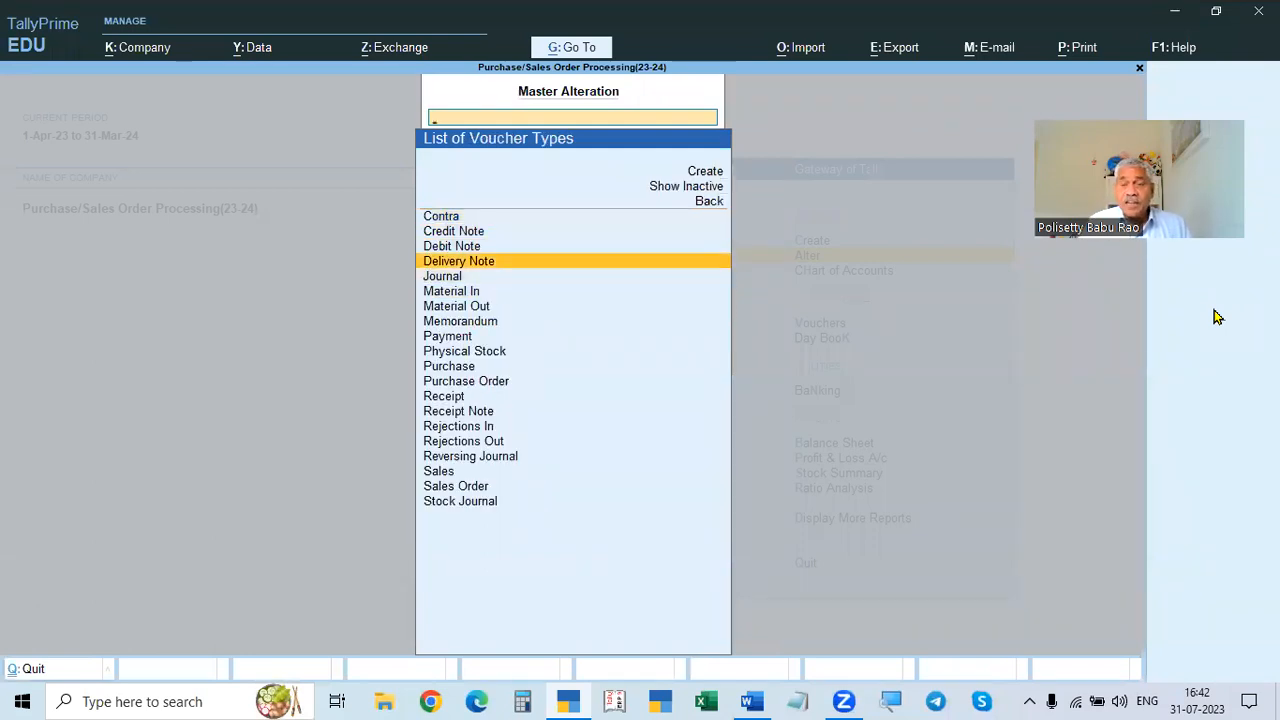
{"action": "key", "text": "Down"}
{"action": "key", "text": "Down"}
{"action": "key", "text": "Down"}
{"action": "key", "text": "Down"}
{"action": "key", "text": "Down"}
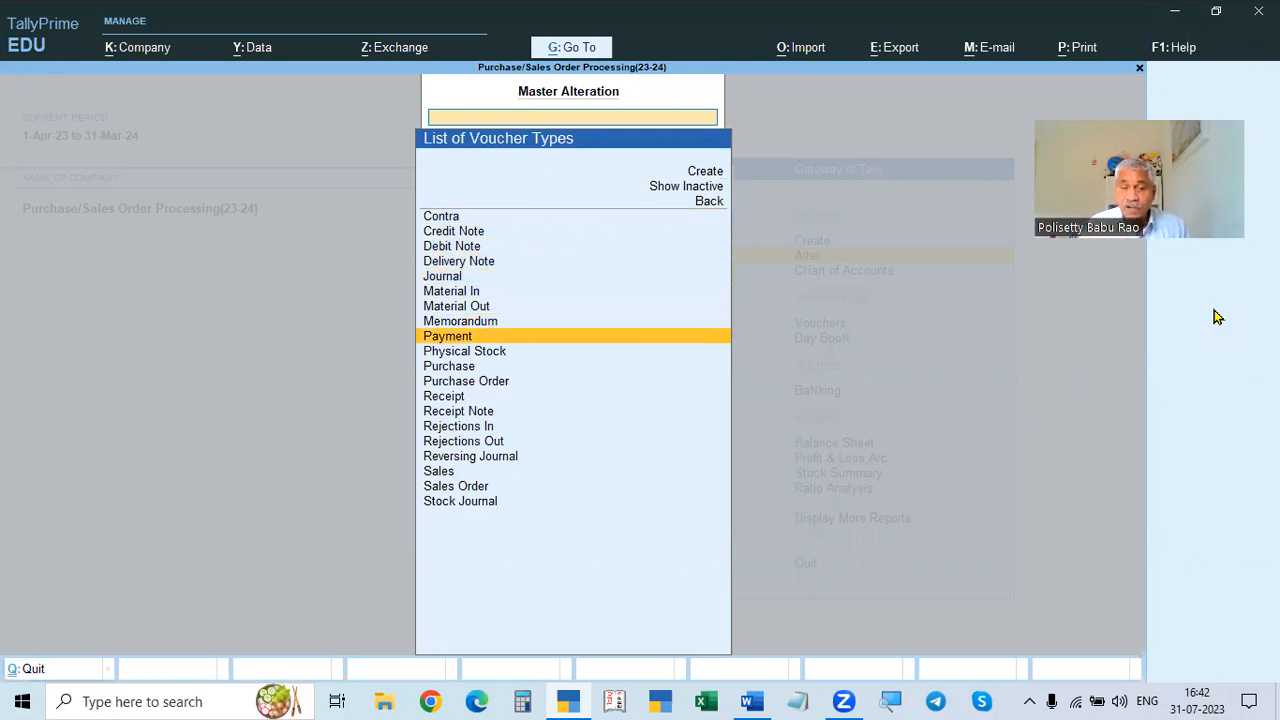
{"action": "key", "text": "Down"}
{"action": "key", "text": "Down"}
{"action": "key", "text": "Down"}
{"action": "key", "text": "Down"}
{"action": "key", "text": "Down"}
{"action": "key", "text": "Down"}
{"action": "key", "text": "Down"}
{"action": "key", "text": "Down"}
{"action": "key", "text": "Down"}
{"action": "key", "text": "Down"}
{"action": "key", "text": "Down"}
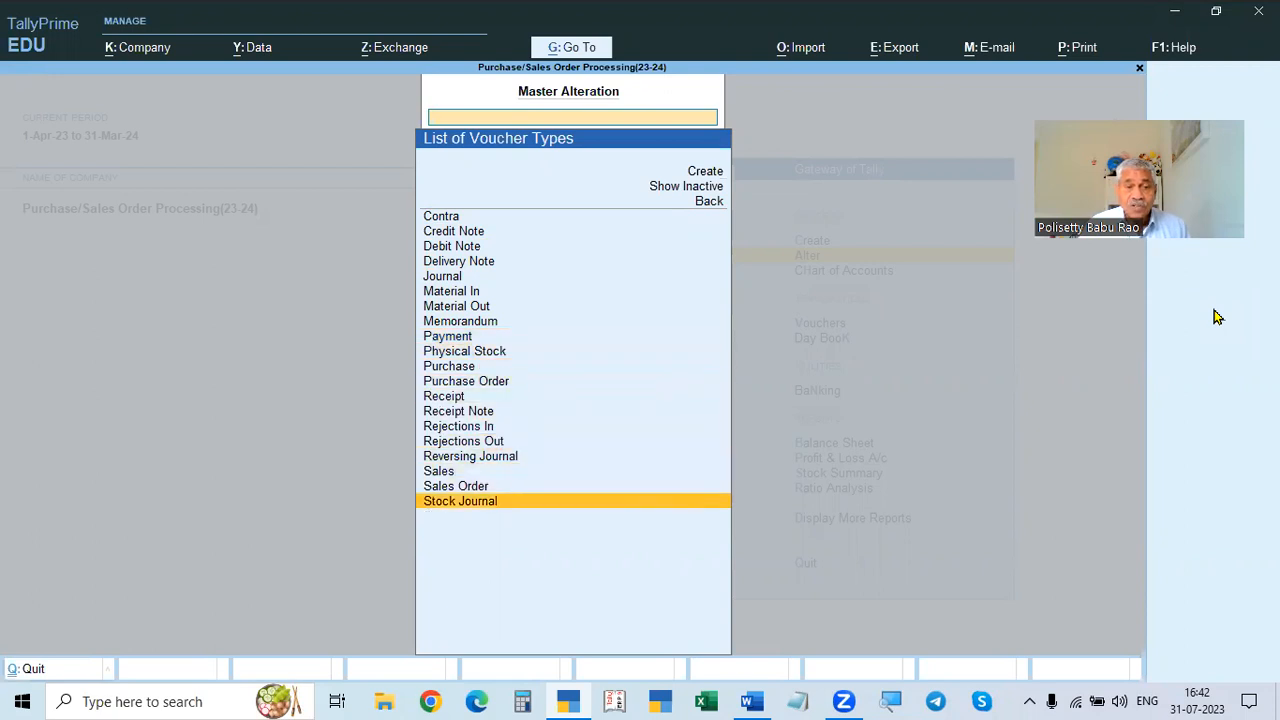
{"action": "key", "text": "Up"}
{"action": "key", "text": "Return"}
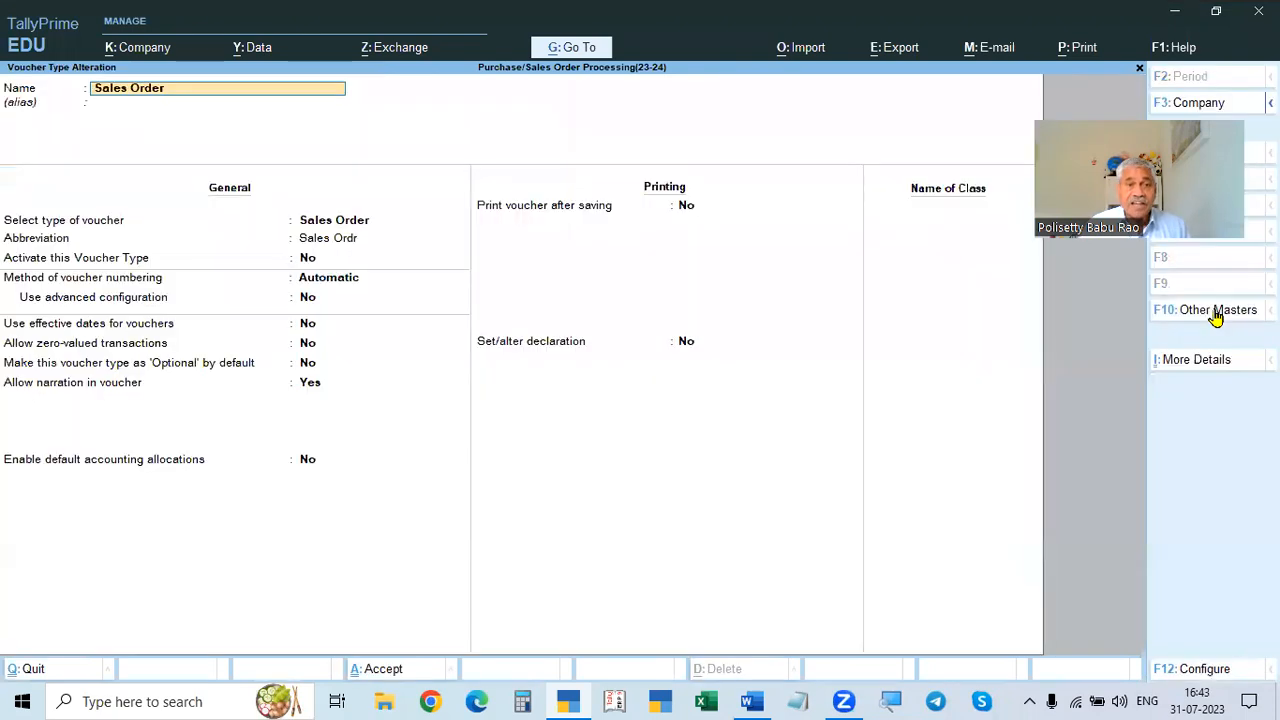
Step: Set Activate this Voucher Type to Yes for Sales Order, save it and leave master alteration
{"action": "key", "text": "Return"}
{"action": "key", "text": "Return"}
{"action": "key", "text": "Return"}
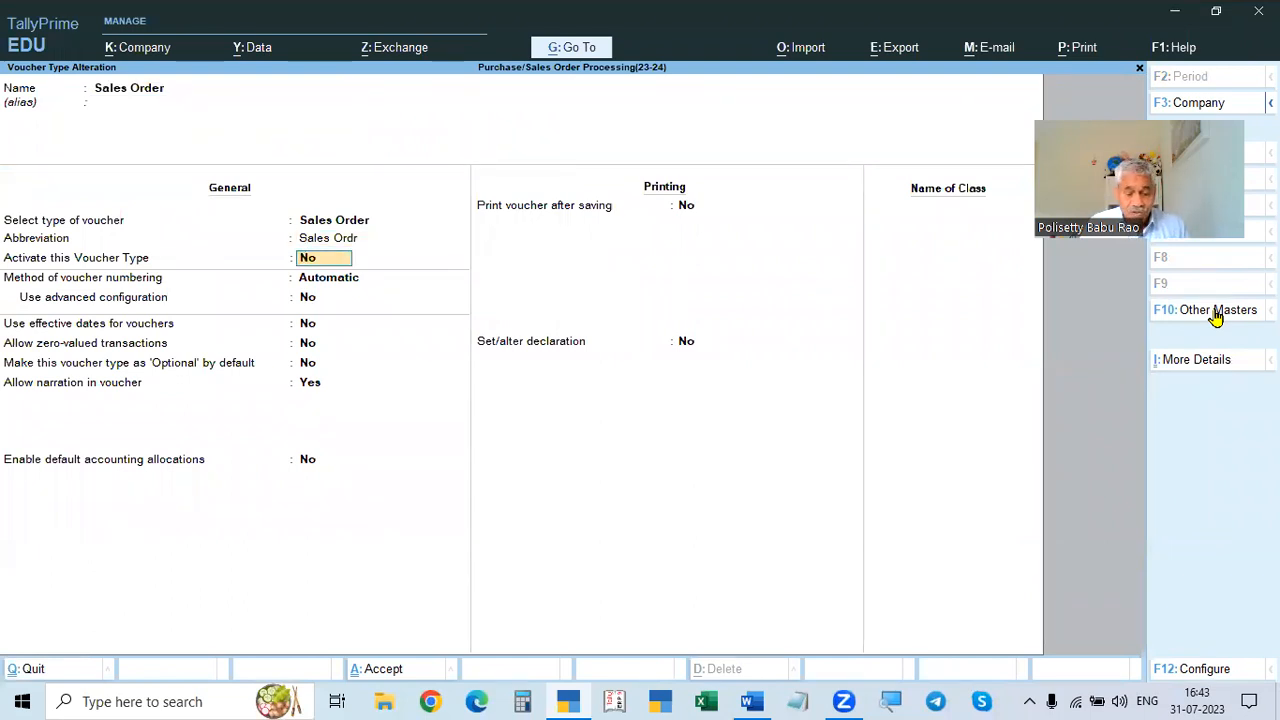
{"action": "type", "text": "y"}
{"action": "key", "text": "Return"}
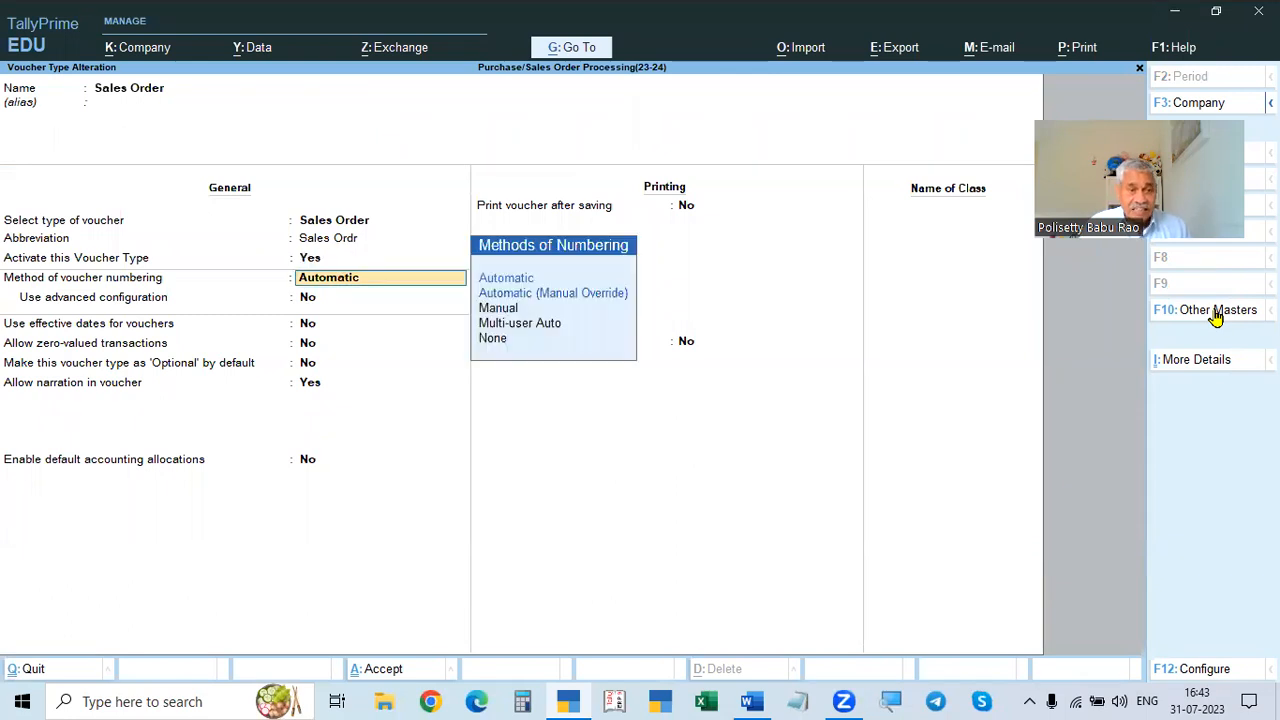
{"action": "key", "text": "ctrl+a"}
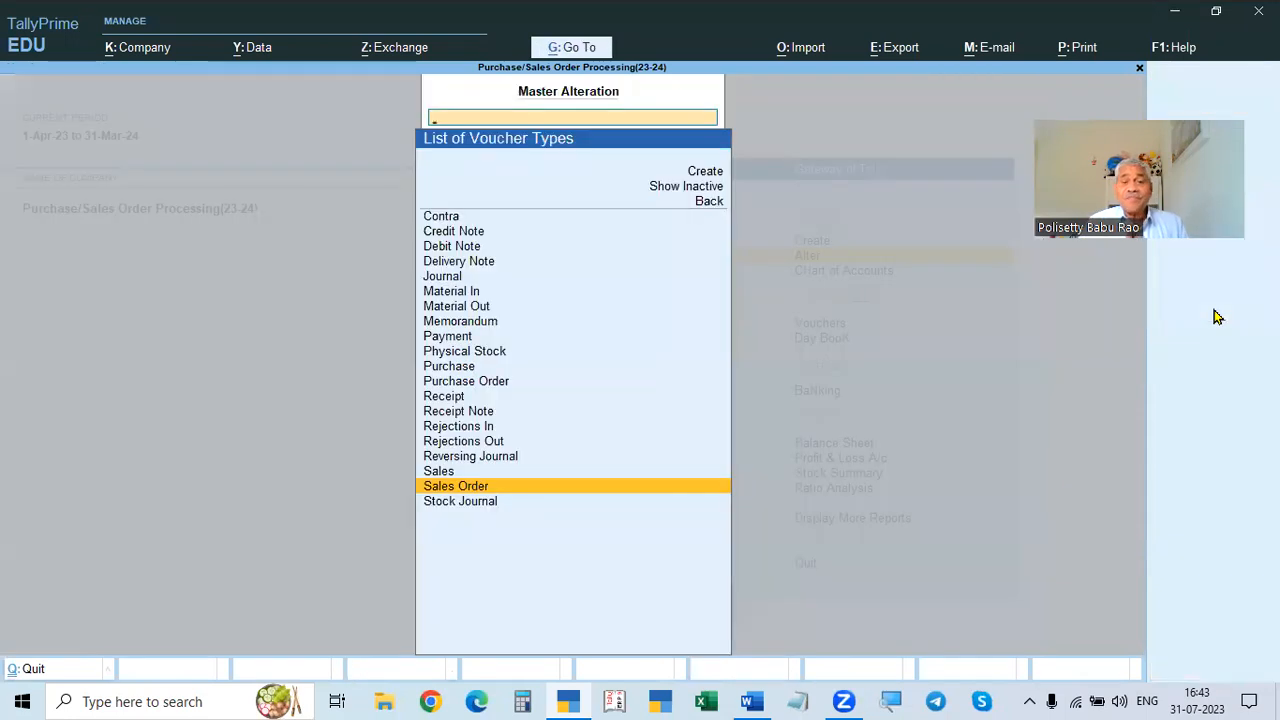
{"action": "key", "text": "Return"}
{"action": "key", "text": "Escape"}
{"action": "key", "text": "Escape"}
{"action": "key", "text": "Escape"}
{"action": "key", "text": "Escape"}
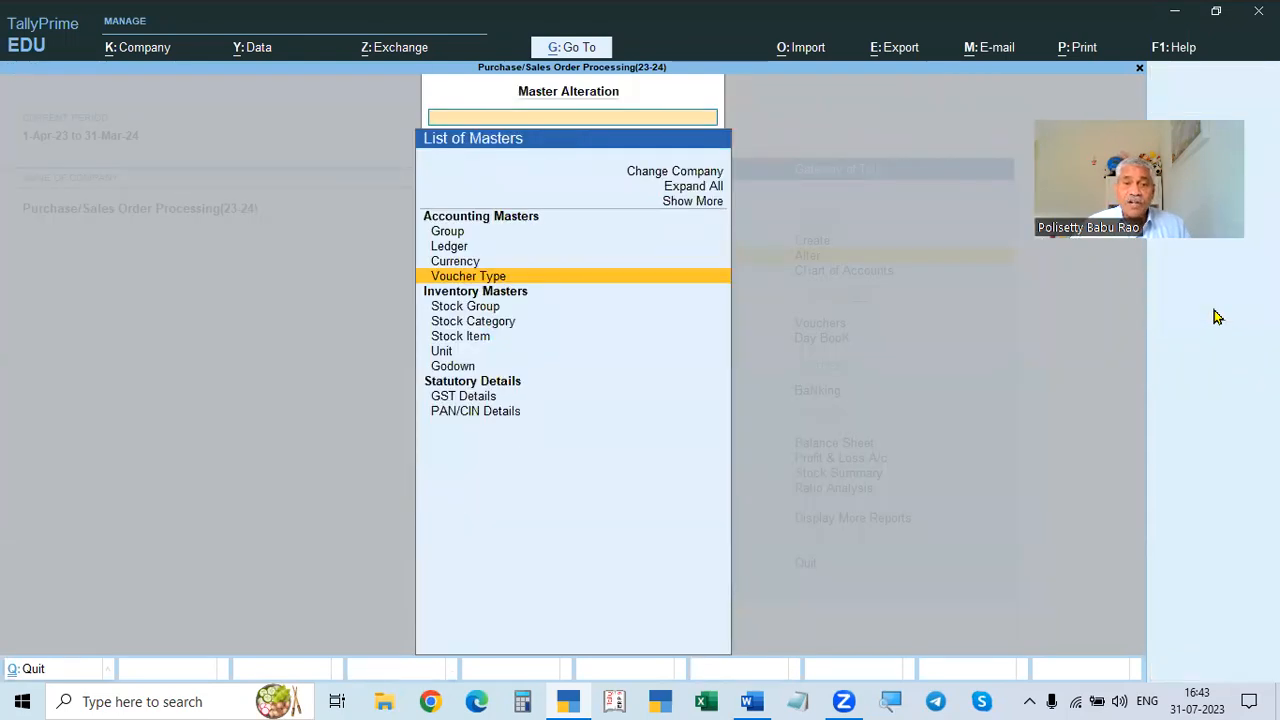
Step: Start a new Sales Order voucher from voucher entry
{"action": "key", "text": "Up"}
{"action": "key", "text": "v"}
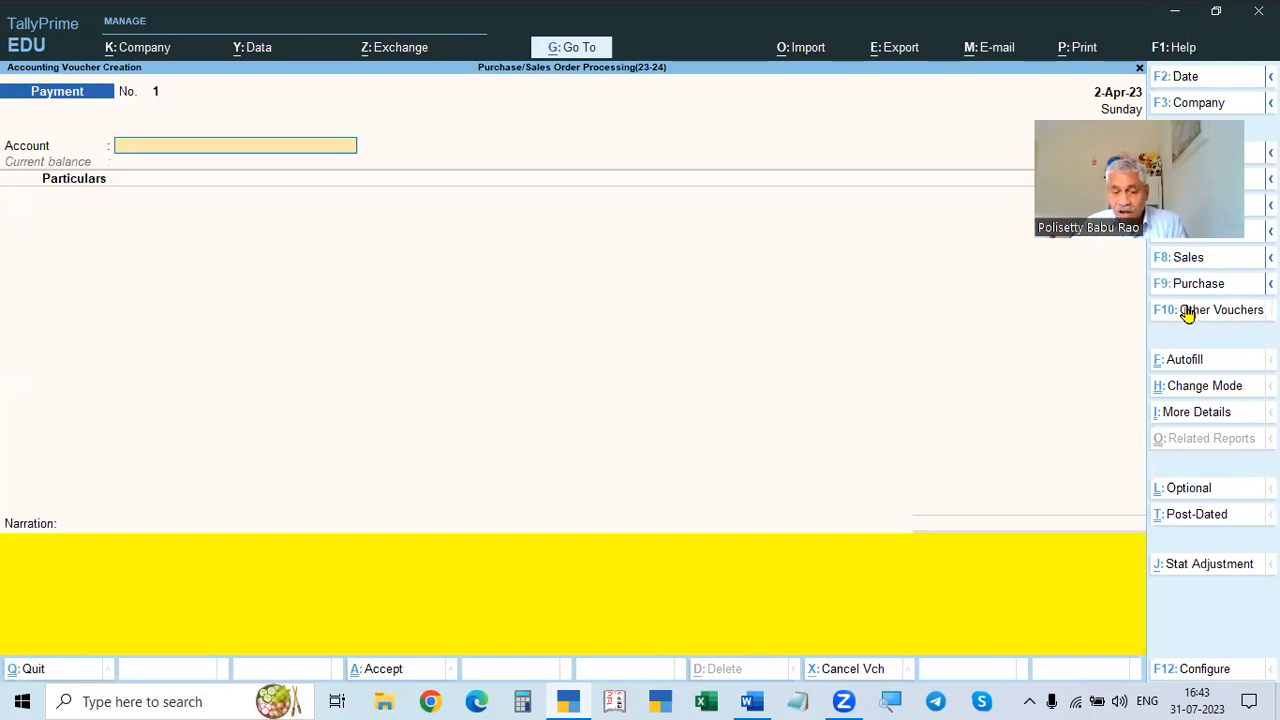
{"action": "left_click", "coordinate": [1187, 313]}
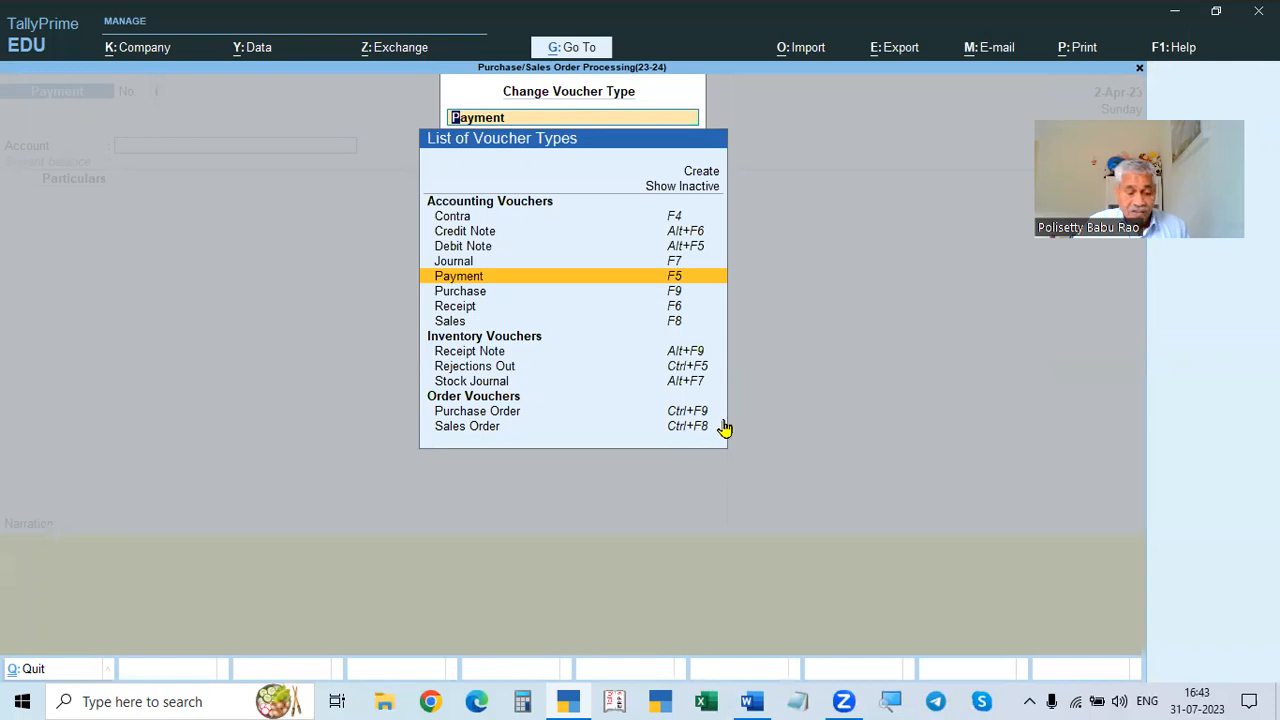
{"action": "key", "text": "ctrl"}
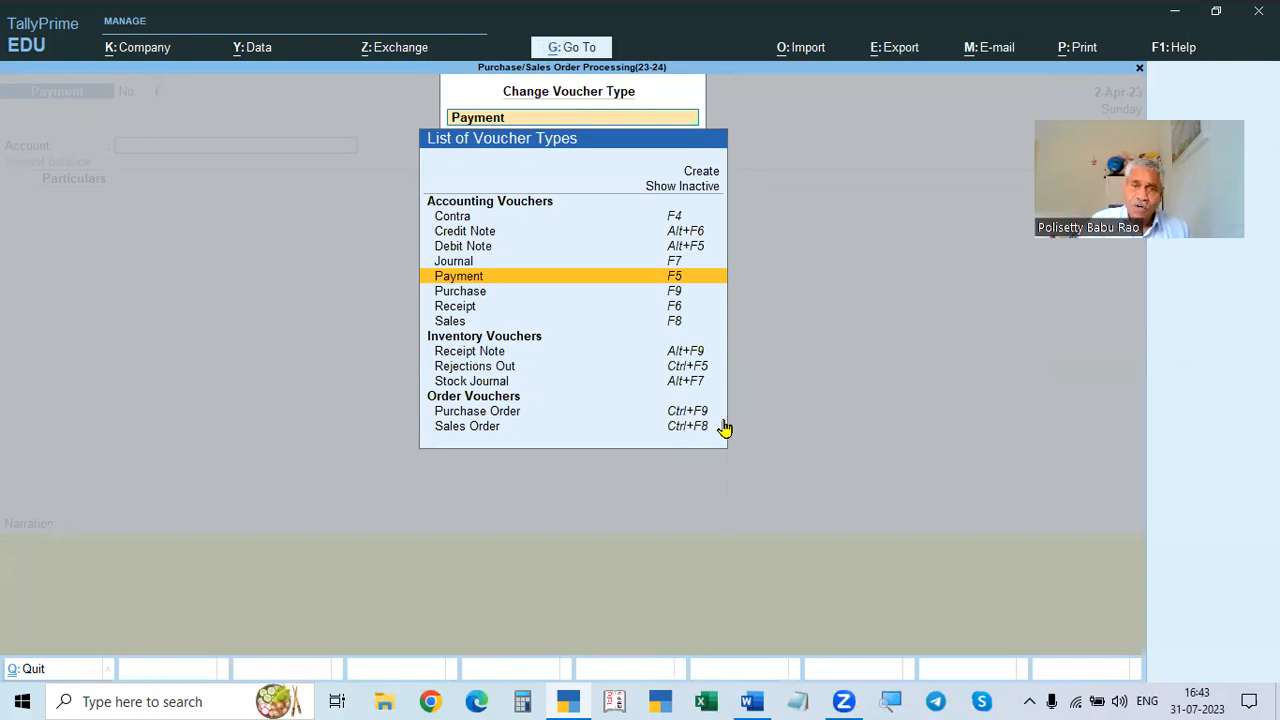
{"action": "key", "text": "ctrl+F8"}
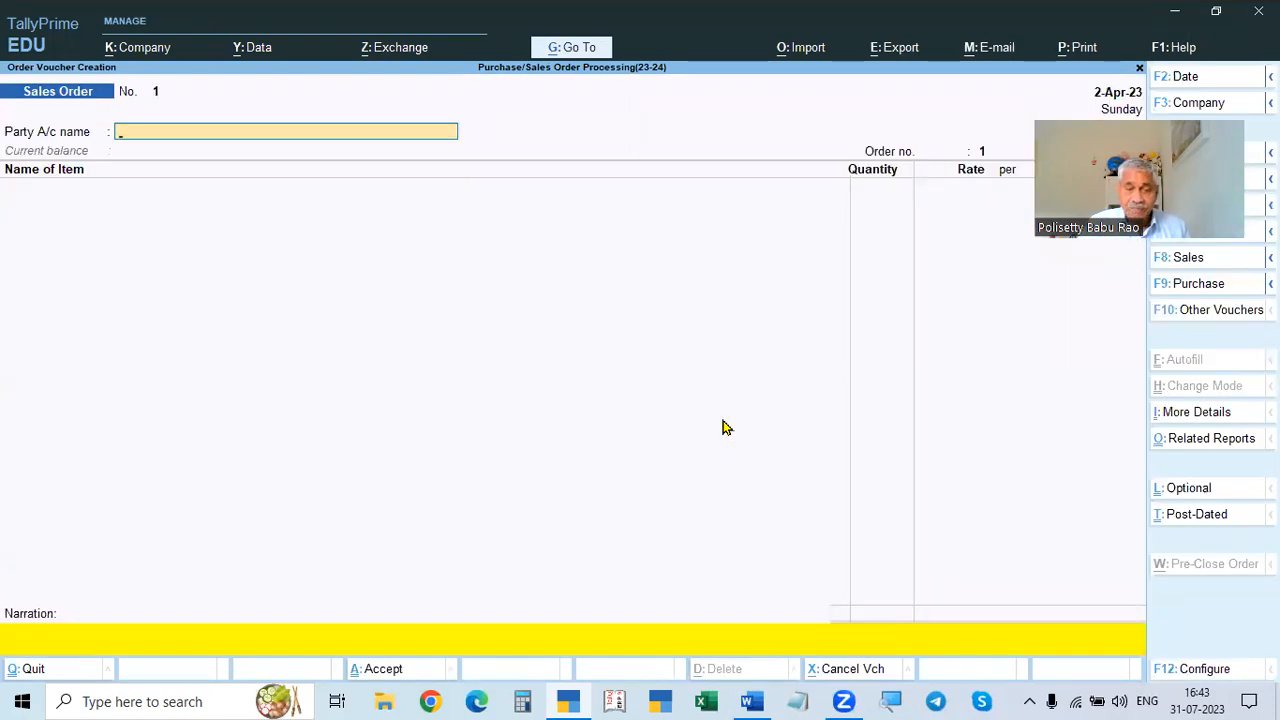
Step: Configure the sales order voucher with Select common Ledger Account for Item Allocation set to Yes
{"action": "key", "text": "F12"}
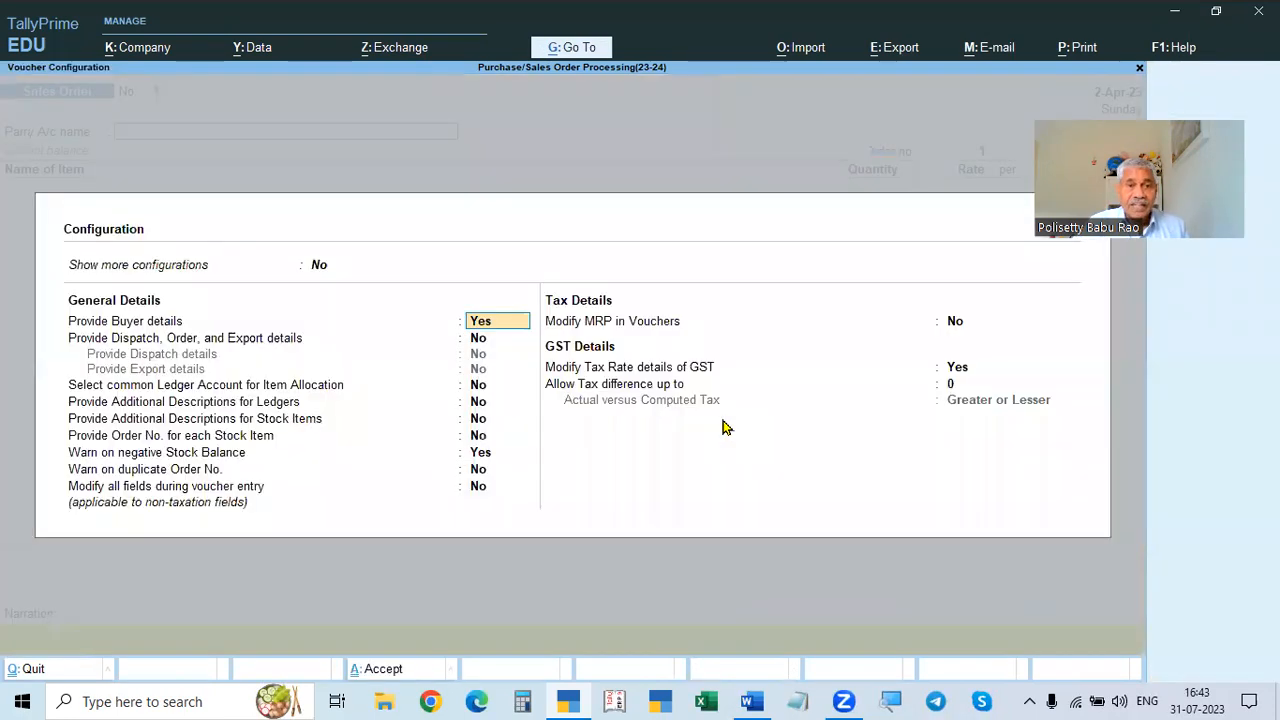
{"action": "left_click", "coordinate": [477, 388]}
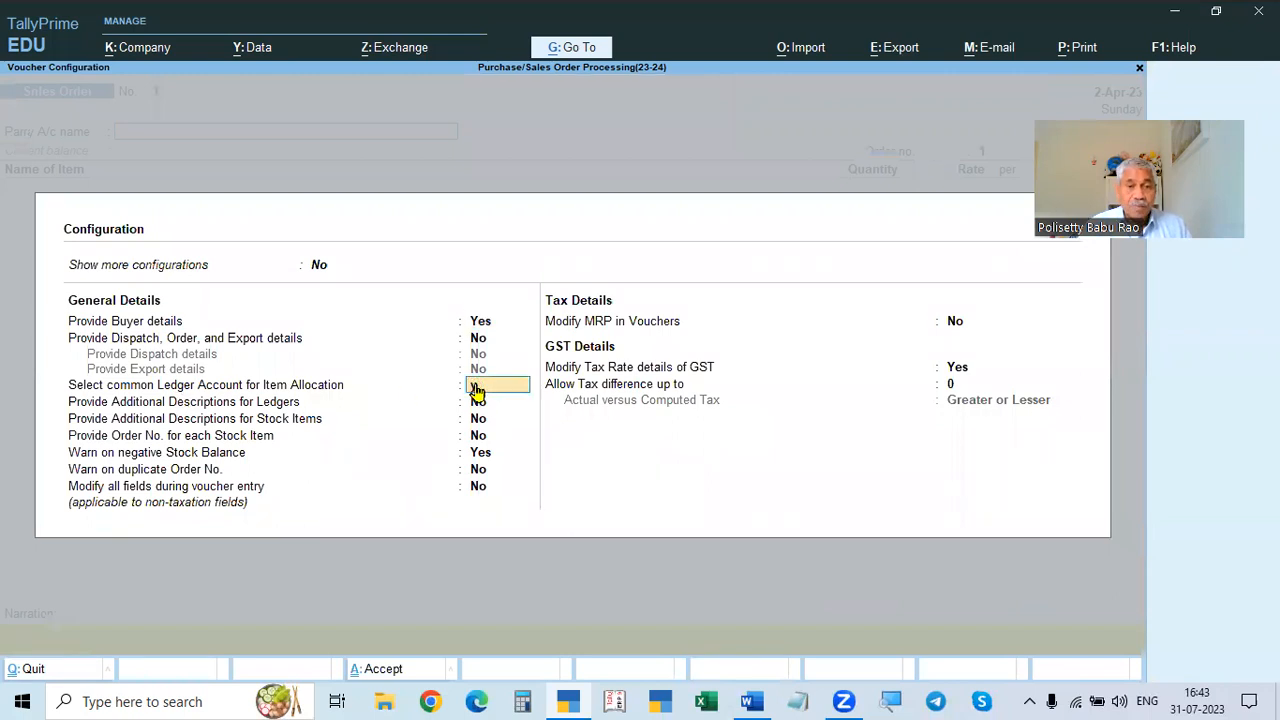
{"action": "key", "text": "y"}
{"action": "key", "text": "ctrl+a"}
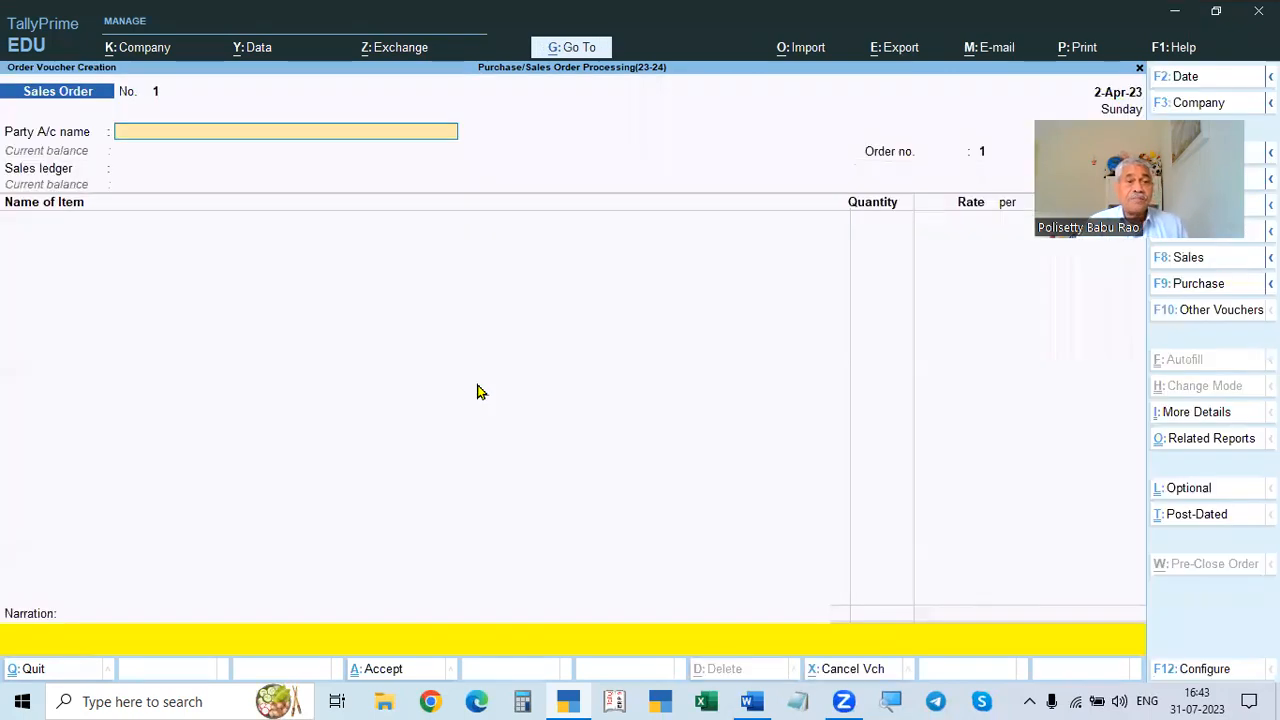
Step: Review the party, items, quantities, rates and delivery details of sales order Problem 1 in the ORDER PROCESSING Word document
{"action": "key", "text": "alt+Tab"}
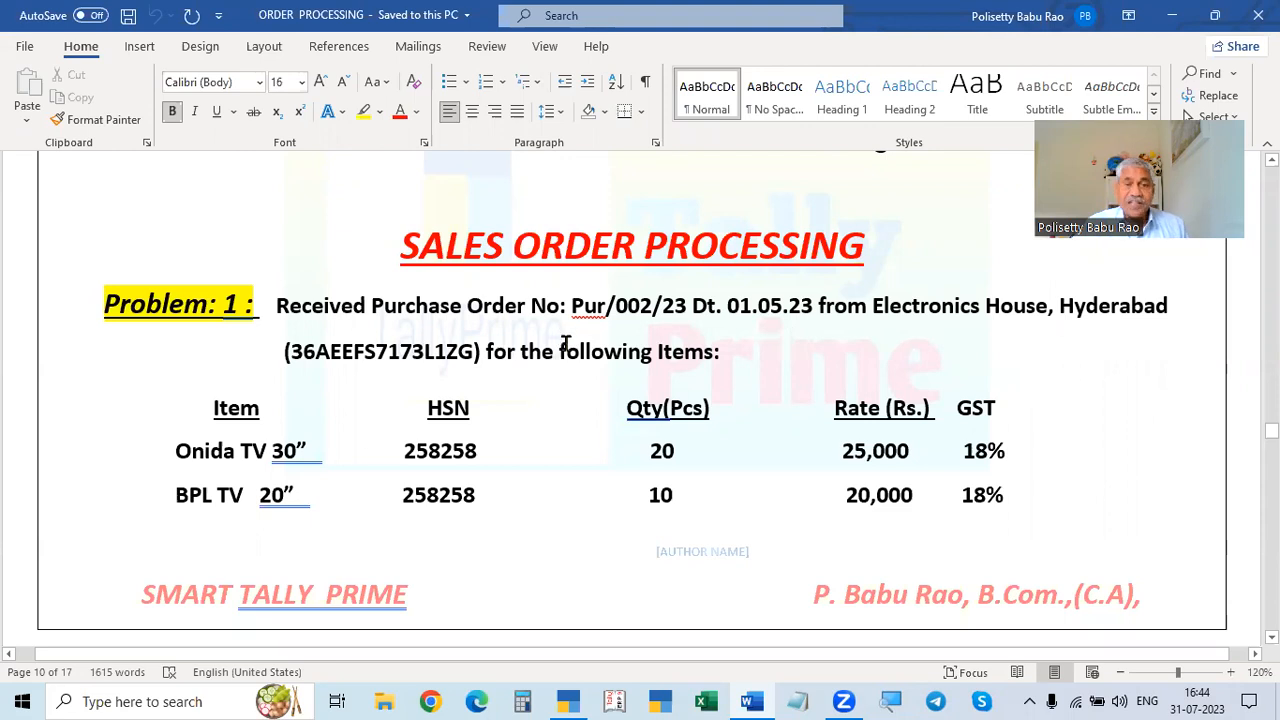
{"action": "key", "text": "alt+Tab"}
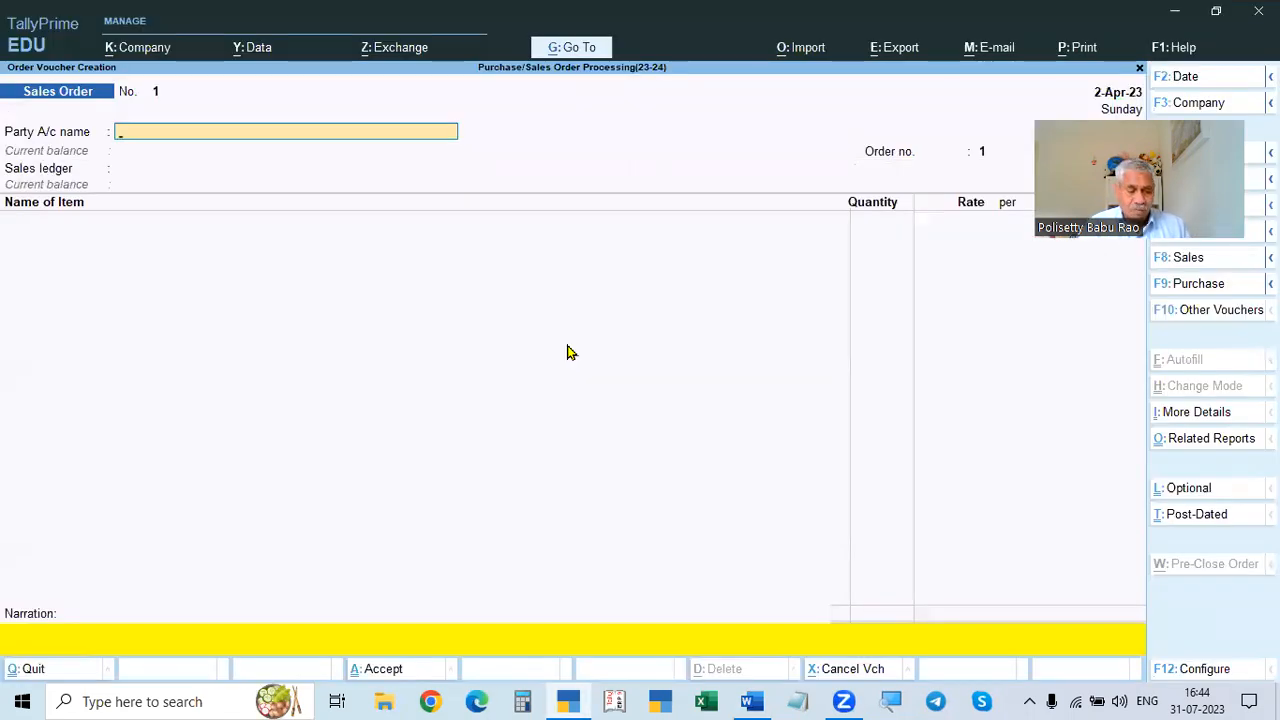
{"action": "key", "text": "alt+Tab"}
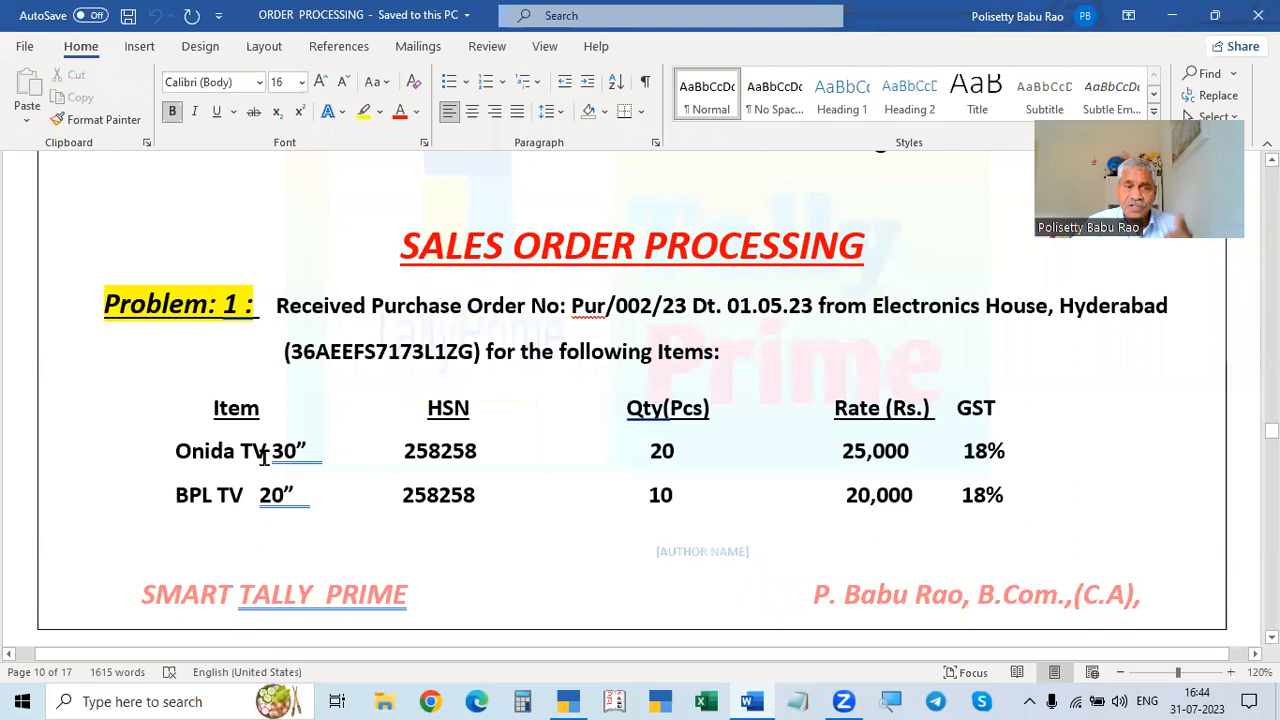
{"action": "scroll", "coordinate": [263, 458], "scroll_direction": "down", "scroll_amount": 6}
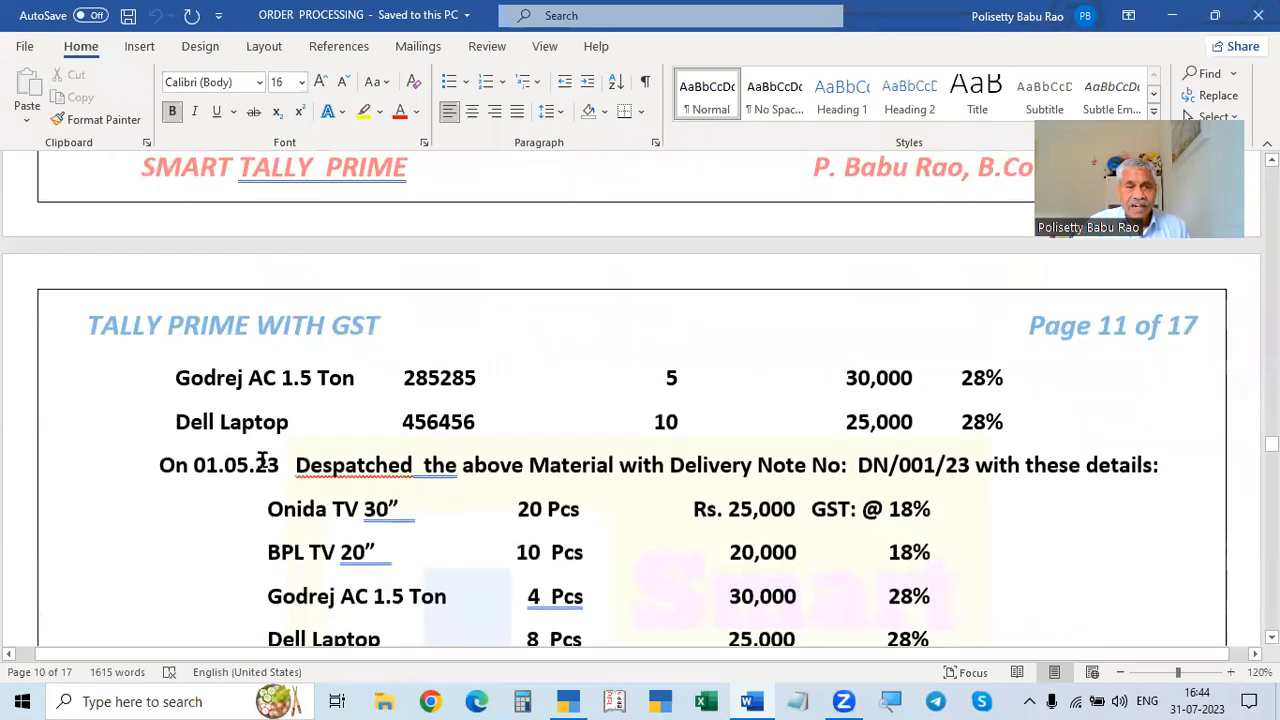
{"action": "scroll", "coordinate": [263, 460], "scroll_direction": "down", "scroll_amount": 3}
{"action": "scroll", "coordinate": [263, 460], "scroll_direction": "up", "scroll_amount": 7}
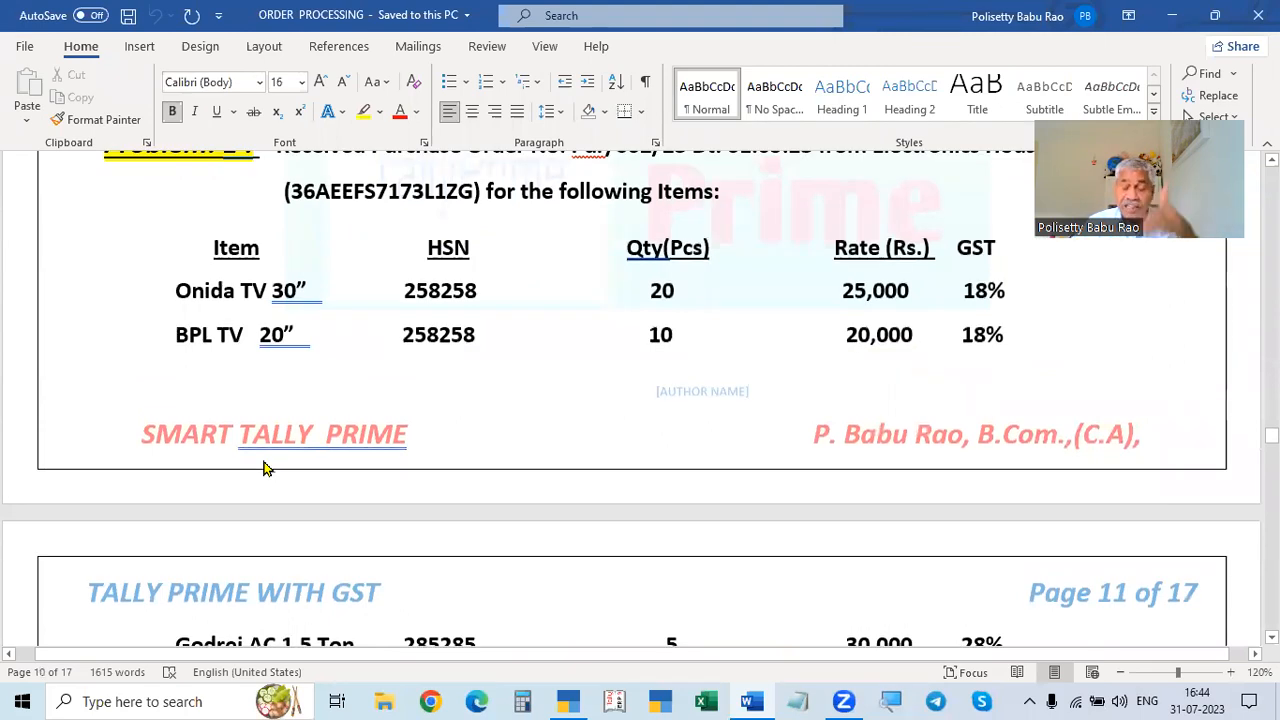
{"action": "scroll", "coordinate": [263, 466], "scroll_direction": "up", "scroll_amount": 2}
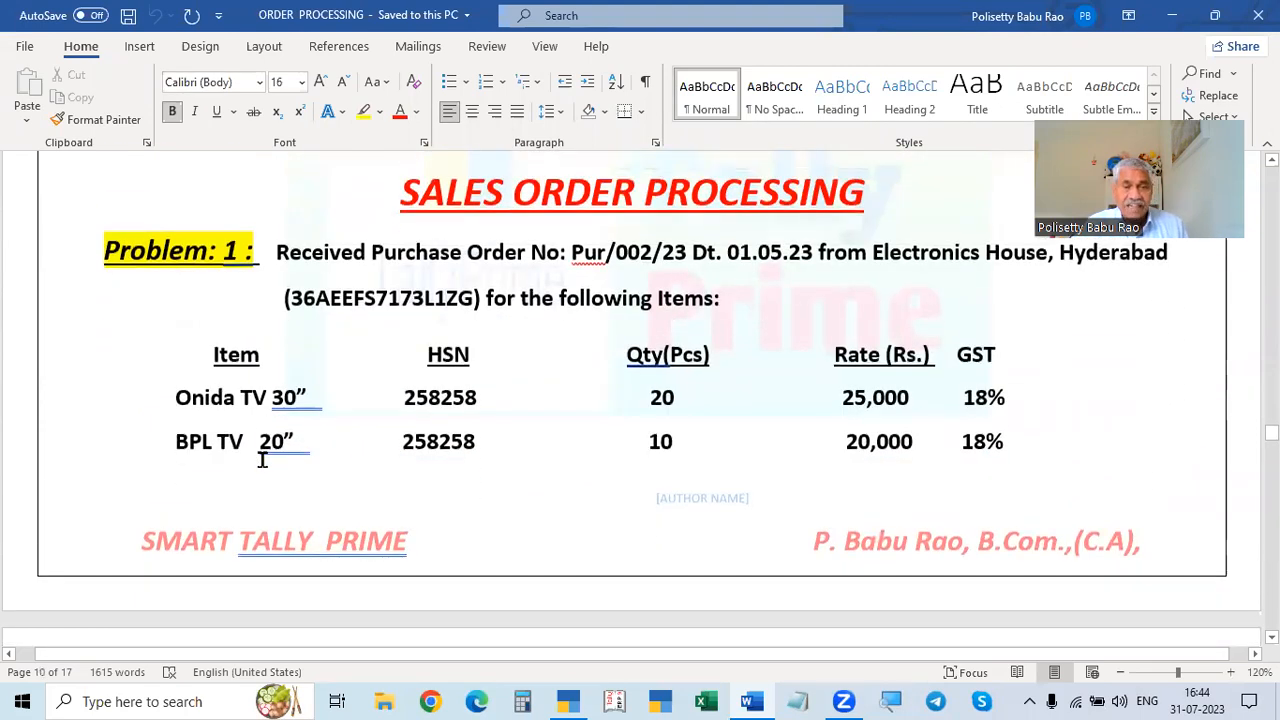
{"action": "key", "text": "alt+Tab"}
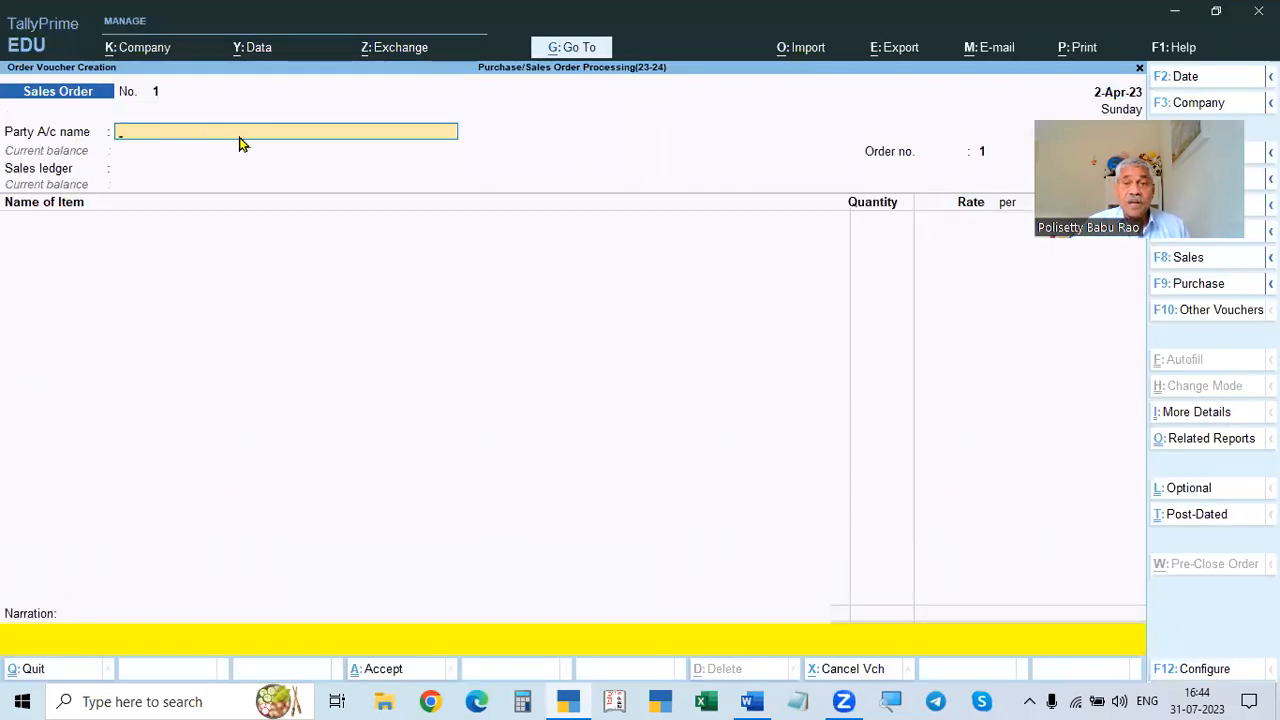
{"action": "key", "text": "ctrl"}
{"action": "key", "text": "alt+Tab"}
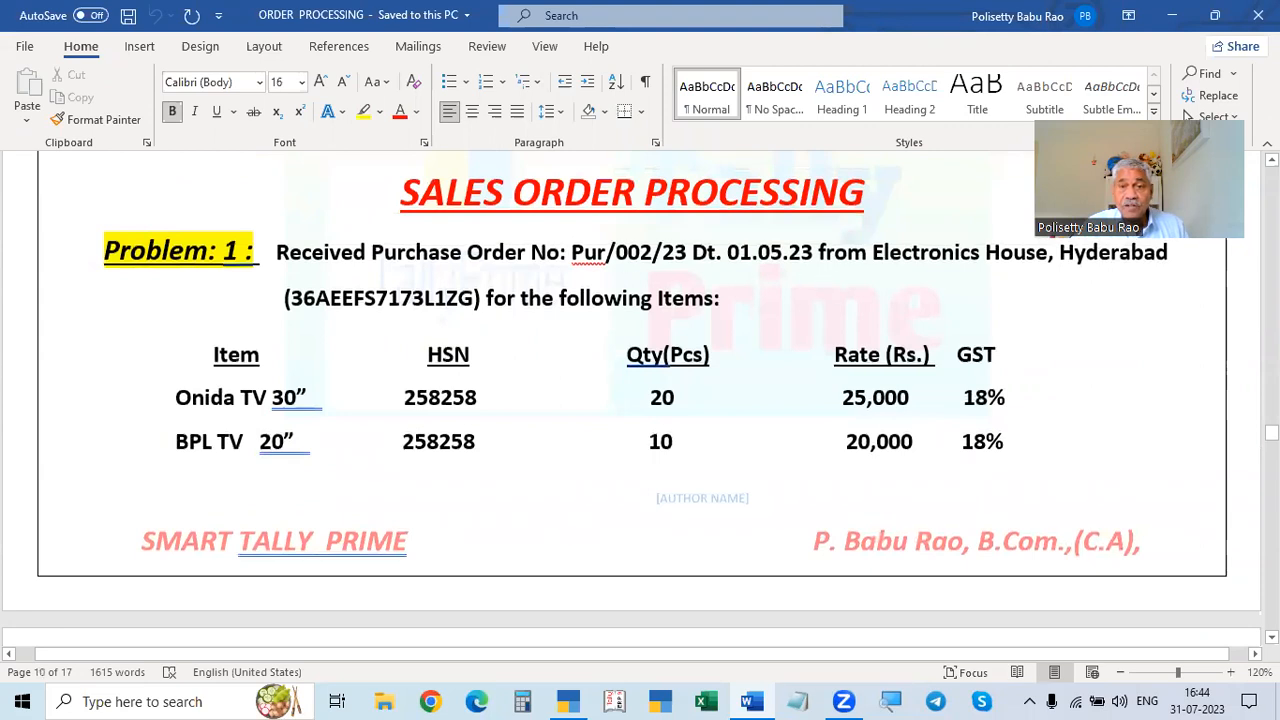
{"action": "scroll", "coordinate": [912, 345], "scroll_direction": "up", "scroll_amount": 2}
Step: Return to TallyPrime and choose Electronics House as the sales order's party account
{"action": "key", "text": "alt+Tab"}
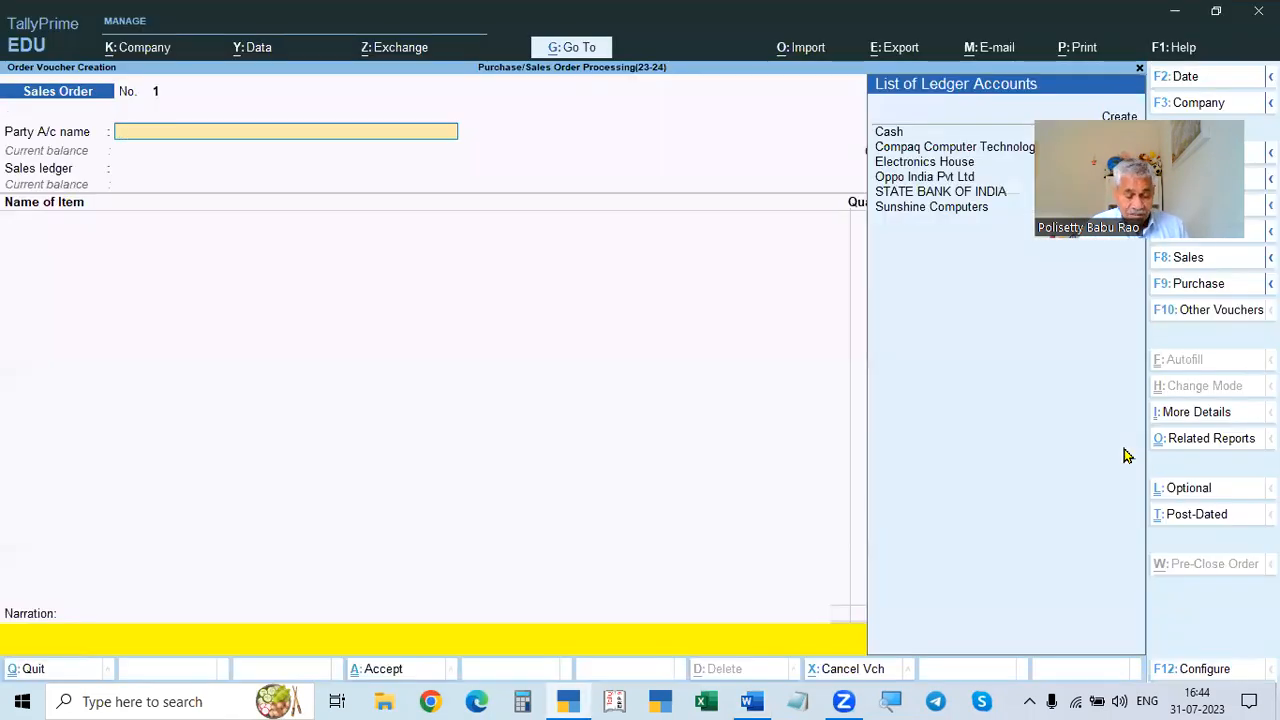
{"action": "key", "text": "Down"}
{"action": "key", "text": "Down"}
{"action": "key", "text": "Down"}
{"action": "key", "text": "Down"}
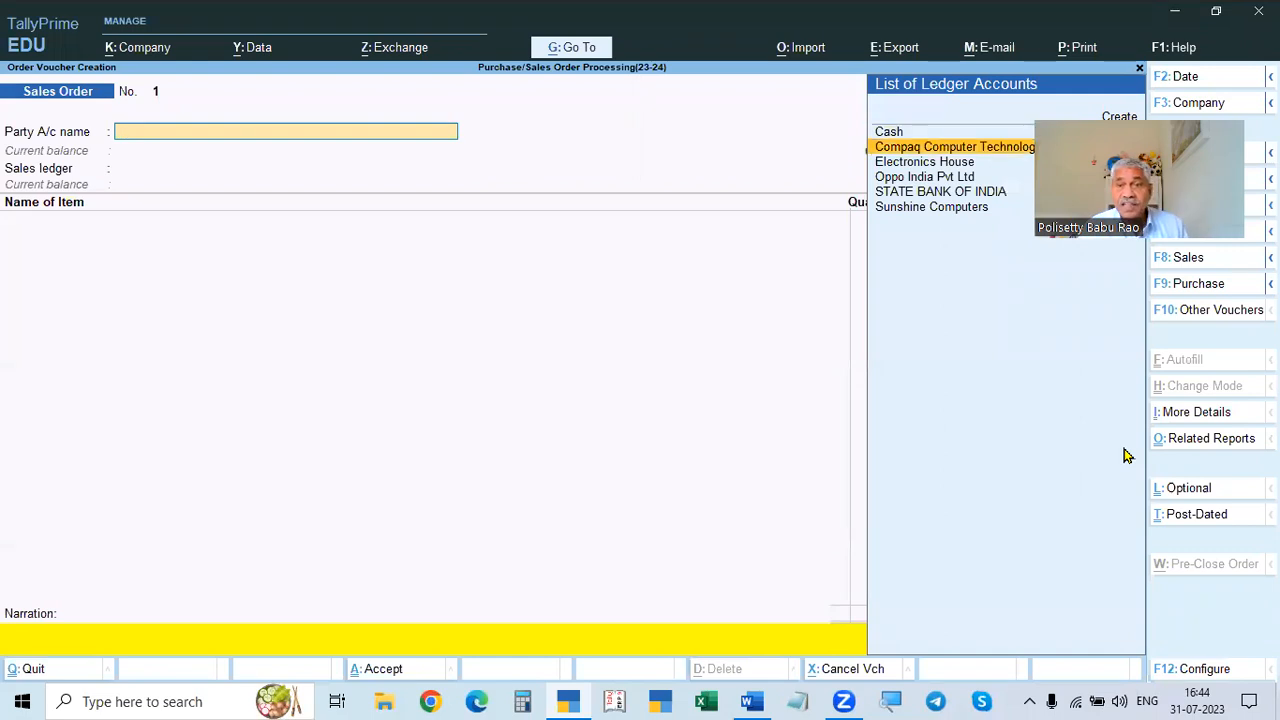
{"action": "key", "text": "Return"}
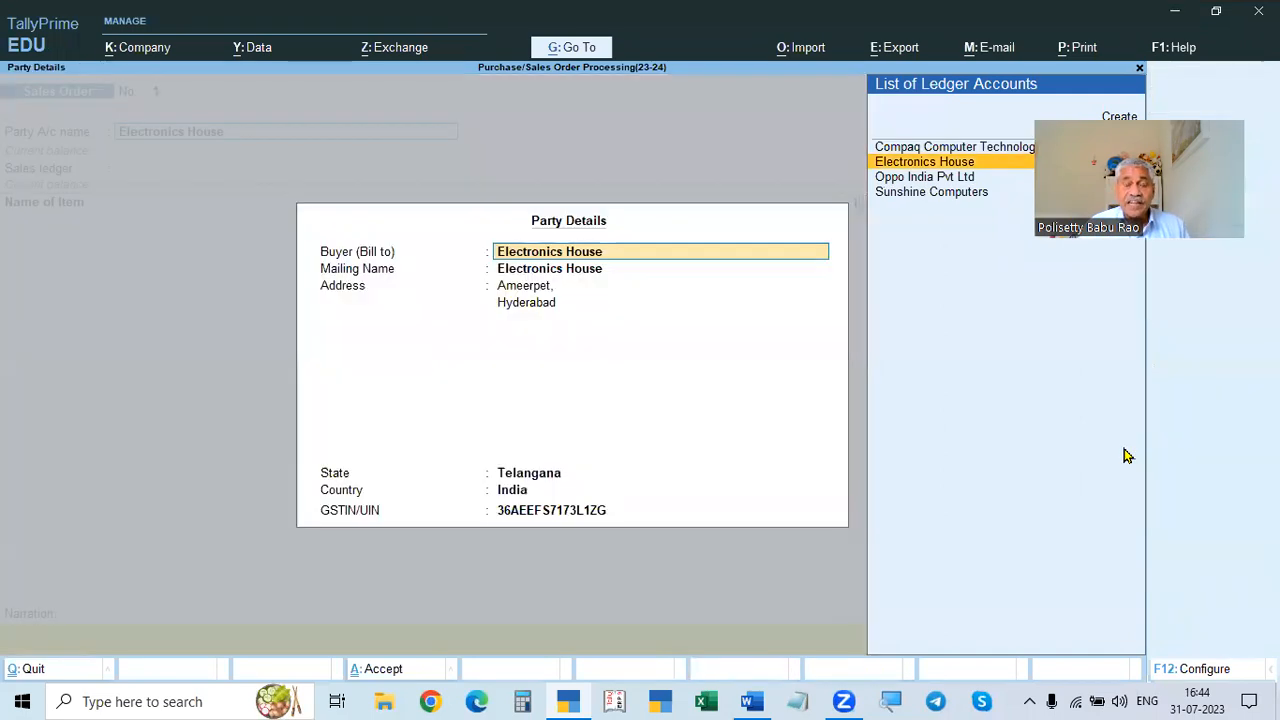
Step: Set Provide Dispatch, Order, and Export details and Provide Dispatch details to Yes in the voucher configuration, then proceed from Electronics House to the order details
{"action": "key", "text": "Escape"}
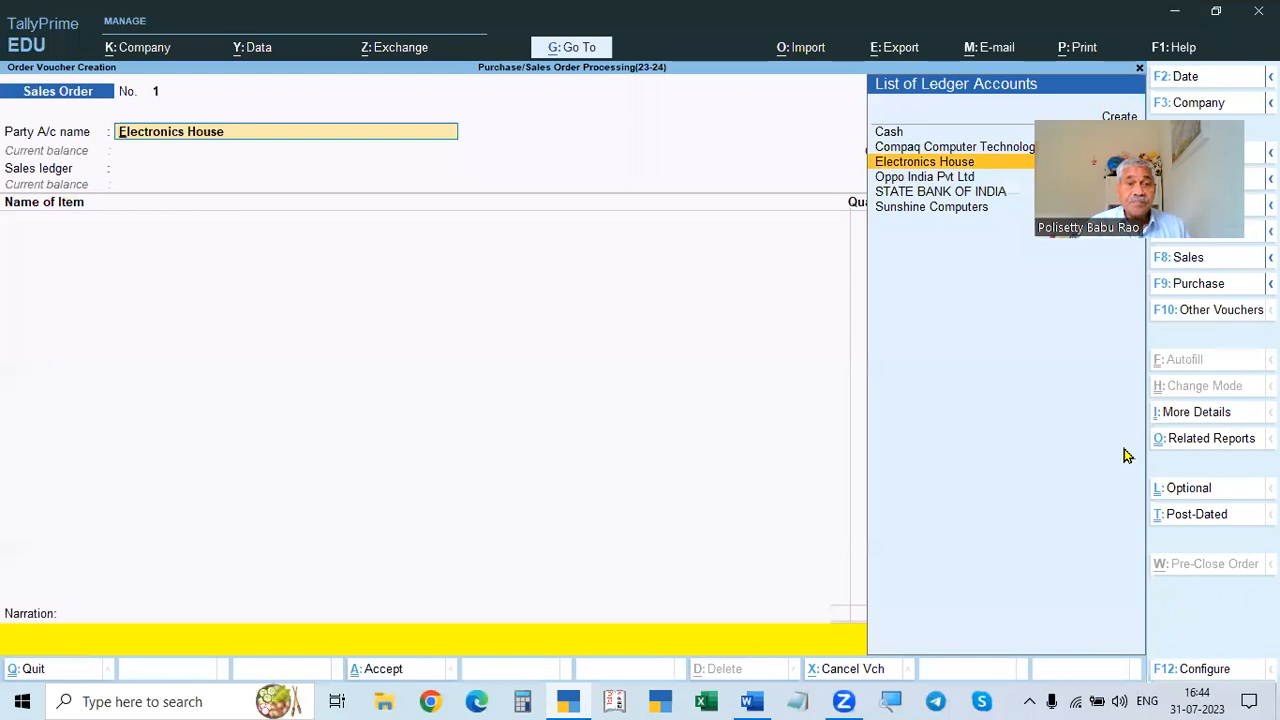
{"action": "key", "text": "Return"}
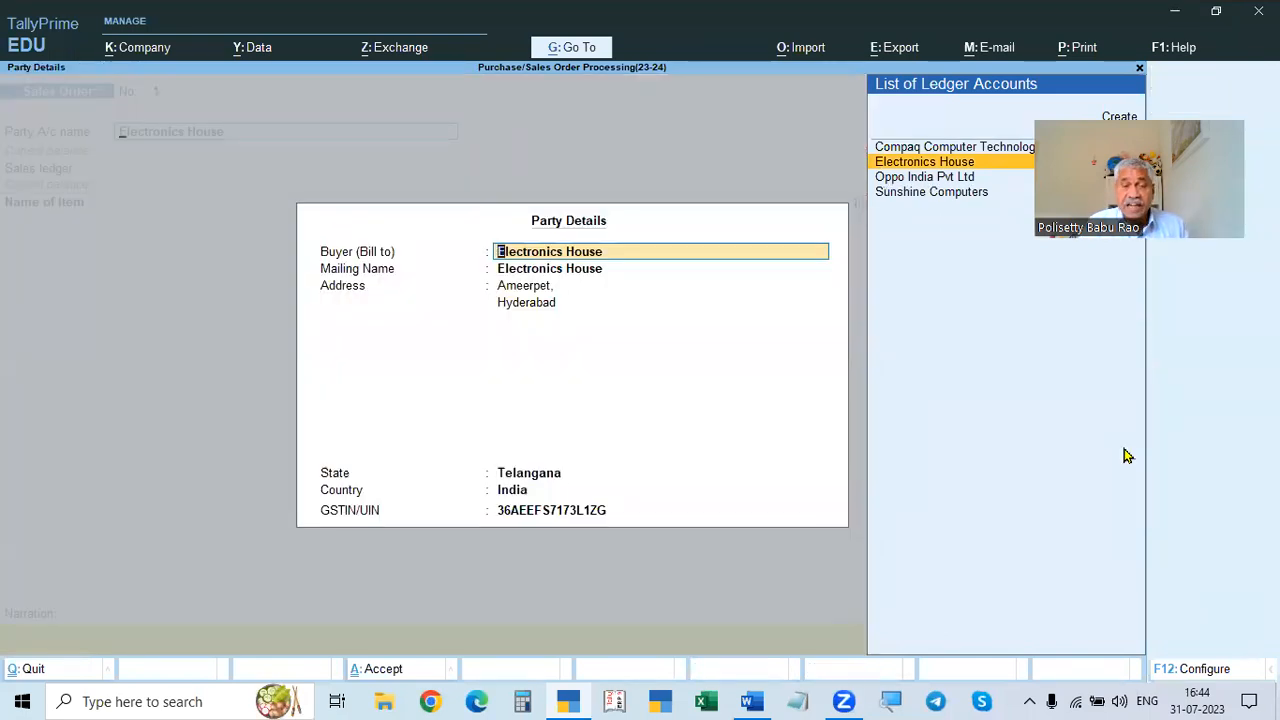
{"action": "key", "text": "Escape"}
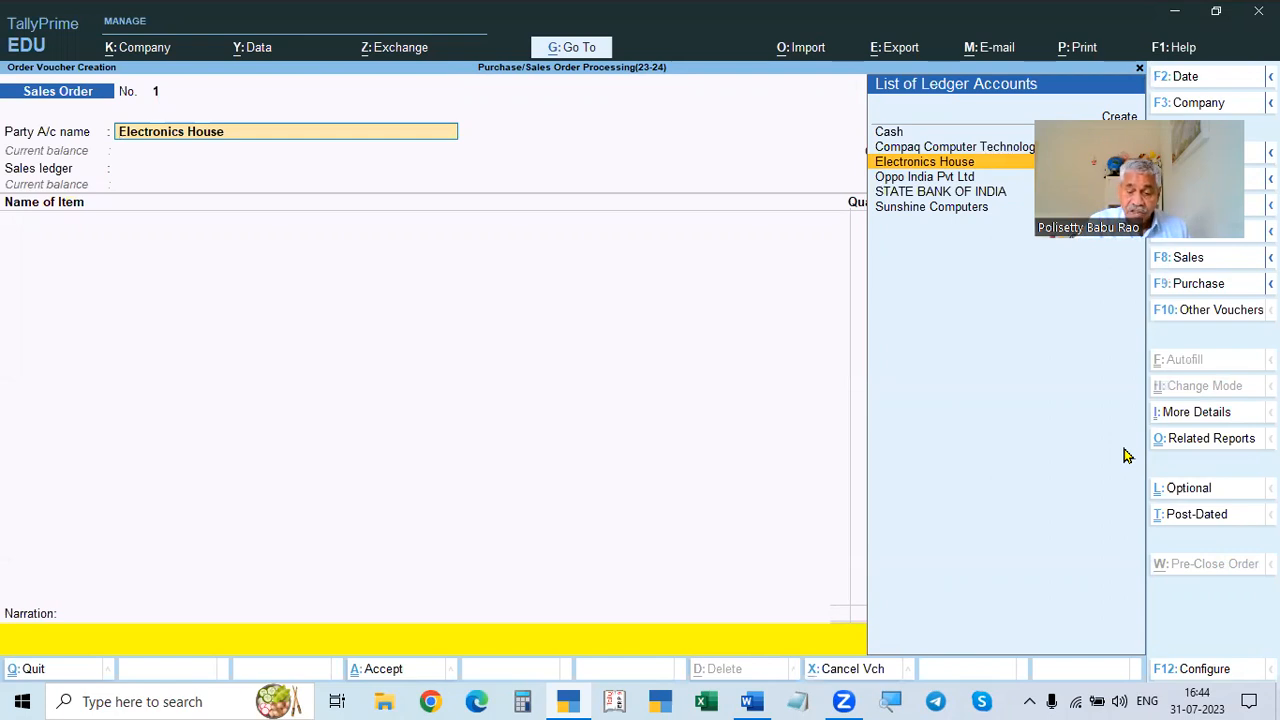
{"action": "key", "text": "F12"}
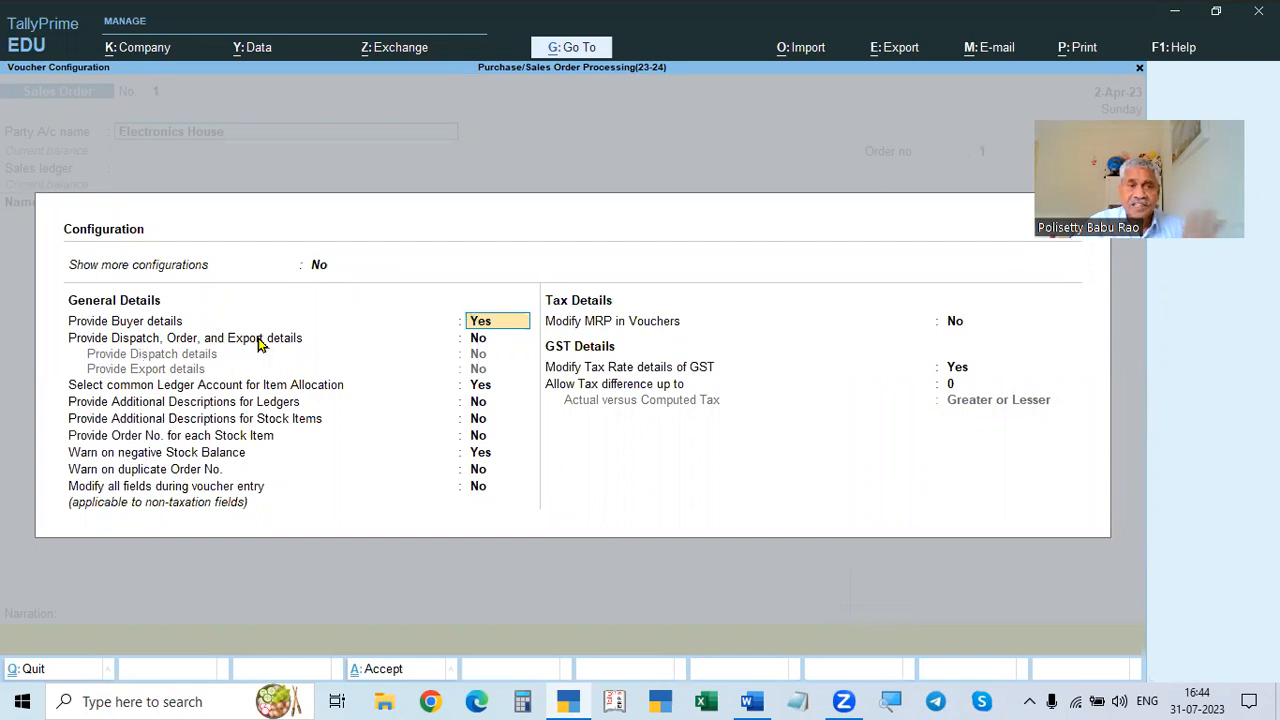
{"action": "left_click", "coordinate": [477, 340]}
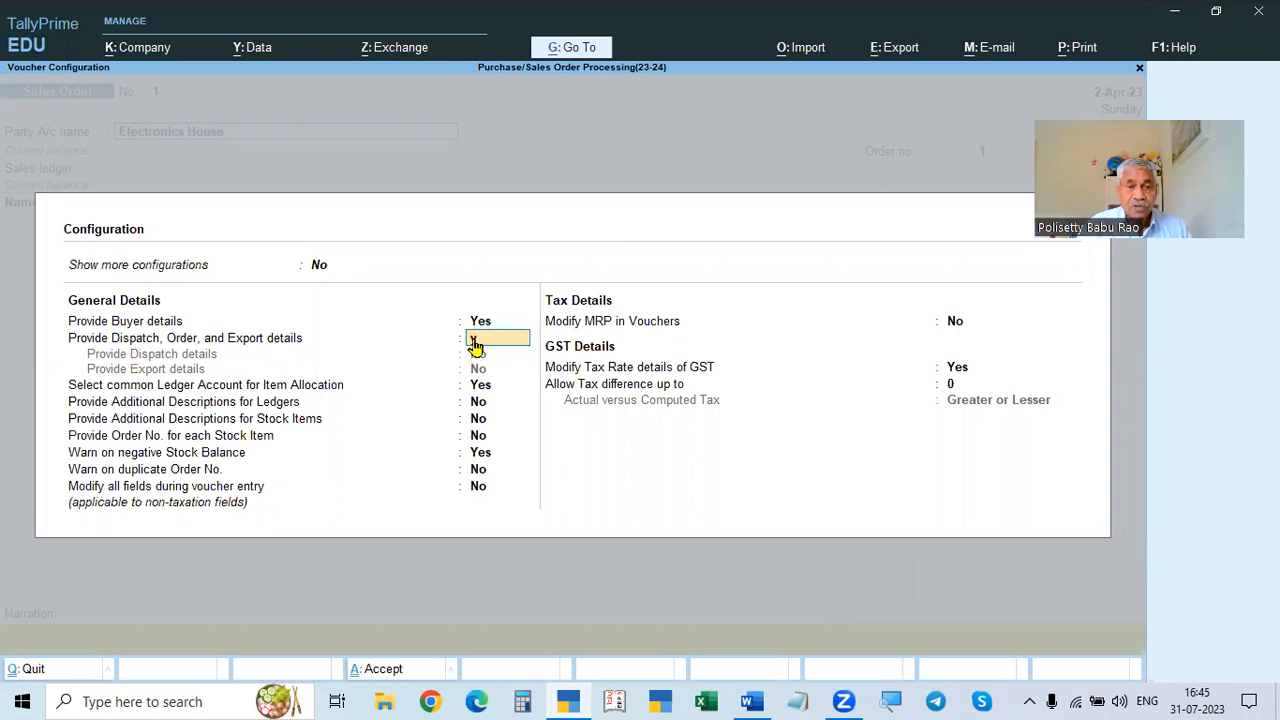
{"action": "key", "text": "y"}
{"action": "key", "text": "y"}
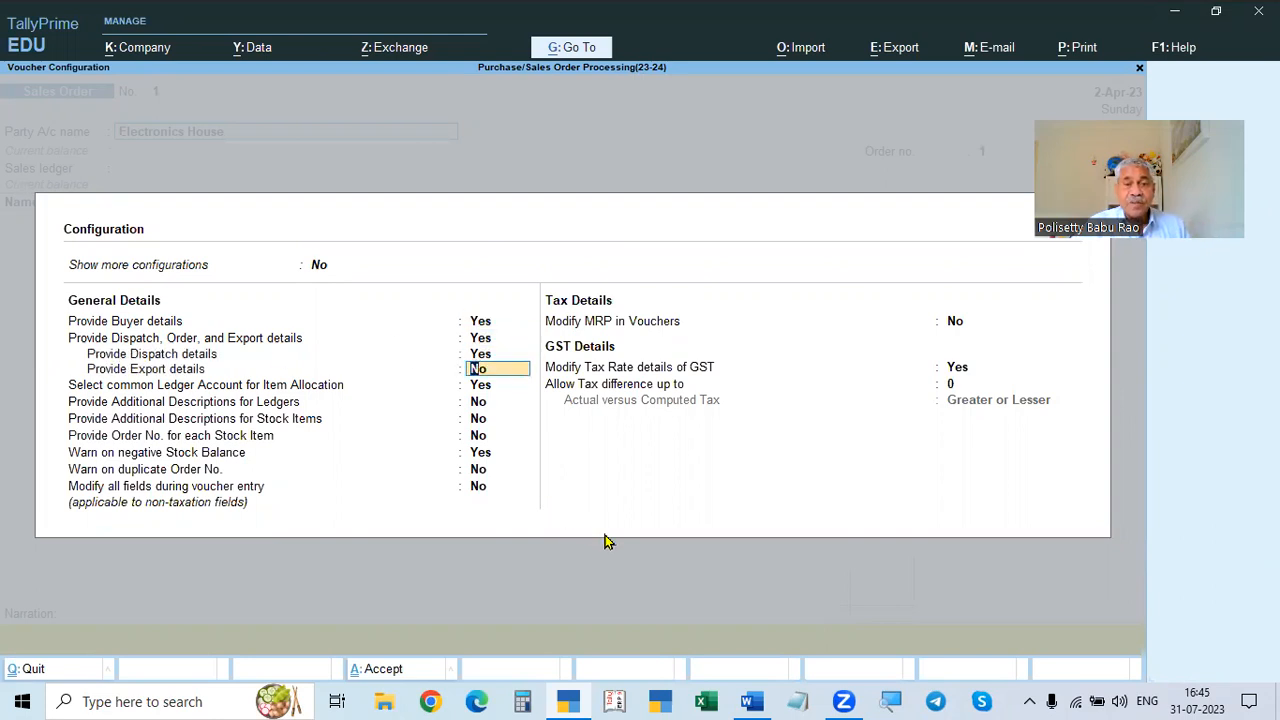
{"action": "key", "text": "ctrl+a"}
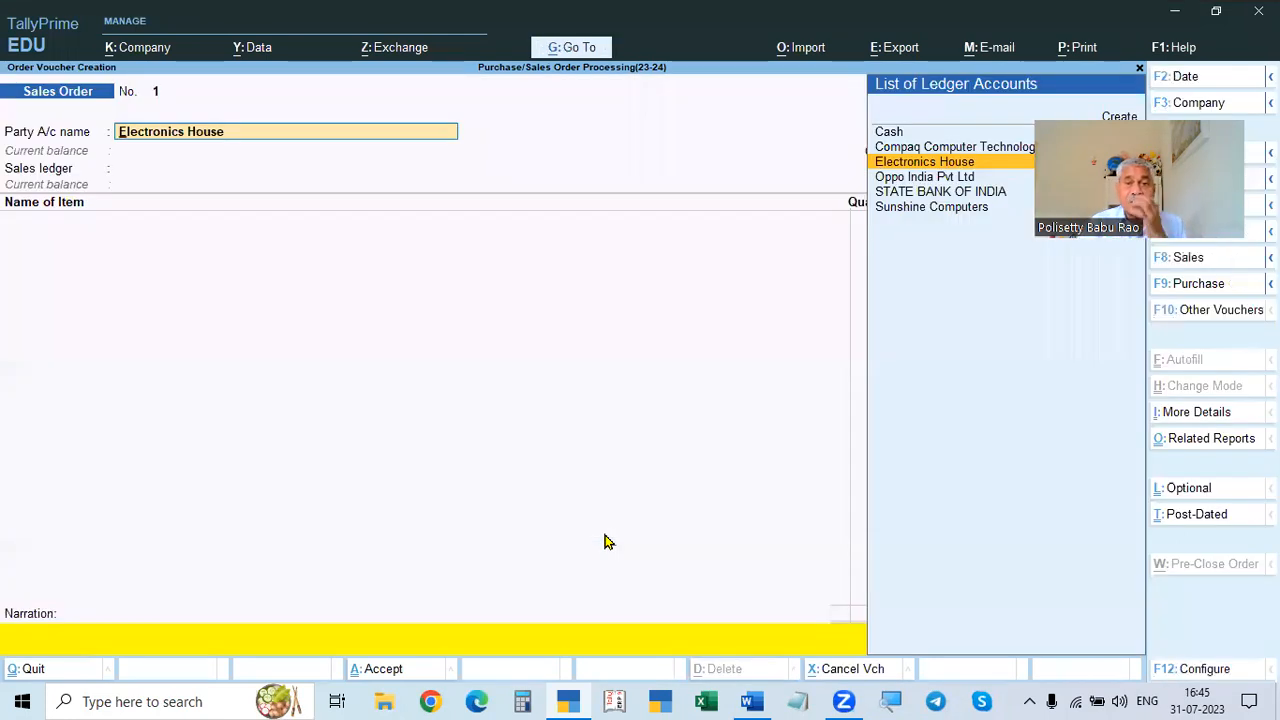
{"action": "key", "text": "Return"}
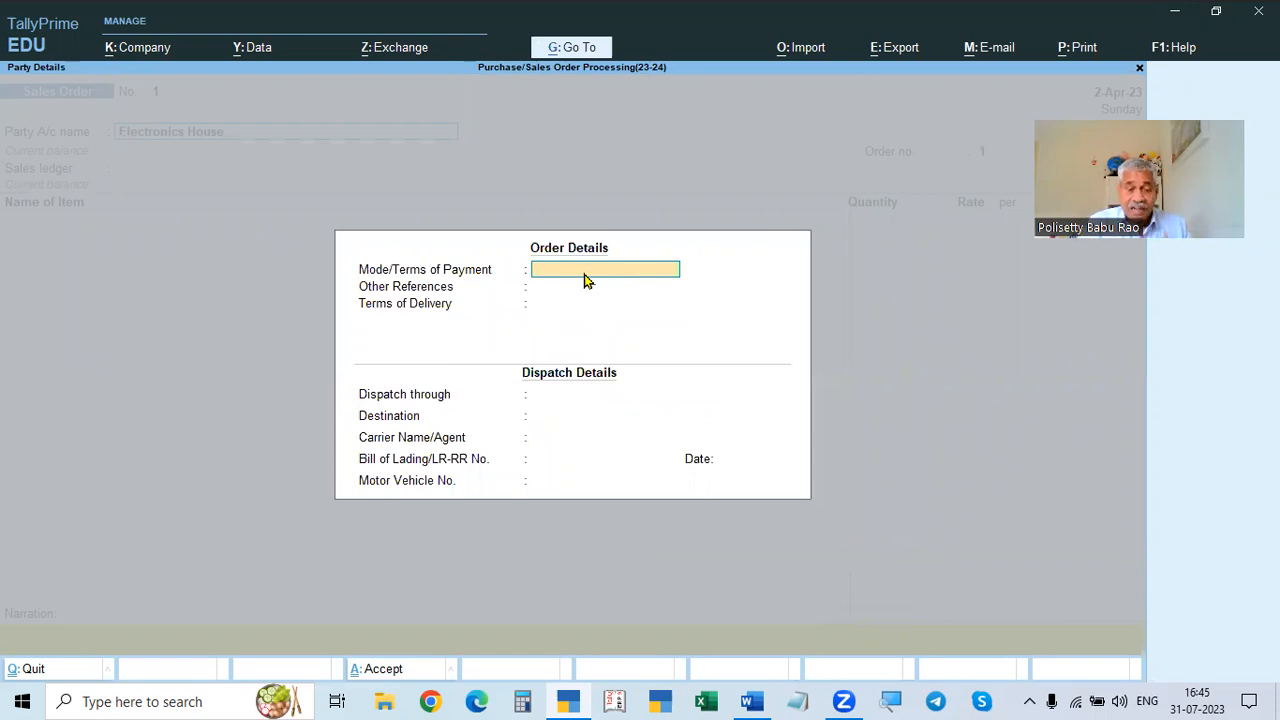
{"action": "type", "text": "Cash"}
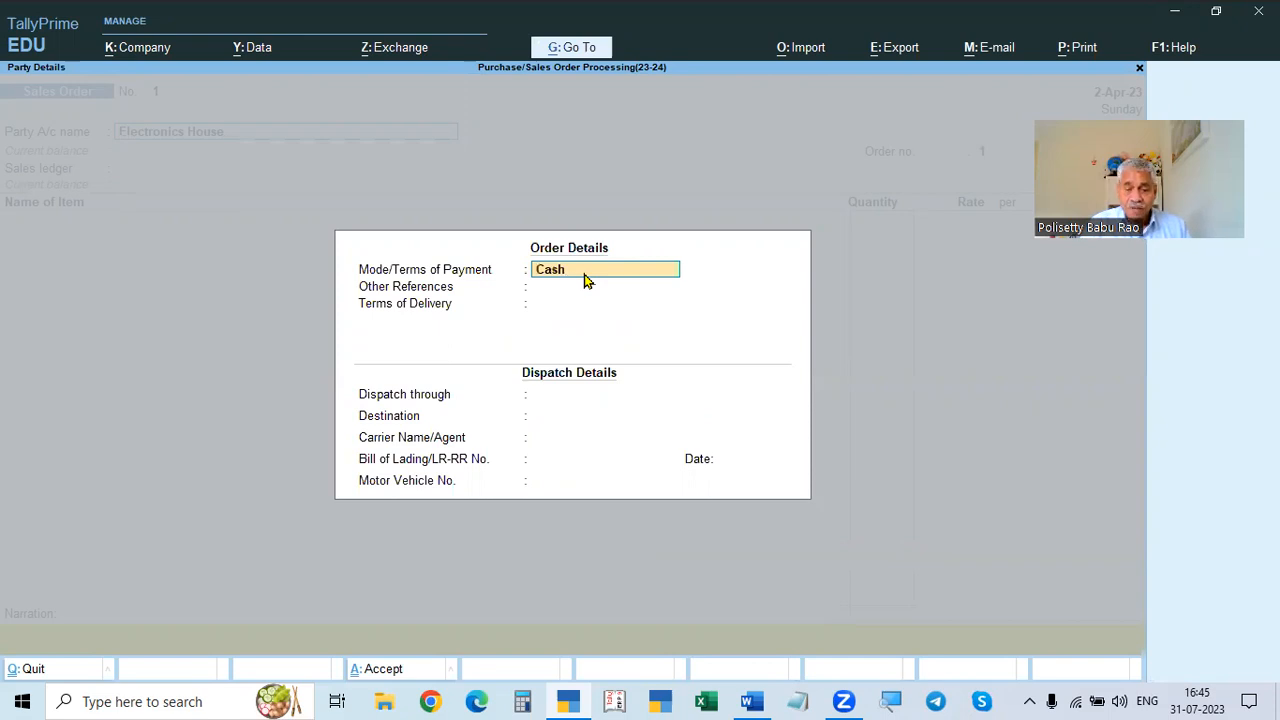
{"action": "key", "text": "BackSpace"}
{"action": "key", "text": "BackSpace"}
{"action": "key", "text": "BackSpace"}
{"action": "key", "text": "BackSpace"}
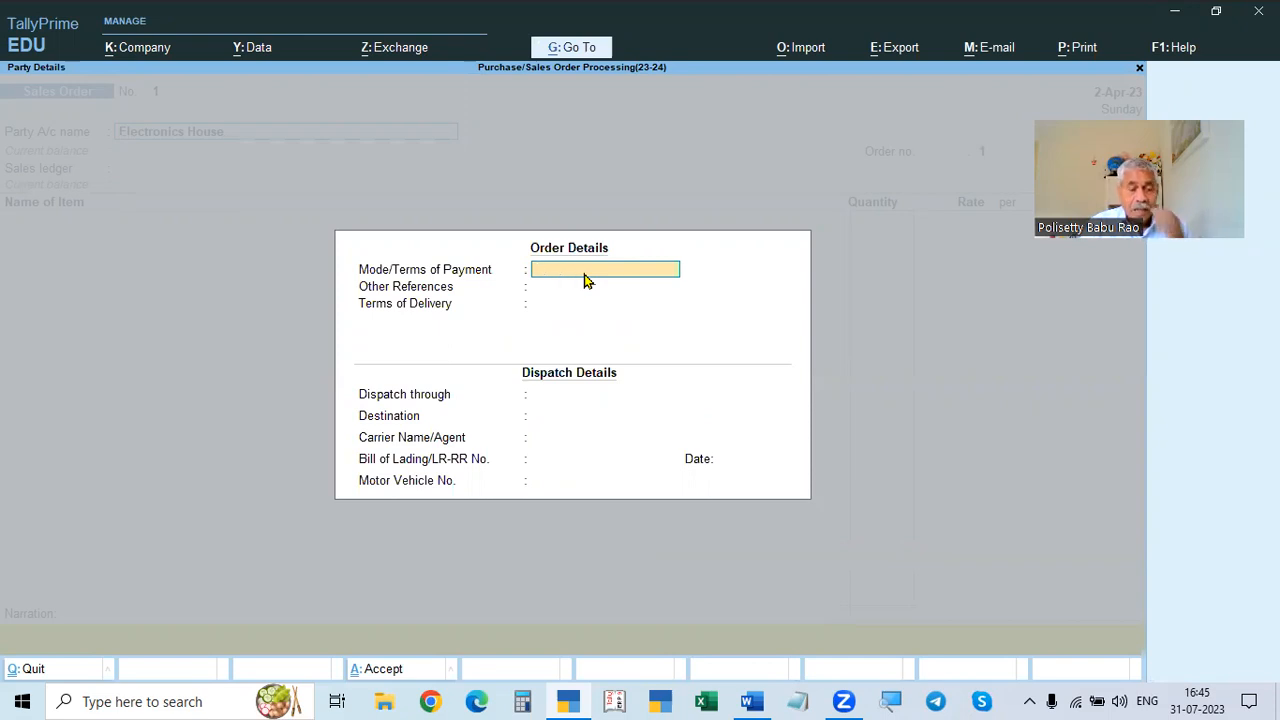
Step: Fill in the order details with payment terms 10 Days Credit, other references NEFT and terms of delivery 2 Days After Order
{"action": "type", "text": "1"}
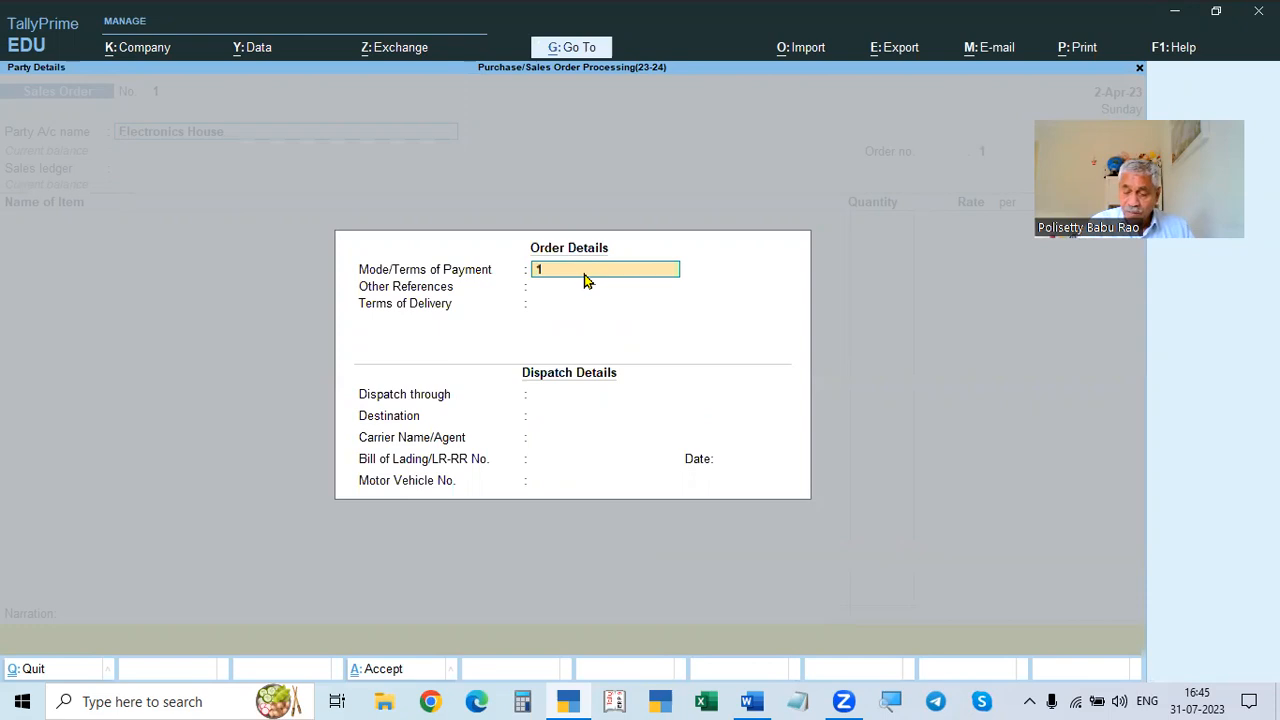
{"action": "type", "text": "0 Days Credit"}
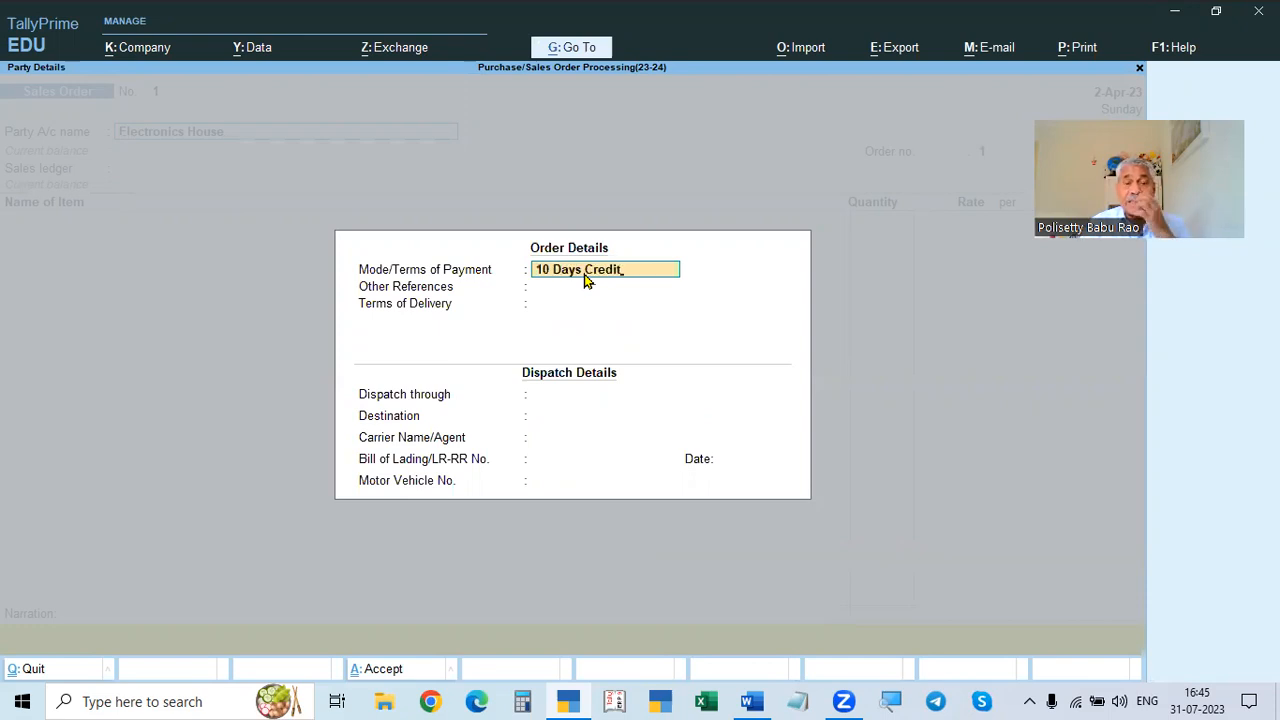
{"action": "key", "text": "Return"}
{"action": "type", "text": "NEFT"}
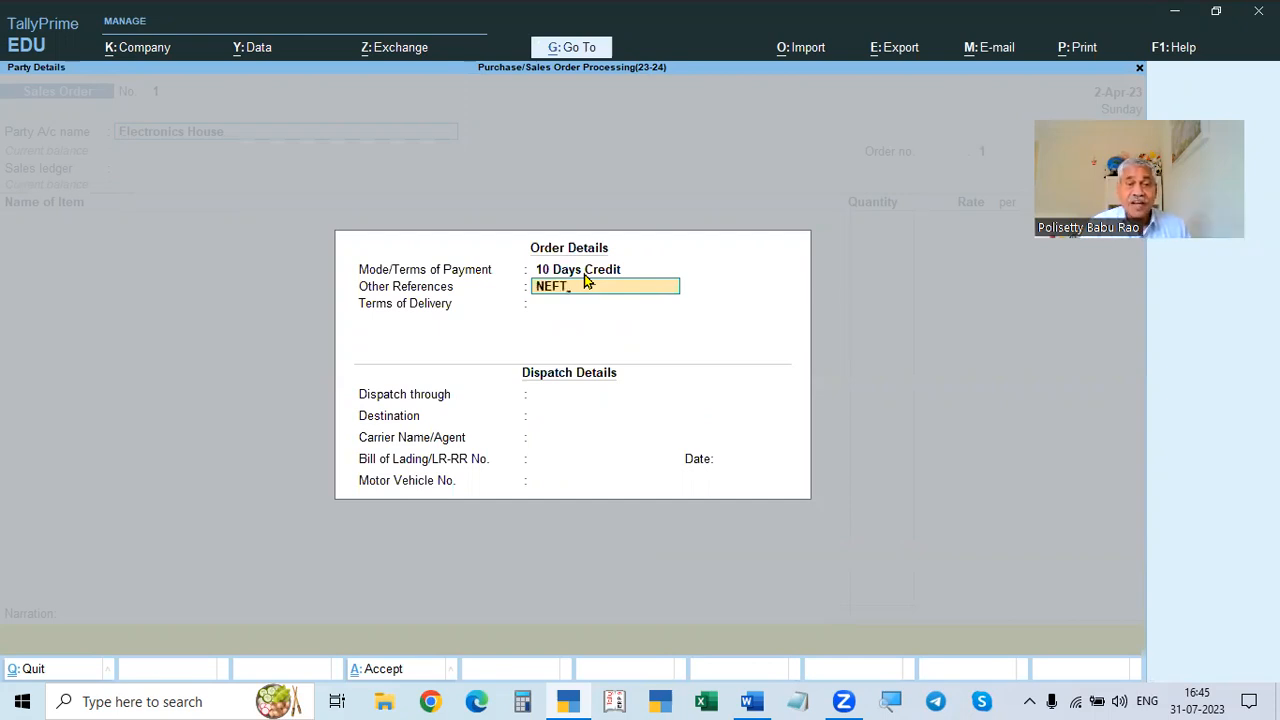
{"action": "key", "text": "Return"}
{"action": "type", "text": "2 Days"}
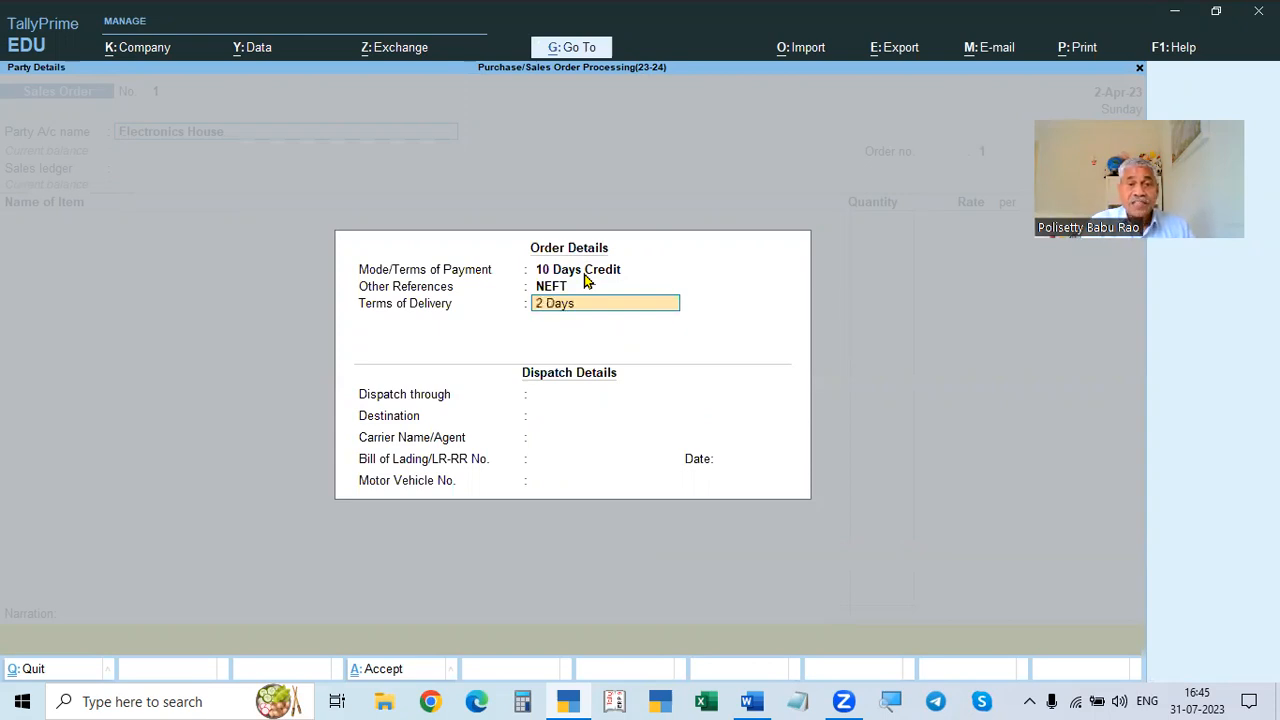
{"action": "type", "text": " After order"}
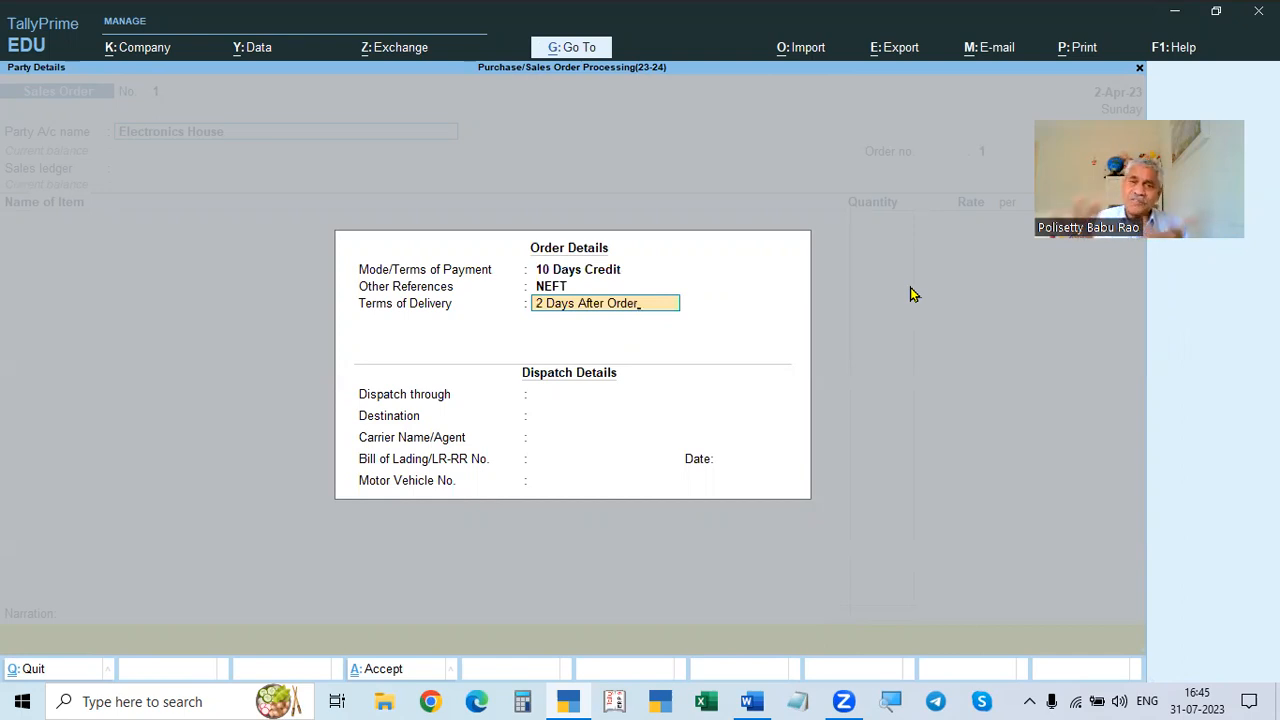
{"action": "key", "text": "Return"}
{"action": "key", "text": "Return"}
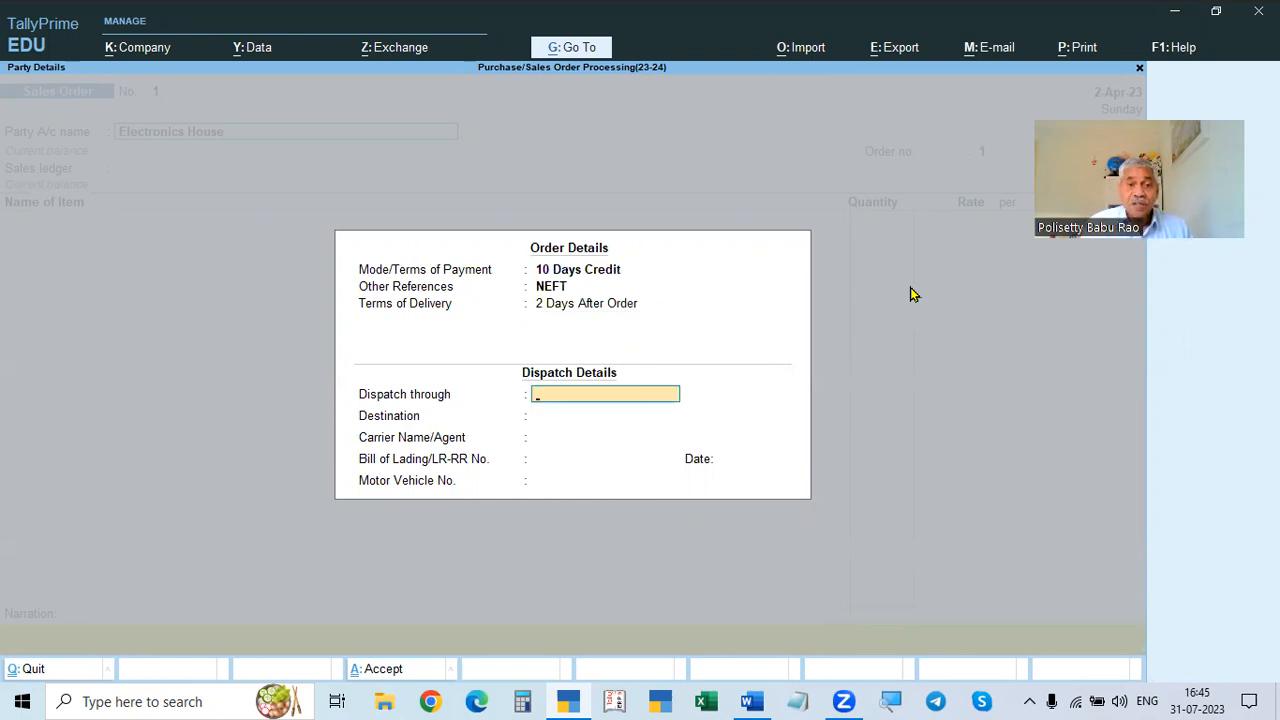
Step: Enter the dispatch details with Dispatch through Tranport and destination L B Nagatr
{"action": "type", "text": "T"}
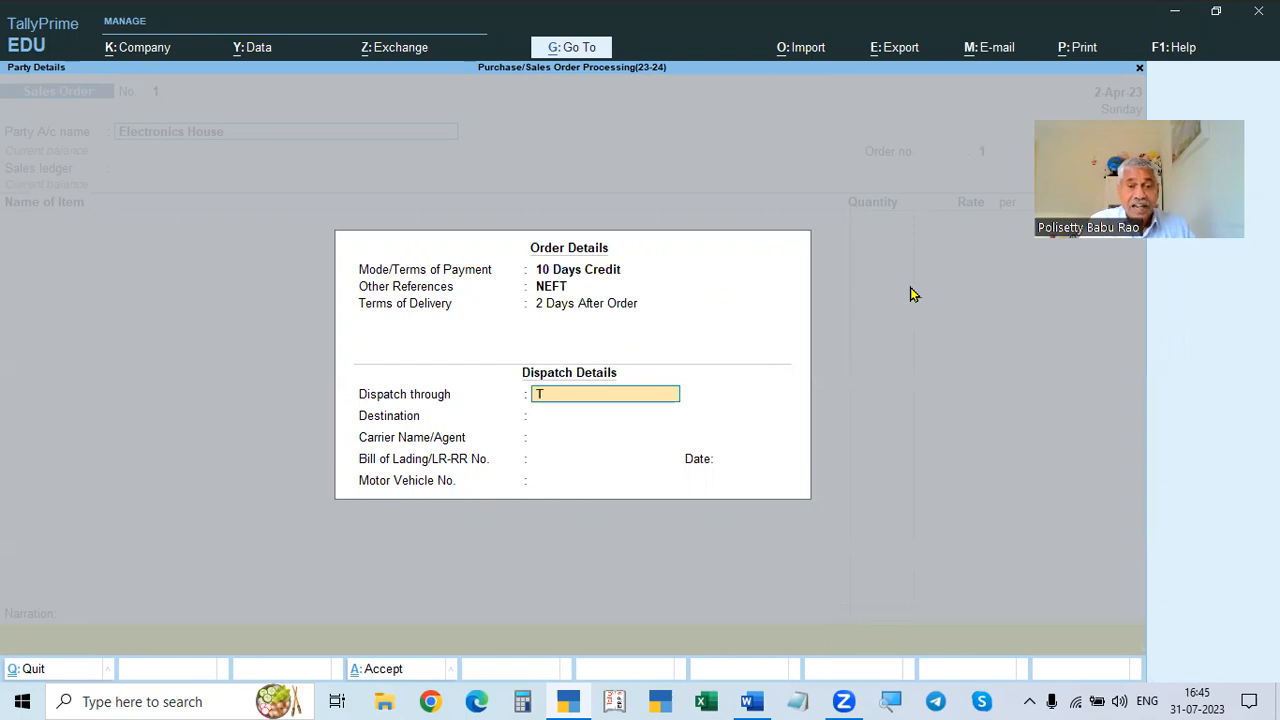
{"action": "type", "text": "ranpot"}
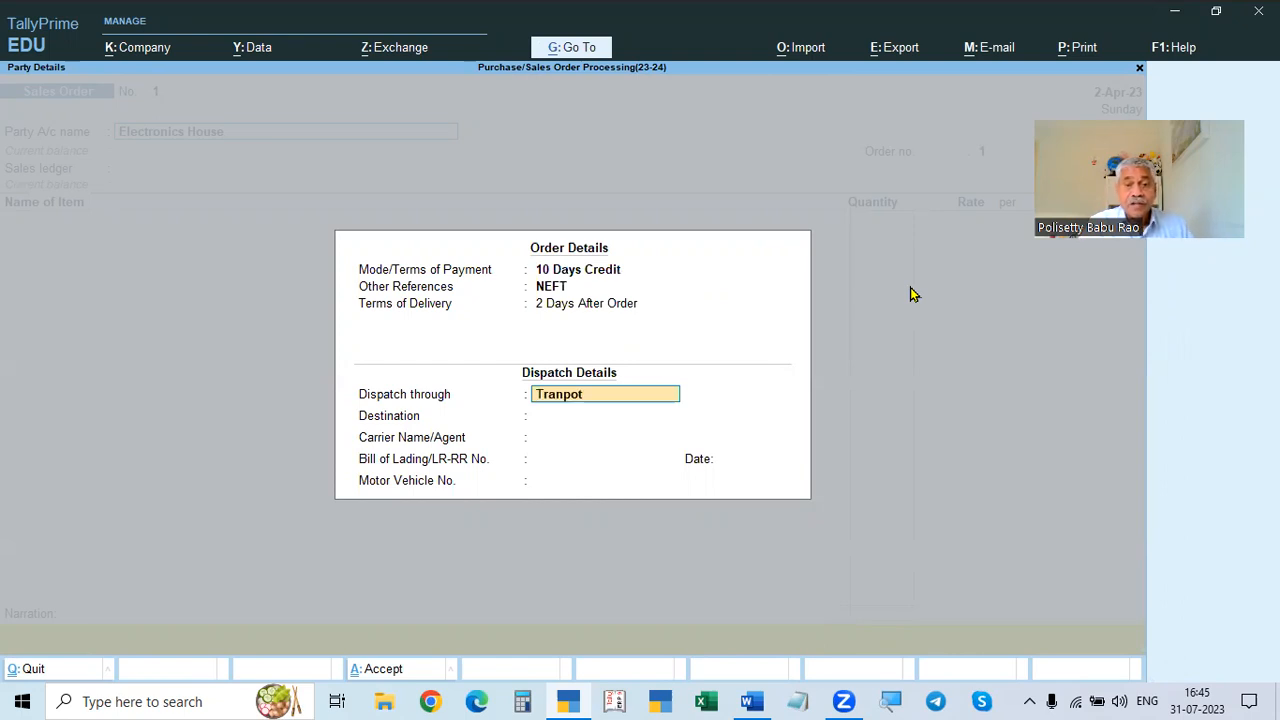
{"action": "key", "text": "Return"}
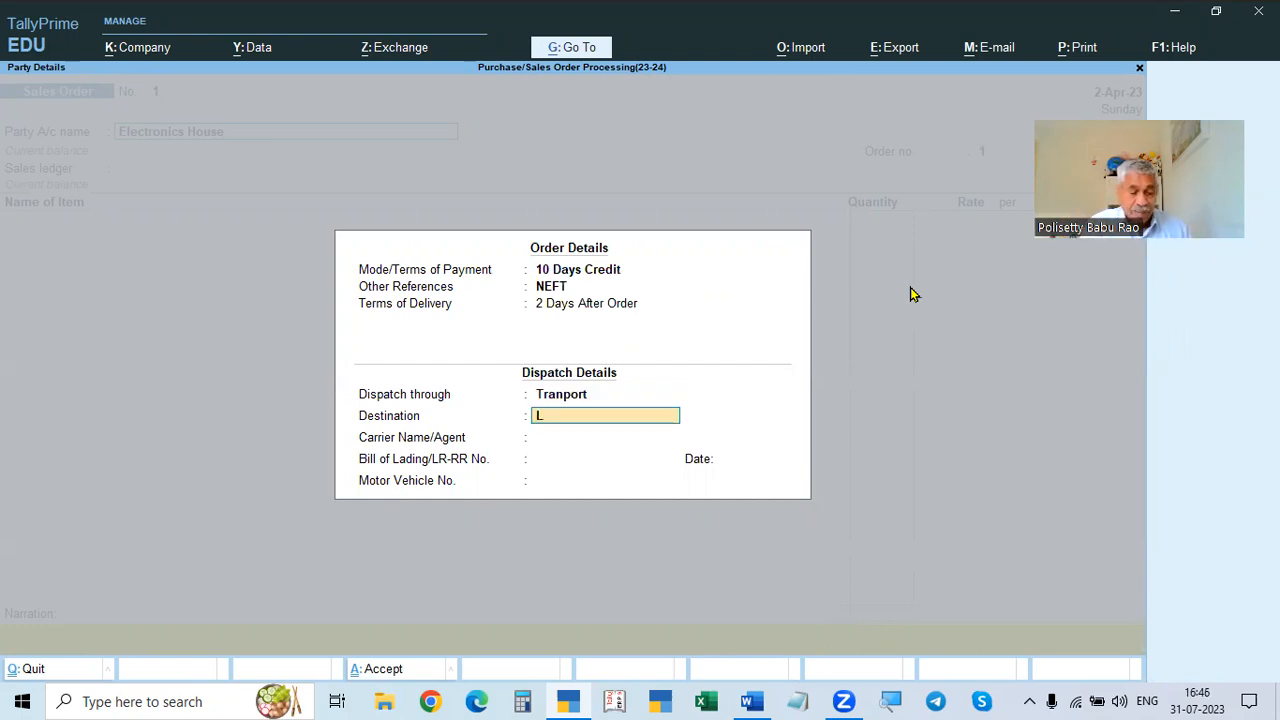
{"action": "type", "text": "L B"}
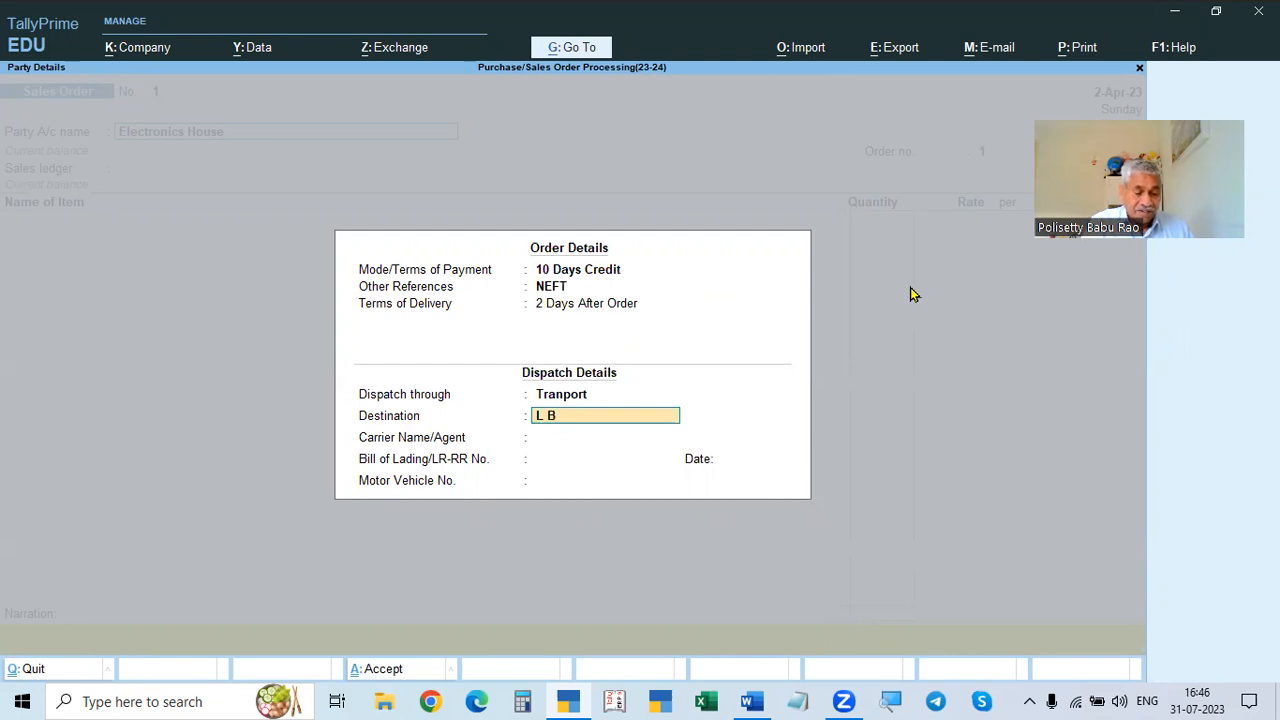
{"action": "type", "text": " Nagatr"}
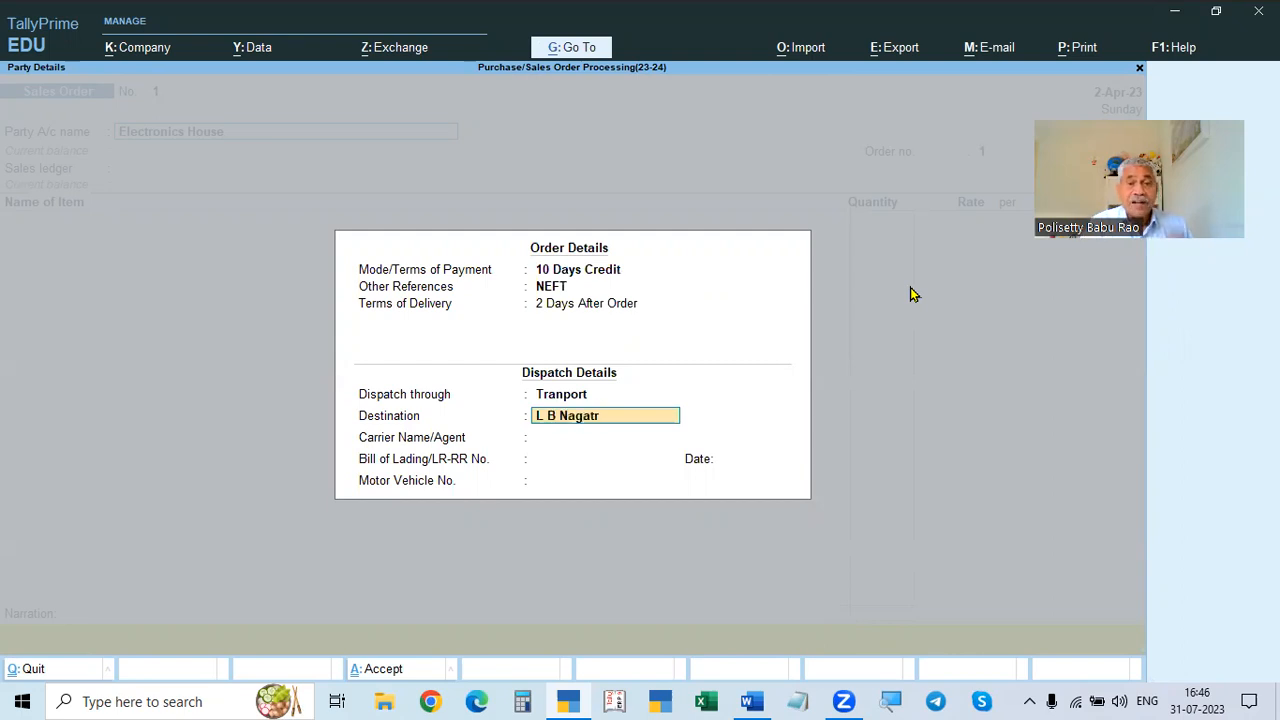
{"action": "key", "text": "Return"}
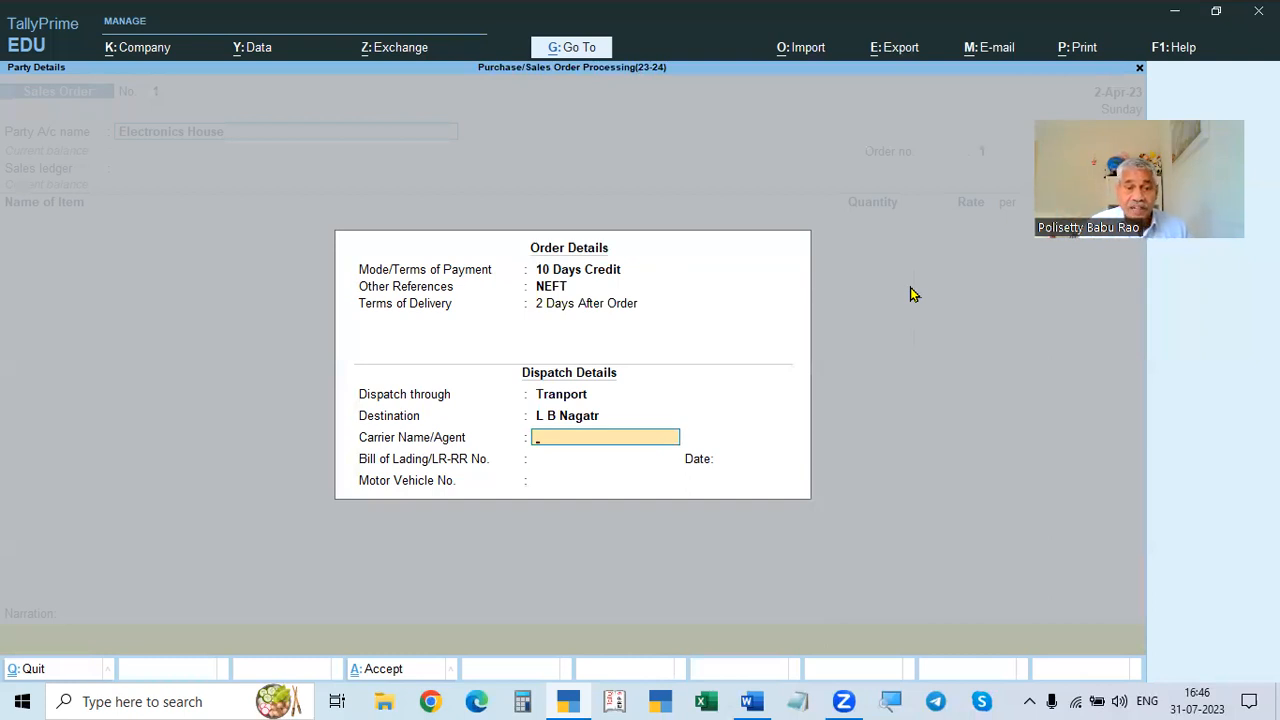
Step: Leave the carrier, bill of lading, date and motor vehicle fields blank and accept the Electronics House party details
{"action": "key", "text": "Return"}
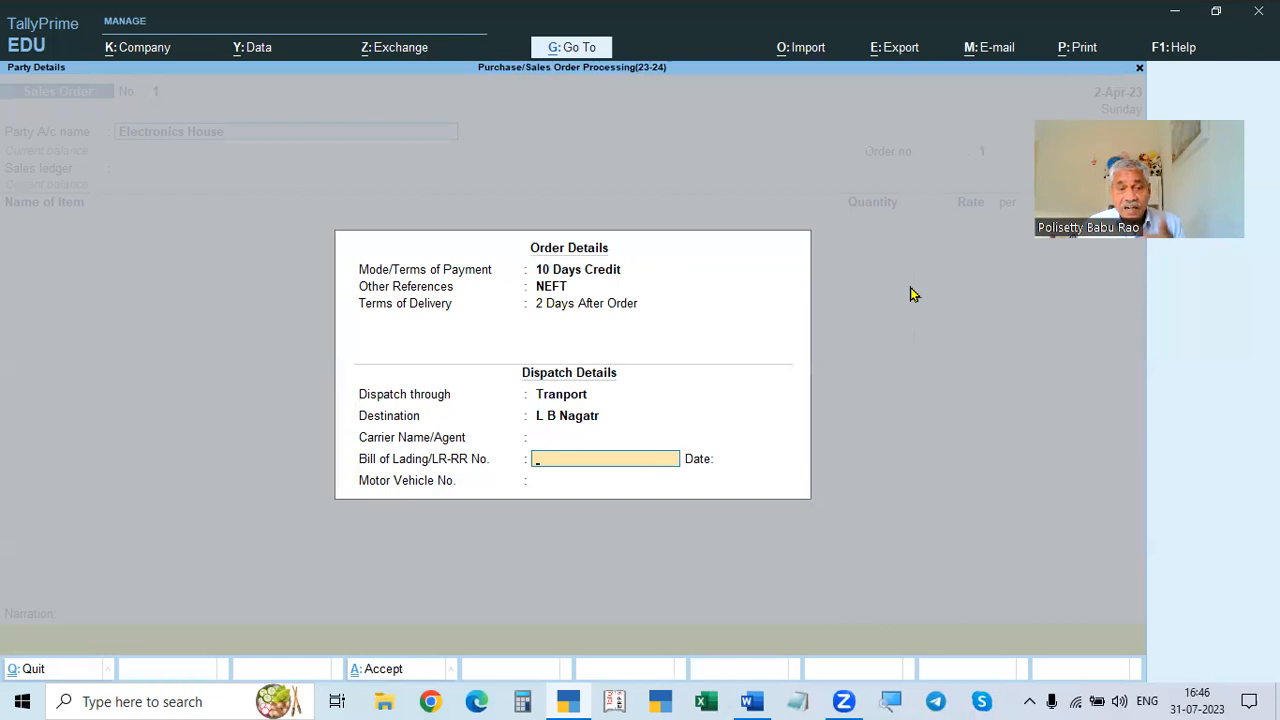
{"action": "key", "text": "Return"}
{"action": "key", "text": "Return"}
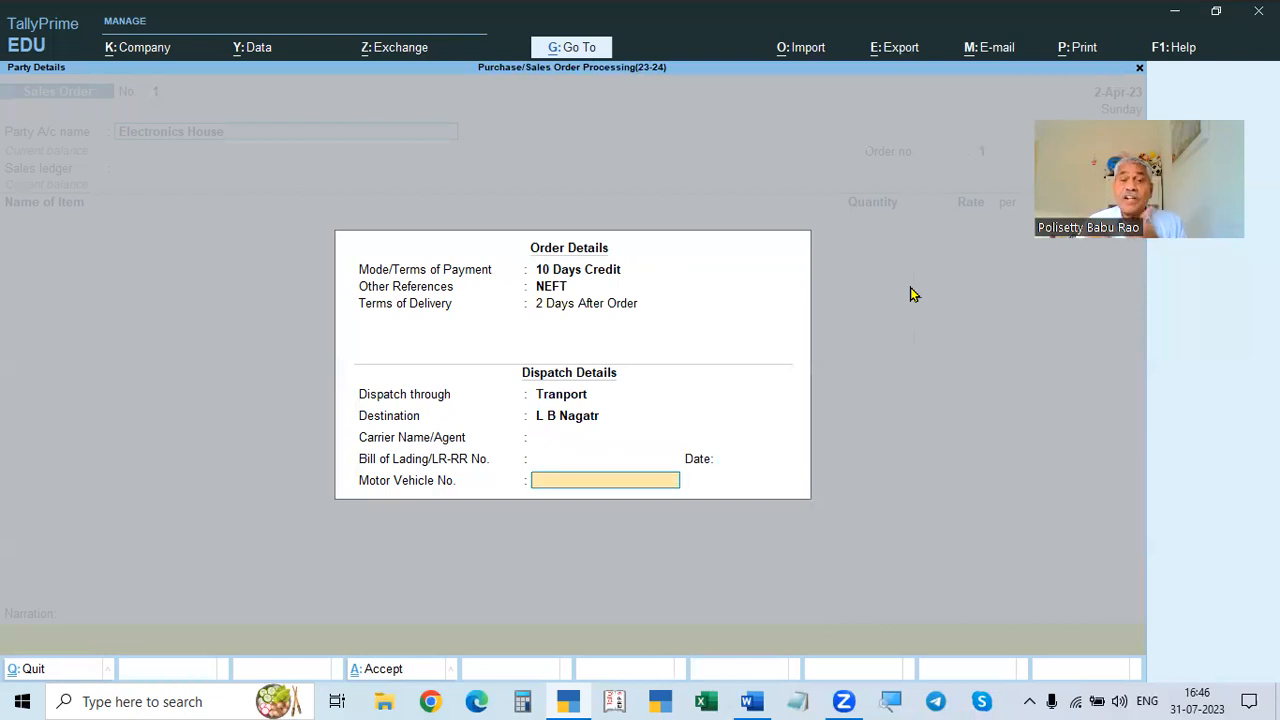
{"action": "key", "text": "Return"}
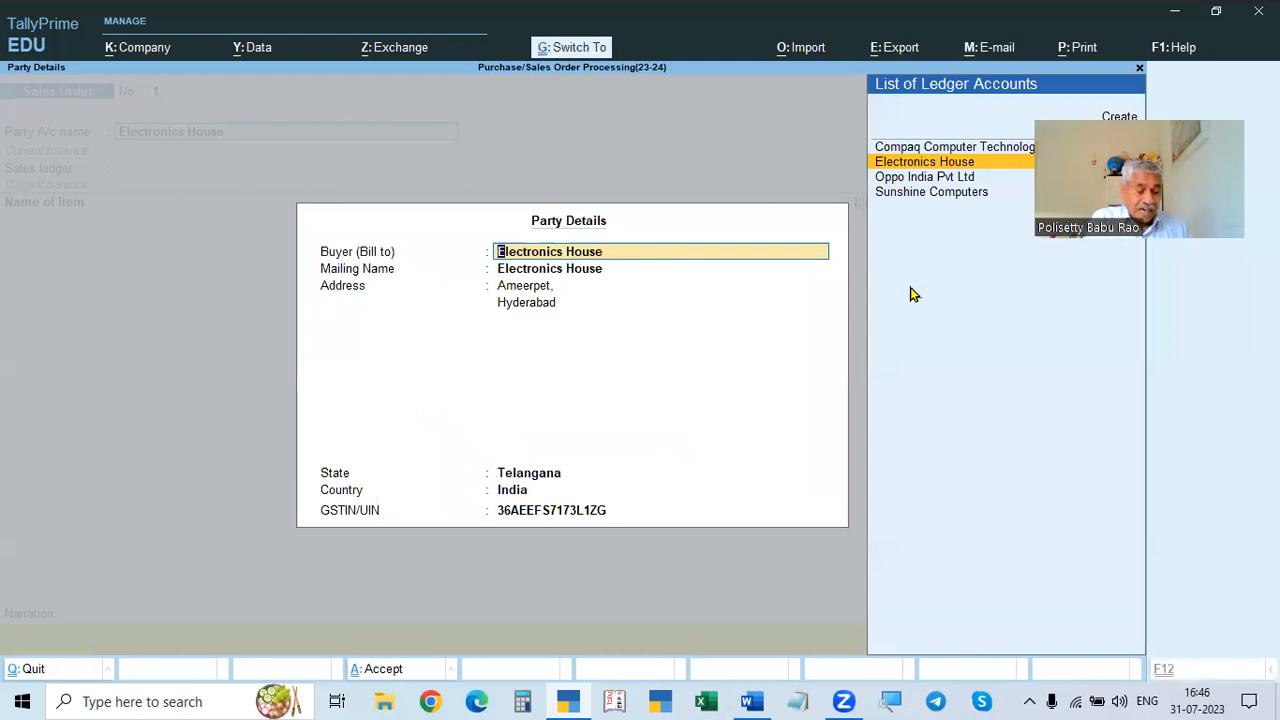
{"action": "key", "text": "ctrl+a"}
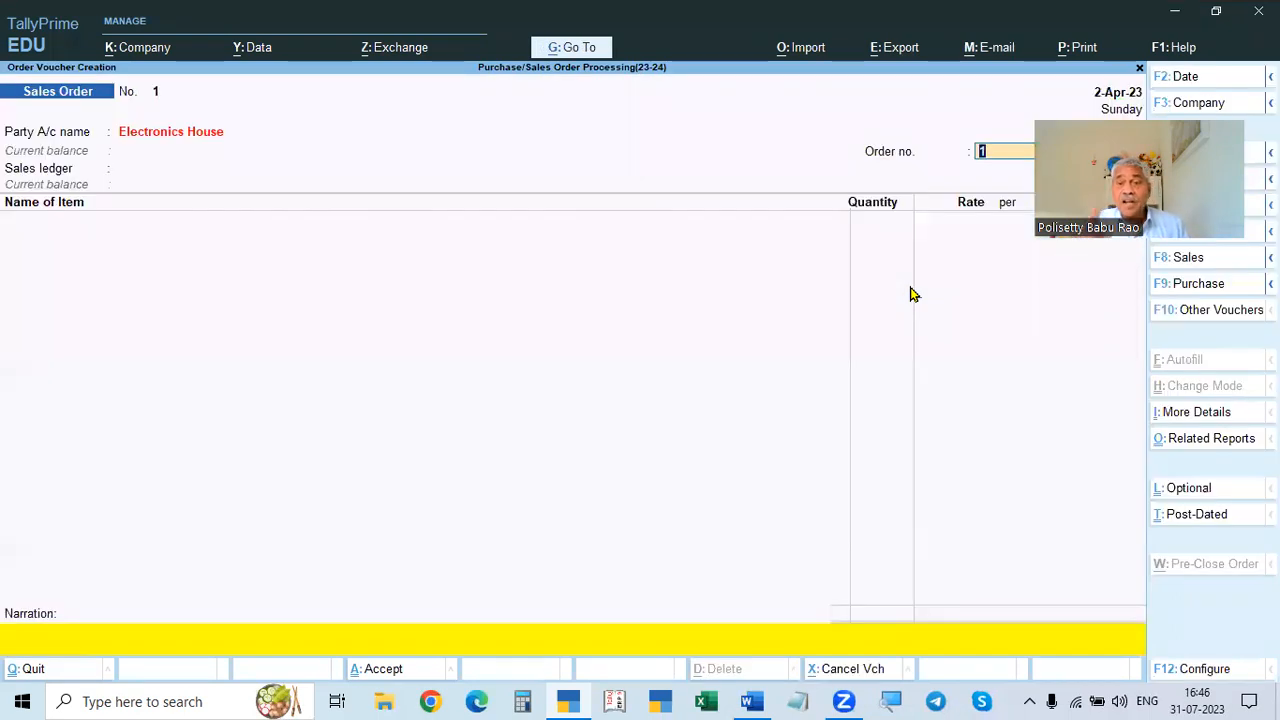
Step: Check the purchase order number and date of Problem 1 in the ORDER PROCESSING Word document and return to the TallyPrime voucher
{"action": "key", "text": "alt+Tab"}
{"action": "scroll", "coordinate": [769, 403], "scroll_direction": "down", "scroll_amount": 1}
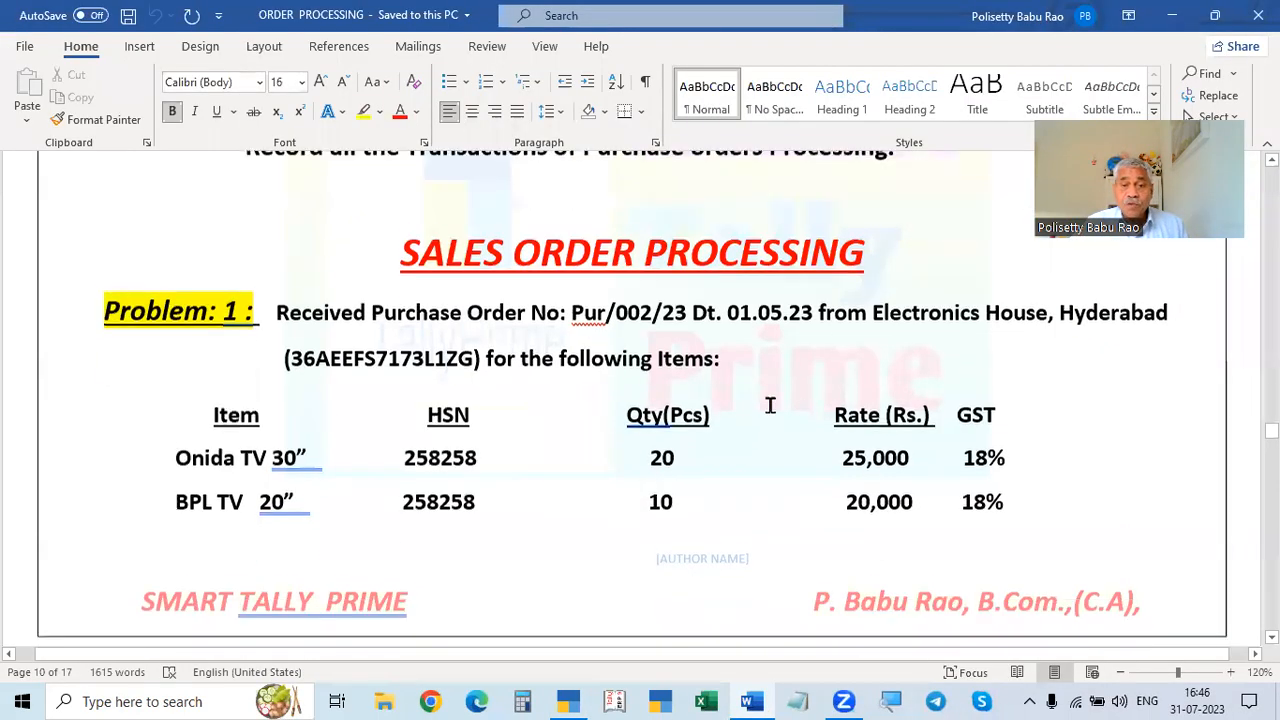
{"action": "left_click_drag", "start_coordinate": [565, 307], "coordinate": [808, 316]}
{"action": "key", "text": "alt+Tab"}
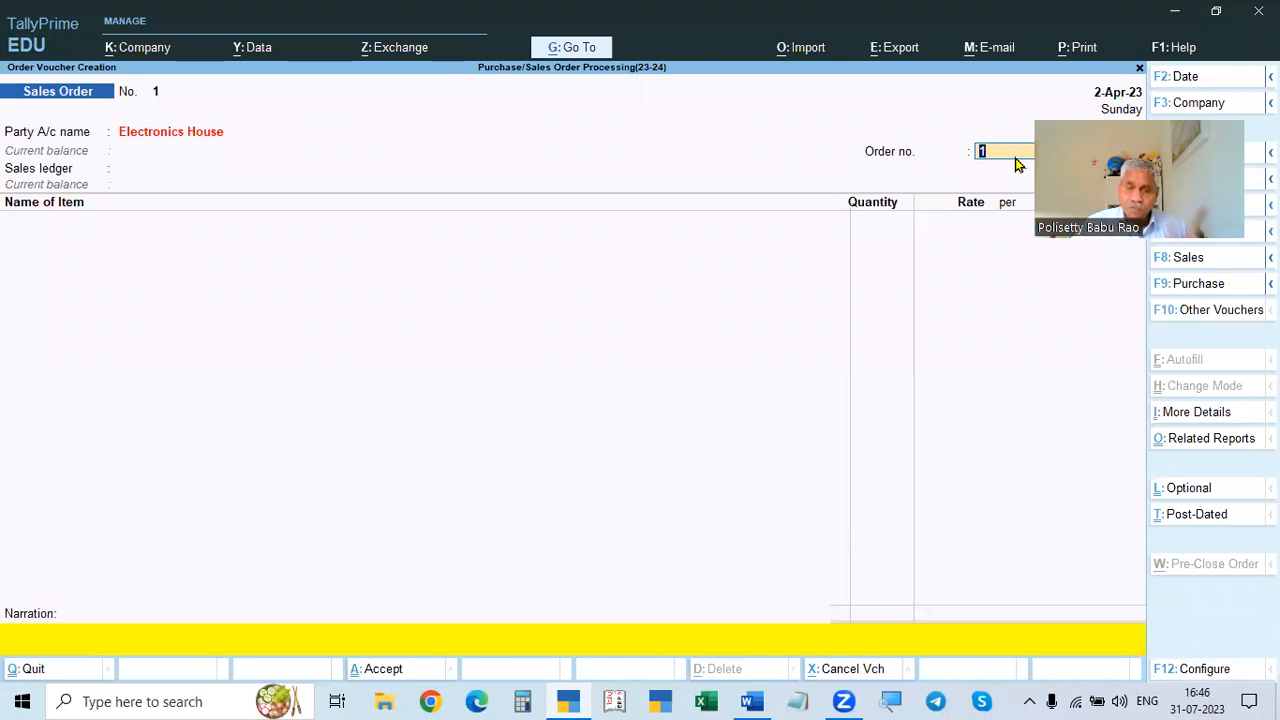
{"action": "key", "text": "ctrl"}
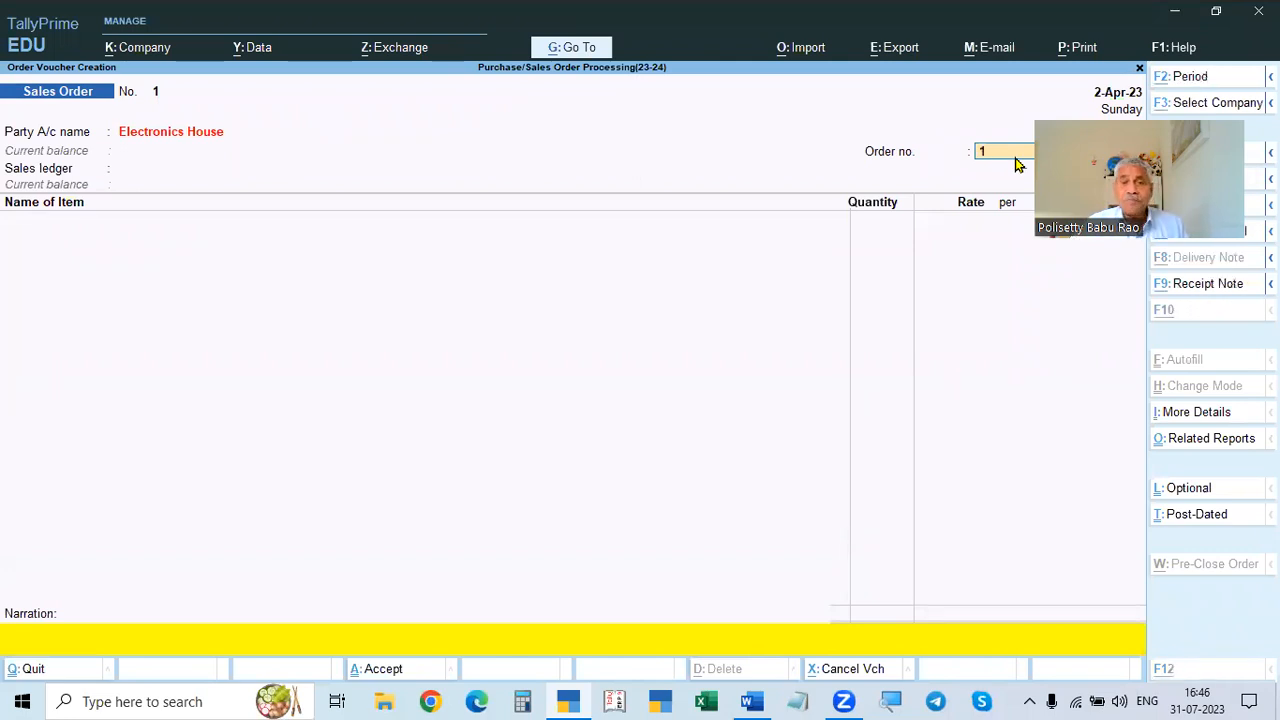
{"action": "key", "text": "alt+Tab"}
{"action": "key", "text": "alt+Tab"}
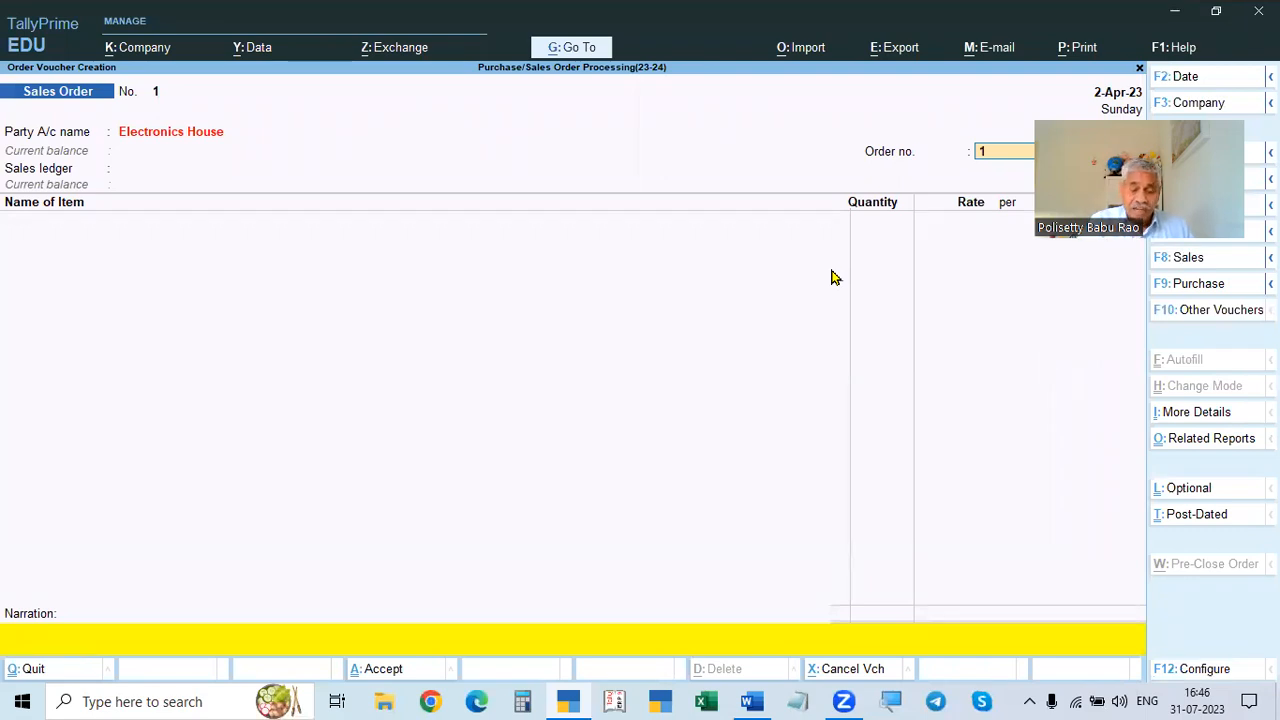
Step: Replace the default order number of the sales order with the customer's own order reference
{"action": "type", "text": "EH"}
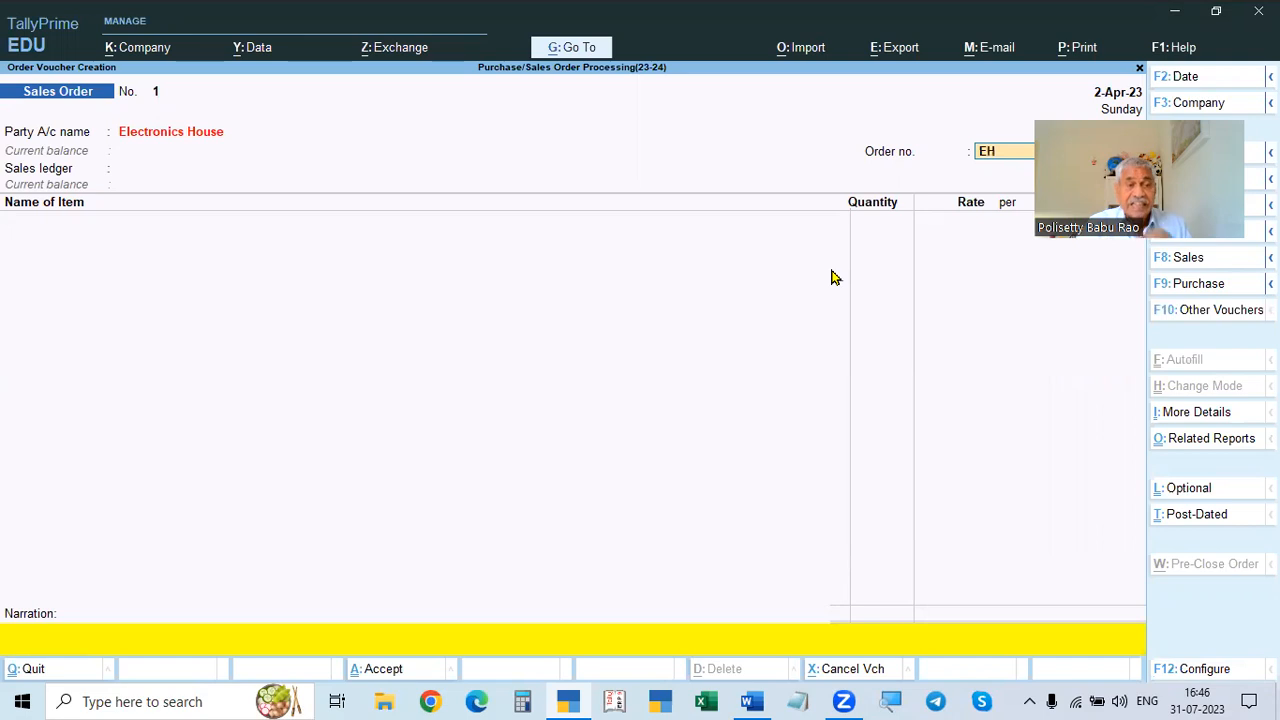
{"action": "type", "text": "-1"}
{"action": "type", "text": "001"}
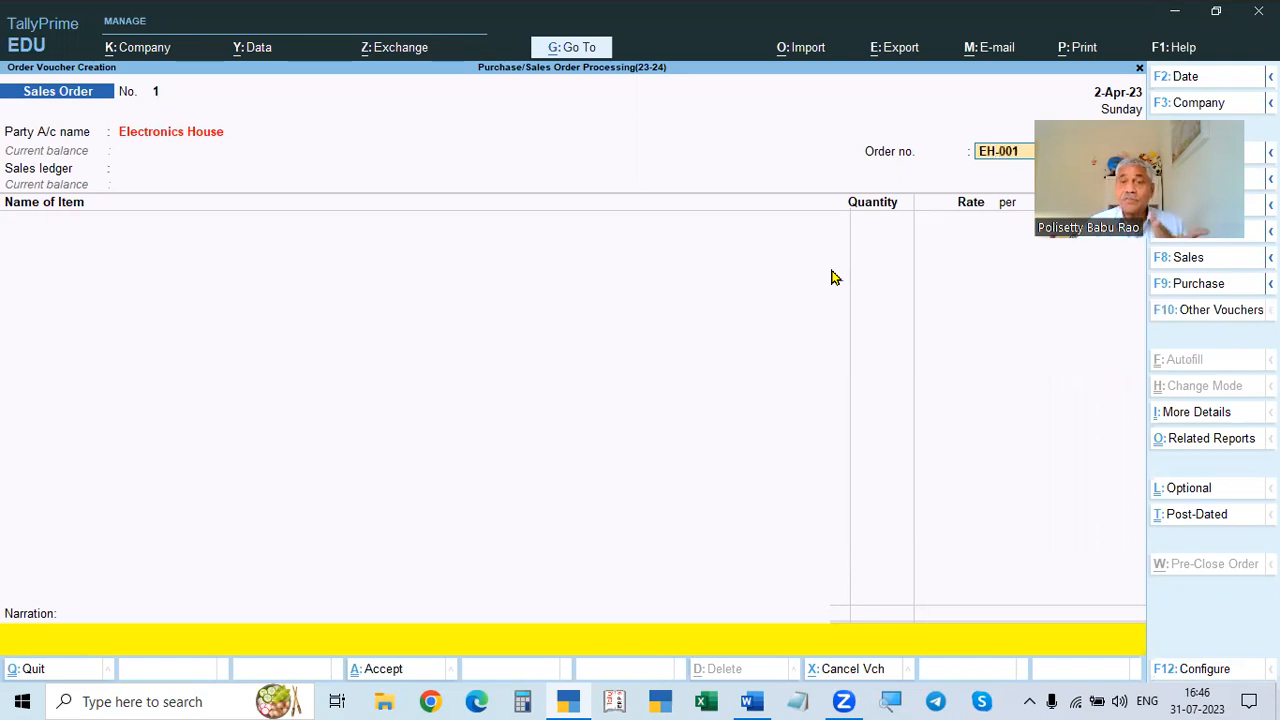
{"action": "key", "text": "Return"}
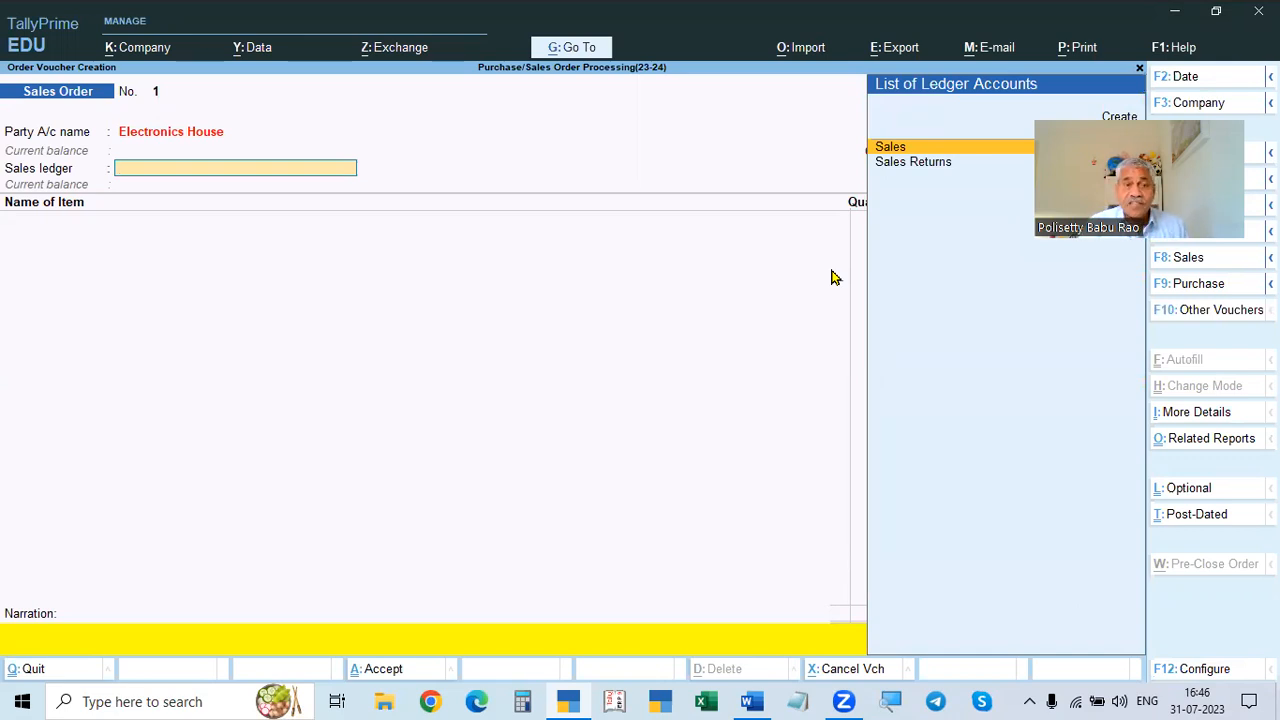
Step: Select Sales as the sales ledger and view the tax classification configuration without changing its options
{"action": "key", "text": "Return"}
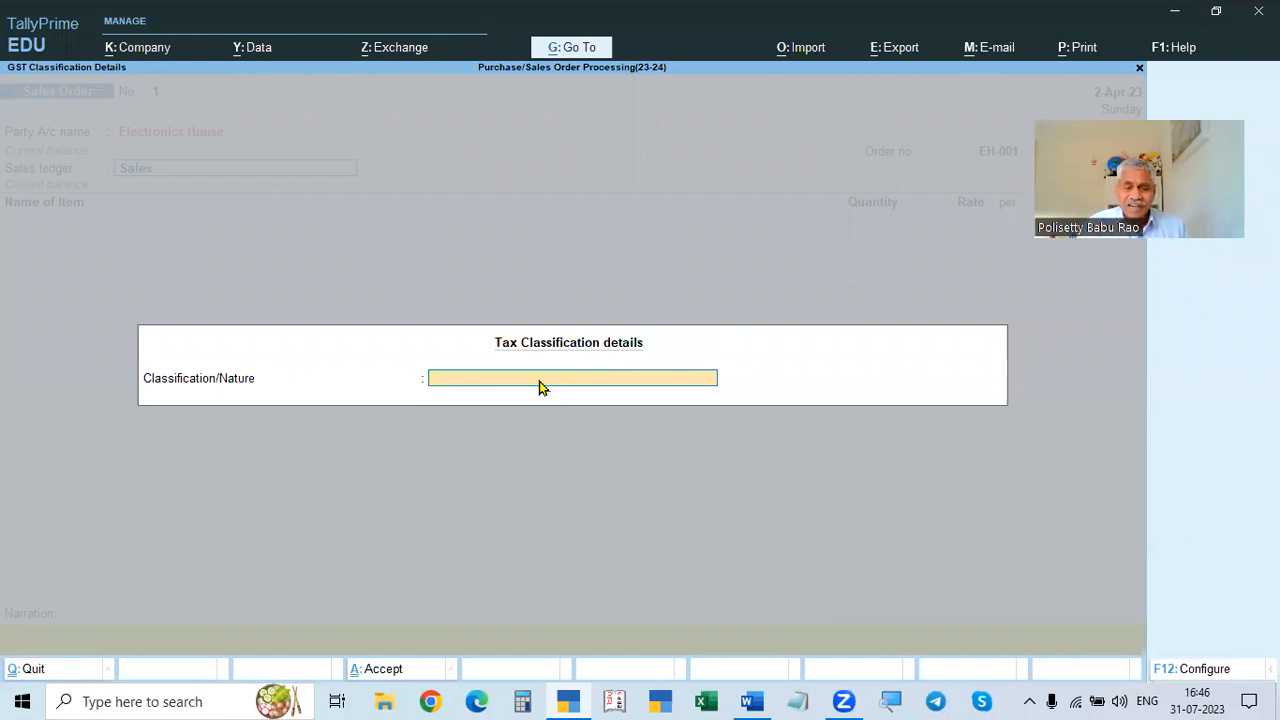
{"action": "key", "text": "F12"}
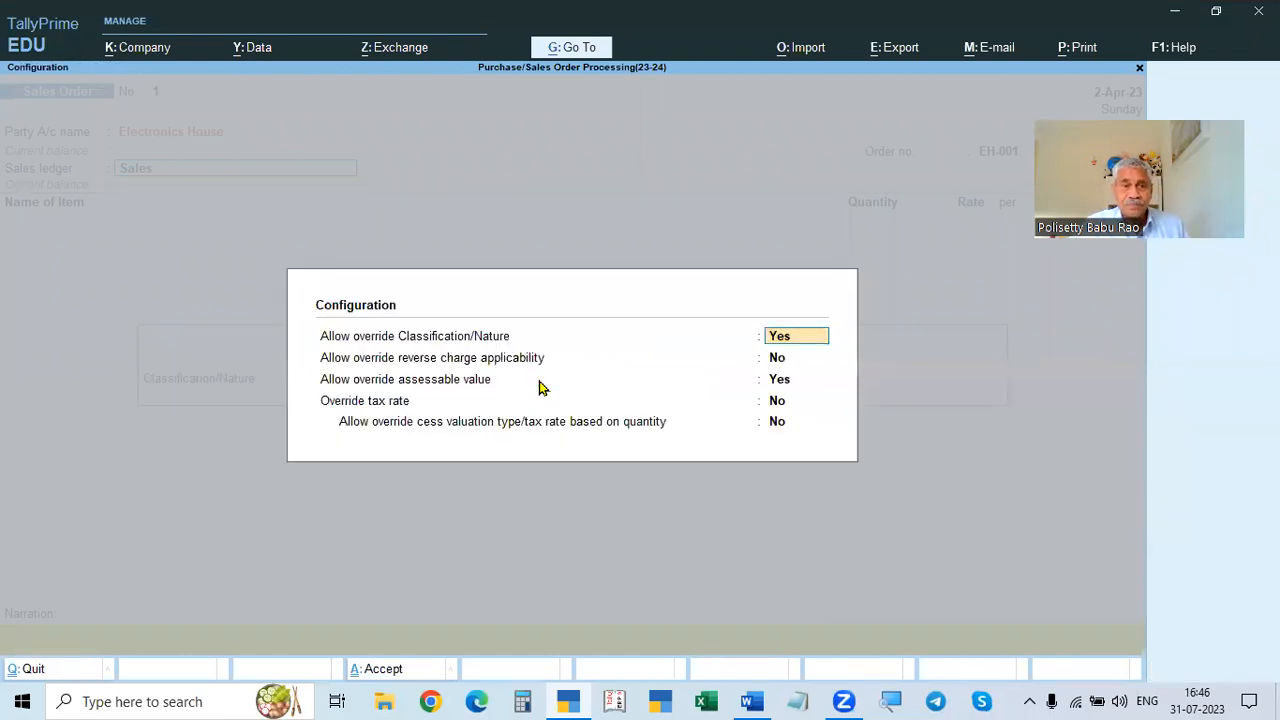
{"action": "key", "text": "BackSpace"}
{"action": "key", "text": "Escape"}
{"action": "key", "text": "Escape"}
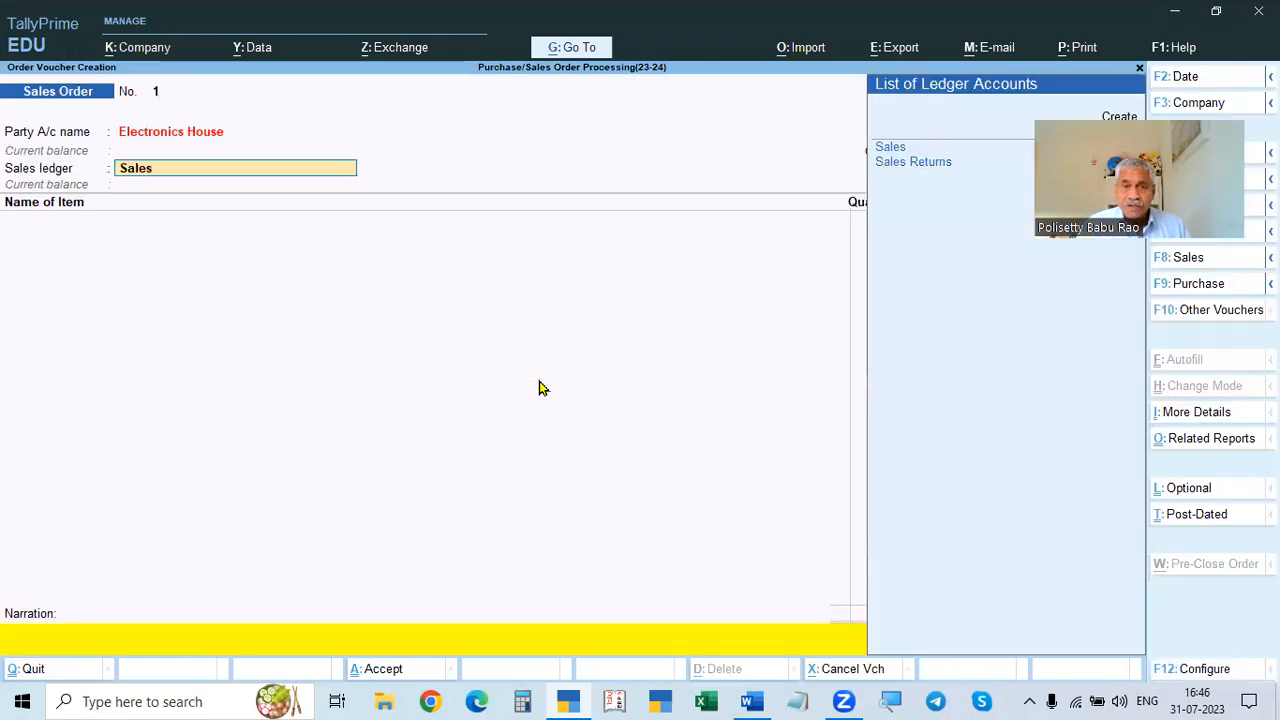
Step: Set Modify Tax Rate details of GST to No in the voucher configuration and try accepting the Sales ledger
{"action": "key", "text": "F12"}
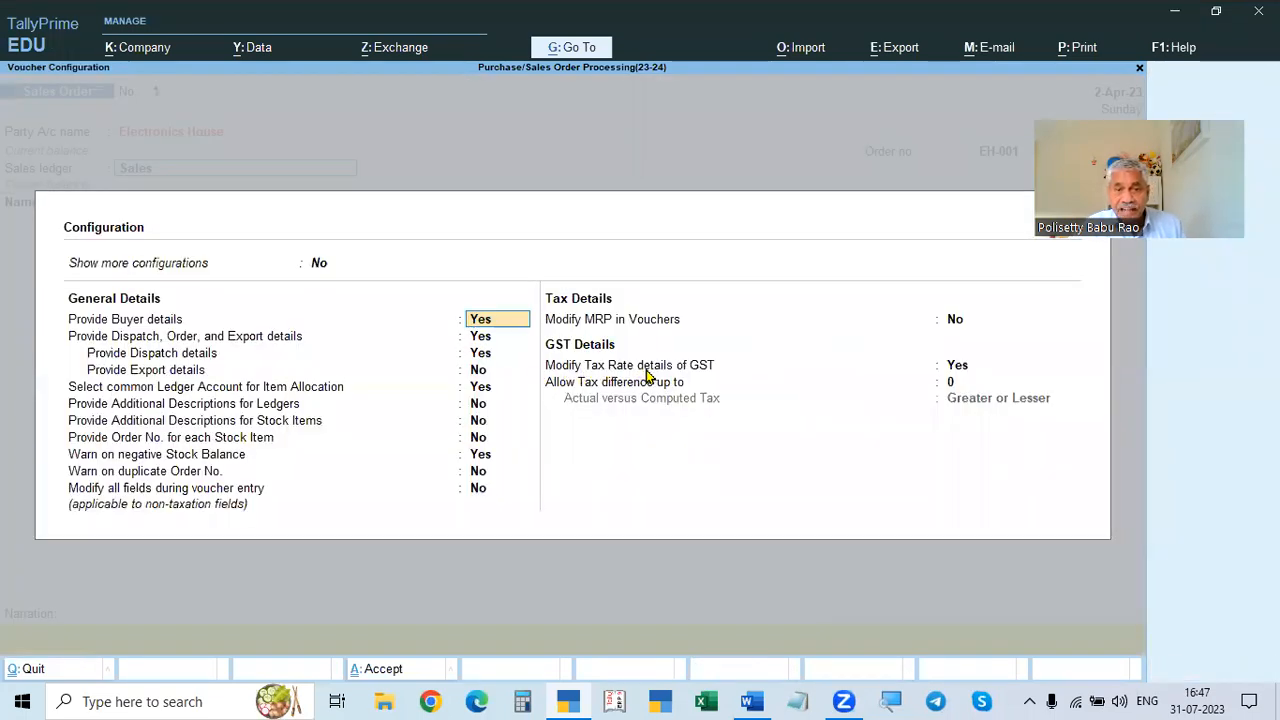
{"action": "left_click", "coordinate": [957, 366]}
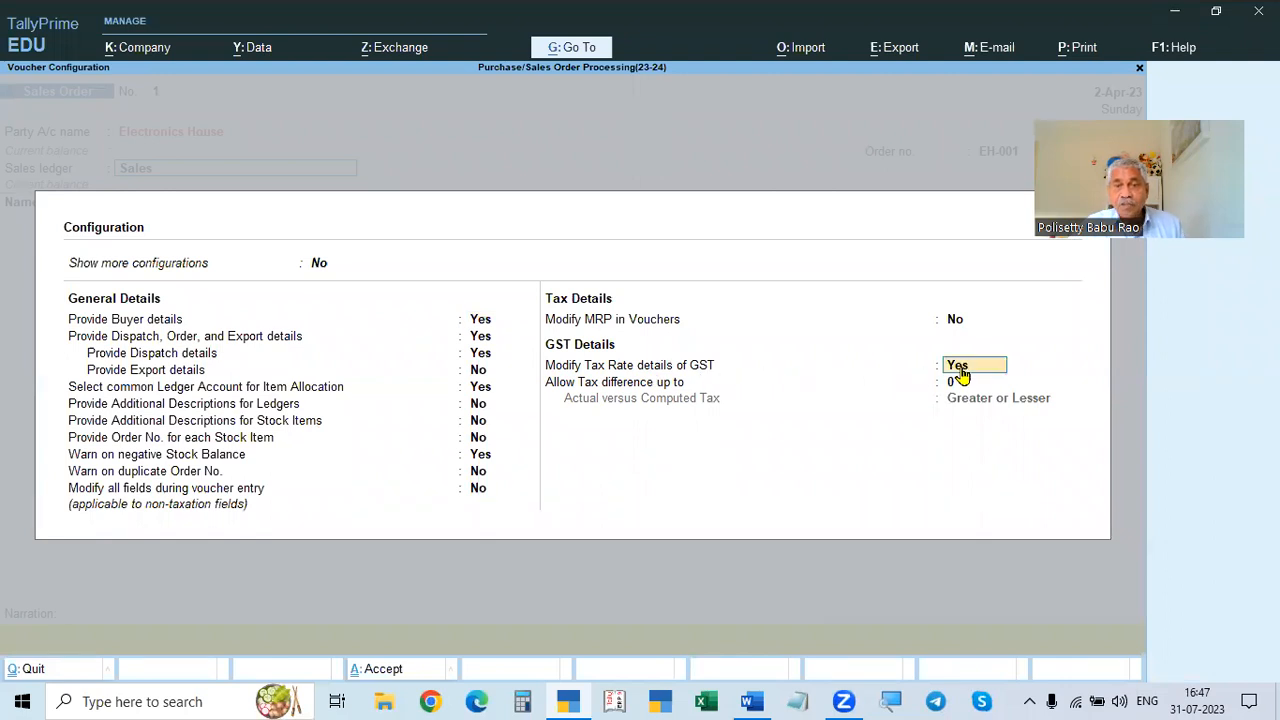
{"action": "key", "text": "n"}
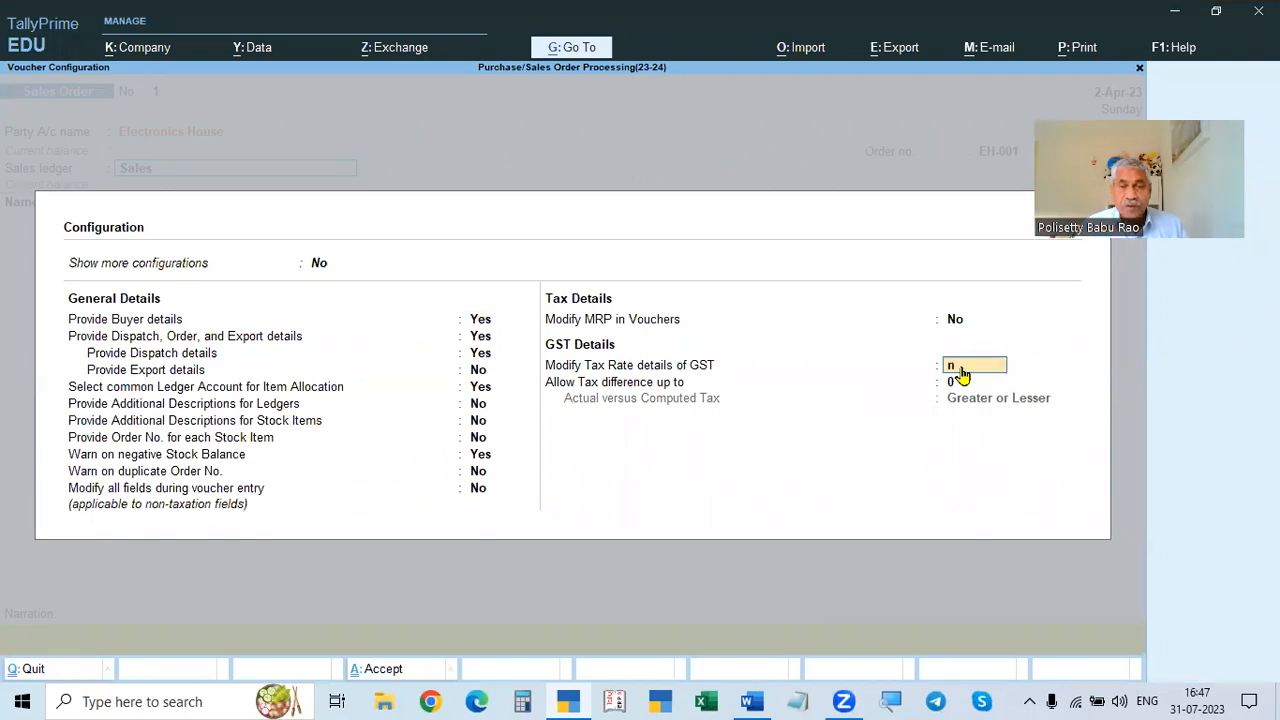
{"action": "key", "text": "Return"}
{"action": "key", "text": "Return"}
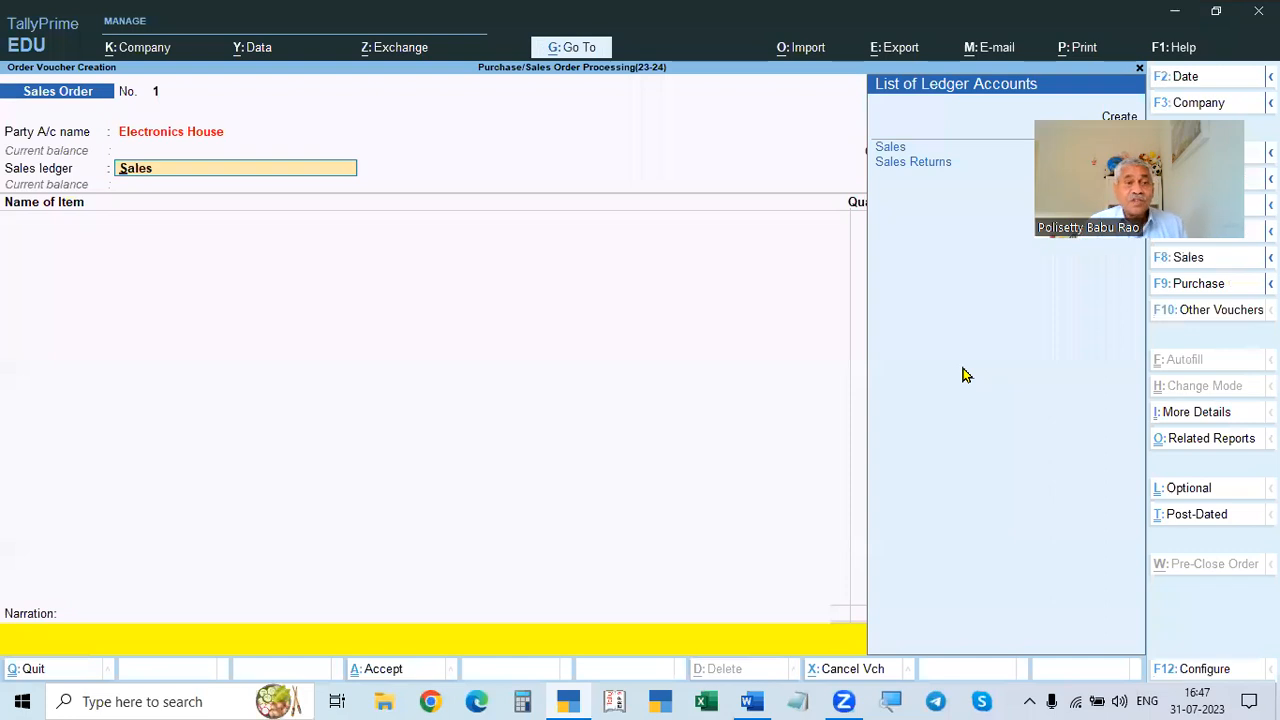
{"action": "key", "text": "Return"}
{"action": "key", "text": "BackSpace"}
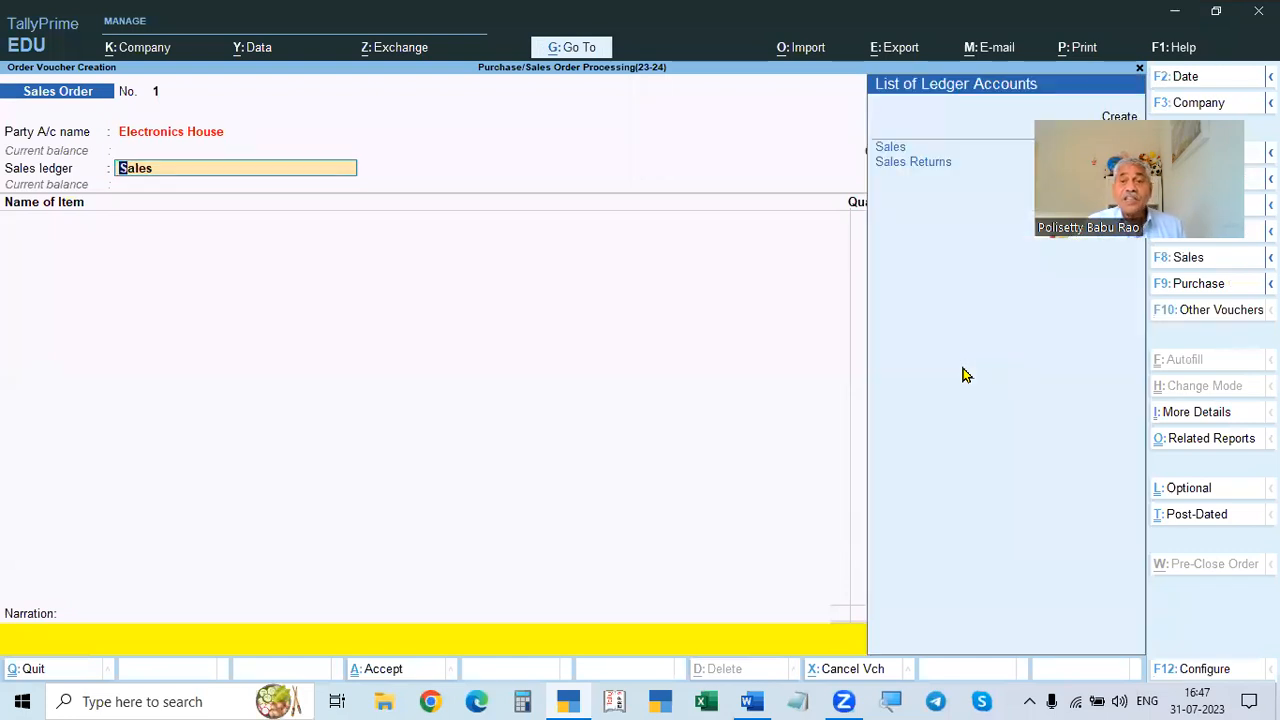
Step: Set Modify Tax Rate details of GST to Yes and accept the Sales ledger with a blank tax classification
{"action": "key", "text": "F12"}
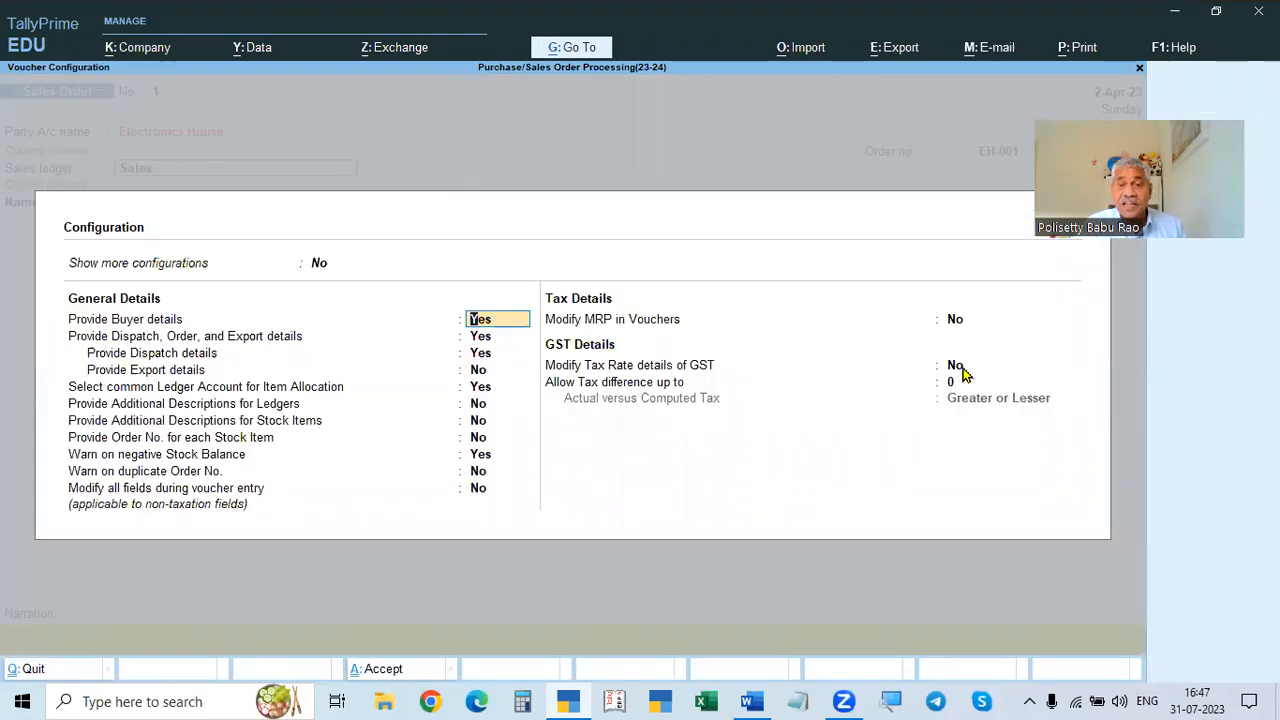
{"action": "left_click", "coordinate": [958, 368]}
{"action": "type", "text": "y"}
{"action": "key", "text": "Return"}
{"action": "key", "text": "Return"}
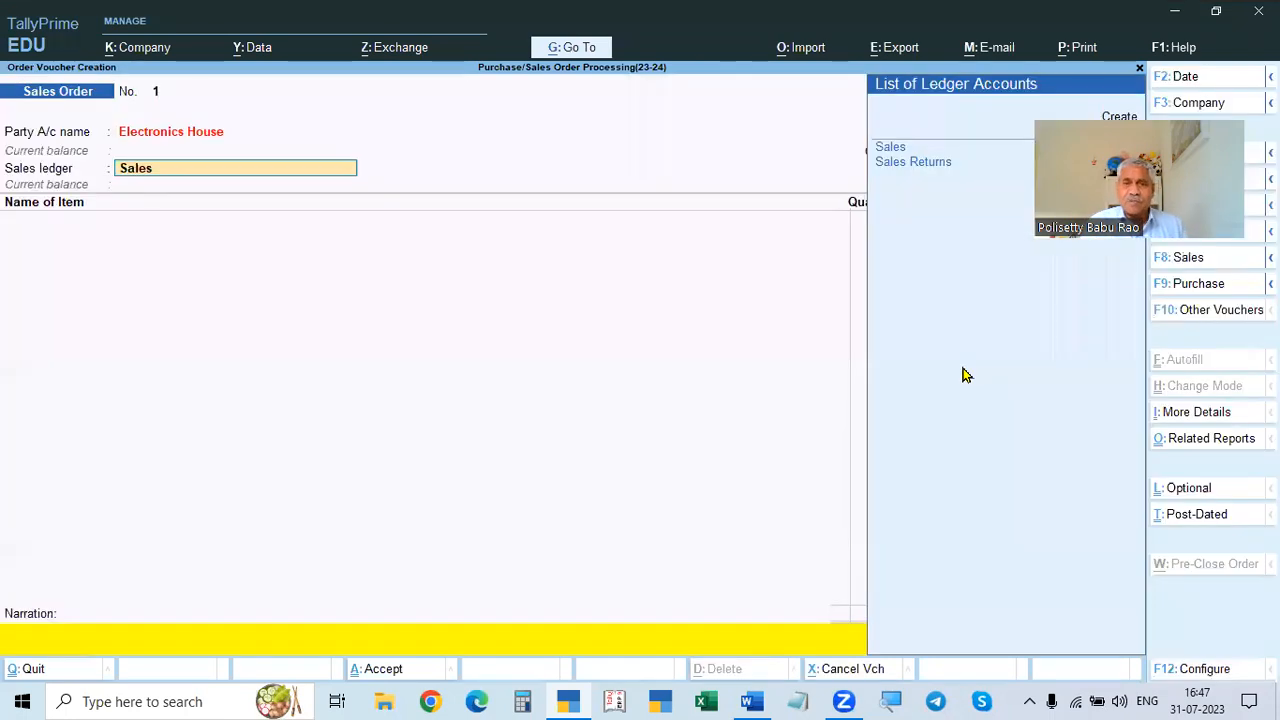
{"action": "key", "text": "Return"}
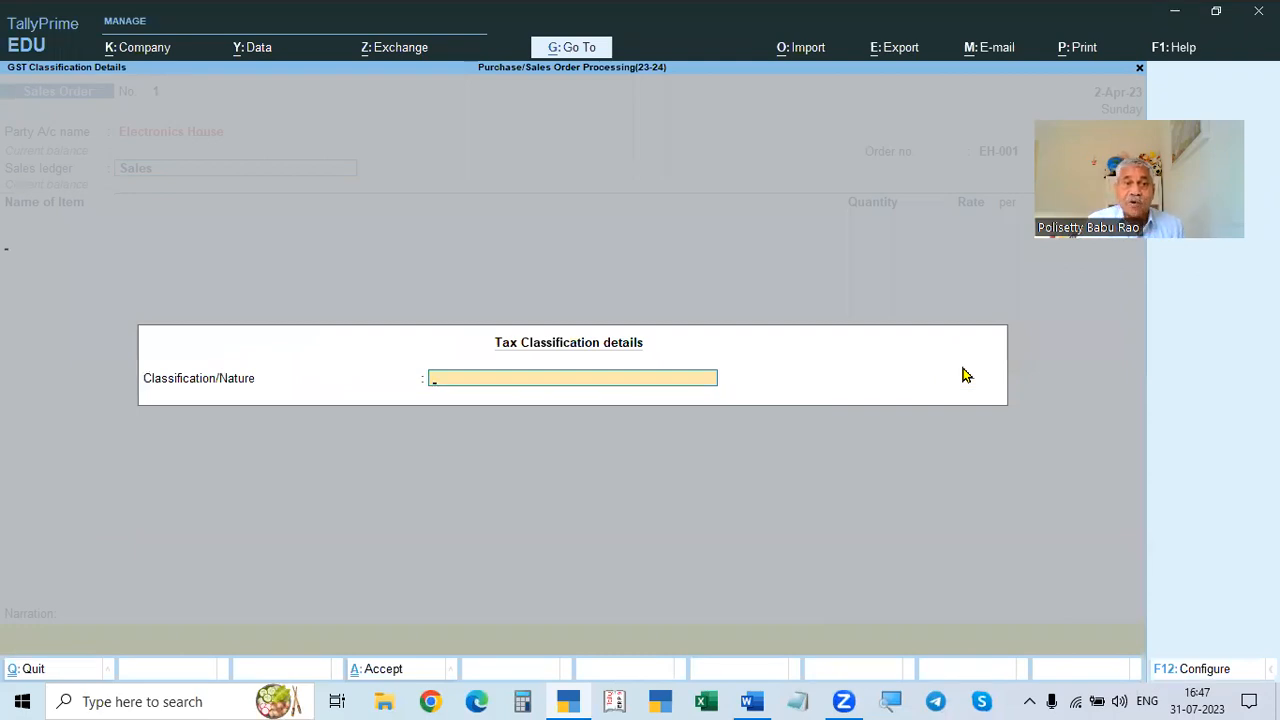
{"action": "key", "text": "Return"}
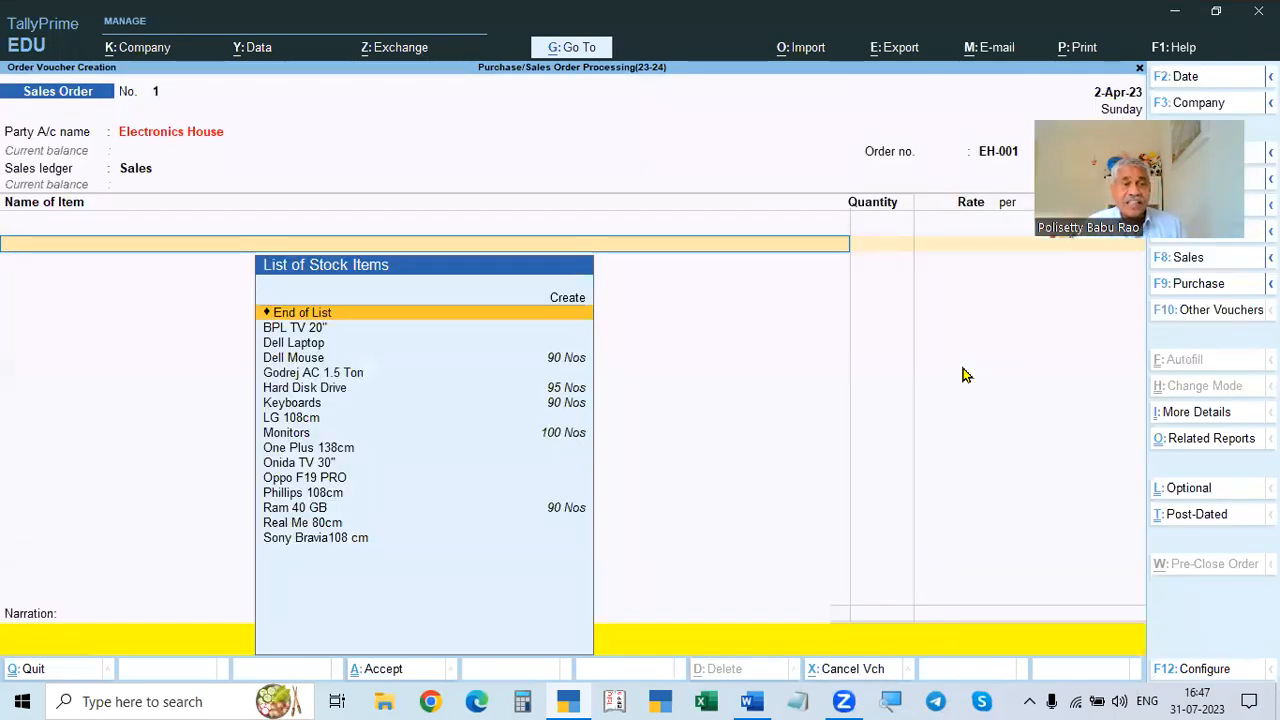
Step: Check the items, quantities, rates and GST of Problem 1 in the ORDER PROCESSING Word document and return to the TallyPrime voucher
{"action": "key", "text": "alt+Tab"}
{"action": "scroll", "coordinate": [699, 424], "scroll_direction": "down", "scroll_amount": 1}
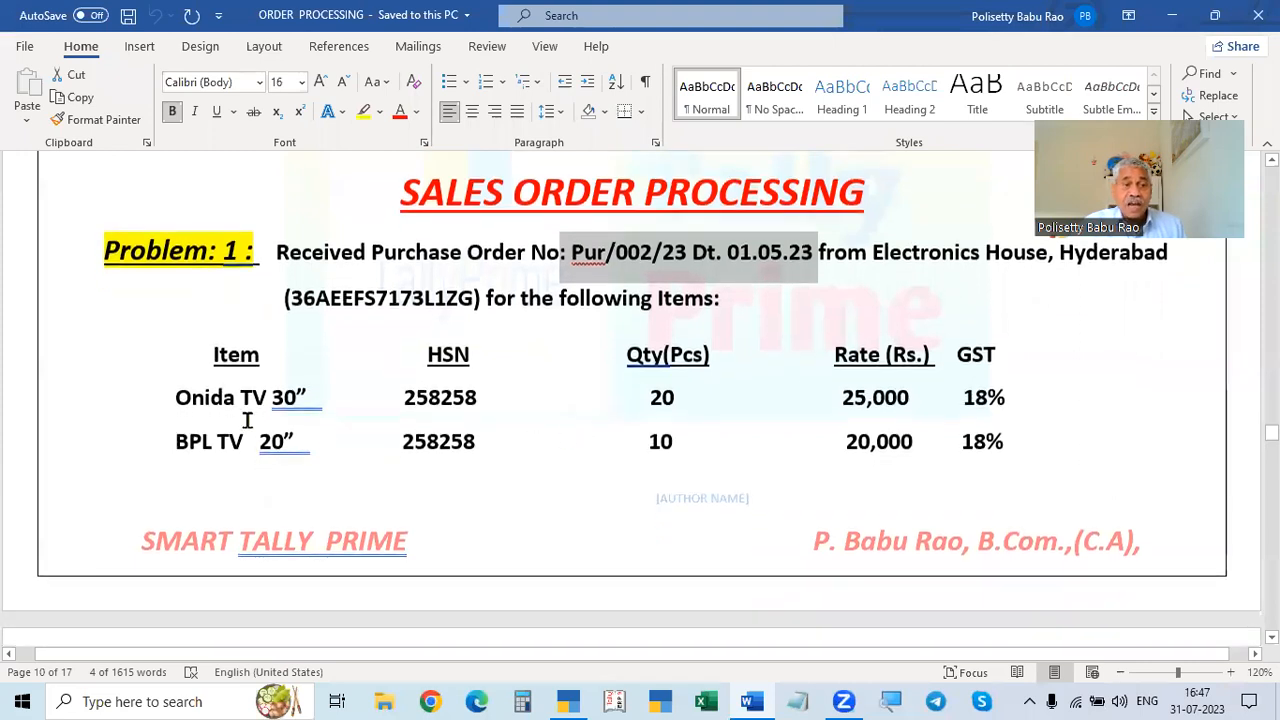
{"action": "key", "text": "alt+Tab"}
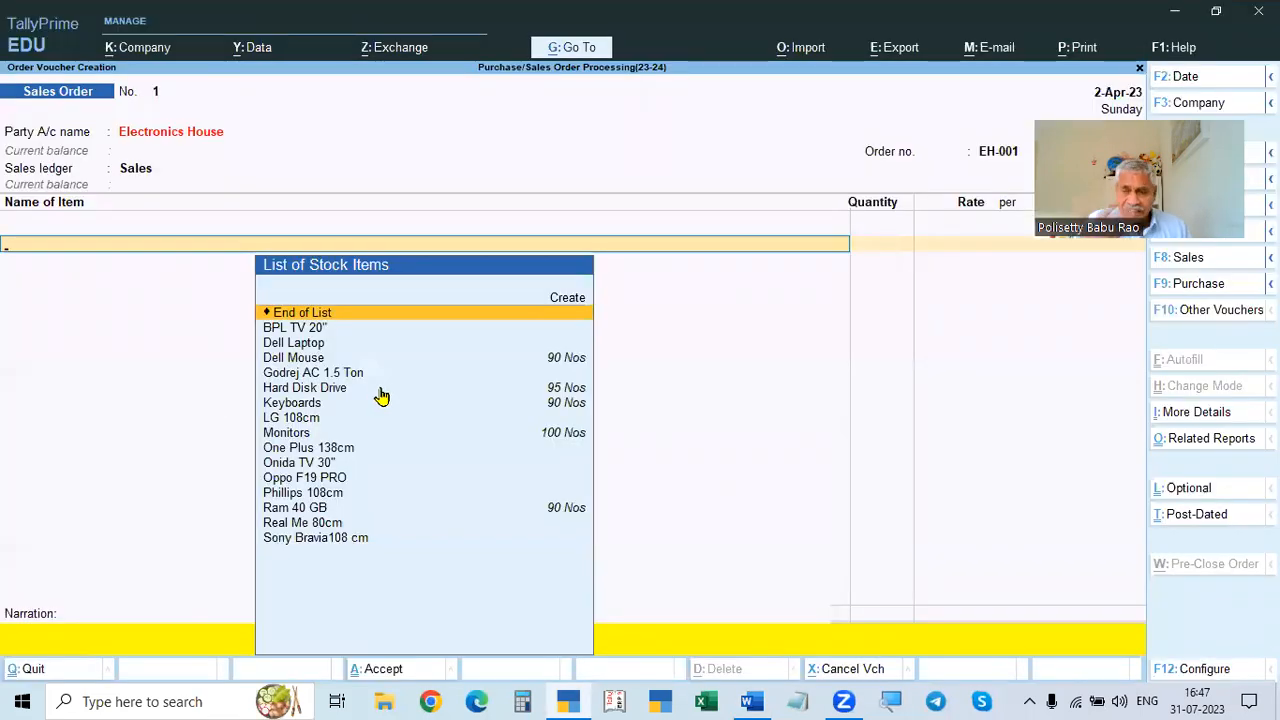
{"action": "key", "text": "alt+Tab"}
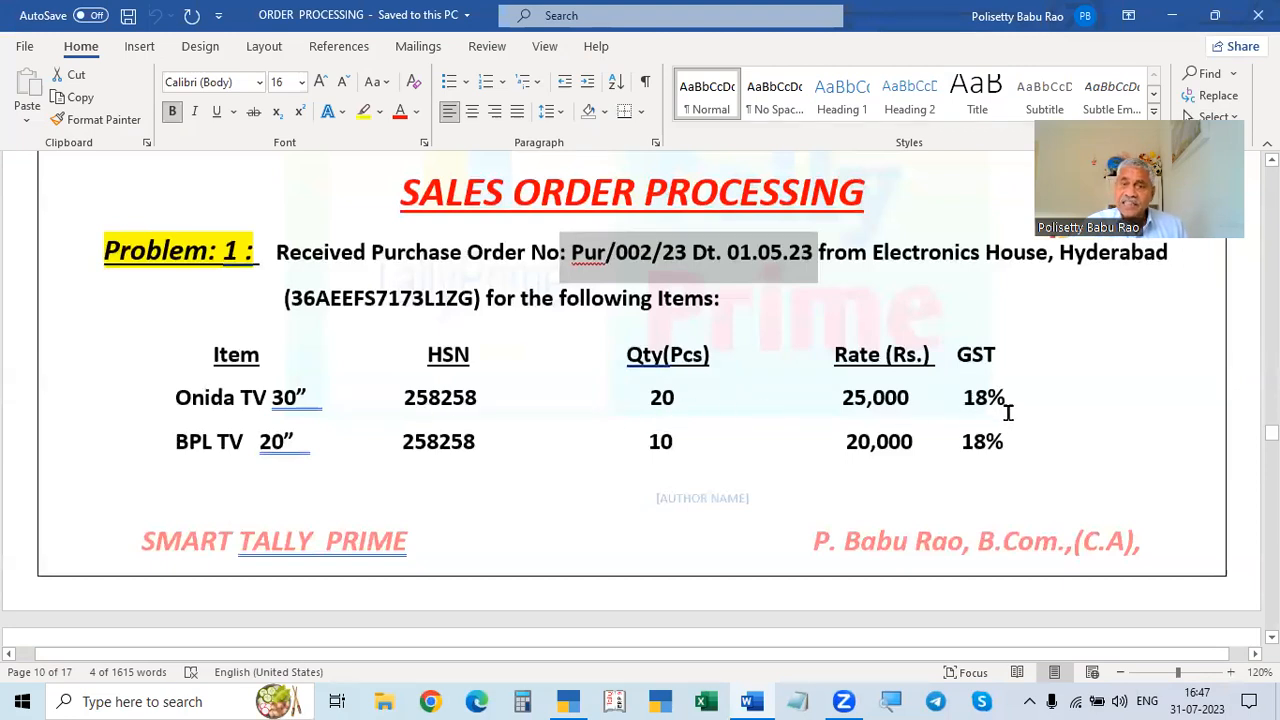
{"action": "key", "text": "alt+Tab"}
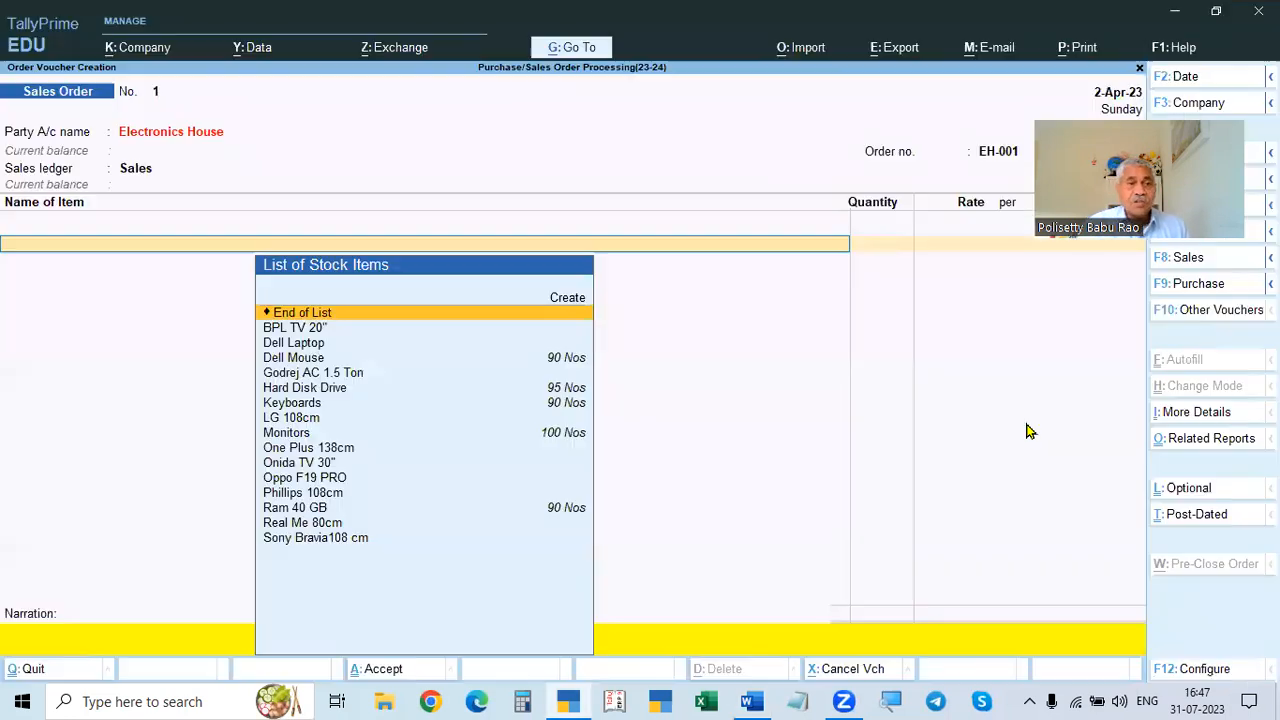
{"action": "key", "text": "alt+Tab"}
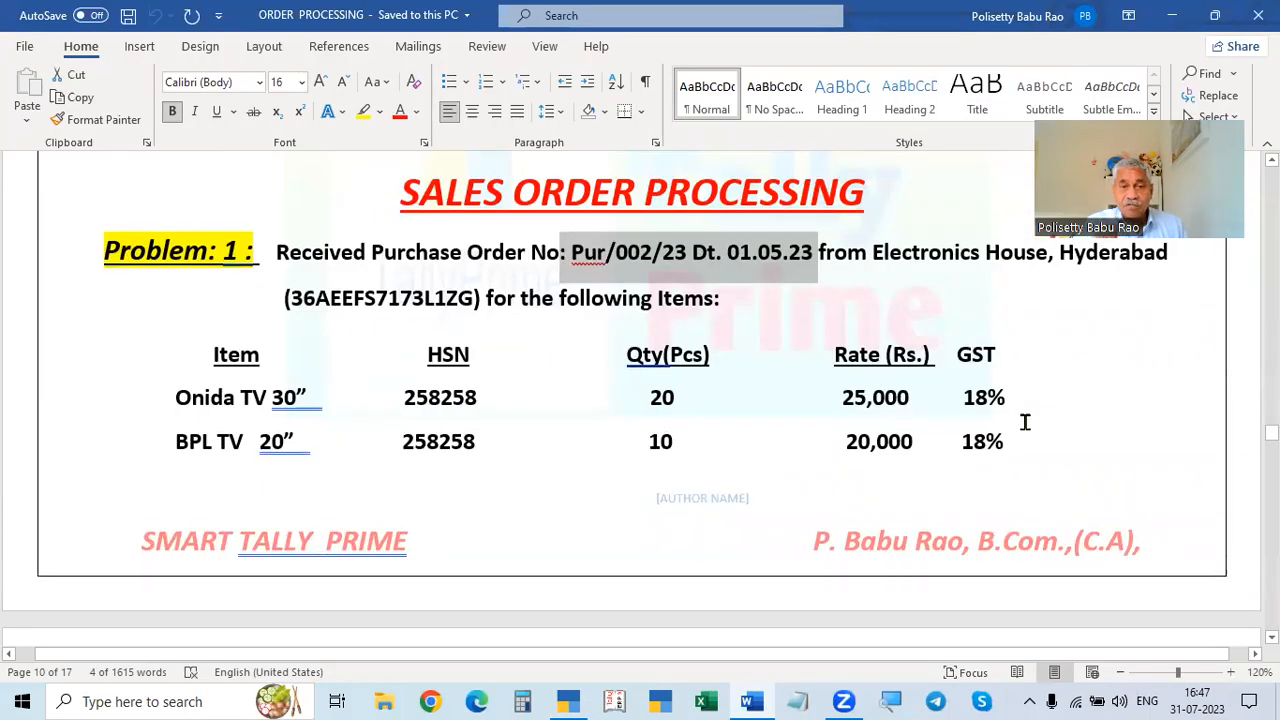
{"action": "key", "text": "alt+Tab"}
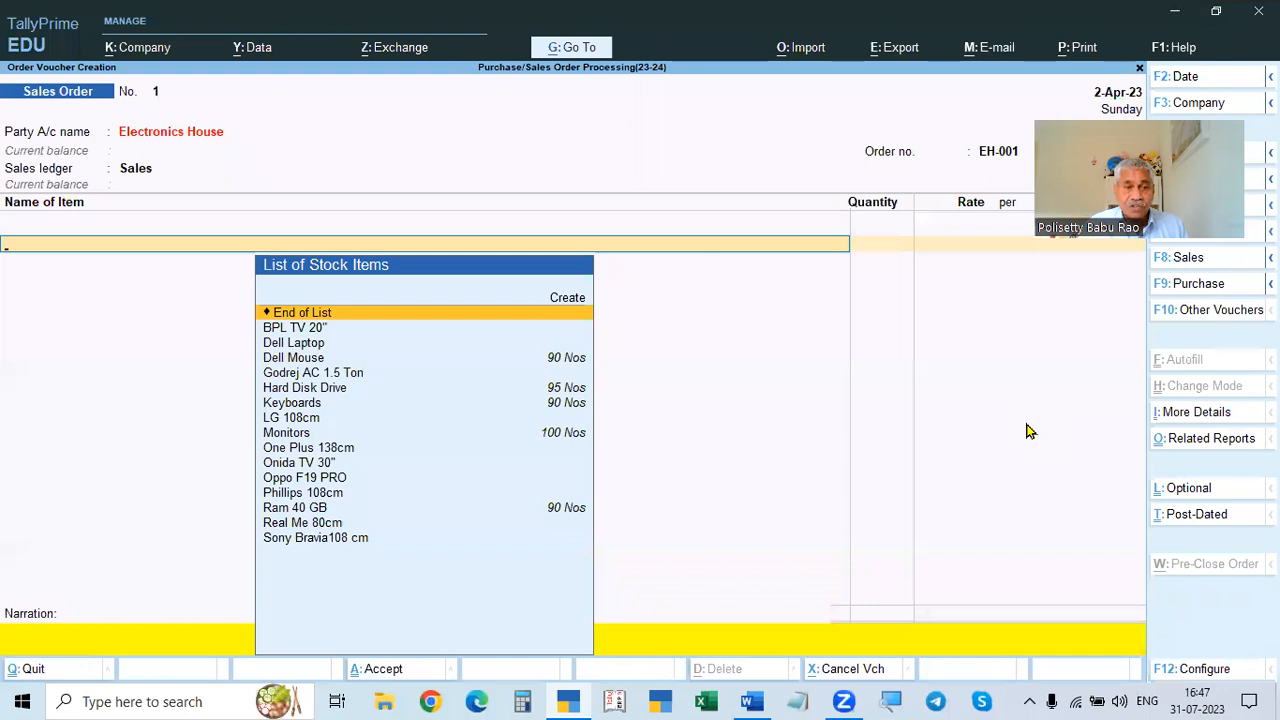
Step: Add Onida TV 30" as the first stock item of the sales order and accept 2-Apr-23 as its due date
{"action": "key", "text": "Down"}
{"action": "key", "text": "Down"}
{"action": "key", "text": "Down"}
{"action": "key", "text": "Down"}
{"action": "key", "text": "Down"}
{"action": "key", "text": "Down"}
{"action": "key", "text": "Down"}
{"action": "key", "text": "Down"}
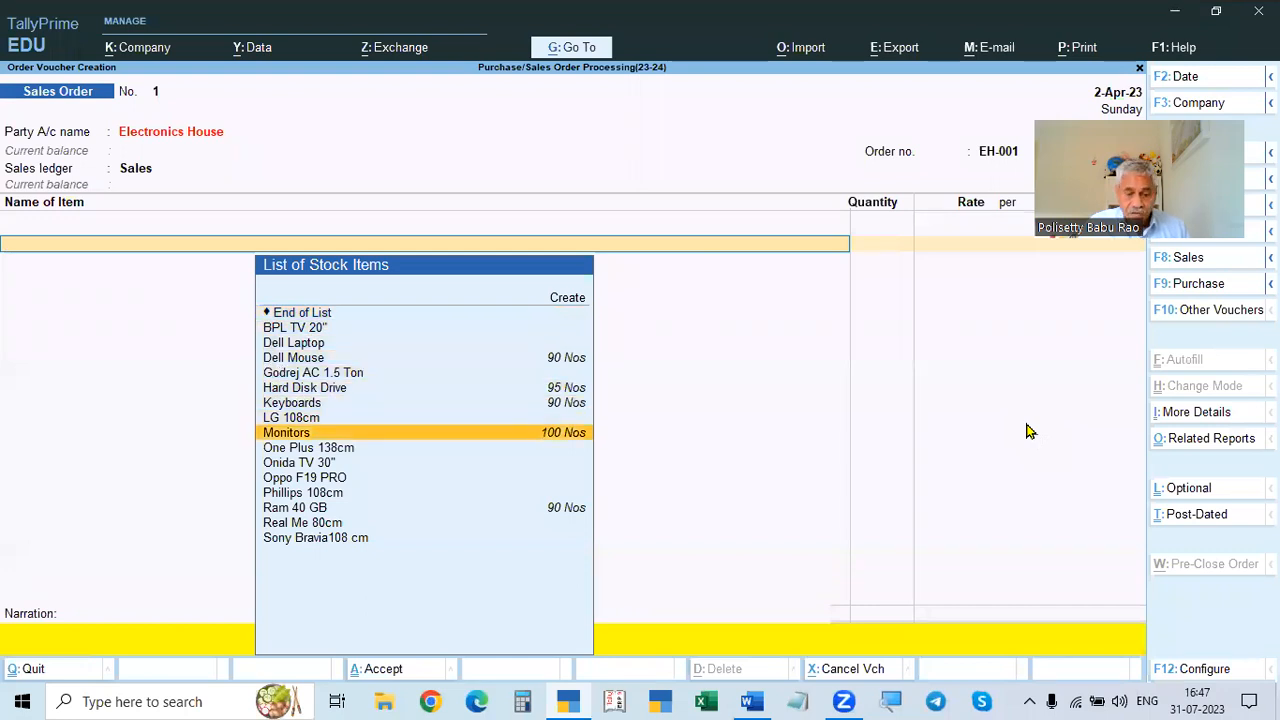
{"action": "type", "text": "O"}
{"action": "key", "text": "Down"}
{"action": "key", "text": "Down"}
{"action": "key", "text": "Return"}
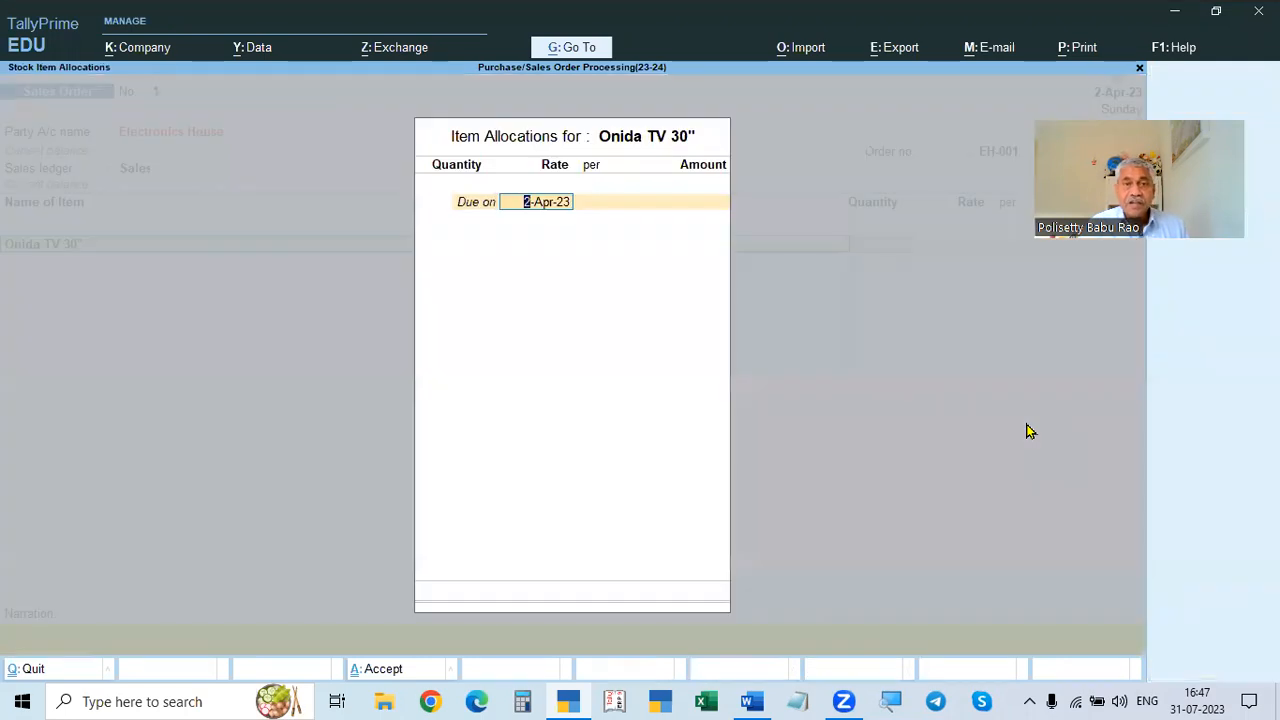
{"action": "key", "text": "alt+Tab"}
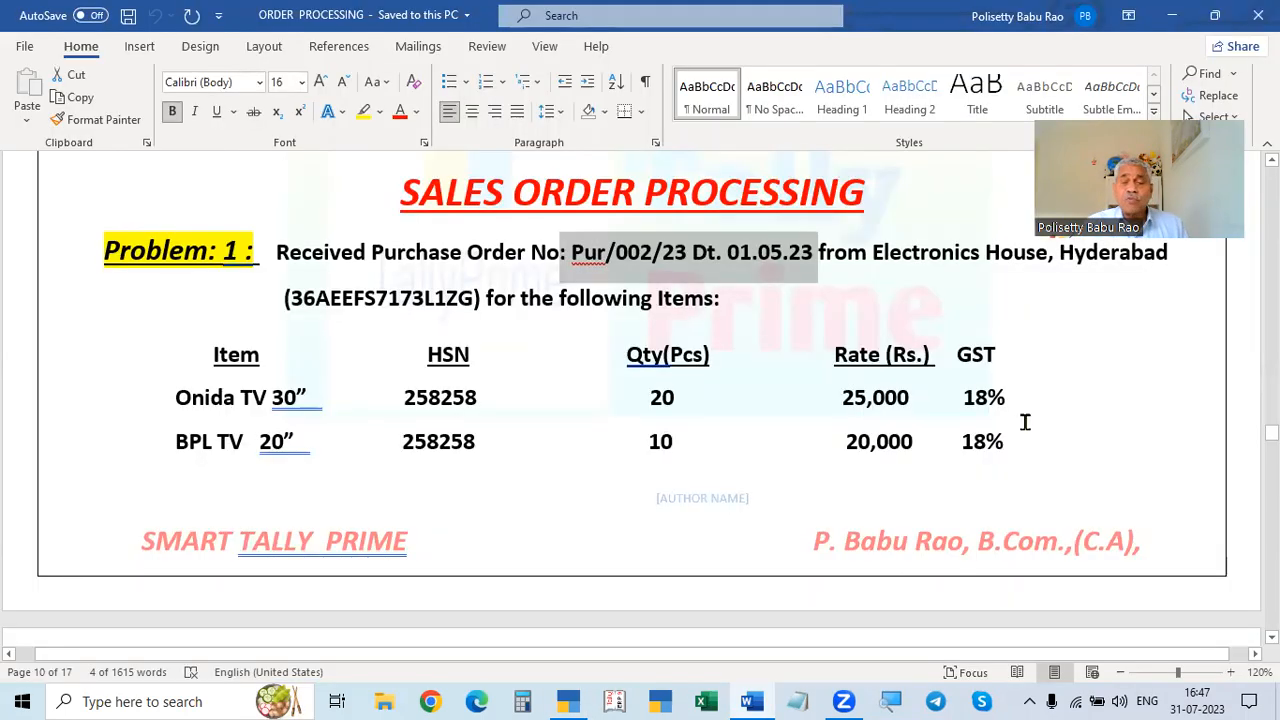
{"action": "key", "text": "alt+Tab"}
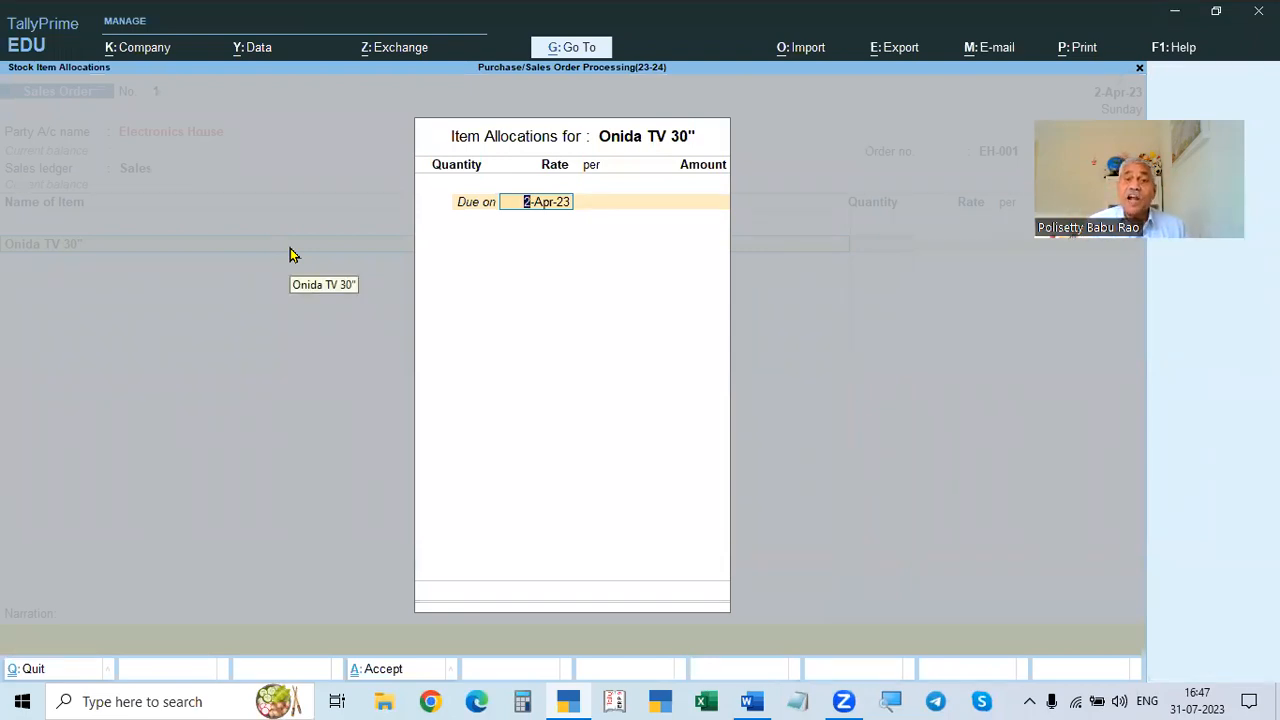
{"action": "key", "text": "Return"}
Step: Allocate 20 Pcs at a rate of 25,000 to Onida TV 30" as given in the Word document and complete the item line
{"action": "key", "text": "alt+Tab"}
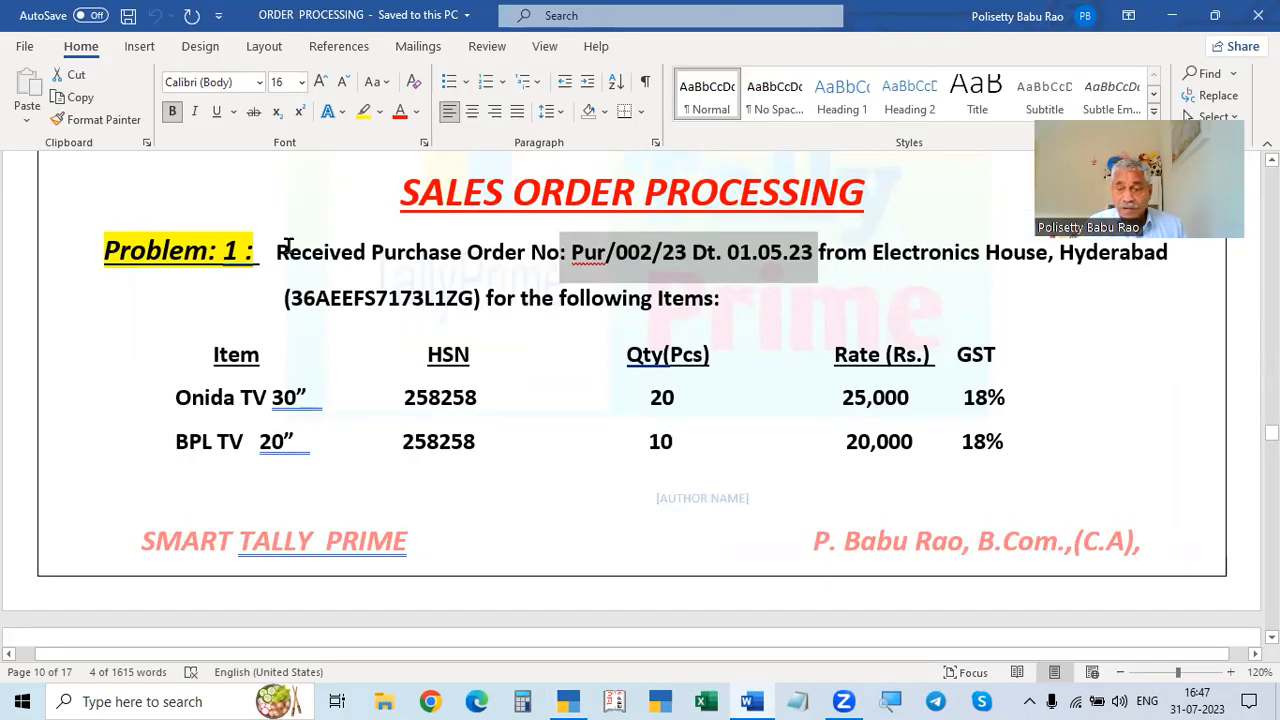
{"action": "key", "text": "alt+Tab"}
{"action": "type", "text": "20"}
{"action": "key", "text": "Return"}
{"action": "key", "text": "Return"}
{"action": "key", "text": "alt+Tab"}
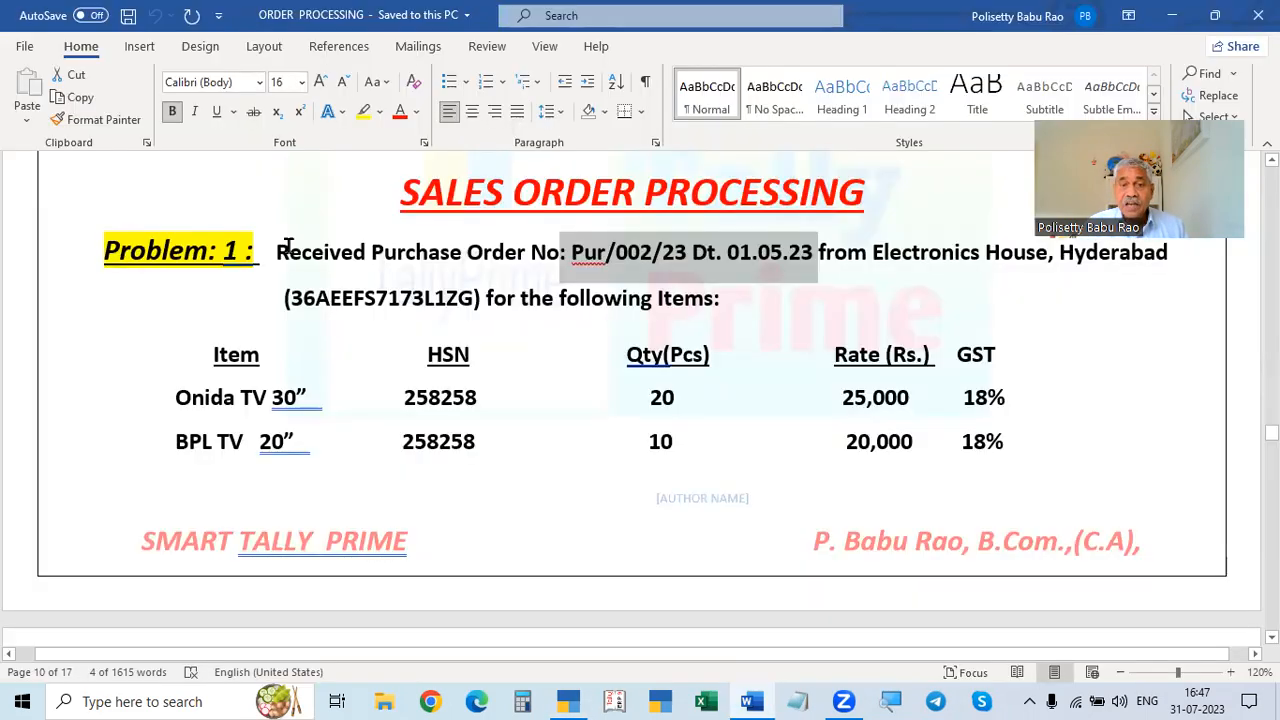
{"action": "key", "text": "alt+Tab"}
{"action": "type", "text": "25000"}
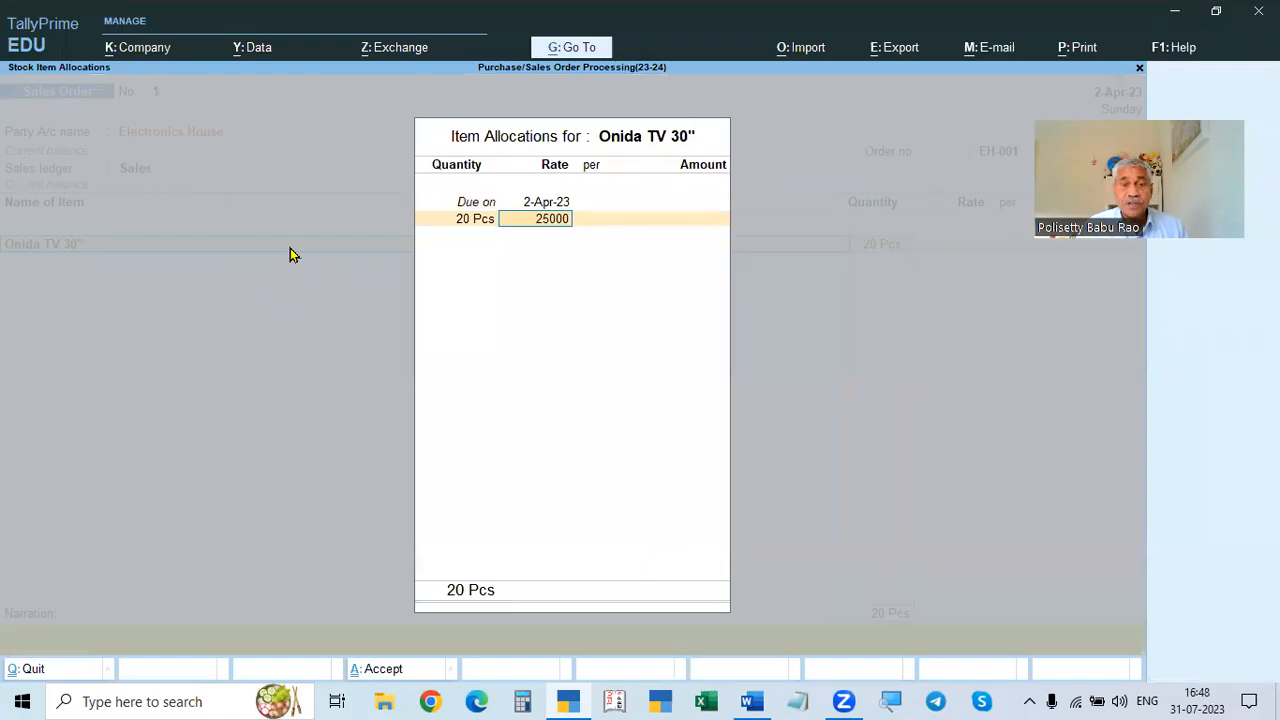
{"action": "key", "text": "Return"}
{"action": "key", "text": "Return"}
{"action": "key", "text": "Return"}
{"action": "key", "text": "Return"}
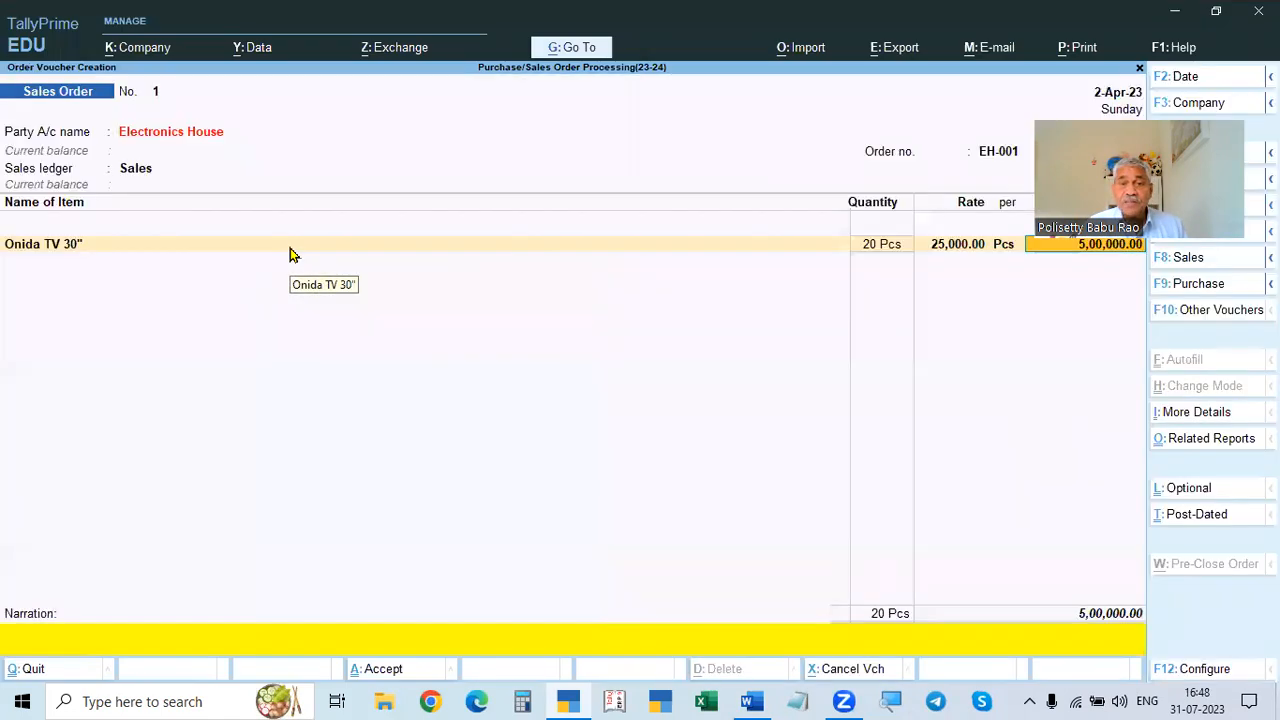
{"action": "key", "text": "Return"}
{"action": "key", "text": "Return"}
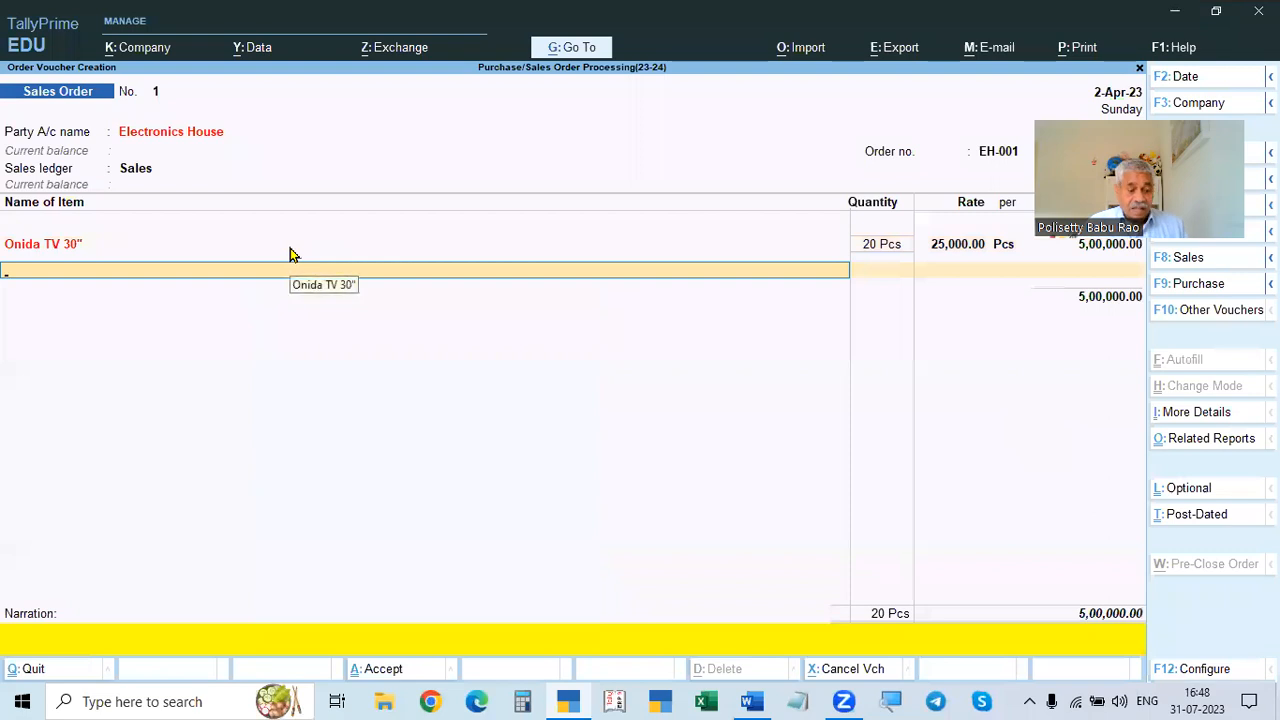
Step: Add BPL TV 20" as the second stock item with the due date 2-Apr-23
{"action": "key", "text": "alt+Tab"}
{"action": "key", "text": "alt+Tab"}
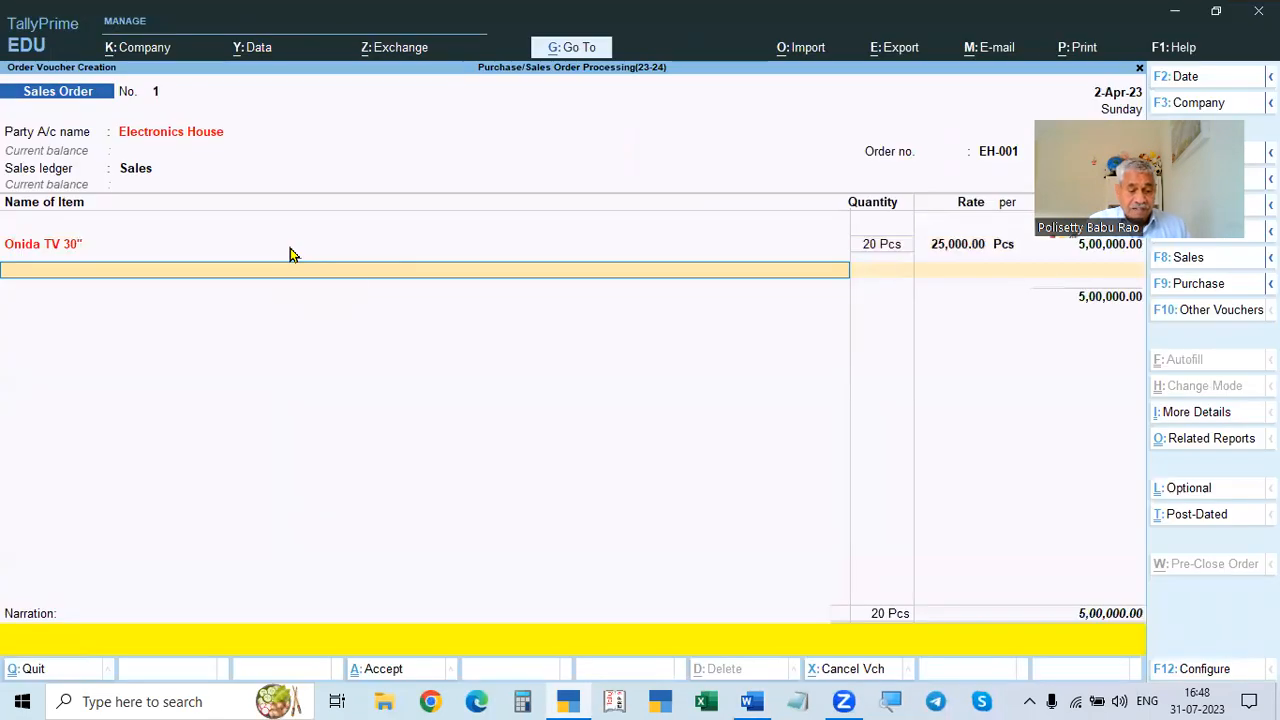
{"action": "type", "text": "B"}
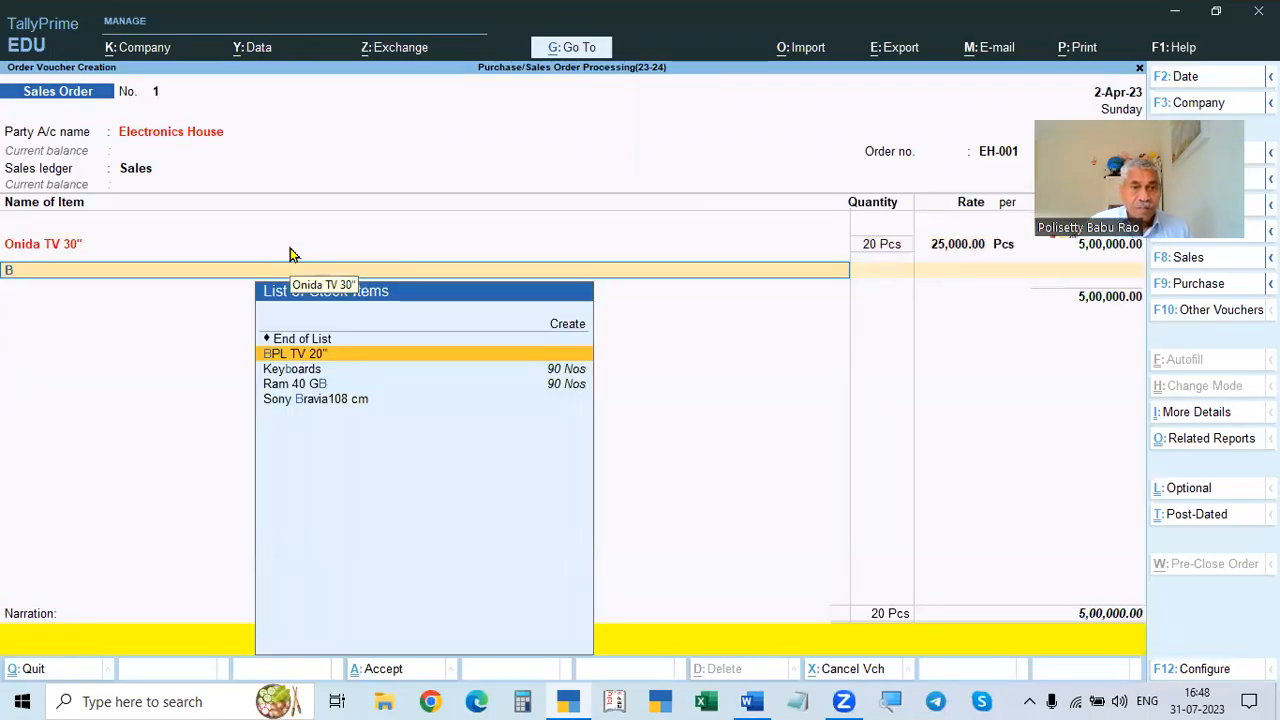
{"action": "key", "text": "Return"}
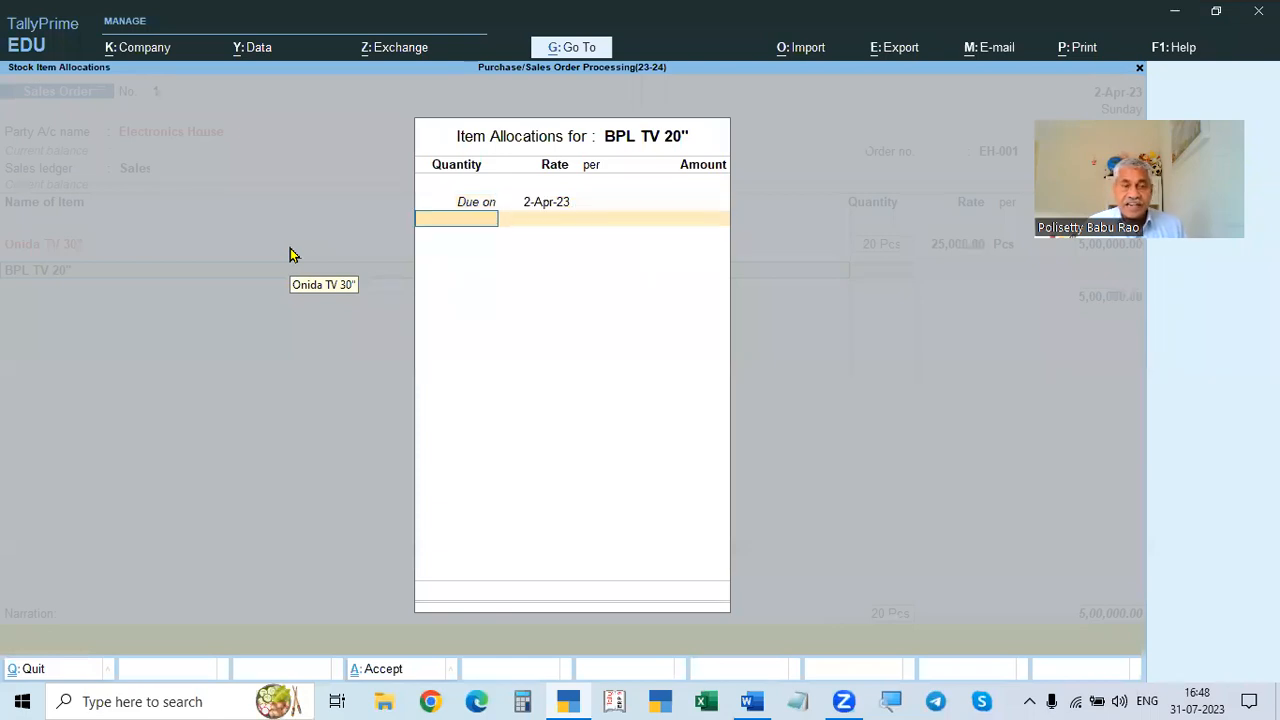
Step: Allocate 10 Pcs at a rate of 20,000 to BPL TV 20" as given in the Word document and complete the item line
{"action": "key", "text": "alt+Tab"}
{"action": "scroll", "coordinate": [287, 245], "scroll_direction": "down", "scroll_amount": 1}
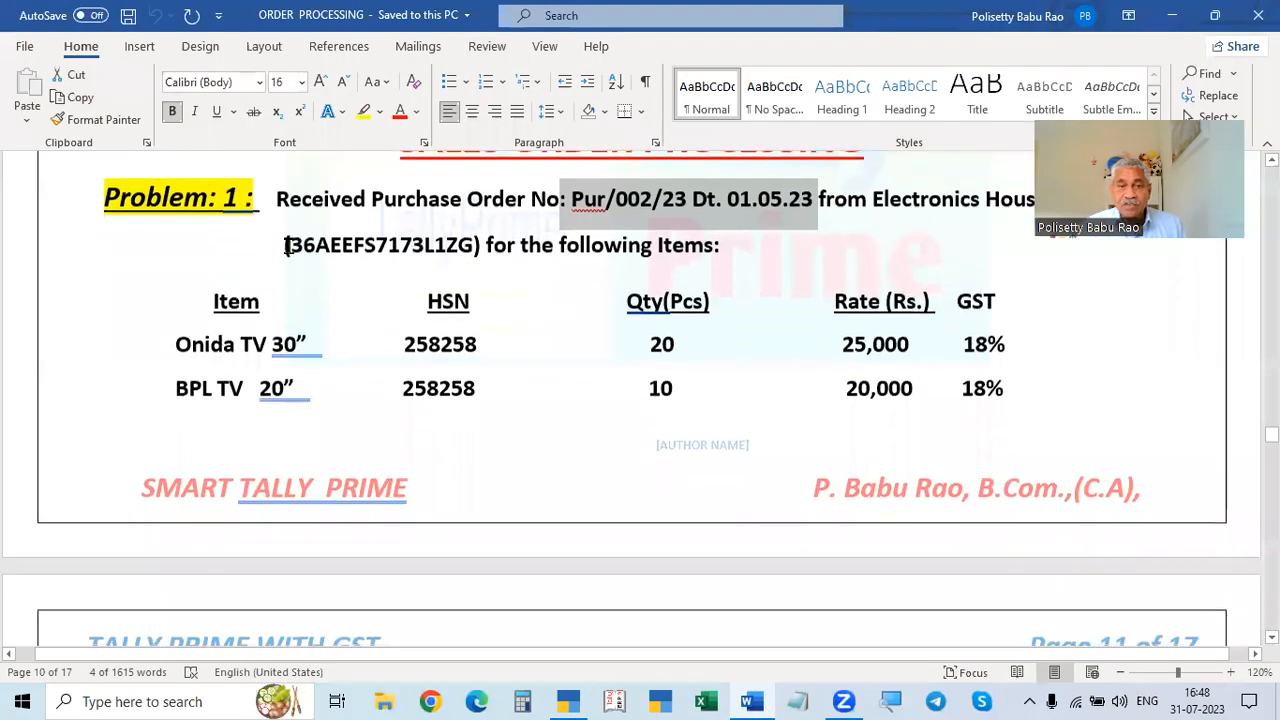
{"action": "key", "text": "alt+Tab"}
{"action": "type", "text": "10"}
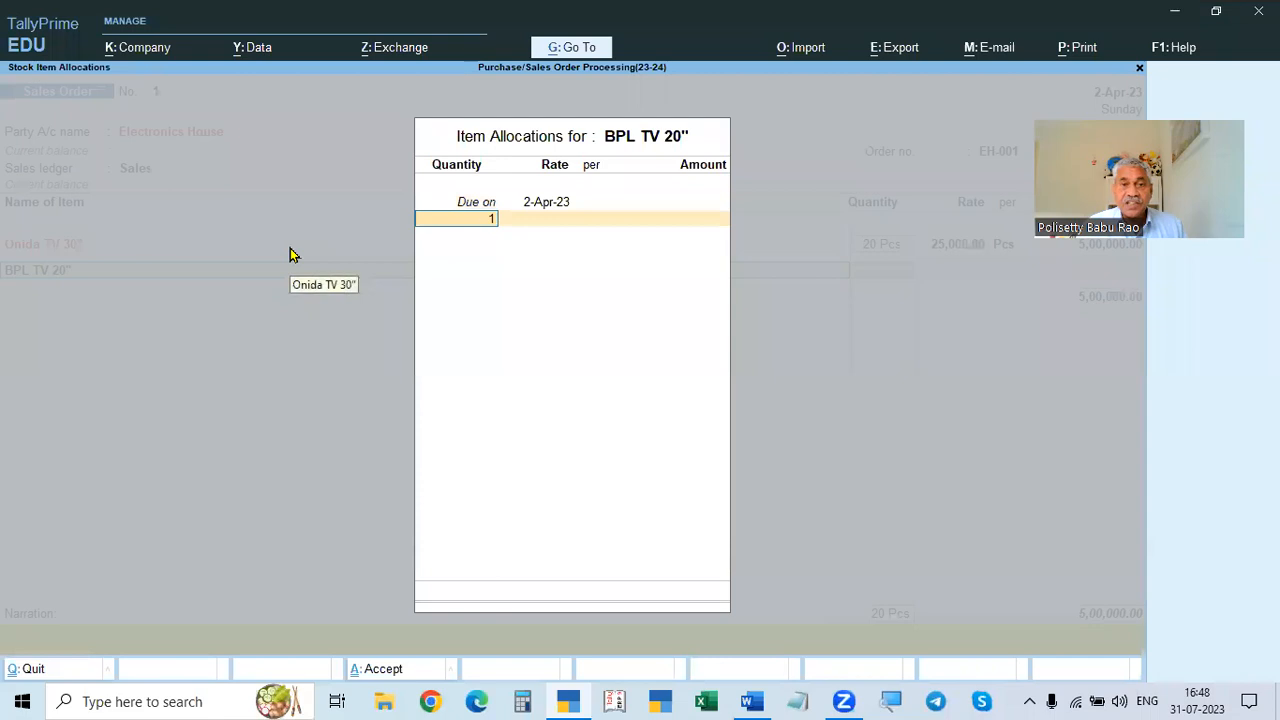
{"action": "key", "text": "Return"}
{"action": "key", "text": "Return"}
{"action": "type", "text": "20000"}
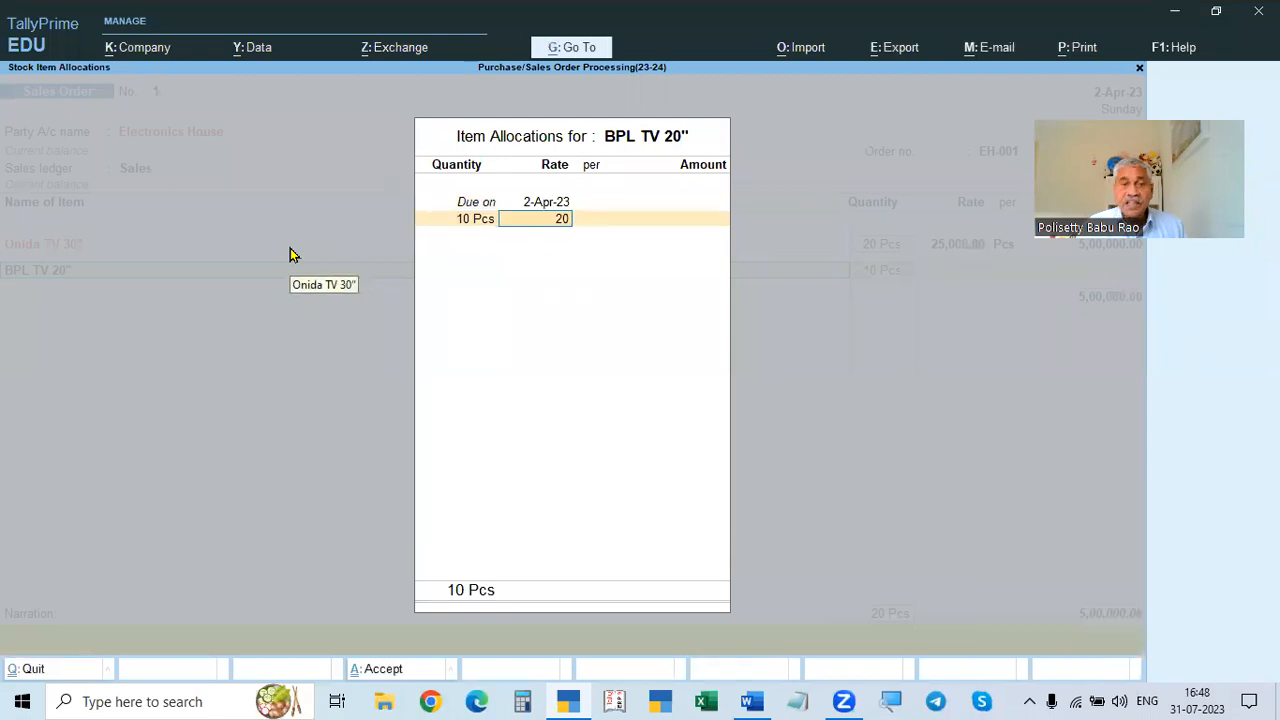
{"action": "key", "text": "Return"}
{"action": "key", "text": "Return"}
{"action": "key", "text": "Return"}
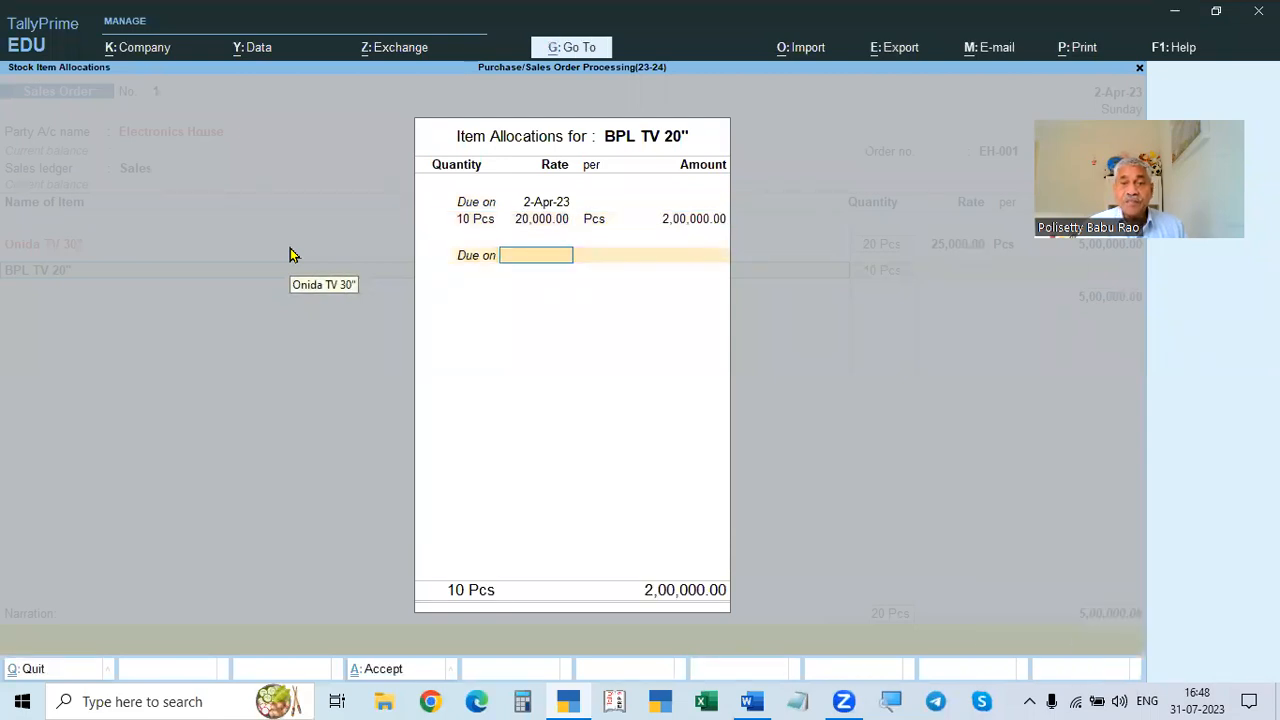
{"action": "key", "text": "Return"}
{"action": "key", "text": "Return"}
{"action": "key", "text": "Return"}
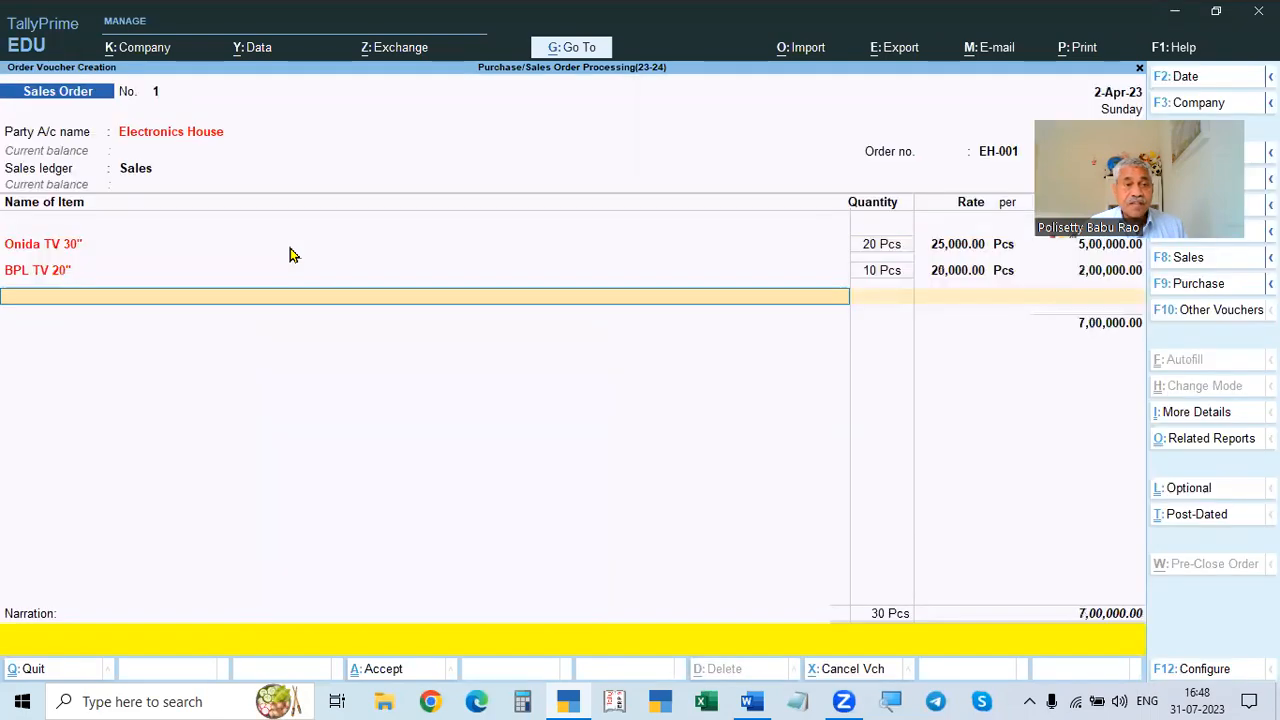
Step: Look up the third ordered item in the Word document and enter Godrej AC 1.5 Ton on the next sales order line
{"action": "key", "text": "alt+Tab"}
{"action": "scroll", "coordinate": [290, 255], "scroll_direction": "down", "scroll_amount": 5}
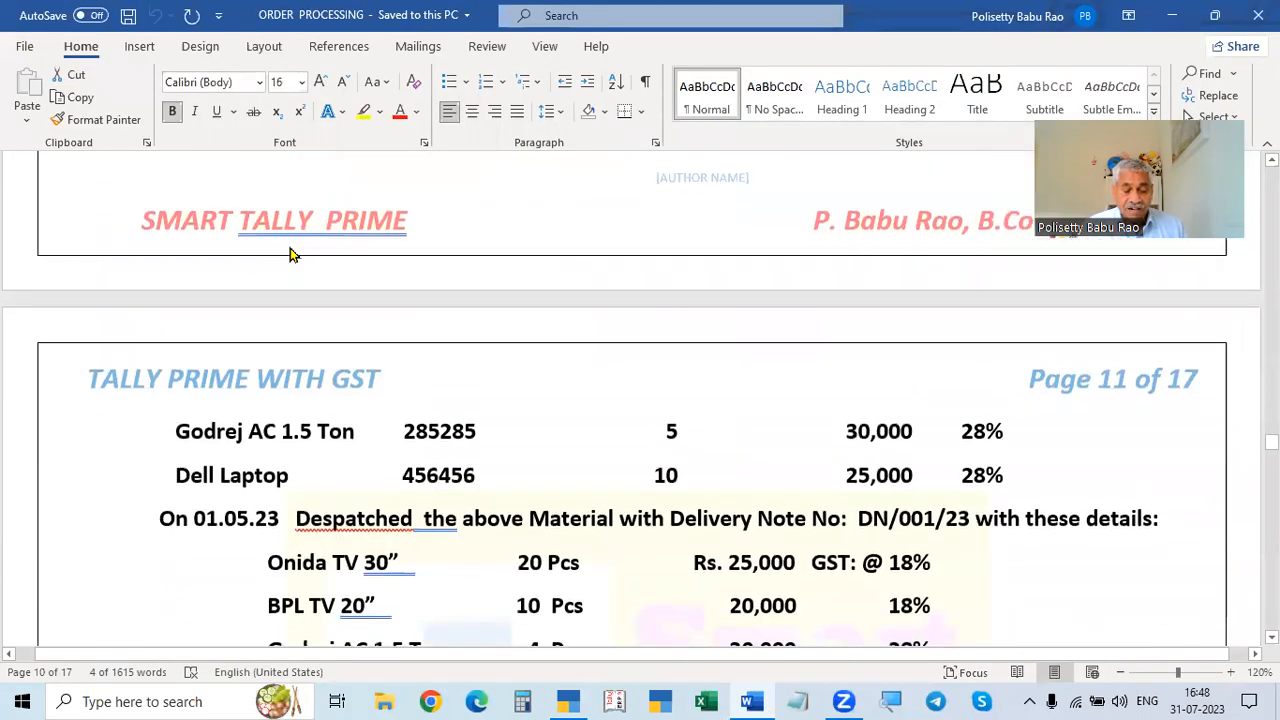
{"action": "key", "text": "alt+Tab"}
{"action": "type", "text": "Go"}
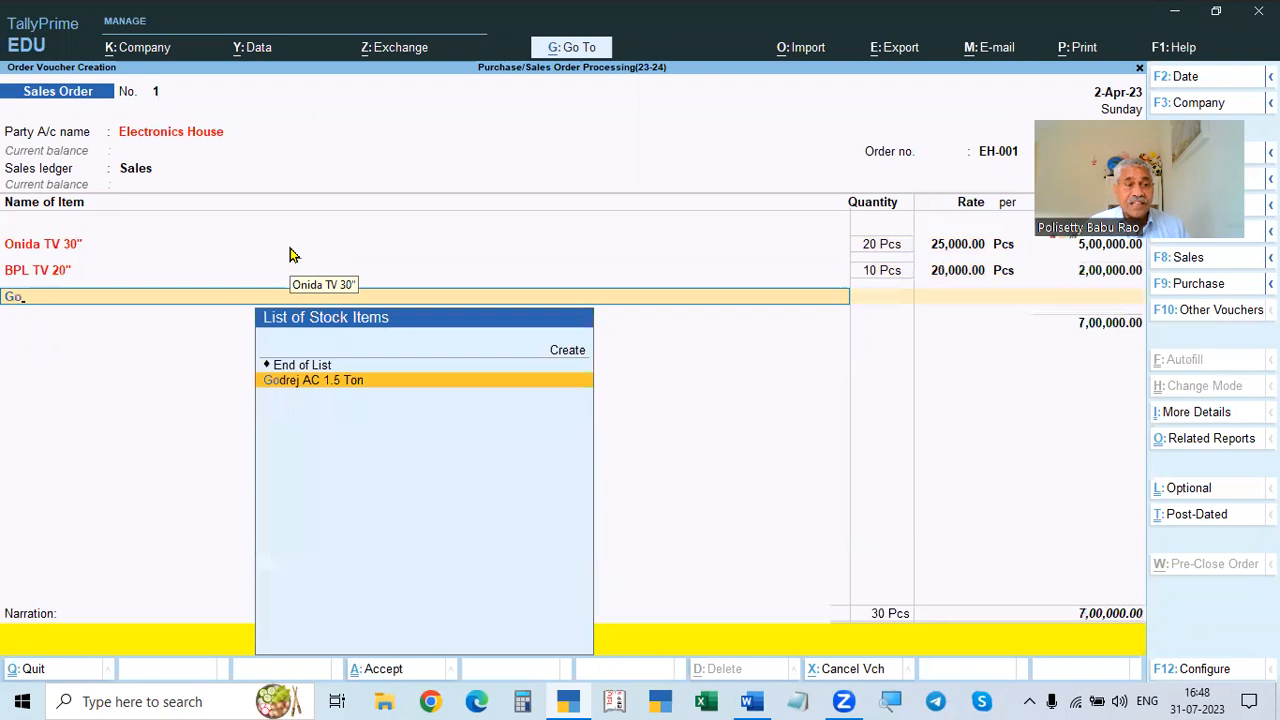
{"action": "key", "text": "Return"}
{"action": "key", "text": "Escape"}
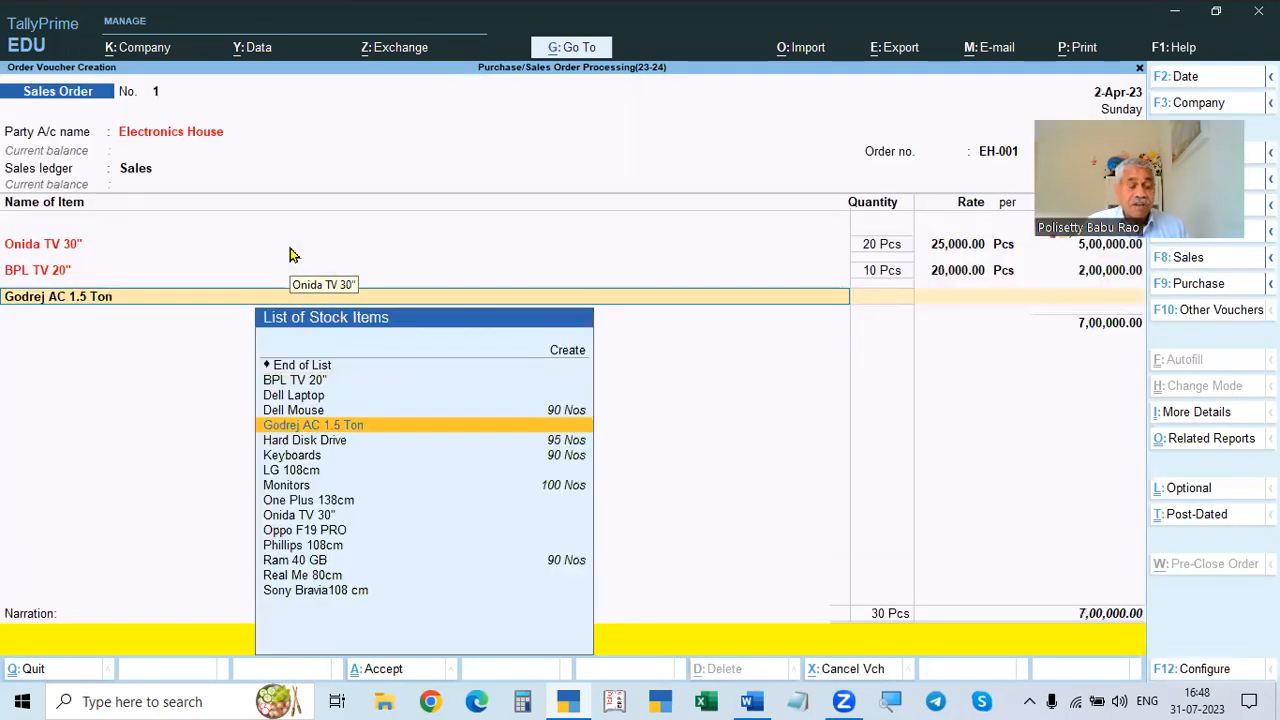
Step: Check the ordered items' HSN codes and GST rates in the Word document and return to the TallyPrime sales order
{"action": "key", "text": "alt+Tab"}
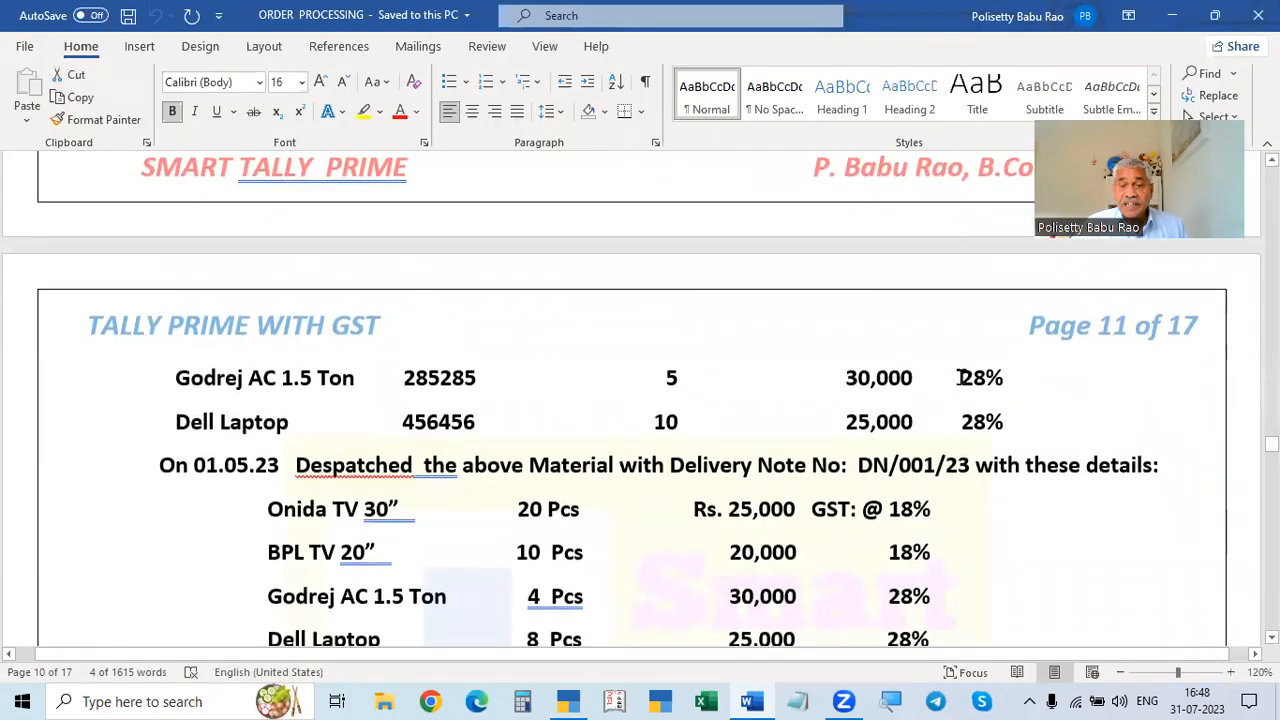
{"action": "scroll", "coordinate": [960, 370], "scroll_direction": "up", "scroll_amount": 1}
{"action": "scroll", "coordinate": [965, 380], "scroll_direction": "up", "scroll_amount": 3}
{"action": "scroll", "coordinate": [980, 471], "scroll_direction": "down", "scroll_amount": 3}
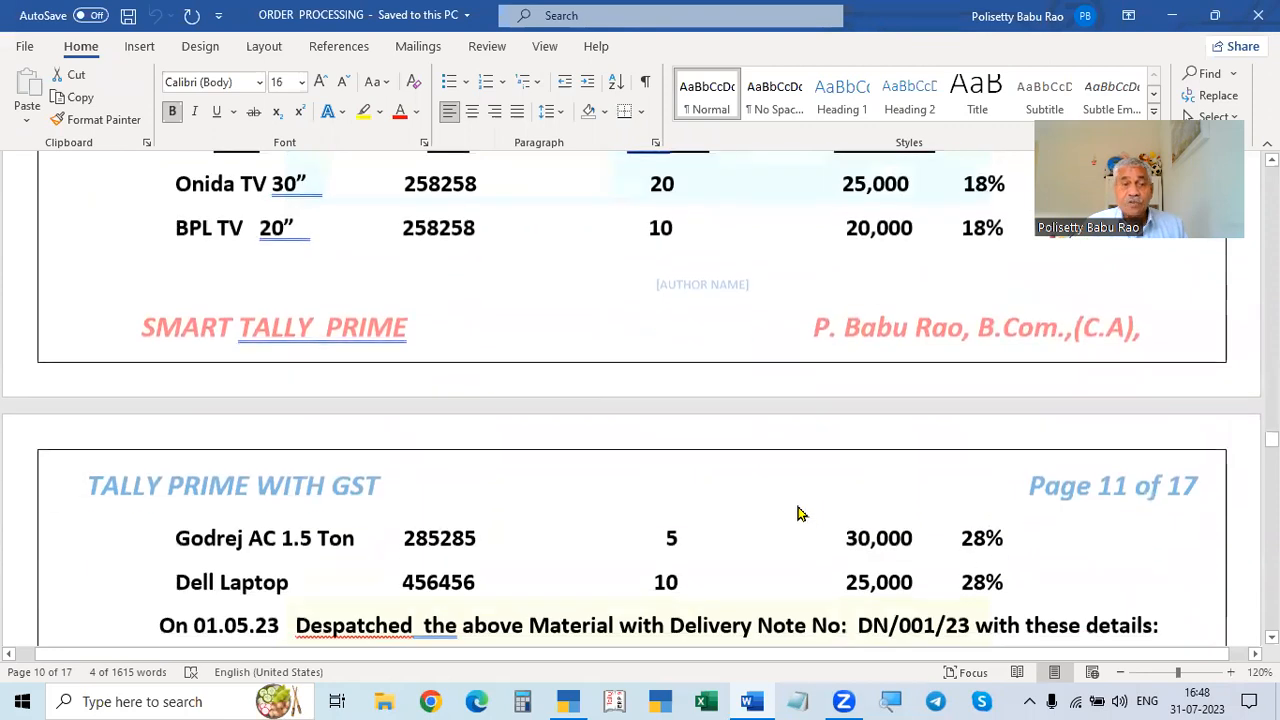
{"action": "key", "text": "alt+Tab"}
{"action": "key", "text": "Return"}
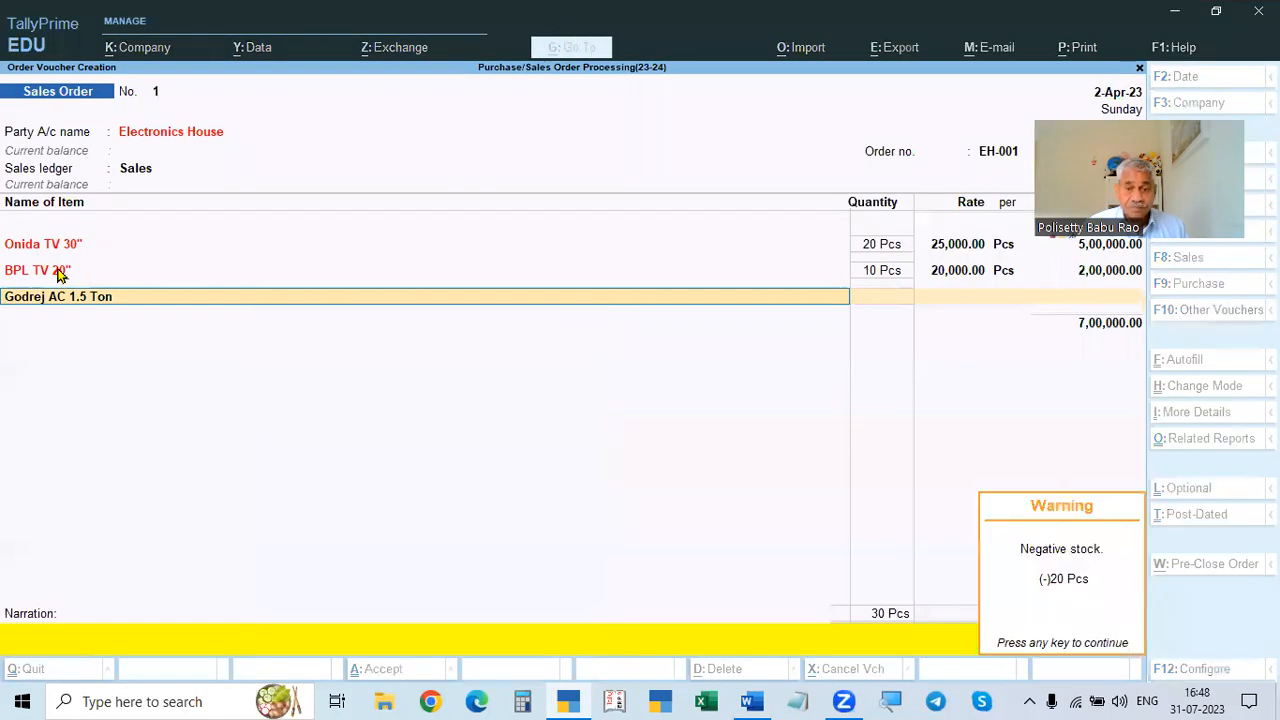
Step: Open the BPL TV 20" stock item from its order line and inspect its HSN code and GST rates
{"action": "left_click", "coordinate": [58, 272]}
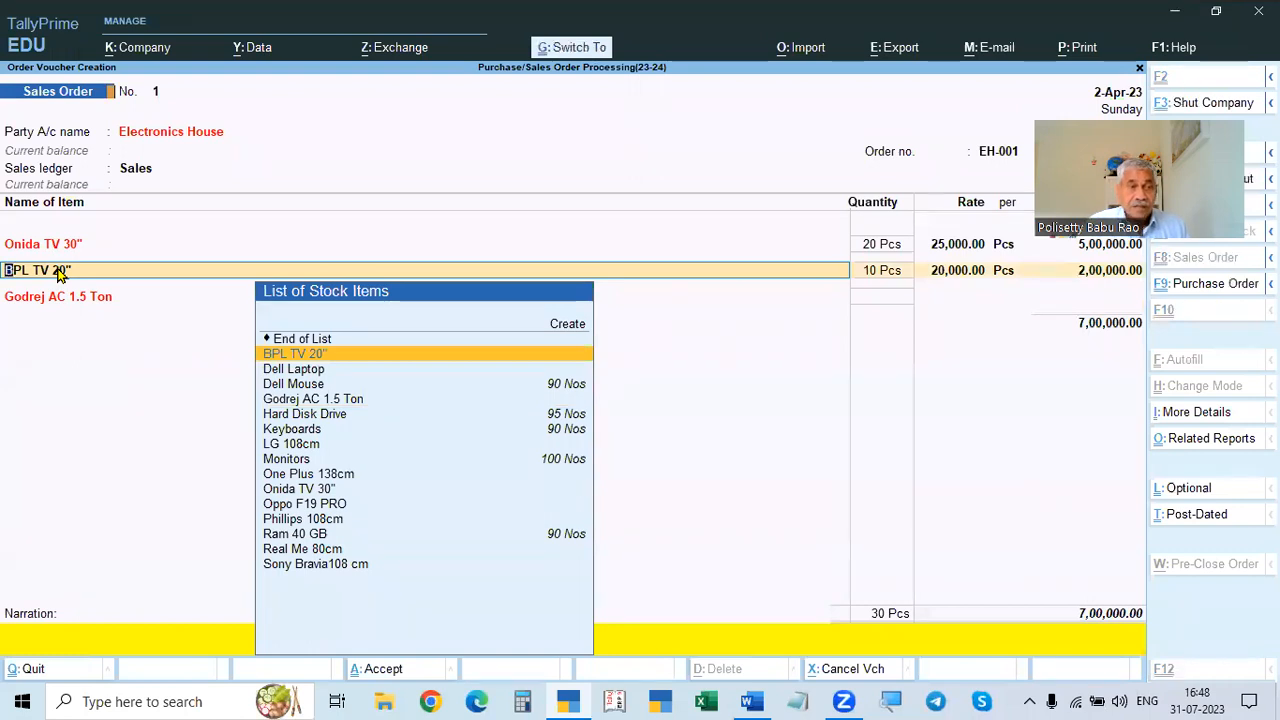
{"action": "key", "text": "ctrl+Return"}
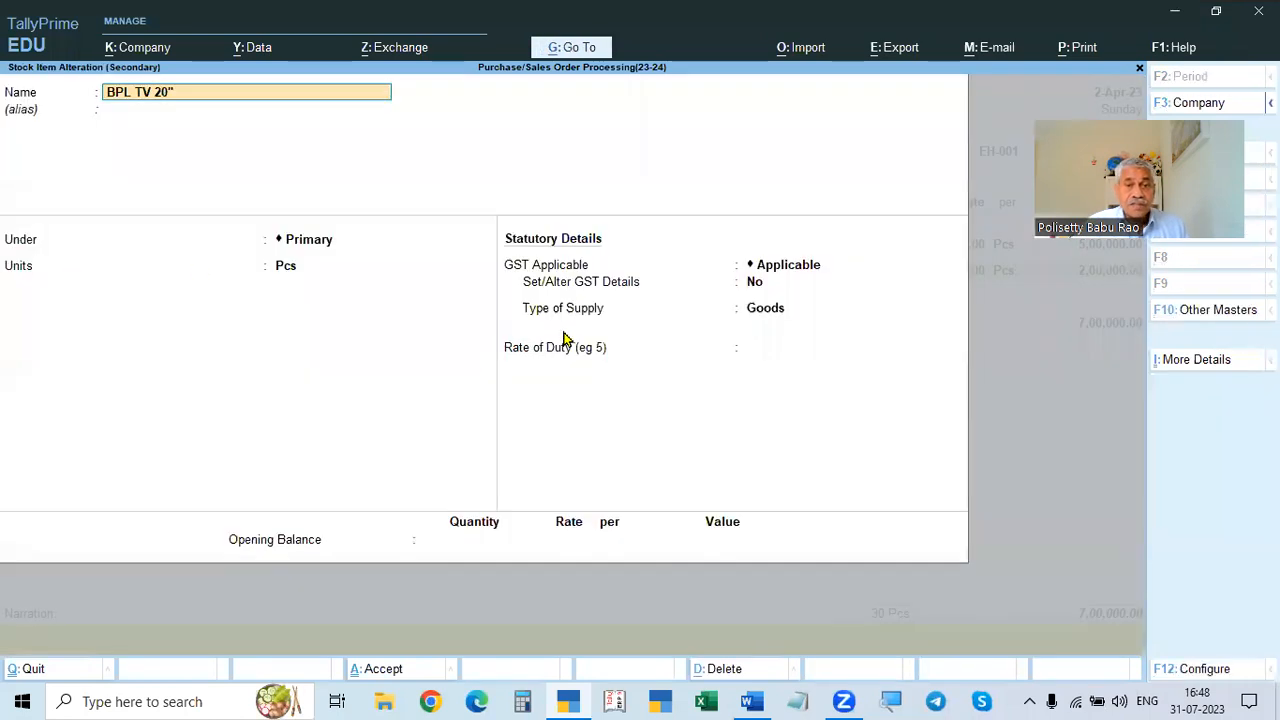
{"action": "left_click", "coordinate": [752, 288]}
{"action": "key", "text": "Return"}
{"action": "left_click", "coordinate": [752, 289]}
{"action": "type", "text": "y"}
{"action": "key", "text": "Return"}
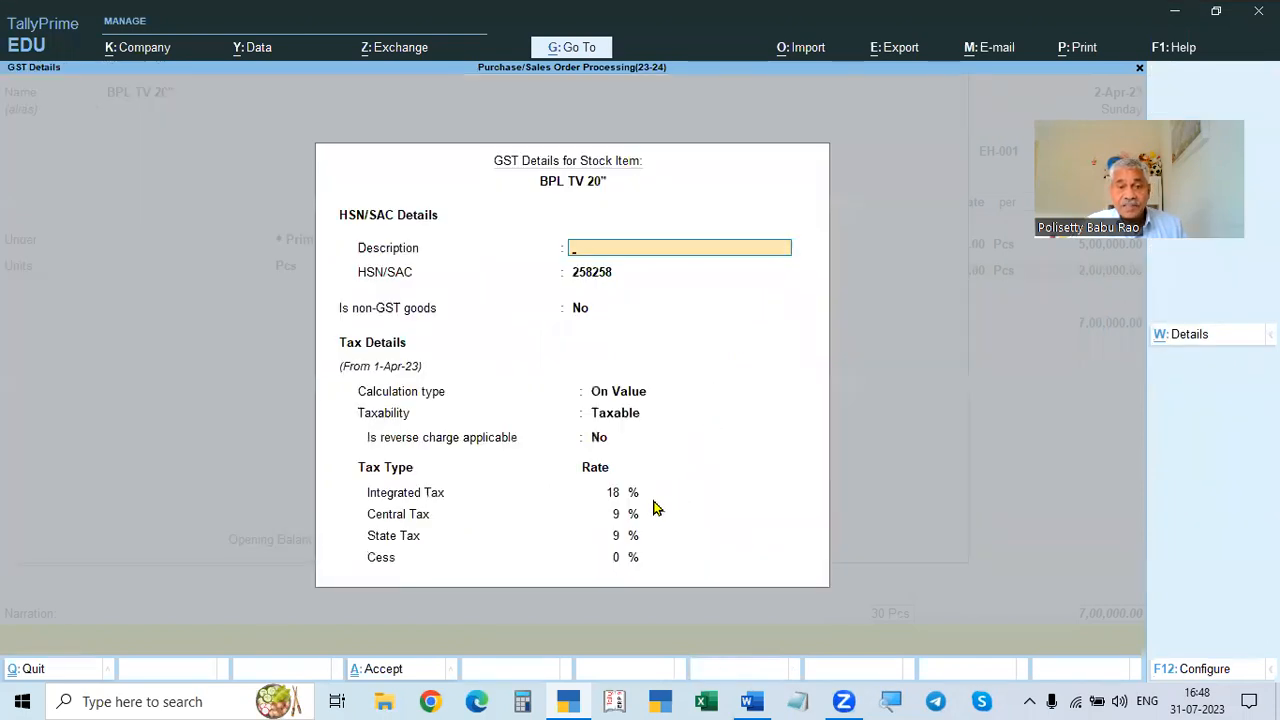
{"action": "key", "text": "Escape"}
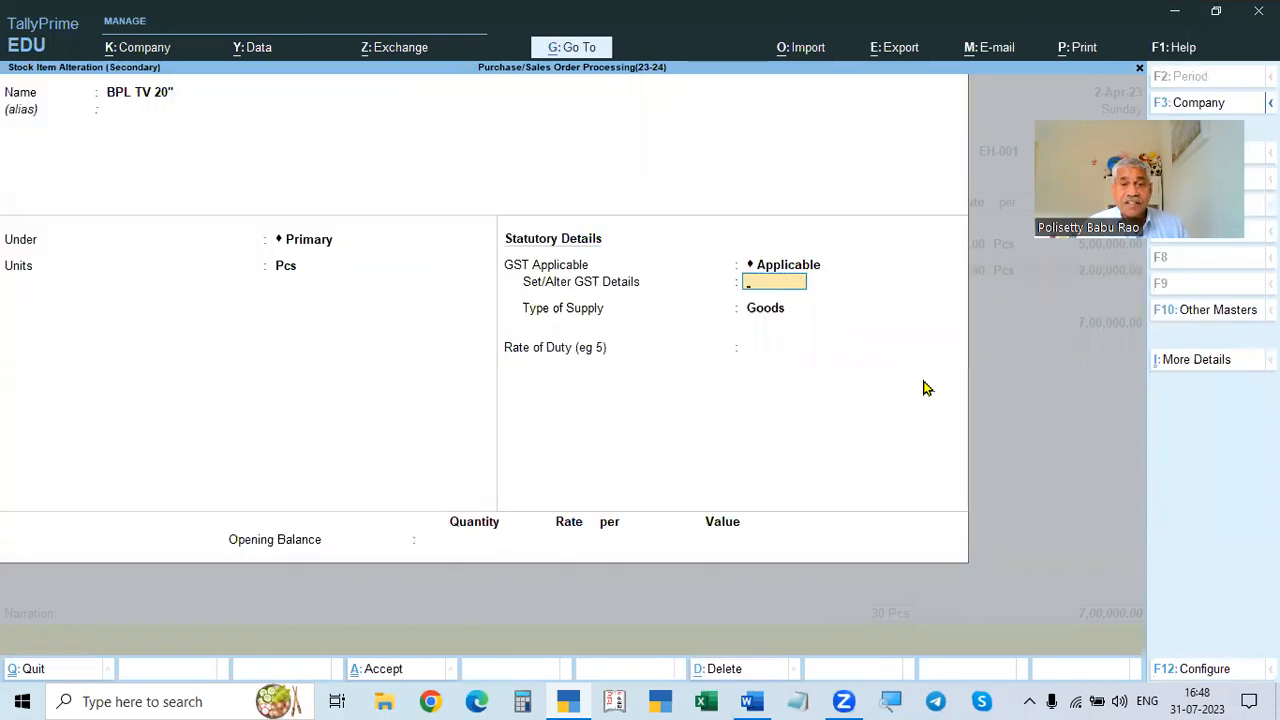
Step: Accept the BPL TV 20" stock item and its existing order allocation, returning to the Godrej AC 1.5 Ton line
{"action": "key", "text": "ctrl+a"}
{"action": "key", "text": "Return"}
{"action": "key", "text": "Return"}
{"action": "key", "text": "Return"}
{"action": "key", "text": "Return"}
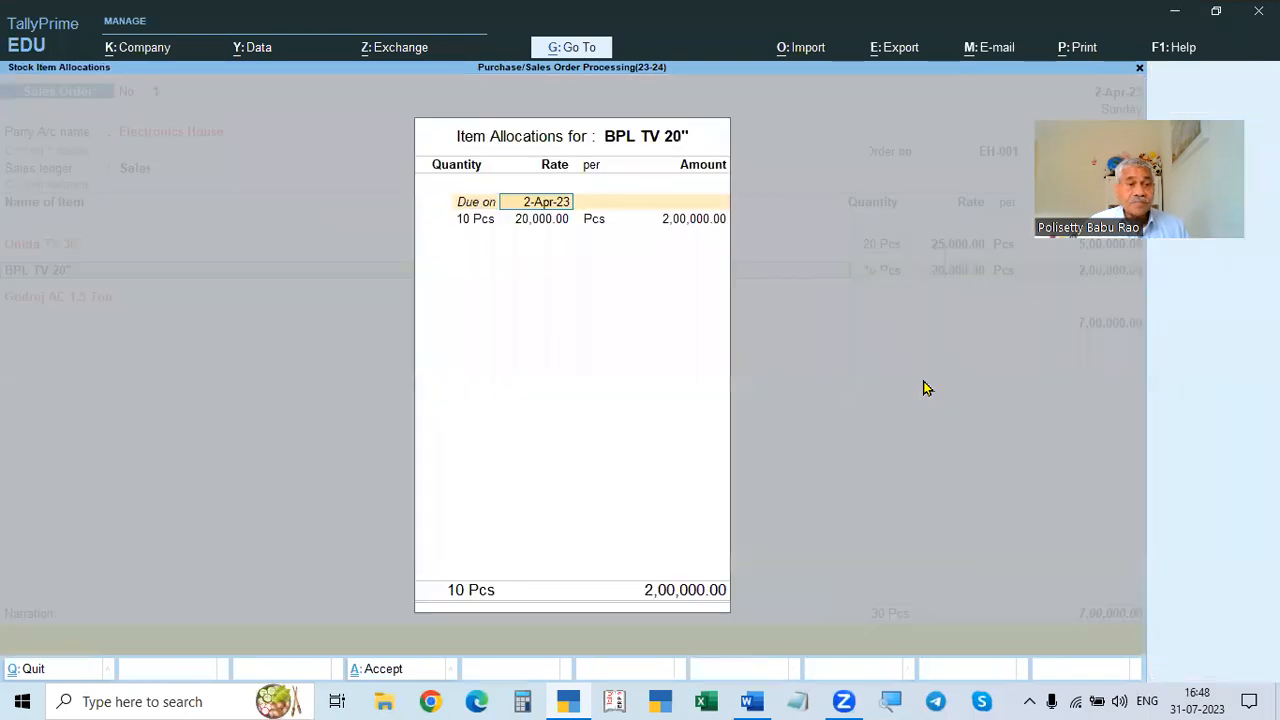
{"action": "key", "text": "Return"}
{"action": "key", "text": "Return"}
{"action": "key", "text": "Return"}
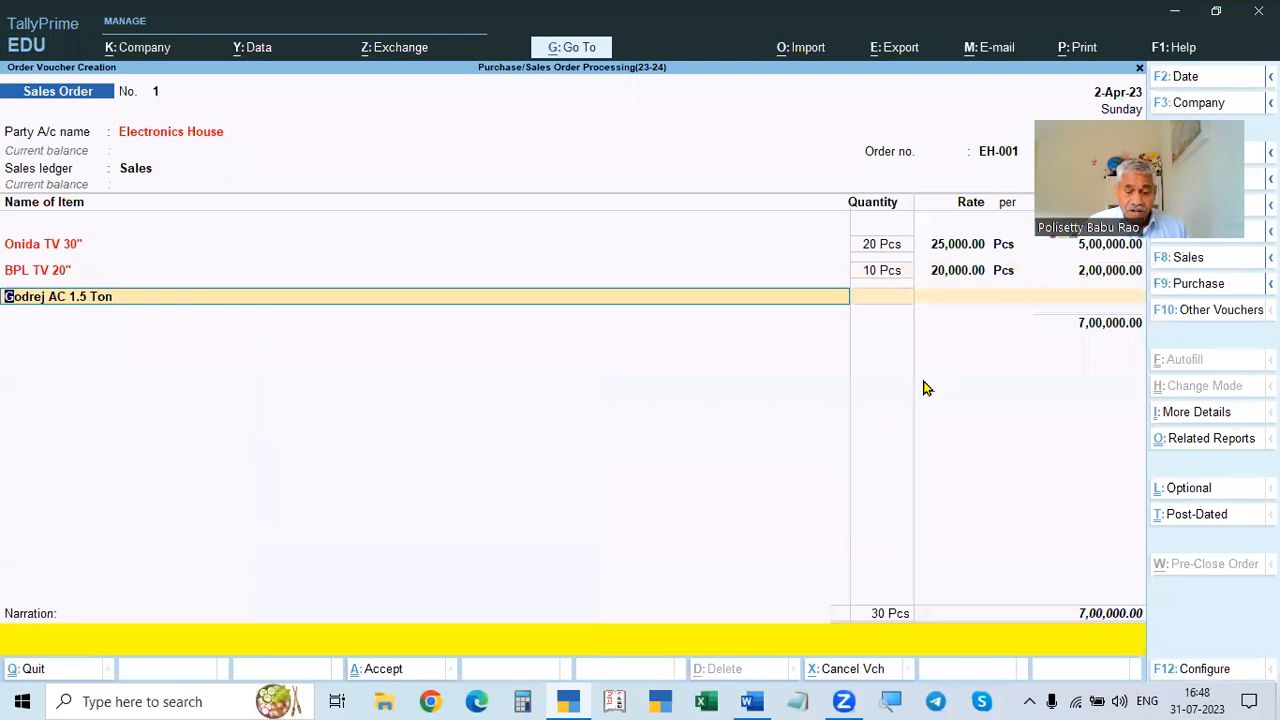
Step: Review the GST details of the Godrej AC 1.5 Ton stock item and accept the item to reach its order allocation
{"action": "key", "text": "ctrl+Return"}
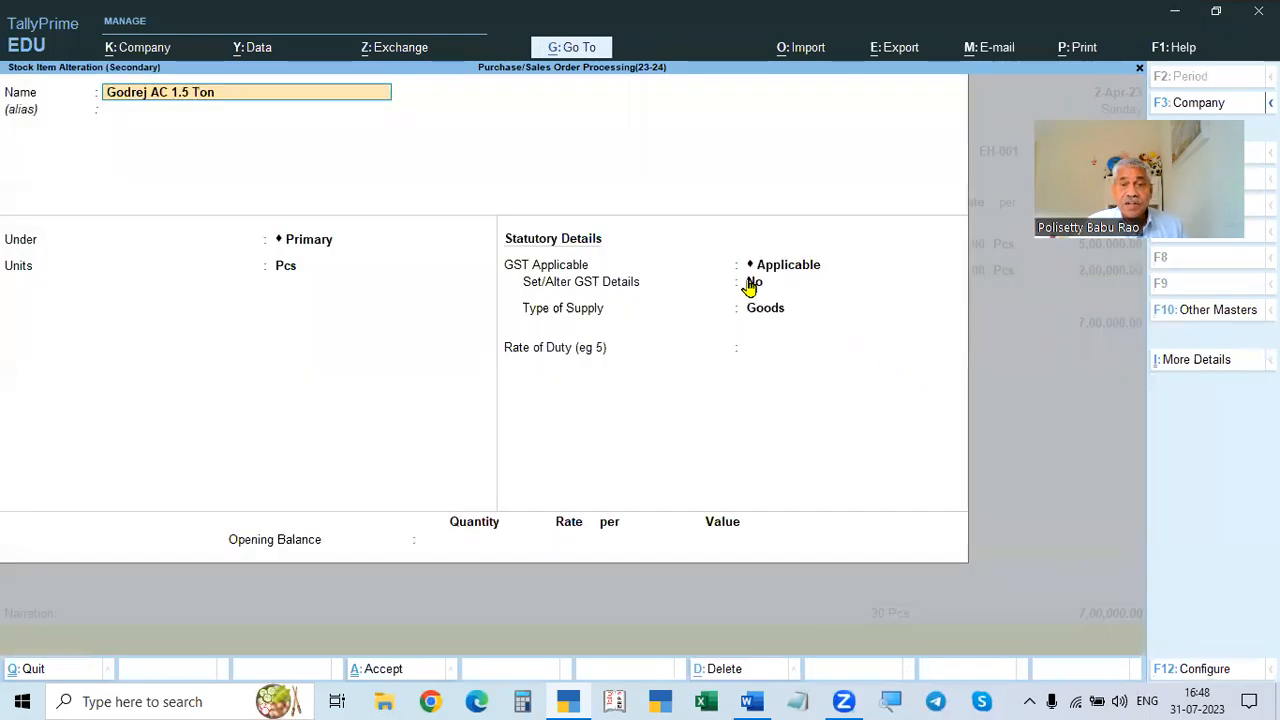
{"action": "left_click", "coordinate": [753, 284]}
{"action": "key", "text": "y"}
{"action": "key", "text": "Return"}
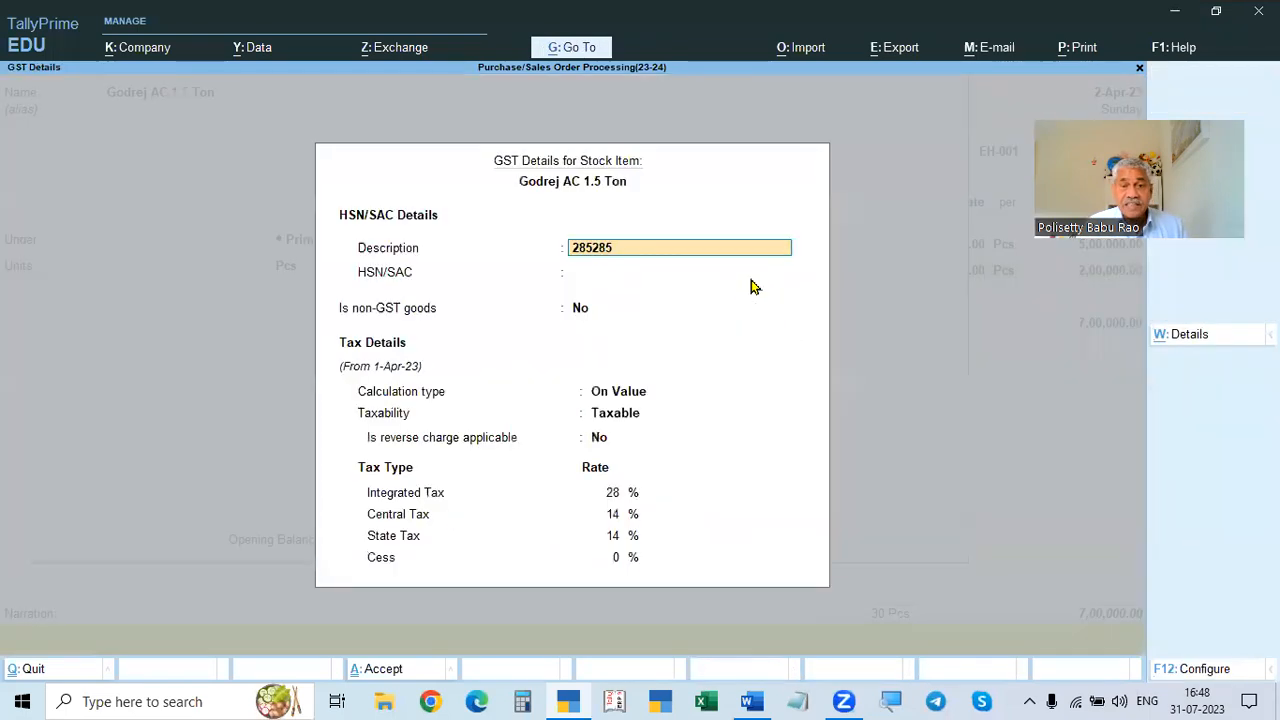
{"action": "key", "text": "Escape"}
{"action": "key", "text": "Escape"}
{"action": "key", "text": "Return"}
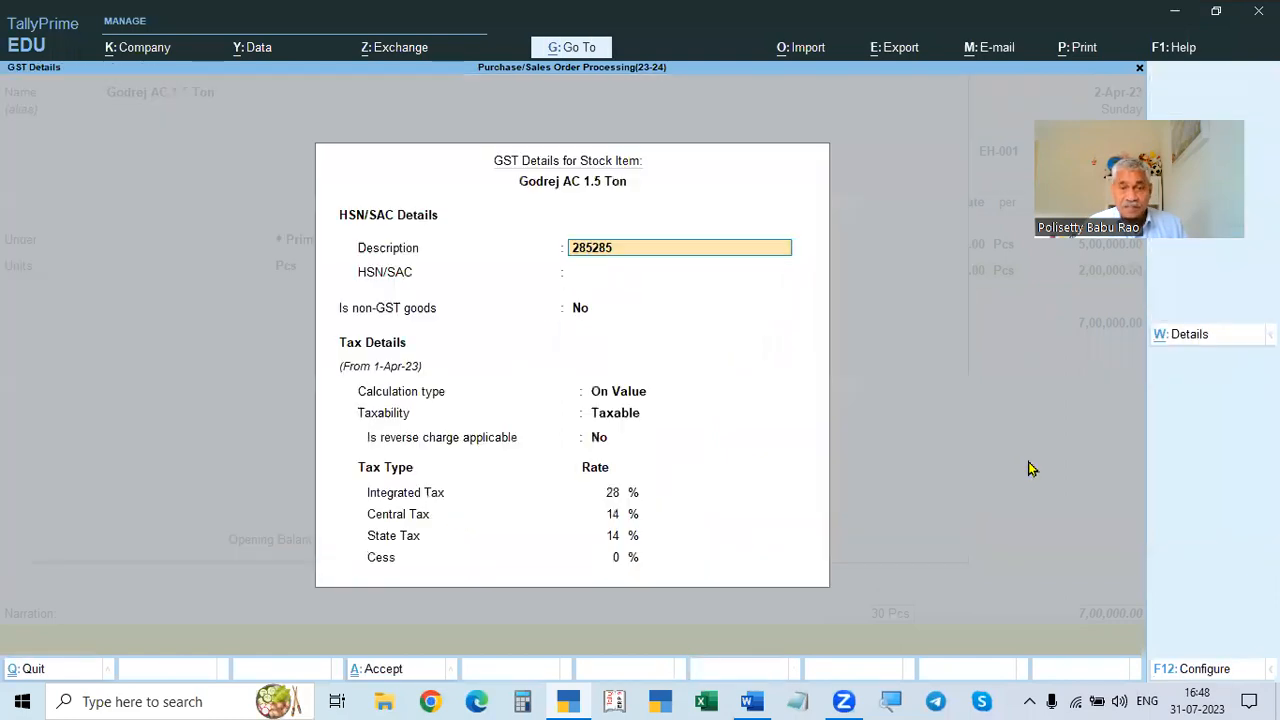
{"action": "key", "text": "ctrl+a"}
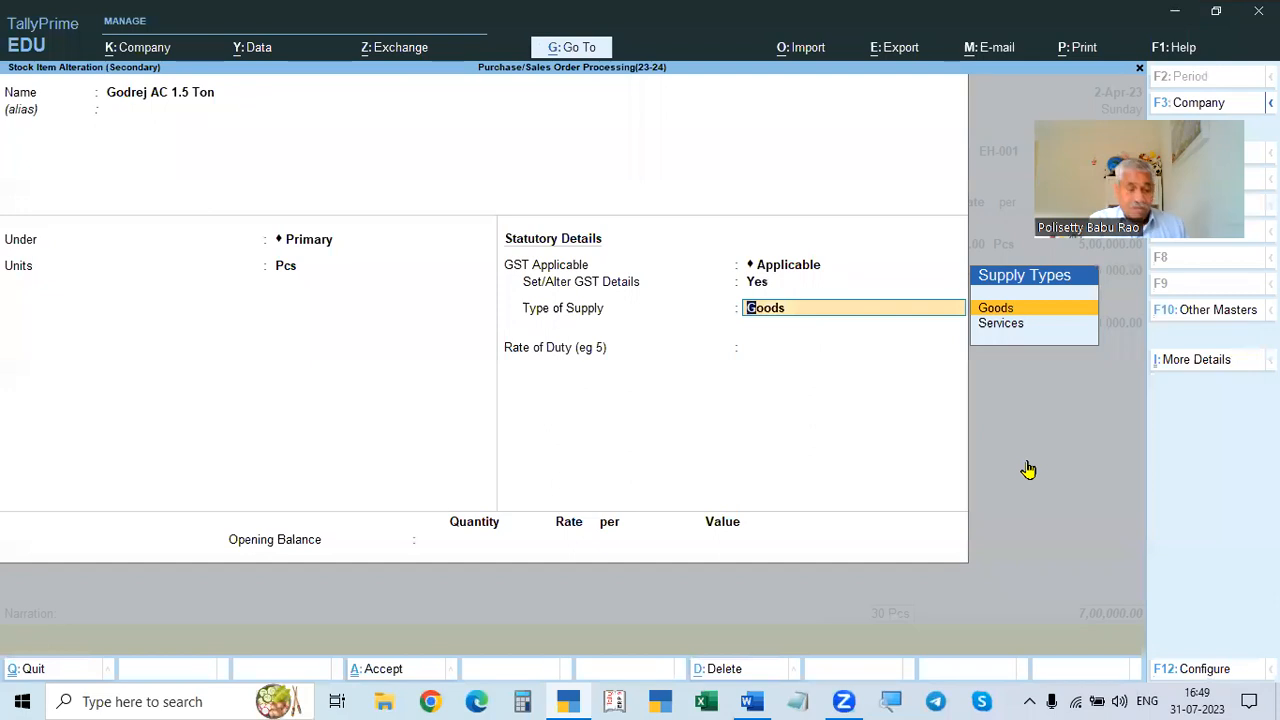
{"action": "key", "text": "Return"}
{"action": "key", "text": "Return"}
{"action": "key", "text": "Return"}
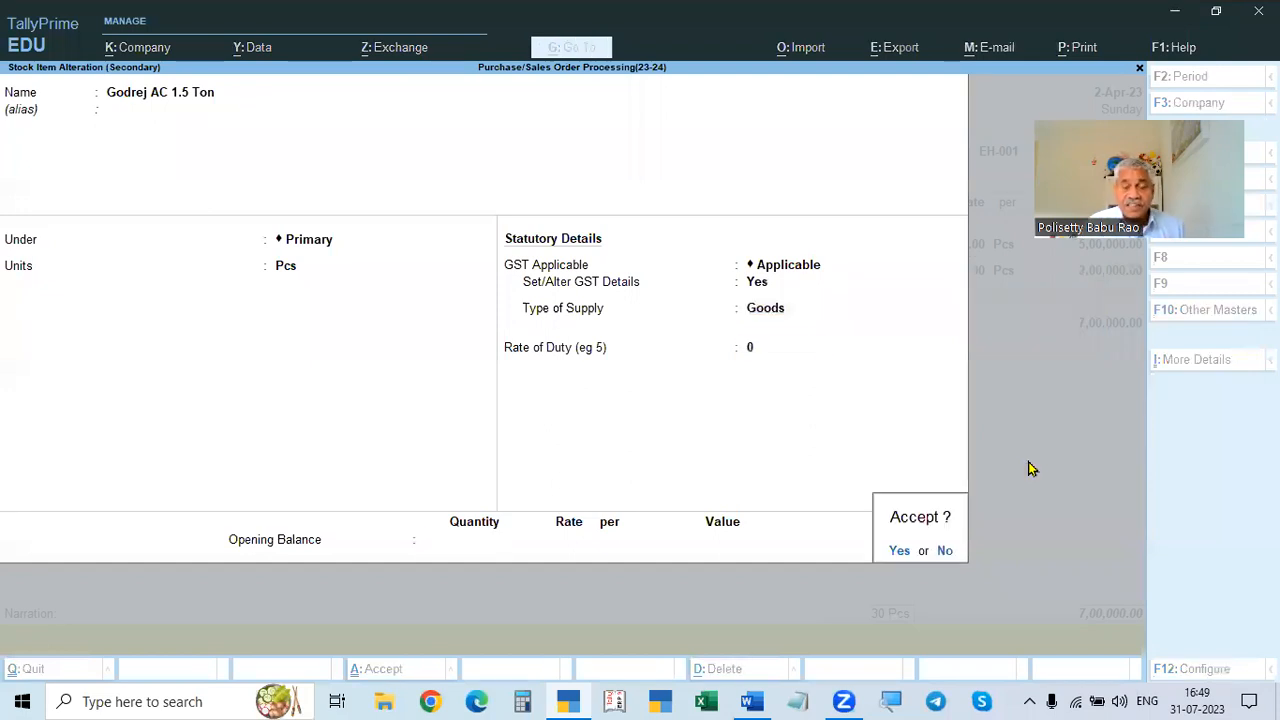
{"action": "key", "text": "Return"}
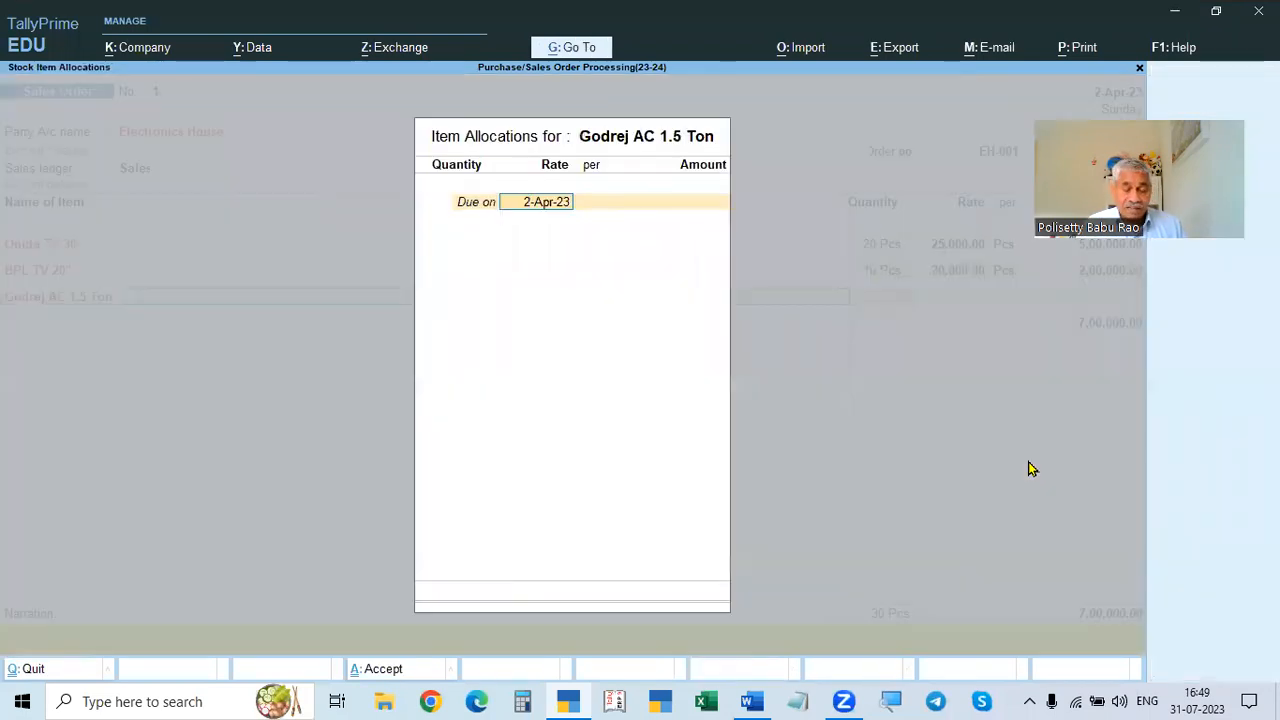
Step: Set the due date of the Godrej AC 1.5 Ton order line to 2-May-23
{"action": "key", "text": "alt+Tab"}
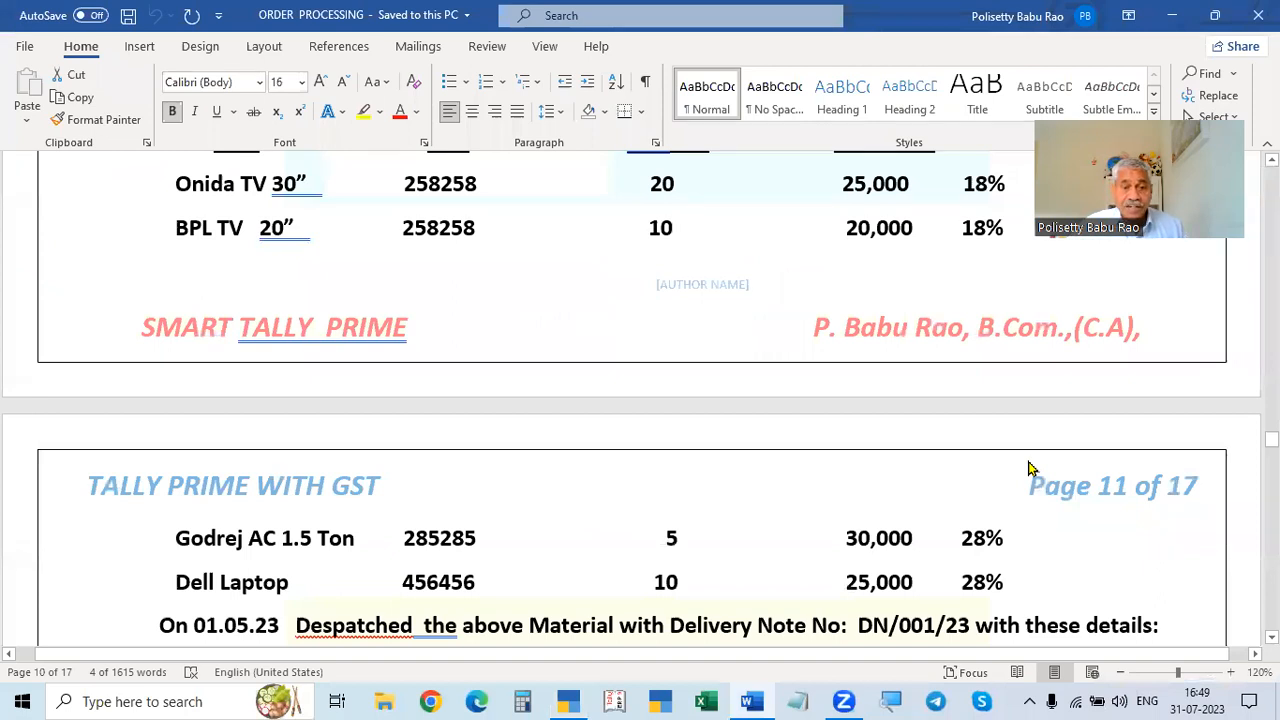
{"action": "key", "text": "alt+Tab"}
{"action": "type", "text": "5"}
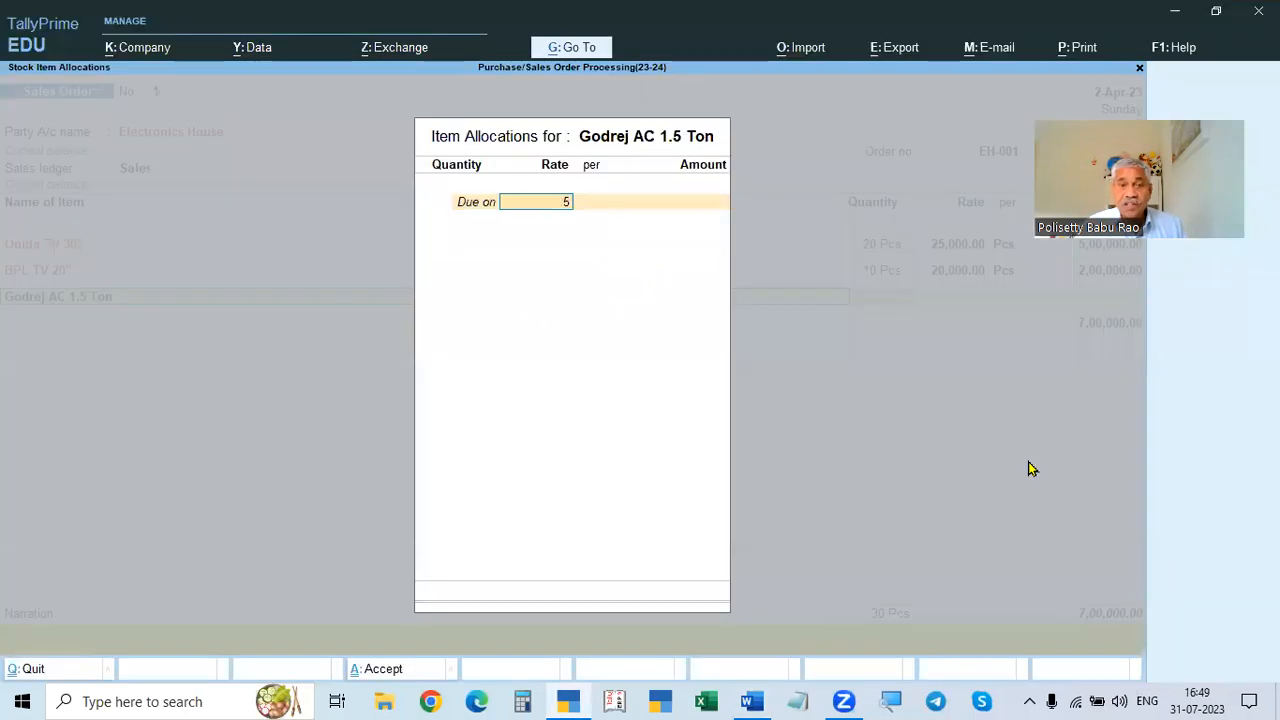
{"action": "key", "text": "BackSpace"}
{"action": "type", "text": "2-5"}
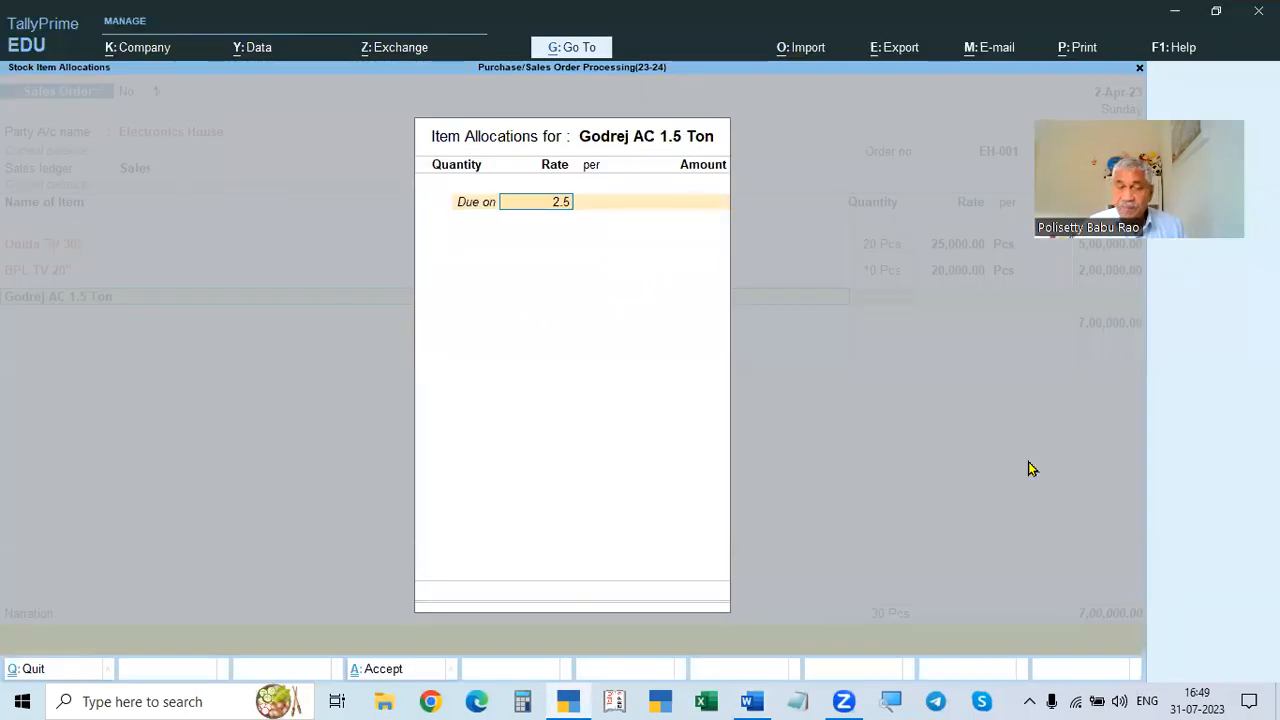
{"action": "key", "text": "Return"}
Step: Allocate 5 Pcs of Godrej AC 1.5 Ton at a rate of 30,000 per piece
{"action": "type", "text": "5"}
{"action": "key", "text": "Return"}
{"action": "key", "text": "Return"}
{"action": "type", "text": "0000"}
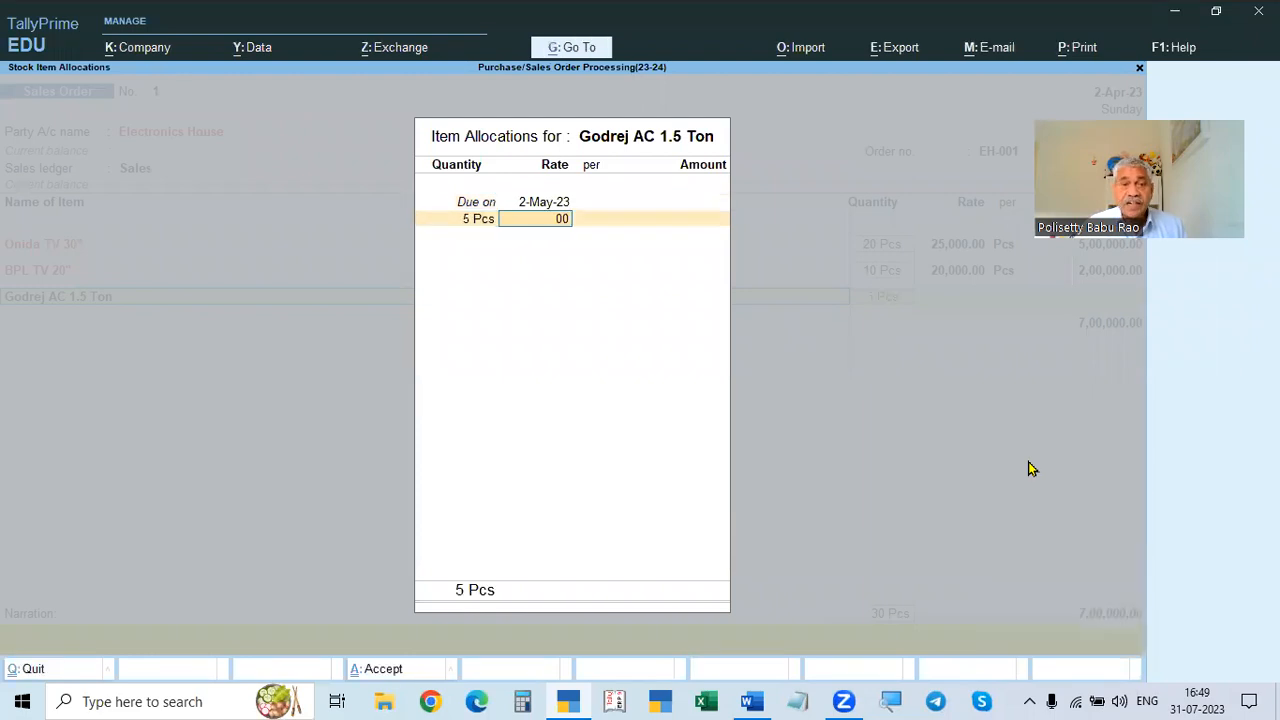
{"action": "key", "text": "BackSpace"}
{"action": "key", "text": "BackSpace"}
{"action": "key", "text": "BackSpace"}
{"action": "key", "text": "BackSpace"}
{"action": "type", "text": "30000"}
{"action": "key", "text": "Return"}
{"action": "key", "text": "Return"}
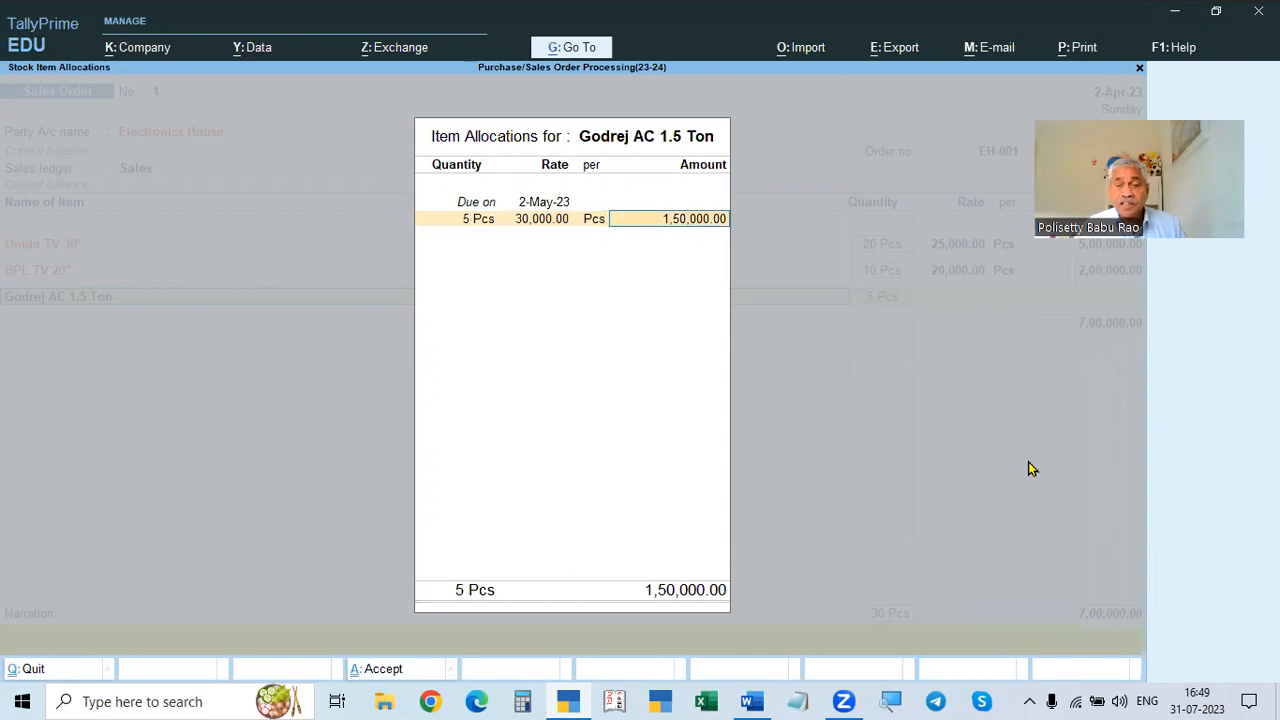
Step: Compare the Godrej AC 1.5 Ton allocation with the Word document and accept the line with its default taxable value
{"action": "key", "text": "alt+Tab"}
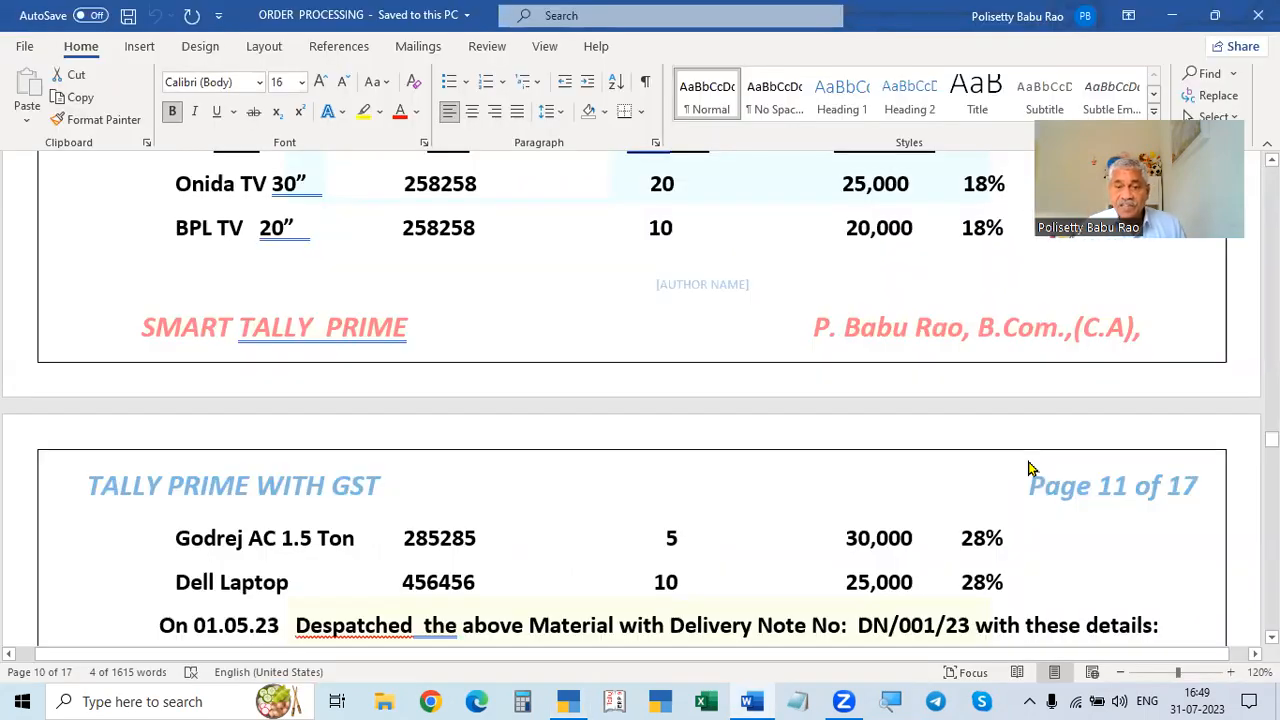
{"action": "key", "text": "alt+Tab"}
{"action": "key", "text": "Return"}
{"action": "key", "text": "Return"}
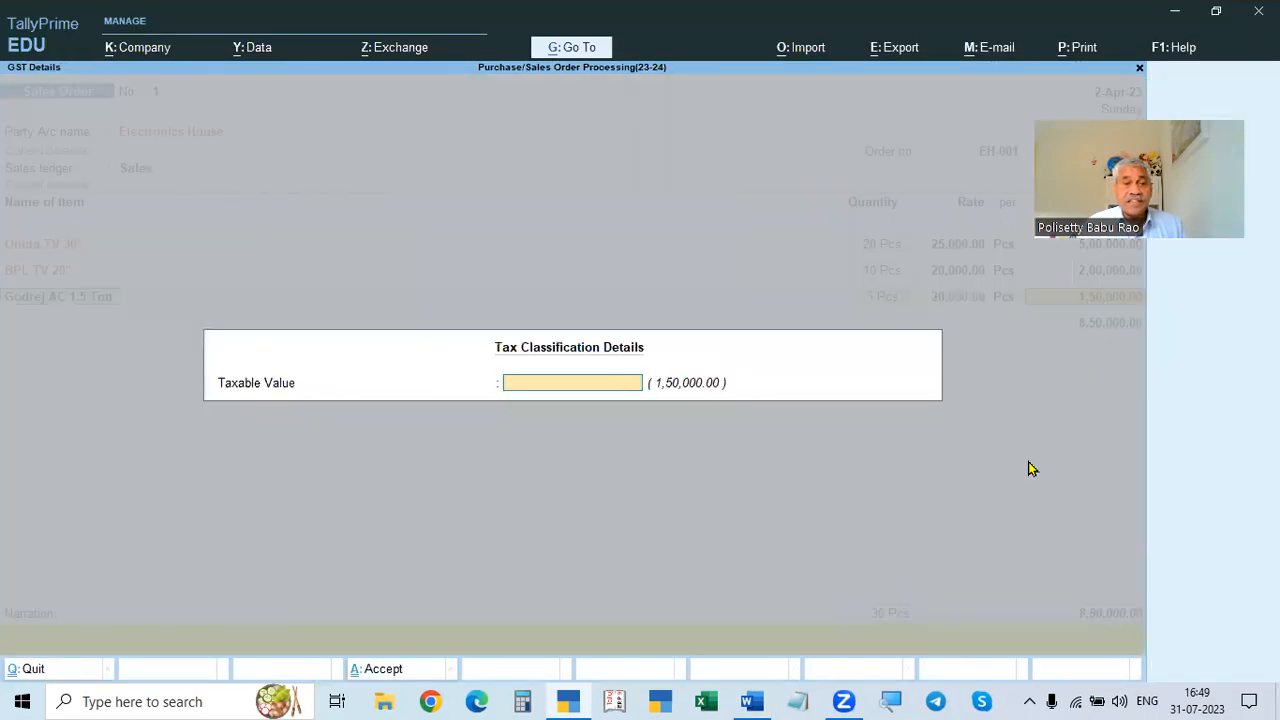
{"action": "key", "text": "Return"}
Step: Add Dell Laptop from the Word document as the fourth stock item and accept 2-Apr-23 as its due date
{"action": "key", "text": "alt+Tab"}
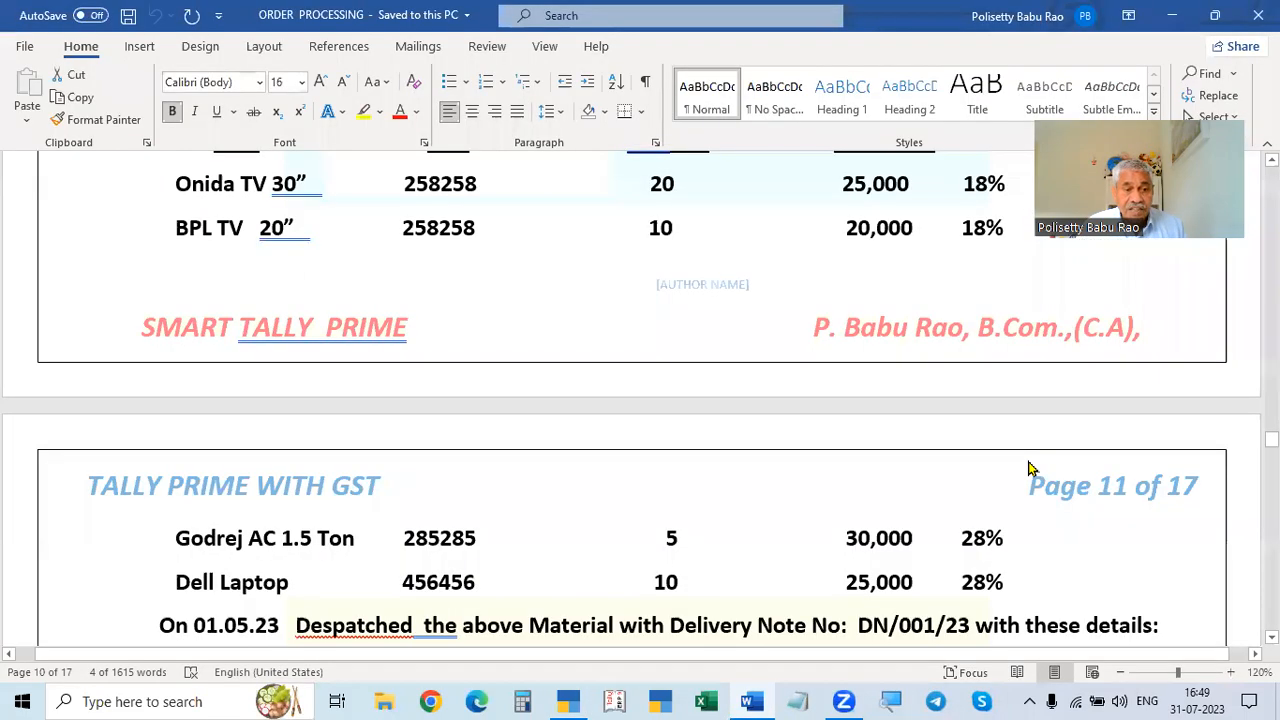
{"action": "key", "text": "alt+Tab"}
{"action": "type", "text": "D"}
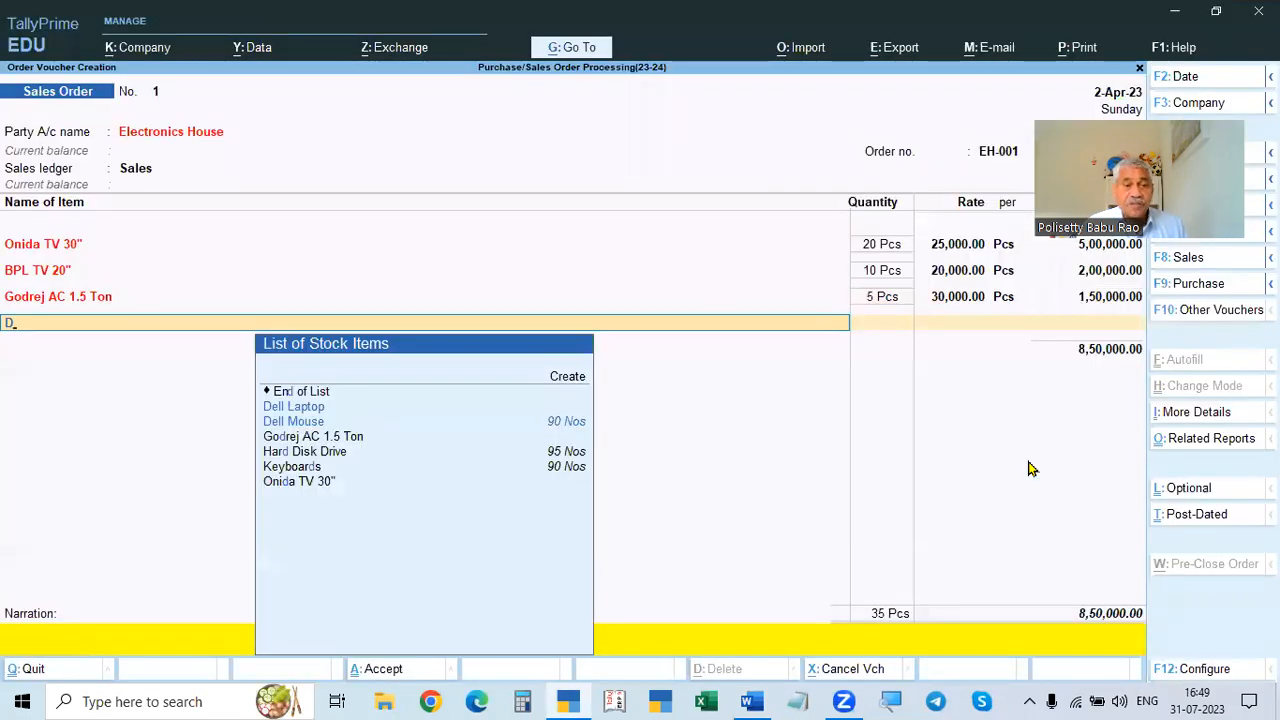
{"action": "key", "text": "Down"}
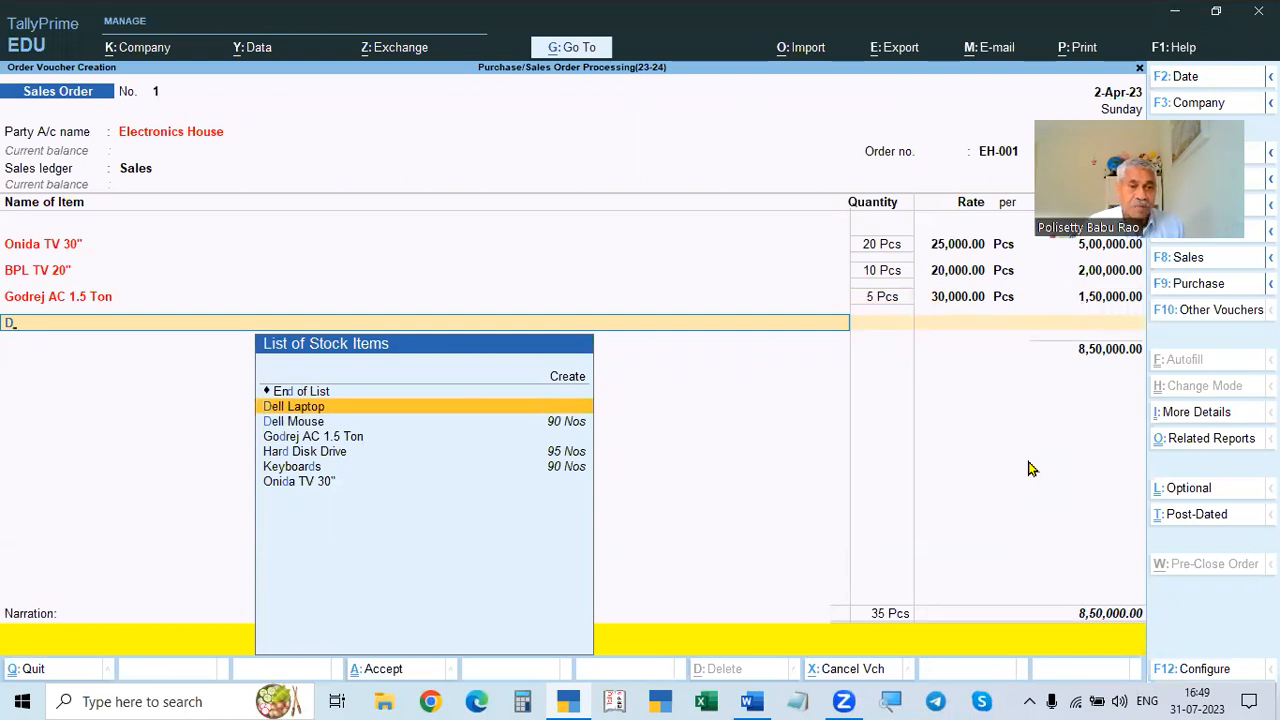
{"action": "key", "text": "Return"}
{"action": "key", "text": "Return"}
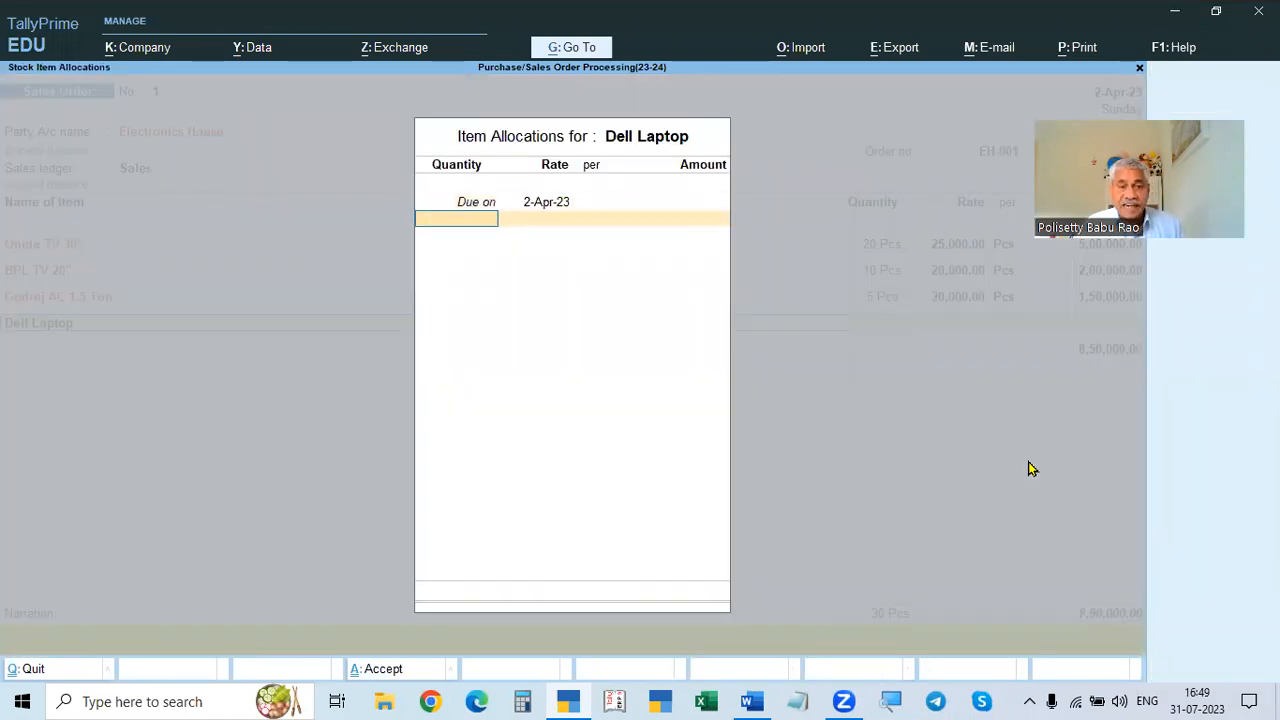
Step: Allocate 10 Pcs of Dell Laptop at a rate of 25,000 as given in the Word document
{"action": "key", "text": "alt+Tab"}
{"action": "scroll", "coordinate": [1030, 468], "scroll_direction": "down", "scroll_amount": 1}
{"action": "key", "text": "alt+Tab"}
{"action": "type", "text": "10"}
{"action": "key", "text": "Return"}
{"action": "key", "text": "Return"}
{"action": "key", "text": "alt+Tab"}
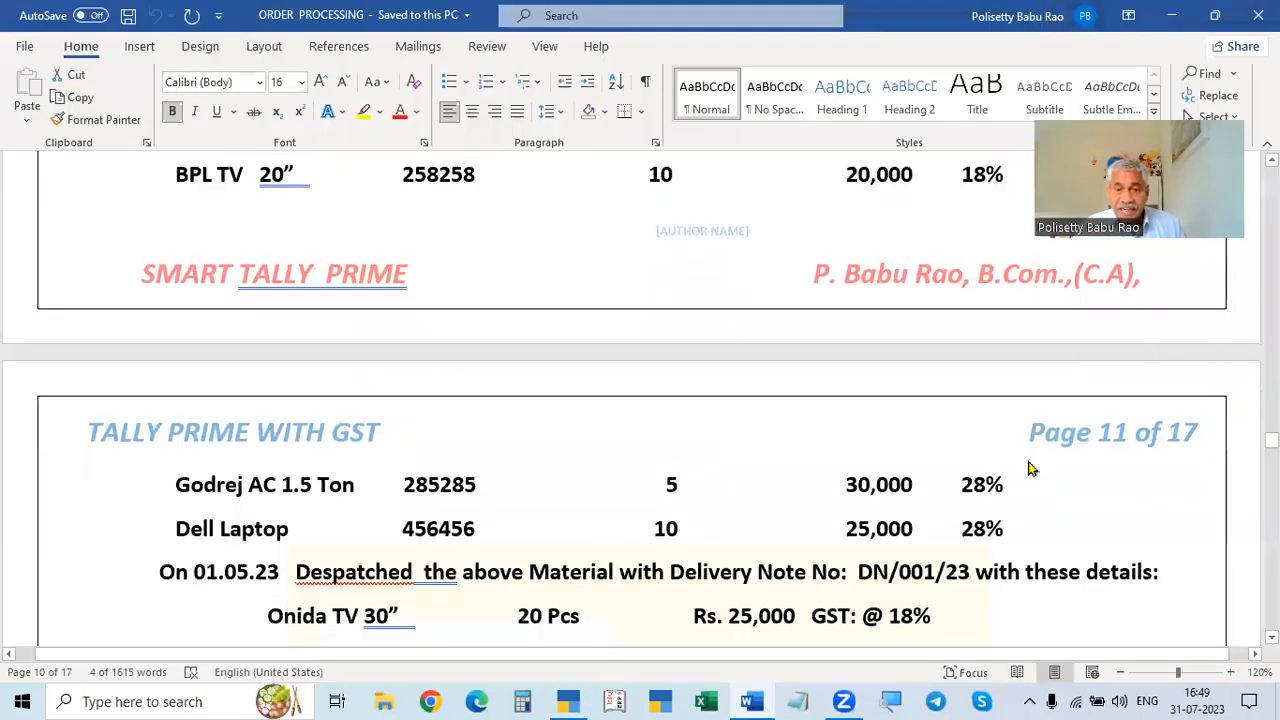
{"action": "key", "text": "alt+Tab"}
{"action": "key", "text": "alt+Tab"}
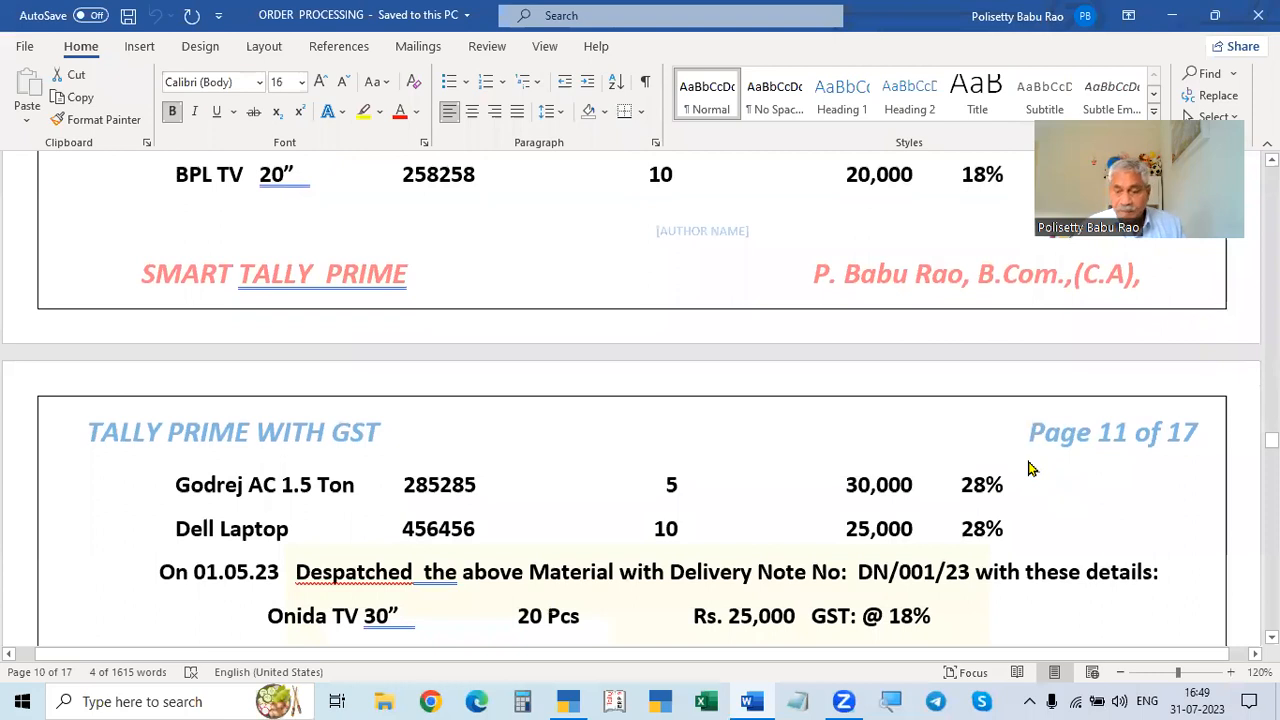
{"action": "key", "text": "alt+Tab"}
{"action": "type", "text": "25000"}
{"action": "key", "text": "Return"}
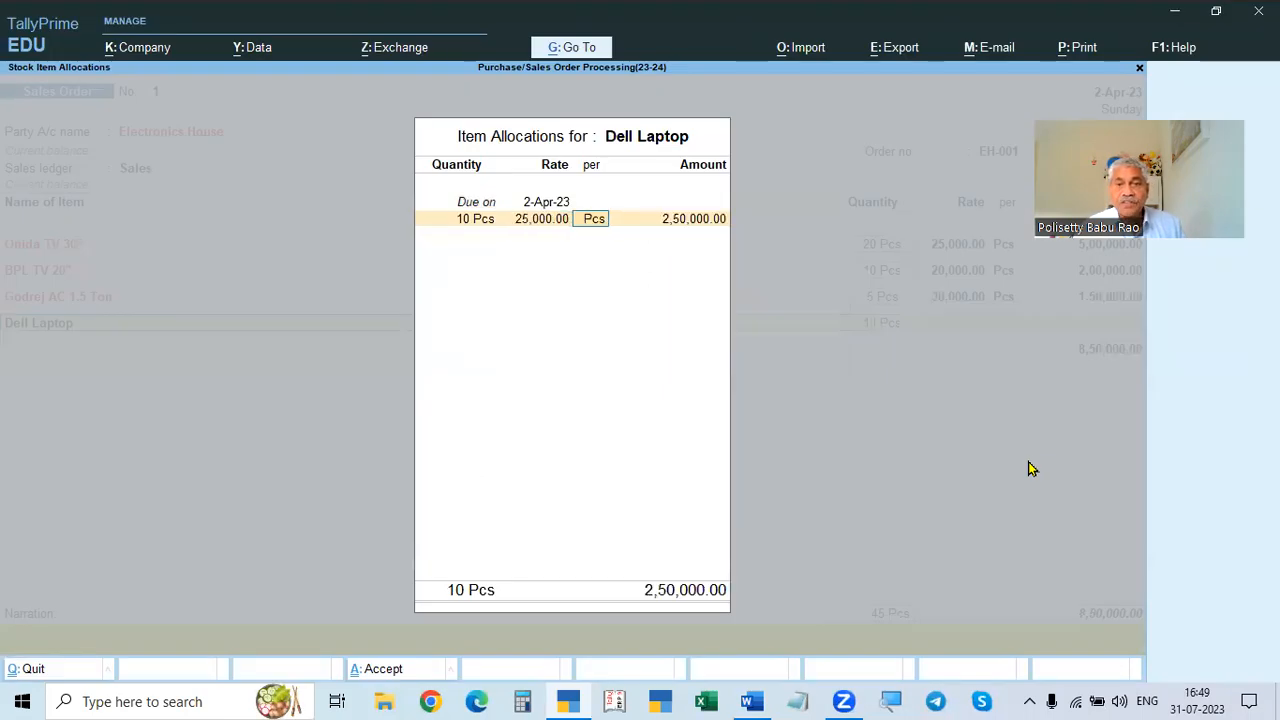
Step: Complete the Dell Laptop line with its default taxable value, end the entry list and proceed to the narration
{"action": "key", "text": "Return"}
{"action": "key", "text": "Return"}
{"action": "key", "text": "Return"}
{"action": "key", "text": "Return"}
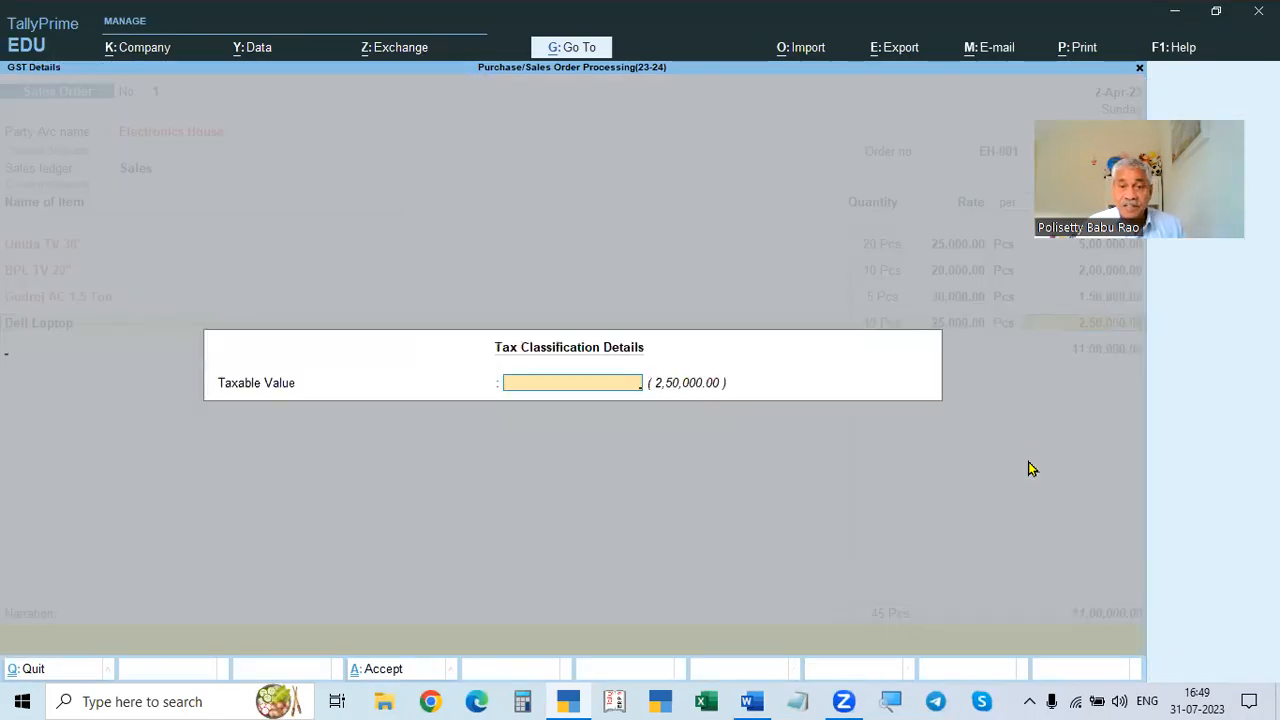
{"action": "key", "text": "Return"}
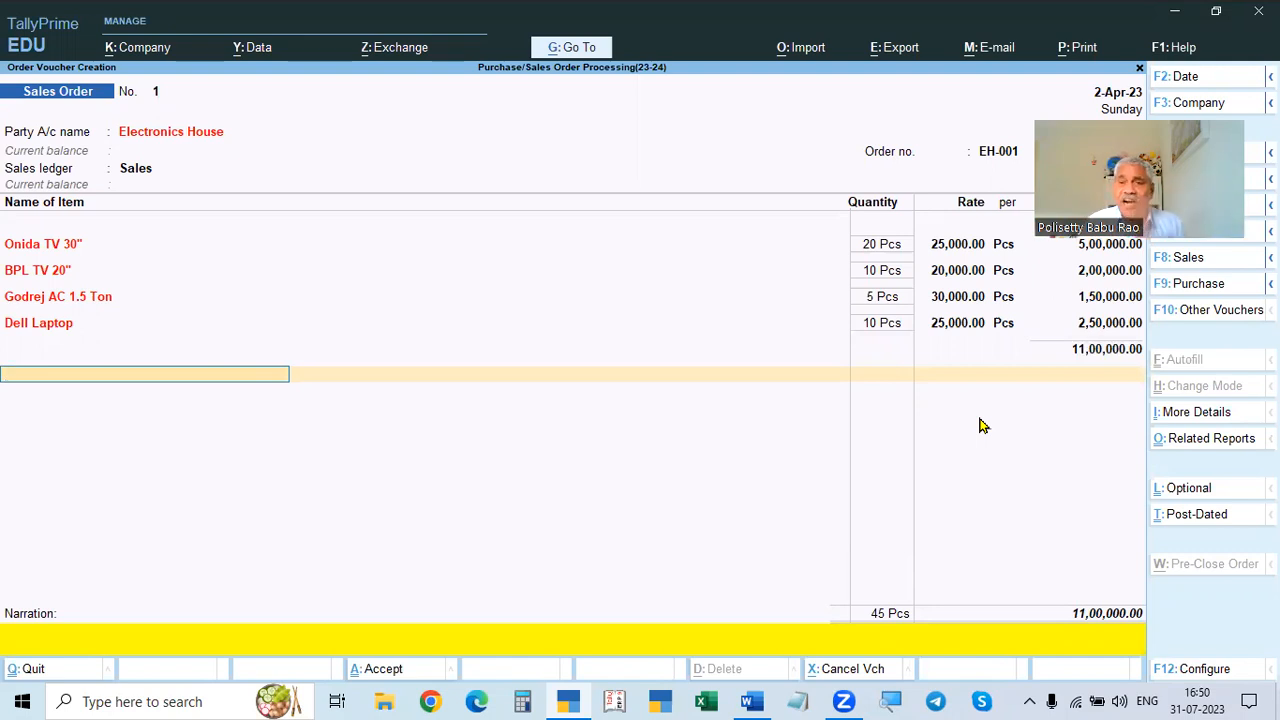
{"action": "key", "text": "Return"}
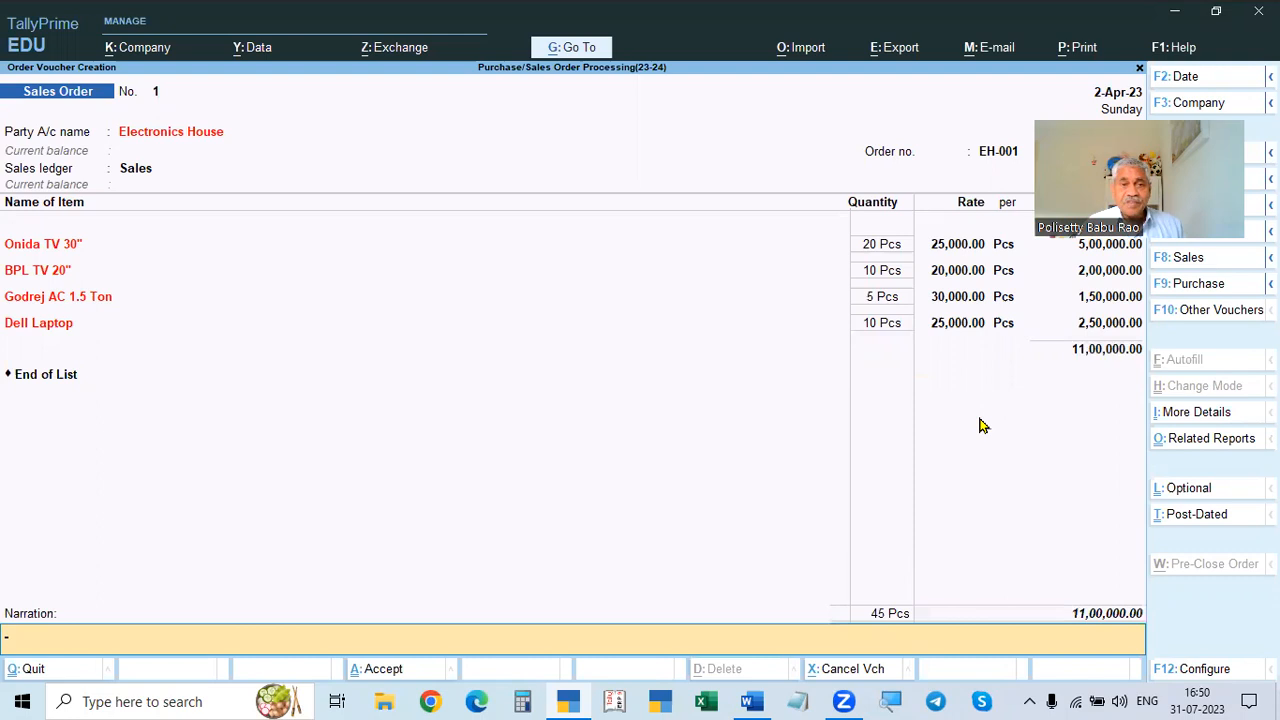
Step: Save the sales order without a narration and review the Word document's 01.05.23 despatch details
{"action": "key", "text": "Return"}
{"action": "key", "text": "Return"}
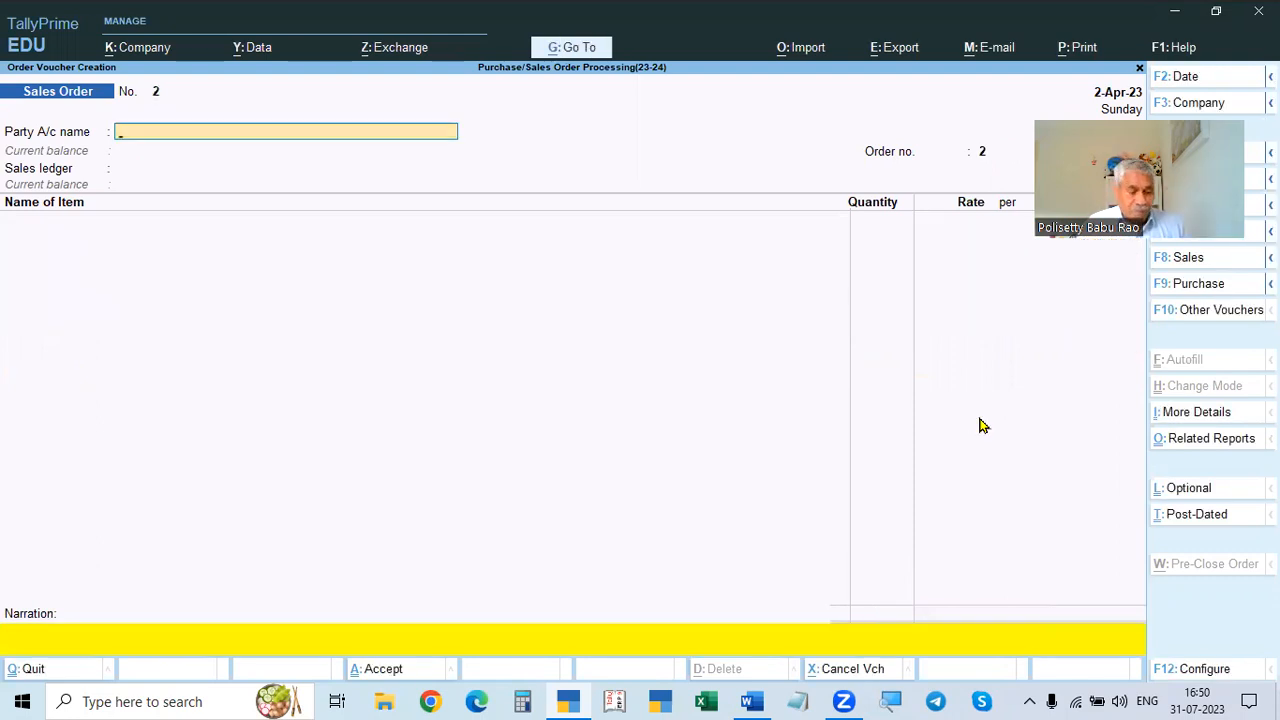
{"action": "key", "text": "alt+Tab"}
{"action": "scroll", "coordinate": [777, 434], "scroll_direction": "down", "scroll_amount": 1}
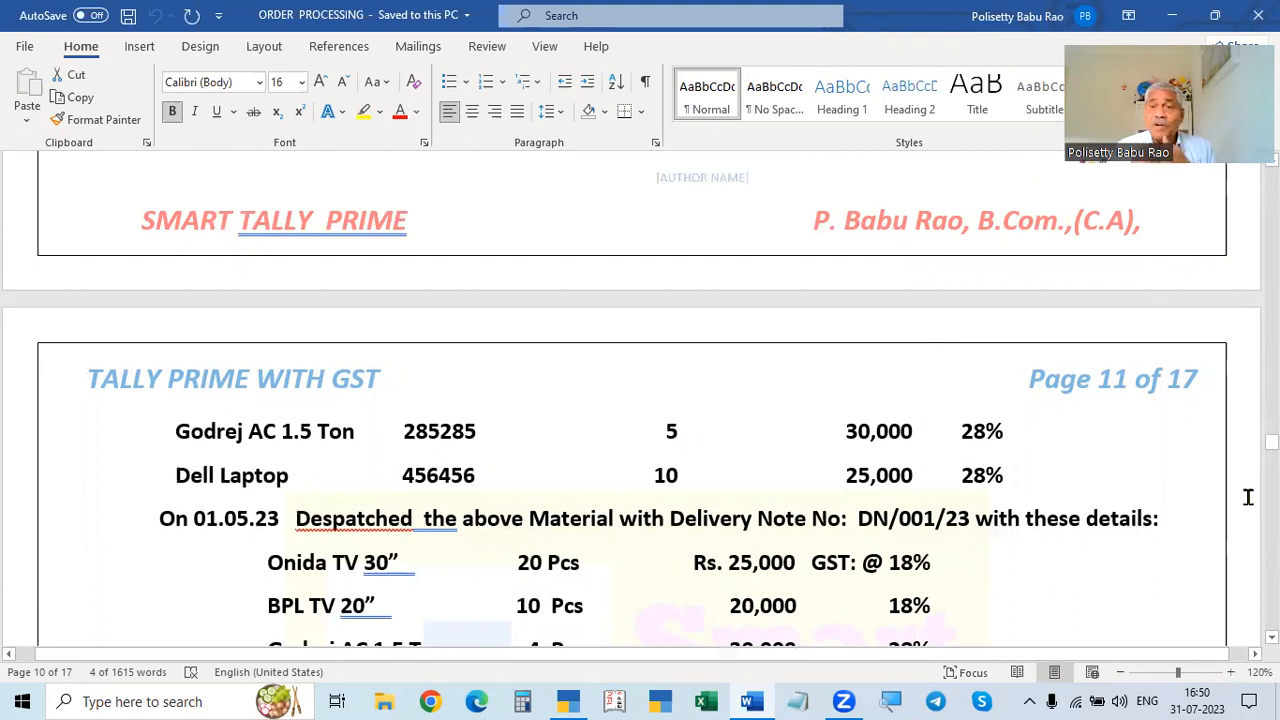
{"action": "scroll", "coordinate": [1100, 537], "scroll_direction": "down", "scroll_amount": 3}
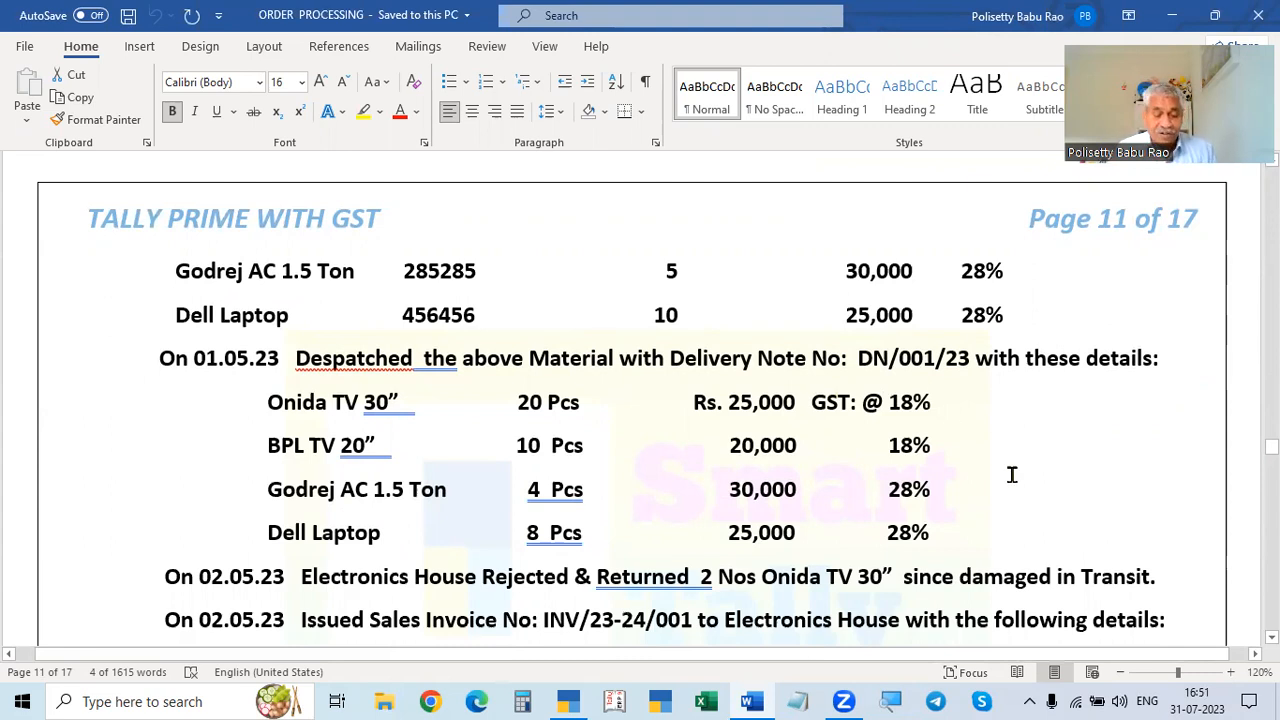
{"action": "key", "text": "alt+Tab"}
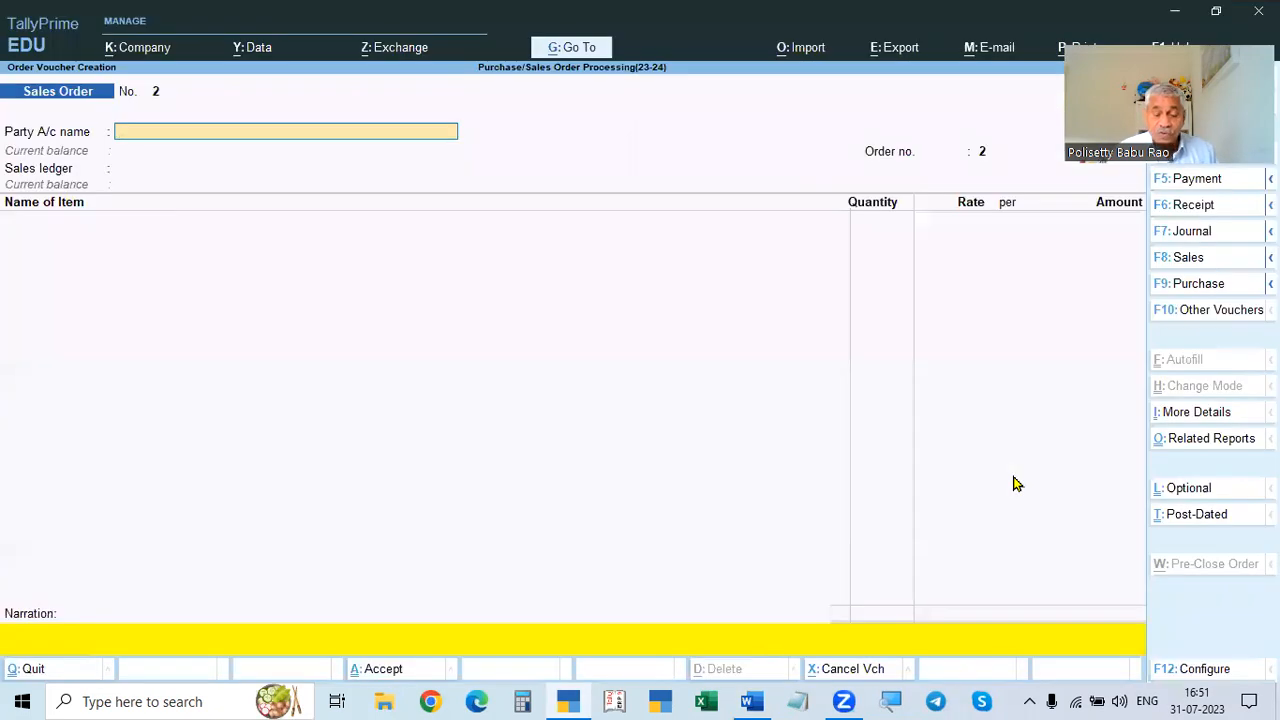
{"action": "key", "text": "alt+Tab"}
{"action": "key", "text": "alt+Tab"}
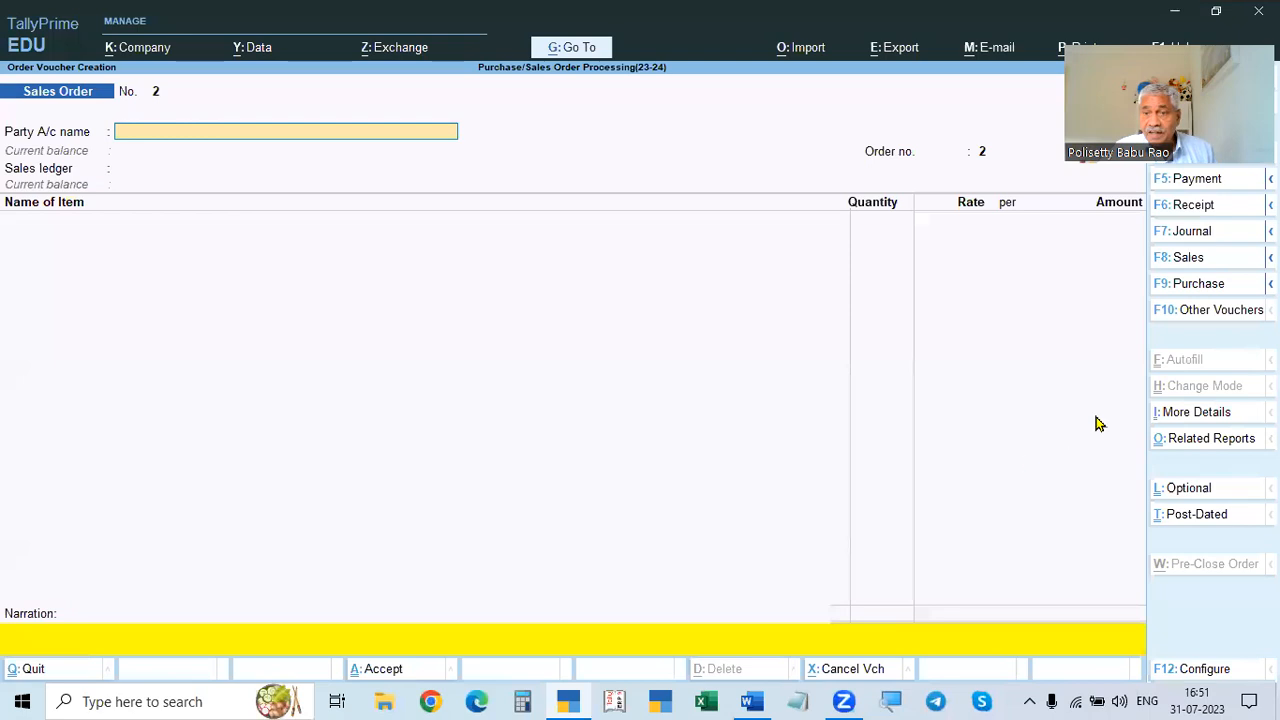
Step: Open the complete list of voucher types and include the inactive ones
{"action": "left_click", "coordinate": [1188, 312]}
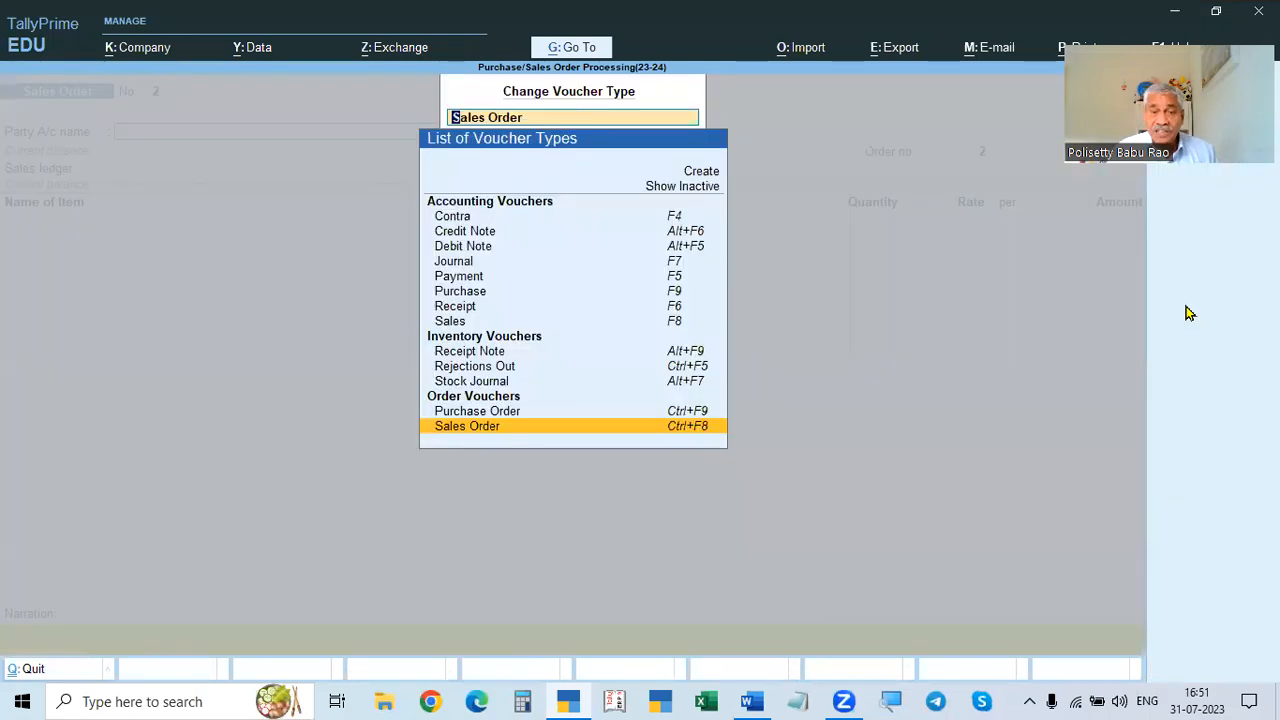
{"action": "key", "text": "Up"}
{"action": "key", "text": "Up"}
{"action": "key", "text": "Up"}
{"action": "key", "text": "Up"}
{"action": "key", "text": "Up"}
{"action": "key", "text": "Up"}
{"action": "key", "text": "Up"}
{"action": "key", "text": "Up"}
{"action": "key", "text": "Up"}
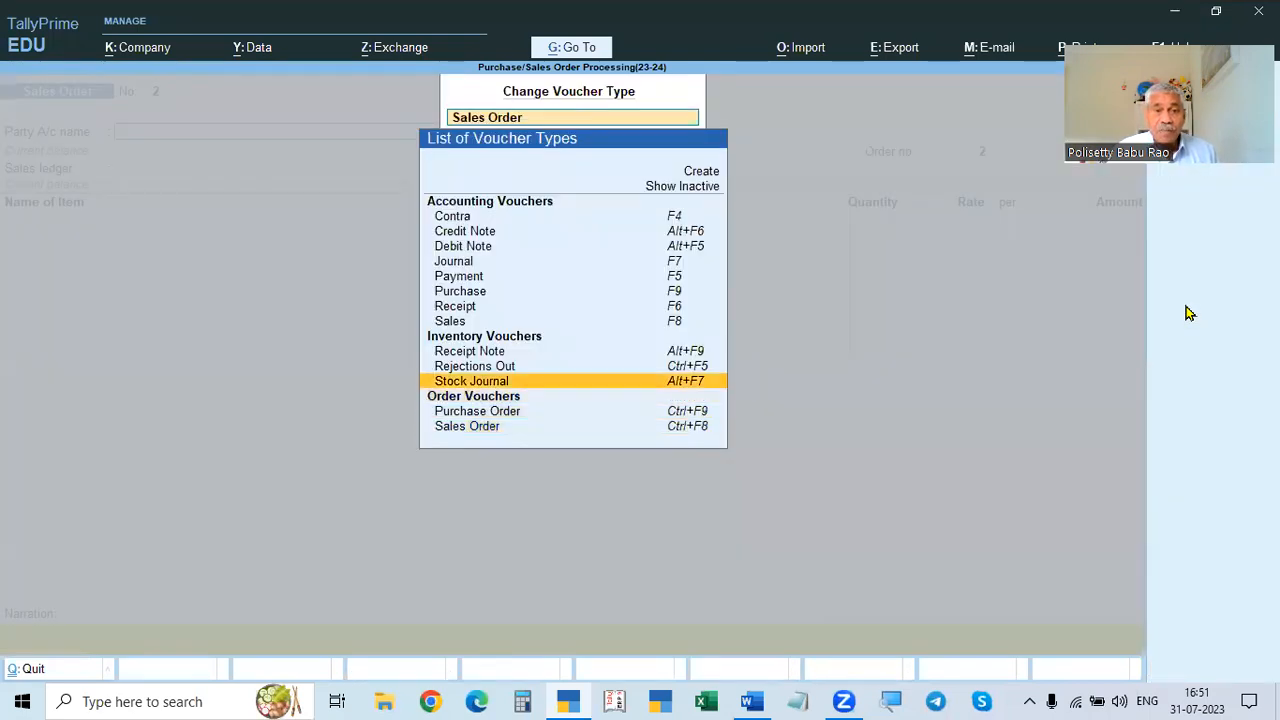
{"action": "key", "text": "Up"}
{"action": "key", "text": "Up"}
{"action": "key", "text": "Up"}
{"action": "key", "text": "Up"}
{"action": "key", "text": "Up"}
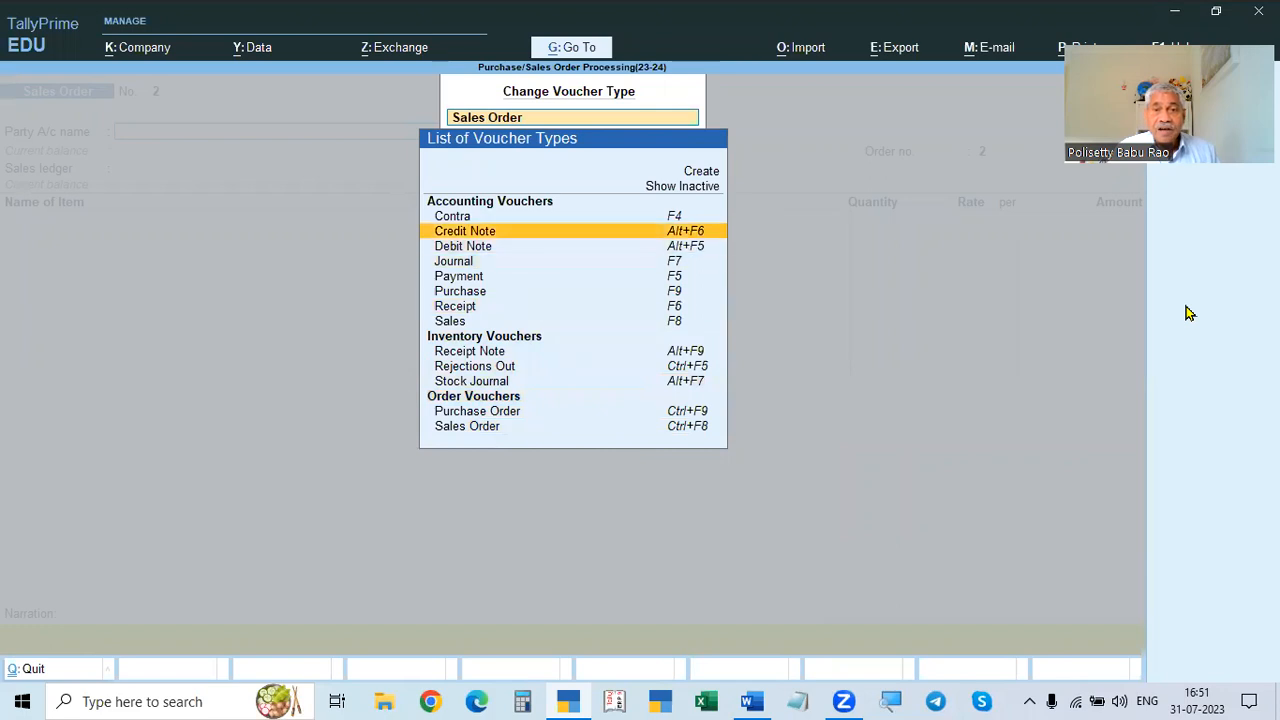
{"action": "key", "text": "Return"}
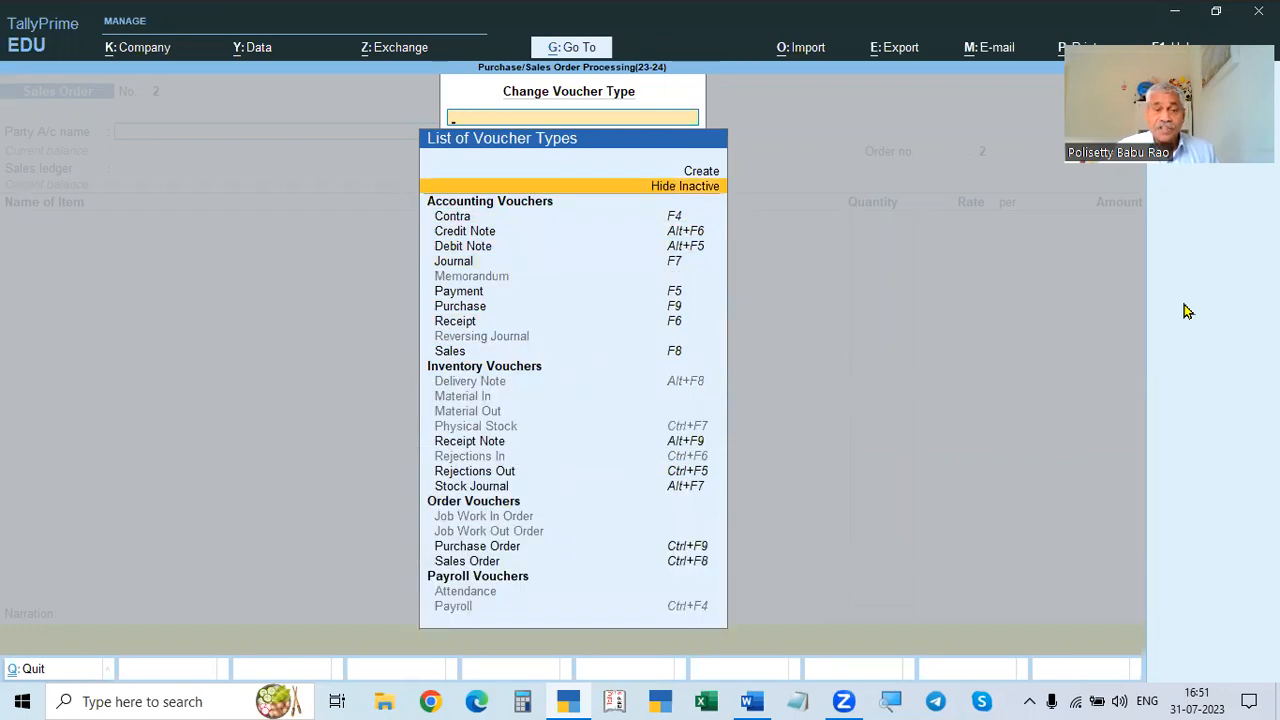
Step: Choose Delivery Note under the inventory vouchers and confirm activating this voucher type
{"action": "key", "text": "Up"}
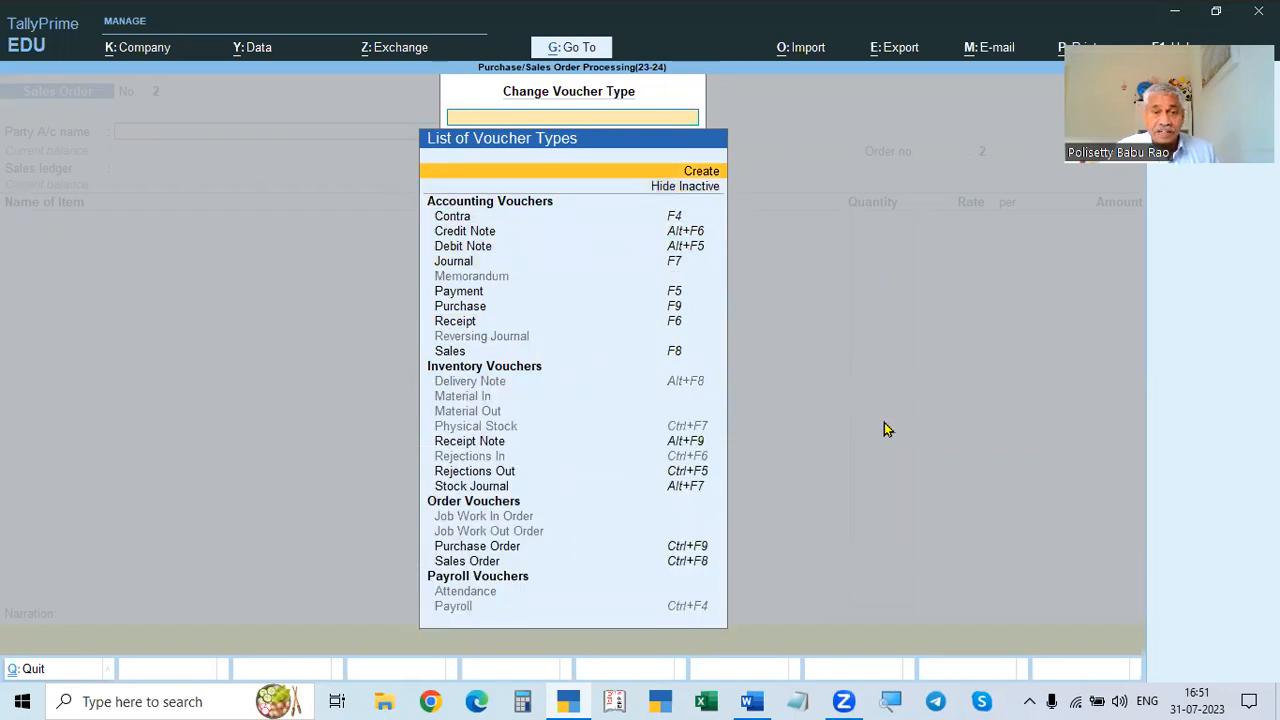
{"action": "left_click", "coordinate": [483, 388]}
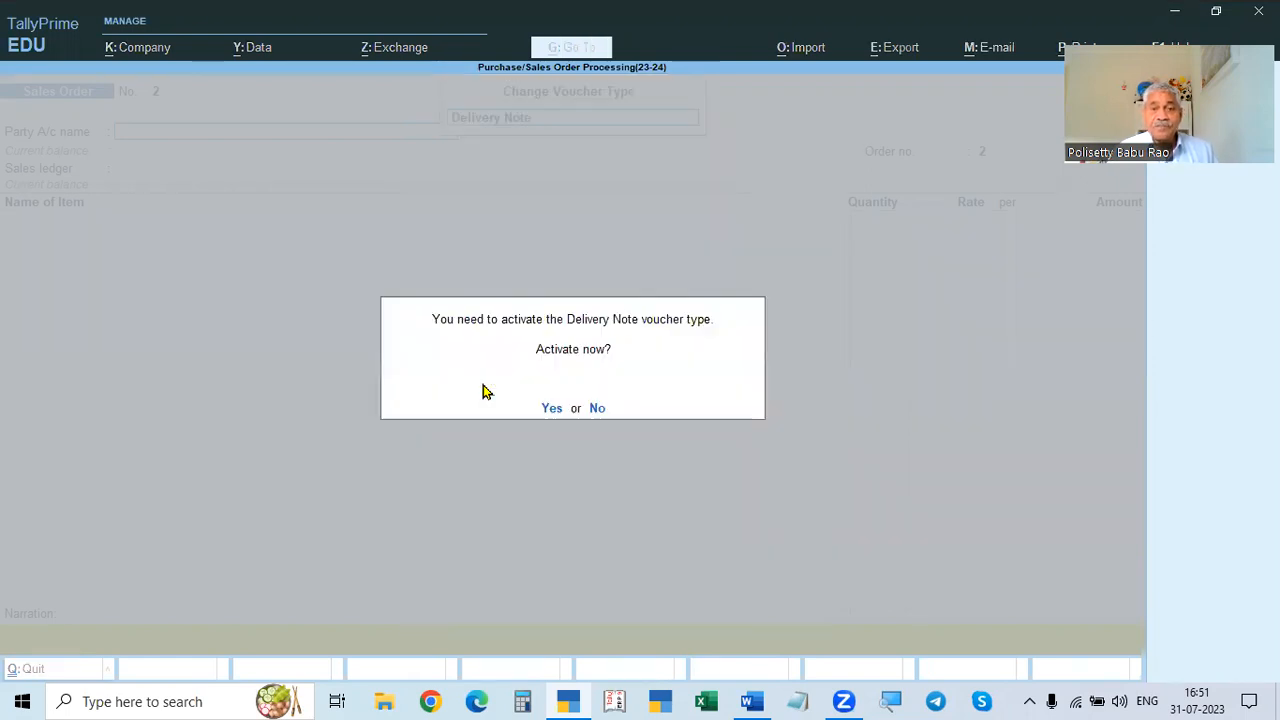
{"action": "left_click", "coordinate": [552, 410]}
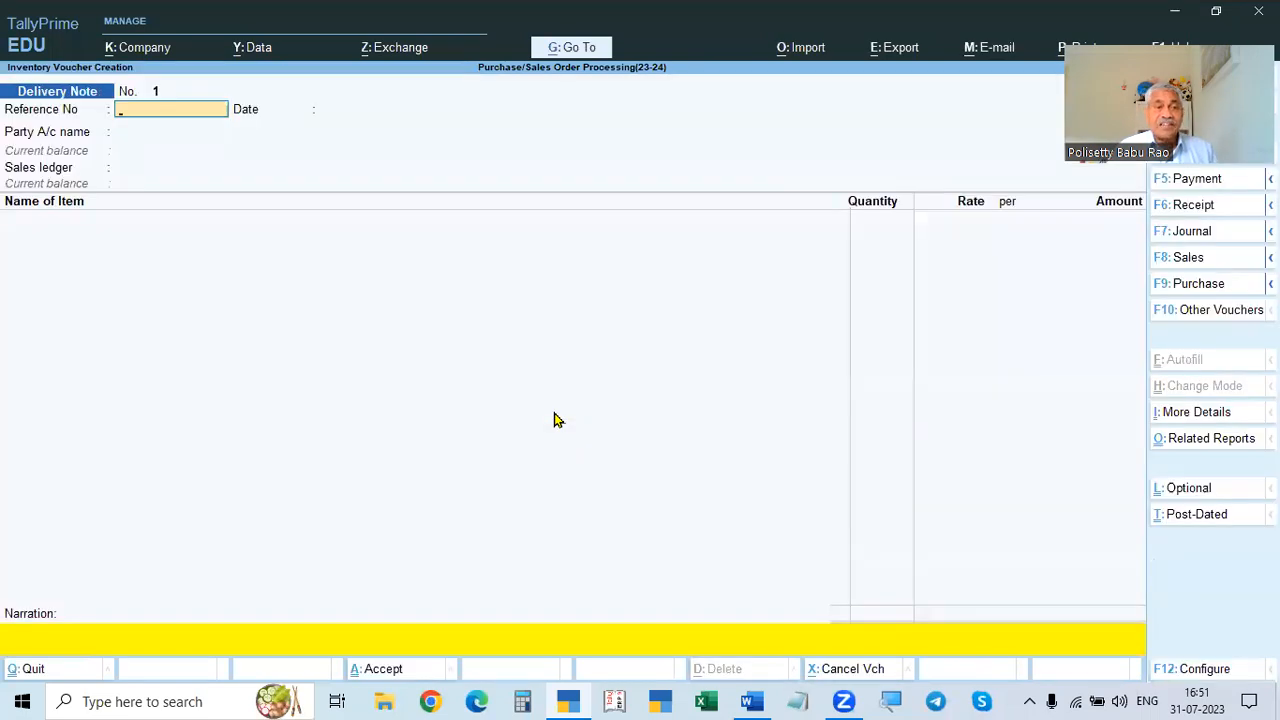
Step: Change the delivery note number in the Word document's 01.05.23 despatch line to DC/001/23
{"action": "key", "text": "alt+Tab"}
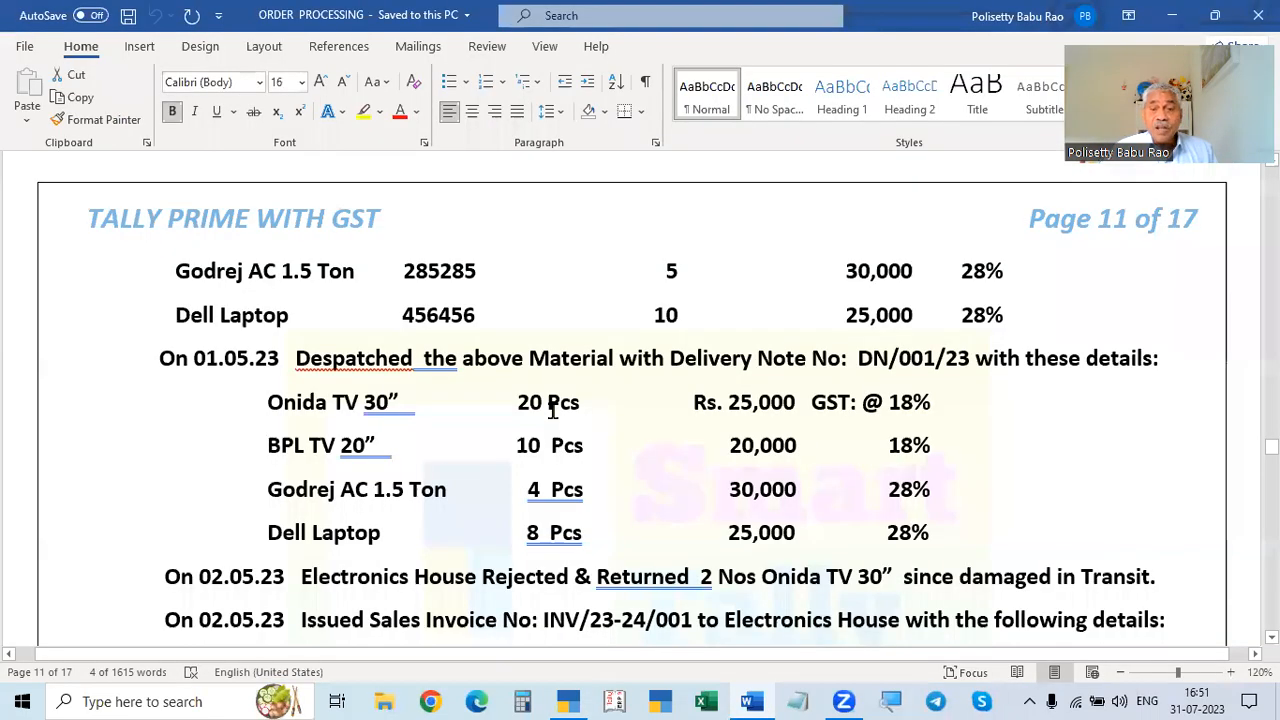
{"action": "key", "text": "alt+Tab"}
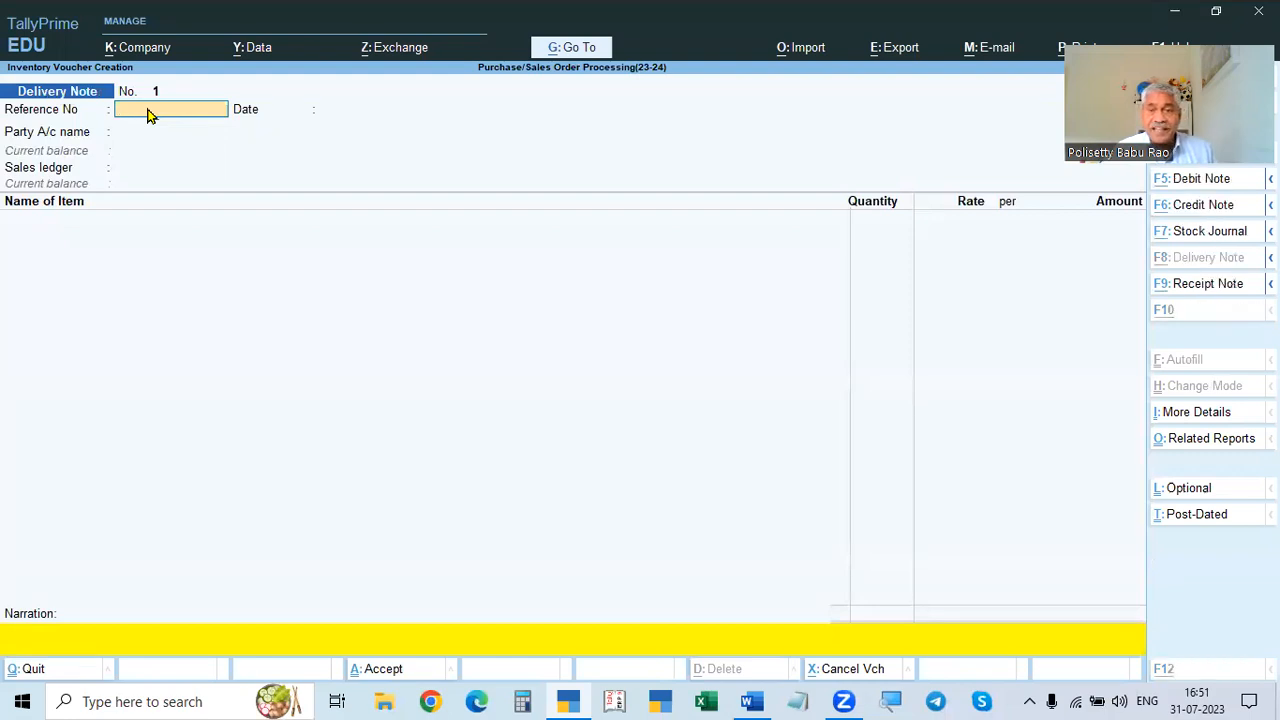
{"action": "key", "text": "alt+Tab"}
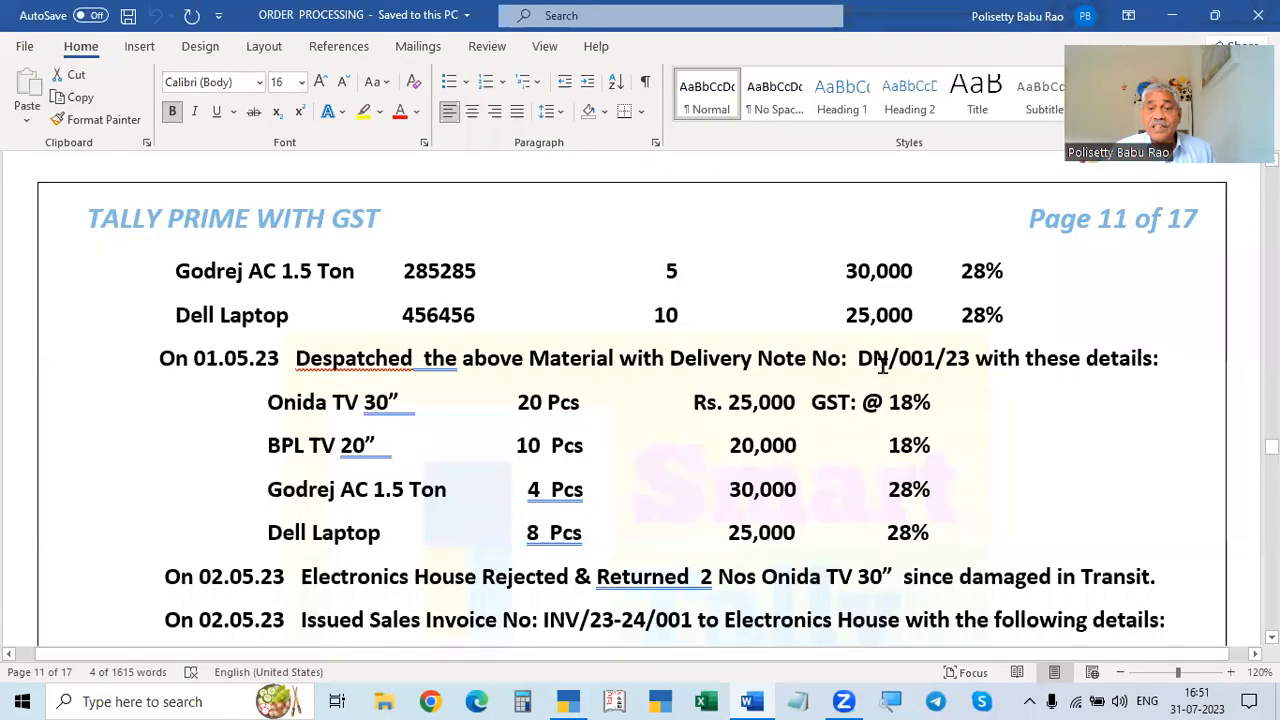
{"action": "left_click", "coordinate": [887, 360]}
{"action": "key", "text": "BackSpace"}
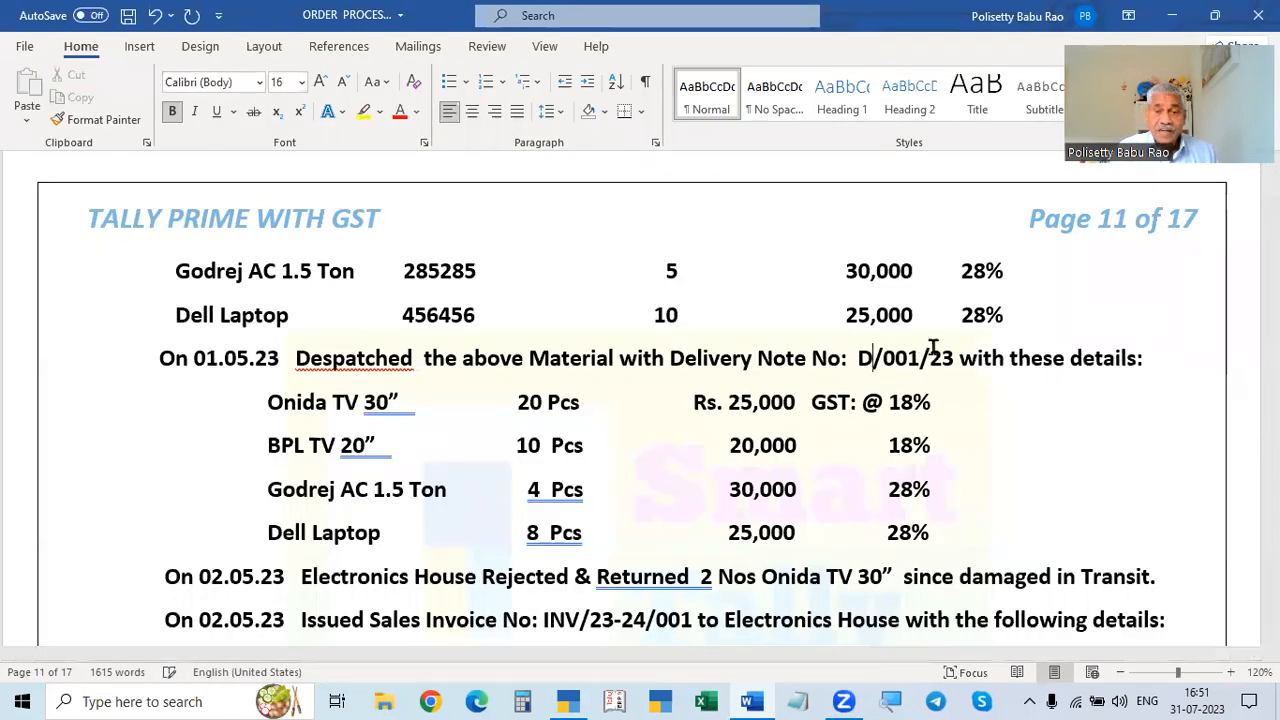
{"action": "type", "text": "C"}
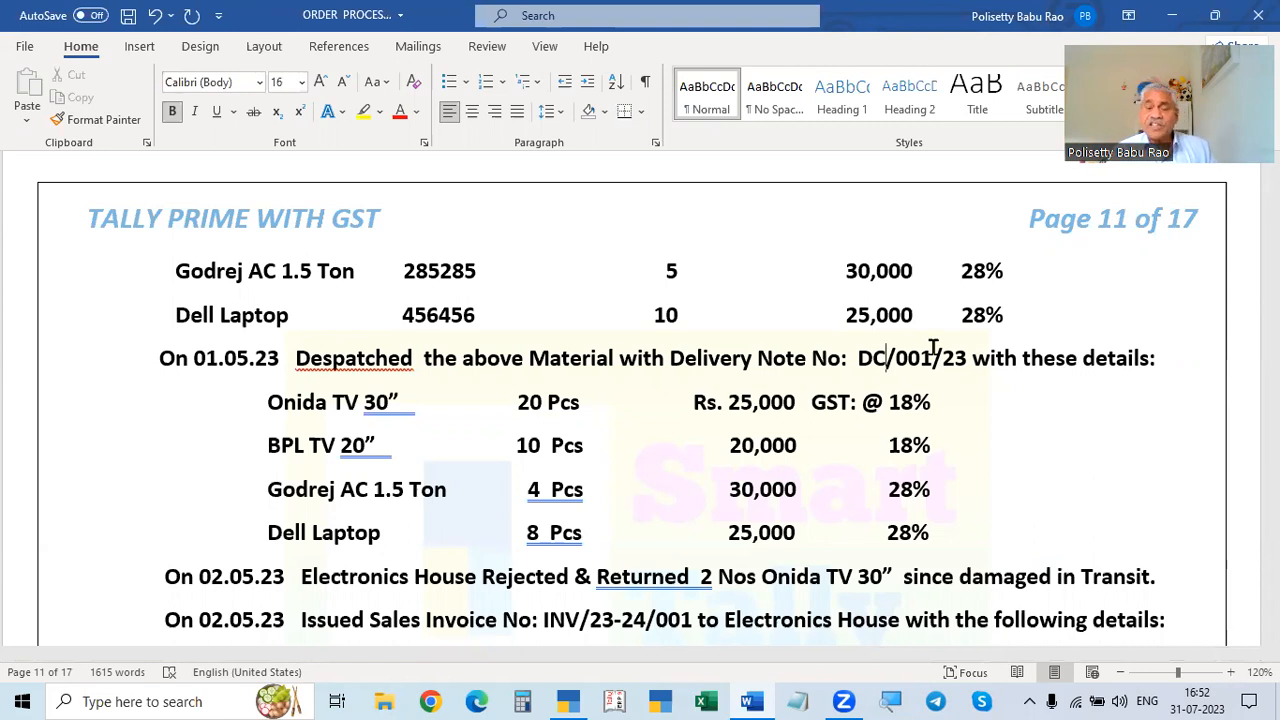
{"action": "key", "text": "alt"}
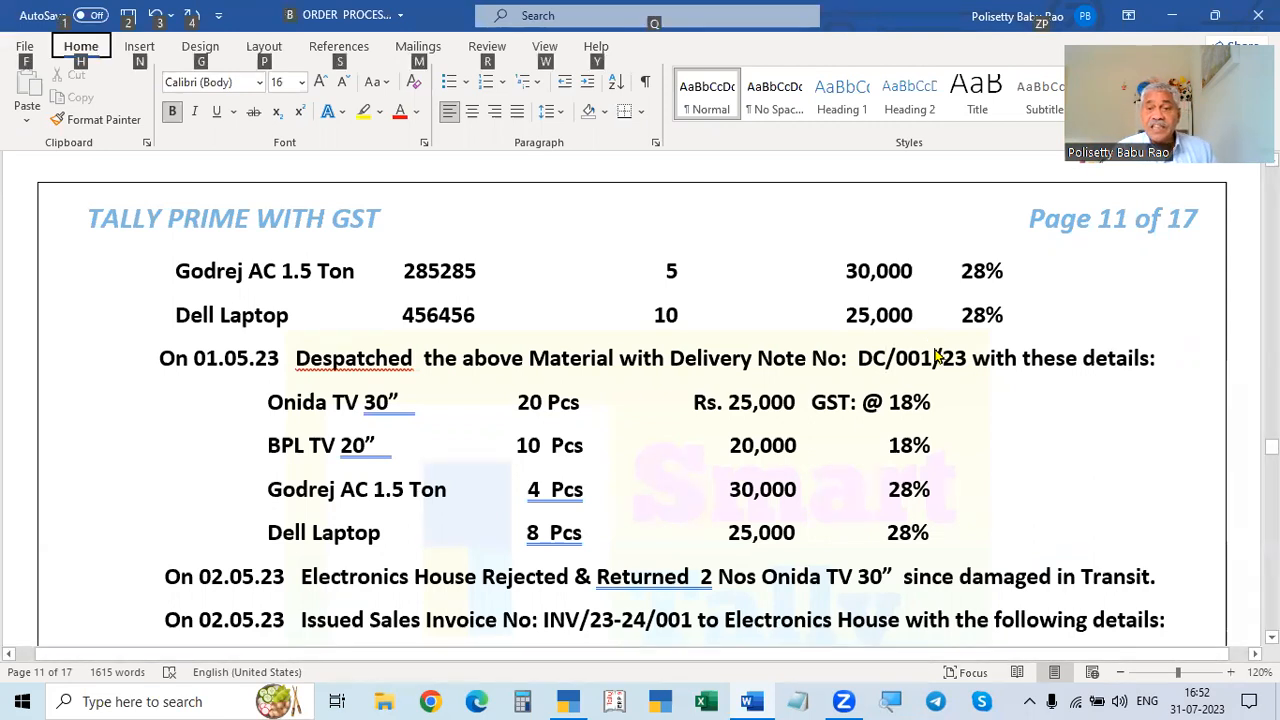
Step: Switch to TallyPrime and enter DC/001/23 as the delivery note's reference number, as given in the Word document
{"action": "key", "text": "alt+Tab"}
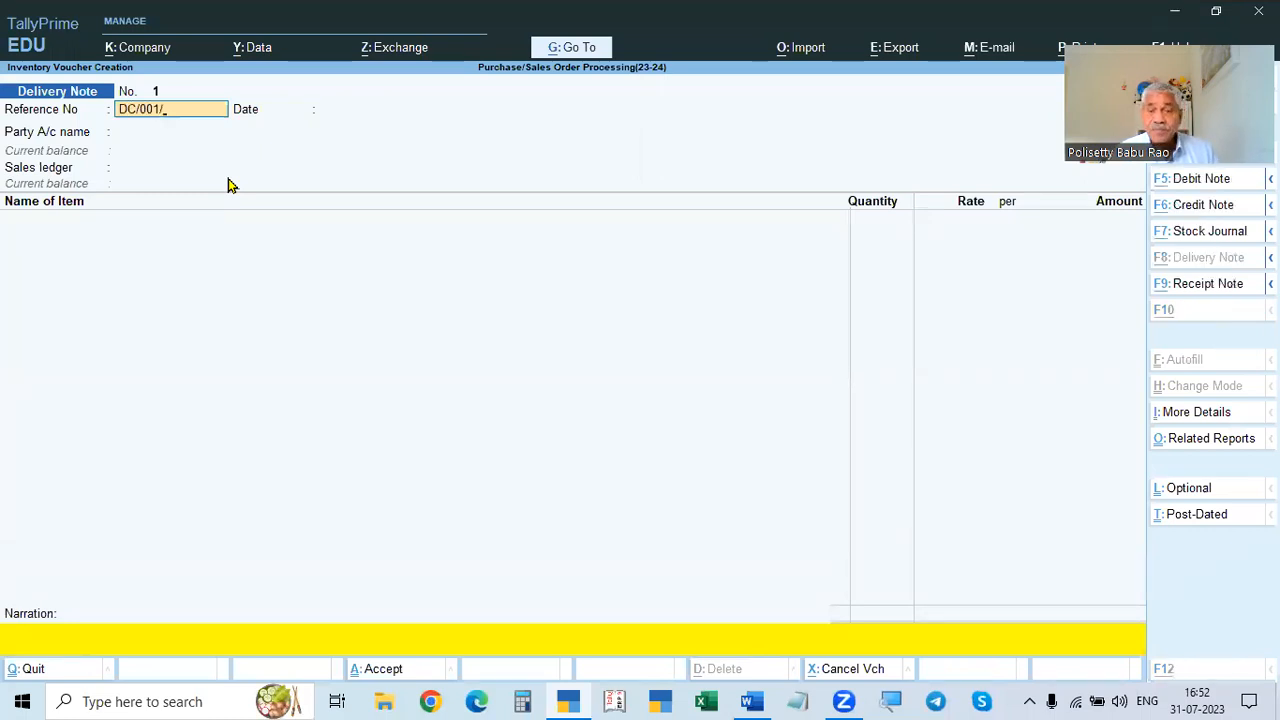
{"action": "key", "text": "alt+Tab"}
{"action": "key", "text": "alt+Tab"}
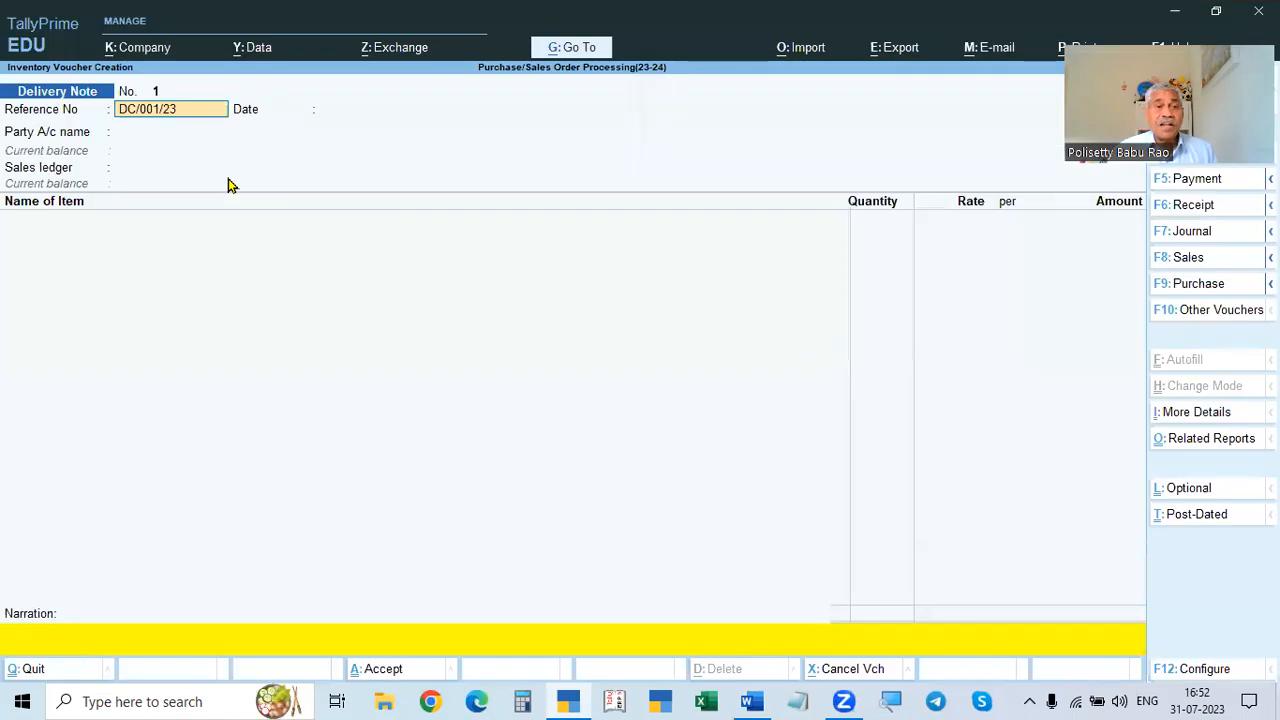
{"action": "key", "text": "Return"}
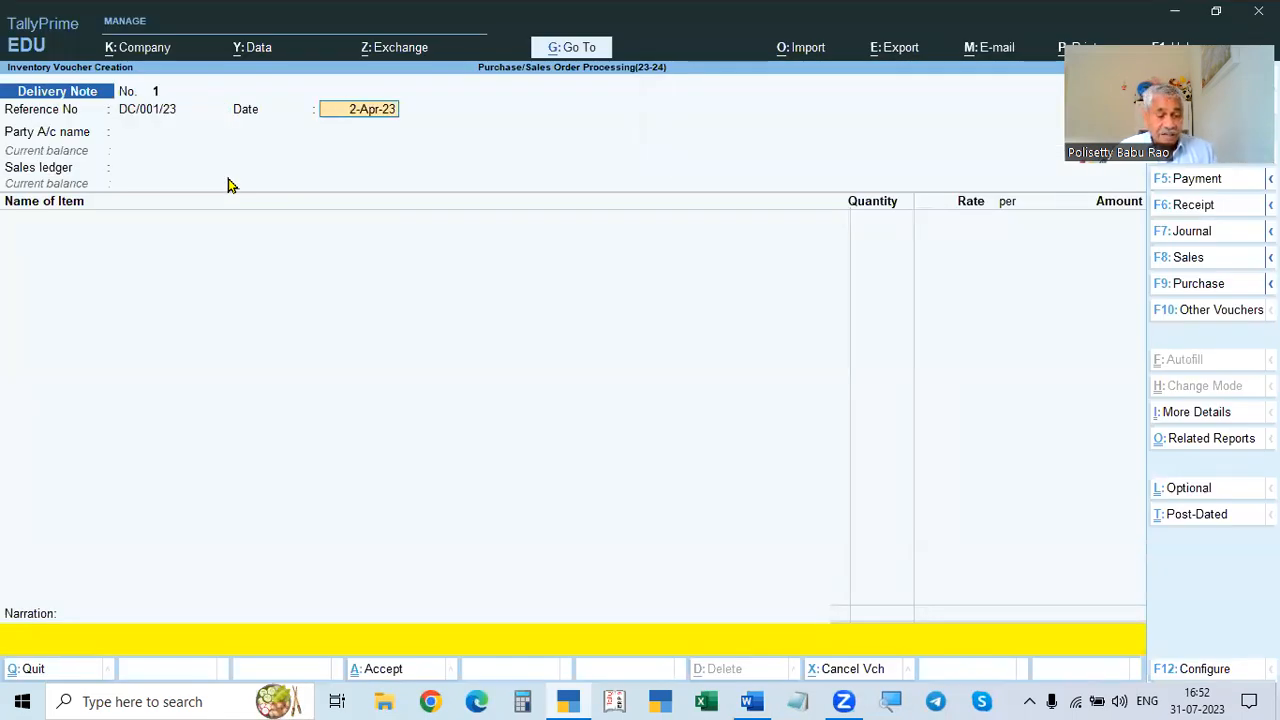
{"action": "key", "text": "F2"}
{"action": "type", "text": "2-4"}
{"action": "key", "text": "Return"}
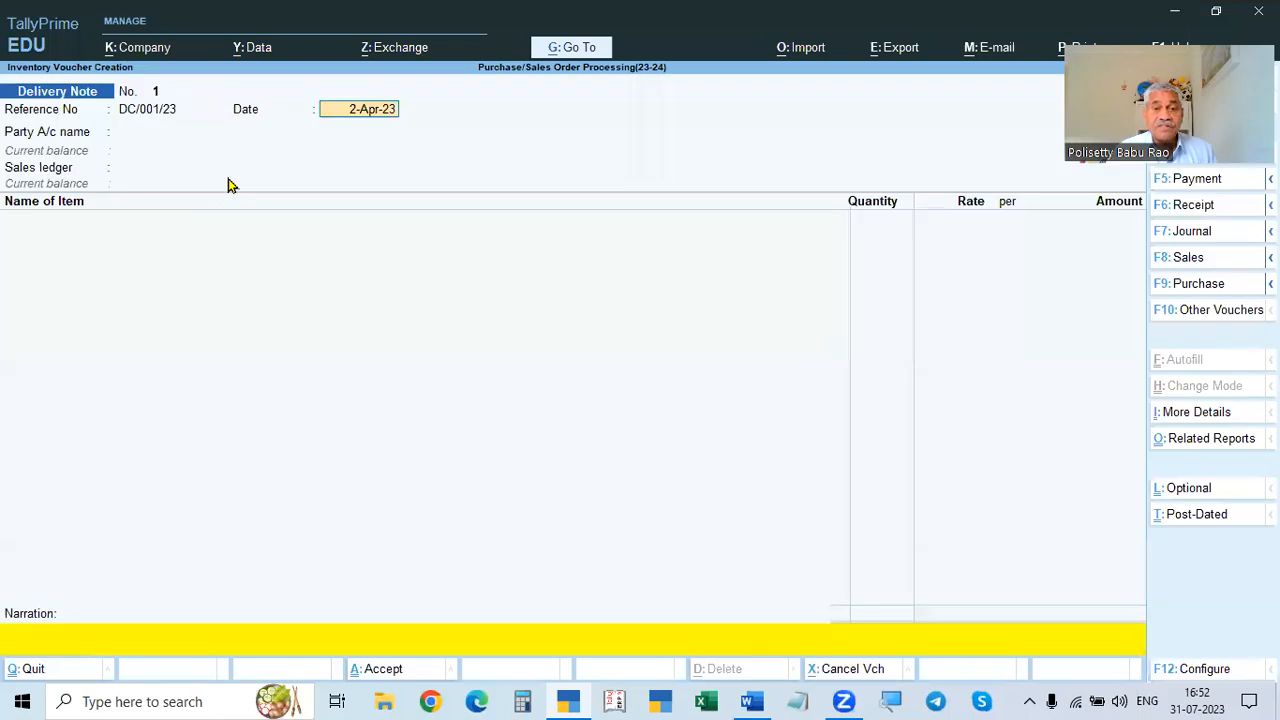
{"action": "key", "text": "F2"}
{"action": "key", "text": "BackSpace"}
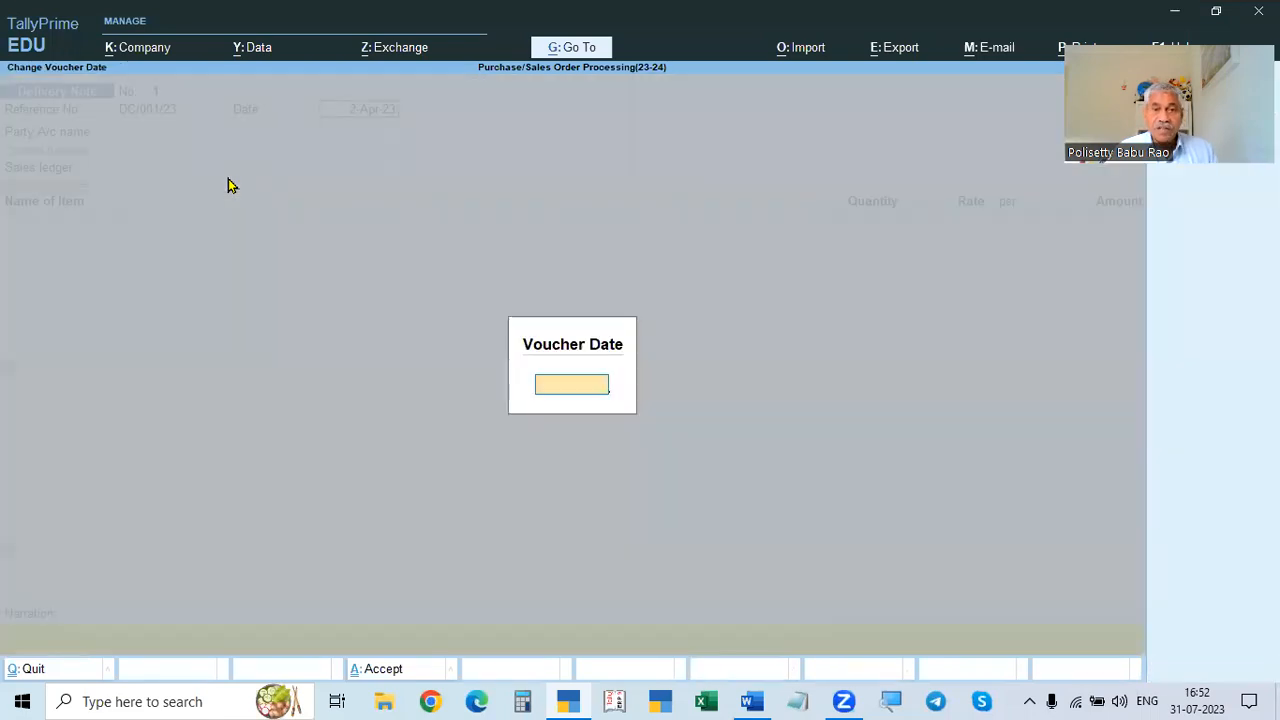
{"action": "key", "text": "Escape"}
{"action": "key", "text": "Escape"}
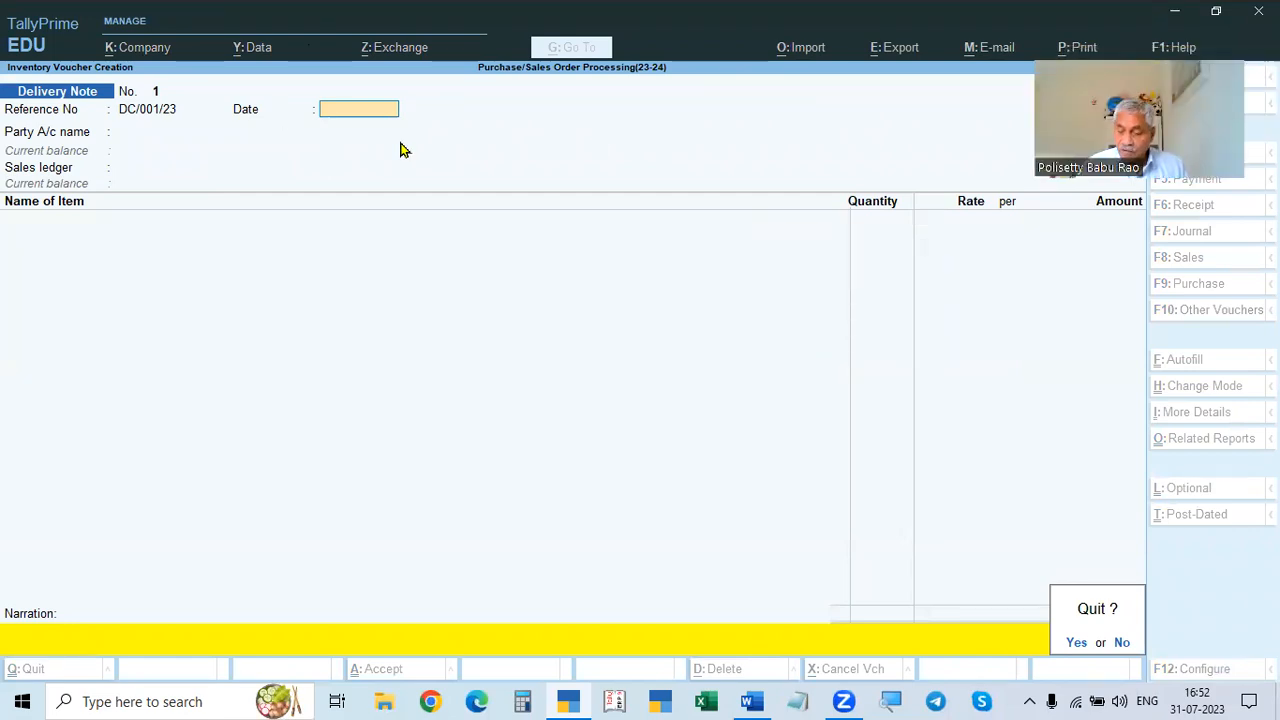
{"action": "key", "text": "n"}
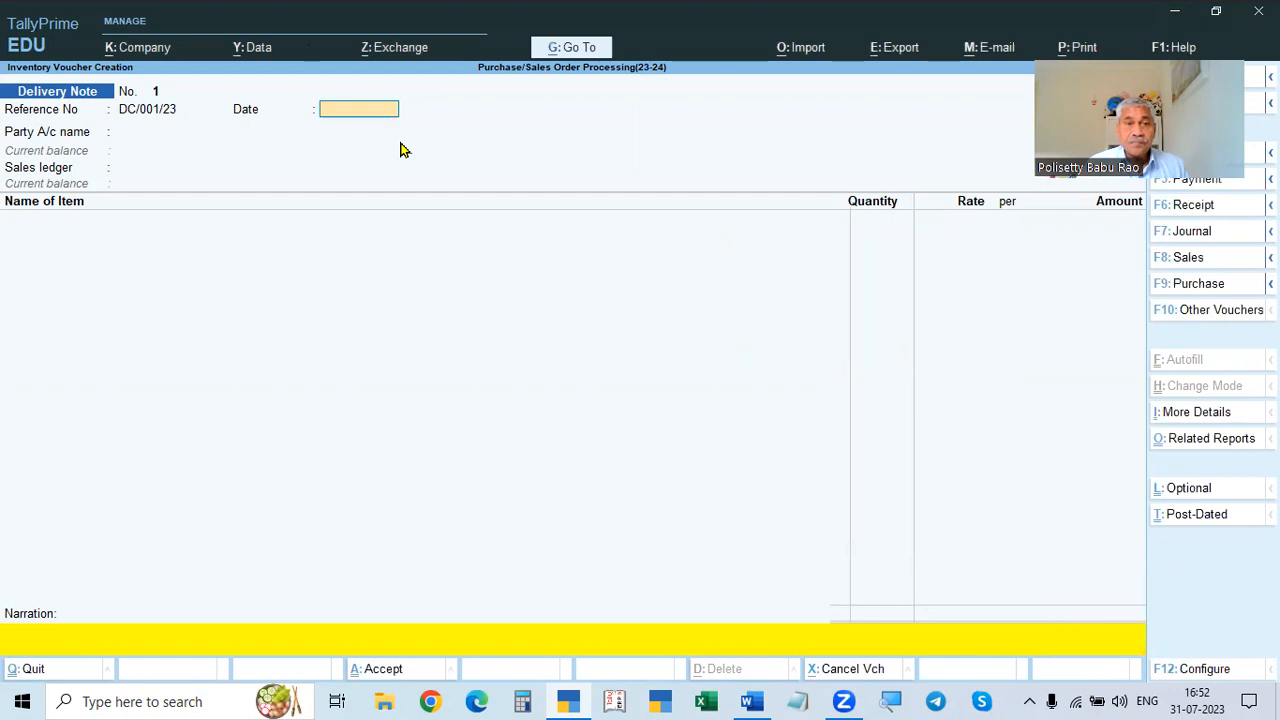
Step: Set the delivery note's reference date to 1-May-23
{"action": "left_click", "coordinate": [362, 119]}
{"action": "type", "text": "1.5"}
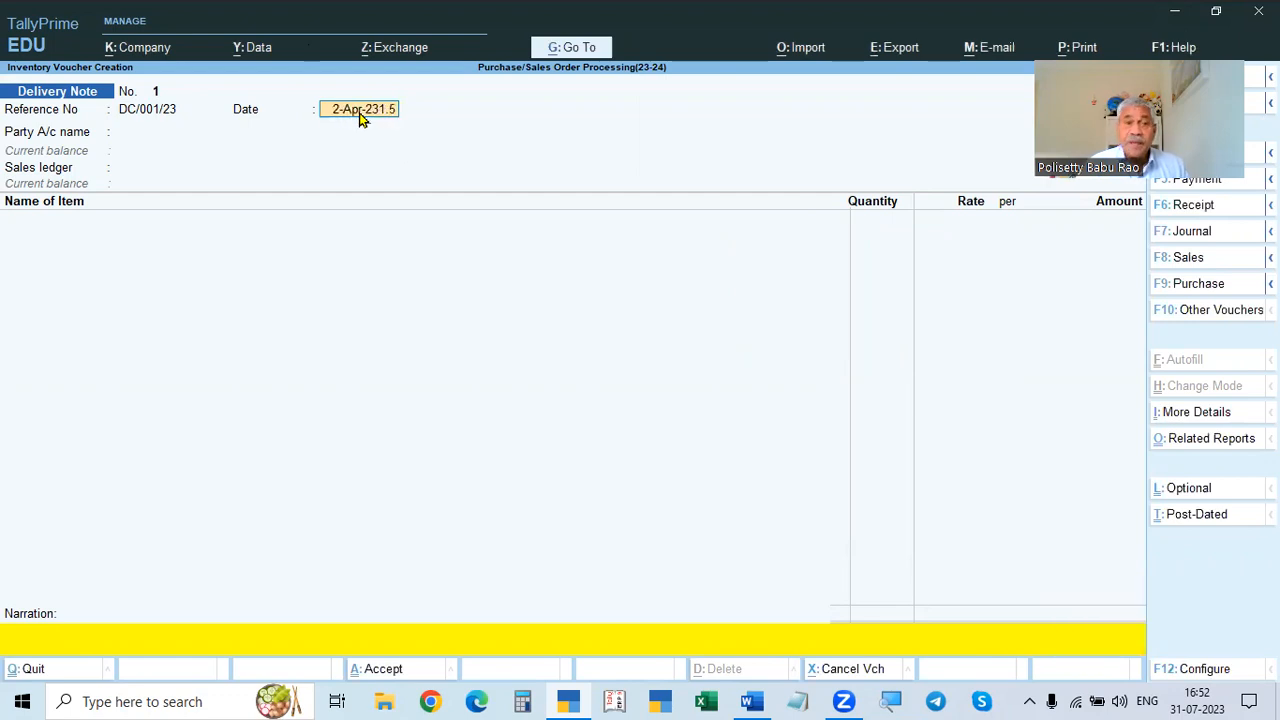
{"action": "key", "text": "Escape"}
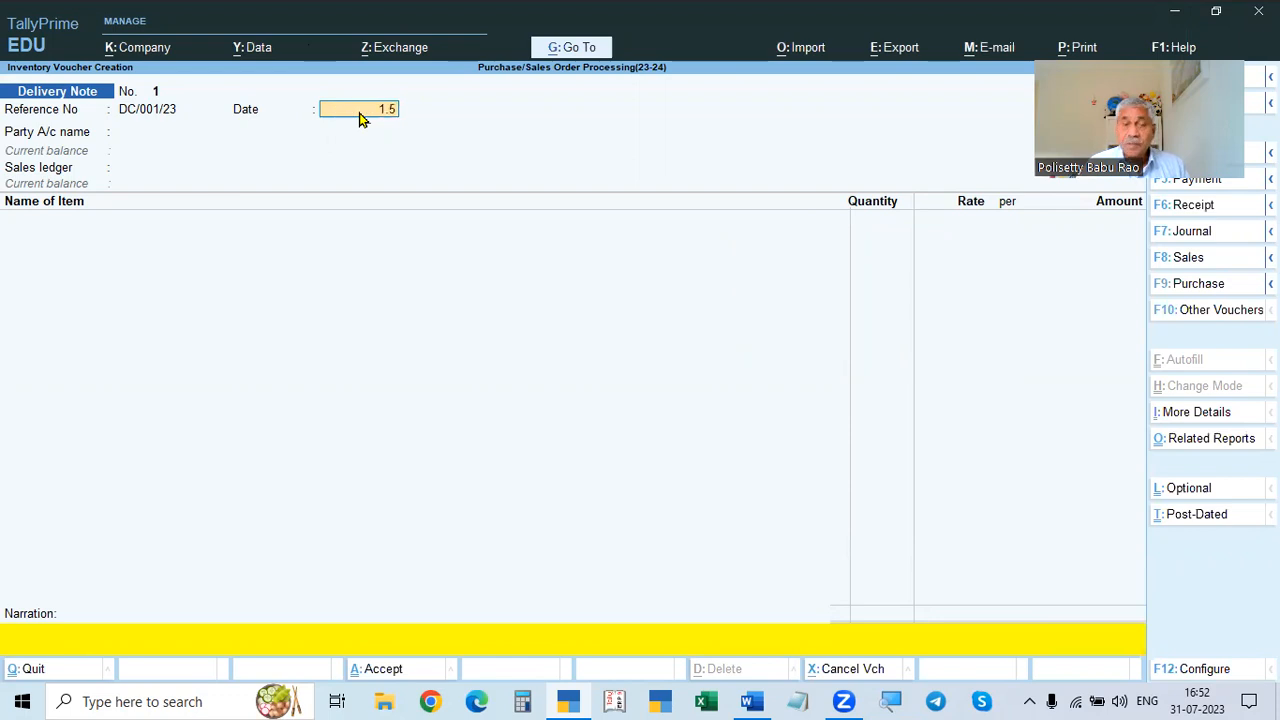
{"action": "key", "text": "Return"}
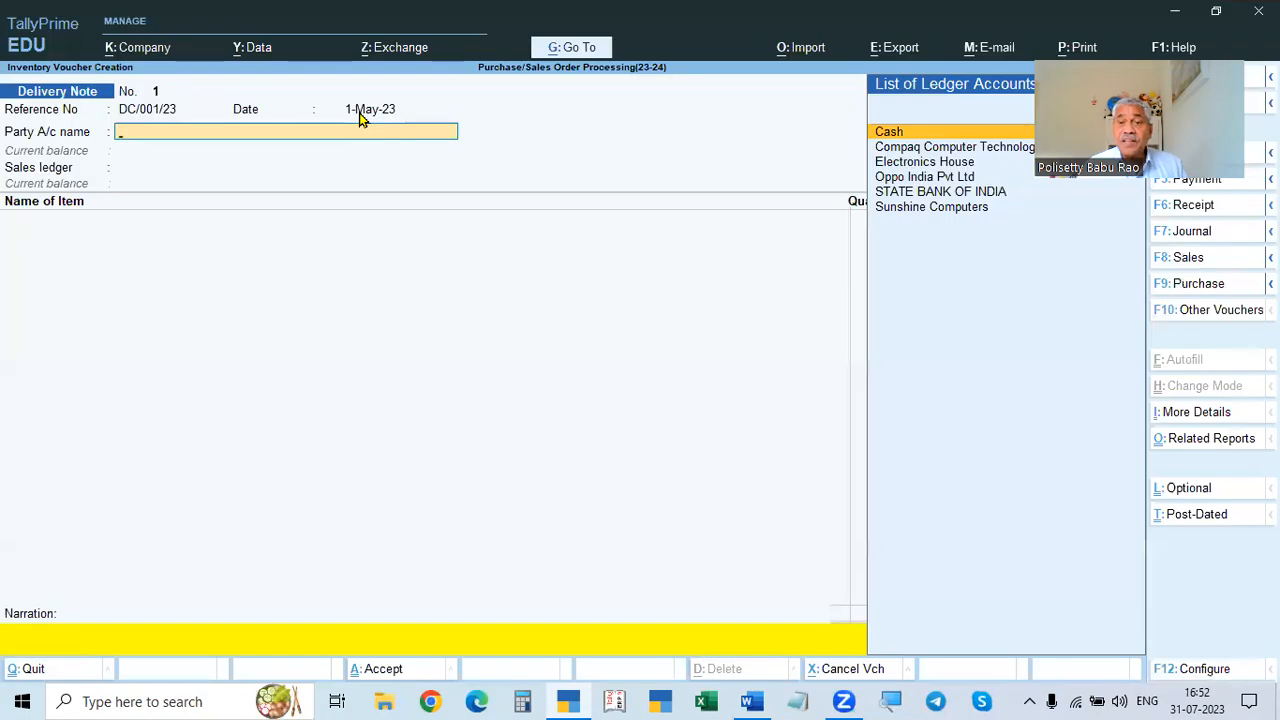
Step: Select Electronics House as the party account and link its pending sales order dated 2-Apr-23
{"action": "key", "text": "Down"}
{"action": "key", "text": "Down"}
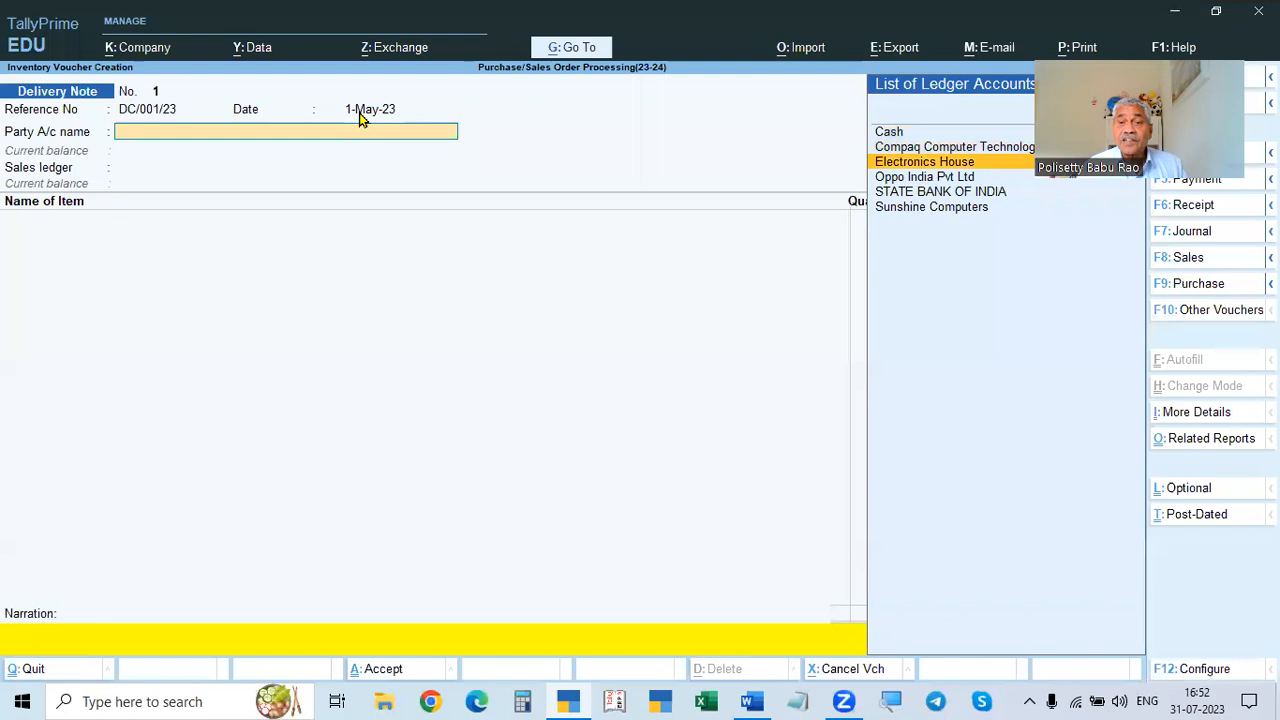
{"action": "key", "text": "Return"}
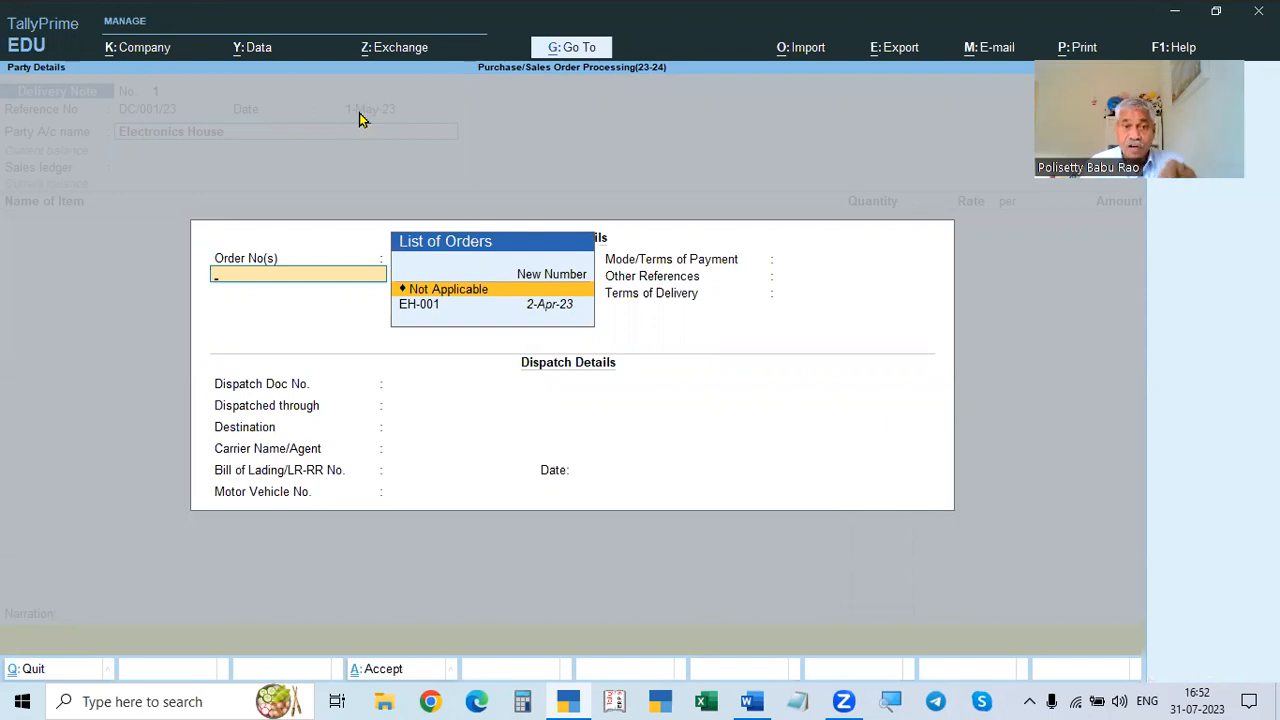
{"action": "key", "text": "Down"}
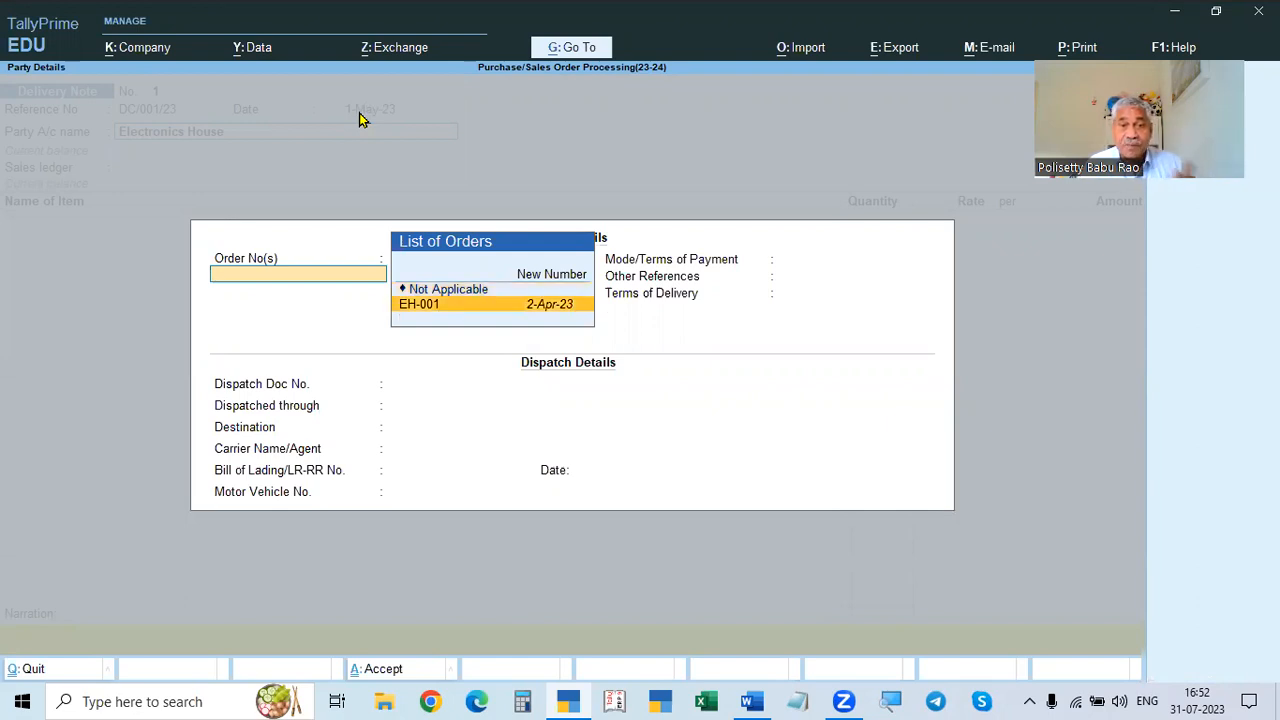
{"action": "key", "text": "Return"}
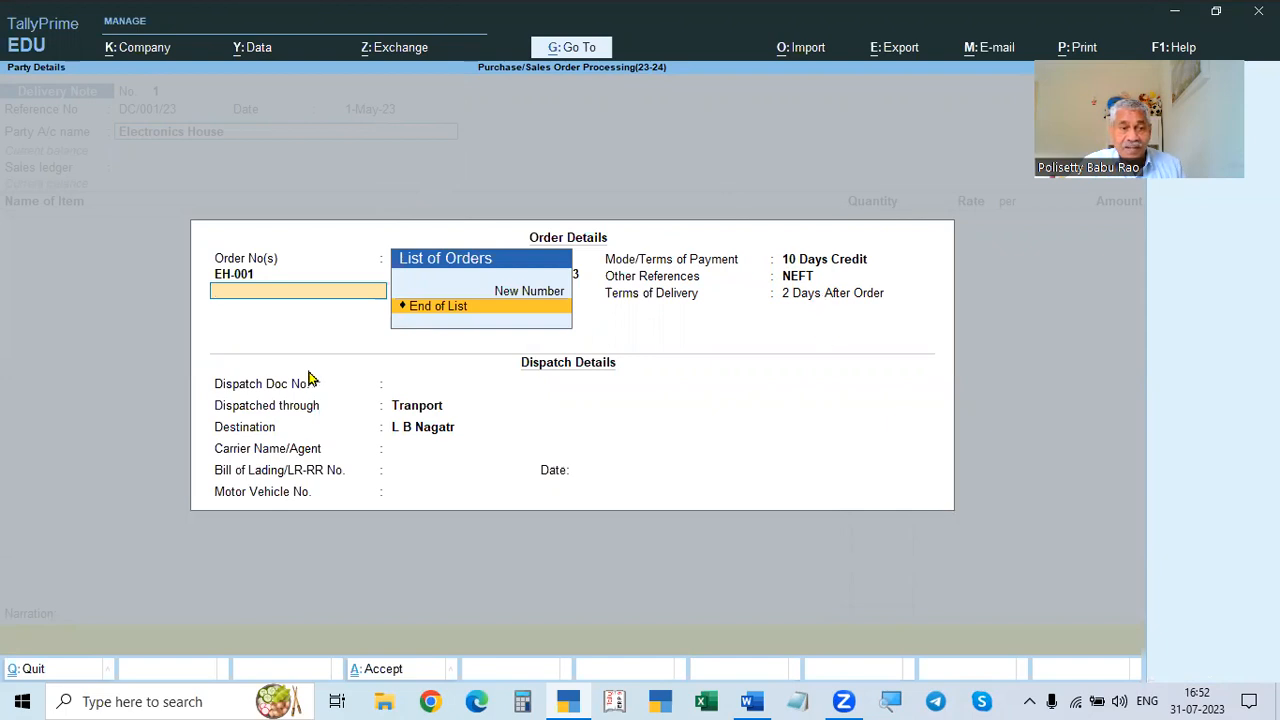
Step: End the order list with the carried-over order details and enter 2546 as the dispatch document number
{"action": "key", "text": "Return"}
{"action": "key", "text": "Return"}
{"action": "key", "text": "Return"}
{"action": "key", "text": "Return"}
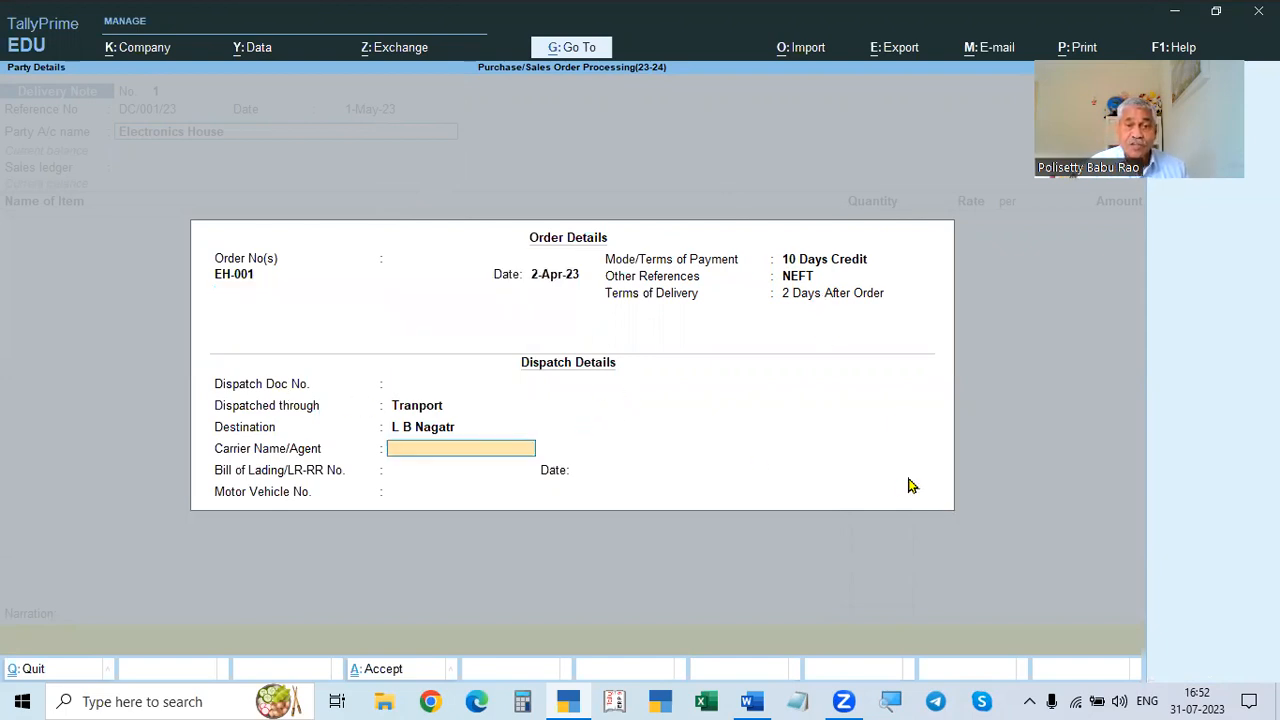
{"action": "key", "text": "Up"}
{"action": "key", "text": "Up"}
{"action": "key", "text": "Up"}
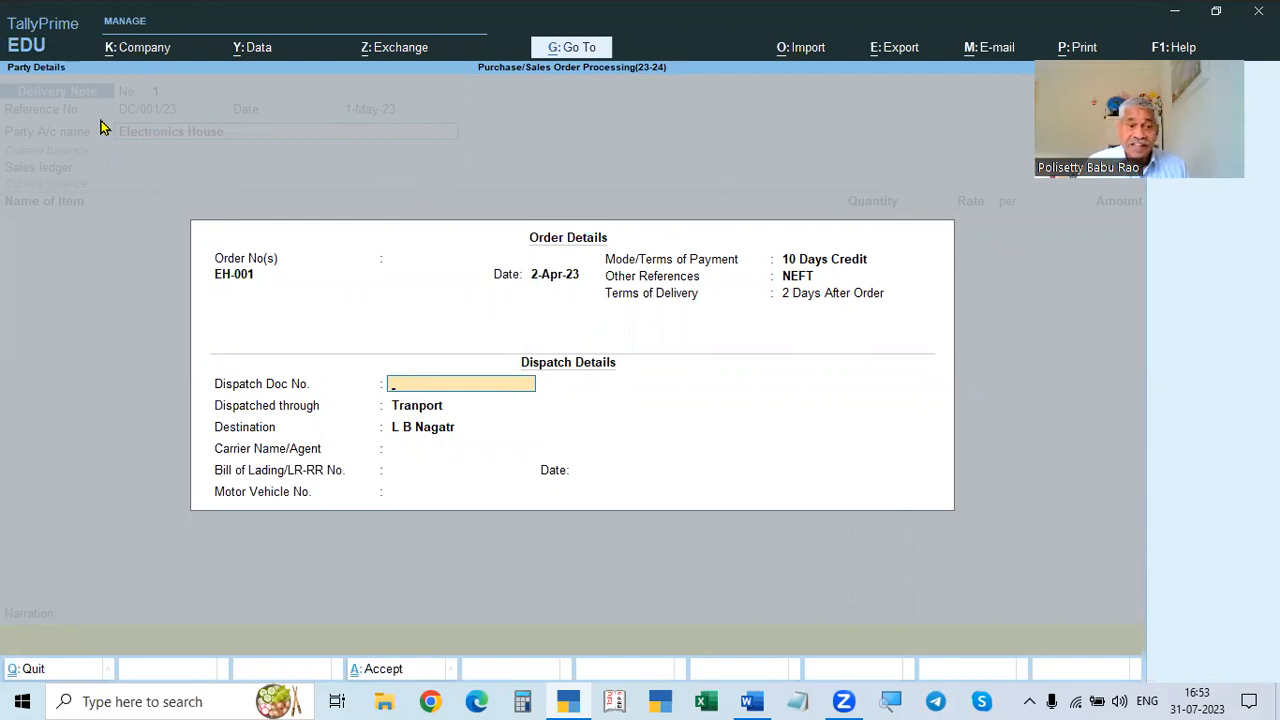
{"action": "type", "text": "2546"}
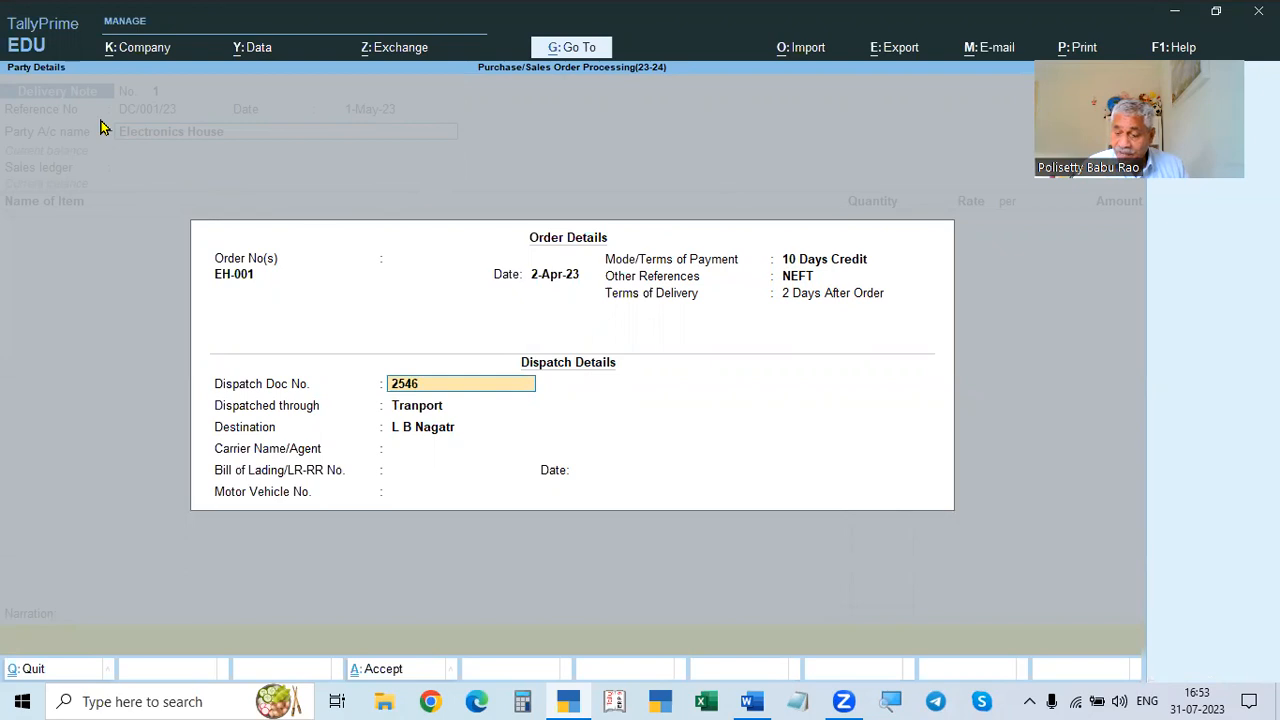
Step: Complete the dispatch document number as 25468, keep the carried-over transport and destination, and enter Navata as the carrier
{"action": "key", "text": "Return"}
{"action": "key", "text": "Return"}
{"action": "key", "text": "Return"}
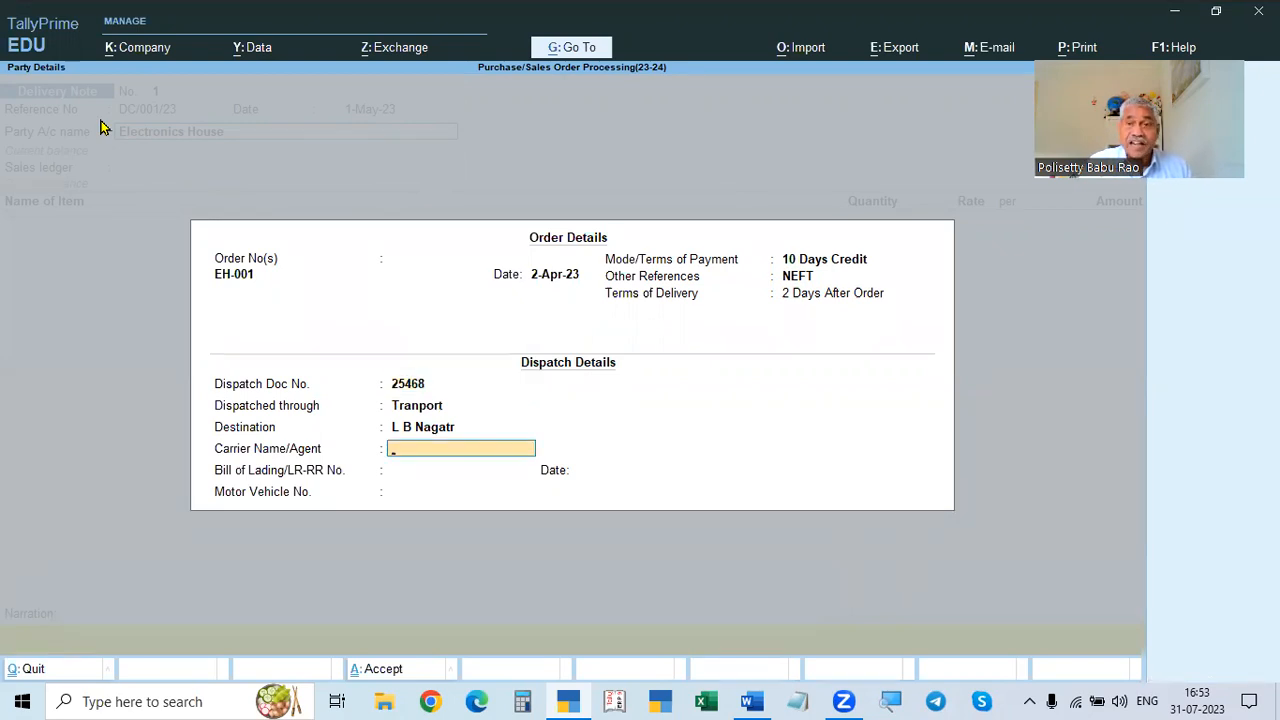
{"action": "type", "text": "Navata"}
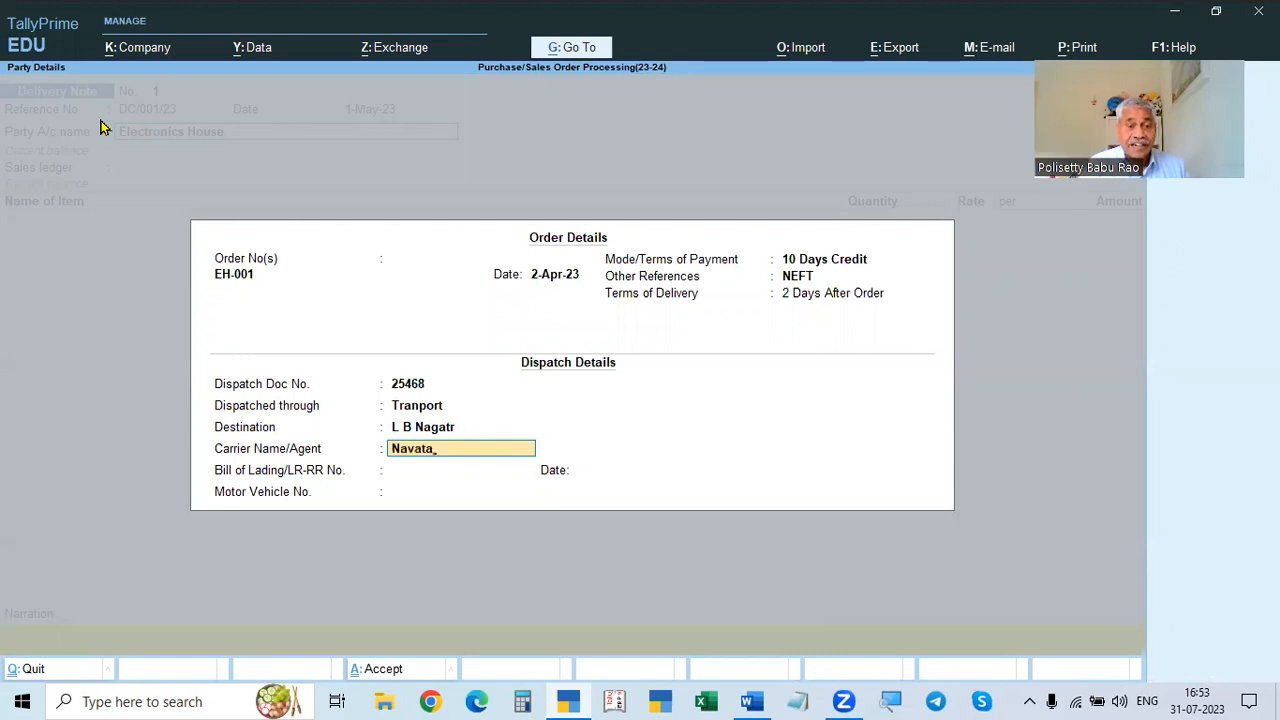
Step: Enter 568457 as the bill of lading number and date it 1-May-23
{"action": "key", "text": "Return"}
{"action": "type", "text": "5684"}
{"action": "key", "text": "Return"}
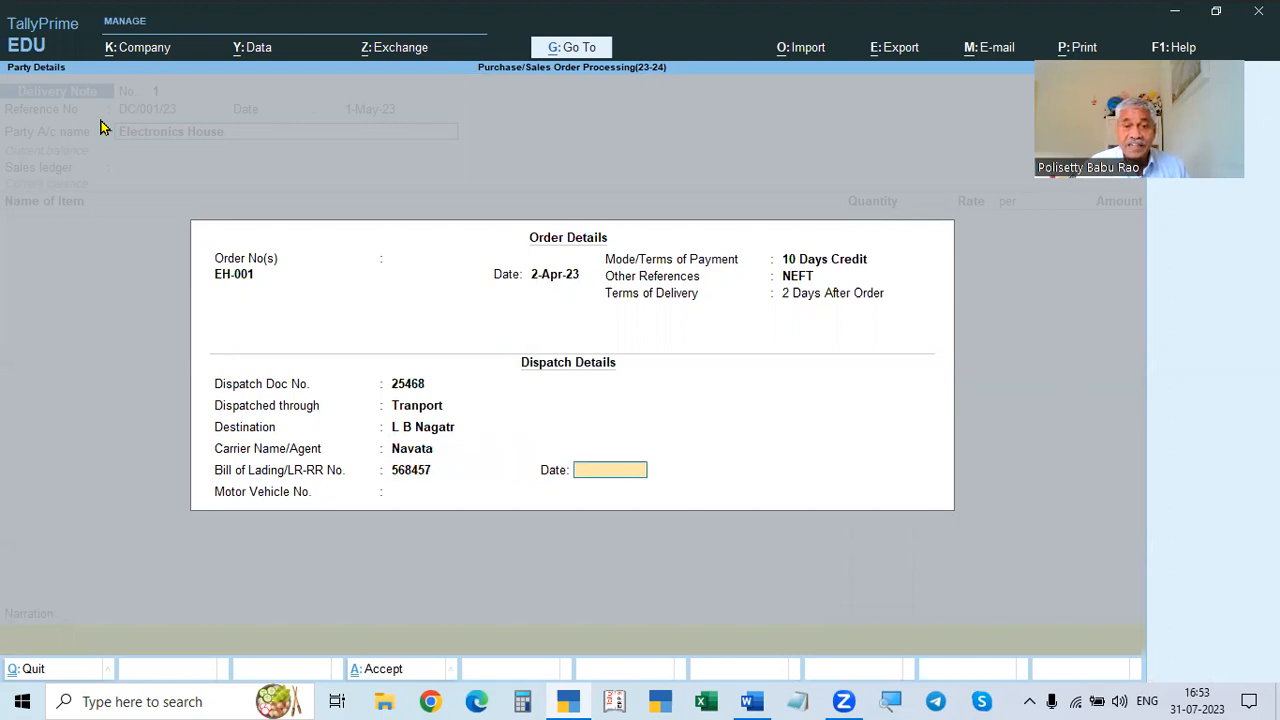
{"action": "type", "text": "1.5"}
{"action": "key", "text": "Return"}
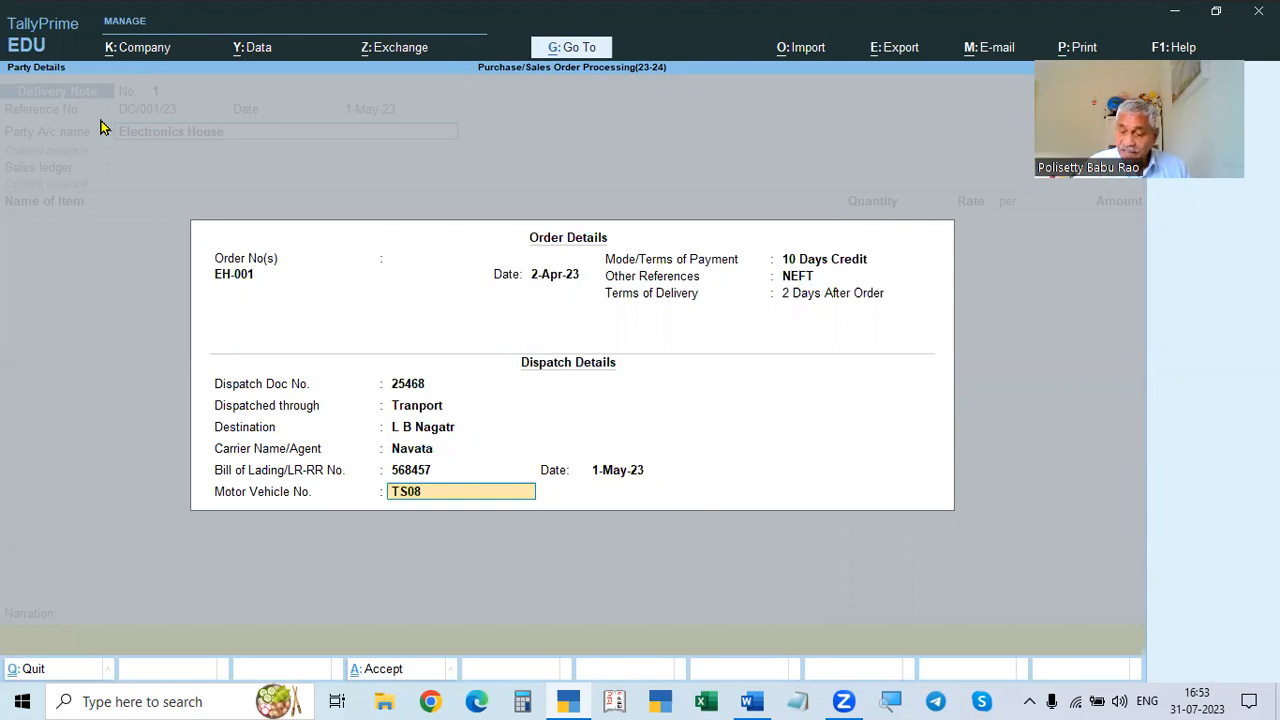
{"action": "type", "text": "TS08-5462"}
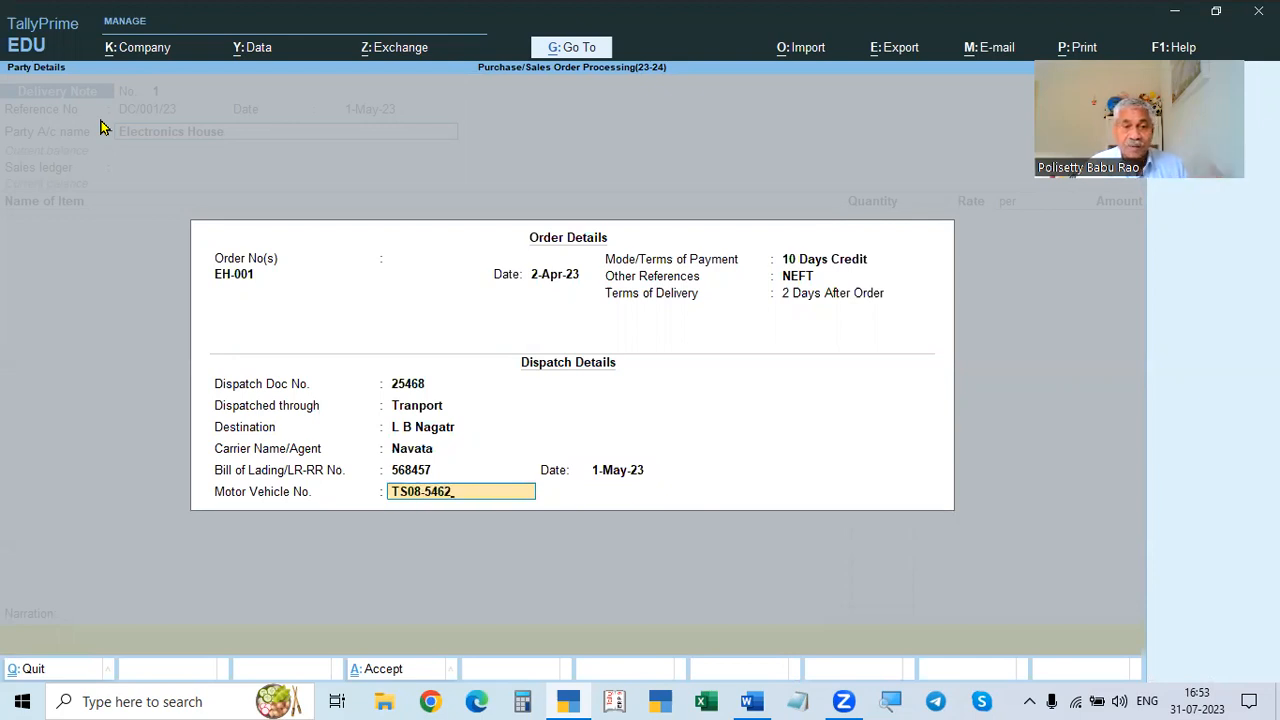
{"action": "key", "text": "Return"}
{"action": "key", "text": "ctrl+a"}
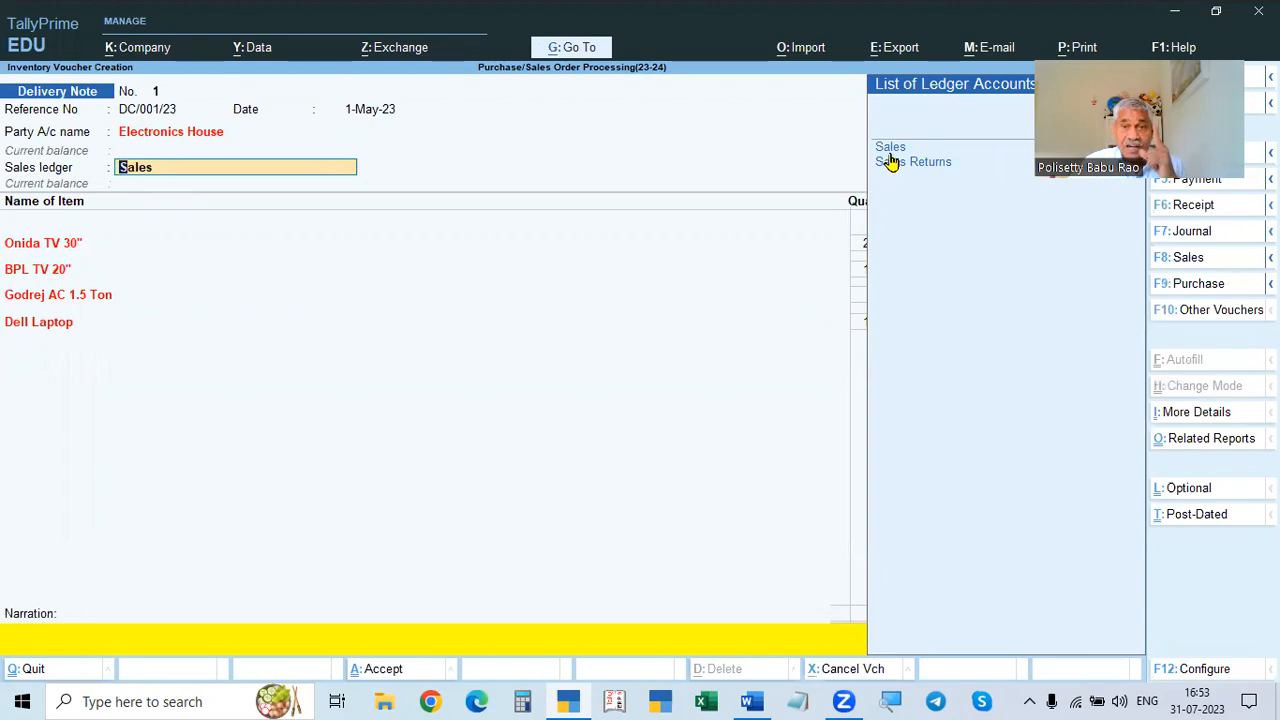
{"action": "key", "text": "Return"}
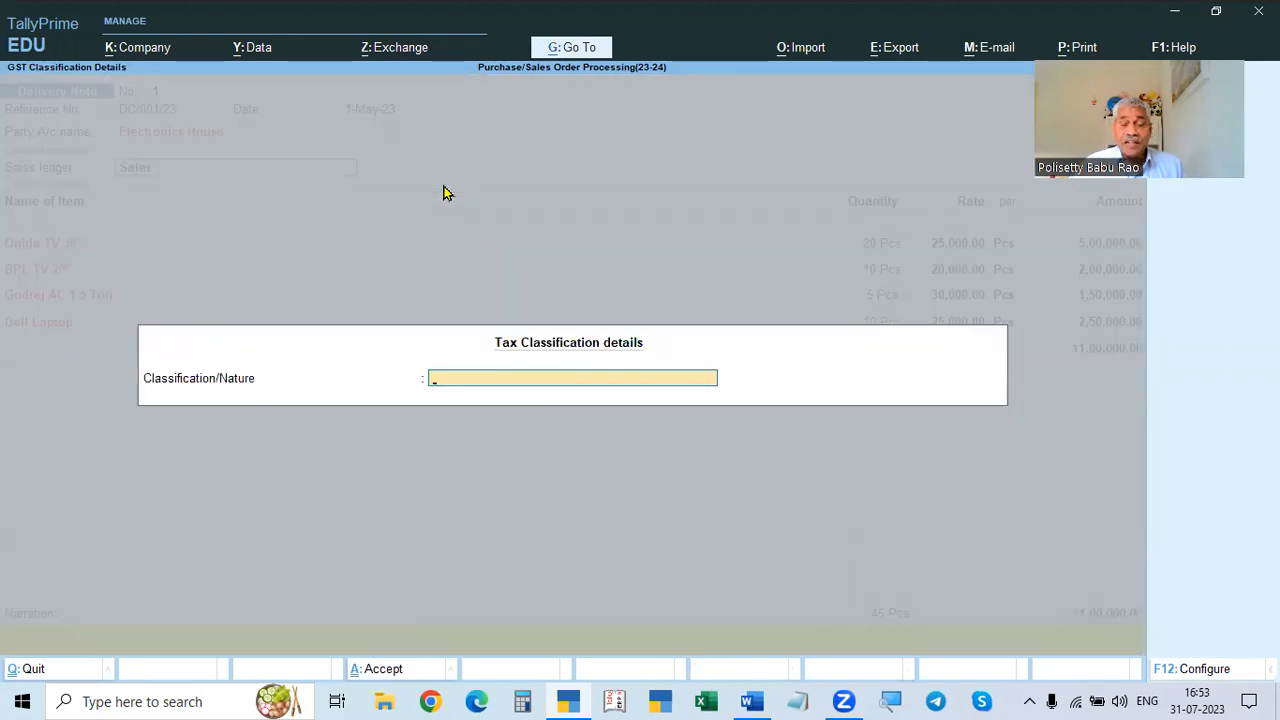
{"action": "key", "text": "Return"}
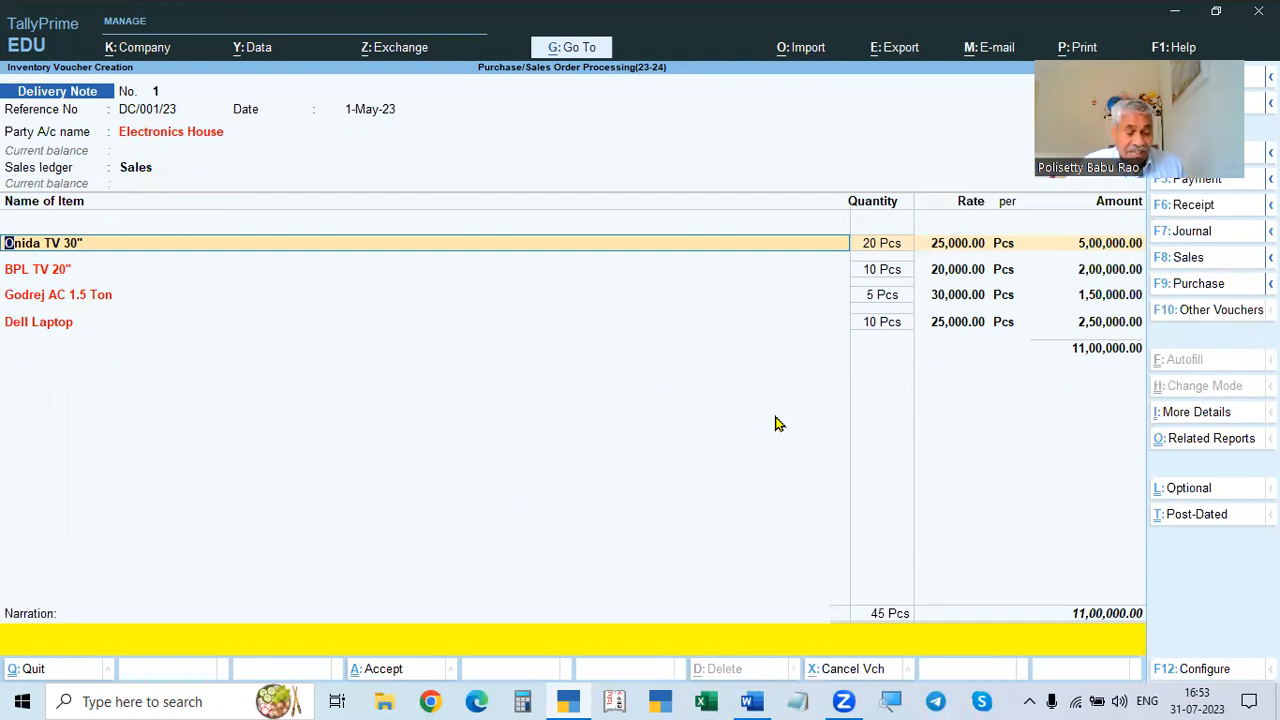
Step: Switch to the Word document and compare the ordered quantities with those despatched on 01.05.23, returning to TallyPrime
{"action": "key", "text": "alt+Tab"}
{"action": "scroll", "coordinate": [773, 413], "scroll_direction": "up", "scroll_amount": 5}
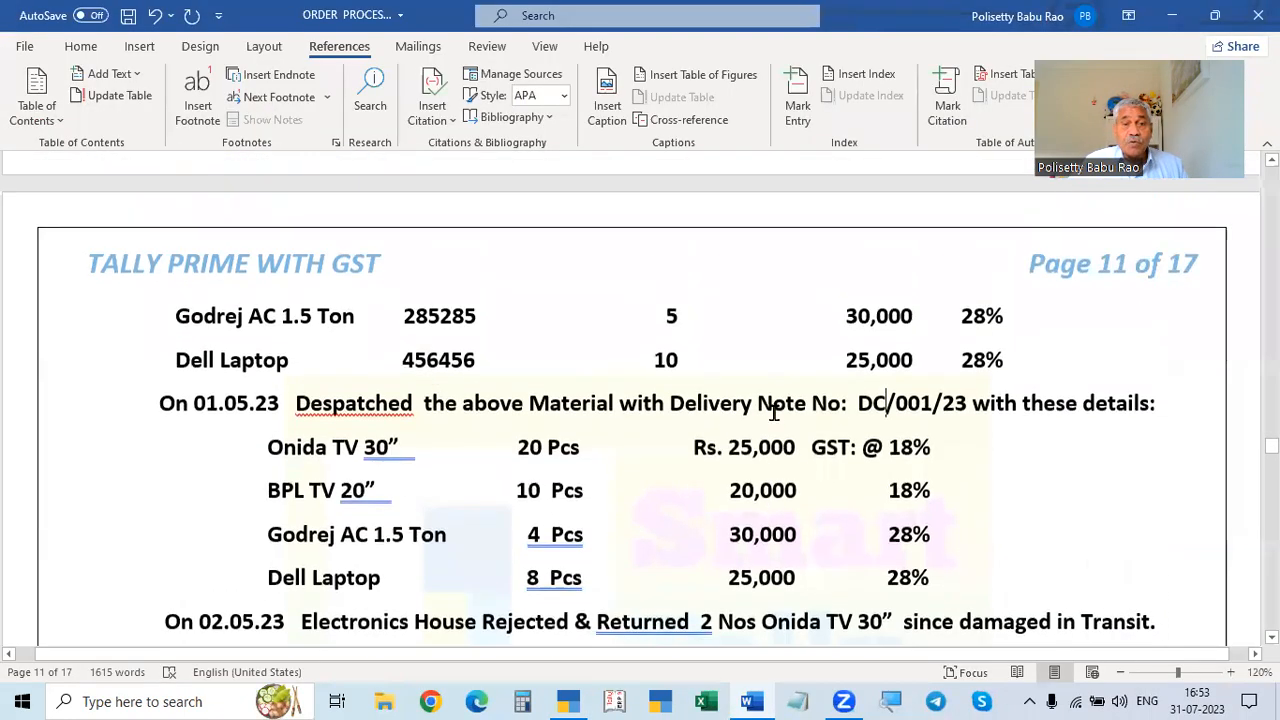
{"action": "scroll", "coordinate": [626, 569], "scroll_direction": "down", "scroll_amount": 1}
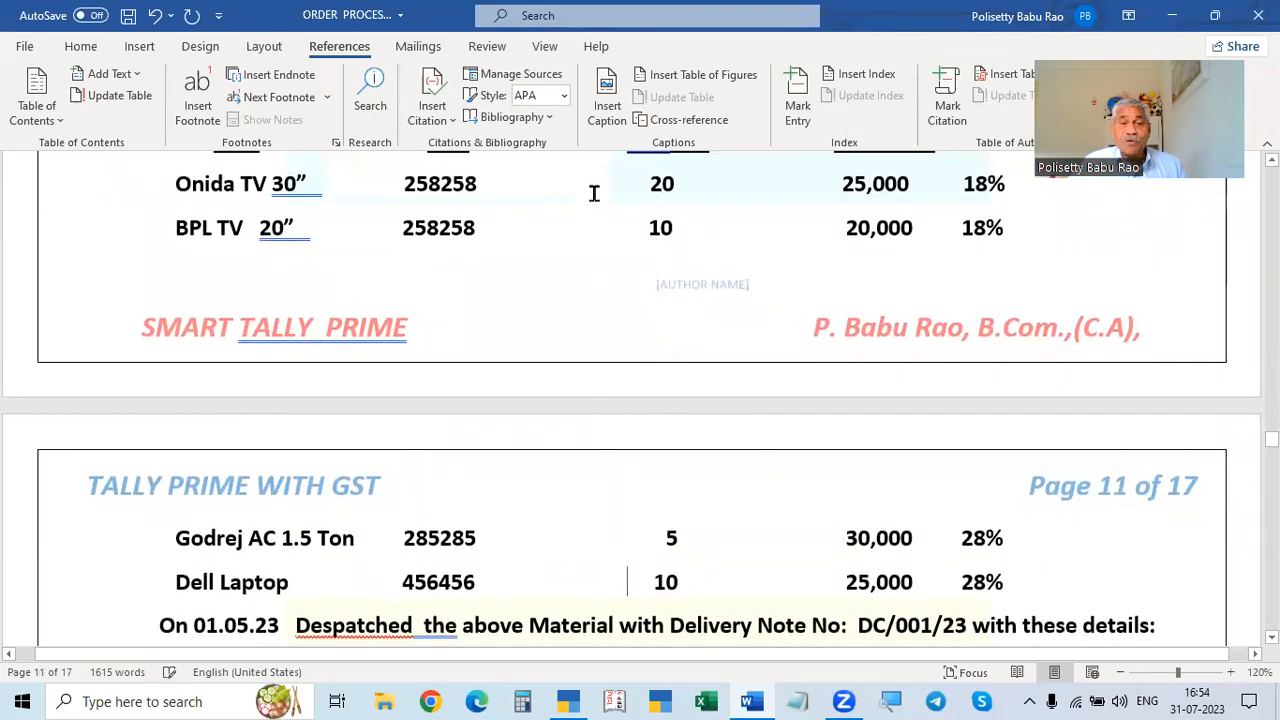
{"action": "scroll", "coordinate": [748, 570], "scroll_direction": "down", "scroll_amount": 5}
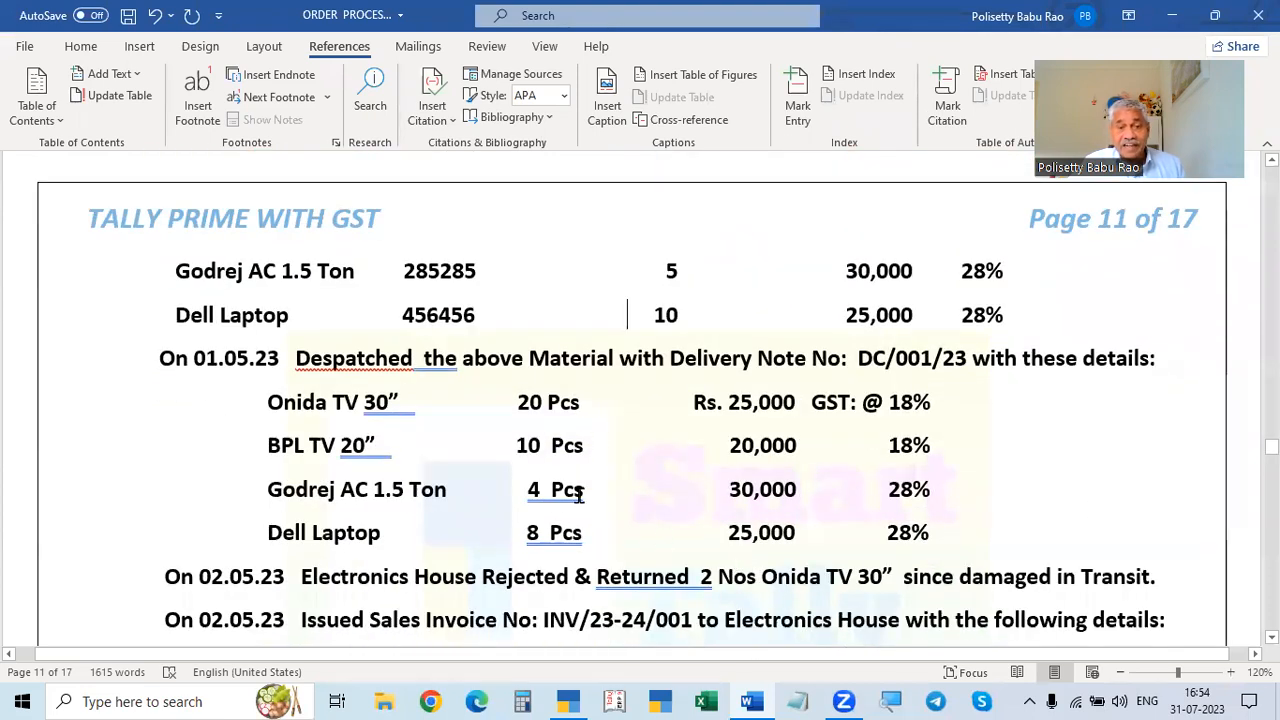
{"action": "scroll", "coordinate": [648, 485], "scroll_direction": "up", "scroll_amount": 3}
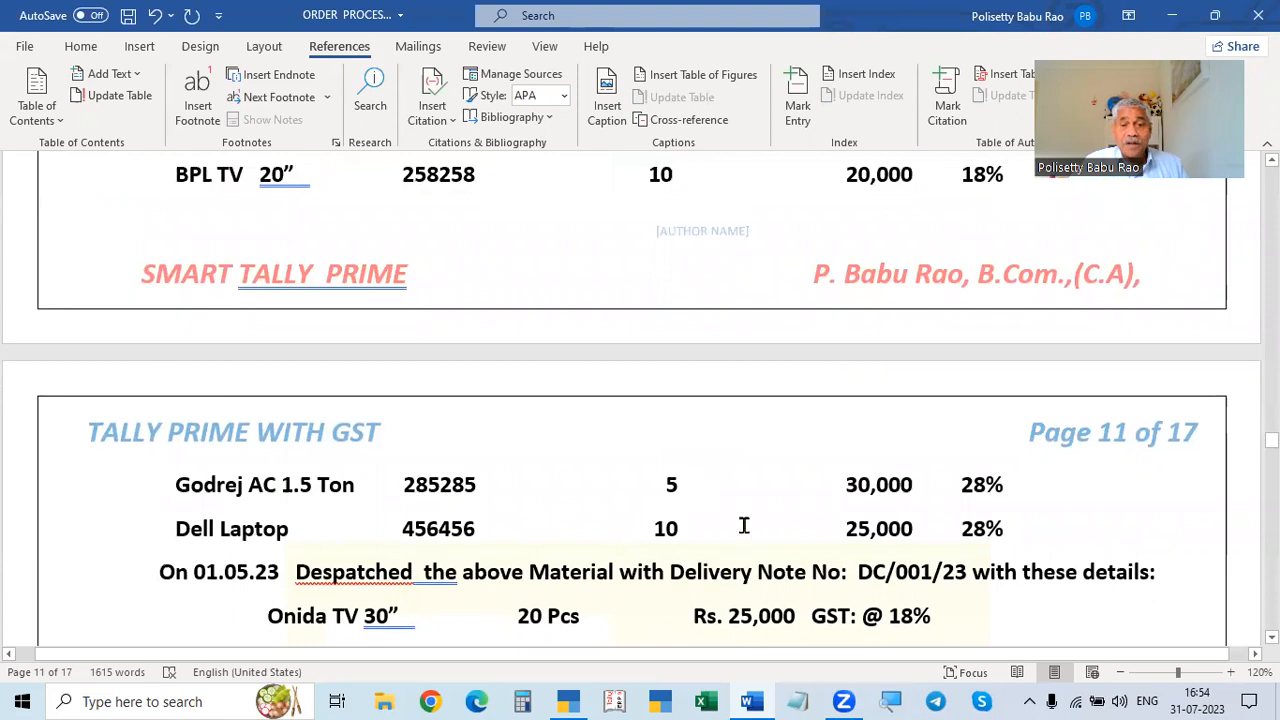
{"action": "scroll", "coordinate": [742, 528], "scroll_direction": "down", "scroll_amount": 3}
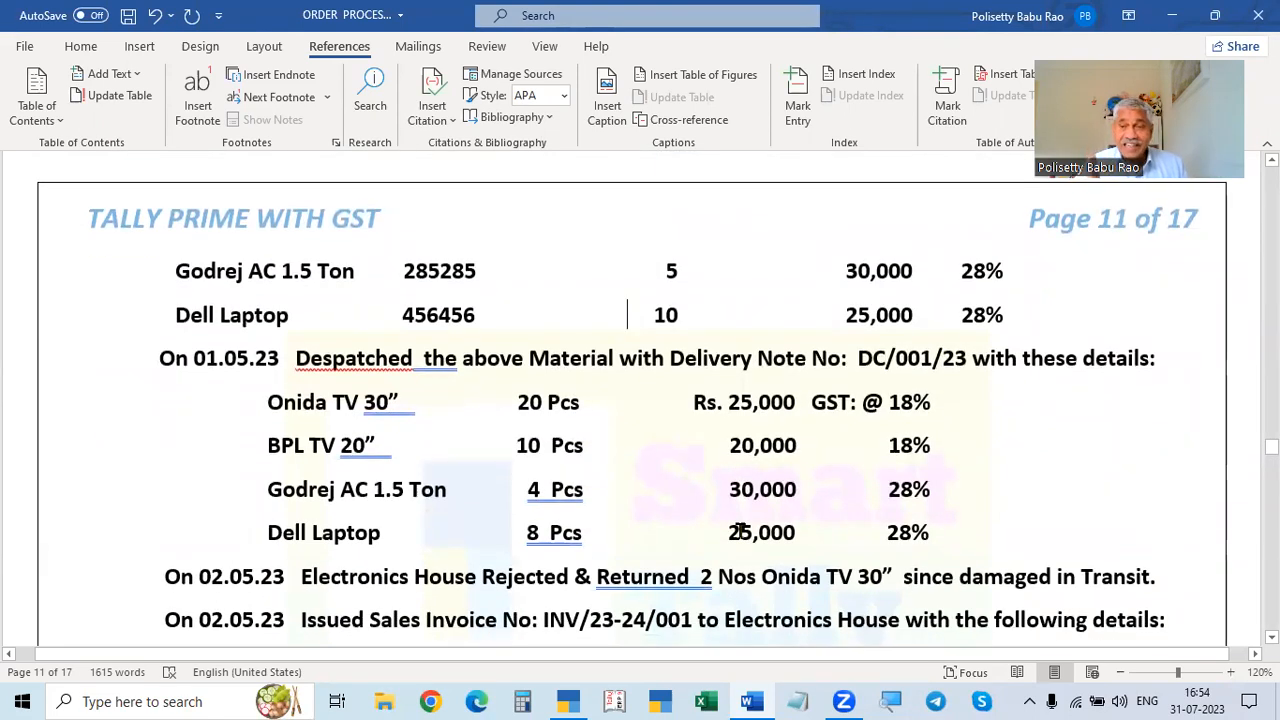
{"action": "key", "text": "alt+Tab"}
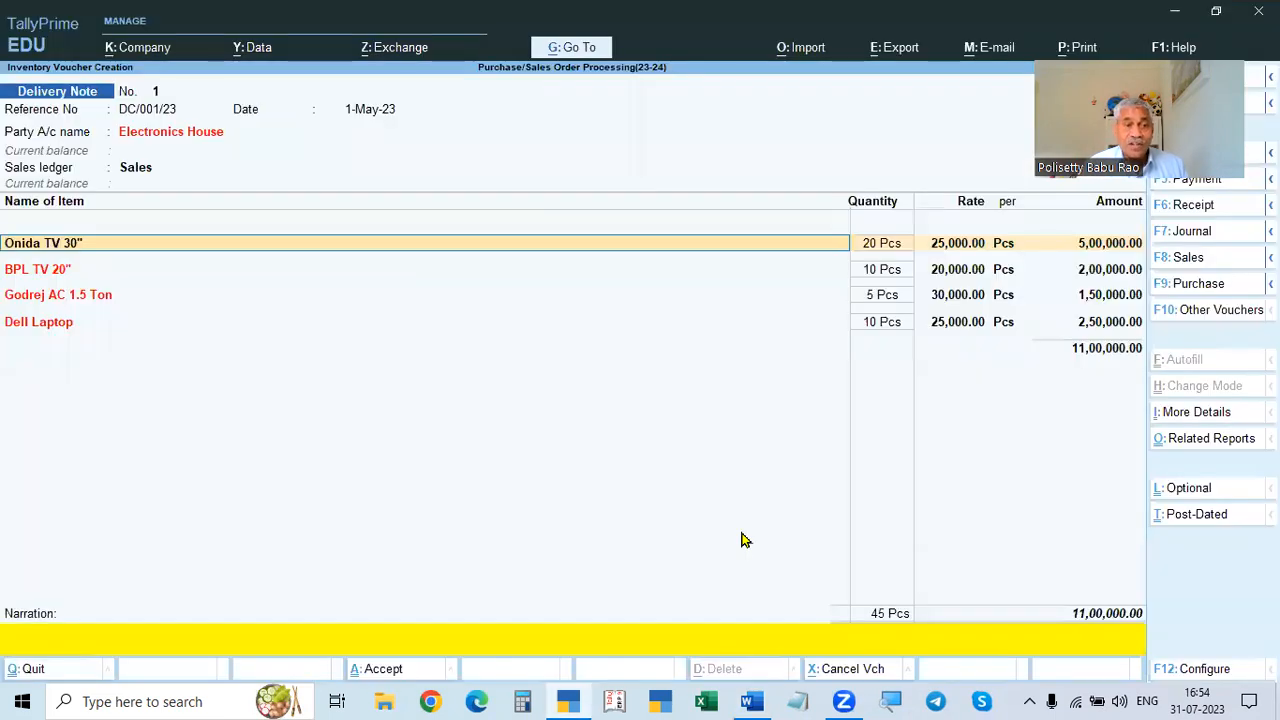
Step: Allocate the 20 Pcs of Onida TV 30" to tracking number DC/001/23 and its linked sales order at 25,000
{"action": "key", "text": "Return"}
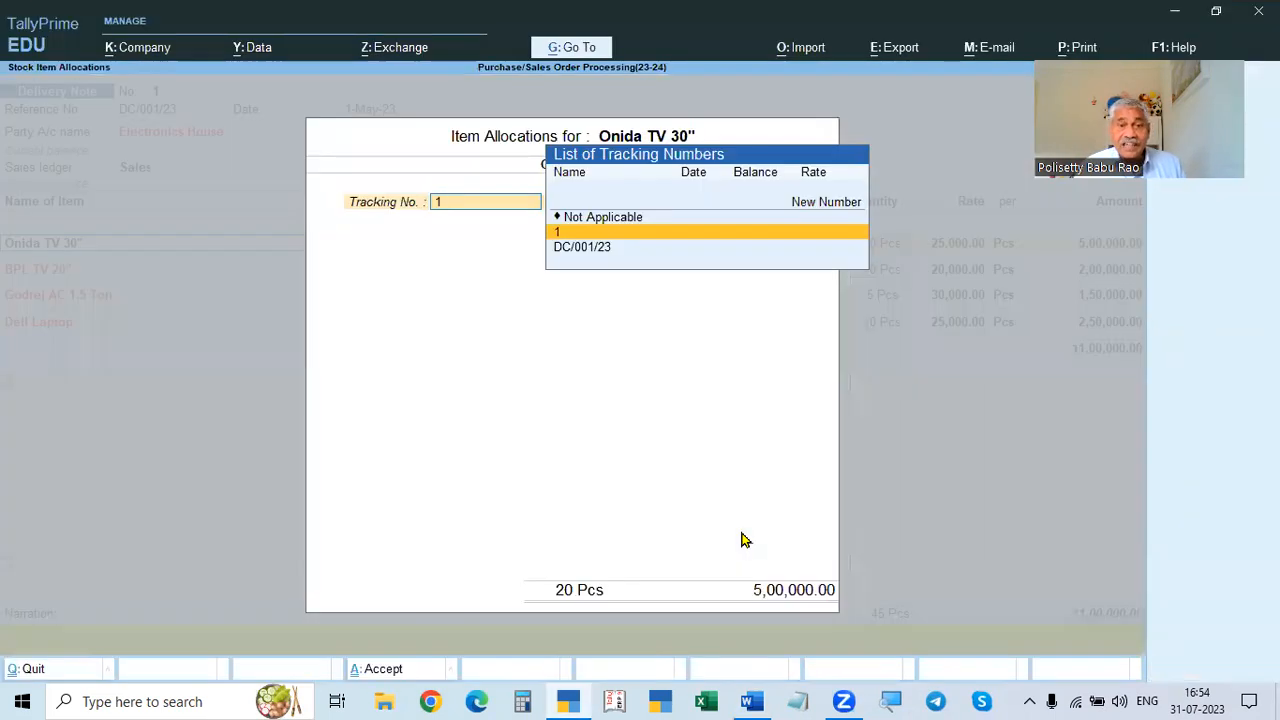
{"action": "key", "text": "Down"}
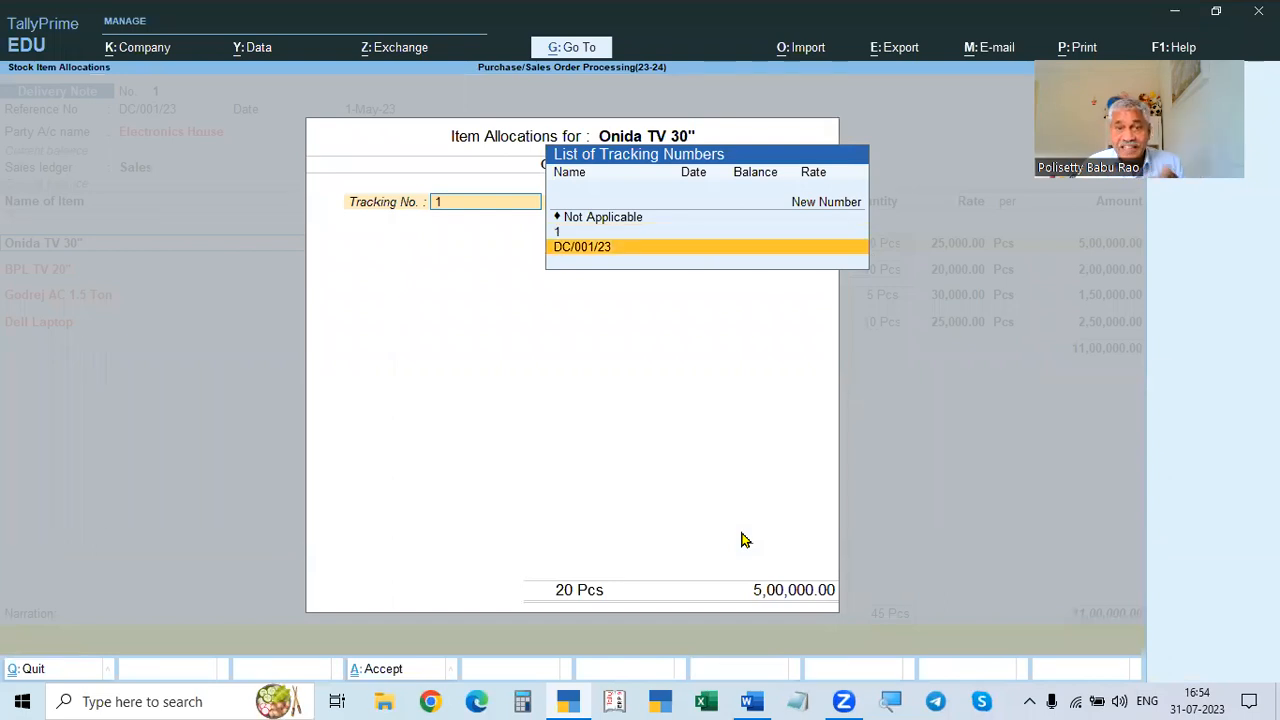
{"action": "key", "text": "Return"}
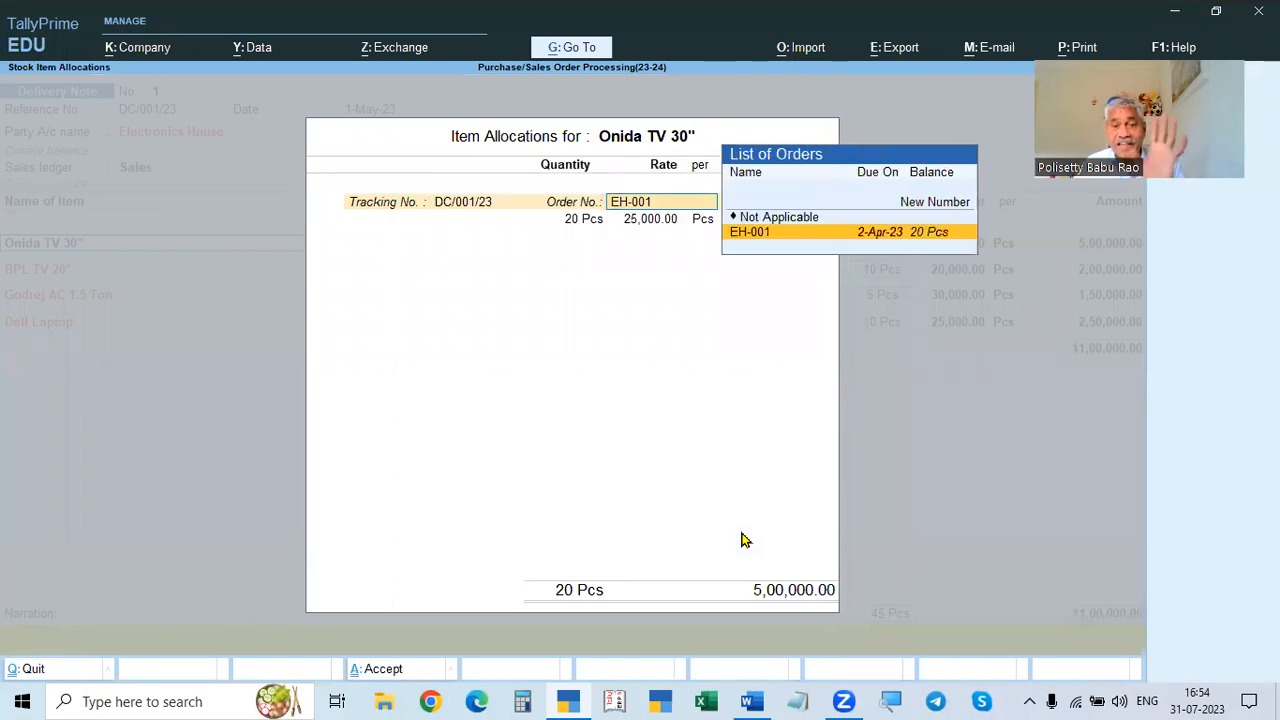
{"action": "key", "text": "Return"}
{"action": "key", "text": "Return"}
{"action": "key", "text": "Return"}
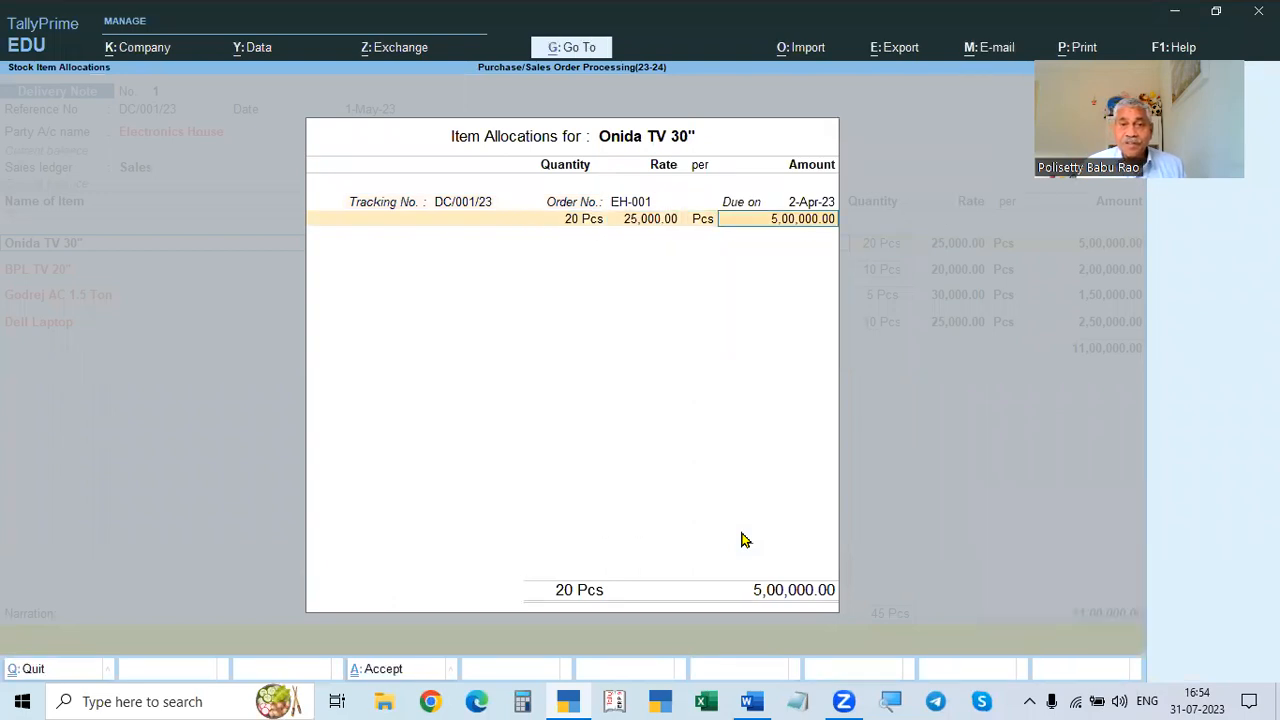
{"action": "key", "text": "Return"}
{"action": "key", "text": "Return"}
{"action": "key", "text": "Return"}
{"action": "key", "text": "Return"}
Step: Allocate the 10 Pcs of BPL TV 20" to tracking number DC/001/23 and its linked sales order at 20,000
{"action": "key", "text": "Return"}
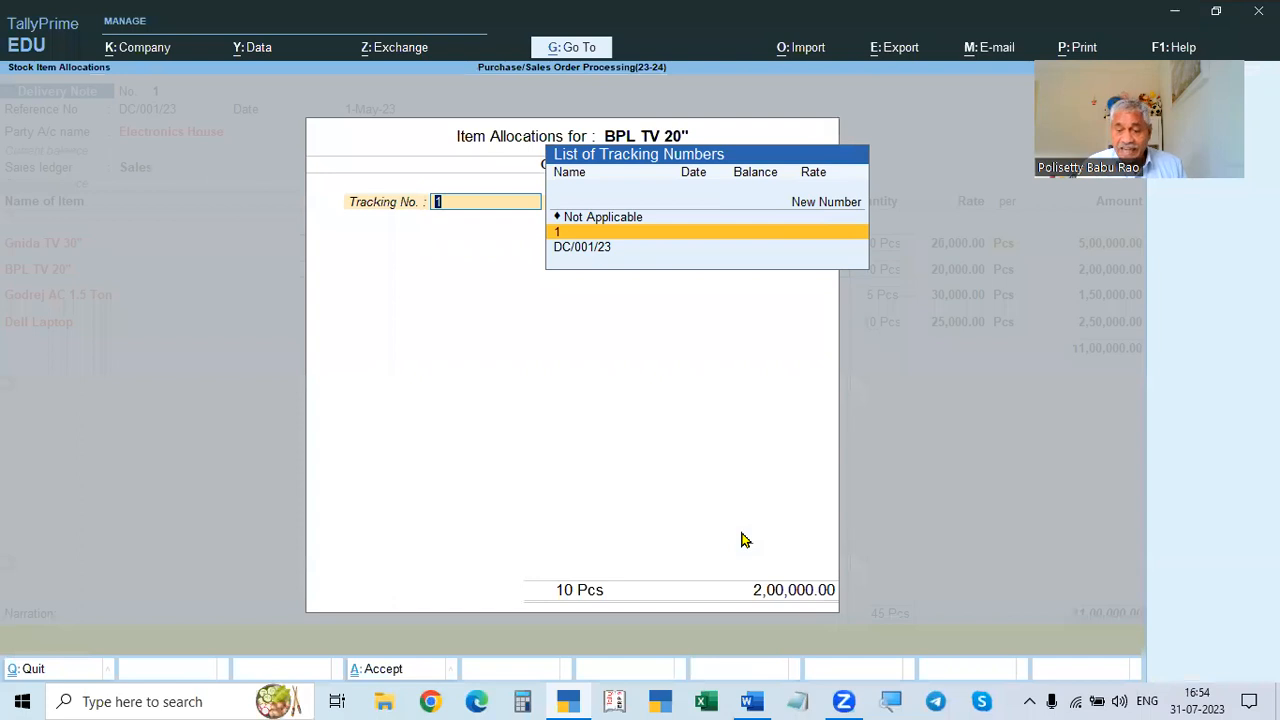
{"action": "key", "text": "Down"}
{"action": "key", "text": "Return"}
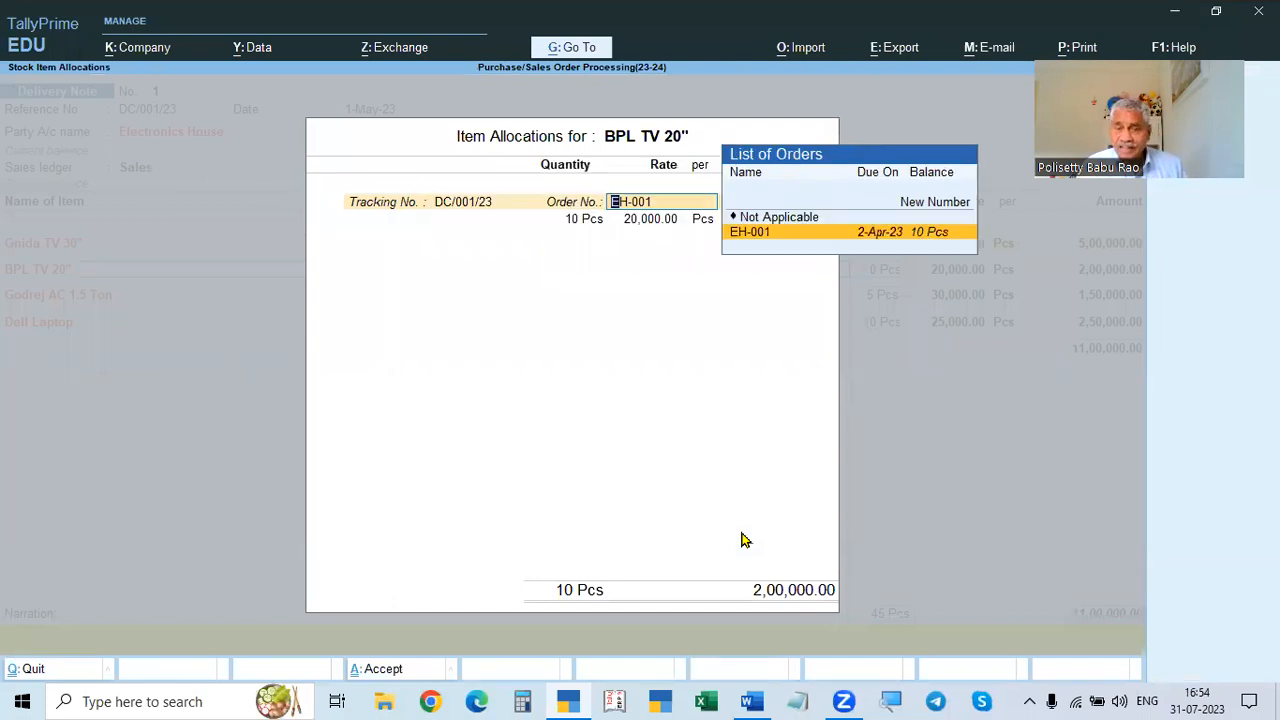
{"action": "key", "text": "Return"}
{"action": "key", "text": "Return"}
{"action": "key", "text": "Return"}
{"action": "key", "text": "Return"}
{"action": "key", "text": "Return"}
{"action": "key", "text": "Return"}
{"action": "key", "text": "Return"}
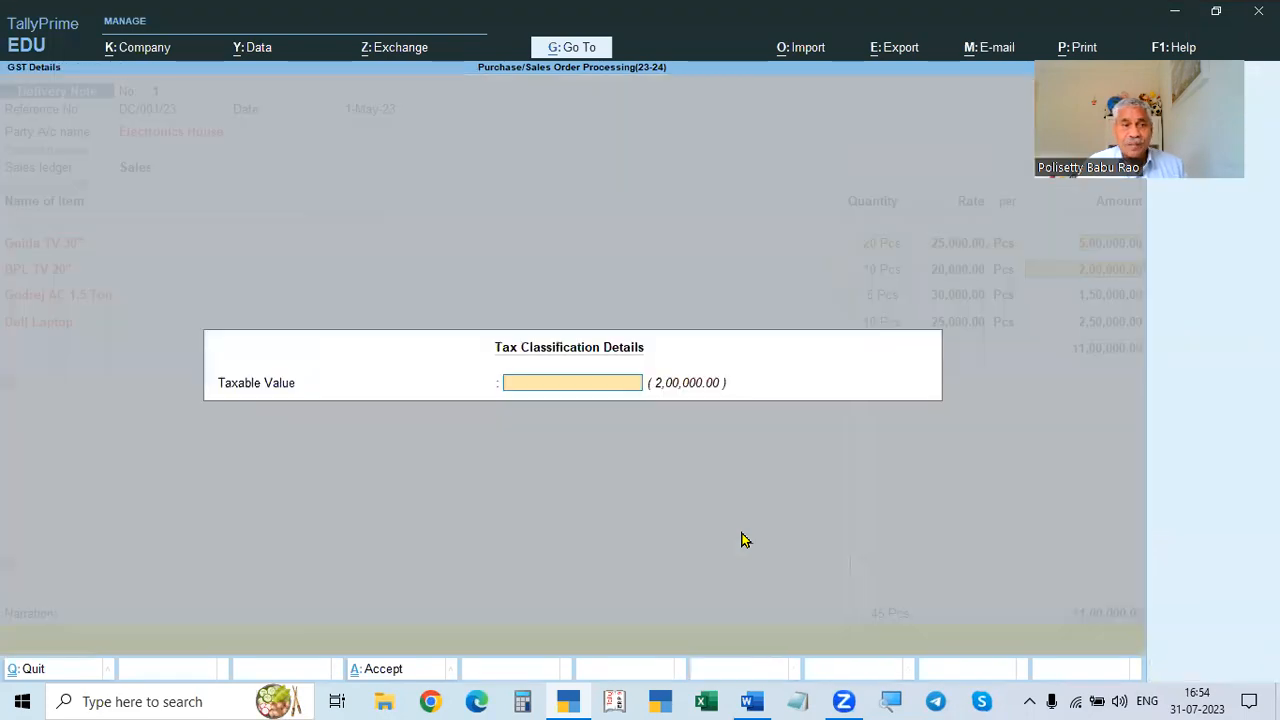
{"action": "key", "text": "Return"}
Step: Assign tracking number DC/001/23 and the linked sales order to the Godrej AC 1.5 Ton line
{"action": "key", "text": "Return"}
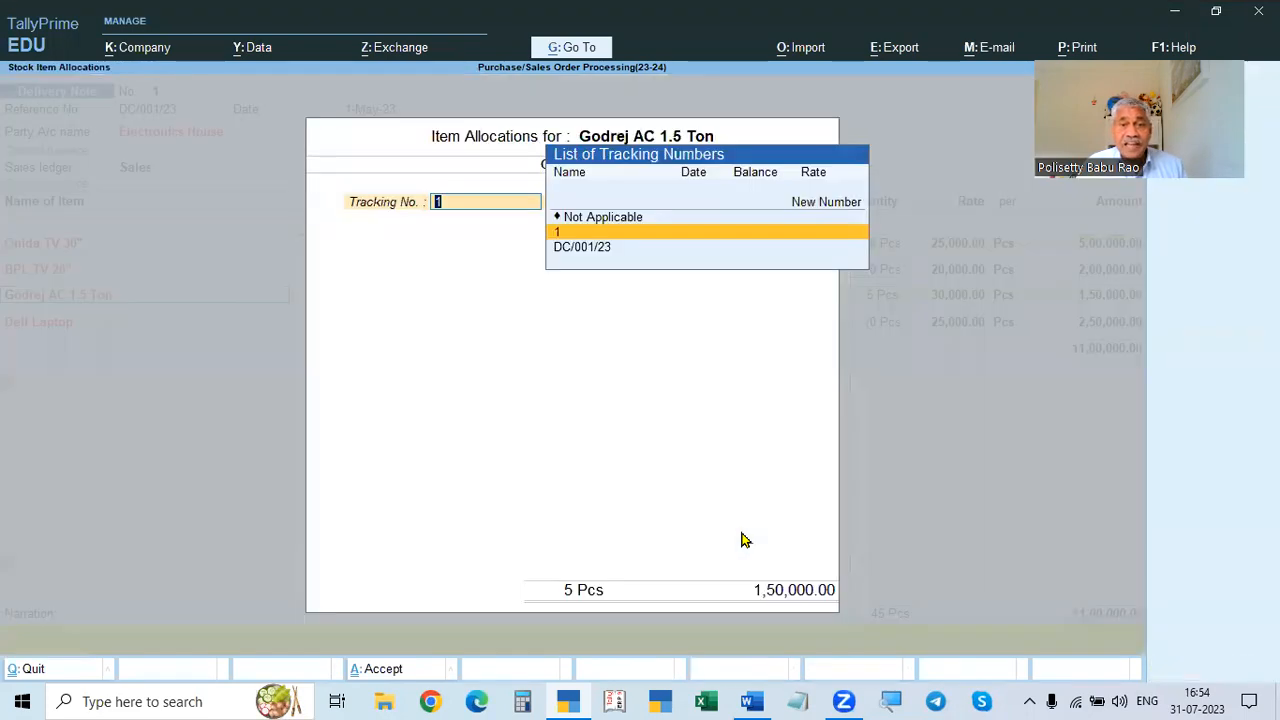
{"action": "key", "text": "Down"}
{"action": "key", "text": "Return"}
{"action": "key", "text": "Return"}
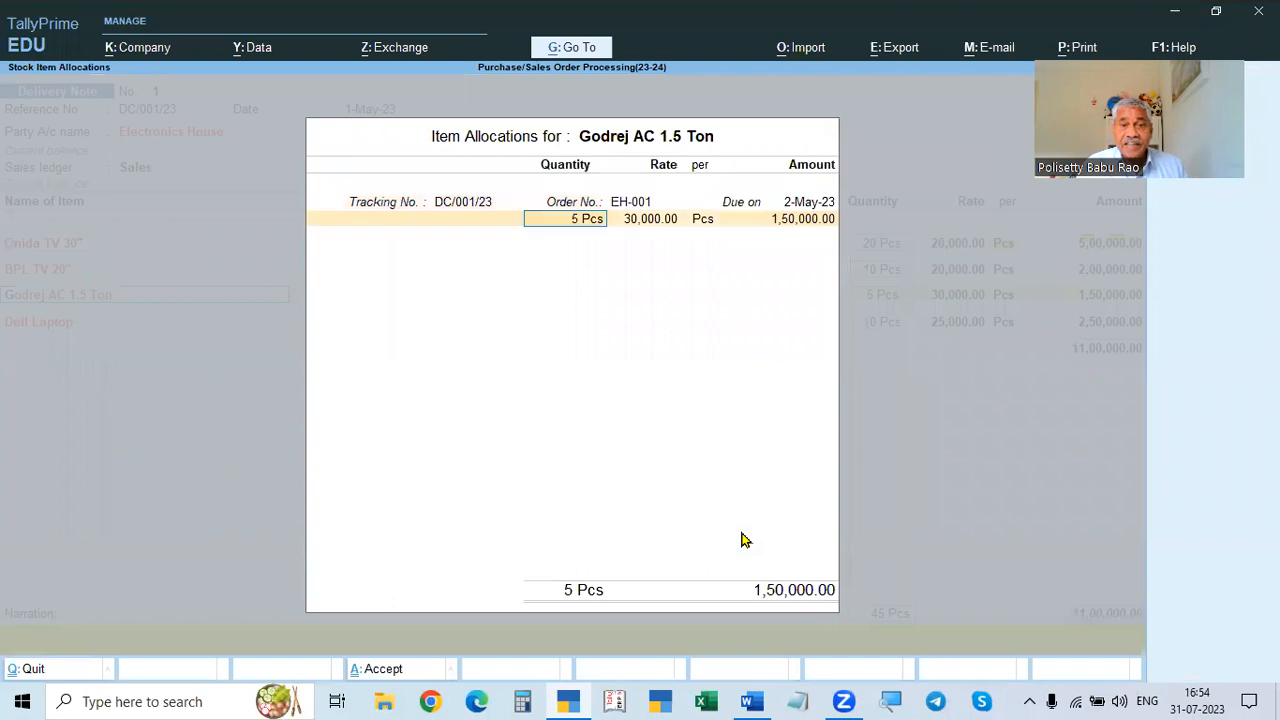
Step: Check the Word document and set the Godrej AC 1.5 Ton quantity to 4 Pcs, keeping the 30,000 rate
{"action": "key", "text": "alt+Tab"}
{"action": "key", "text": "alt+Tab"}
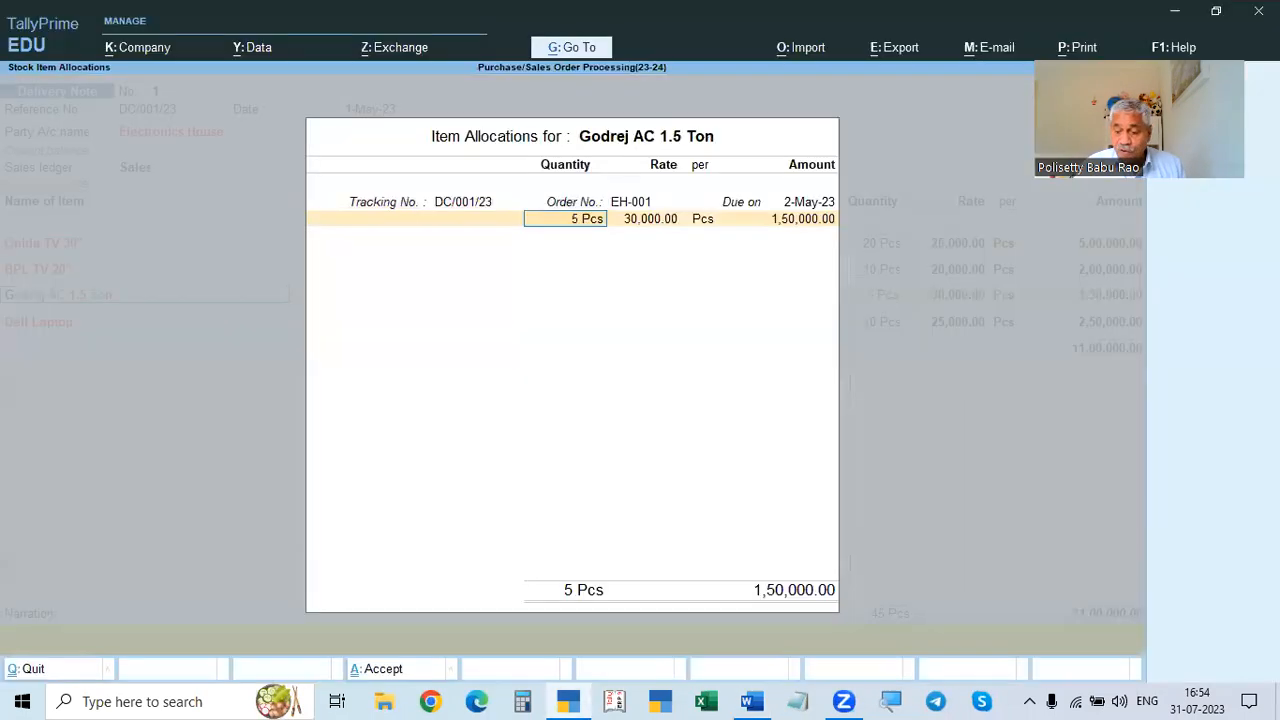
{"action": "type", "text": "4"}
{"action": "key", "text": "Return"}
{"action": "key", "text": "Return"}
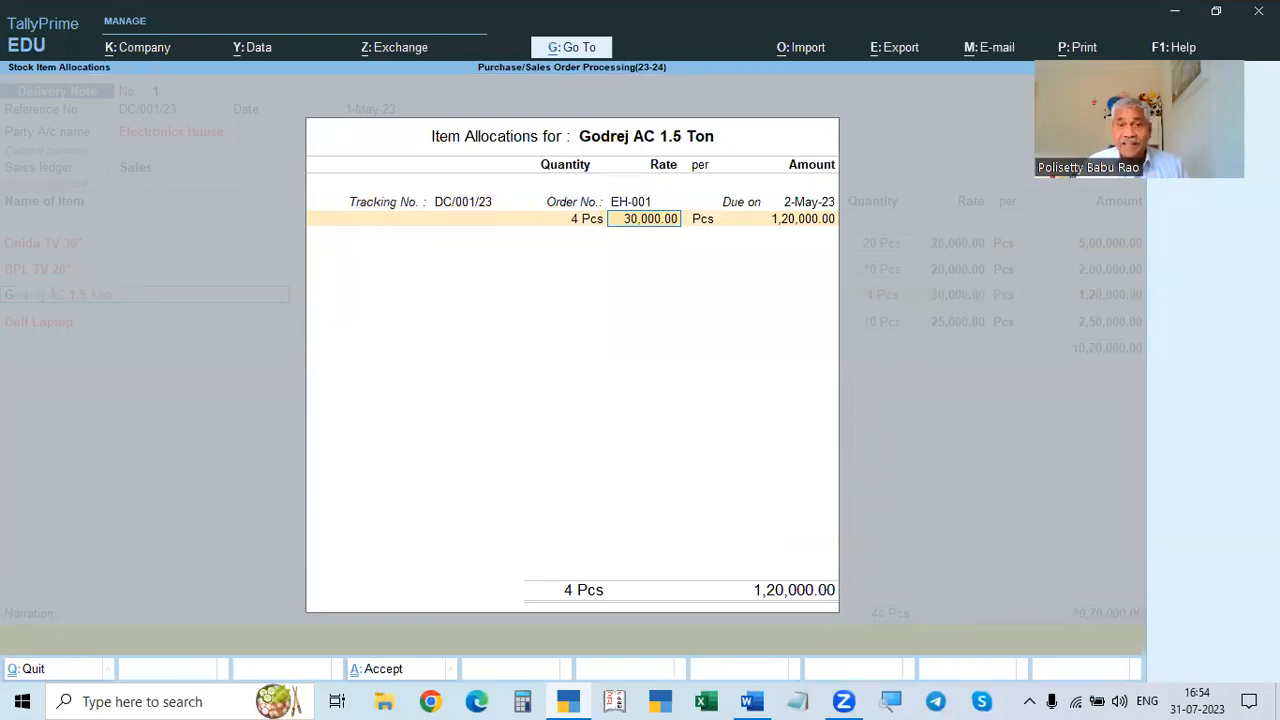
{"action": "key", "text": "Return"}
{"action": "key", "text": "Return"}
{"action": "key", "text": "Return"}
{"action": "key", "text": "Return"}
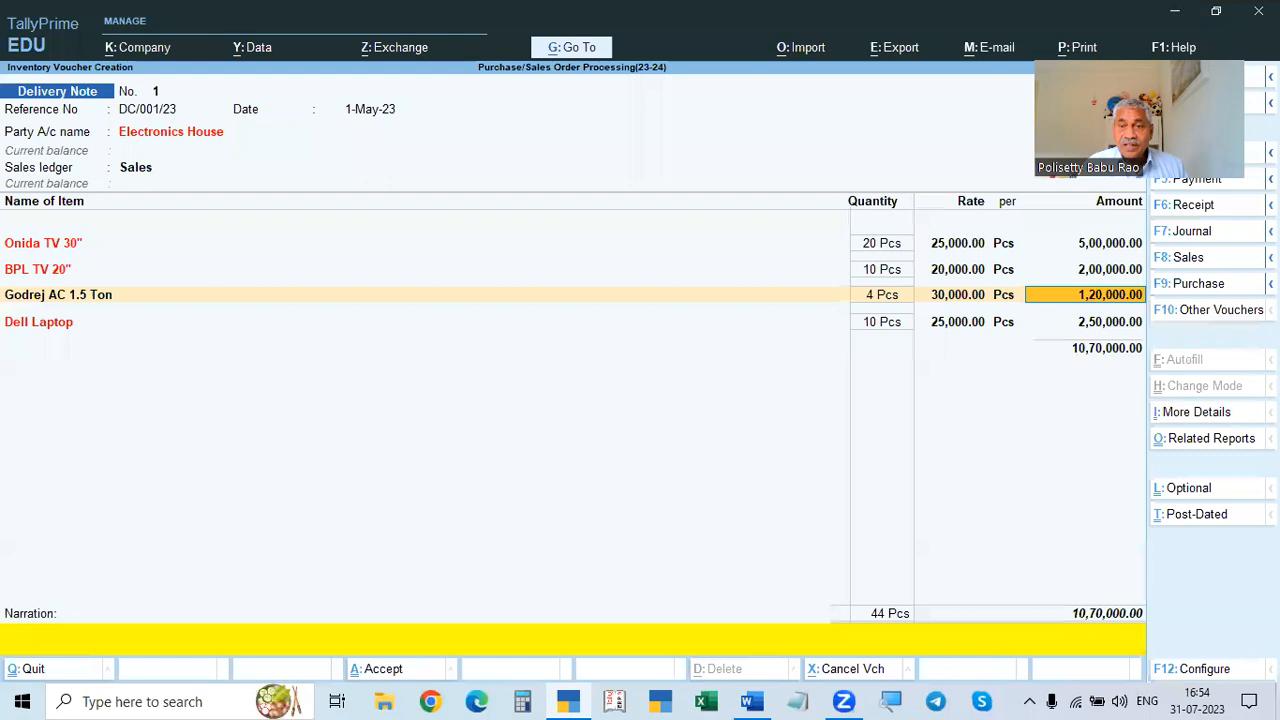
{"action": "key", "text": "Return"}
{"action": "key", "text": "Return"}
Step: Assign tracking number DC/001/23 and the linked sales order to the Dell Laptop line
{"action": "key", "text": "Return"}
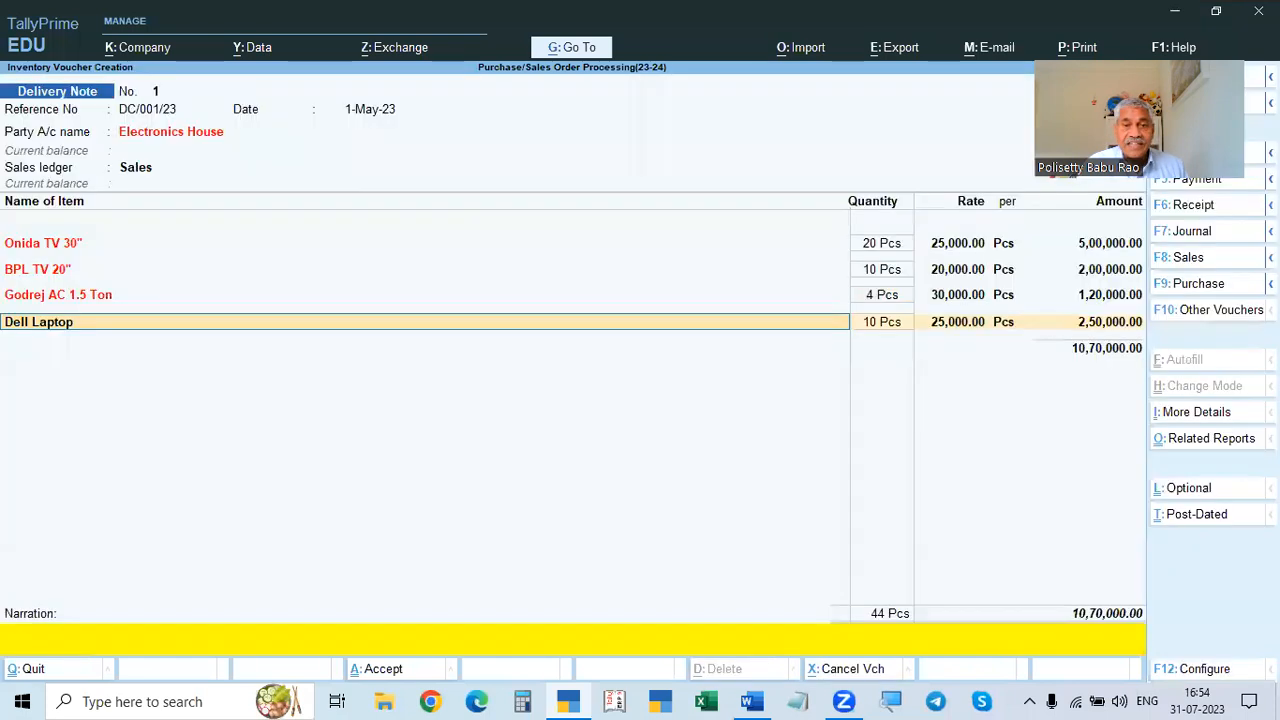
{"action": "key", "text": "Down"}
{"action": "key", "text": "Return"}
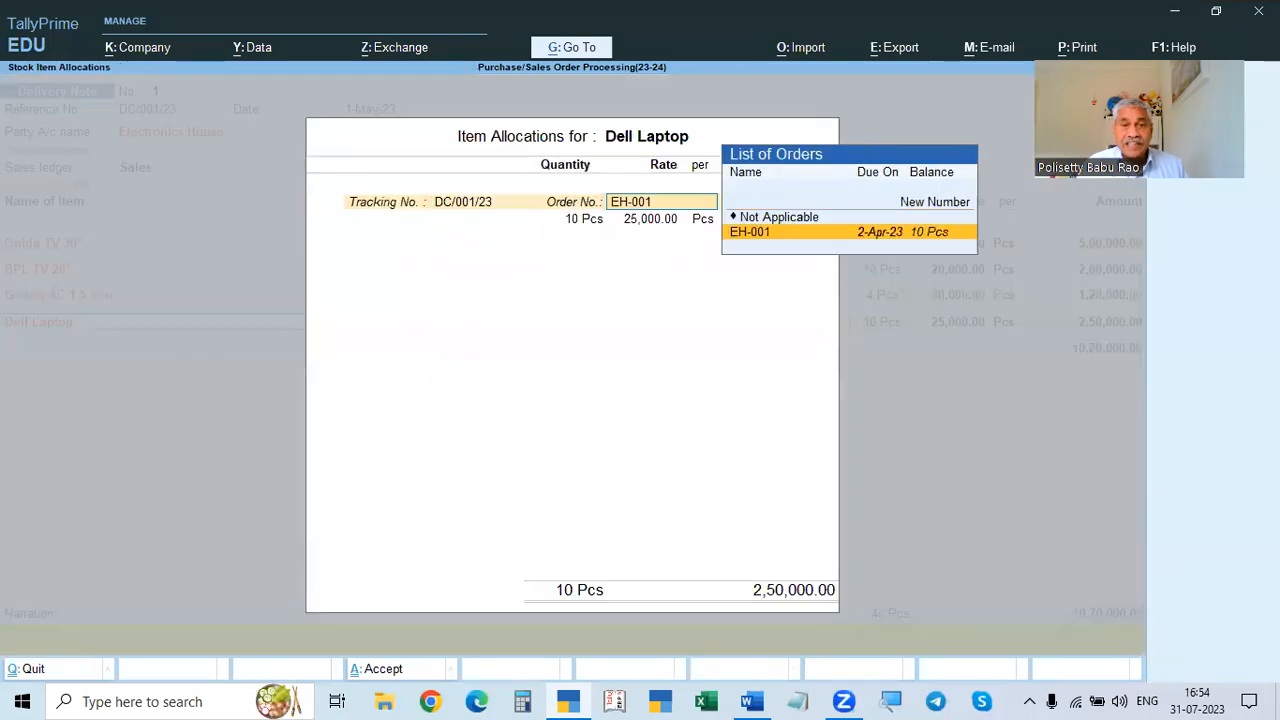
{"action": "key", "text": "Return"}
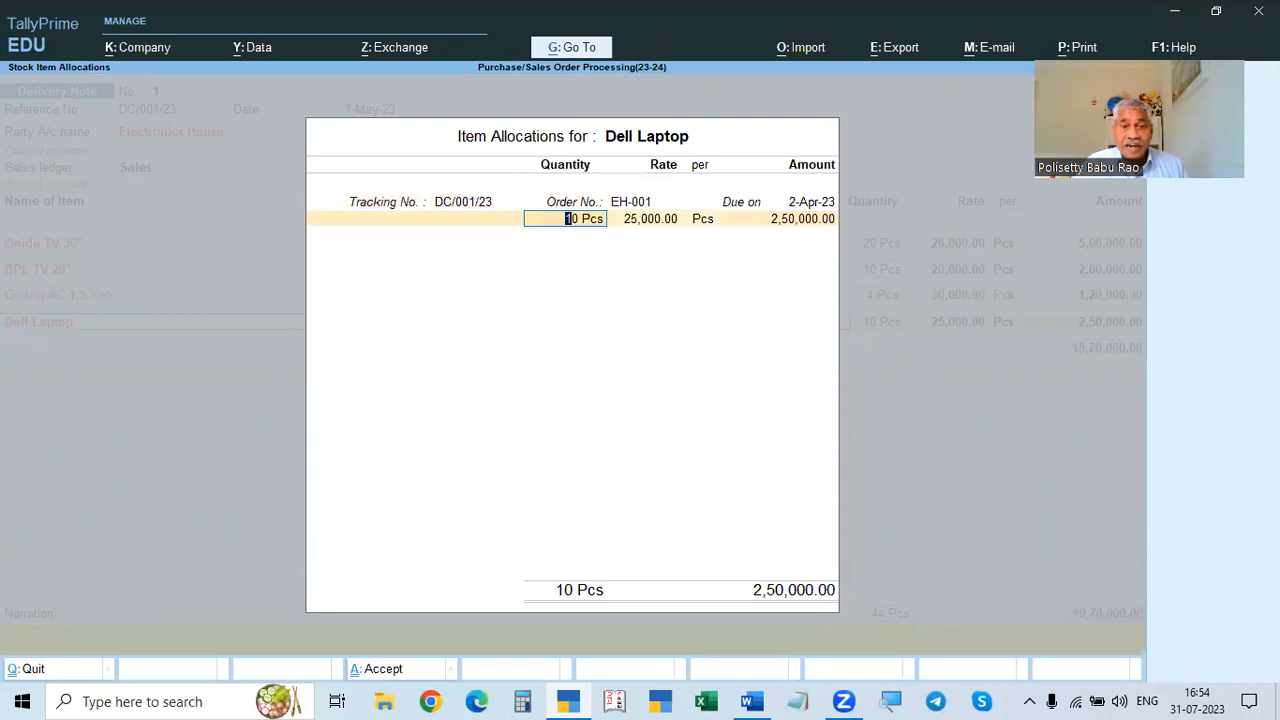
Step: Check the Word document and set the Dell Laptop quantity to 8 Pcs, keeping the 25,000 rate
{"action": "key", "text": "alt+Tab"}
{"action": "scroll", "coordinate": [714, 601], "scroll_direction": "down", "scroll_amount": 3}
{"action": "key", "text": "alt+Tab"}
{"action": "type", "text": "8"}
{"action": "key", "text": "Return"}
{"action": "key", "text": "Return"}
{"action": "key", "text": "Return"}
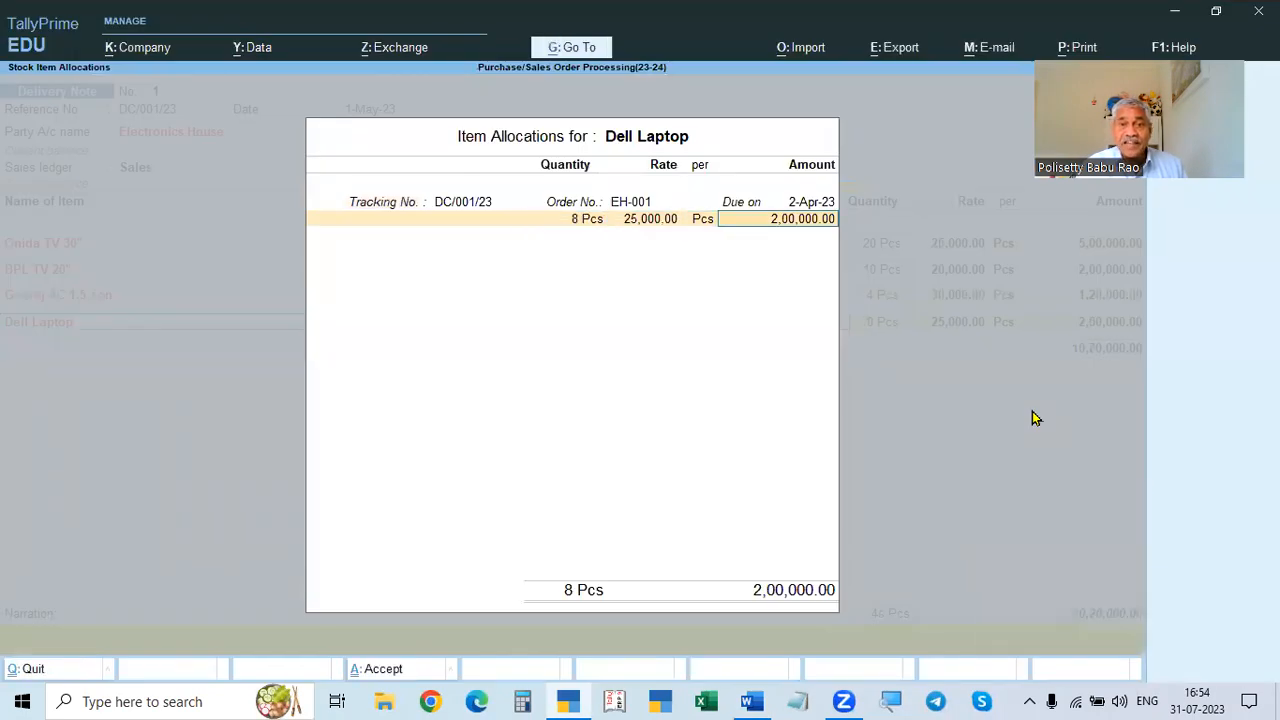
{"action": "key", "text": "Return"}
{"action": "key", "text": "Return"}
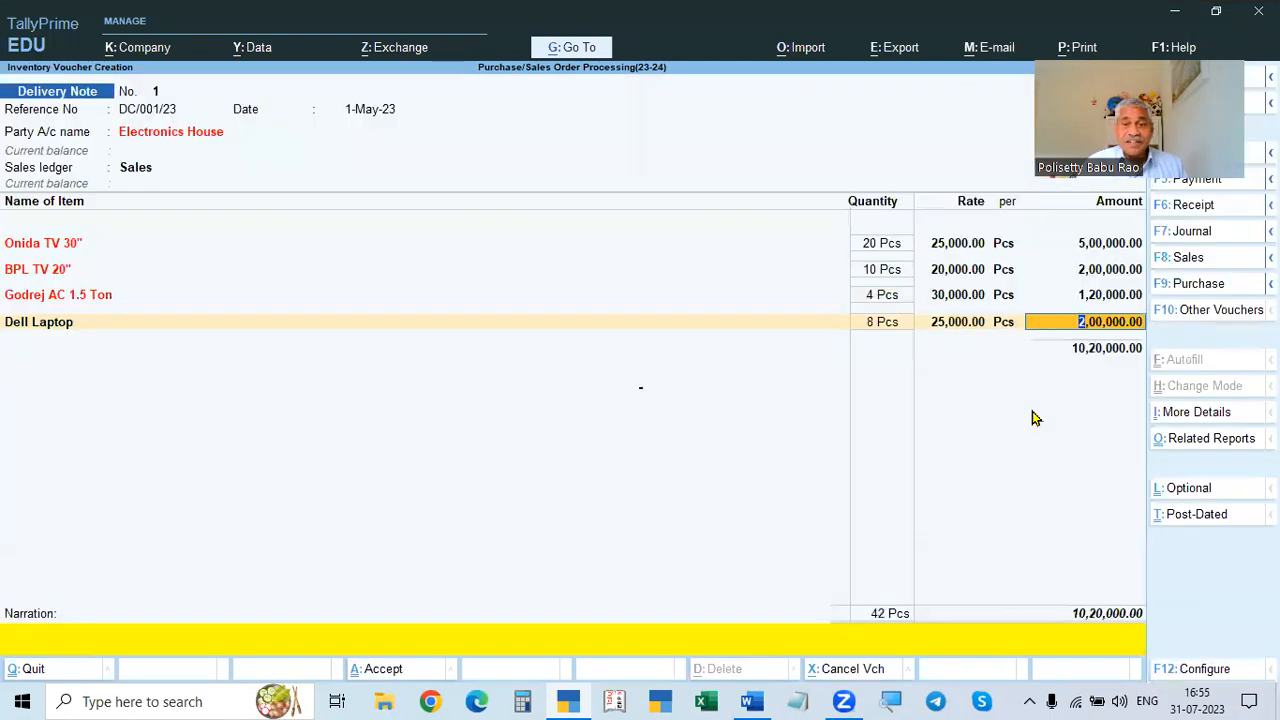
{"action": "key", "text": "Return"}
{"action": "key", "text": "Return"}
Step: Save the delivery note without additional ledgers or narration and switch to the Word document for the next transaction
{"action": "key", "text": "Return"}
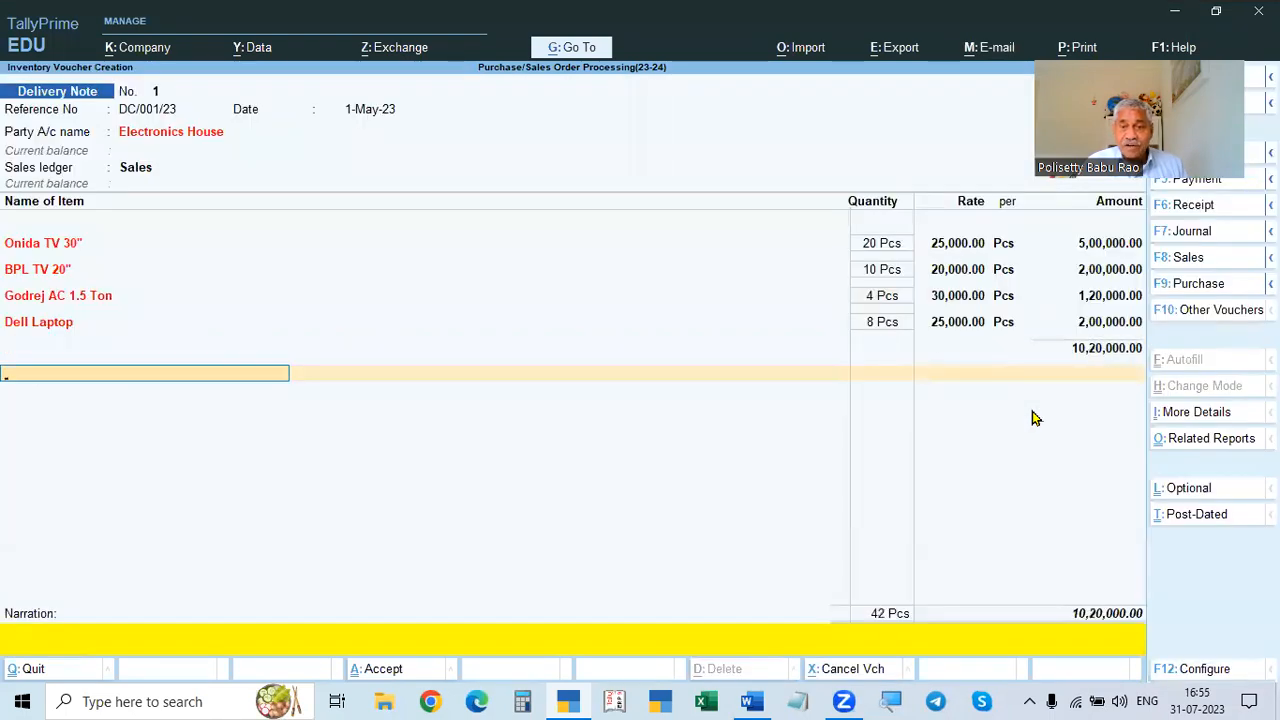
{"action": "key", "text": "Return"}
{"action": "key", "text": "Return"}
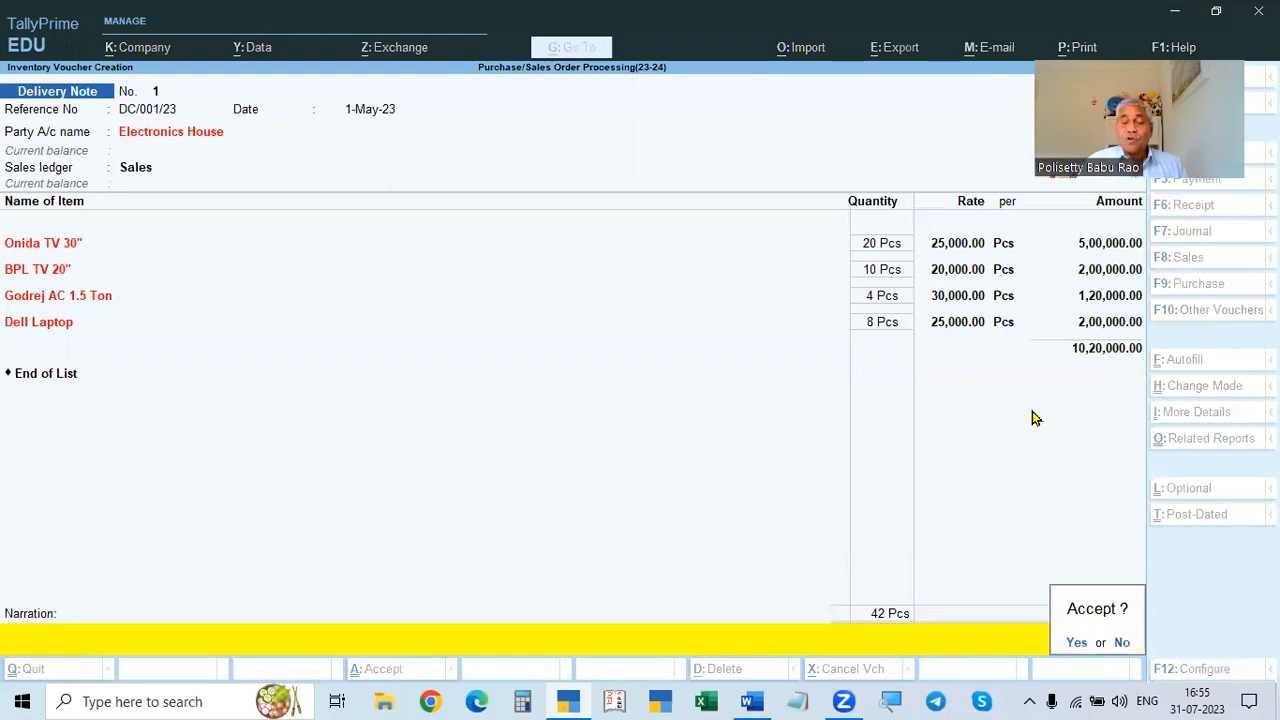
{"action": "key", "text": "y"}
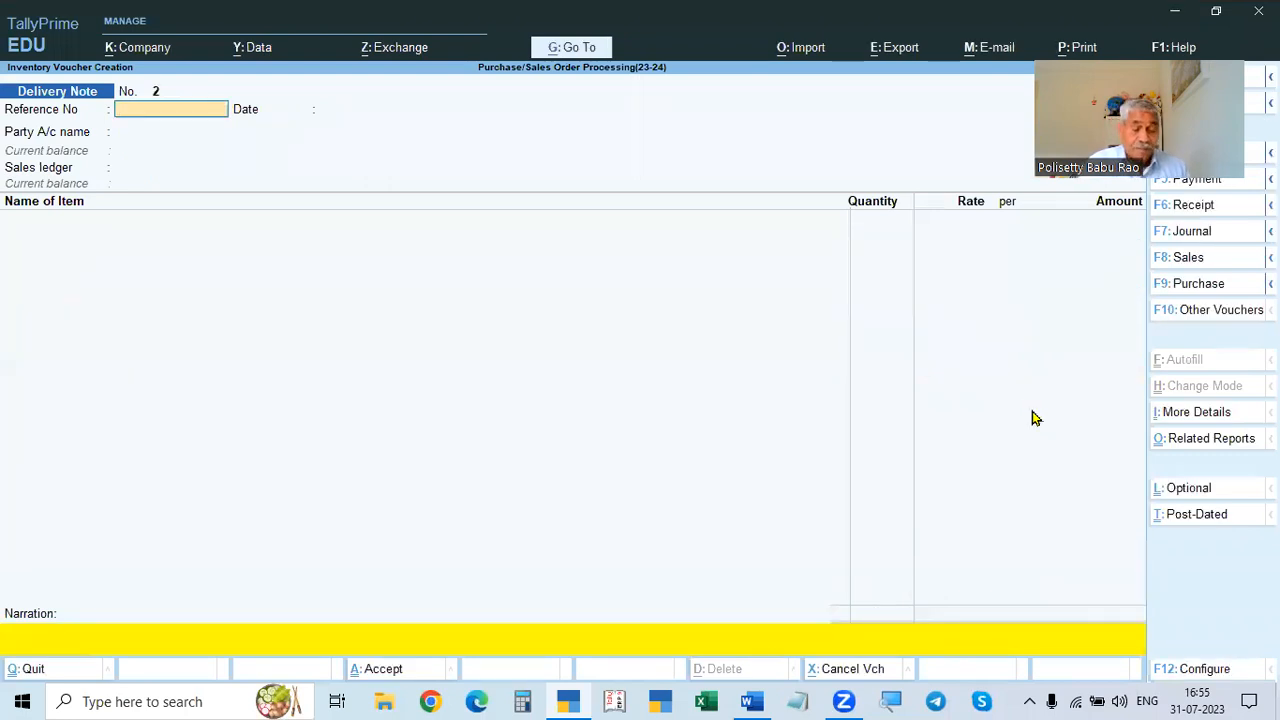
{"action": "key", "text": "alt+Tab"}
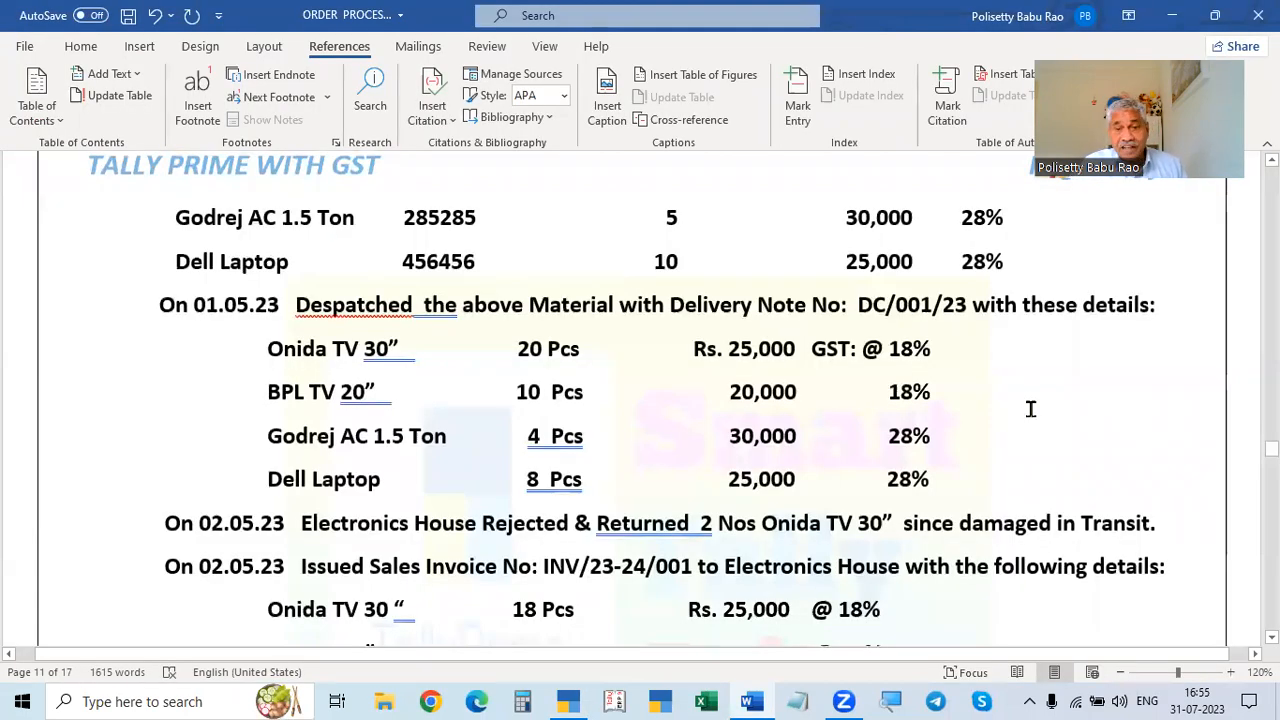
Step: Switch to TallyPrime, exit voucher entry and bring up the additional reports
{"action": "key", "text": "alt+Tab"}
{"action": "key", "text": "Escape"}
{"action": "key", "text": "y"}
{"action": "key", "text": "Escape"}
{"action": "key", "text": "n"}
{"action": "key", "text": "Down"}
{"action": "key", "text": "Down"}
{"action": "key", "text": "Down"}
{"action": "key", "text": "Down"}
{"action": "key", "text": "Down"}
{"action": "key", "text": "Down"}
{"action": "key", "text": "Down"}
{"action": "key", "text": "Down"}
{"action": "key", "text": "Down"}
{"action": "key", "text": "Down"}
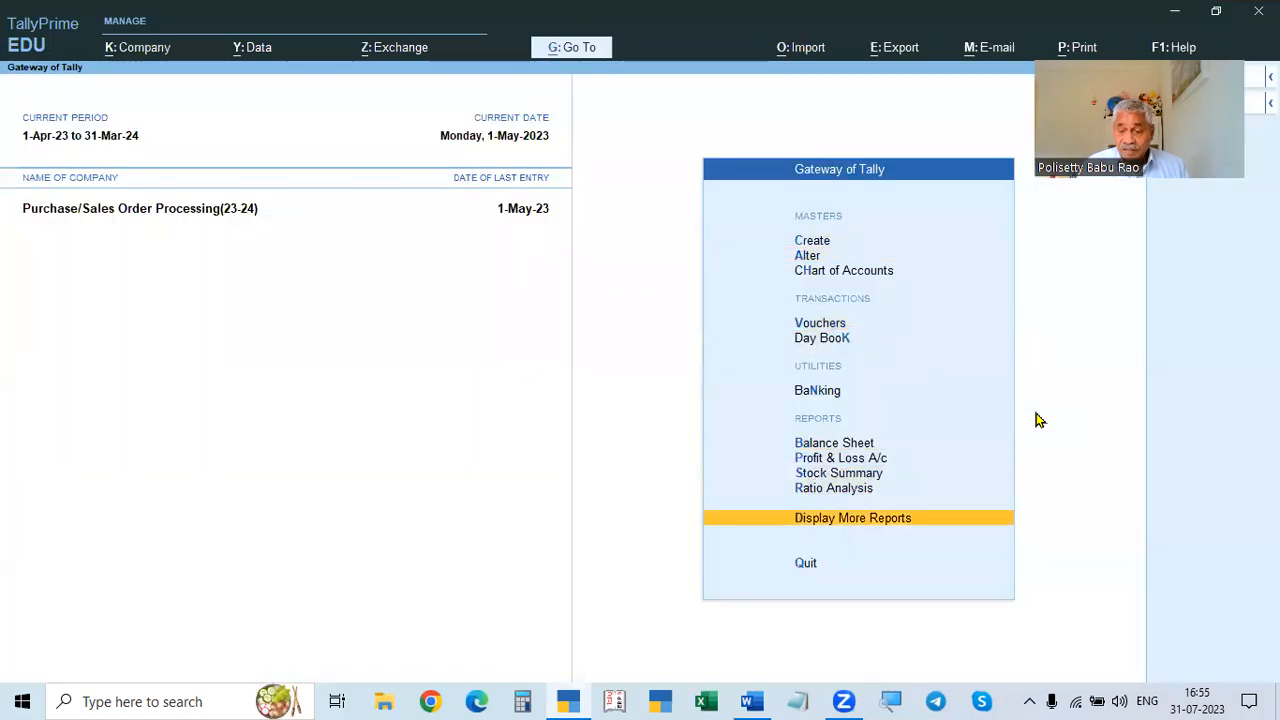
{"action": "key", "text": "Return"}
Step: Bring up the Inventory Books reports
{"action": "key", "text": "Down"}
{"action": "key", "text": "Down"}
{"action": "key", "text": "Down"}
{"action": "key", "text": "Down"}
{"action": "key", "text": "Down"}
{"action": "key", "text": "Down"}
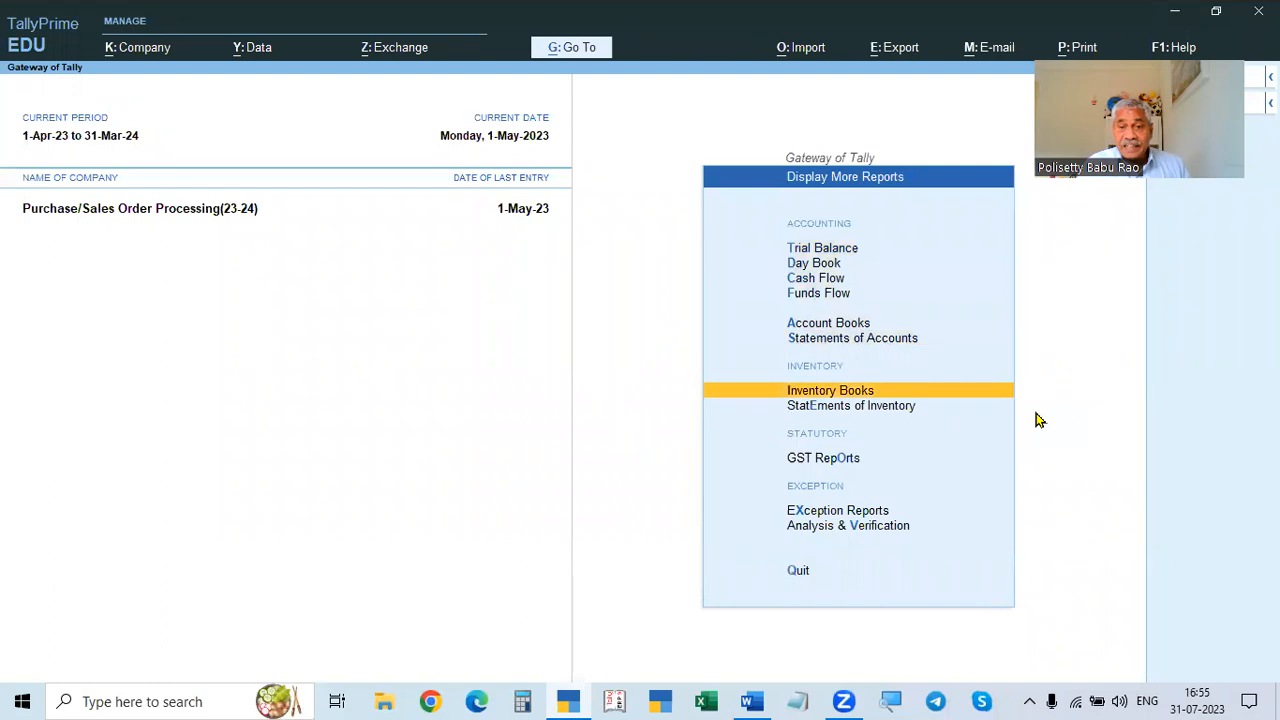
{"action": "key", "text": "Down"}
{"action": "key", "text": "Up"}
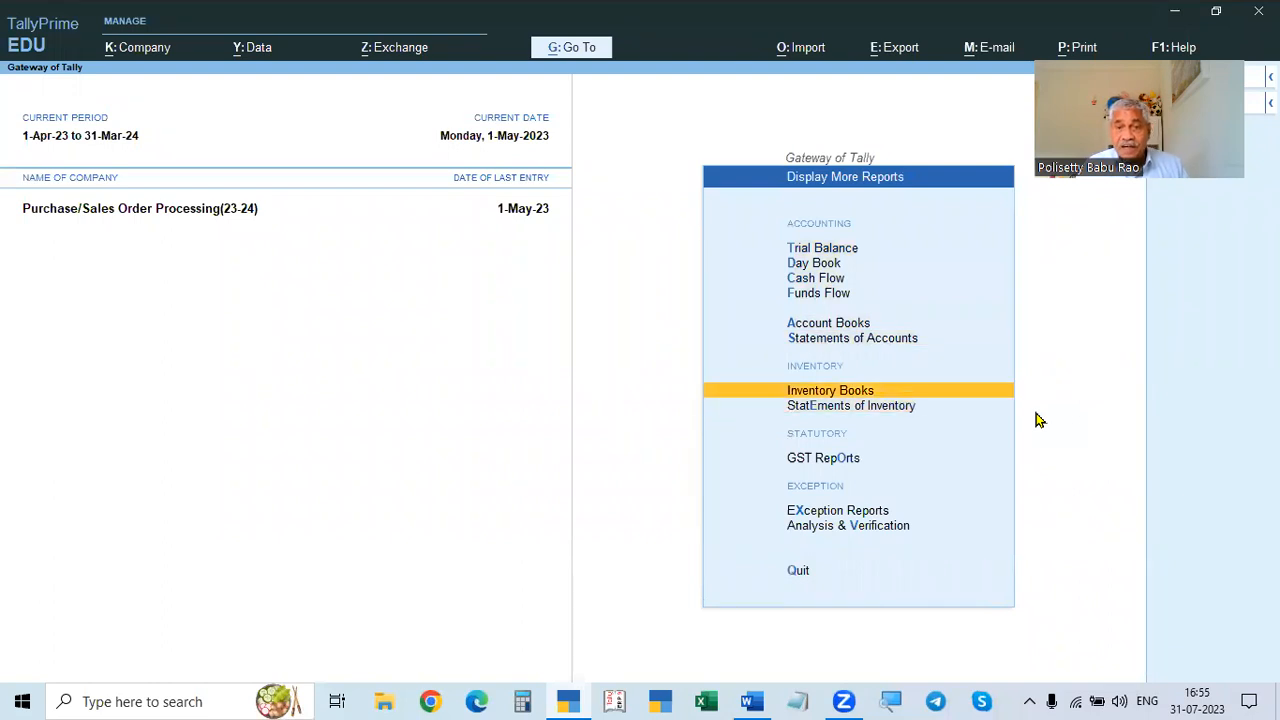
{"action": "key", "text": "Return"}
Step: Review the Electronics House sales order for April in the Sales Orders Book, accept it unchanged and leave the register
{"action": "key", "text": "Down"}
{"action": "key", "text": "Down"}
{"action": "key", "text": "Down"}
{"action": "key", "text": "Down"}
{"action": "key", "text": "Down"}
{"action": "key", "text": "Down"}
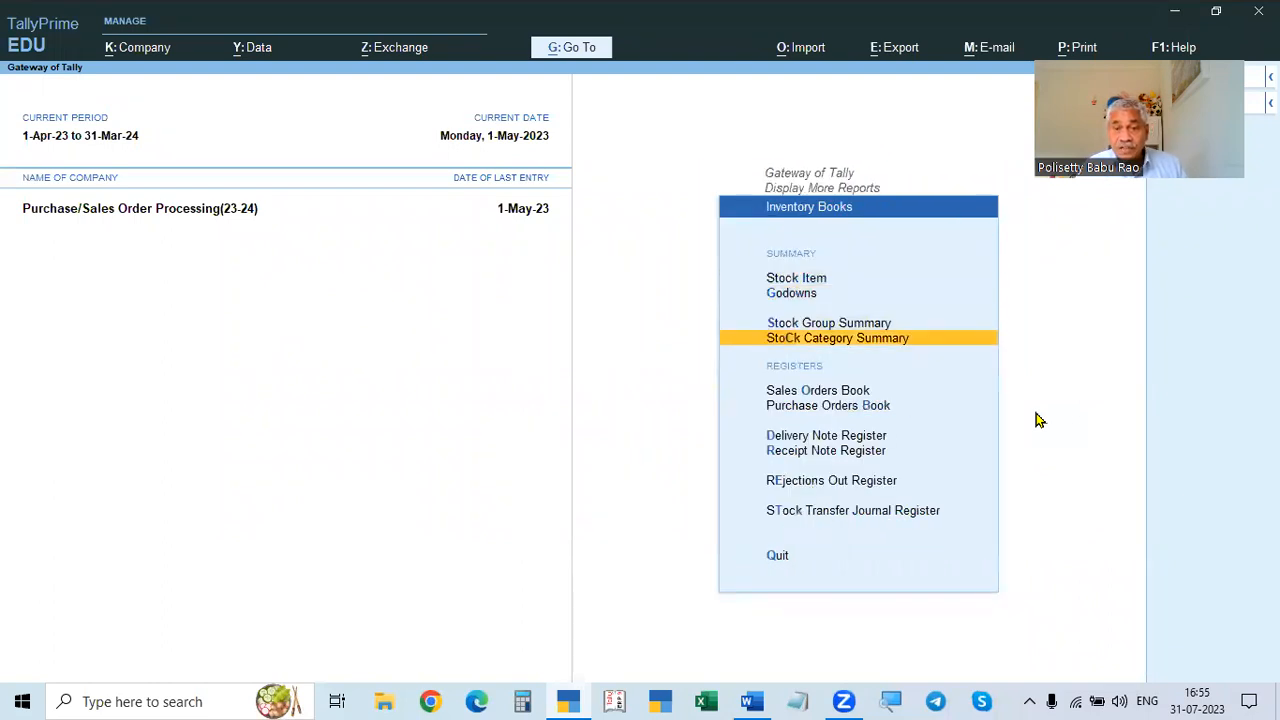
{"action": "key", "text": "Up"}
{"action": "key", "text": "Up"}
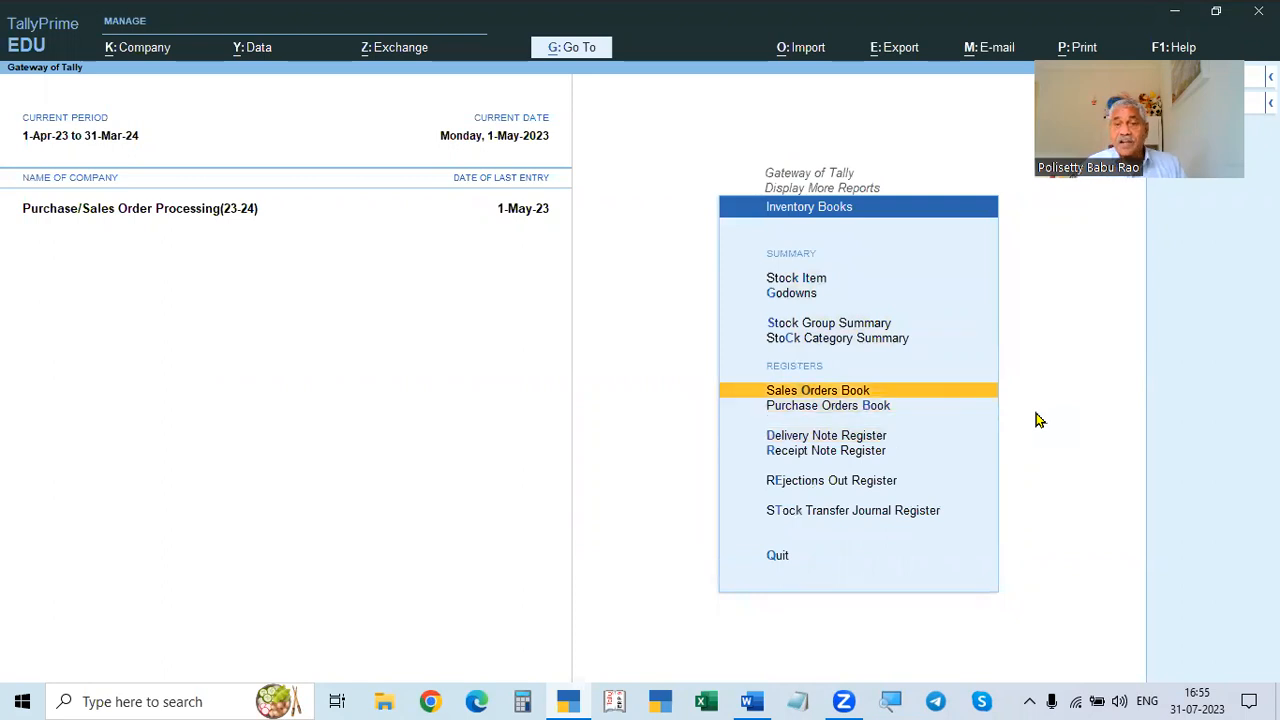
{"action": "key", "text": "Return"}
{"action": "key", "text": "Return"}
{"action": "key", "text": "Escape"}
{"action": "key", "text": "Up"}
{"action": "key", "text": "Return"}
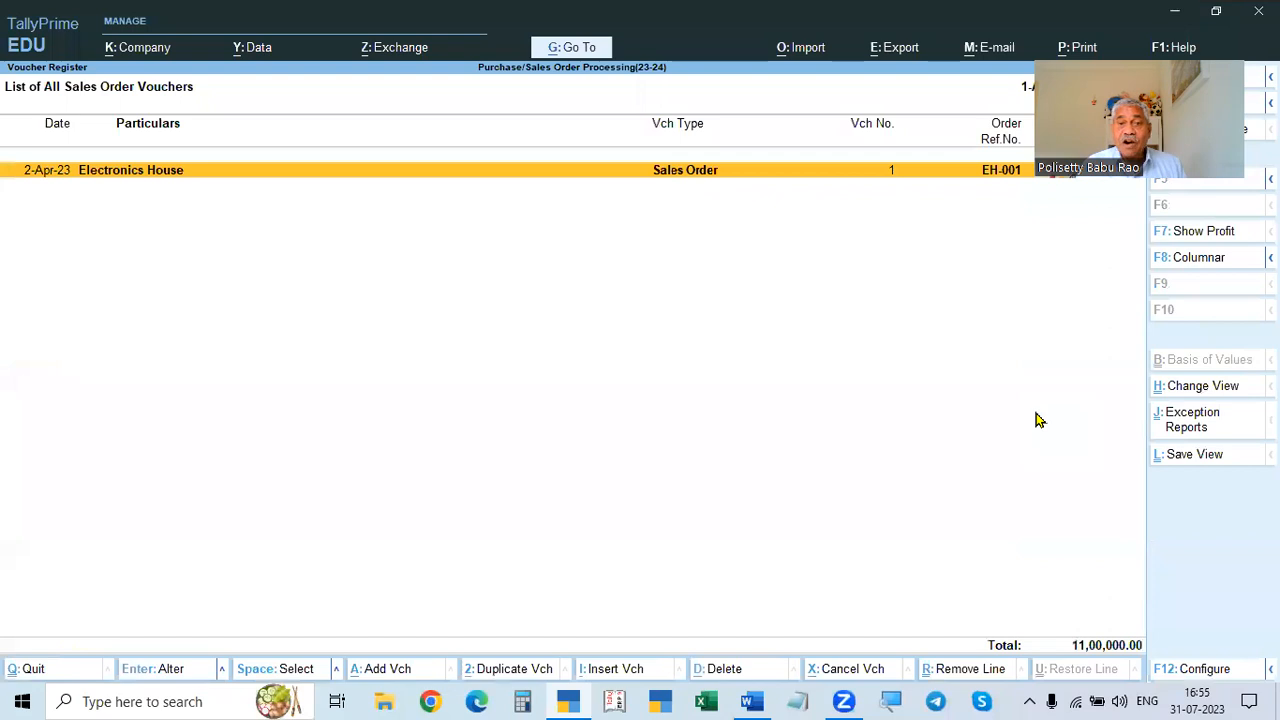
{"action": "key", "text": "Return"}
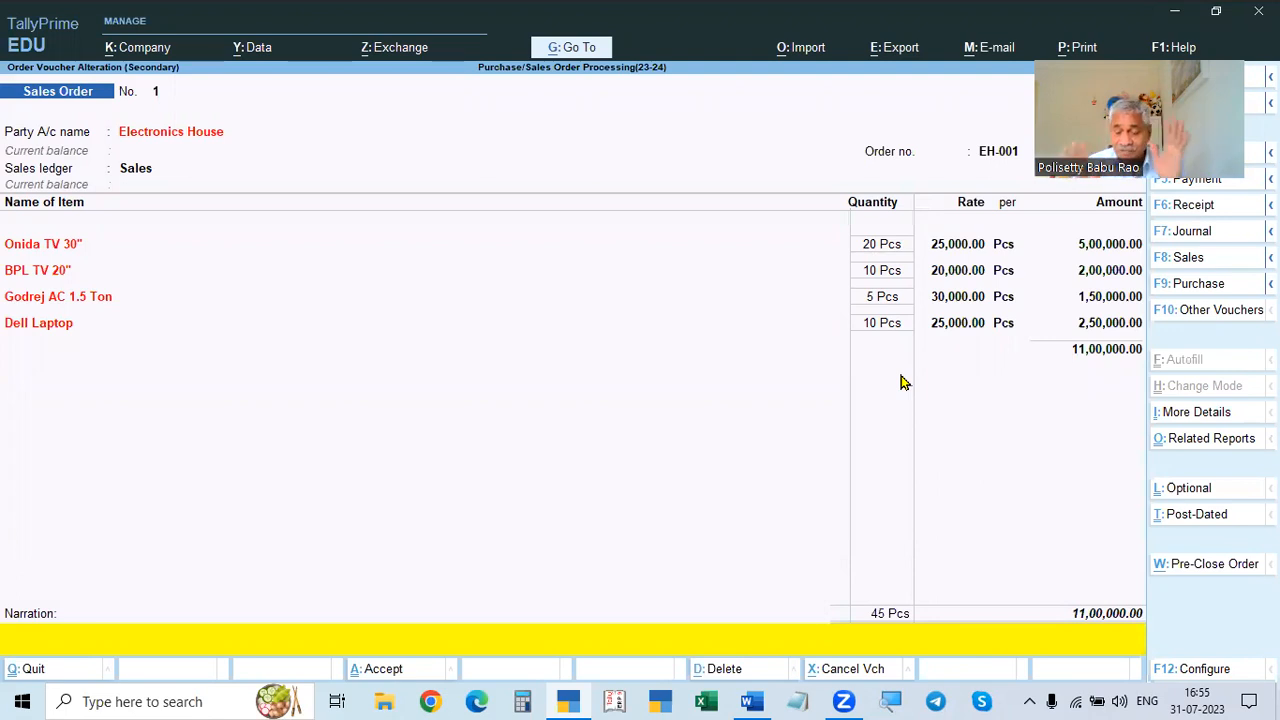
{"action": "key", "text": "ctrl+a"}
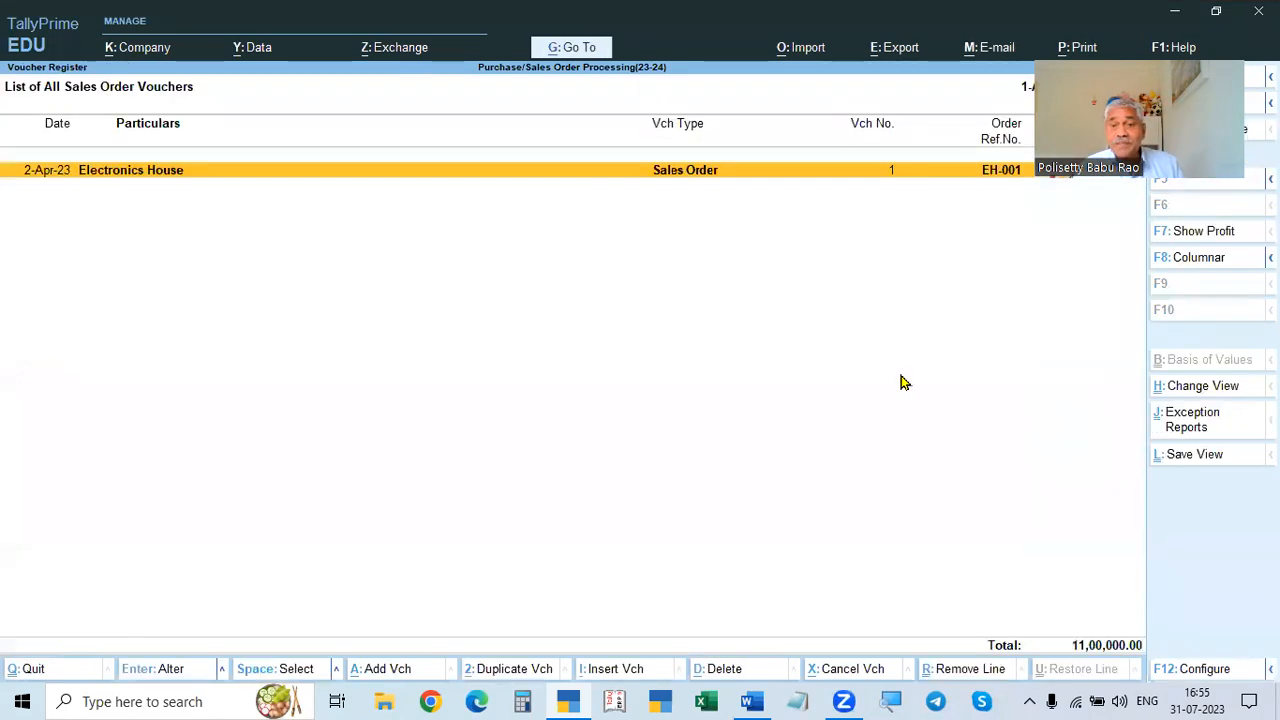
{"action": "key", "text": "Escape"}
{"action": "key", "text": "Escape"}
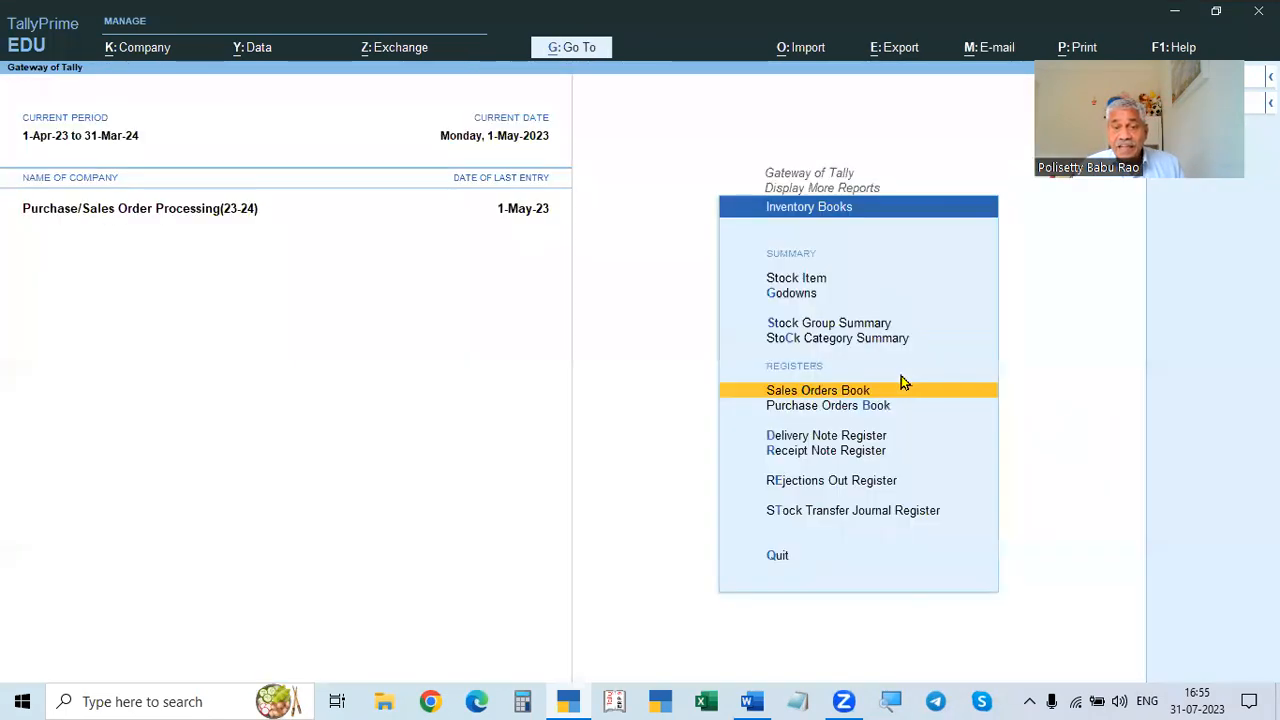
{"action": "key", "text": "Down"}
{"action": "key", "text": "Down"}
{"action": "key", "text": "Down"}
{"action": "key", "text": "Down"}
{"action": "key", "text": "Down"}
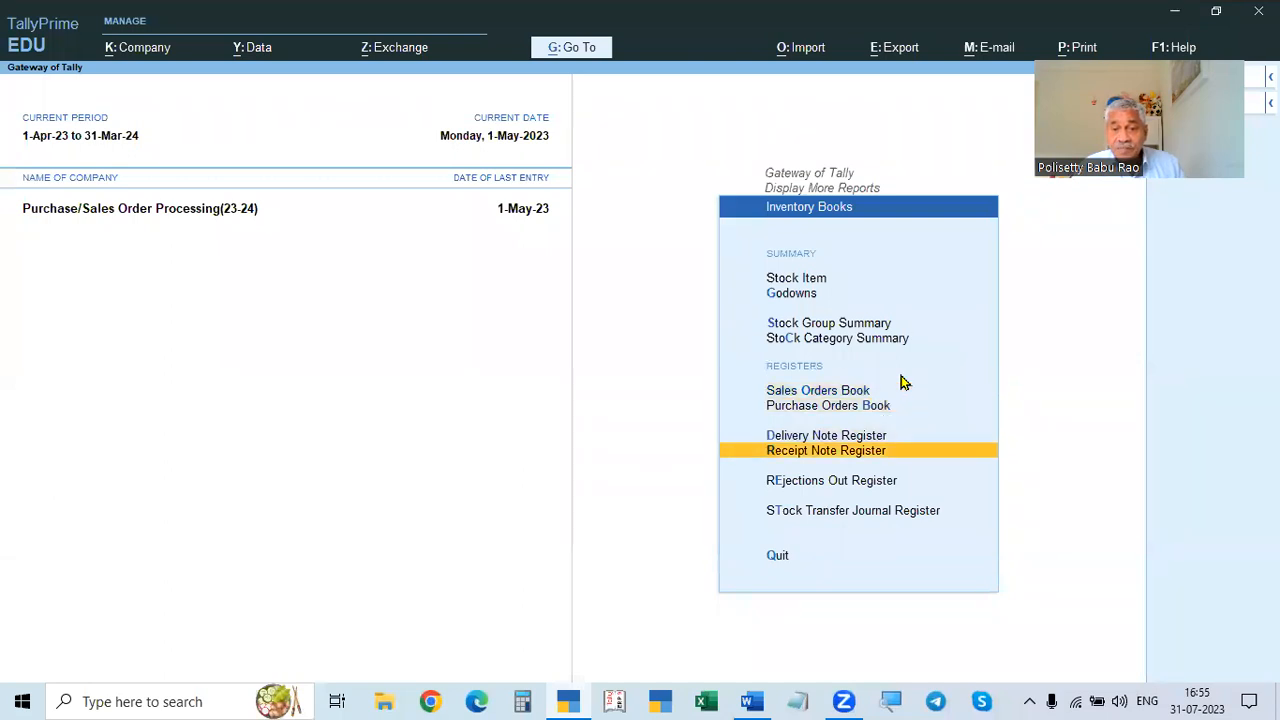
{"action": "key", "text": "Up"}
{"action": "key", "text": "Up"}
{"action": "key", "text": "Up"}
{"action": "key", "text": "Up"}
{"action": "key", "text": "Down"}
{"action": "key", "text": "Down"}
Step: Display the Sales Order Outstandings report for all orders under Statements of Inventory
{"action": "key", "text": "Escape"}
{"action": "key", "text": "Down"}
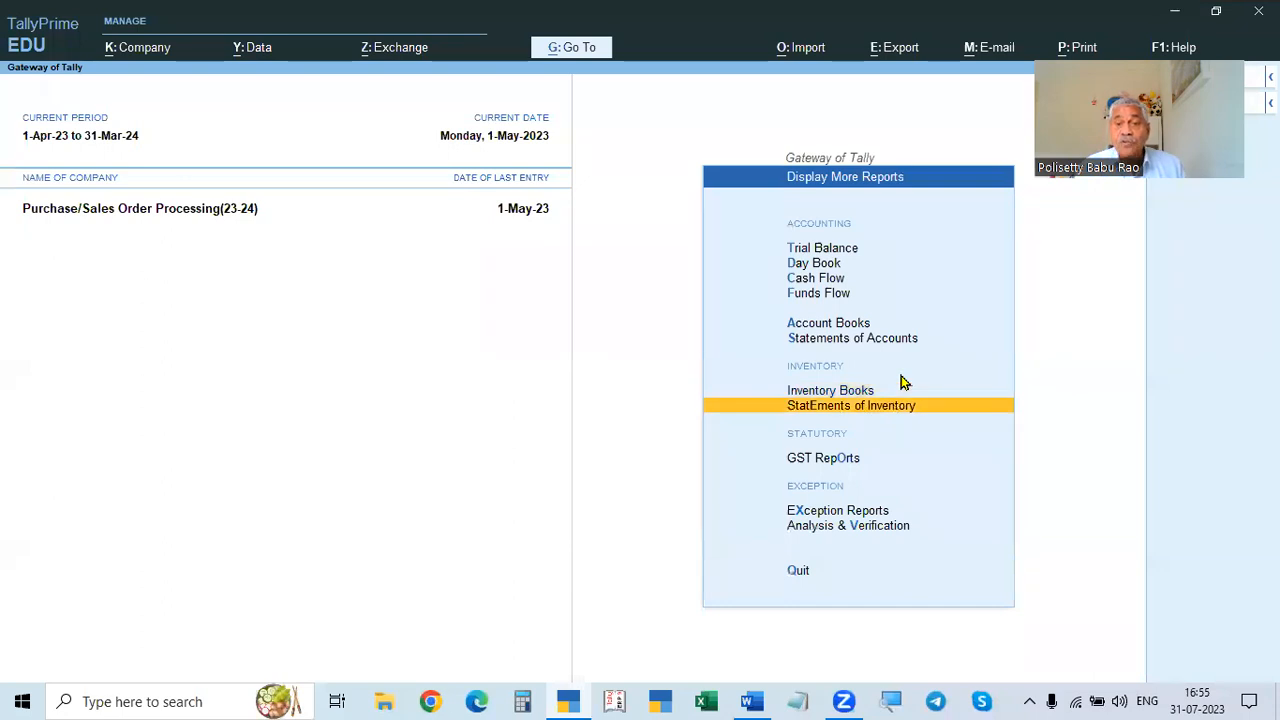
{"action": "key", "text": "Return"}
{"action": "key", "text": "Down"}
{"action": "key", "text": "Down"}
{"action": "key", "text": "Down"}
{"action": "key", "text": "Down"}
{"action": "key", "text": "Down"}
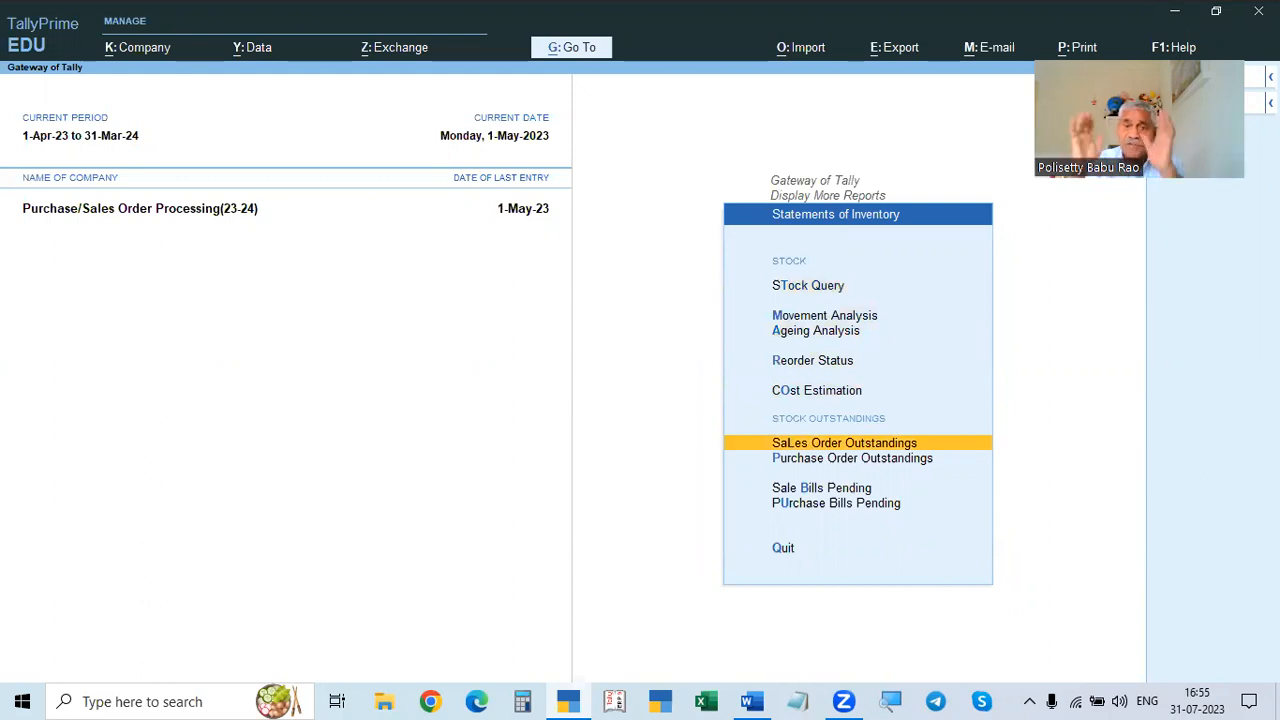
{"action": "key", "text": "Return"}
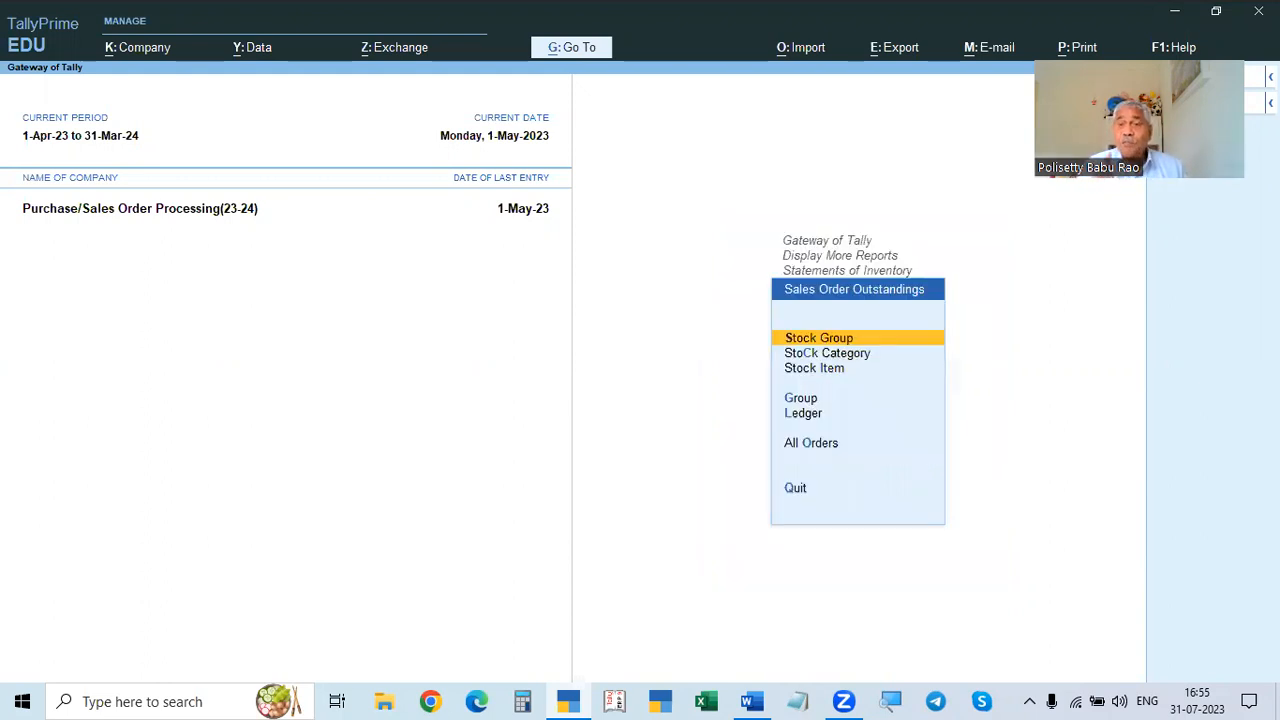
{"action": "key", "text": "Down"}
{"action": "key", "text": "Down"}
{"action": "key", "text": "Down"}
{"action": "key", "text": "Down"}
{"action": "key", "text": "Down"}
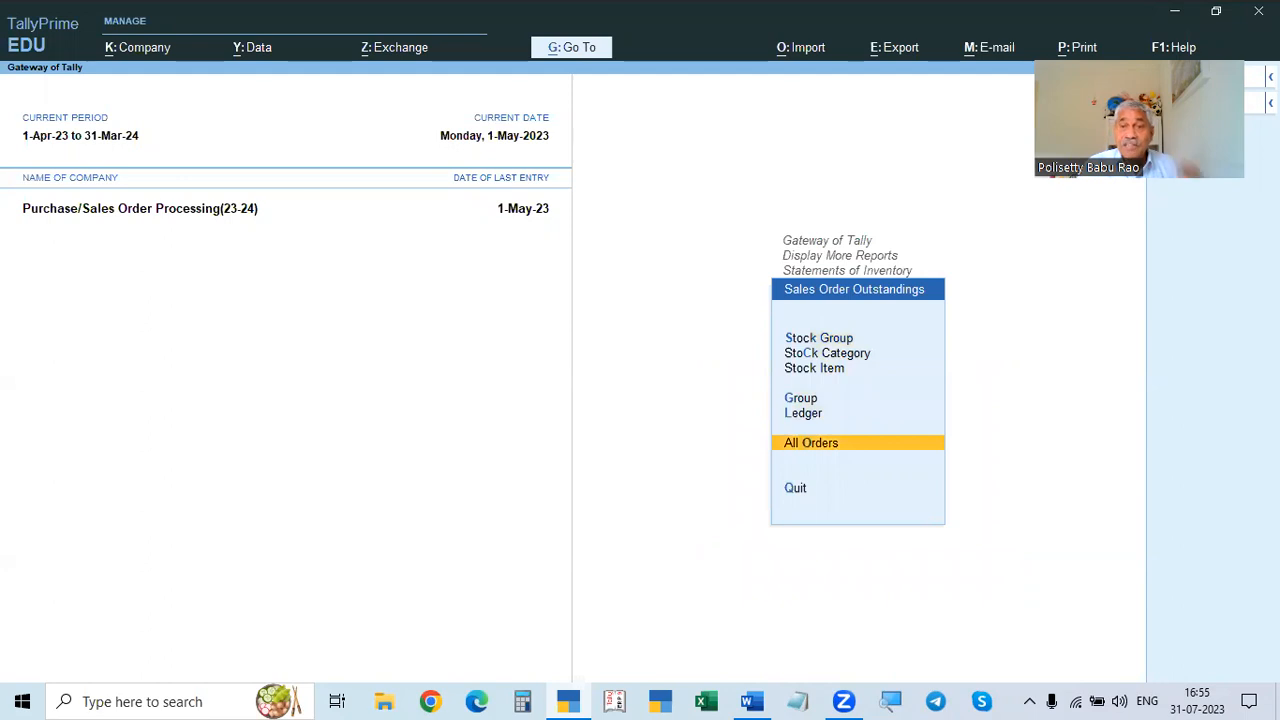
{"action": "key", "text": "Return"}
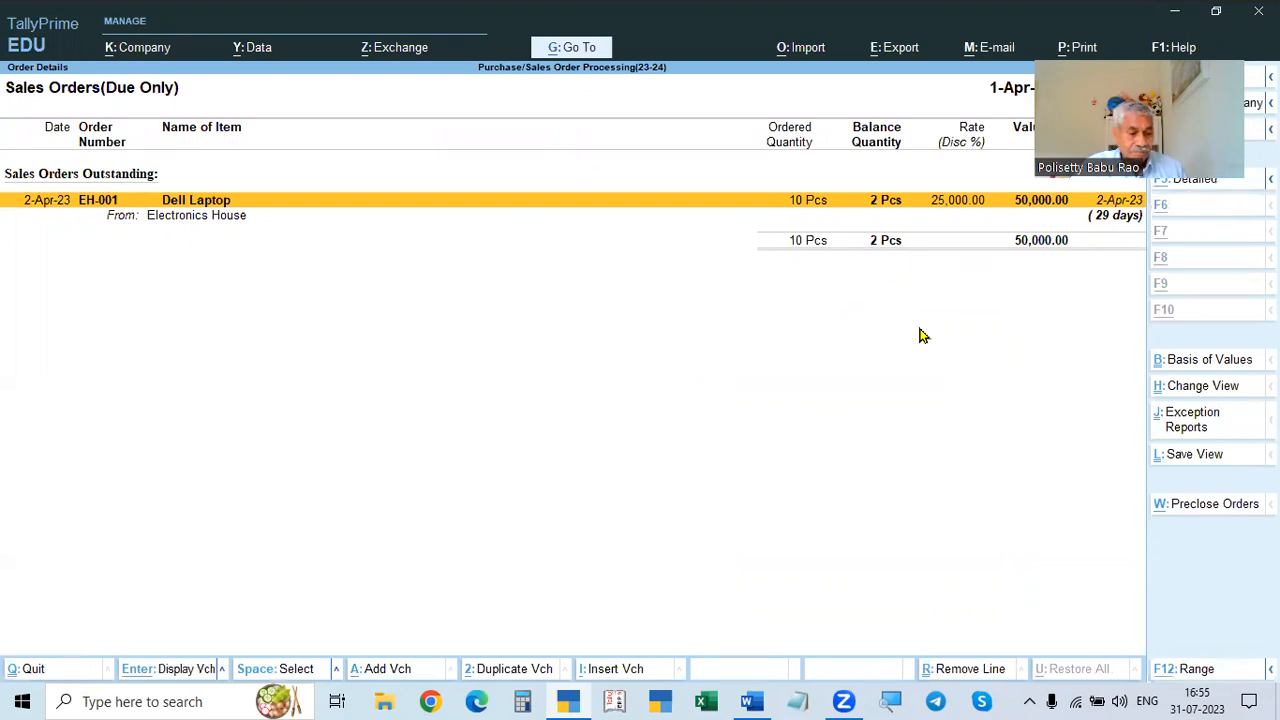
Step: Keep the report period, expand the outstanding order to show its linked vouchers, and leave the report
{"action": "key", "text": "alt+F2"}
{"action": "key", "text": "Return"}
{"action": "key", "text": "Return"}
{"action": "key", "text": "alt+F5"}
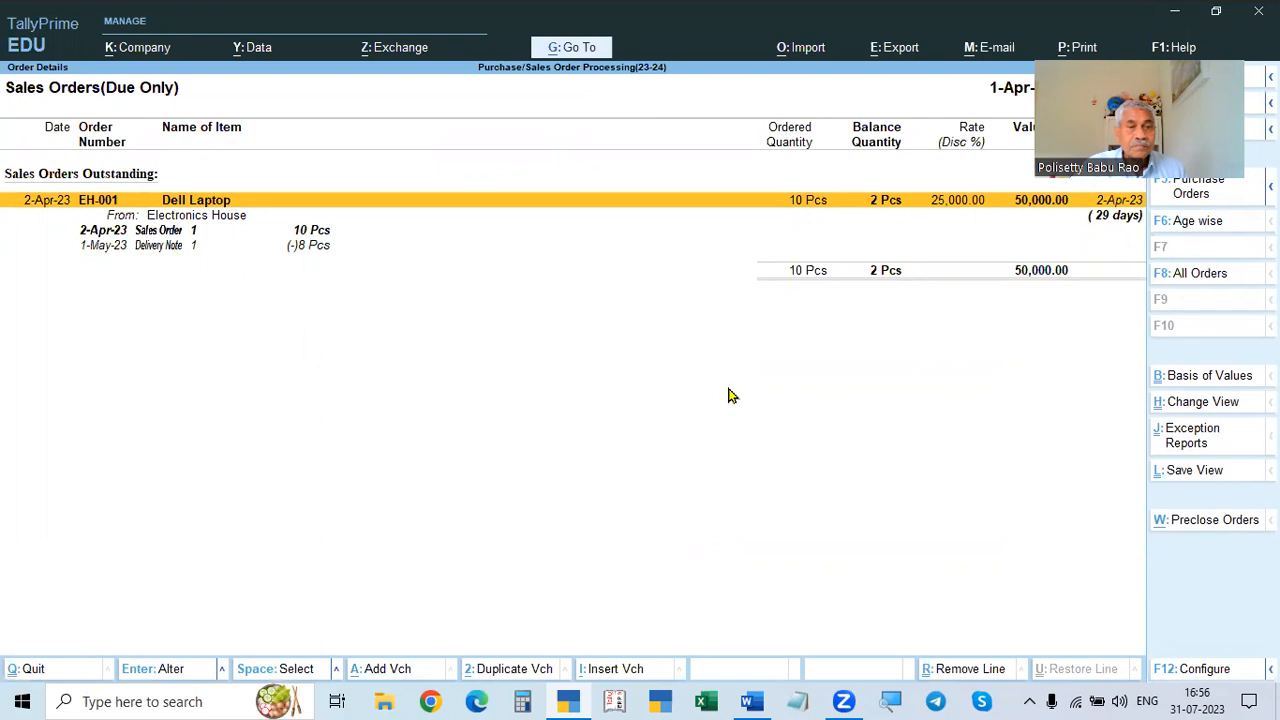
{"action": "key", "text": "Escape"}
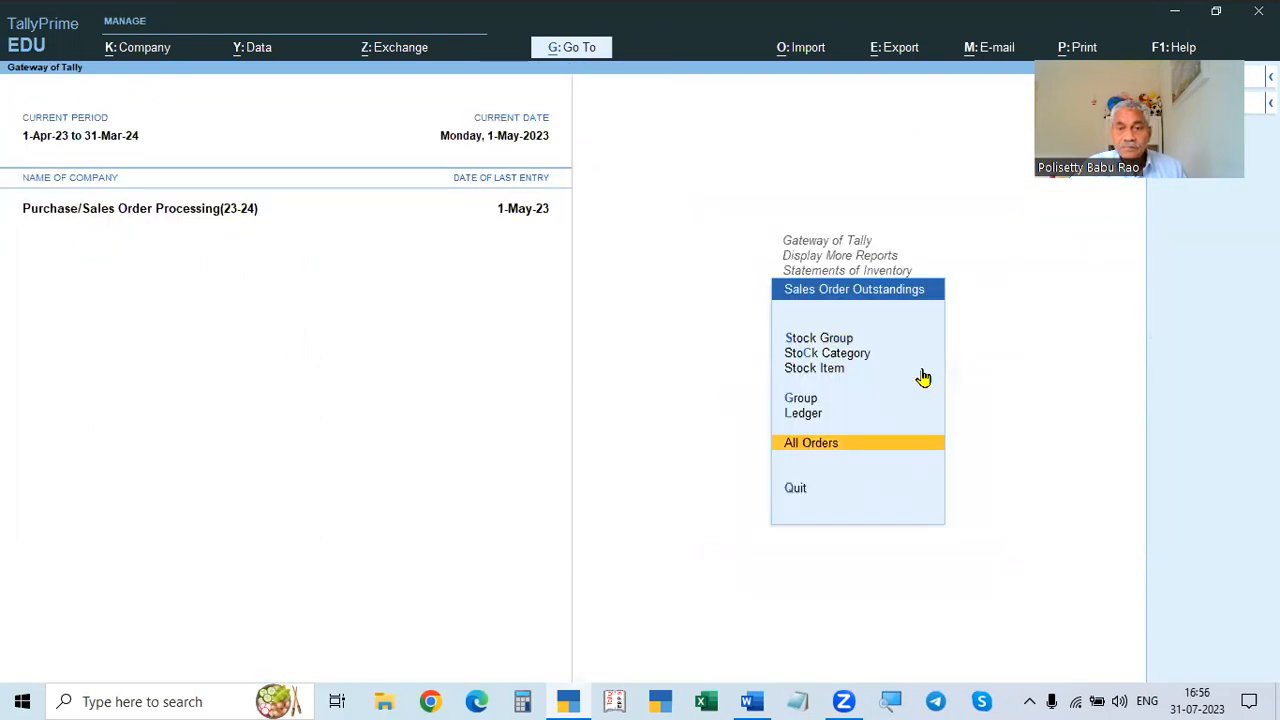
{"action": "key", "text": "Escape"}
{"action": "key", "text": "Escape"}
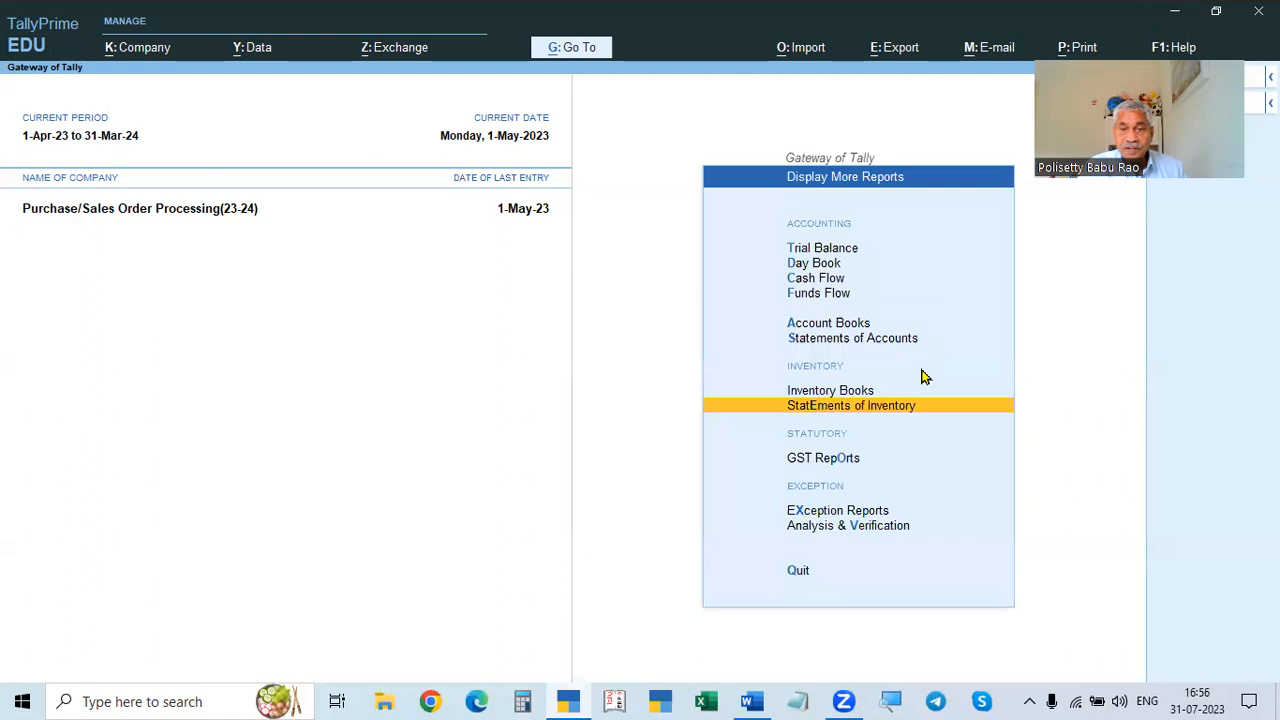
Step: Open the 1-May-23 Electronics House delivery note from the Day Book for alteration
{"action": "key", "text": "Escape"}
{"action": "key", "text": "Escape"}
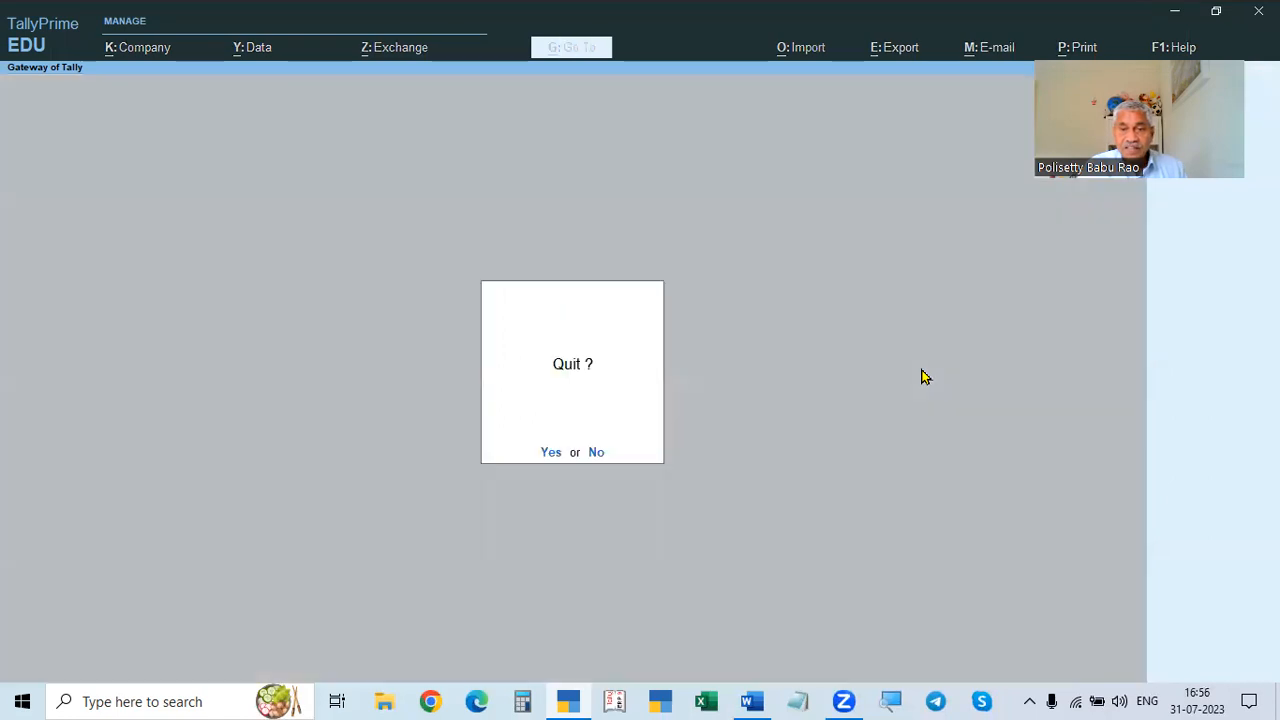
{"action": "key", "text": "Escape"}
{"action": "key", "text": "k"}
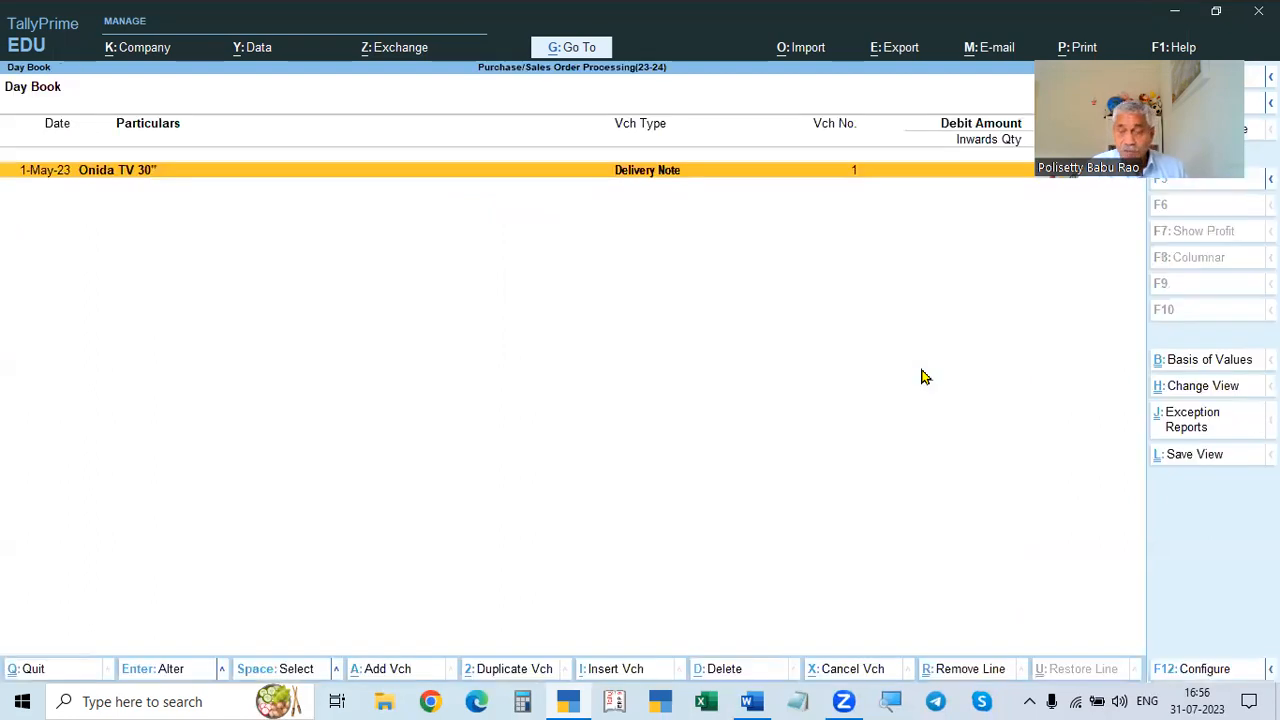
{"action": "key", "text": "Return"}
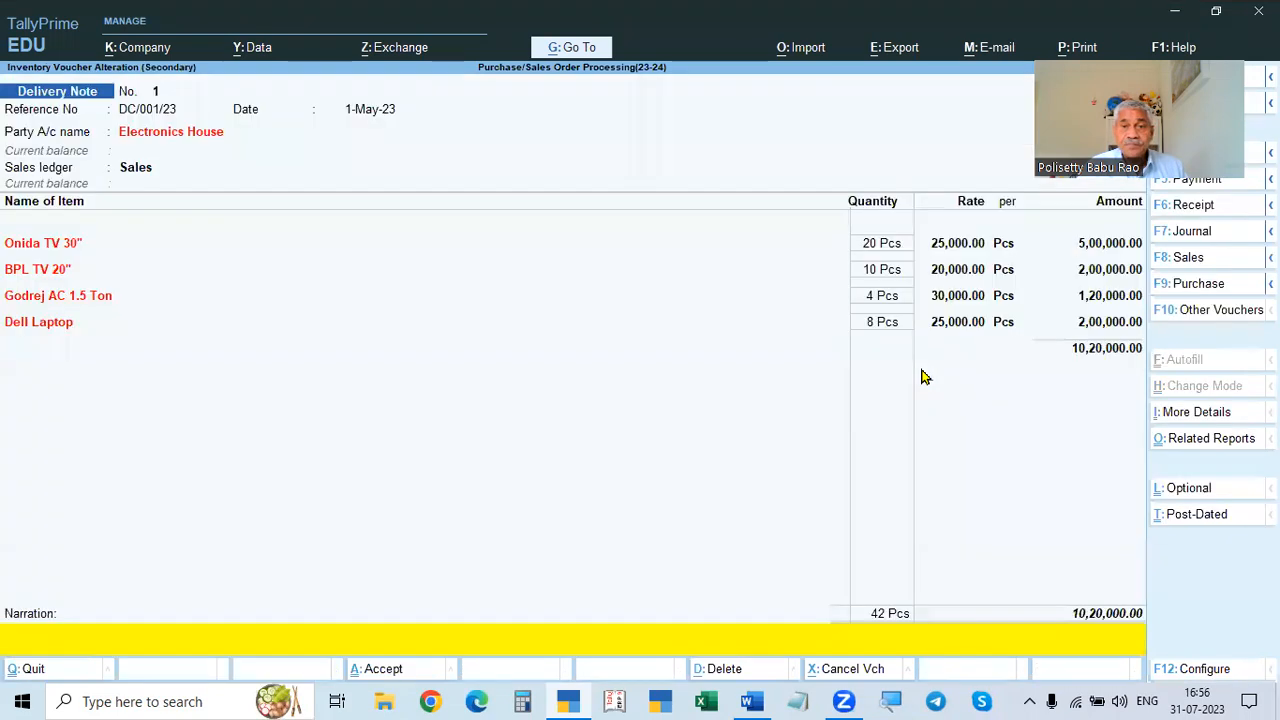
Step: Re-enter 4 Pcs for the Godrej AC 1.5 Ton line, keeping tracking number DC/001/23, the linked sales order and the 30,000 rate
{"action": "left_click", "coordinate": [944, 303]}
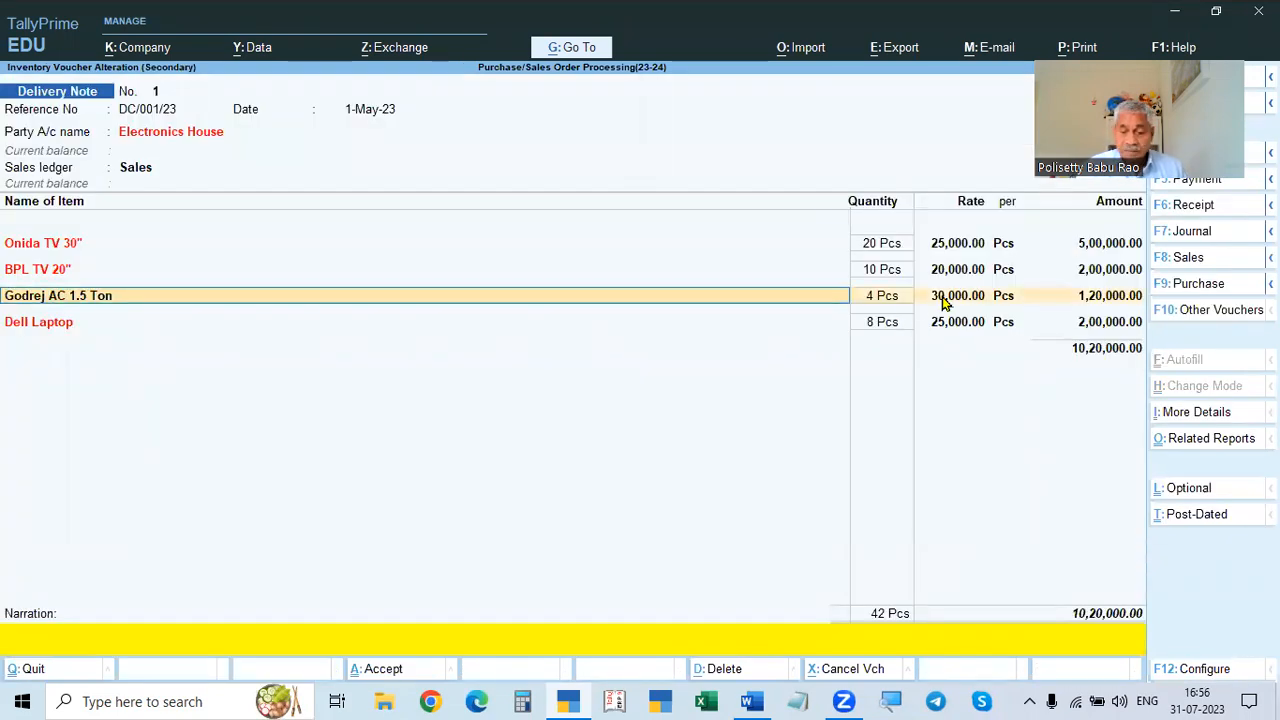
{"action": "key", "text": "Up"}
{"action": "key", "text": "Return"}
{"action": "key", "text": "Return"}
{"action": "key", "text": "Return"}
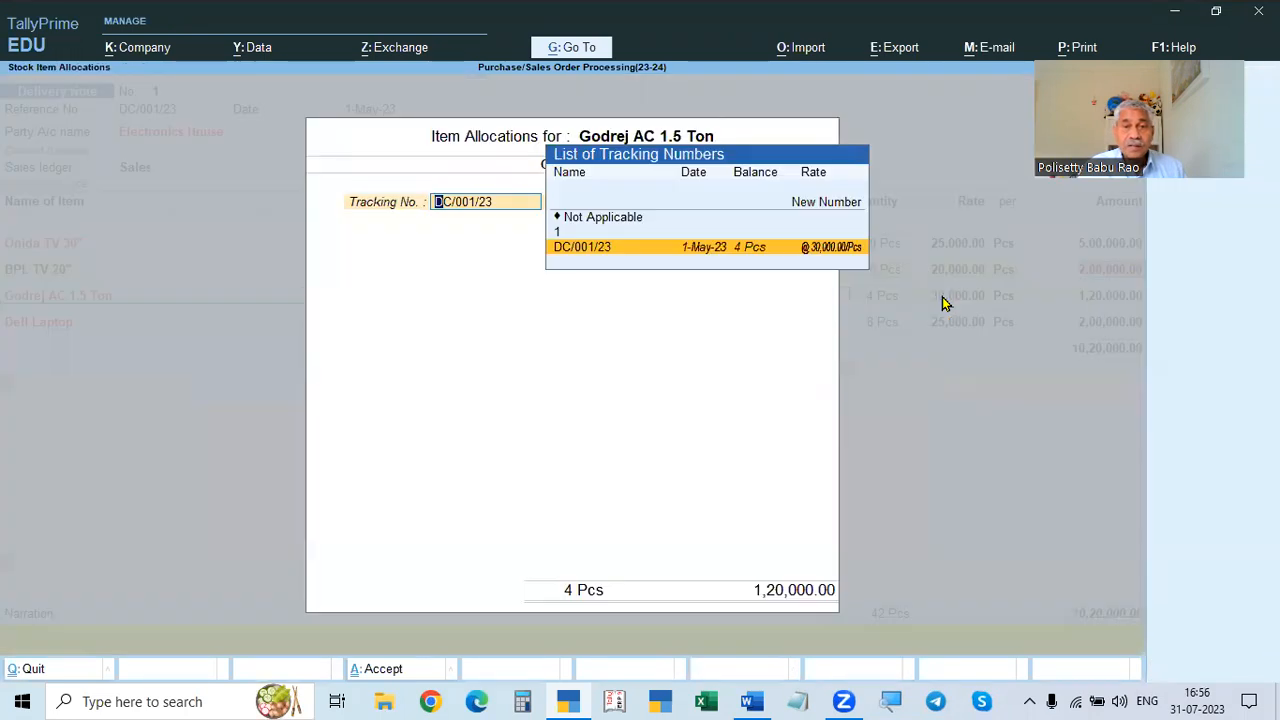
{"action": "key", "text": "Return"}
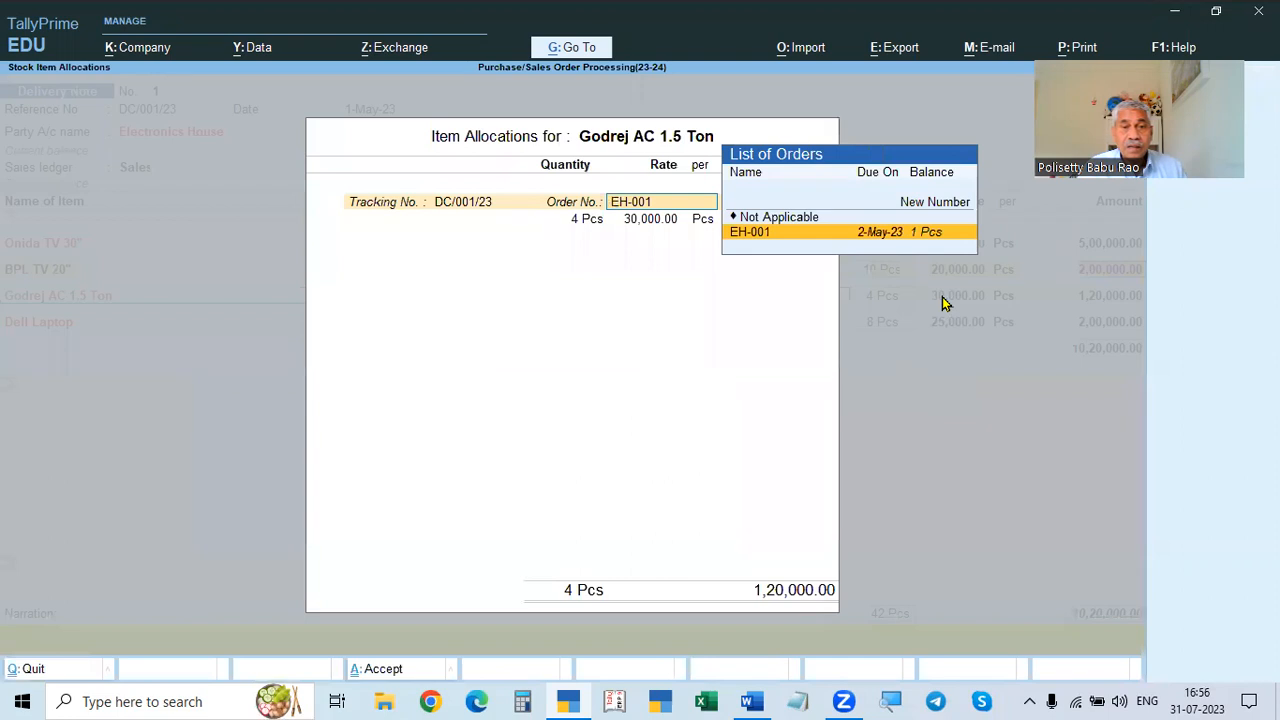
{"action": "key", "text": "Return"}
{"action": "type", "text": "4"}
{"action": "key", "text": "Return"}
{"action": "key", "text": "Return"}
{"action": "key", "text": "Return"}
{"action": "key", "text": "Return"}
{"action": "key", "text": "Return"}
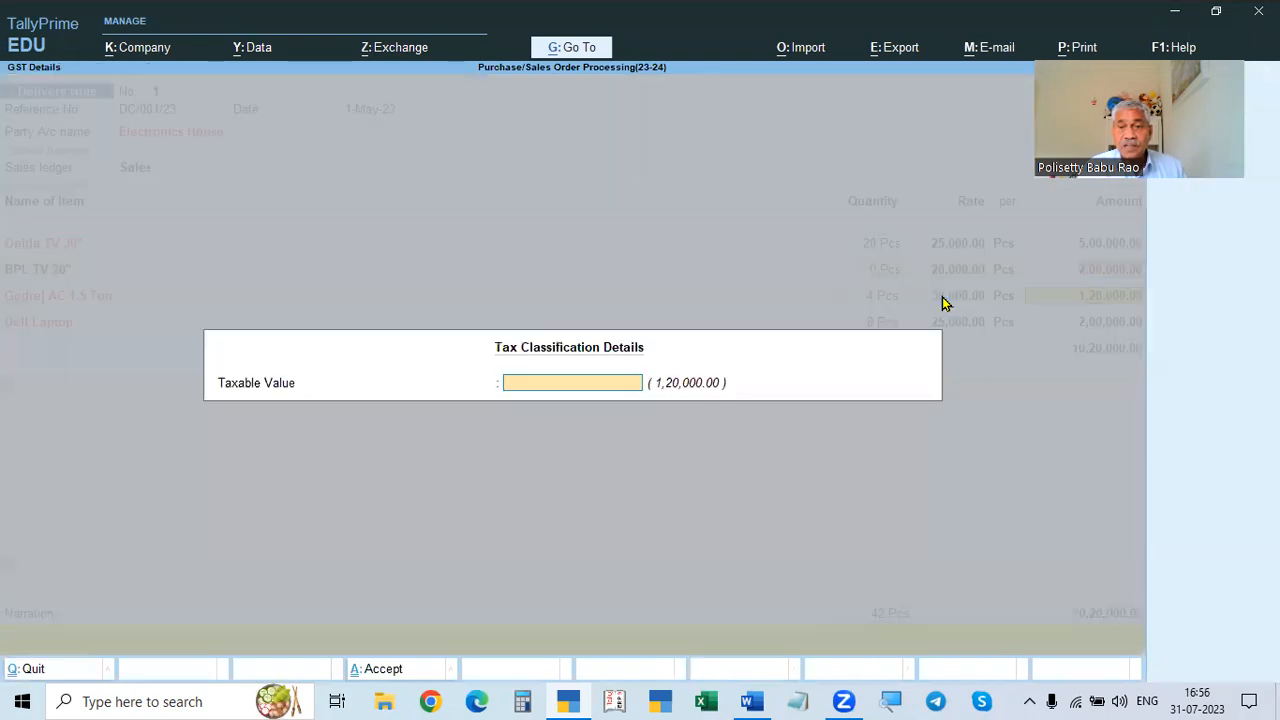
{"action": "key", "text": "Return"}
Step: Keep the Dell Laptop line at 8 Pcs and 25,000 with tracking number DC/001/23 and the linked order, and save the delivery note
{"action": "key", "text": "Return"}
{"action": "key", "text": "Return"}
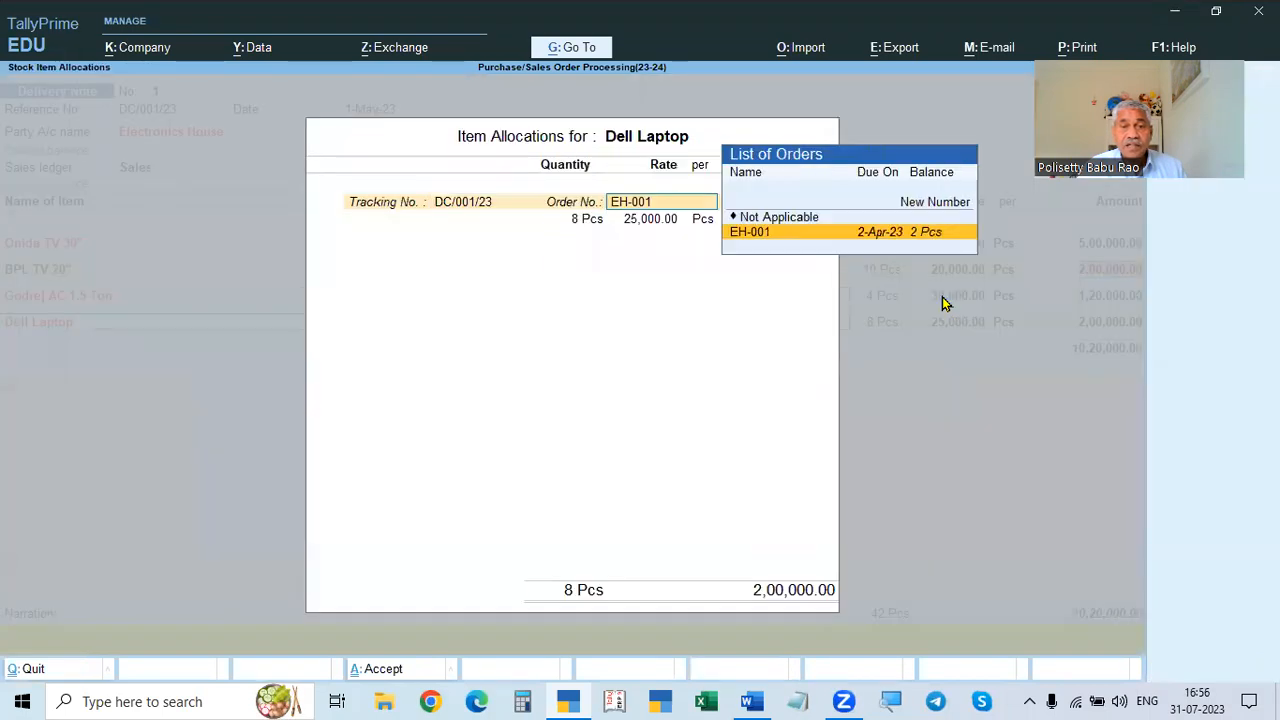
{"action": "key", "text": "Return"}
{"action": "key", "text": "Return"}
{"action": "key", "text": "Return"}
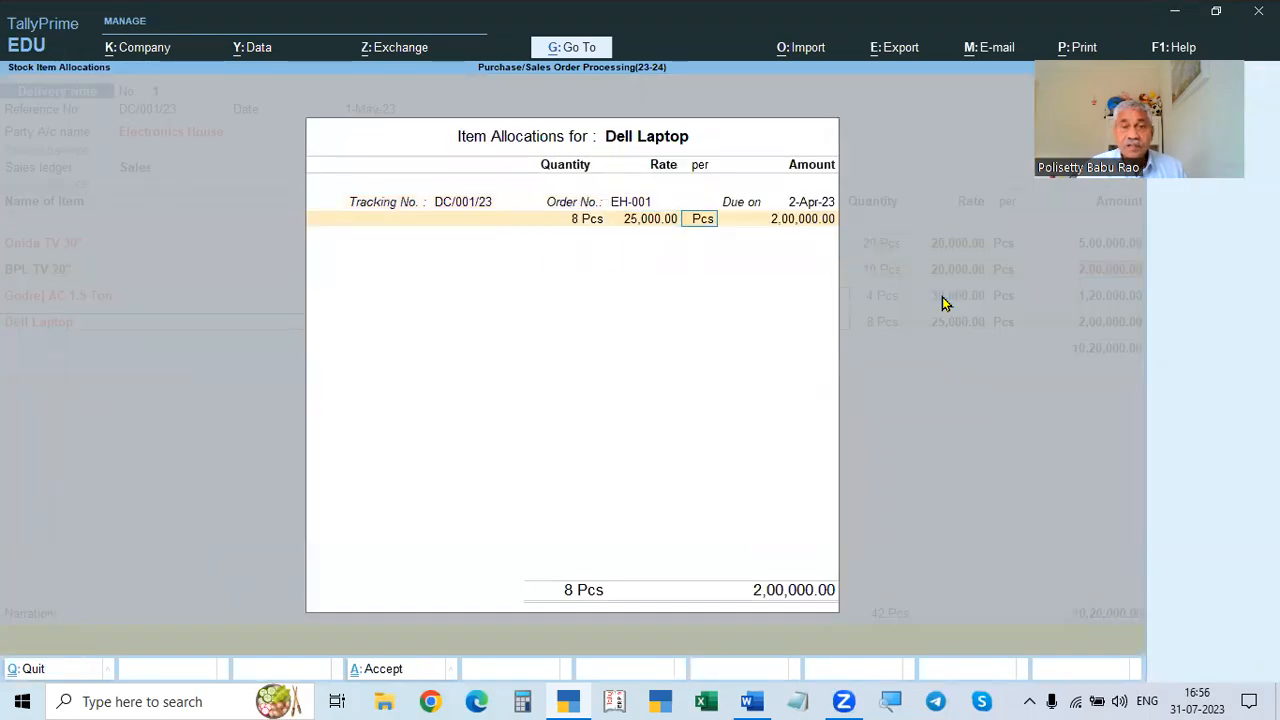
{"action": "key", "text": "Return"}
{"action": "key", "text": "Return"}
{"action": "key", "text": "Return"}
{"action": "key", "text": "Return"}
{"action": "key", "text": "Return"}
{"action": "key", "text": "Return"}
{"action": "key", "text": "Return"}
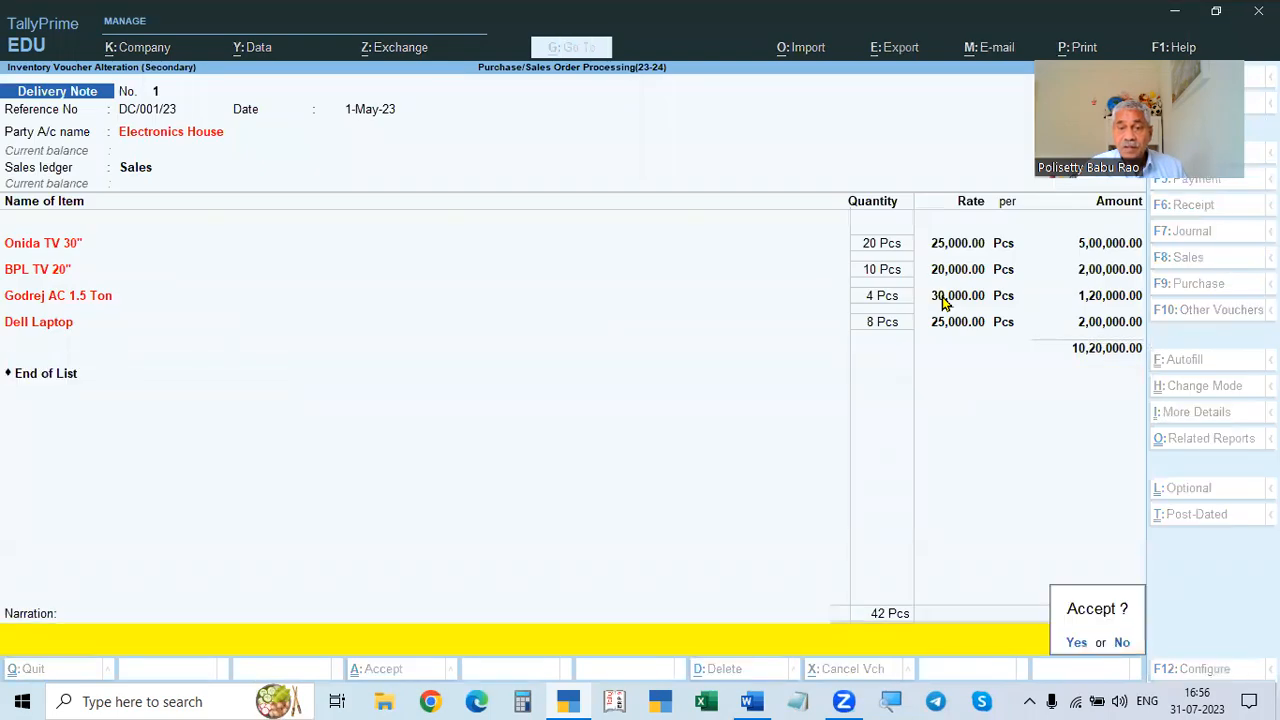
{"action": "key", "text": "Return"}
Step: Examine the closing quantities of the stock items in the Stock Summary and return to the Gateway of Tally
{"action": "key", "text": "Escape"}
{"action": "key", "text": "Escape"}
{"action": "key", "text": "Escape"}
{"action": "key", "text": "Down"}
{"action": "key", "text": "Down"}
{"action": "key", "text": "Down"}
{"action": "key", "text": "Down"}
{"action": "key", "text": "Down"}
{"action": "key", "text": "Down"}
{"action": "key", "text": "Down"}
{"action": "key", "text": "Down"}
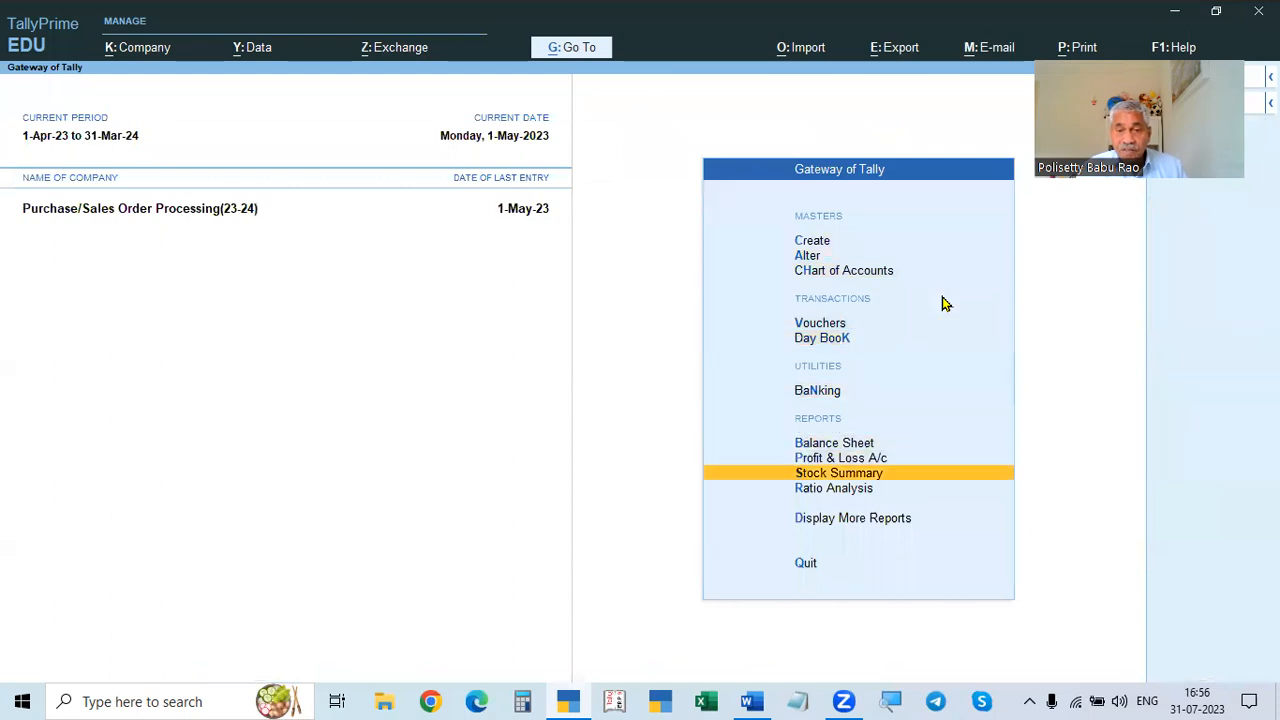
{"action": "key", "text": "Return"}
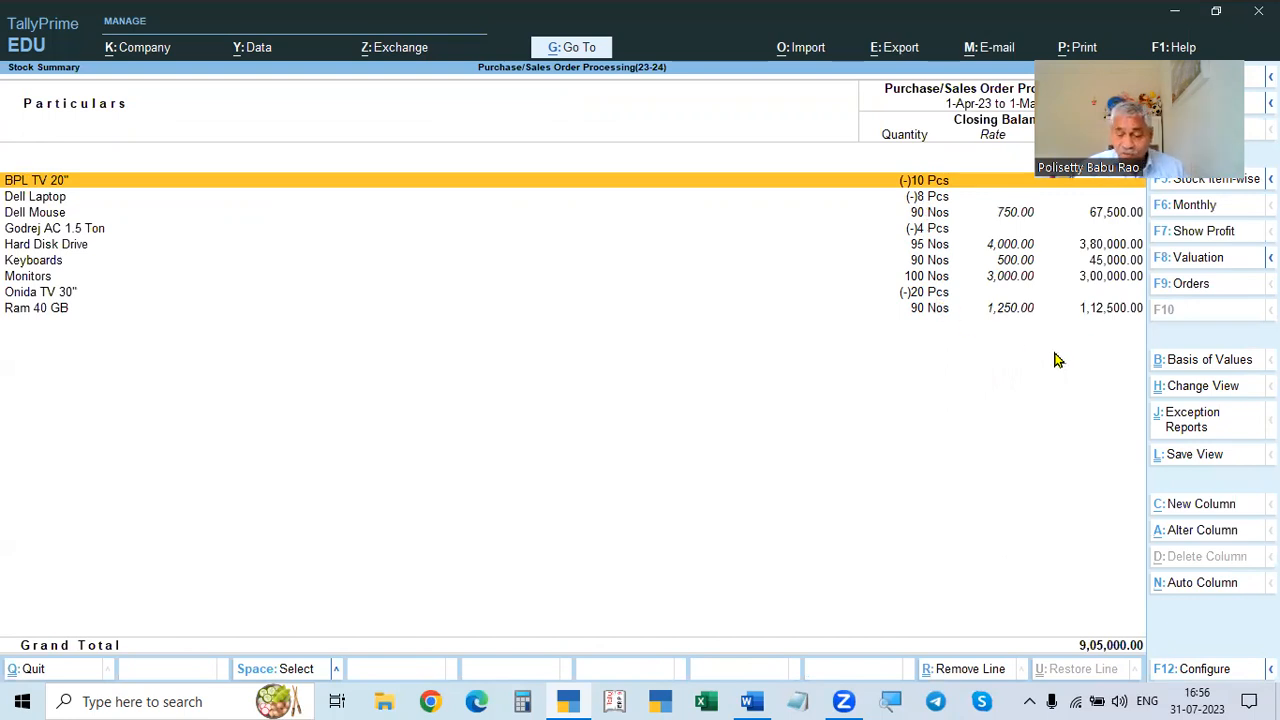
{"action": "key", "text": "Escape"}
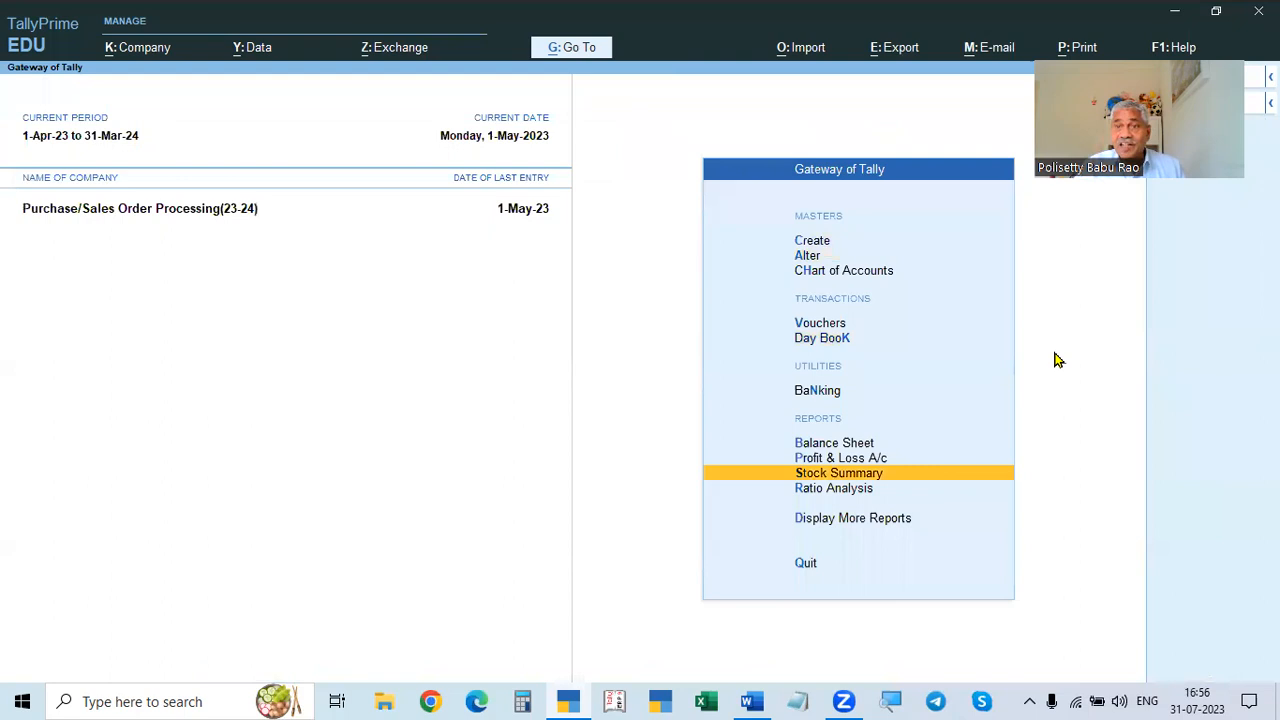
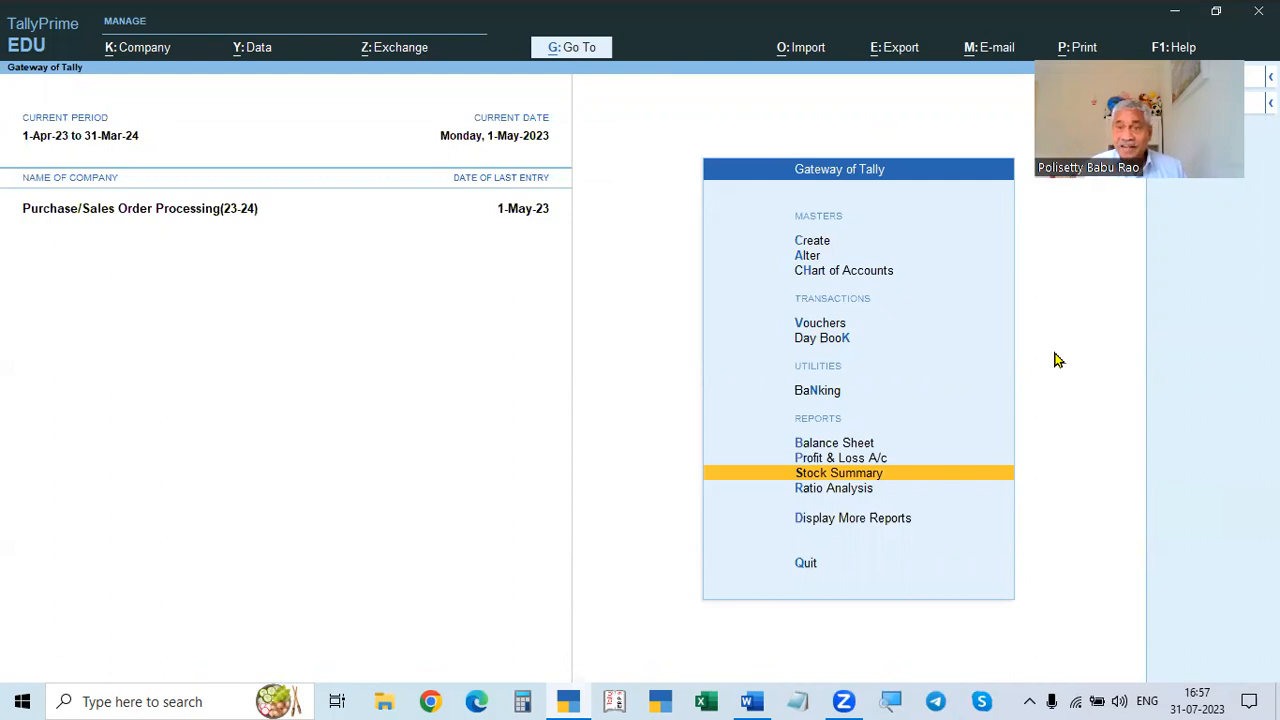
Step: Examine the breakdown of Sales Accounts in the Profit & Loss A/c
{"action": "key", "text": "Up"}
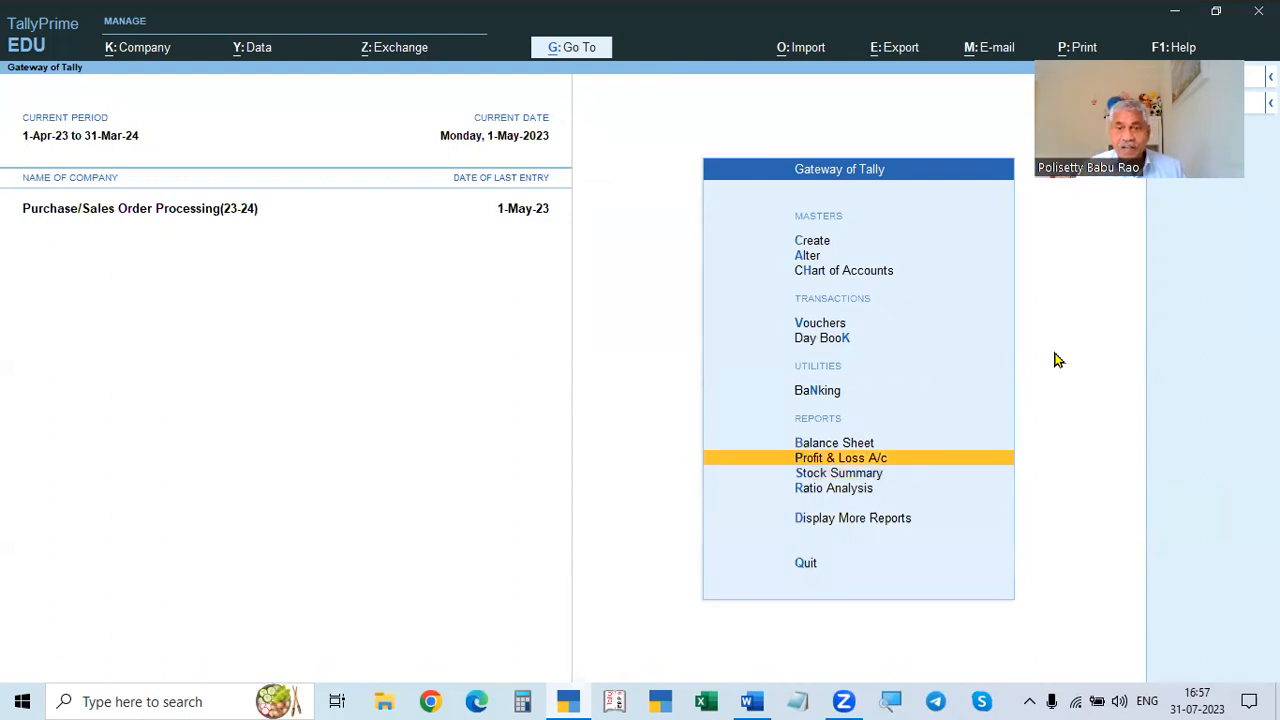
{"action": "key", "text": "Return"}
{"action": "key", "text": "Right"}
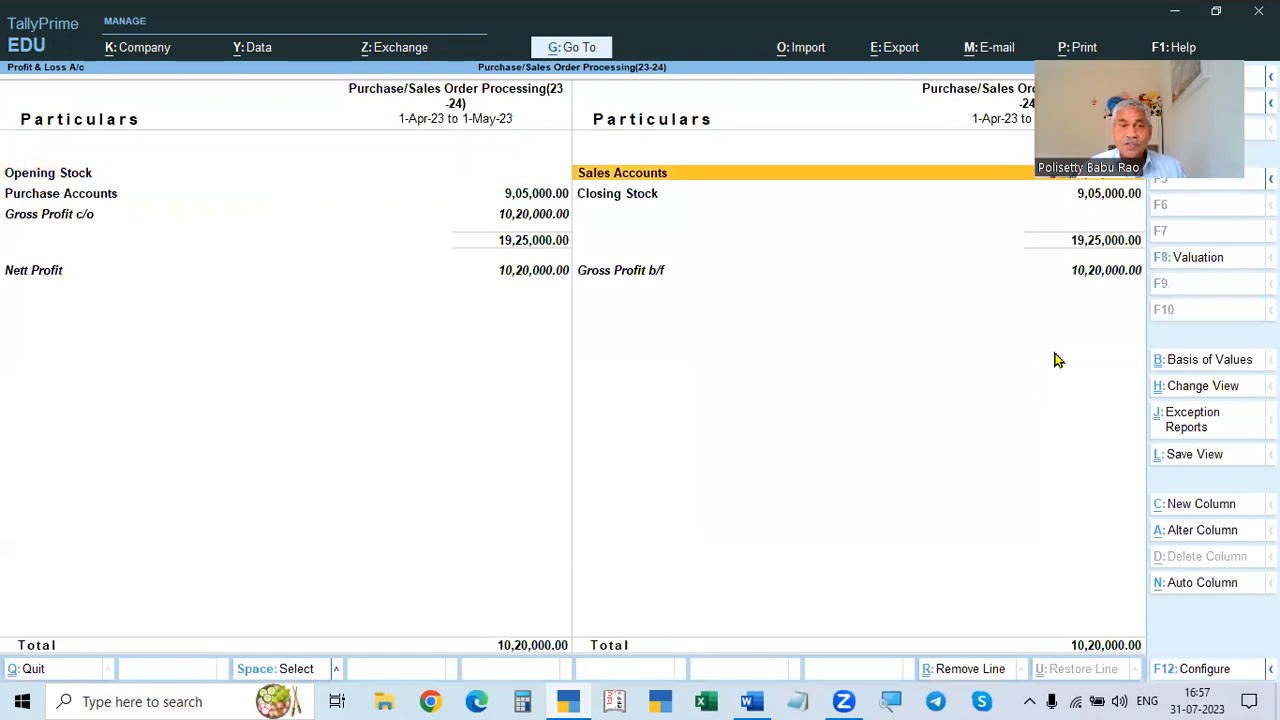
{"action": "key", "text": "Return"}
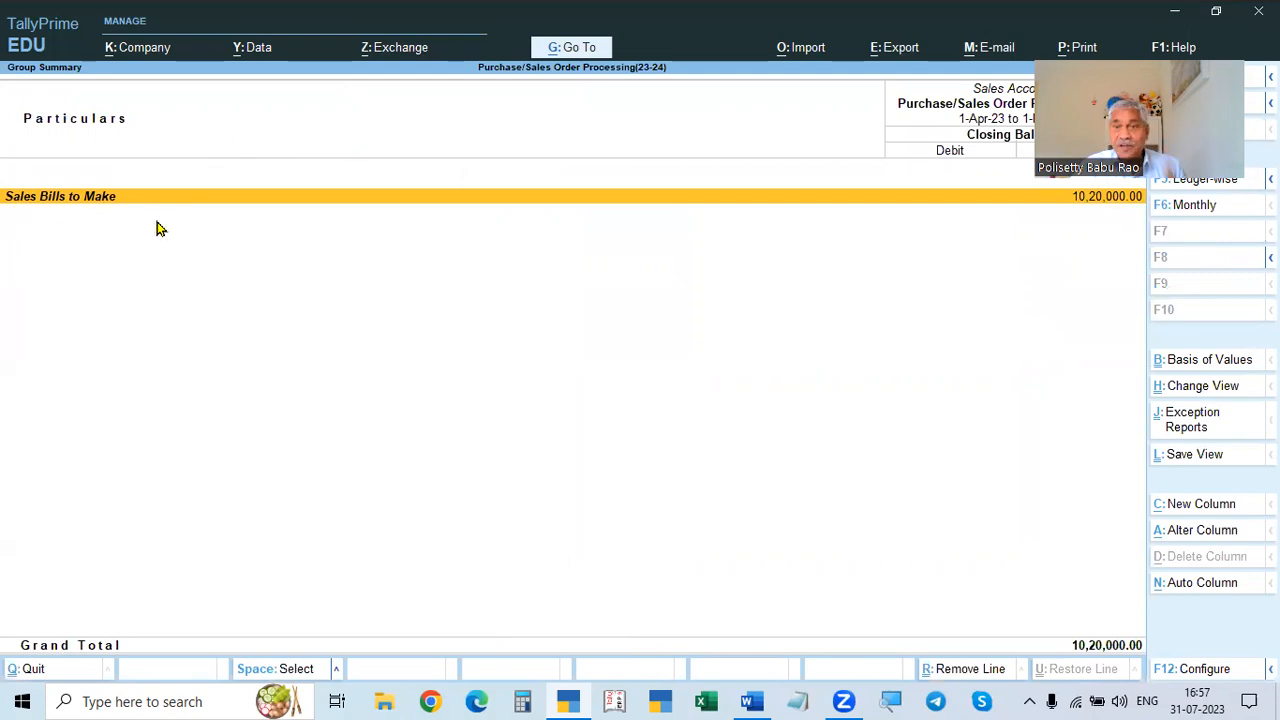
Step: Examine the pending sales bills behind Sales Bills to Make in Sales Accounts, and return to the Gateway of Tally
{"action": "key", "text": "Return"}
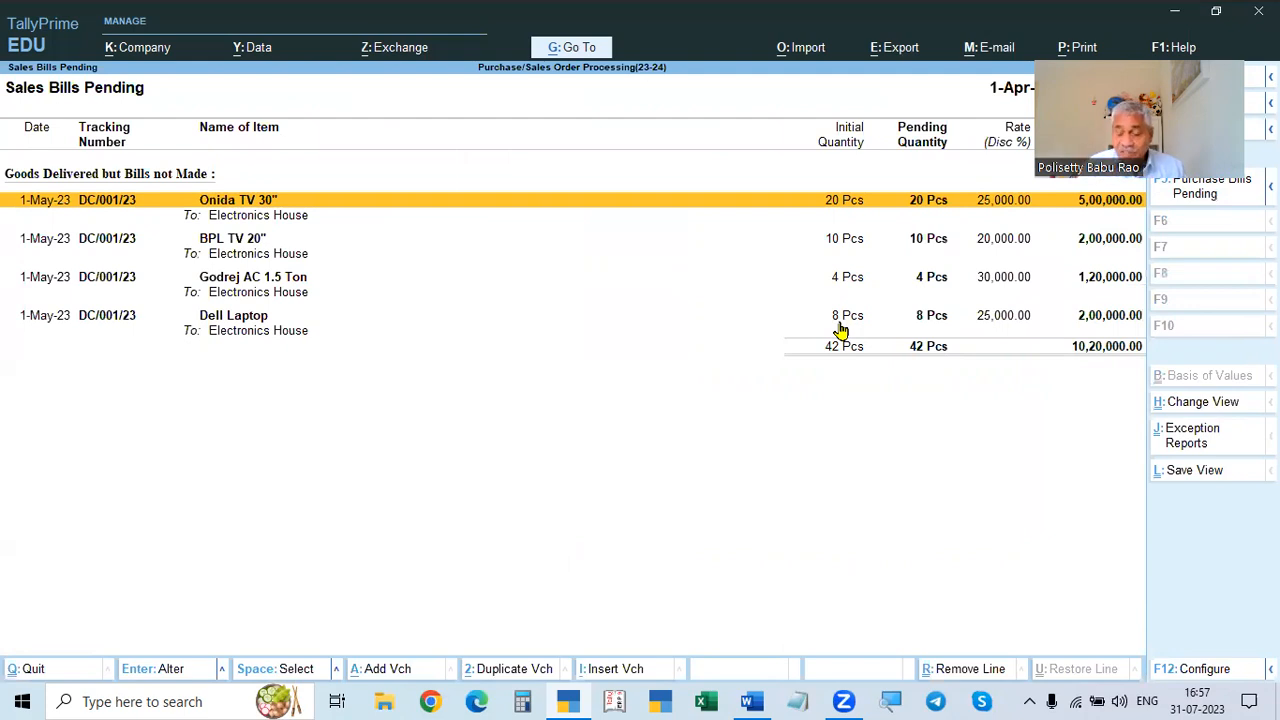
{"action": "key", "text": "Escape"}
{"action": "key", "text": "Escape"}
{"action": "key", "text": "Escape"}
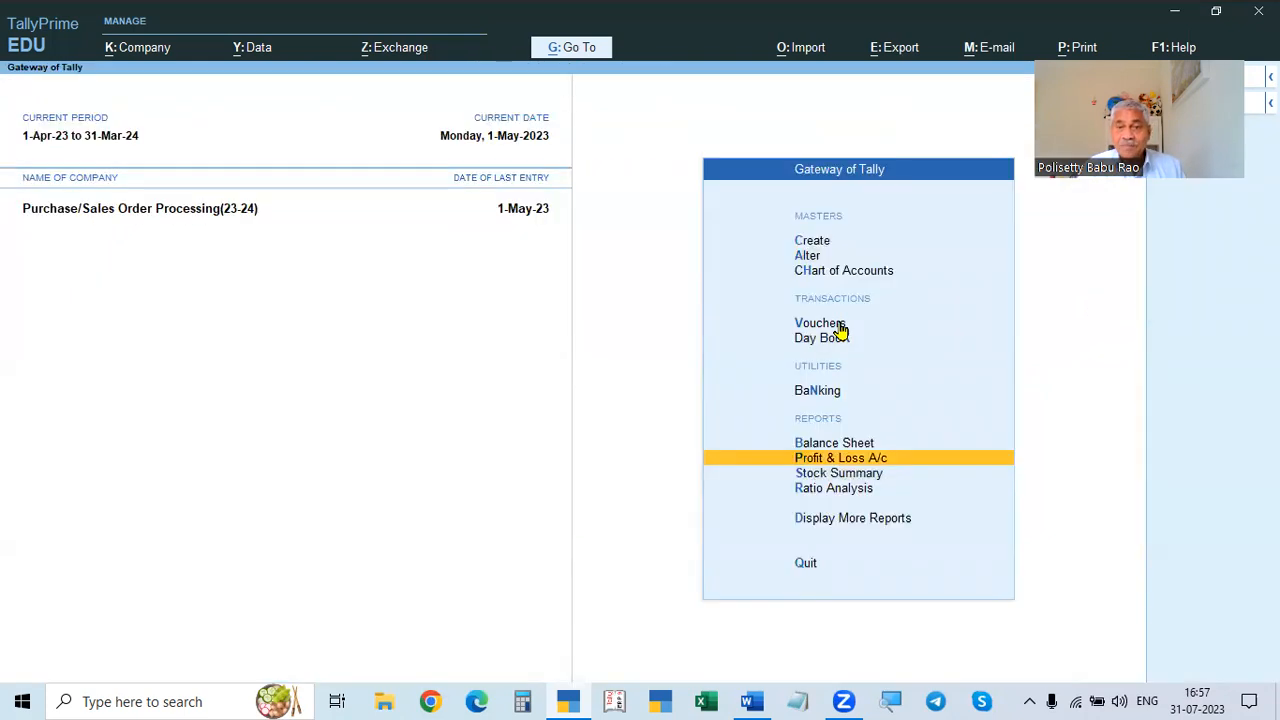
Step: Examine the Sundry Debtors breakdown under Current Assets in the Balance Sheet, and return to the Gateway of Tally
{"action": "key", "text": "Up"}
{"action": "key", "text": "Return"}
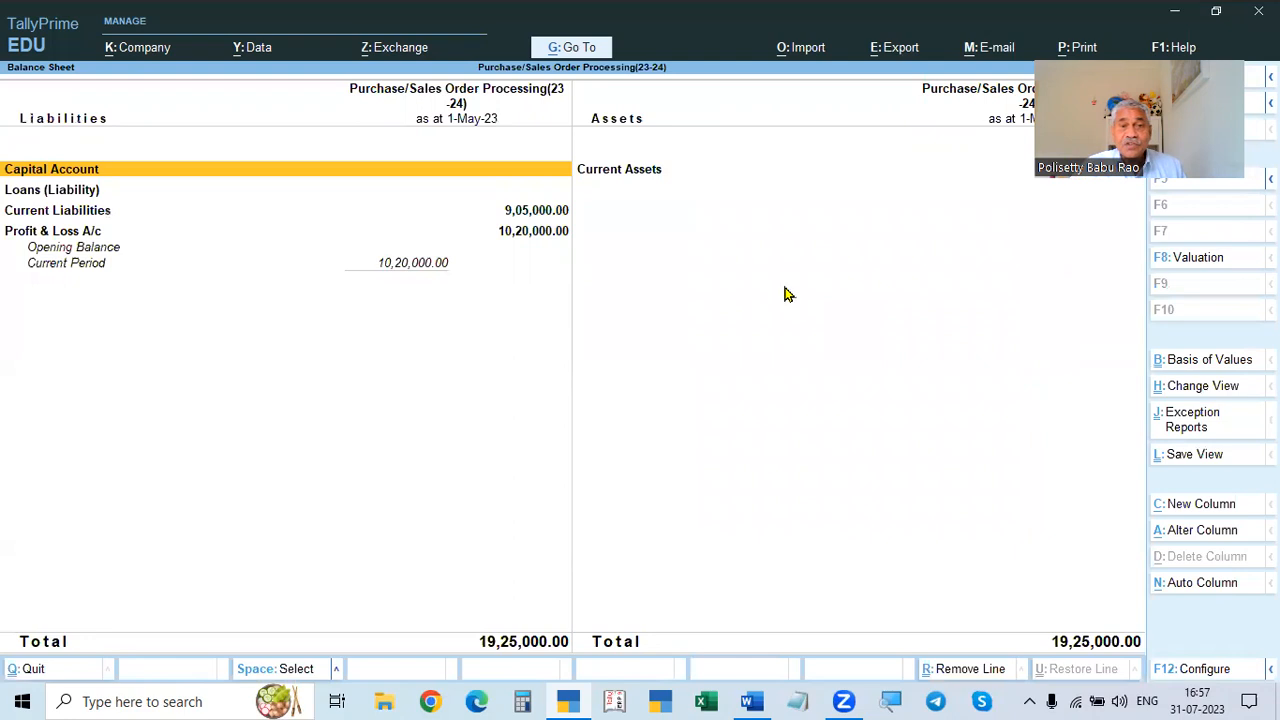
{"action": "left_click", "coordinate": [626, 180]}
{"action": "left_click", "coordinate": [626, 180]}
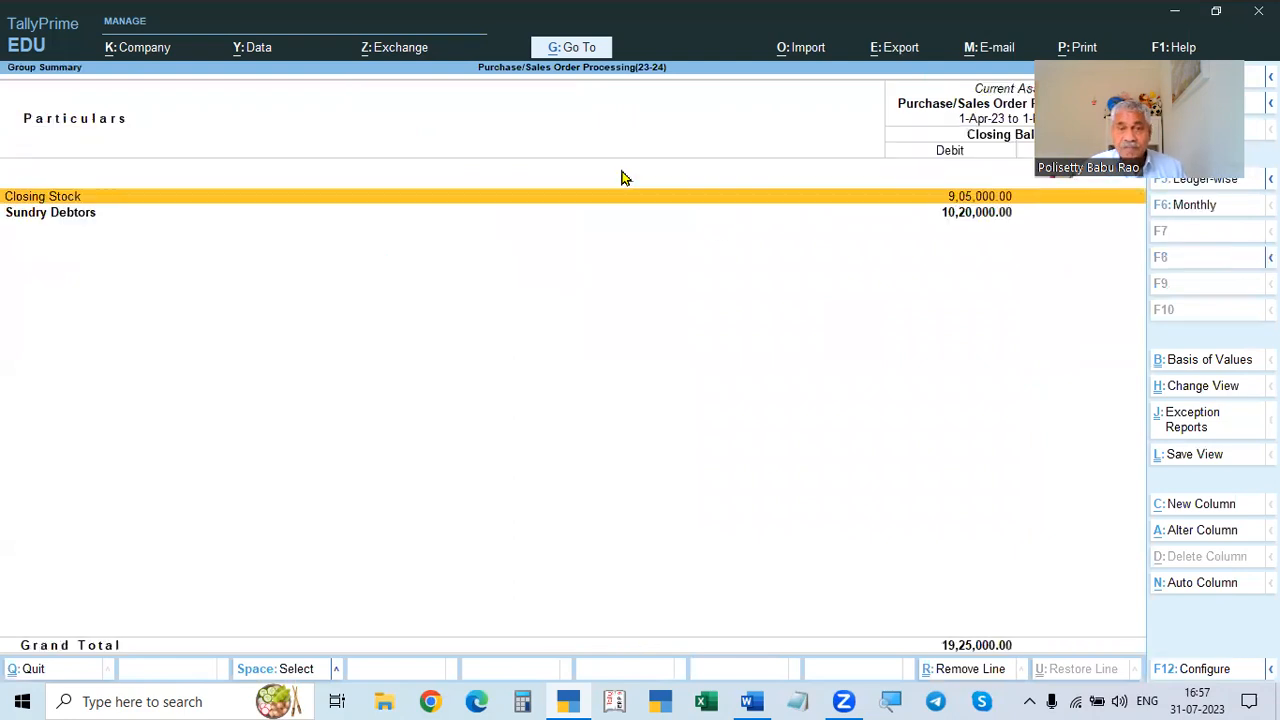
{"action": "left_click", "coordinate": [55, 215]}
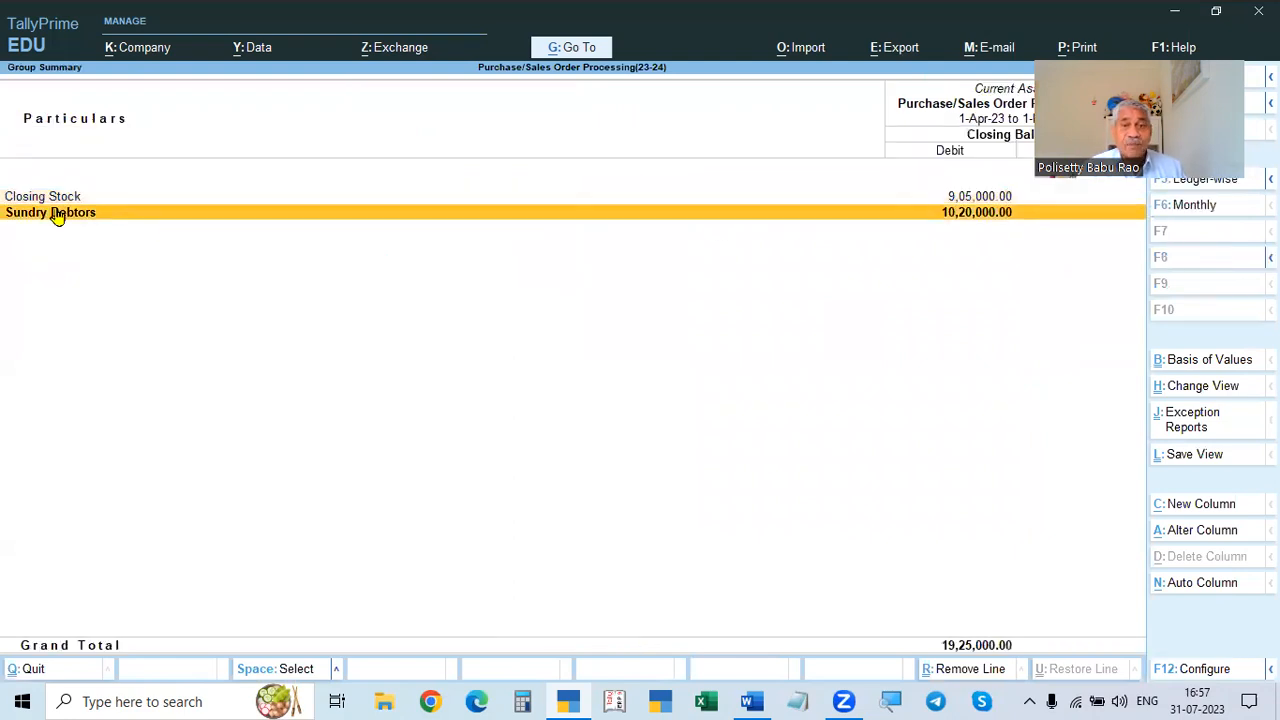
{"action": "left_click", "coordinate": [57, 214]}
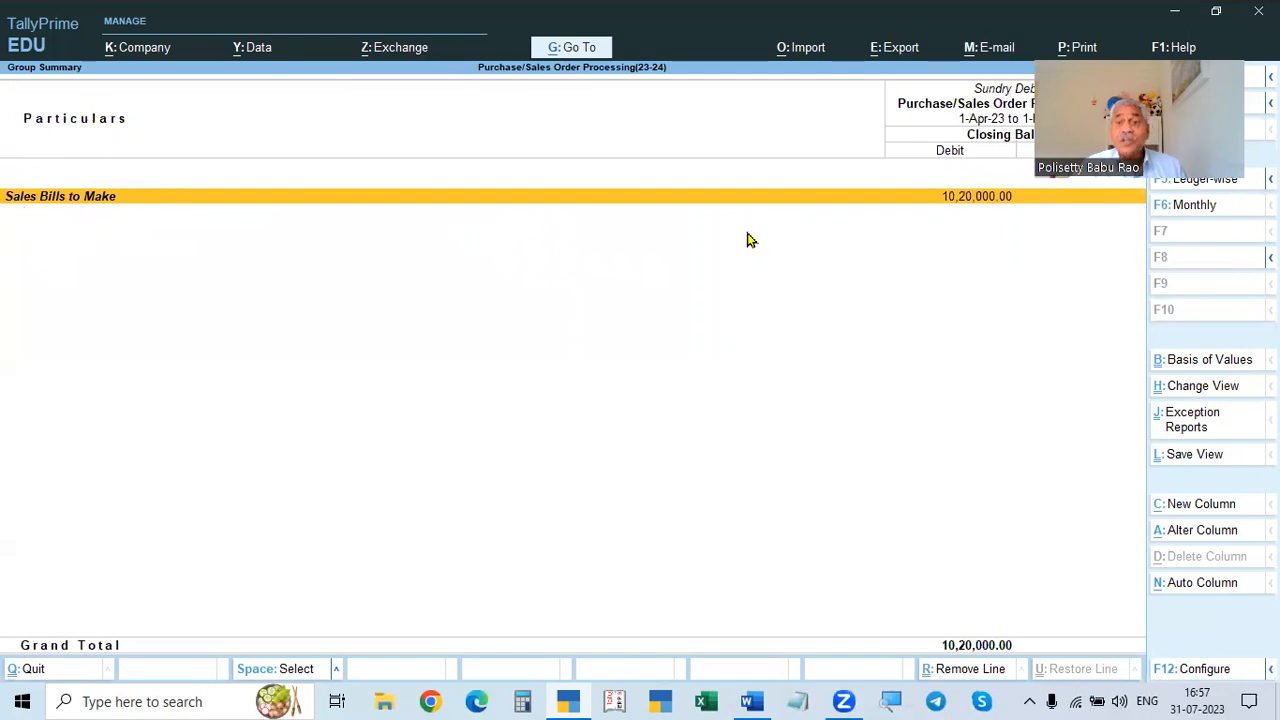
{"action": "key", "text": "Escape"}
{"action": "key", "text": "Escape"}
{"action": "key", "text": "Escape"}
Step: Open the Inventory Books list of reports from Display More Reports
{"action": "key", "text": "Down"}
{"action": "key", "text": "Down"}
{"action": "key", "text": "Down"}
{"action": "key", "text": "Down"}
{"action": "key", "text": "Return"}
{"action": "key", "text": "Down"}
{"action": "key", "text": "Down"}
{"action": "key", "text": "Down"}
{"action": "key", "text": "Down"}
{"action": "key", "text": "Down"}
{"action": "key", "text": "Down"}
{"action": "key", "text": "Down"}
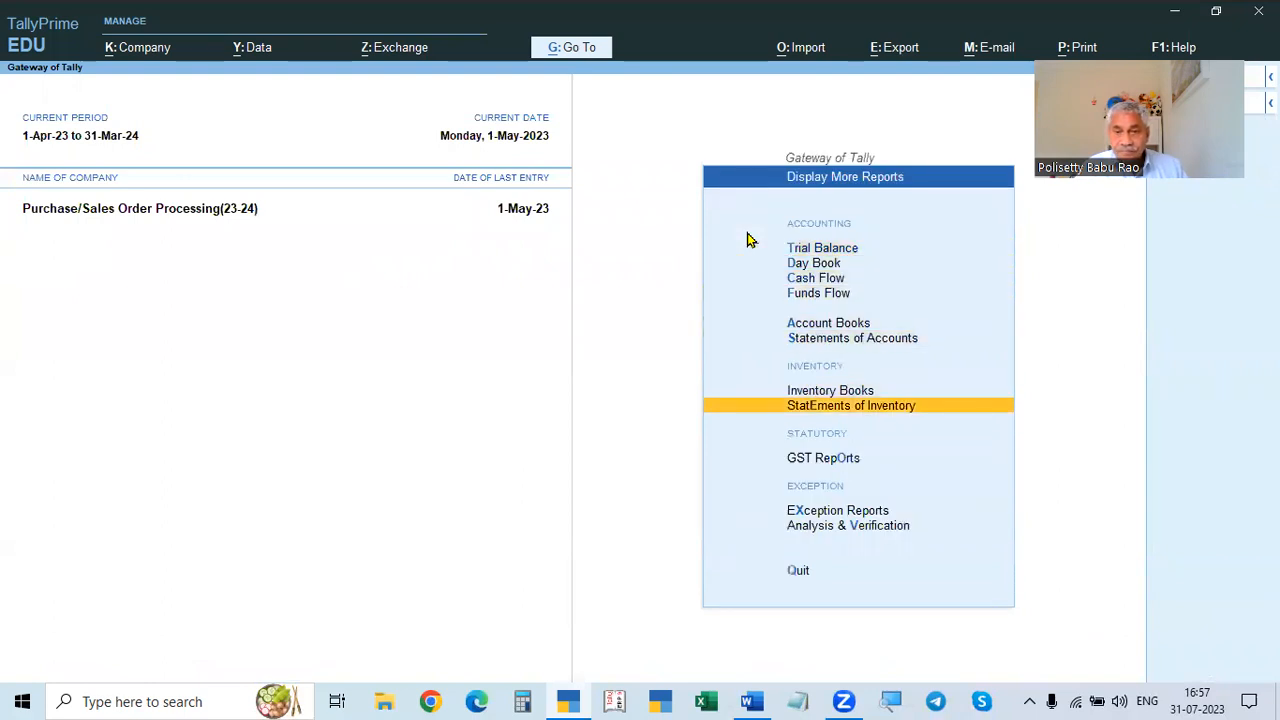
{"action": "key", "text": "Up"}
{"action": "key", "text": "Return"}
Step: Examine Electronics House's sales order EH-001 through the Sales Orders Book, and return to Inventory Books without altering the voucher
{"action": "key", "text": "Down"}
{"action": "key", "text": "Down"}
{"action": "key", "text": "Down"}
{"action": "key", "text": "Down"}
{"action": "key", "text": "Down"}
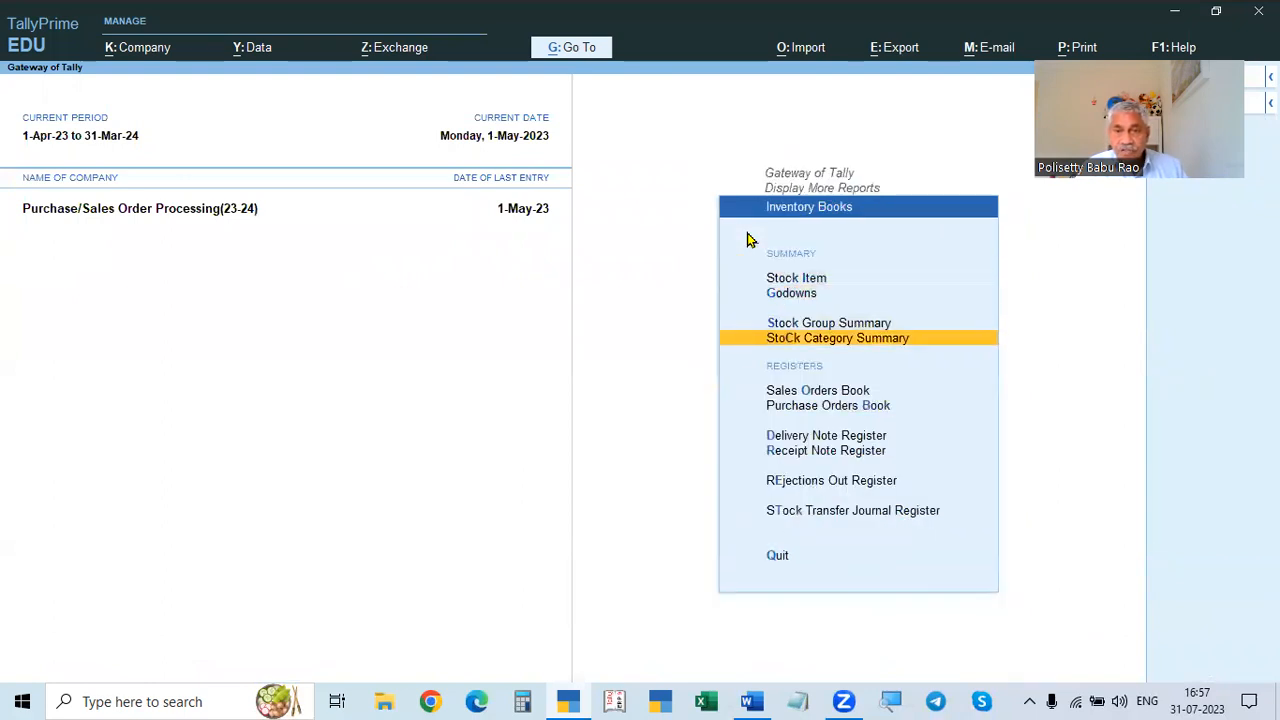
{"action": "key", "text": "Up"}
{"action": "key", "text": "Return"}
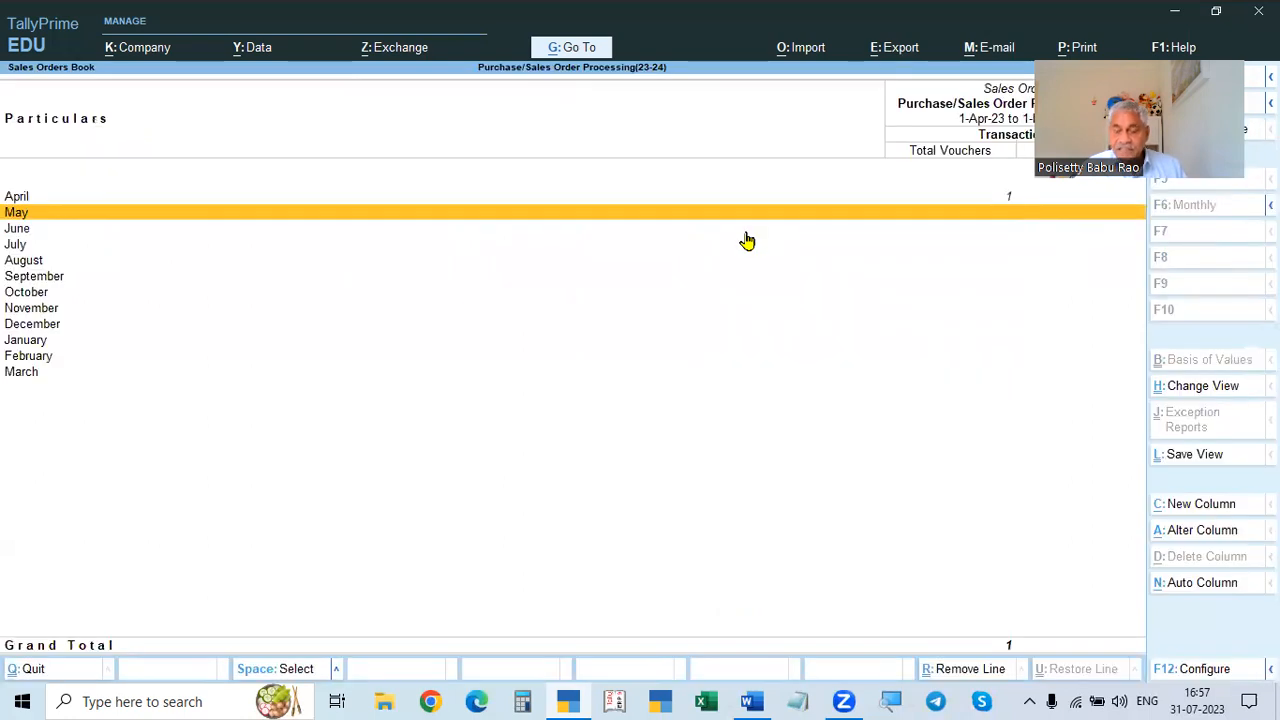
{"action": "key", "text": "Return"}
{"action": "key", "text": "Return"}
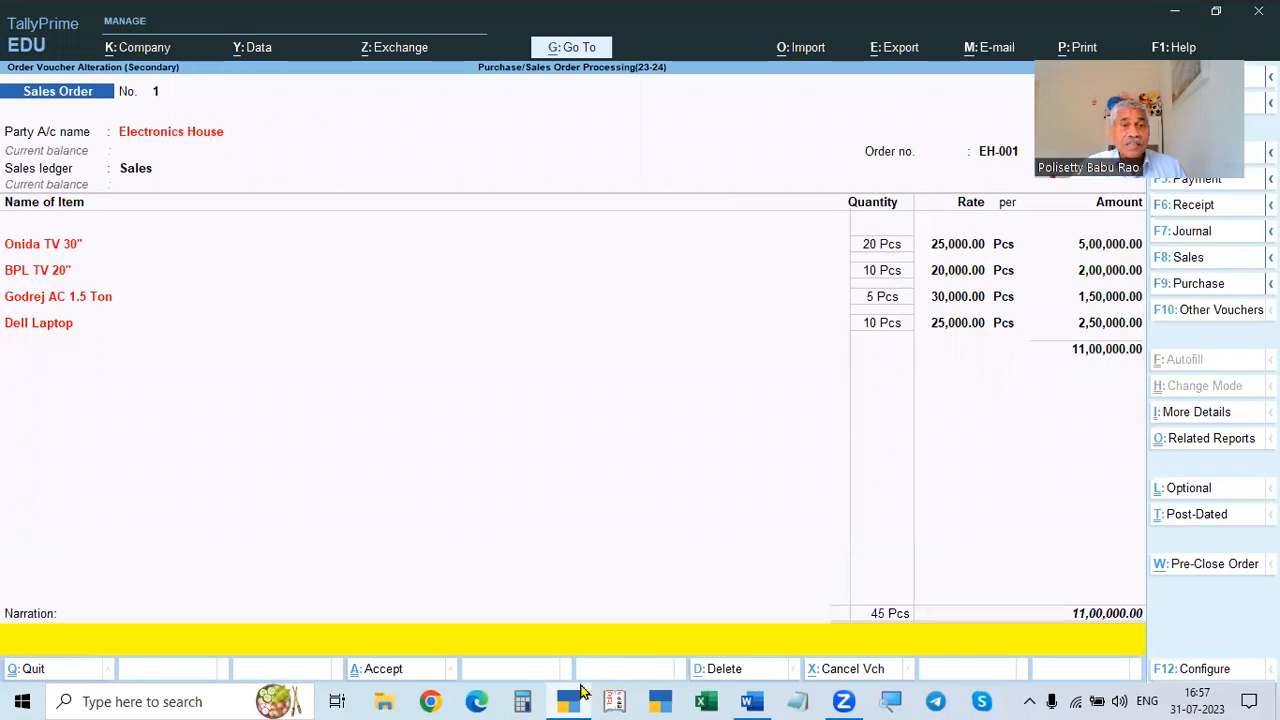
{"action": "key", "text": "Escape"}
{"action": "key", "text": "y"}
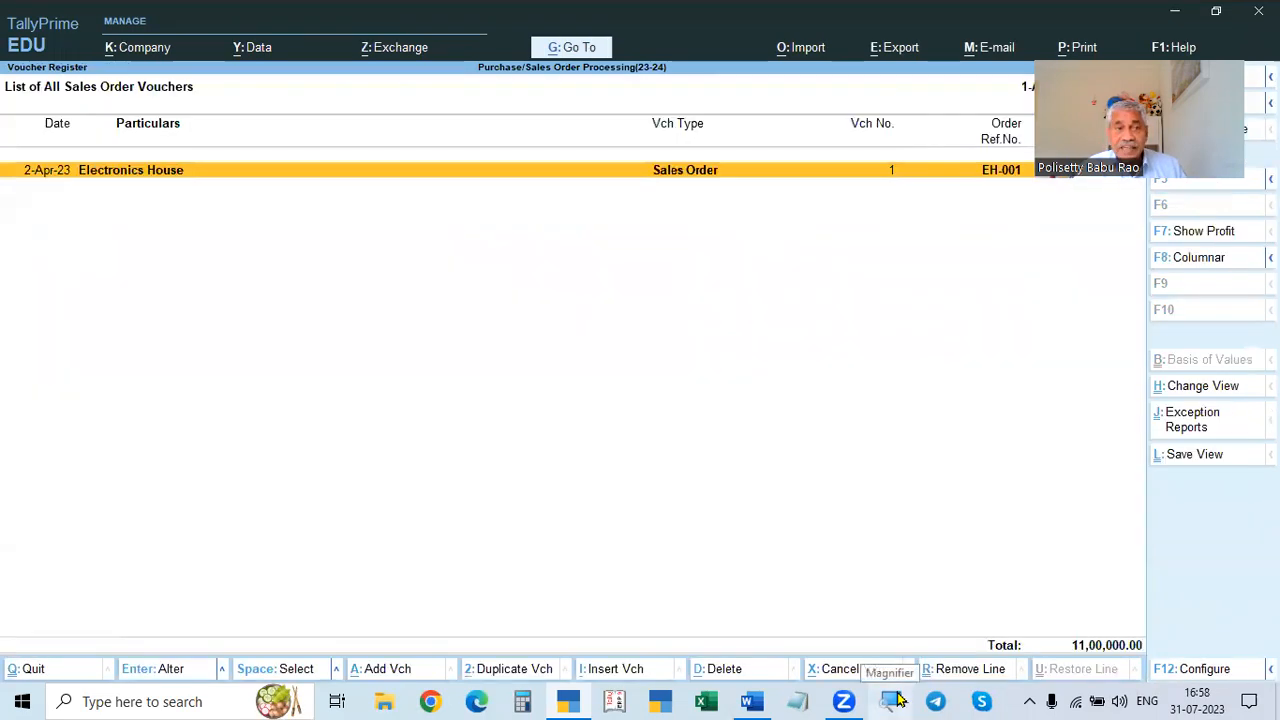
{"action": "key", "text": "Escape"}
{"action": "key", "text": "Escape"}
Step: Examine the May delivery note DC/001/23 through the Delivery Note Register, and return to Inventory Books without altering the voucher
{"action": "key", "text": "Down"}
{"action": "key", "text": "Down"}
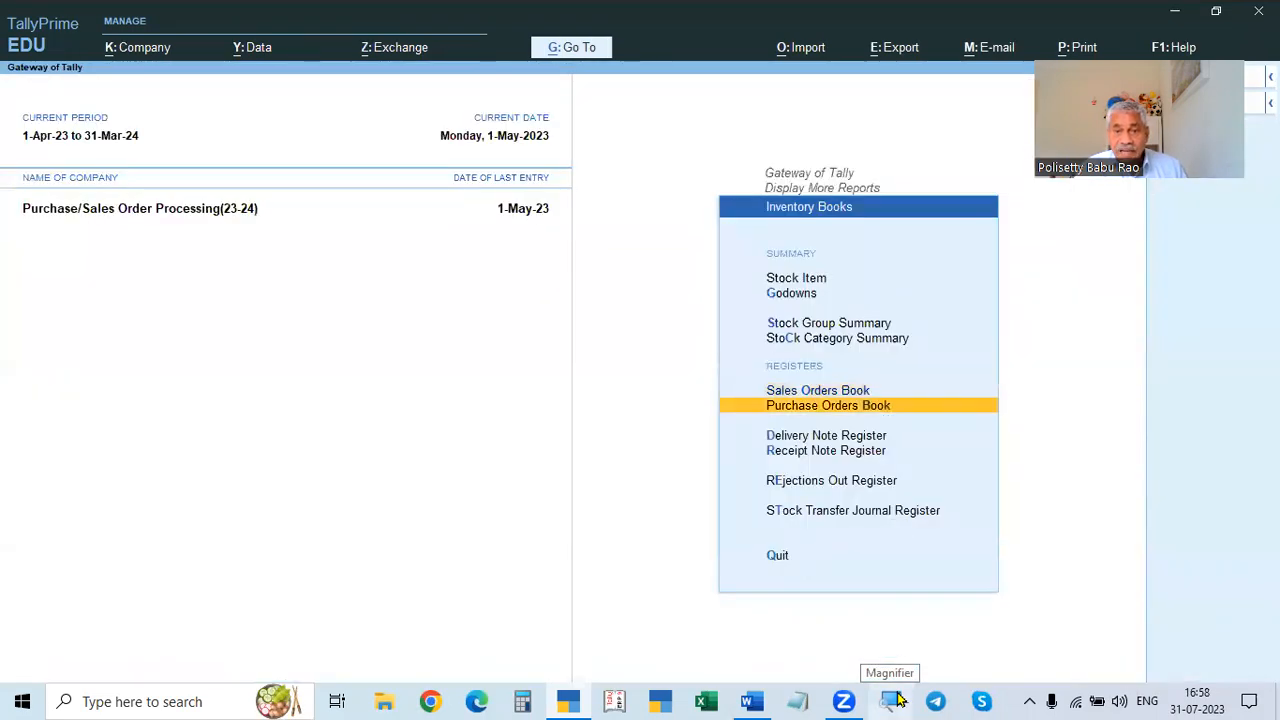
{"action": "key", "text": "Down"}
{"action": "key", "text": "Up"}
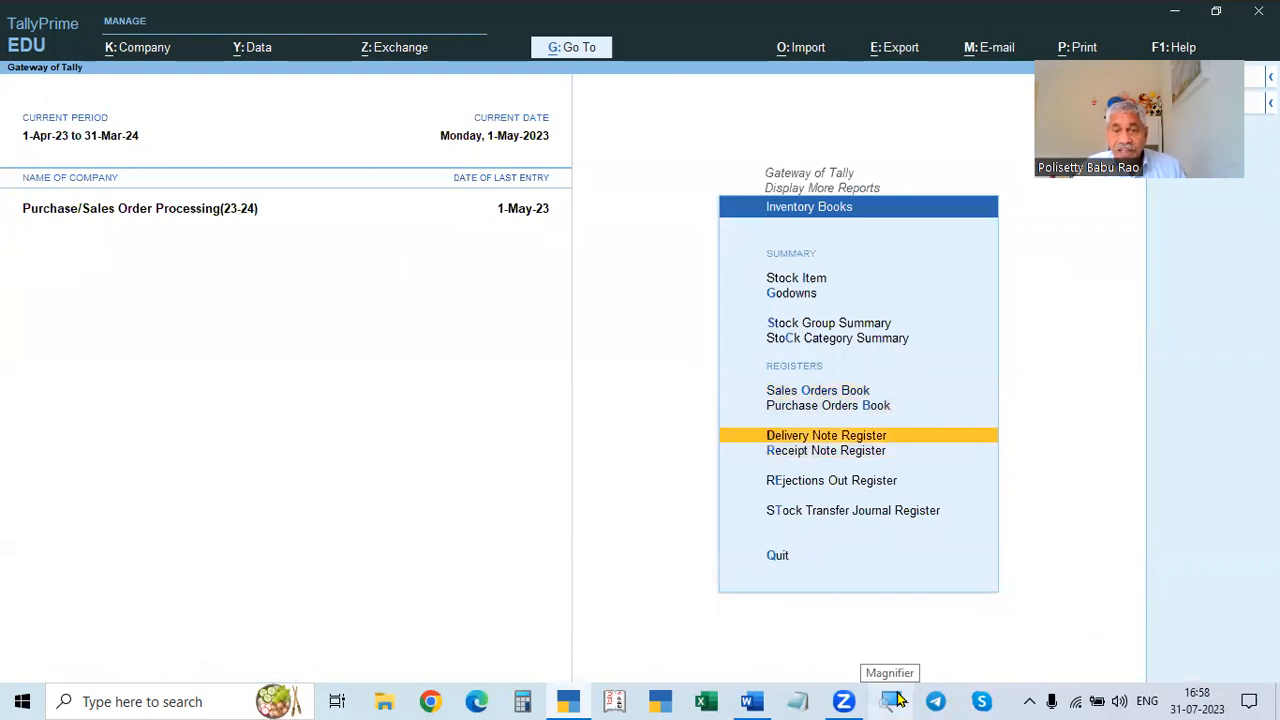
{"action": "key", "text": "Return"}
{"action": "key", "text": "Return"}
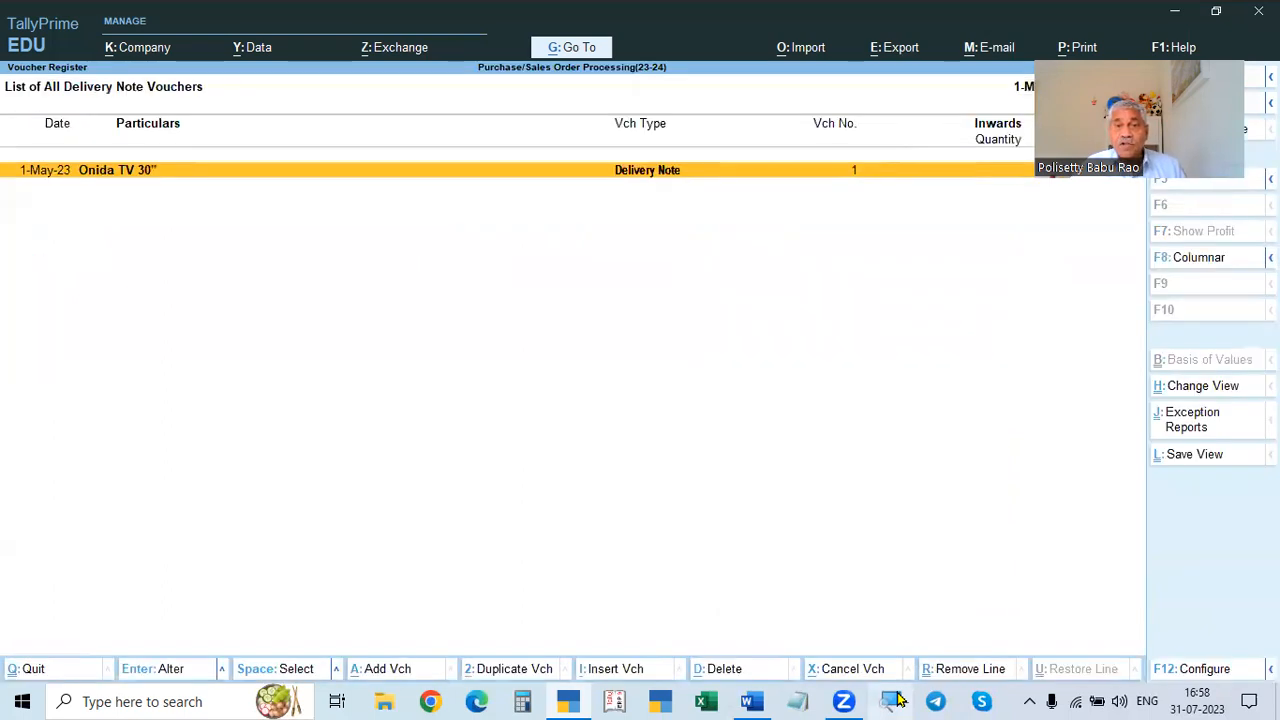
{"action": "key", "text": "Return"}
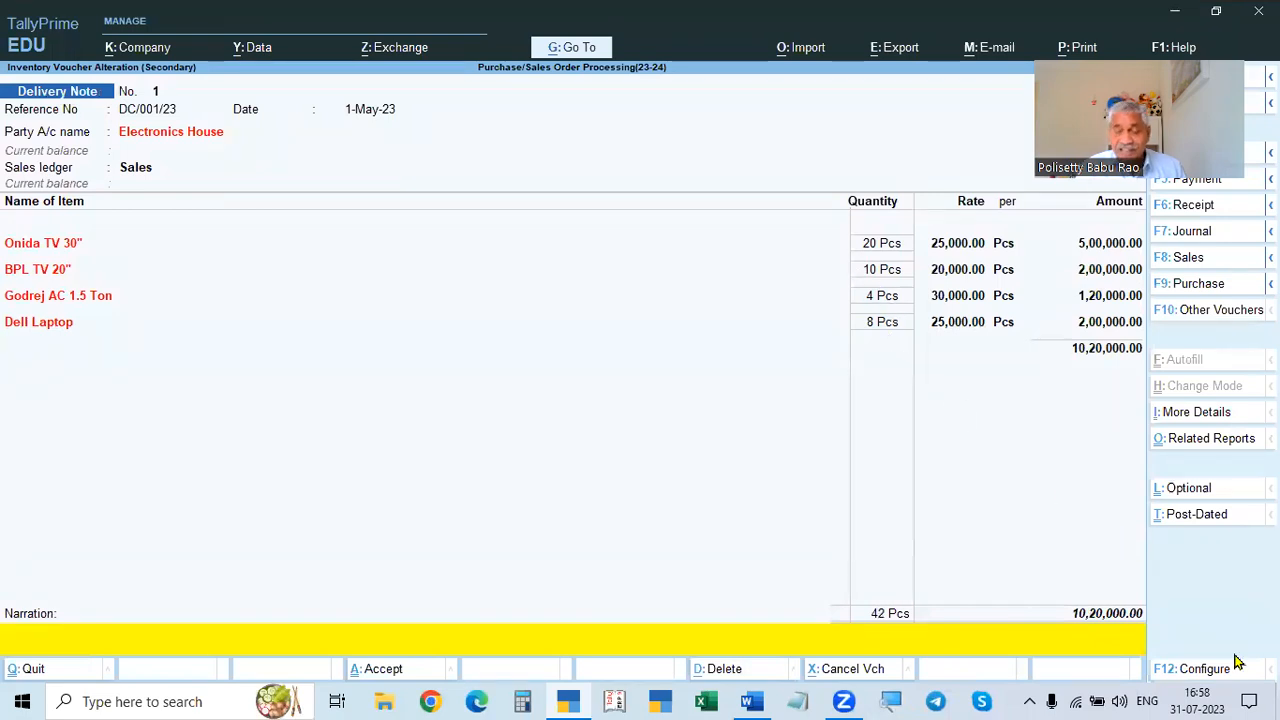
{"action": "key", "text": "Escape"}
{"action": "key", "text": "Return"}
{"action": "key", "text": "Escape"}
{"action": "key", "text": "Escape"}
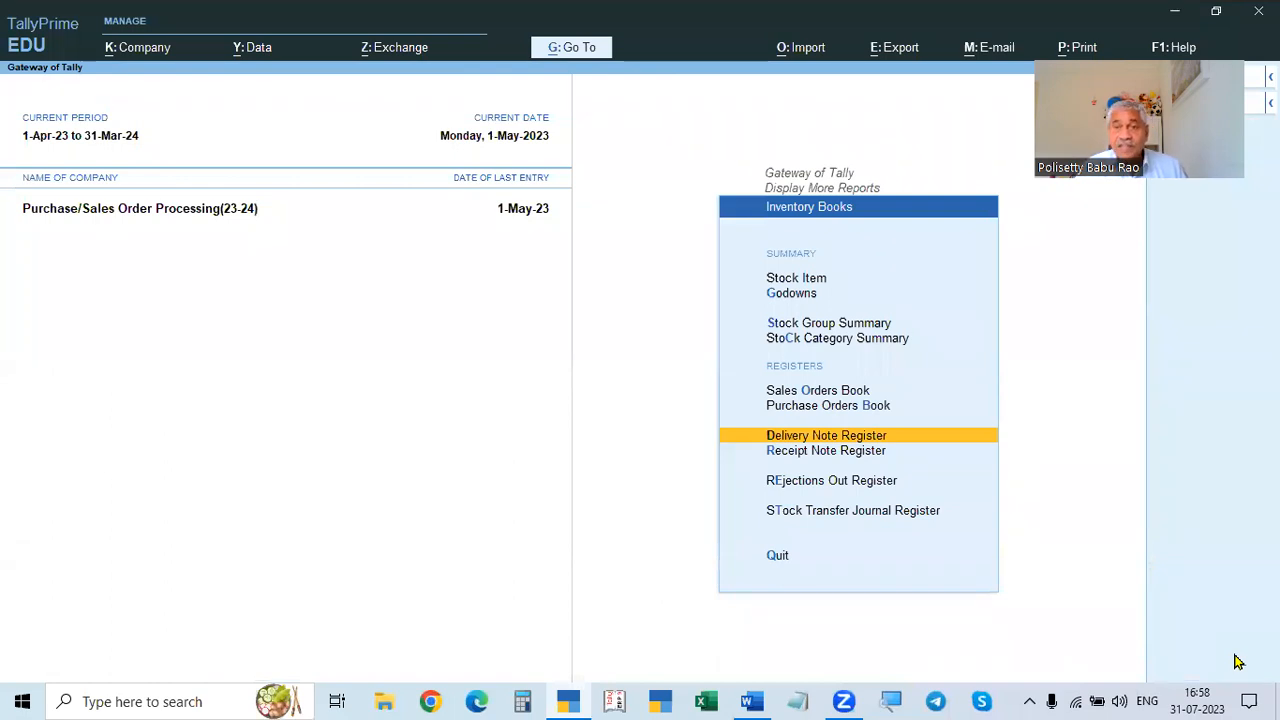
Step: Examine all outstanding sales orders in Statements of Inventory, expanding the report to show the vouchers behind each order
{"action": "key", "text": "Down"}
{"action": "key", "text": "Down"}
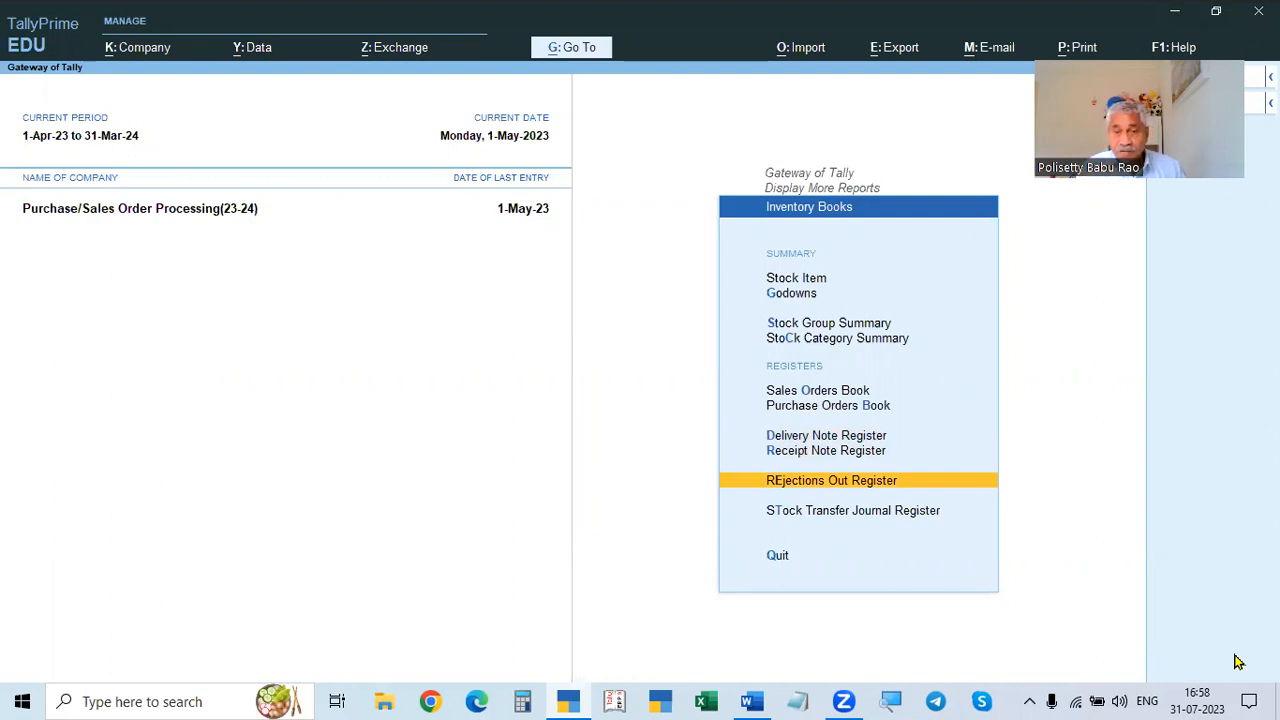
{"action": "key", "text": "Down"}
{"action": "key", "text": "Escape"}
{"action": "key", "text": "Down"}
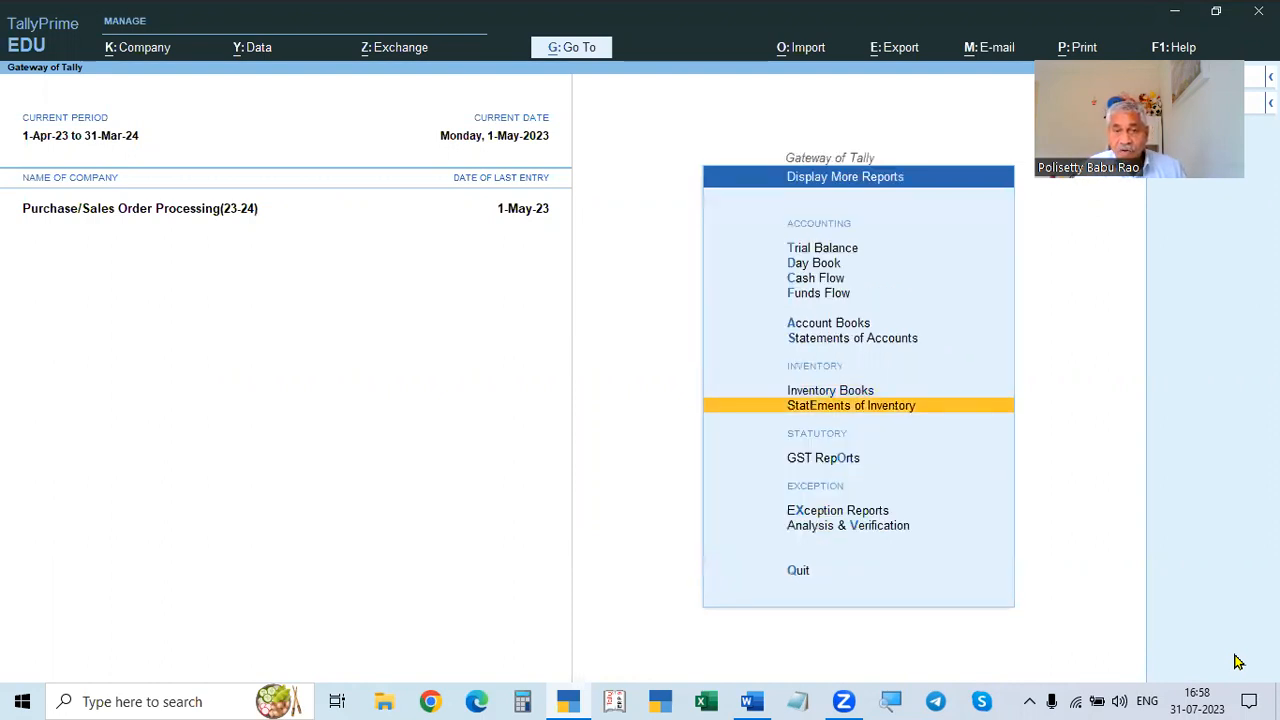
{"action": "key", "text": "Return"}
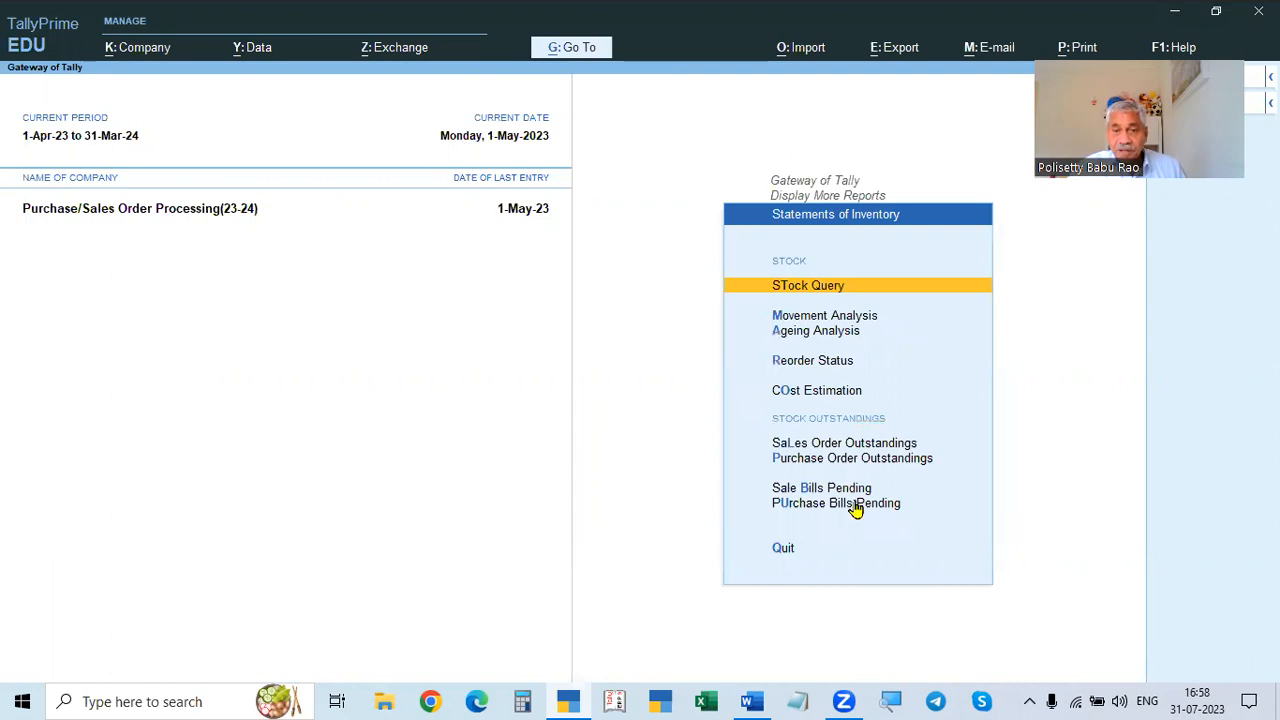
{"action": "left_click", "coordinate": [830, 447]}
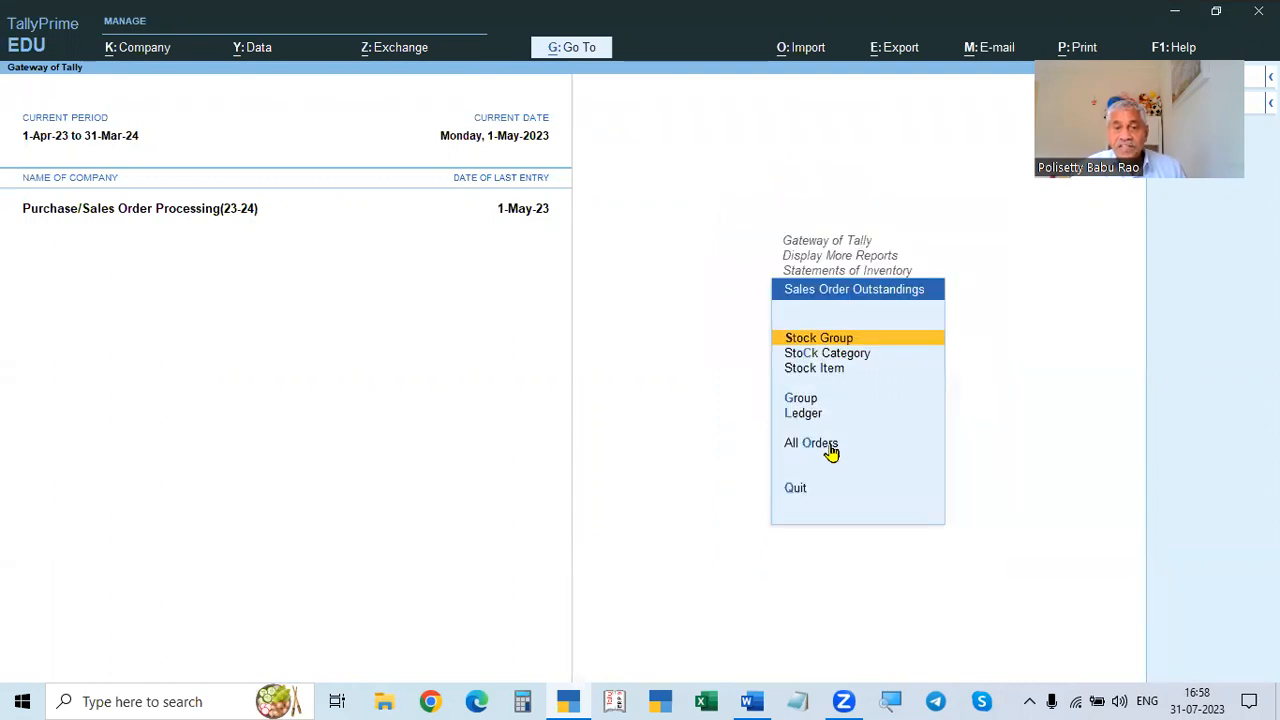
{"action": "left_click", "coordinate": [830, 447]}
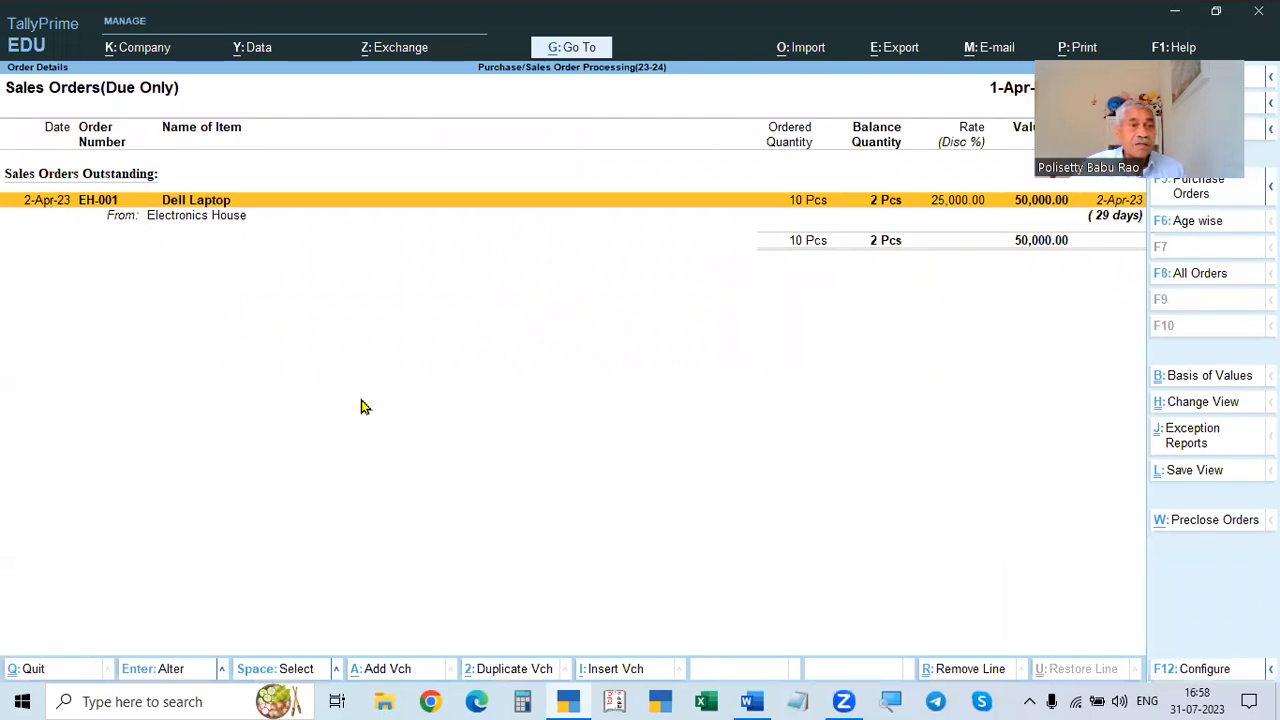
{"action": "key", "text": "alt+F5"}
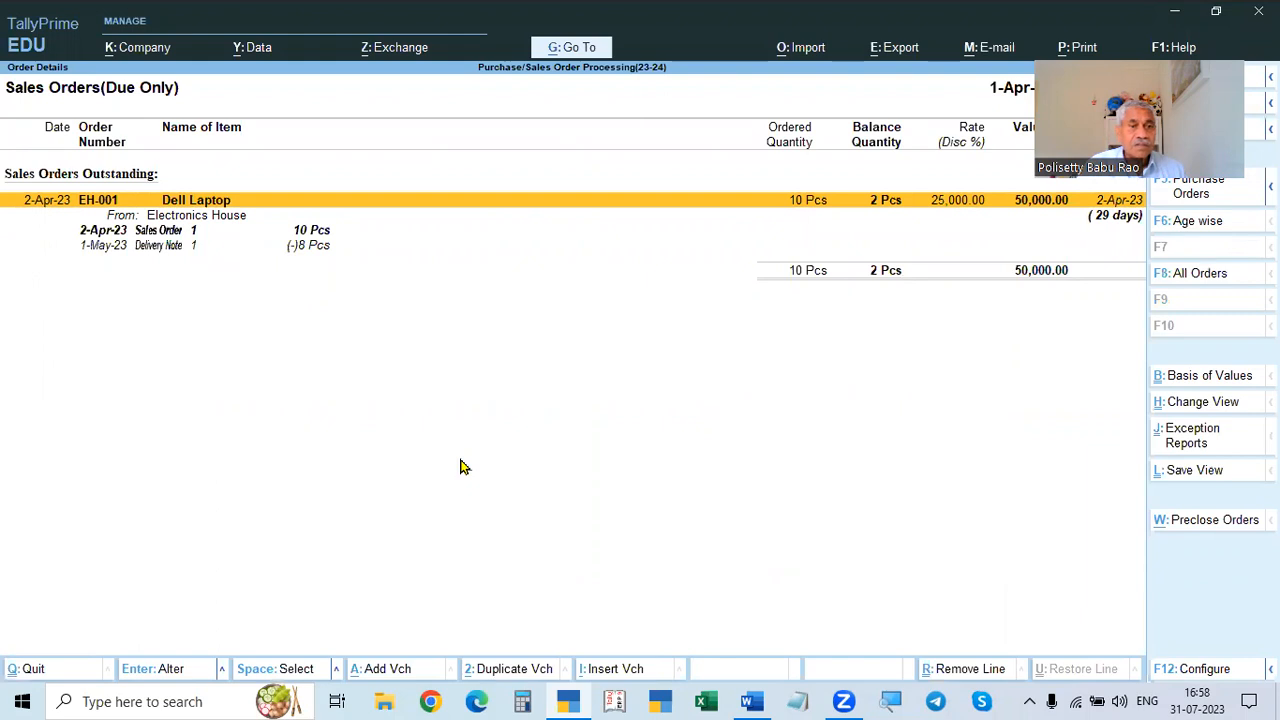
{"action": "key", "text": "Escape"}
Step: Switch to the Word problem sheet, read the 02.05.23 rejection and sales invoice transactions, and return to TallyPrime
{"action": "key", "text": "alt+Tab"}
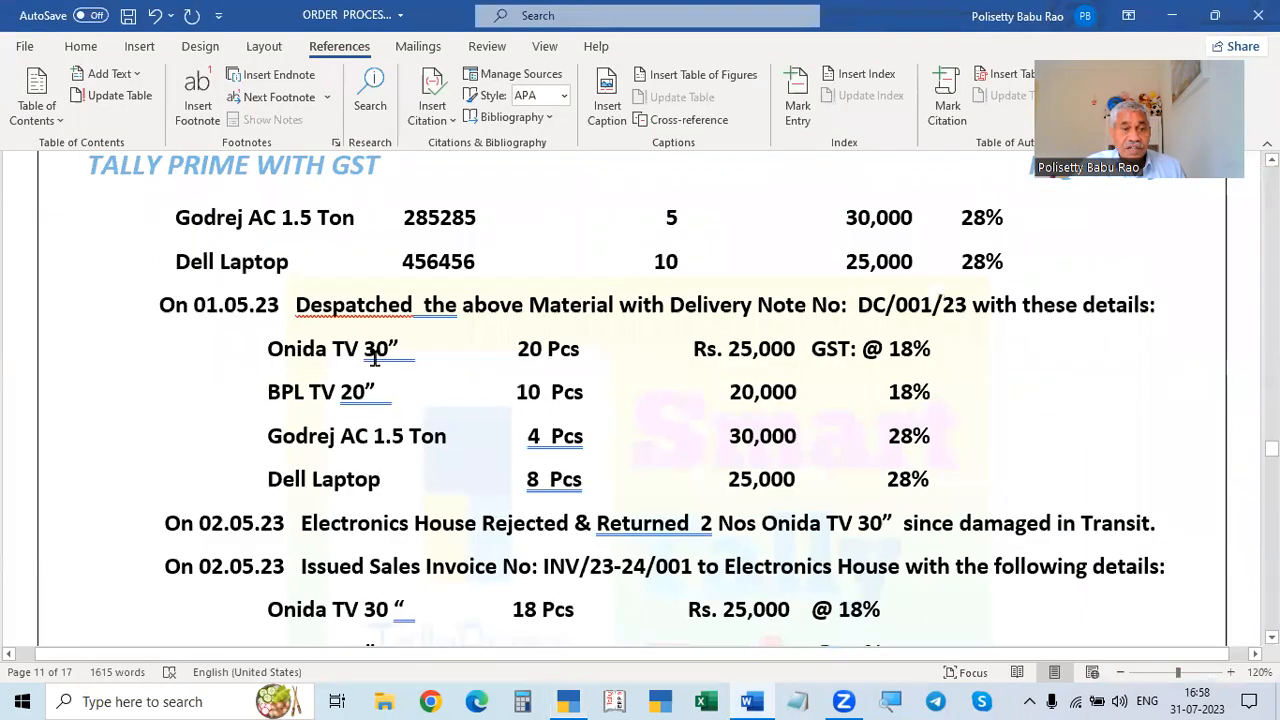
{"action": "scroll", "coordinate": [691, 469], "scroll_direction": "down", "scroll_amount": 1}
{"action": "scroll", "coordinate": [691, 469], "scroll_direction": "up", "scroll_amount": 1}
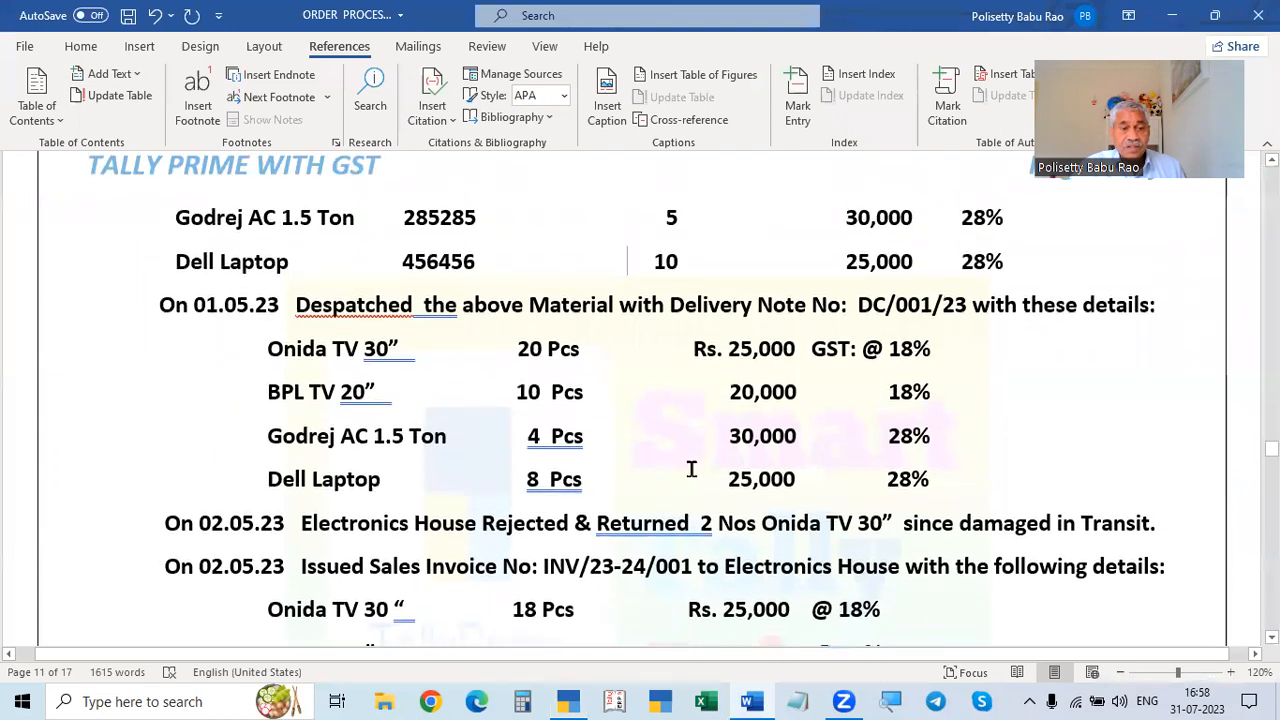
{"action": "key", "text": "alt+Tab"}
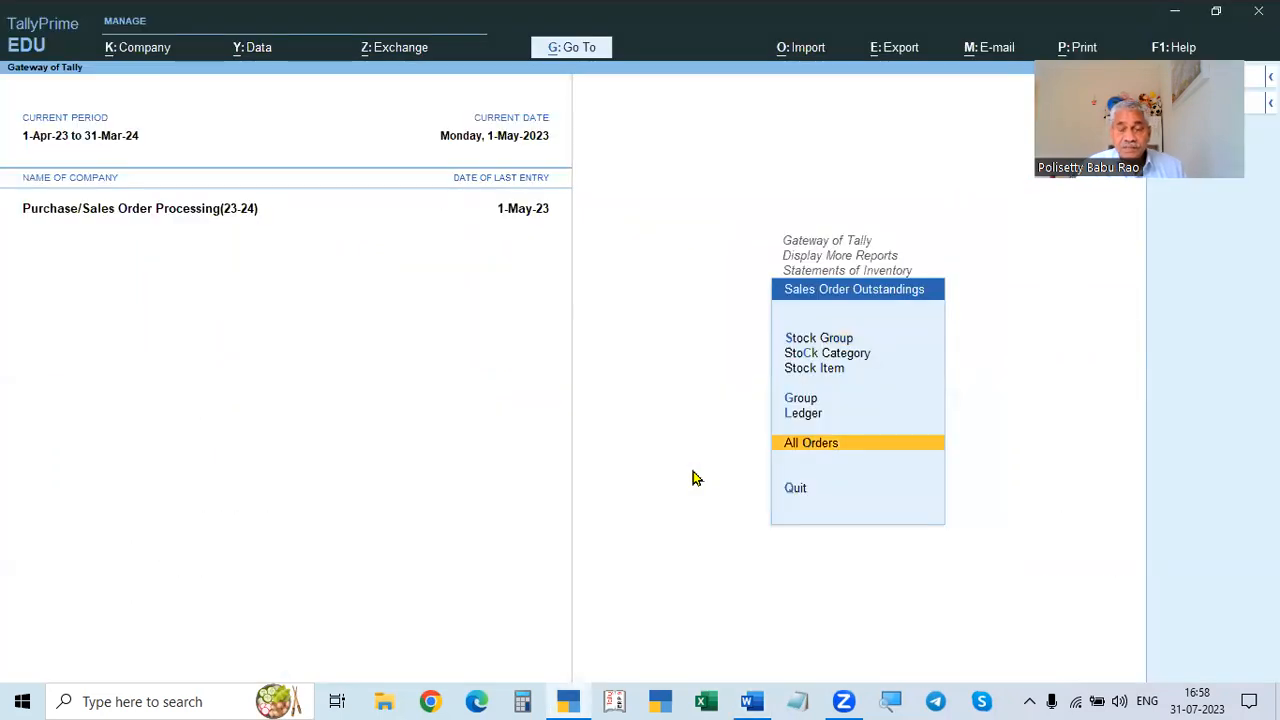
Step: Check the dispatched quantities in the Word document and view the Sales Order Outstandings report for all orders in TallyPrime
{"action": "key", "text": "alt+Tab"}
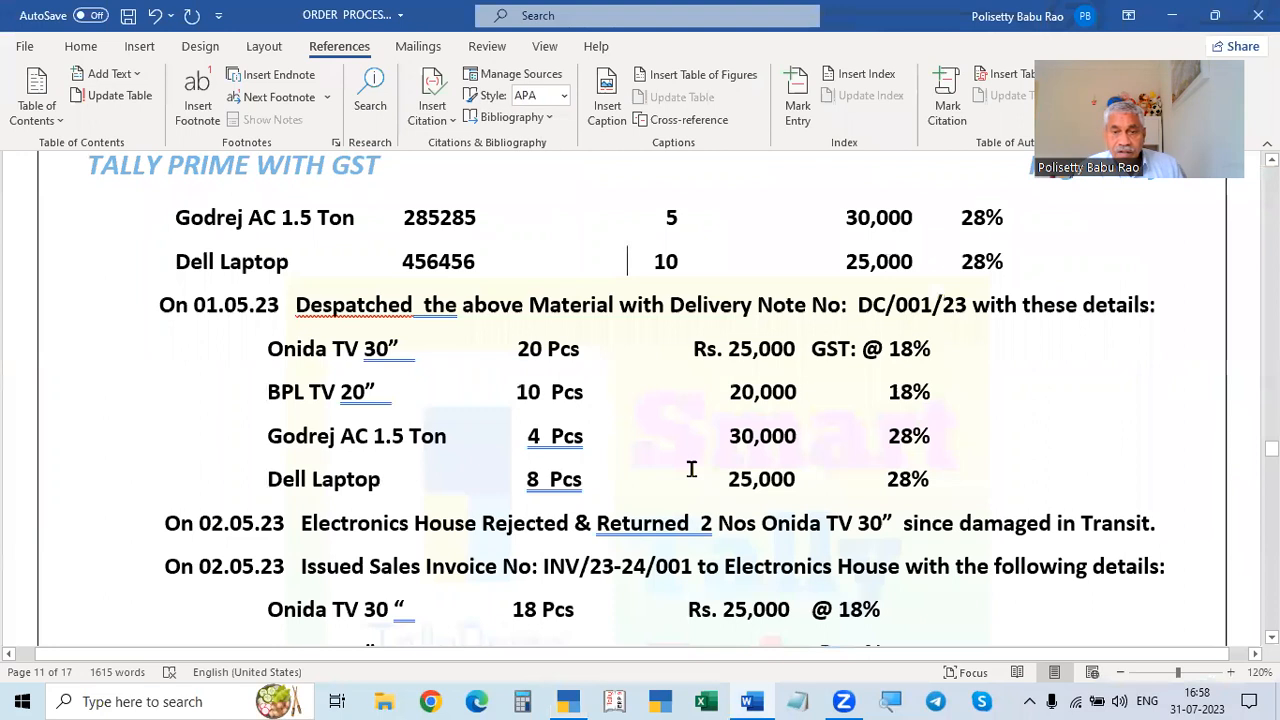
{"action": "key", "text": "alt+Tab"}
{"action": "key", "text": "Return"}
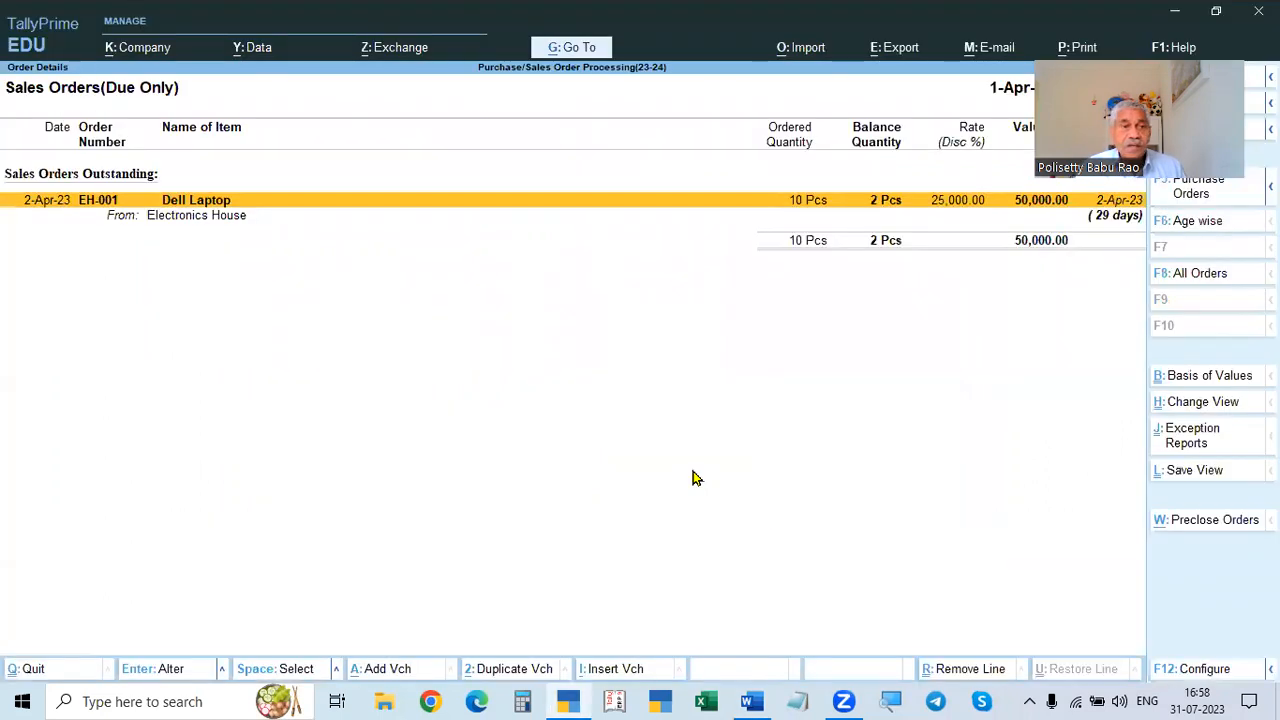
{"action": "key", "text": "Escape"}
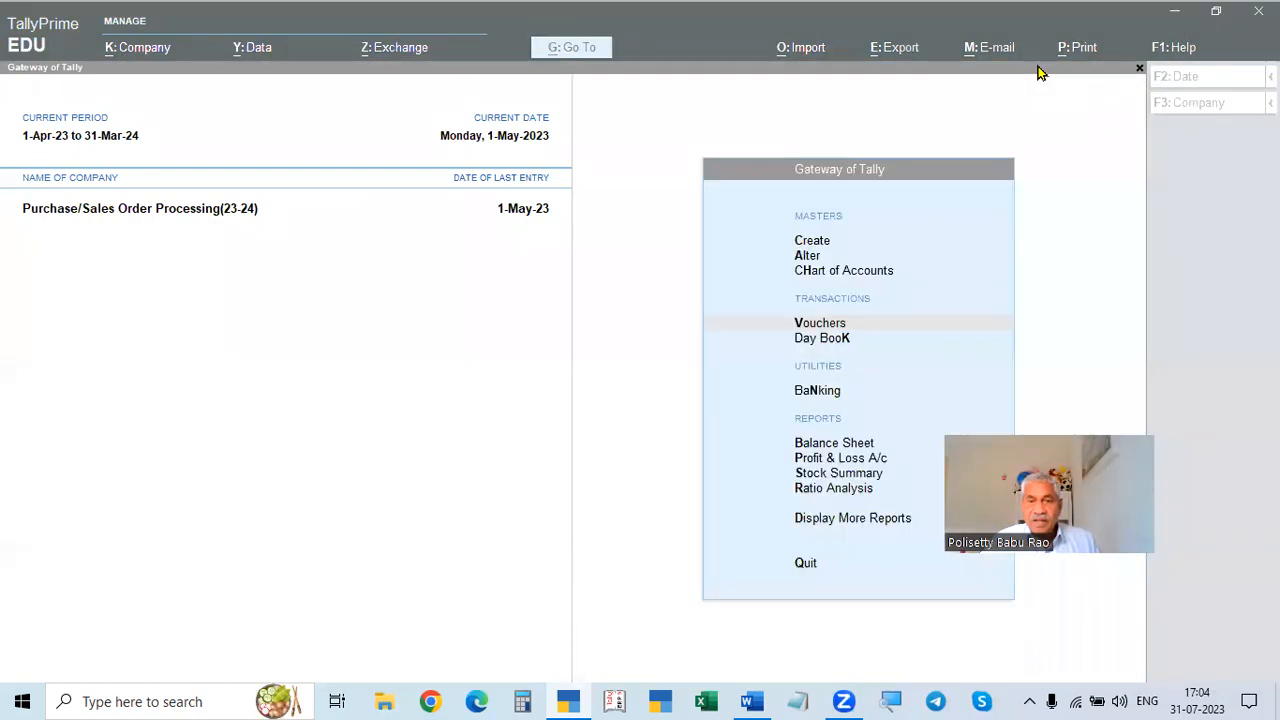
Step: Examine the Profit & Loss A/c, drilling from Sales Accounts through Sales Bills to Make into the pending sales bills
{"action": "left_click", "coordinate": [503, 510]}
{"action": "key", "text": "Down"}
{"action": "key", "text": "Down"}
{"action": "key", "text": "Down"}
{"action": "key", "text": "Down"}
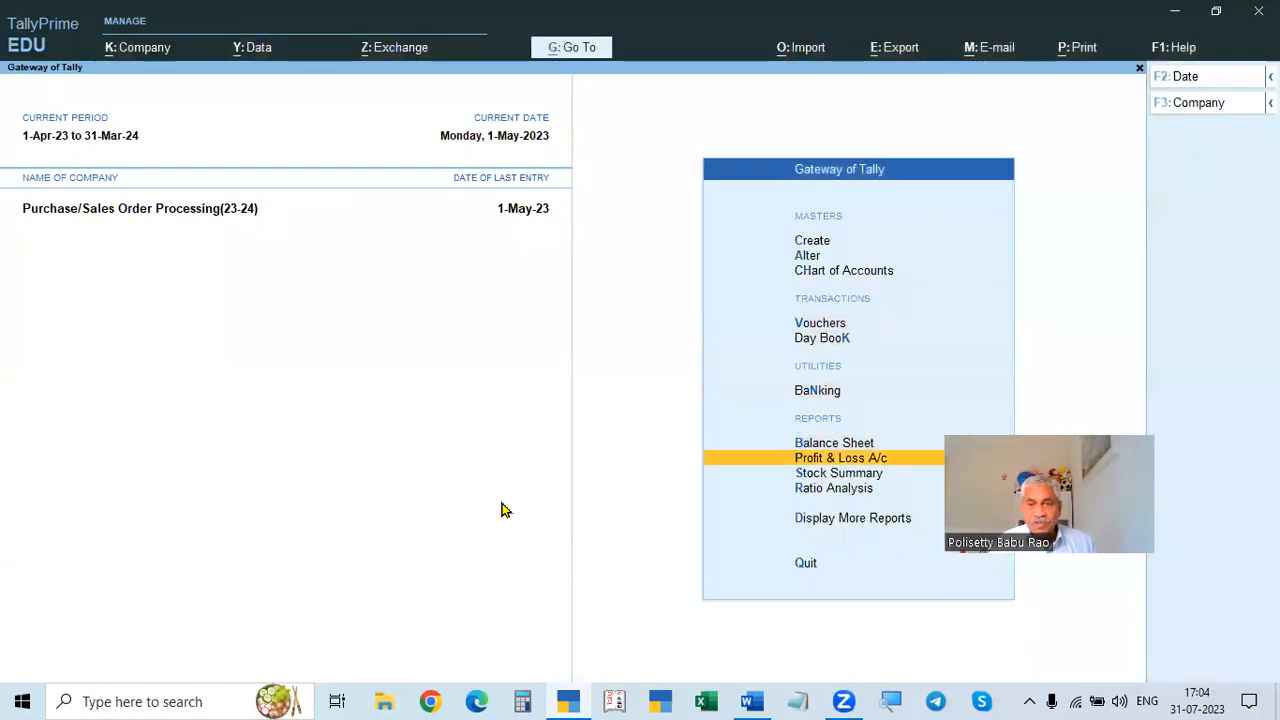
{"action": "key", "text": "Return"}
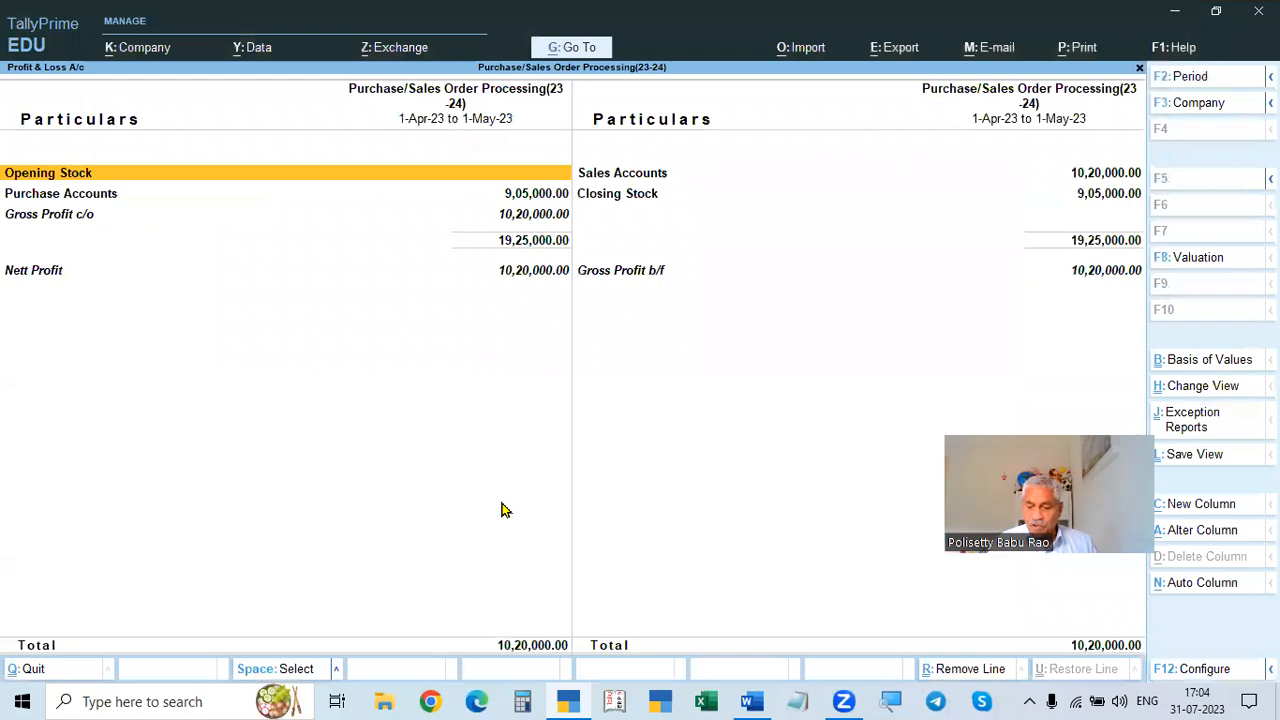
{"action": "key", "text": "Return"}
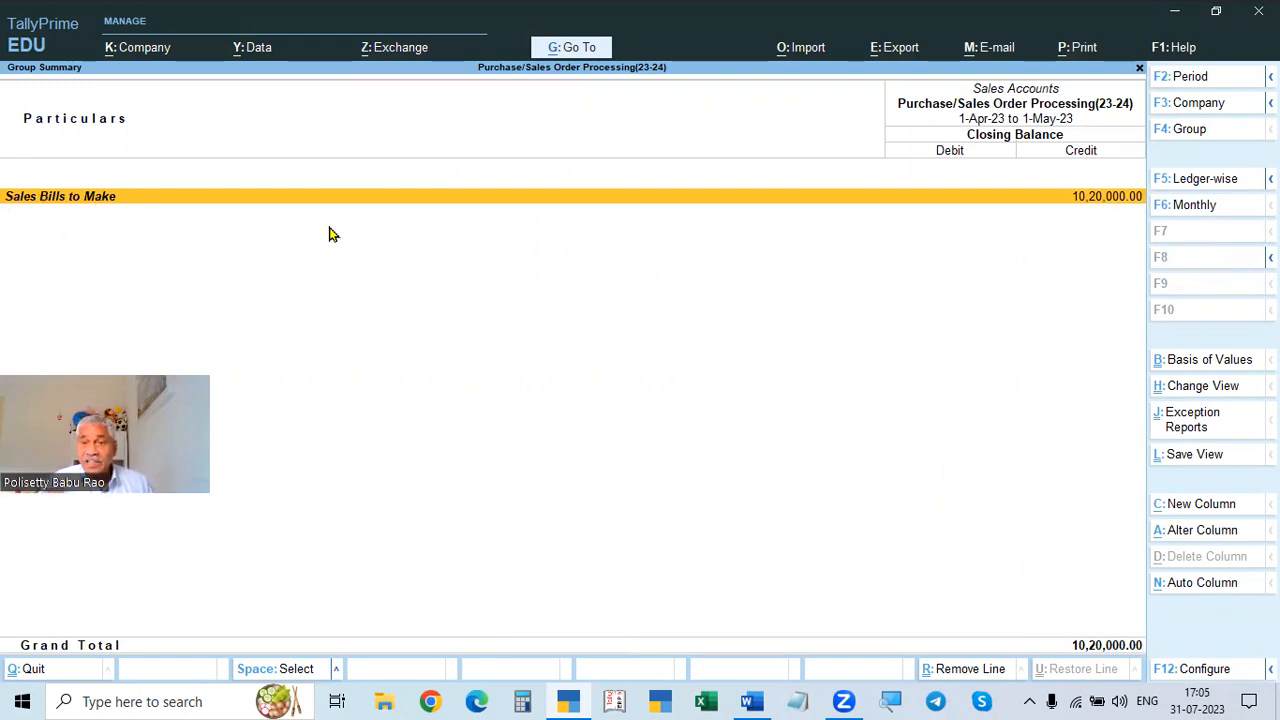
{"action": "key", "text": "Return"}
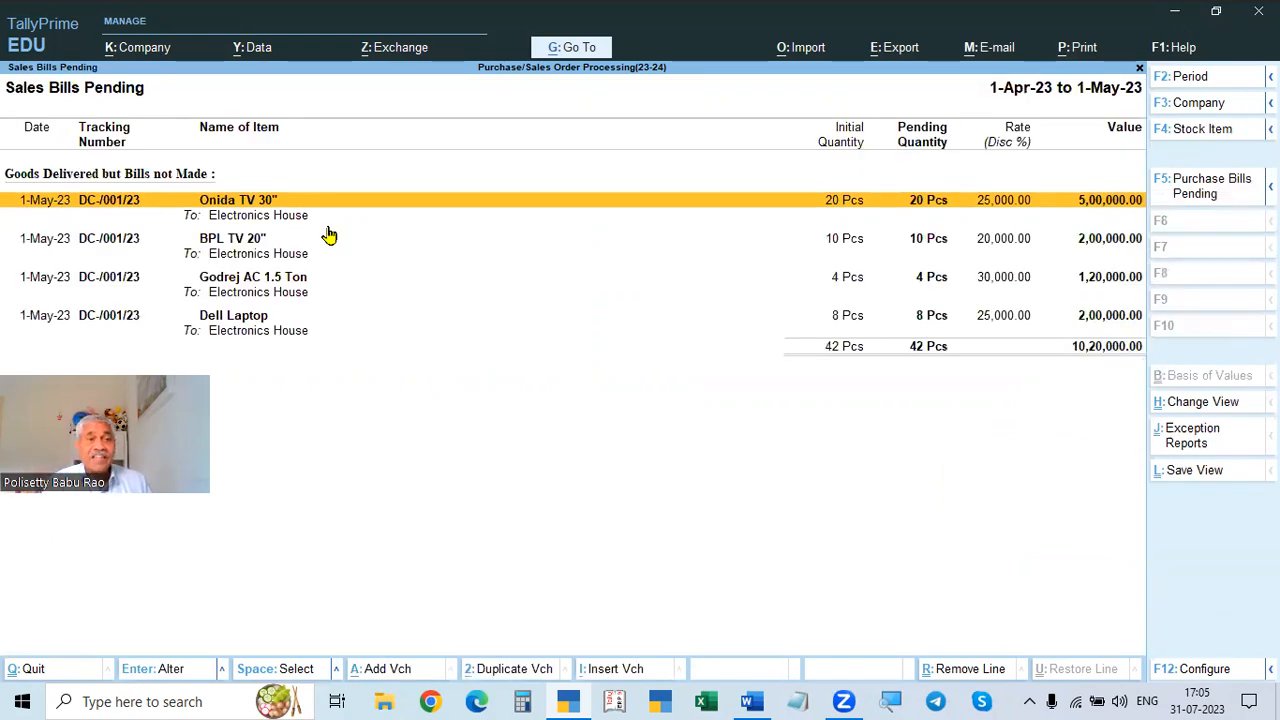
{"action": "key", "text": "Escape"}
{"action": "key", "text": "Escape"}
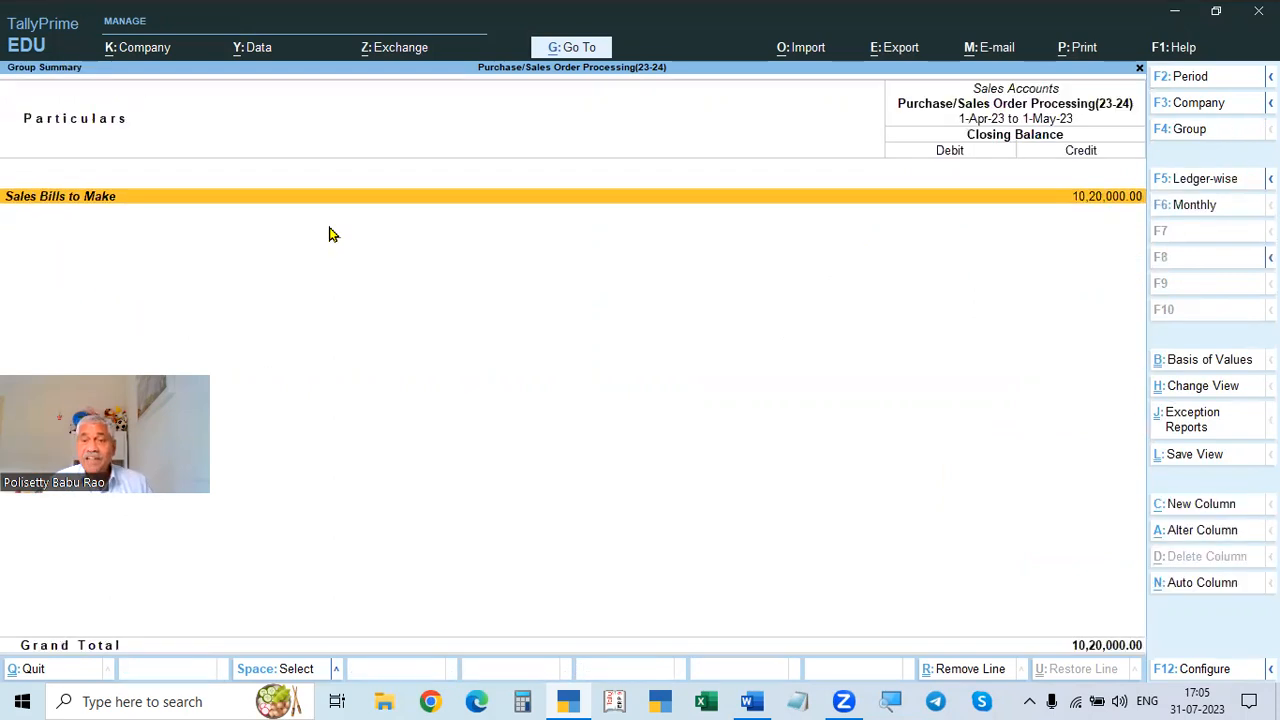
{"action": "key", "text": "Escape"}
Step: Examine the Balance Sheet, drilling through Current Assets into Sundry Debtors
{"action": "key", "text": "Up"}
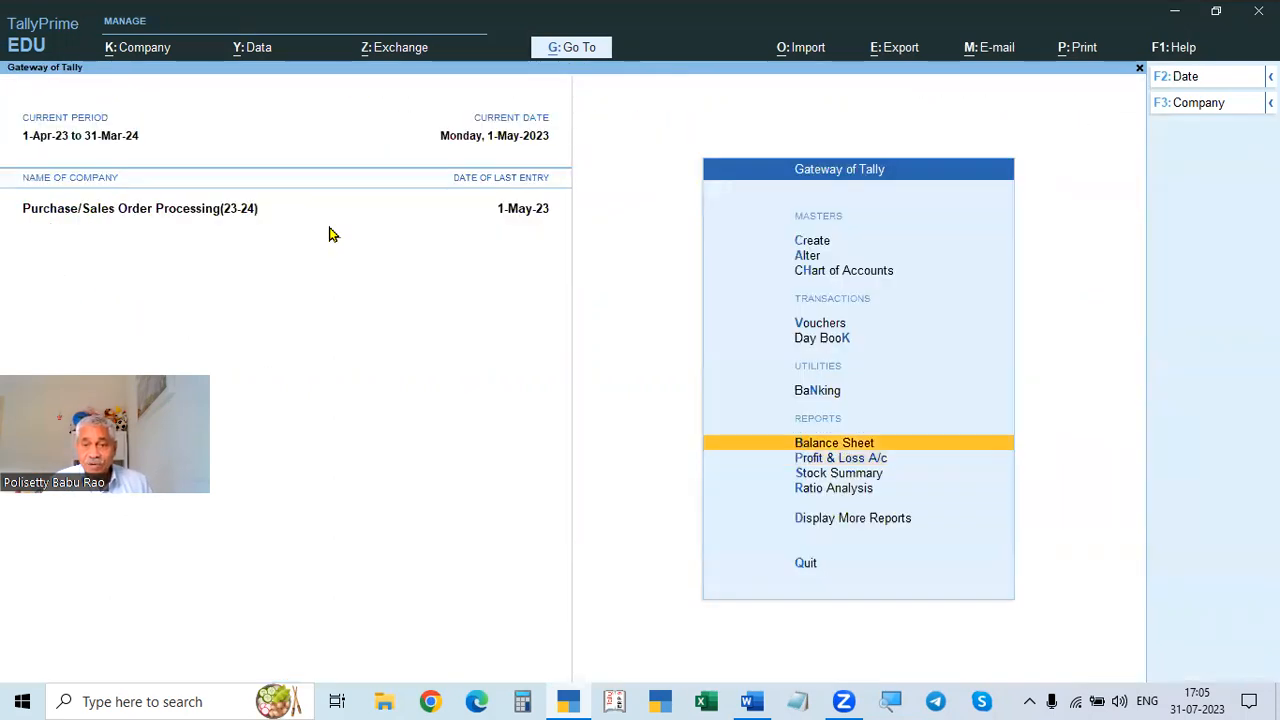
{"action": "key", "text": "Return"}
{"action": "key", "text": "Right"}
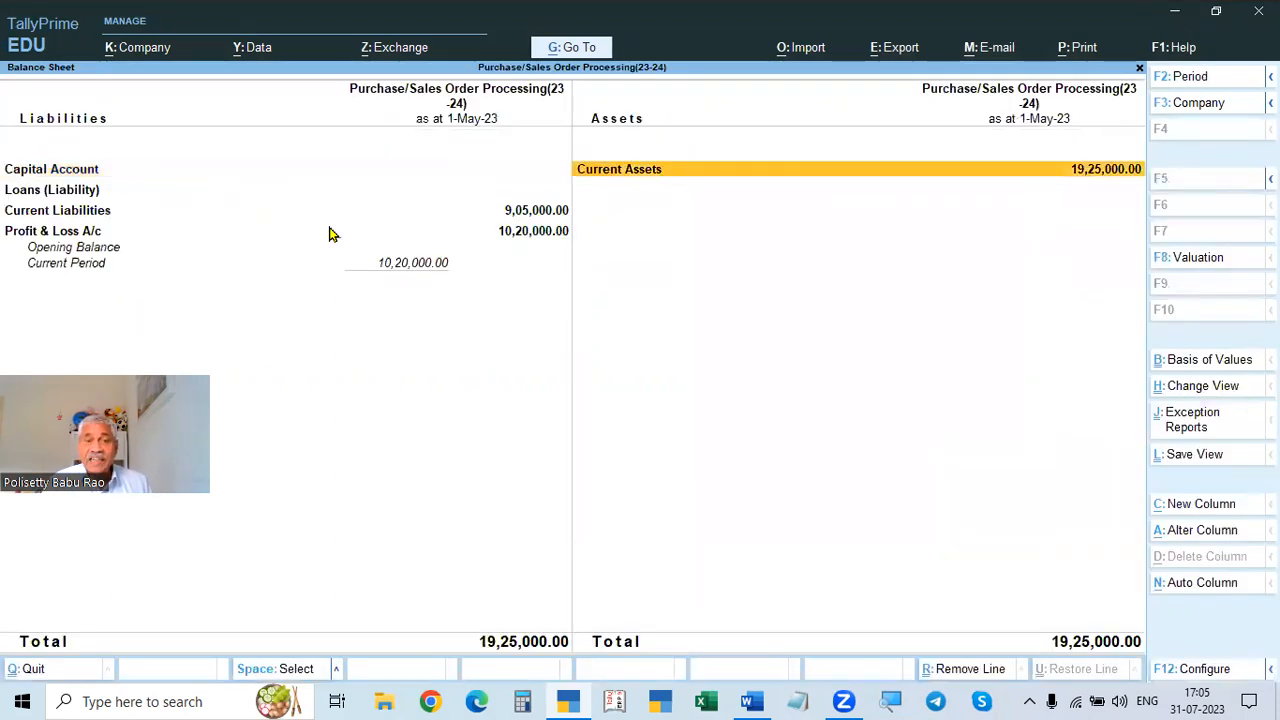
{"action": "key", "text": "Return"}
{"action": "key", "text": "Down"}
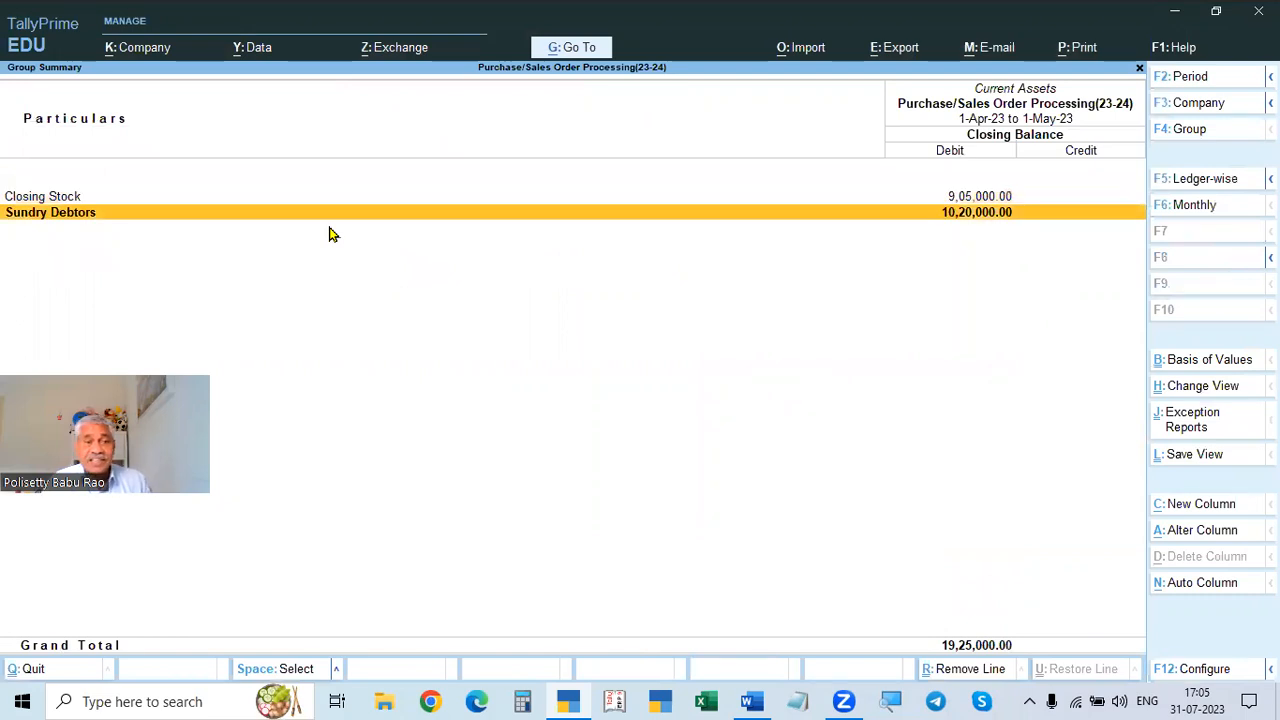
{"action": "key", "text": "Return"}
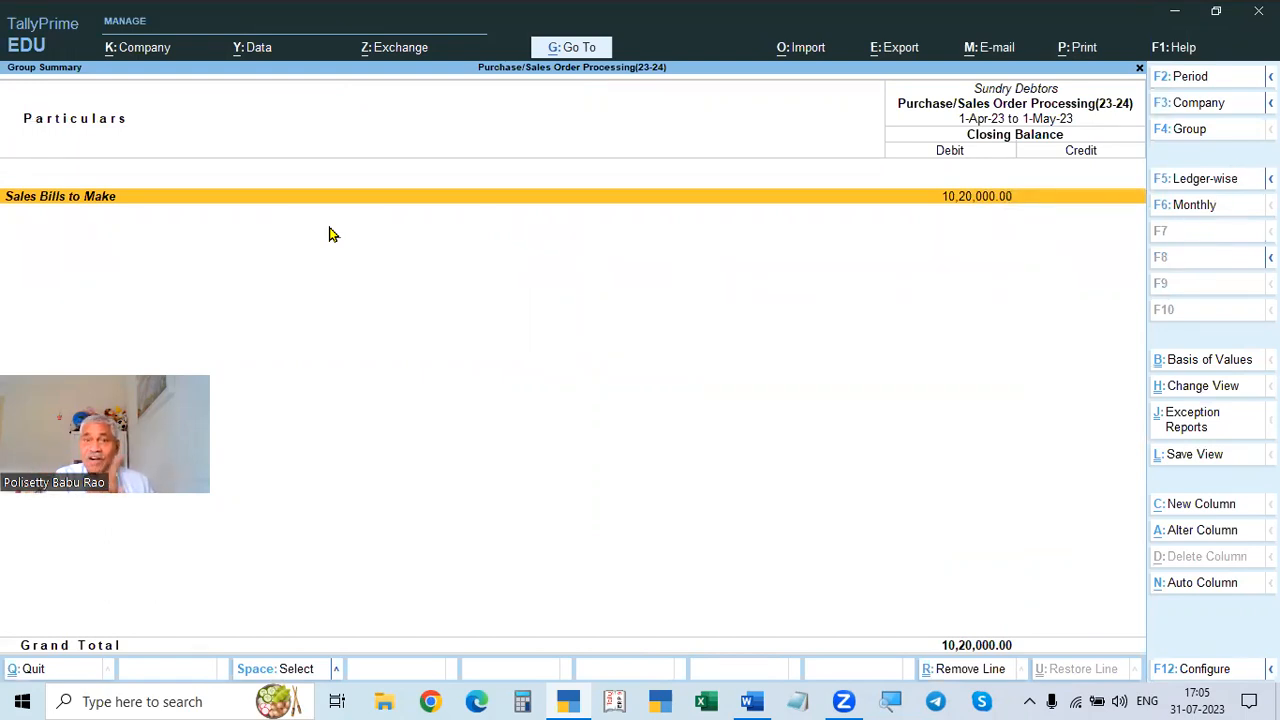
{"action": "key", "text": "Escape"}
{"action": "key", "text": "Escape"}
{"action": "key", "text": "Escape"}
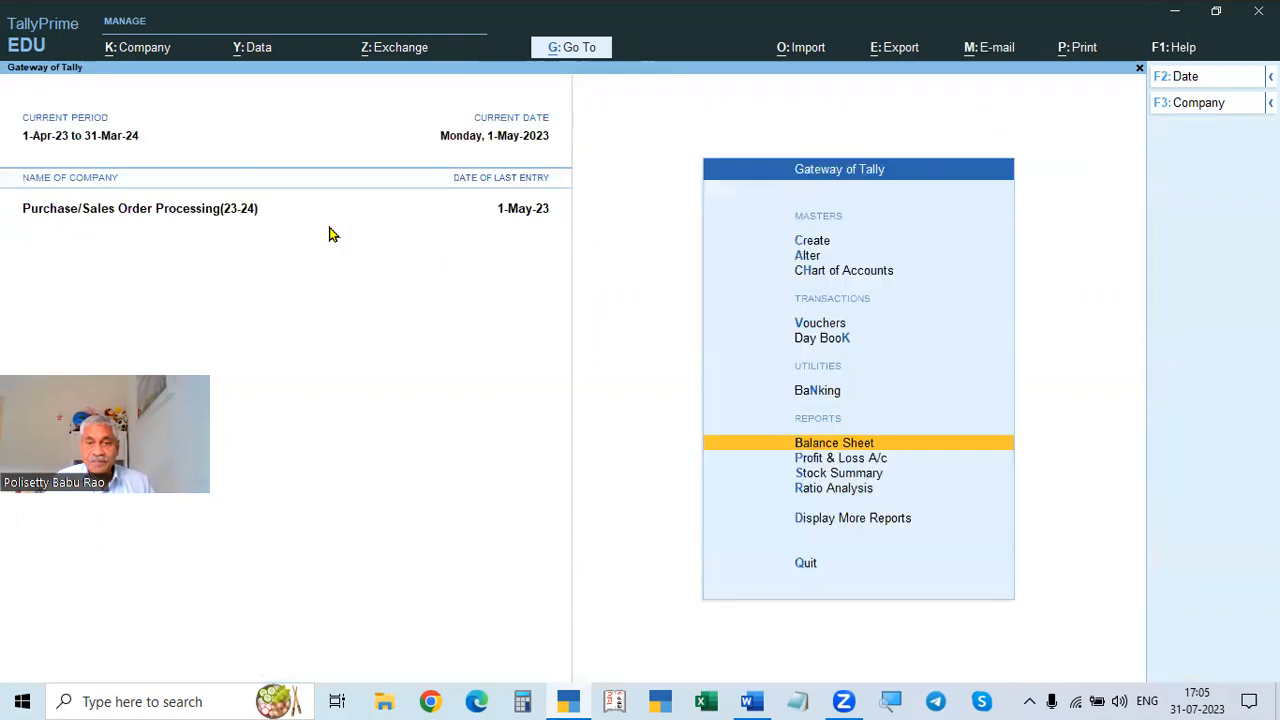
Step: Open the Inventory Books group of reports from the additional reports
{"action": "key", "text": "Down"}
{"action": "key", "text": "Down"}
{"action": "key", "text": "Down"}
{"action": "key", "text": "Down"}
{"action": "key", "text": "Return"}
{"action": "key", "text": "Down"}
{"action": "key", "text": "Down"}
{"action": "key", "text": "Down"}
{"action": "key", "text": "Down"}
{"action": "key", "text": "Down"}
{"action": "key", "text": "Down"}
{"action": "key", "text": "Return"}
Step: Review the May sales order voucher for Electronics House in the Sales Orders Book without changing it
{"action": "key", "text": "Down"}
{"action": "key", "text": "Down"}
{"action": "key", "text": "Down"}
{"action": "key", "text": "Down"}
{"action": "key", "text": "Return"}
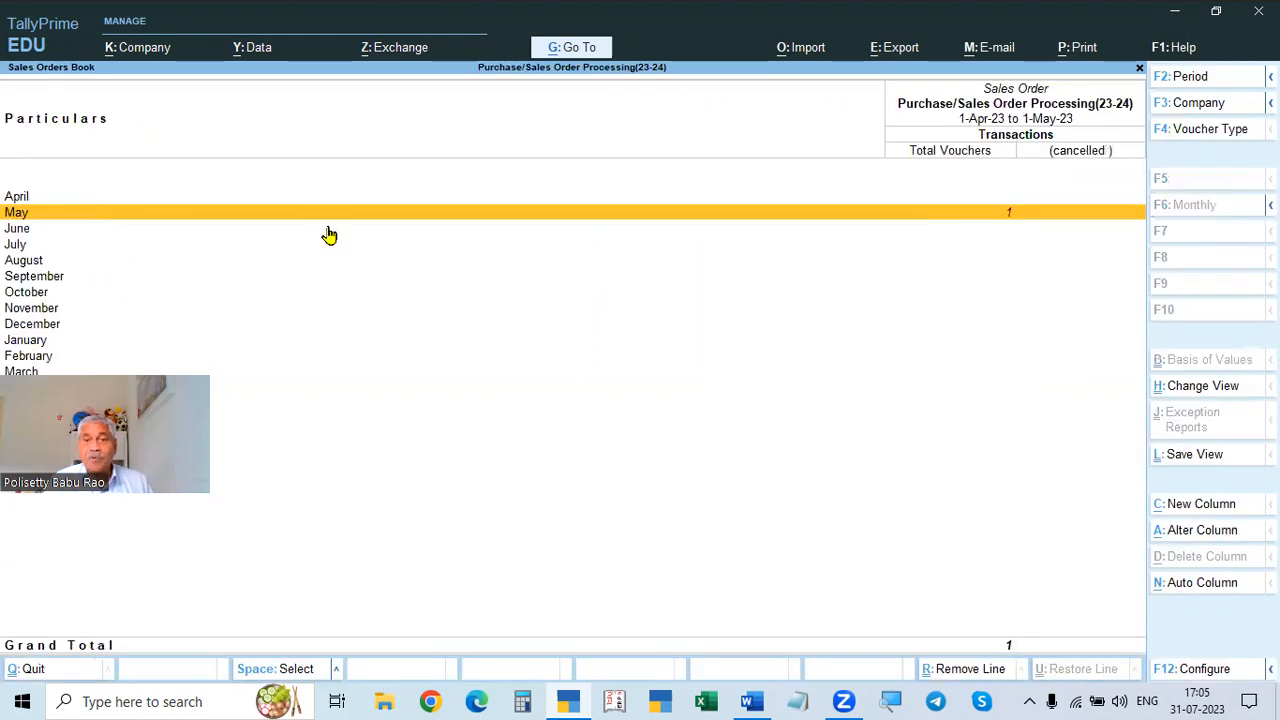
{"action": "key", "text": "Return"}
{"action": "key", "text": "Return"}
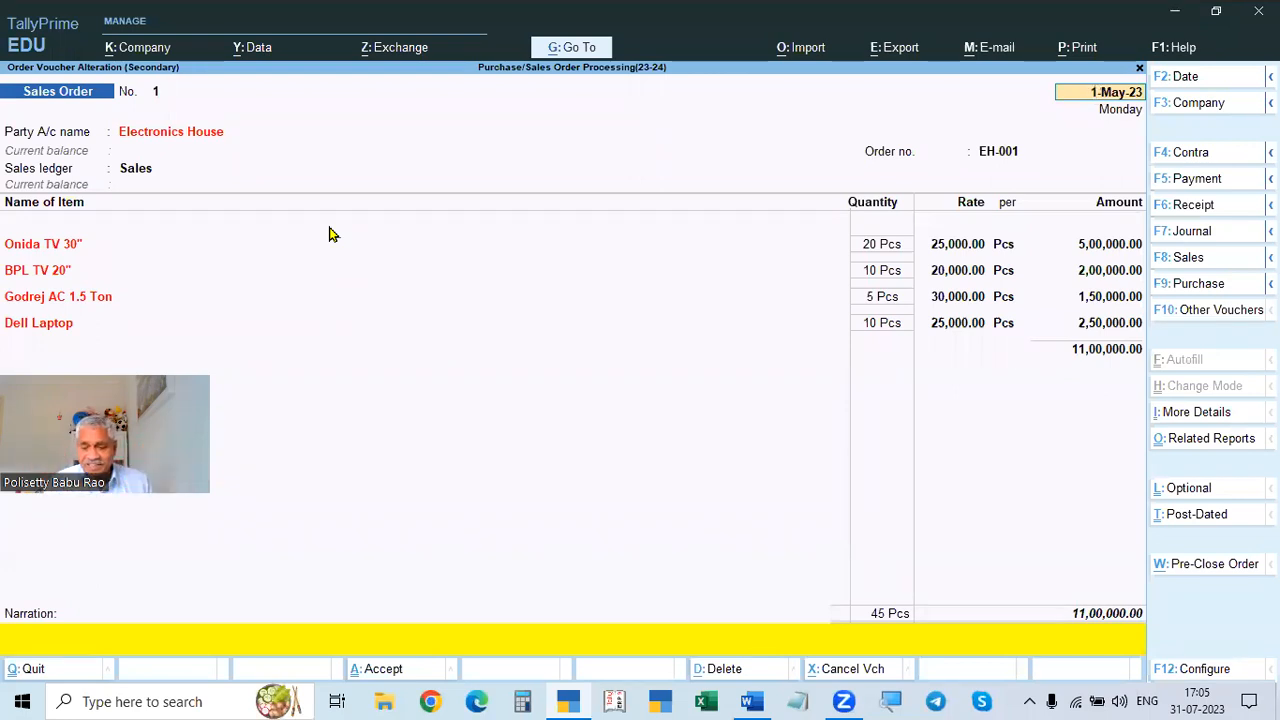
{"action": "key", "text": "BackSpace"}
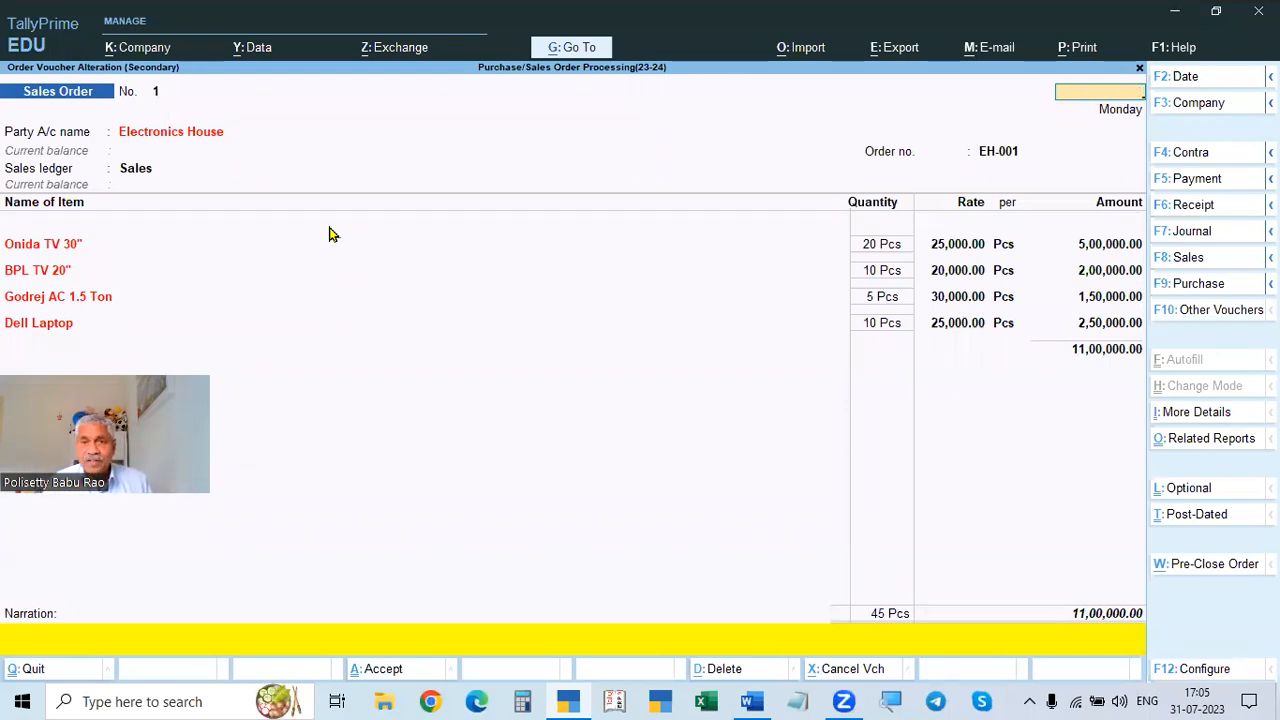
{"action": "key", "text": "Escape"}
{"action": "key", "text": "Escape"}
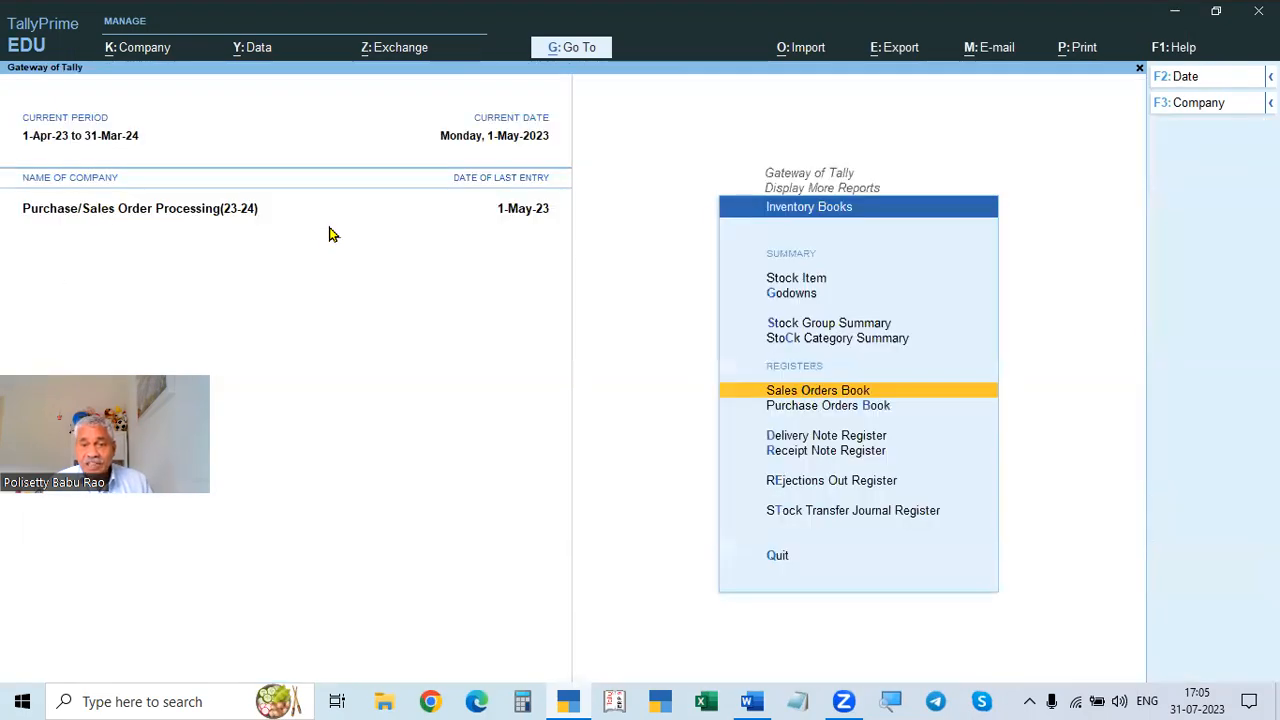
Step: Review the May delivery note for Electronics House in the Delivery Note Register
{"action": "key", "text": "Down"}
{"action": "key", "text": "Down"}
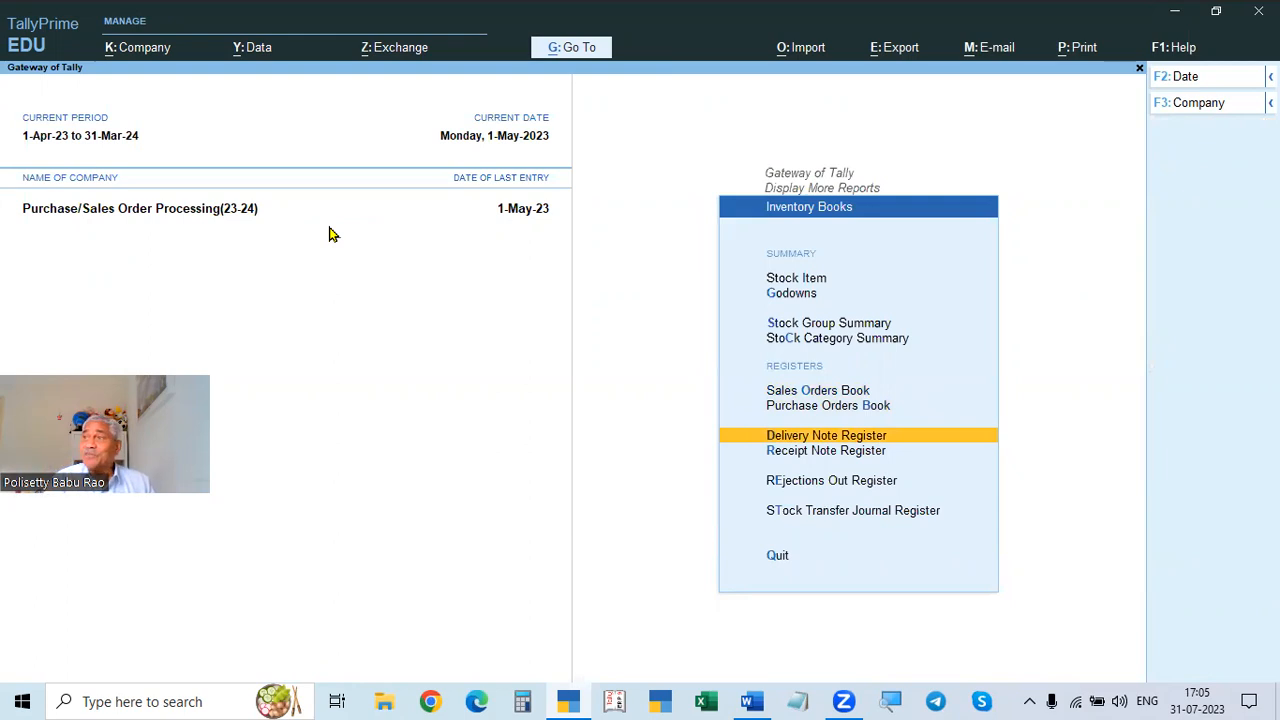
{"action": "key", "text": "Return"}
{"action": "key", "text": "Return"}
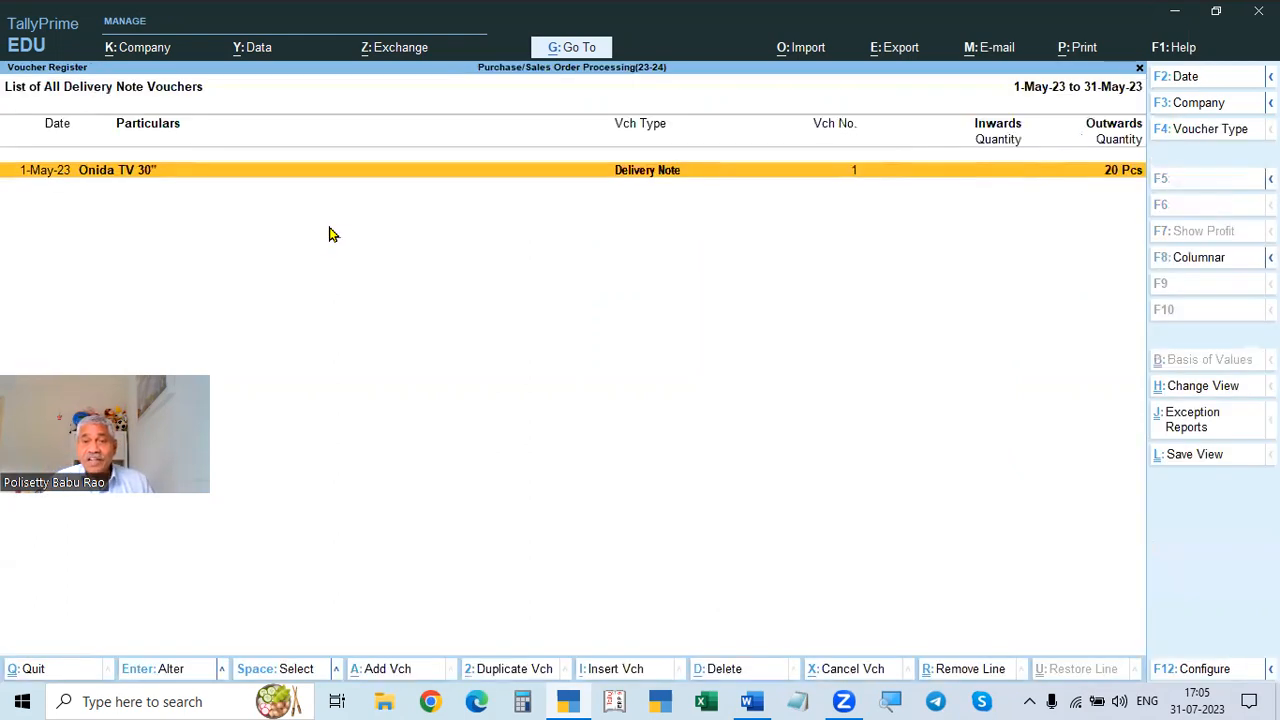
{"action": "key", "text": "Return"}
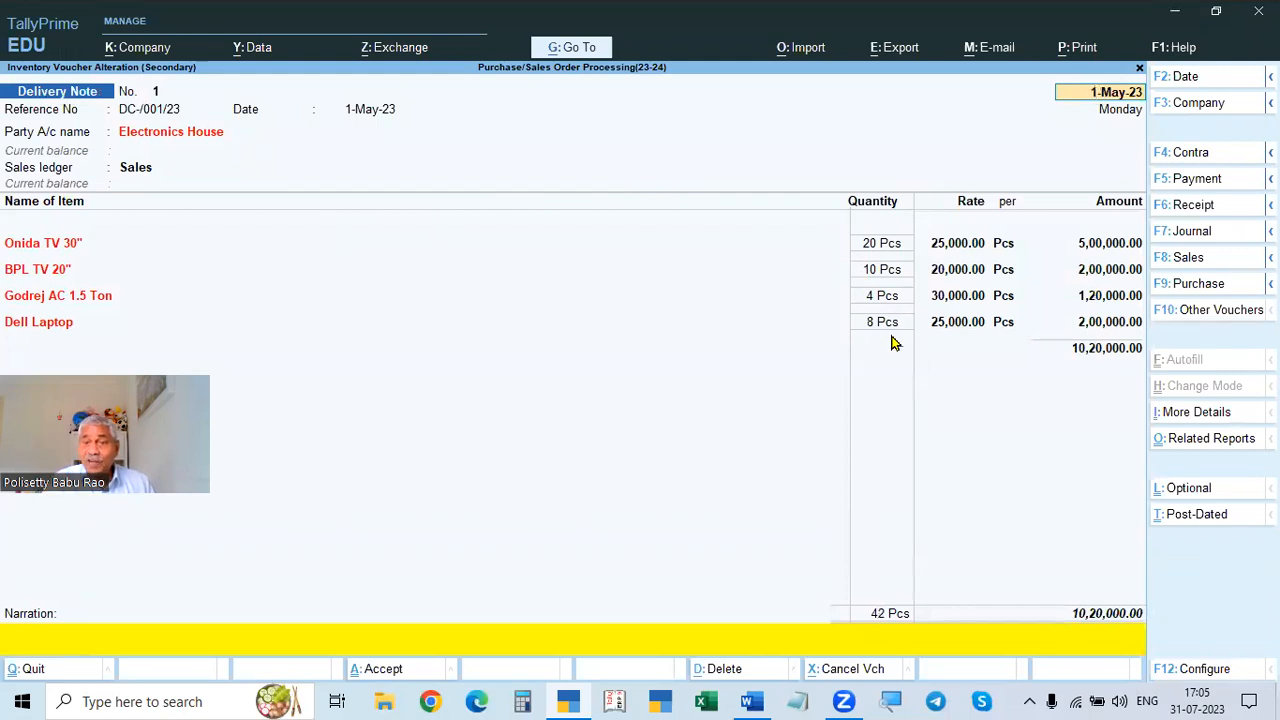
{"action": "key", "text": "Escape"}
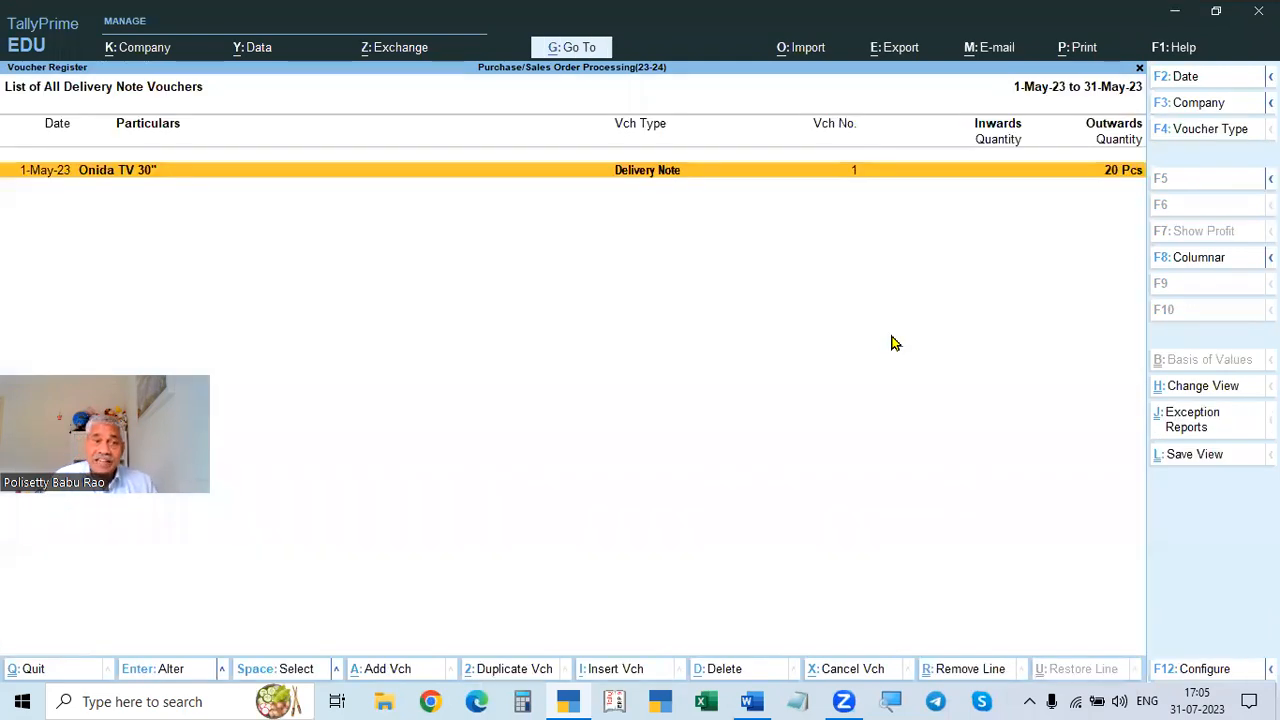
{"action": "key", "text": "Escape"}
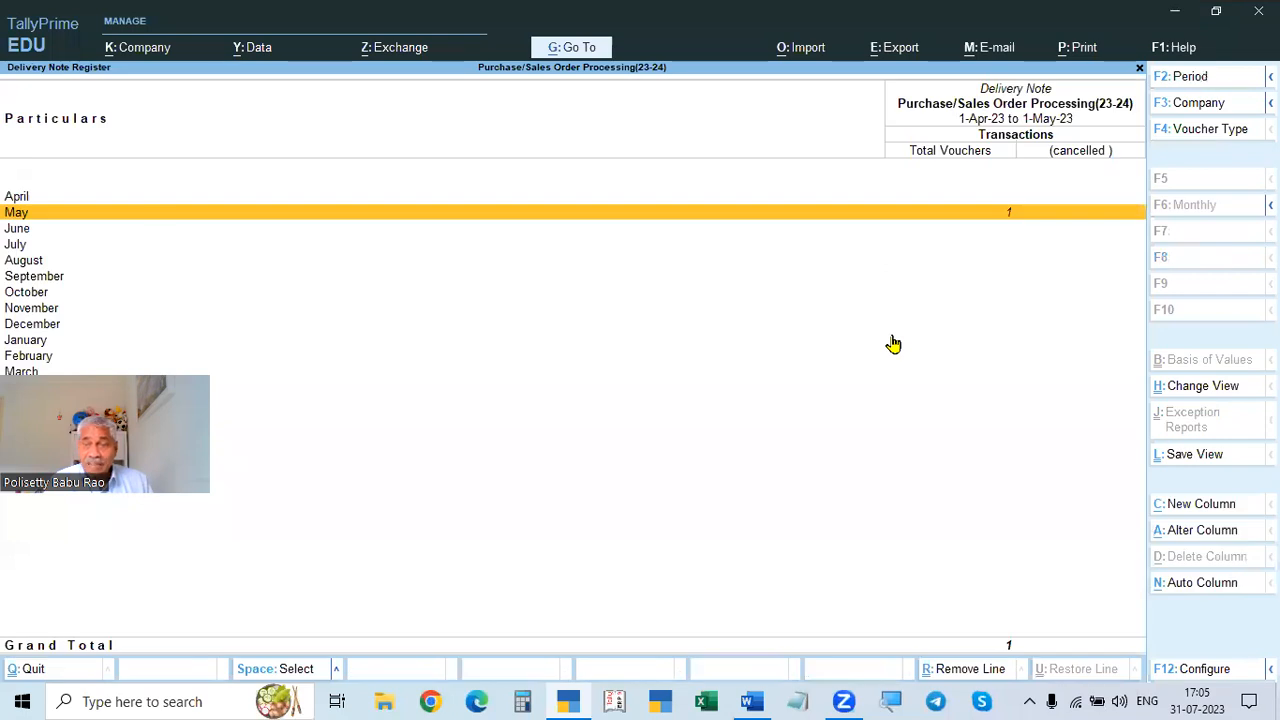
{"action": "key", "text": "Escape"}
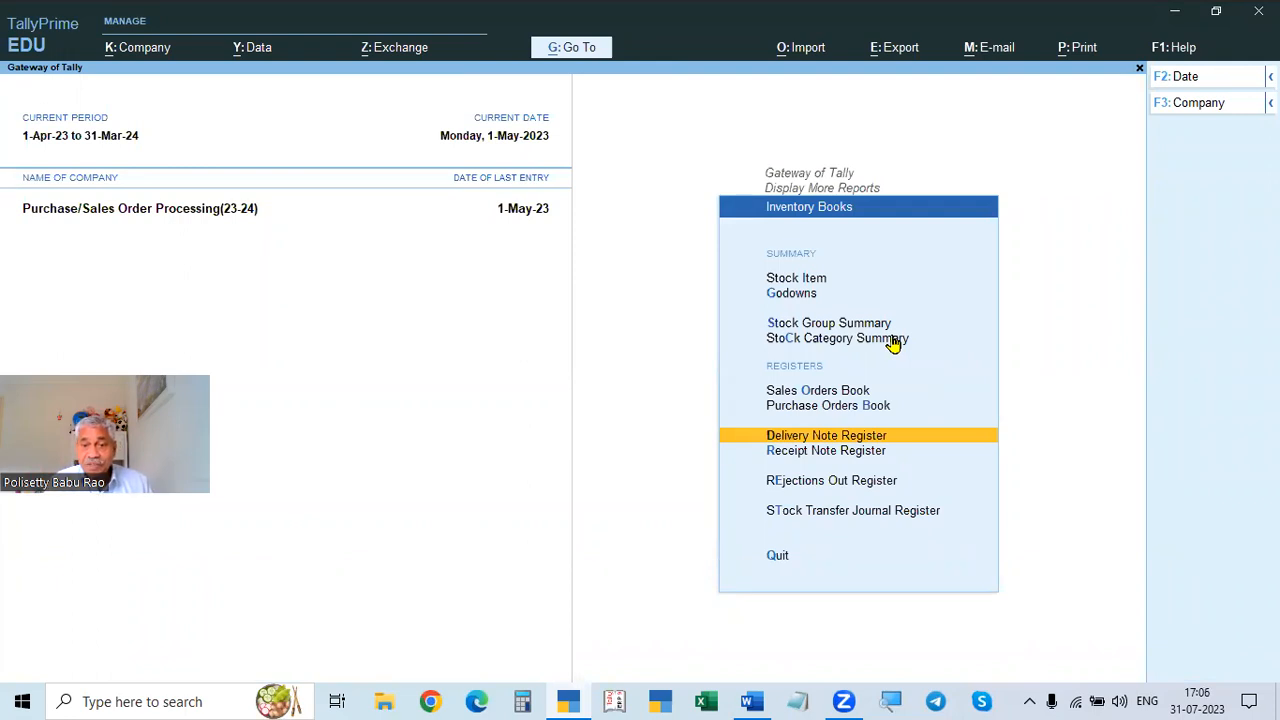
Step: Leave Inventory Books and open the Statements of Inventory reports
{"action": "key", "text": "Escape"}
{"action": "key", "text": "Down"}
{"action": "key", "text": "Down"}
{"action": "key", "text": "Down"}
{"action": "key", "text": "Down"}
{"action": "key", "text": "Up"}
{"action": "key", "text": "Up"}
{"action": "key", "text": "Up"}
{"action": "key", "text": "Up"}
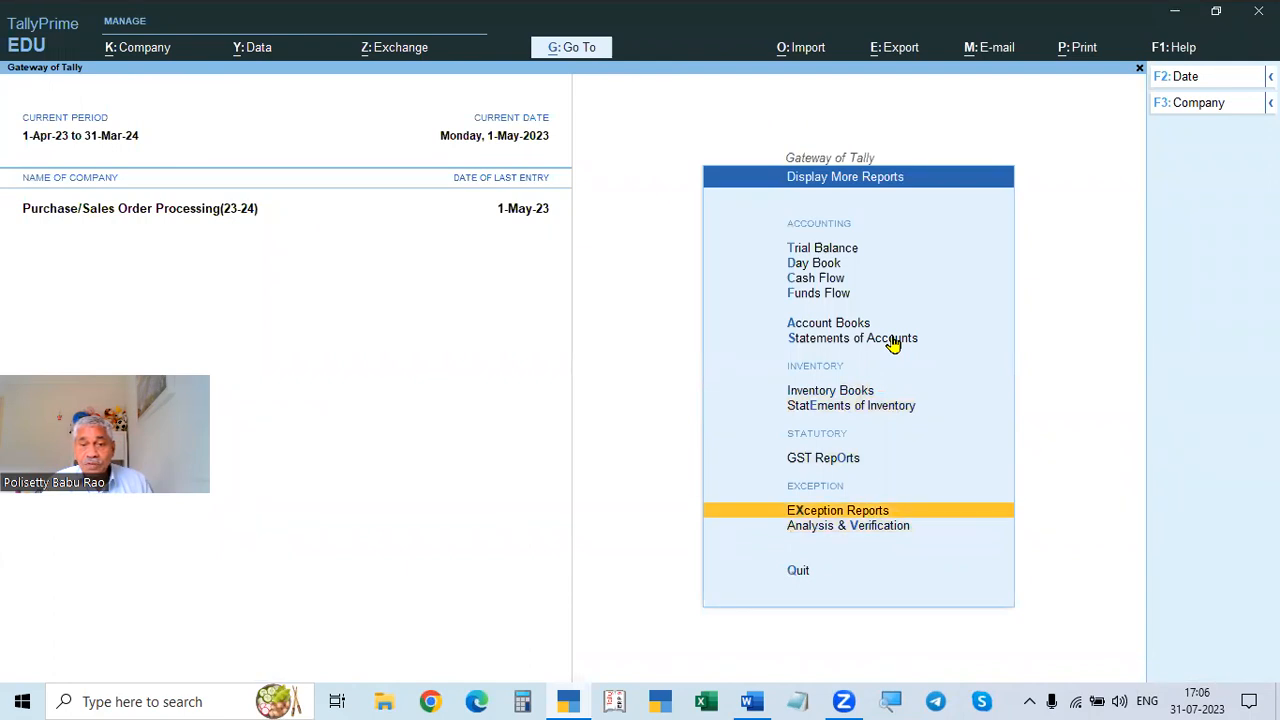
{"action": "key", "text": "Down"}
{"action": "key", "text": "Return"}
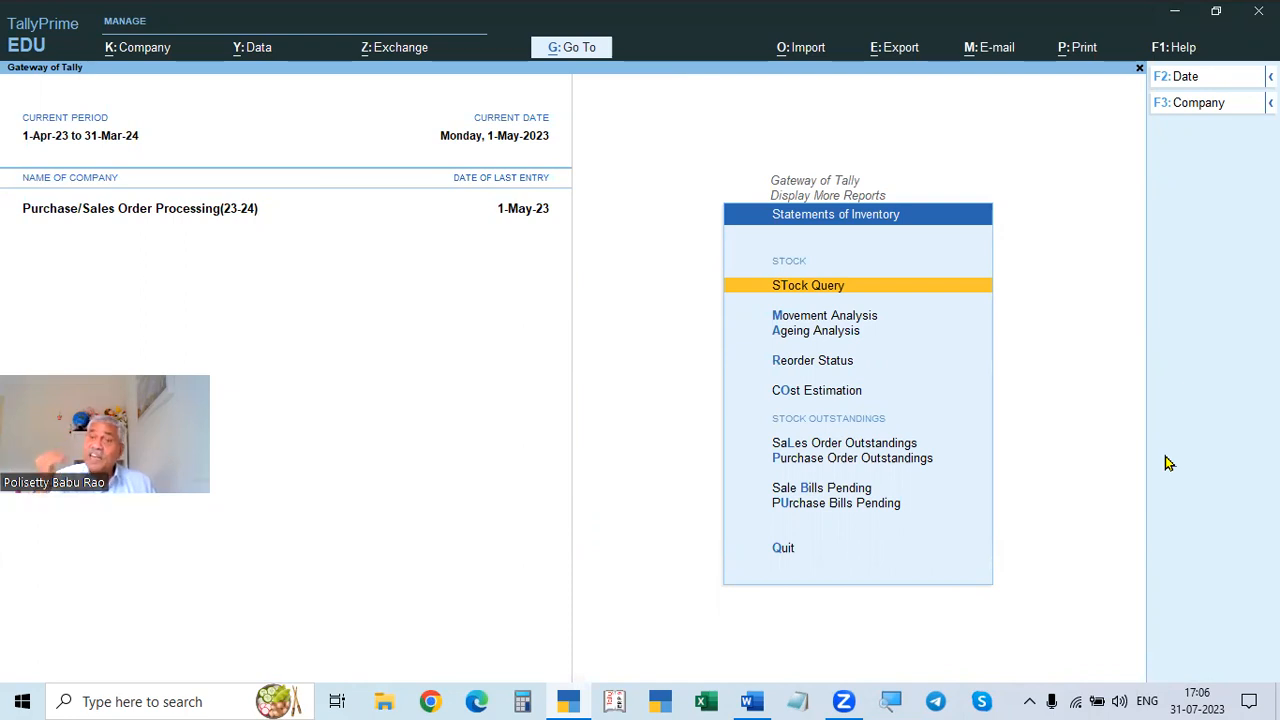
Step: View the due sales orders for all orders under Sales Order Outstandings
{"action": "key", "text": "Down"}
{"action": "key", "text": "Down"}
{"action": "key", "text": "Down"}
{"action": "key", "text": "Down"}
{"action": "key", "text": "Down"}
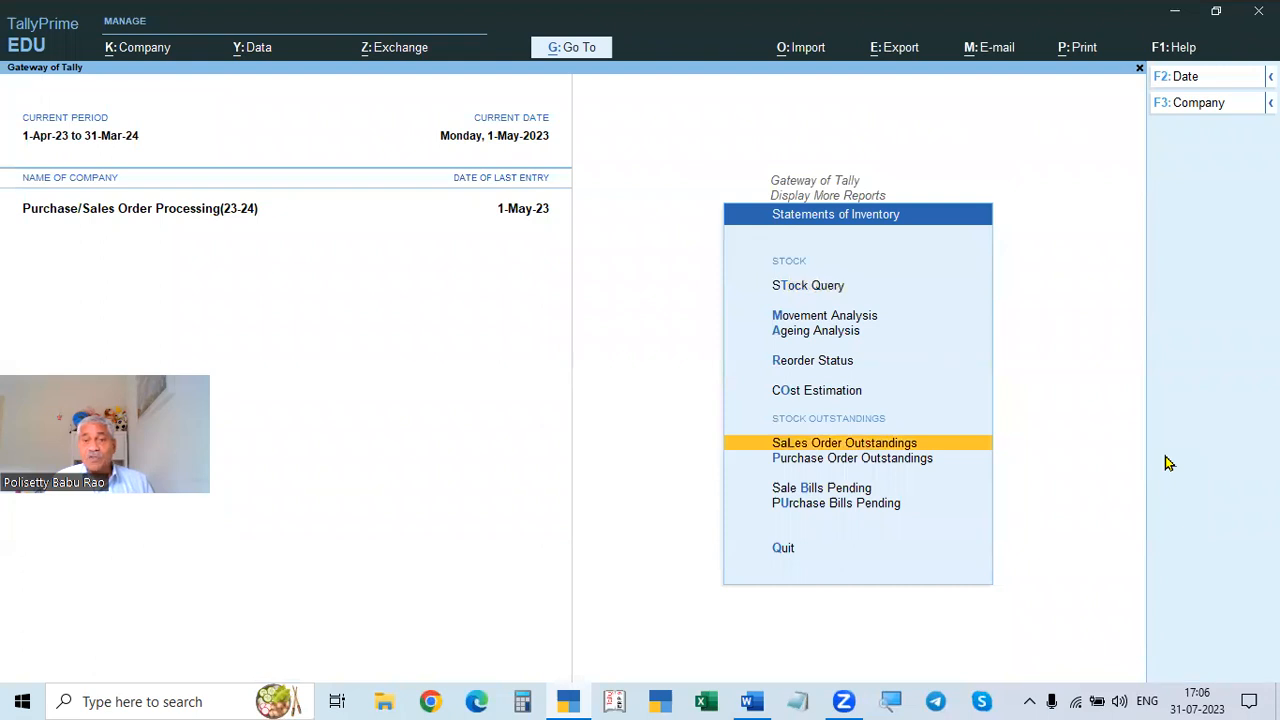
{"action": "key", "text": "Return"}
{"action": "key", "text": "Down"}
{"action": "key", "text": "Down"}
{"action": "key", "text": "Down"}
{"action": "key", "text": "Down"}
{"action": "key", "text": "Down"}
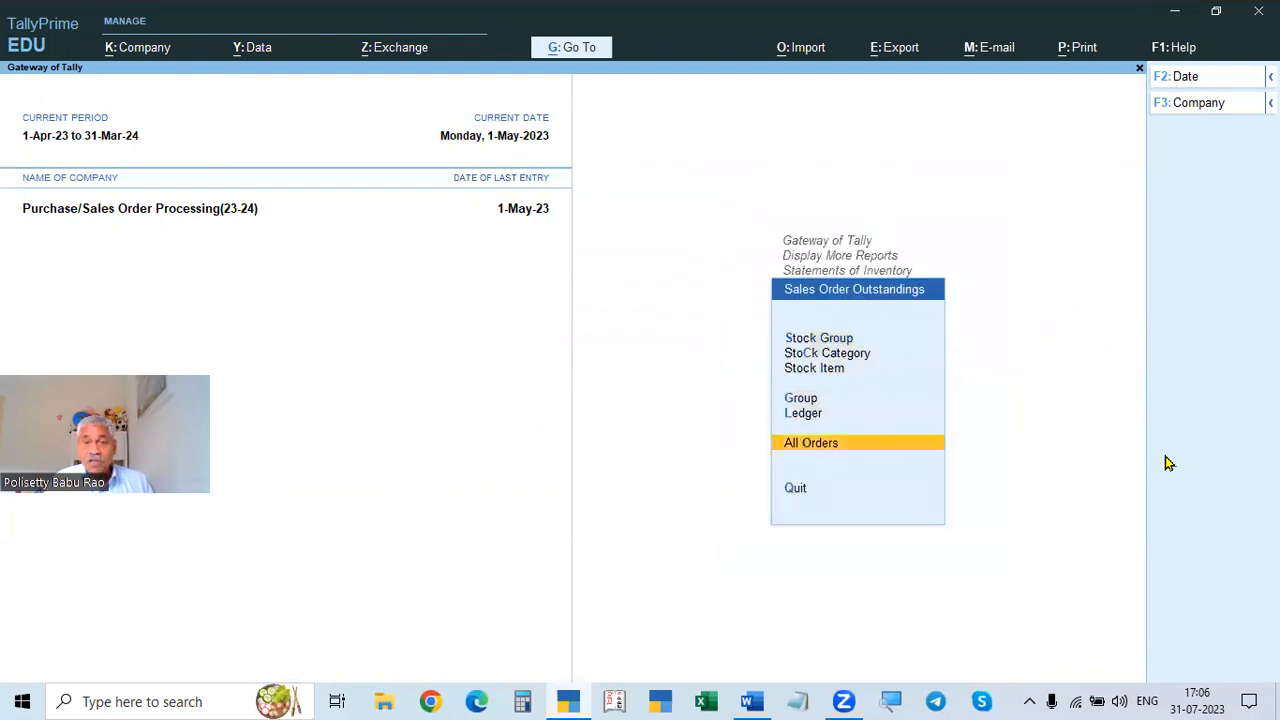
{"action": "key", "text": "Return"}
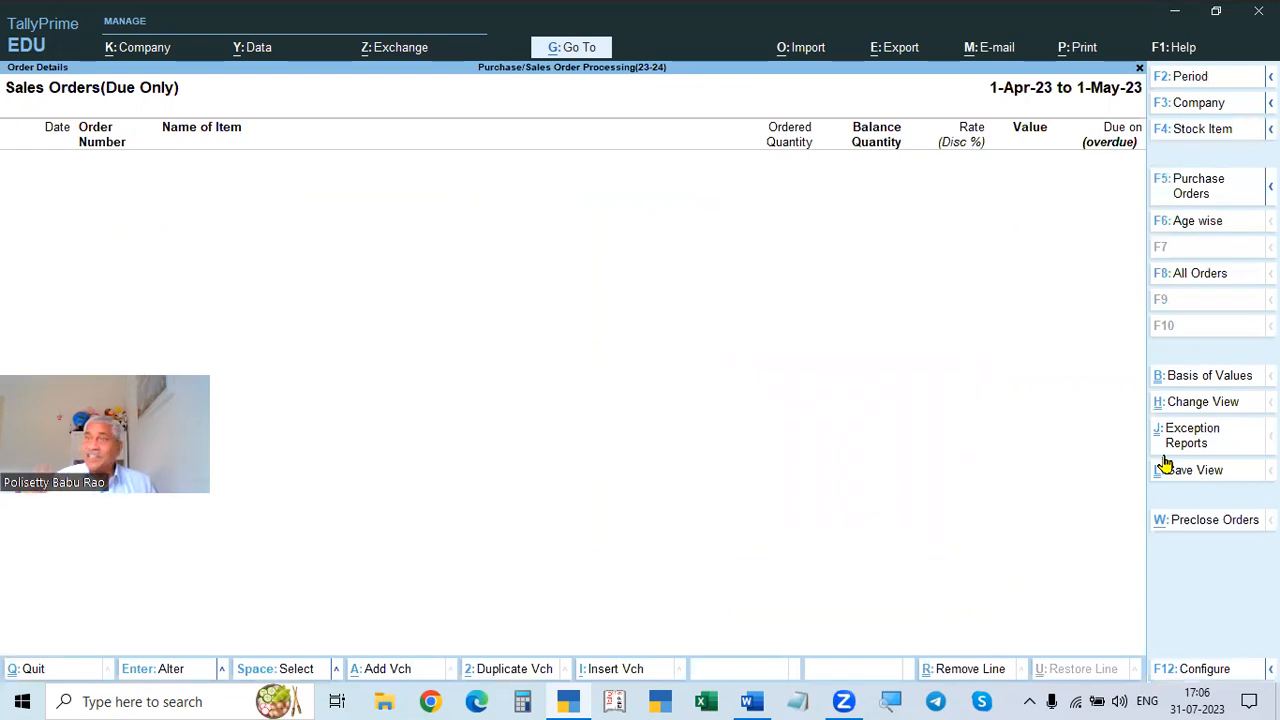
{"action": "key", "text": "Escape"}
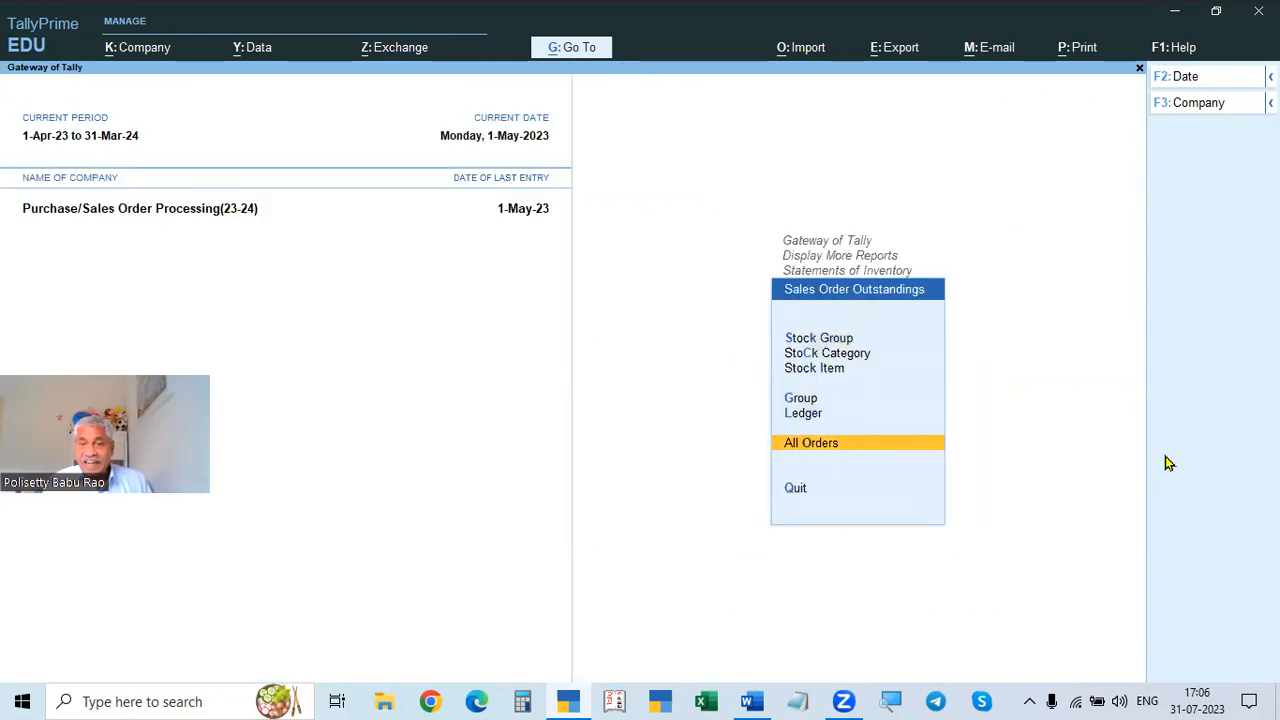
Step: Examine the items delivered to Electronics House but not yet invoiced in the Sales Bills Pending report
{"action": "key", "text": "Escape"}
{"action": "key", "text": "Down"}
{"action": "key", "text": "Down"}
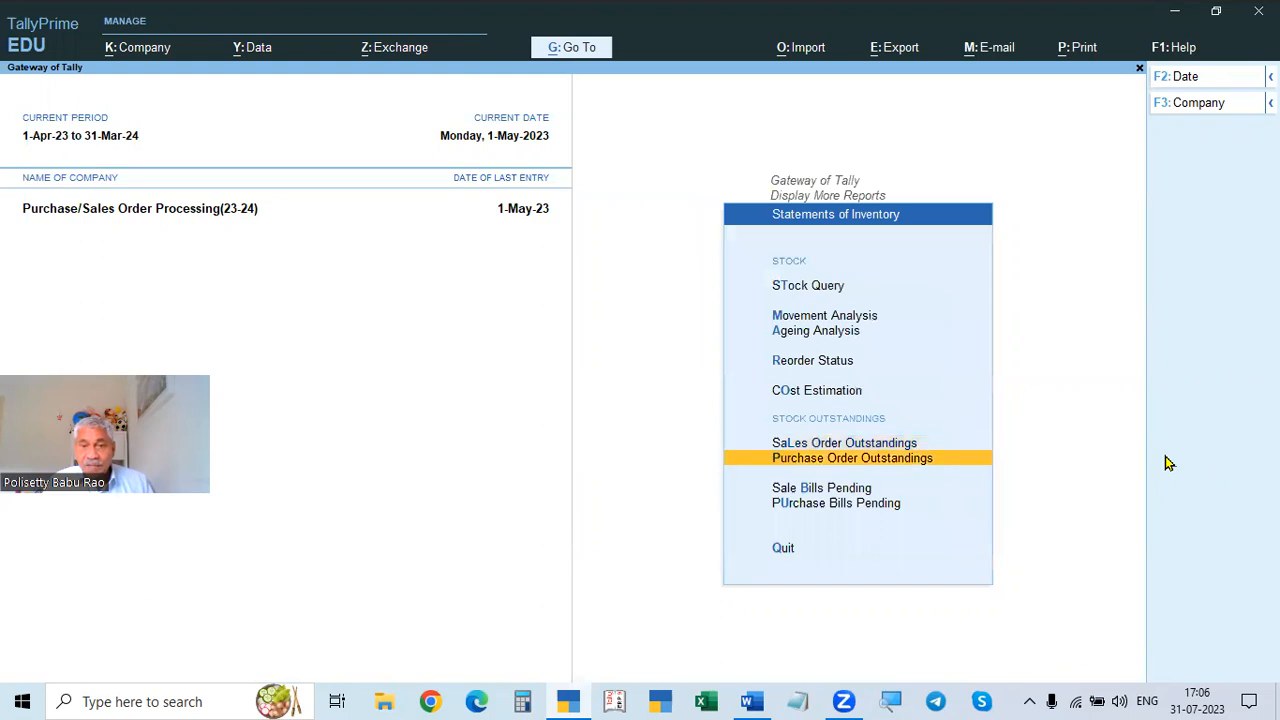
{"action": "key", "text": "Return"}
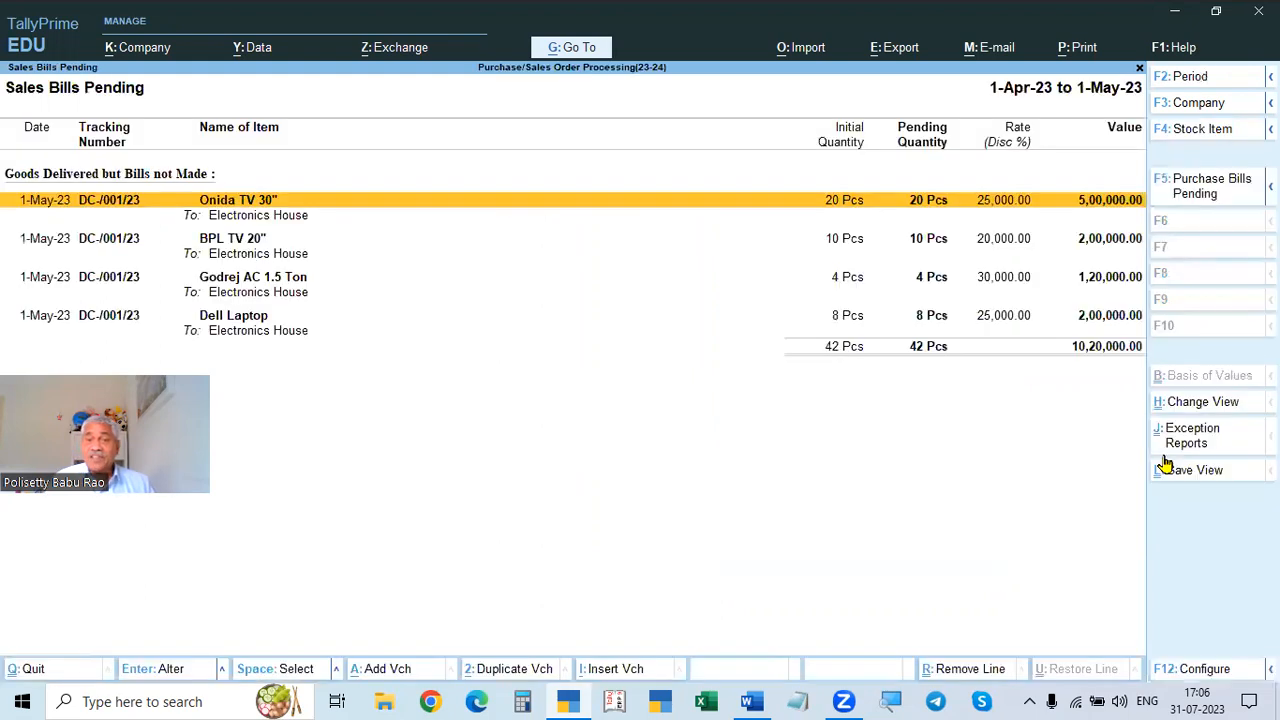
{"action": "key", "text": "Down"}
{"action": "key", "text": "Down"}
{"action": "key", "text": "Down"}
{"action": "key", "text": "Up"}
{"action": "key", "text": "Up"}
{"action": "key", "text": "Up"}
{"action": "key", "text": "Down"}
{"action": "key", "text": "Down"}
{"action": "key", "text": "Down"}
{"action": "key", "text": "Up"}
{"action": "key", "text": "Up"}
{"action": "key", "text": "Up"}
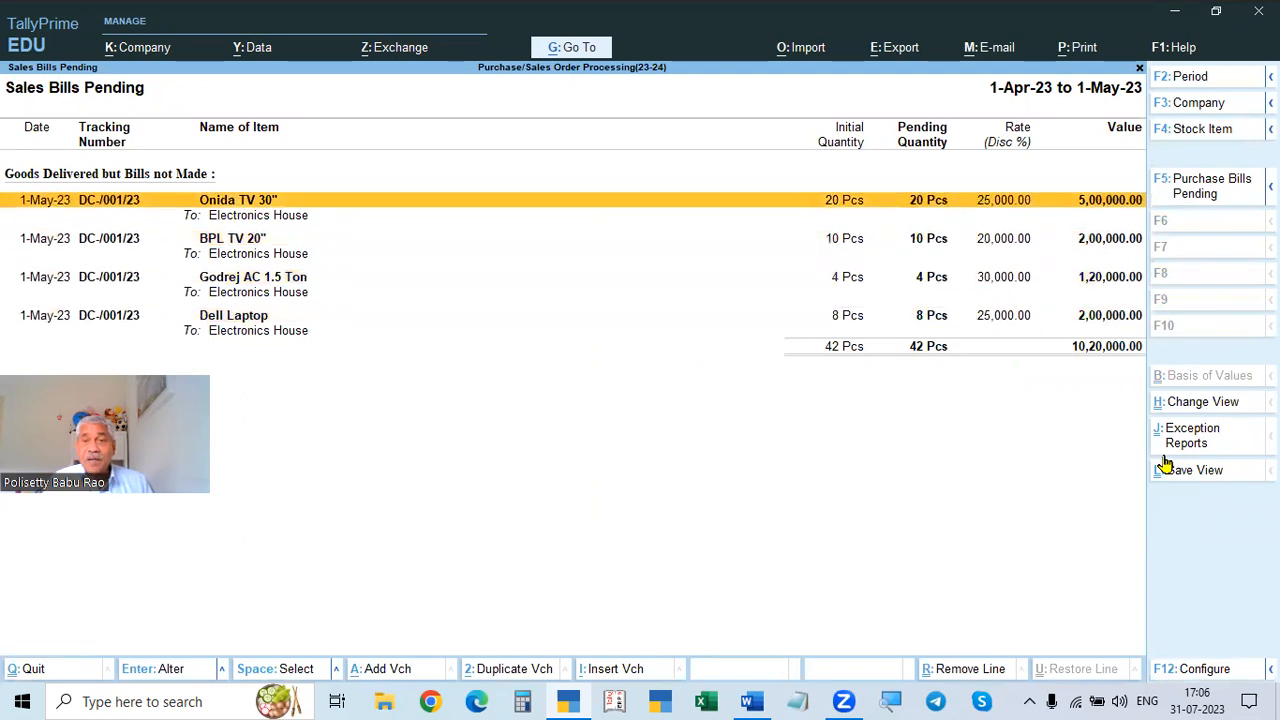
{"action": "key", "text": "Down"}
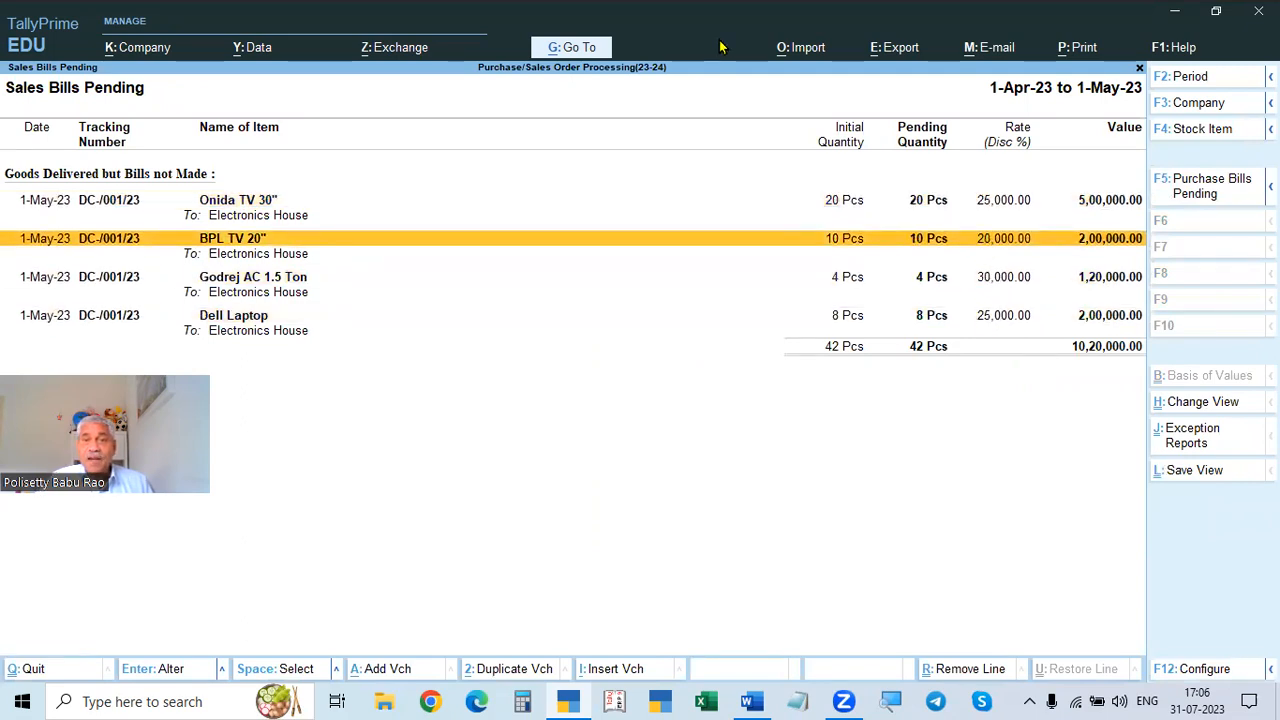
{"action": "key", "text": "Return"}
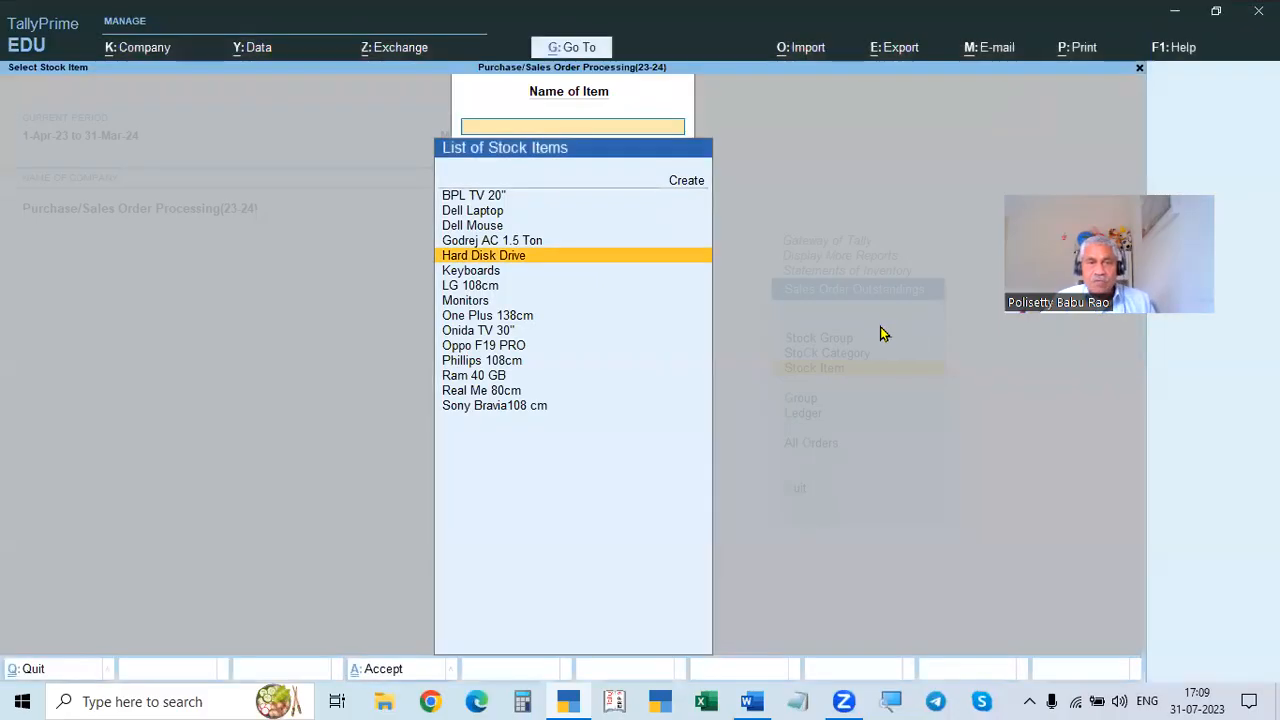
Step: Leave the stock item selection and view All Orders under Sales Order Outstandings again
{"action": "key", "text": "Escape"}
{"action": "left_click", "coordinate": [810, 443]}
{"action": "key", "text": "Escape"}
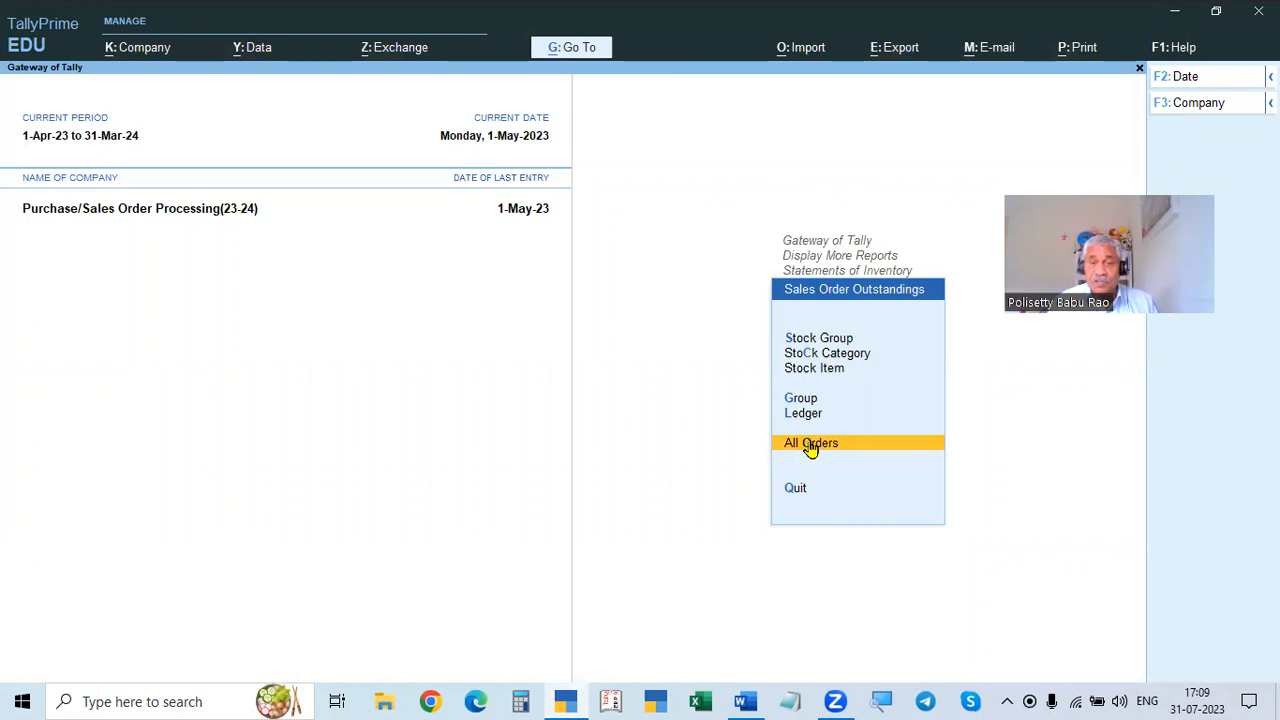
Step: View the Sales Bills Pending report under Statements of Inventory and return to the Gateway of Tally
{"action": "key", "text": "Escape"}
{"action": "key", "text": "Down"}
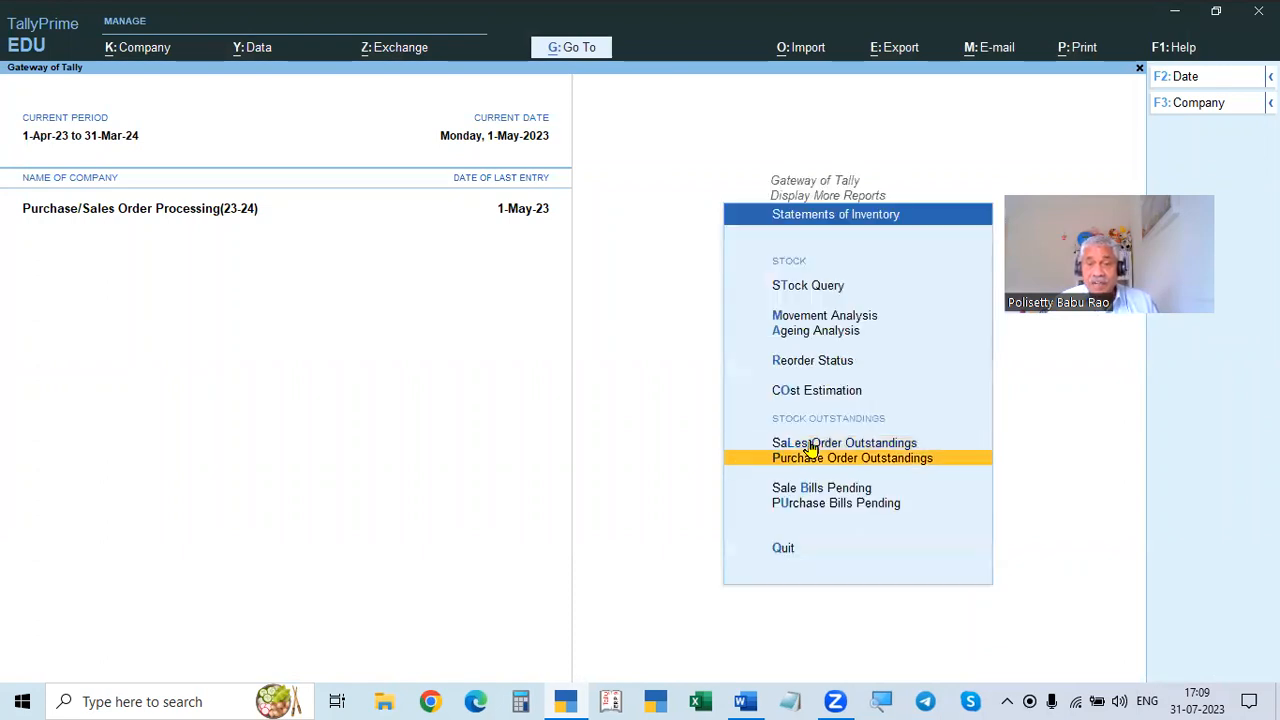
{"action": "left_click", "coordinate": [814, 494]}
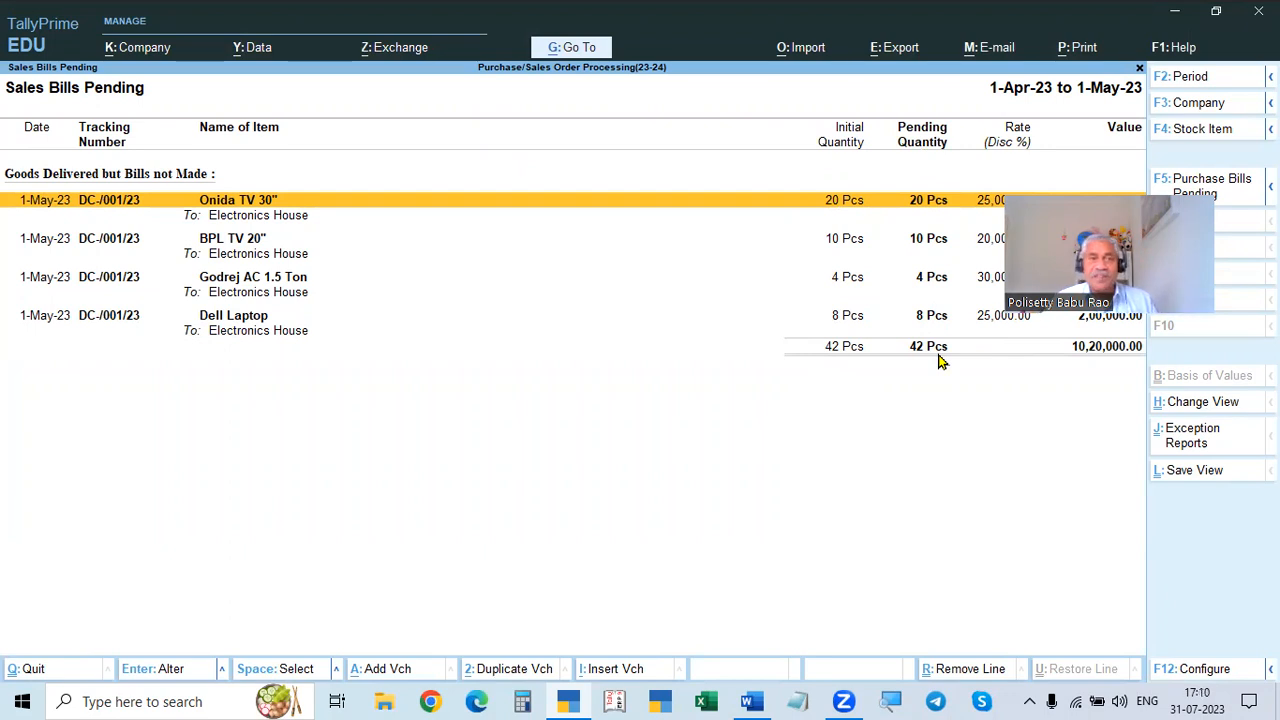
{"action": "key", "text": "Escape"}
{"action": "key", "text": "Escape"}
{"action": "key", "text": "Escape"}
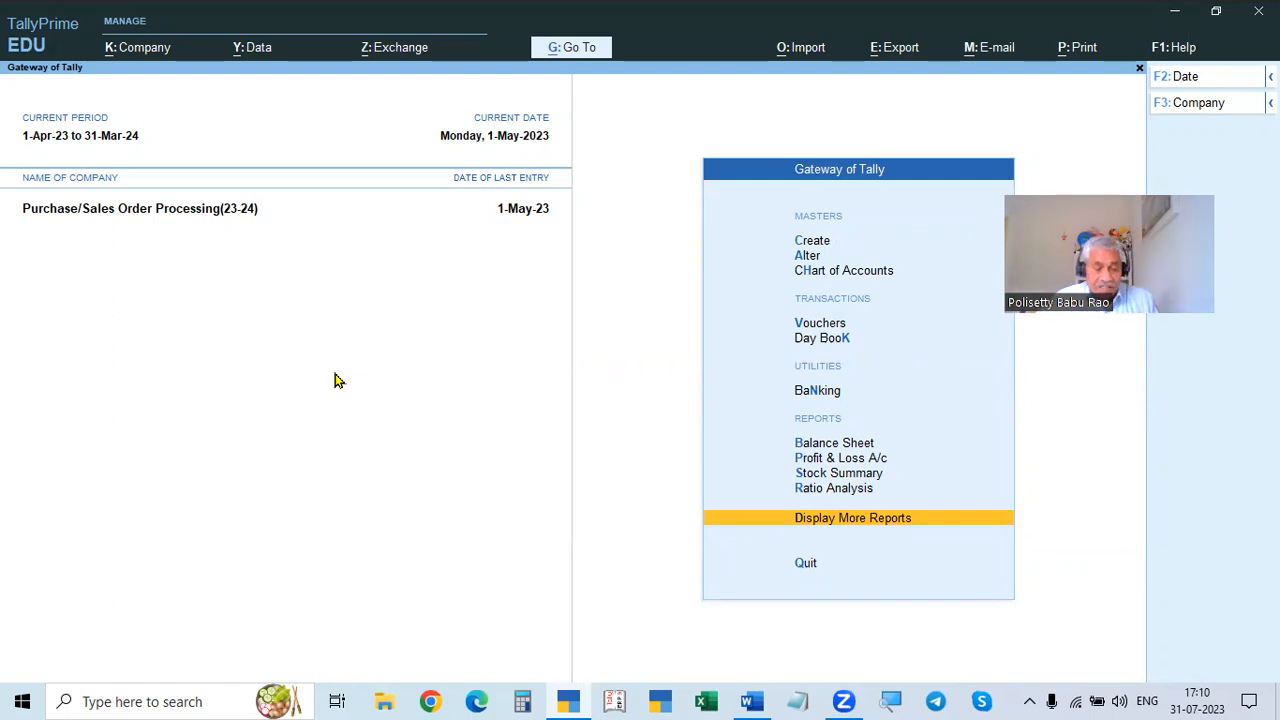
Step: Read the 02.05.23 transactions for Electronics House in the Word document and return to TallyPrime
{"action": "key", "text": "alt+Tab"}
{"action": "key", "text": "alt+Tab"}
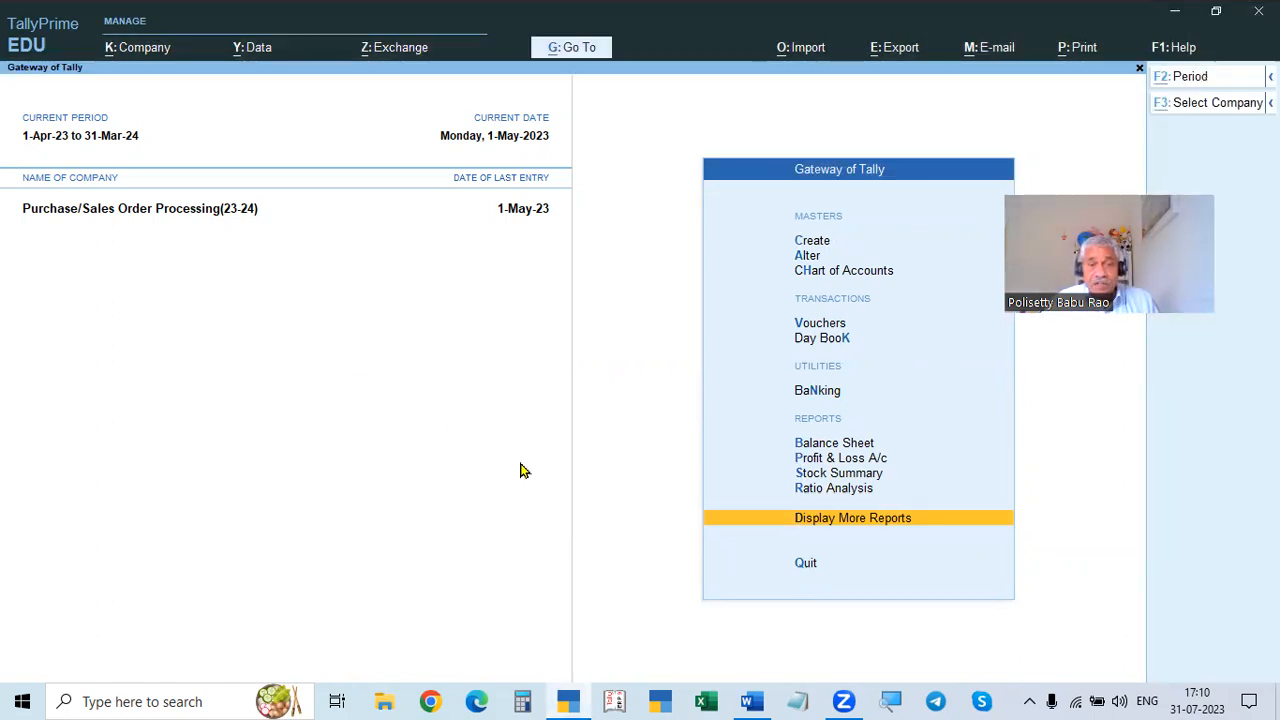
{"action": "key", "text": "alt+Tab"}
{"action": "scroll", "coordinate": [463, 400], "scroll_direction": "down", "scroll_amount": 5}
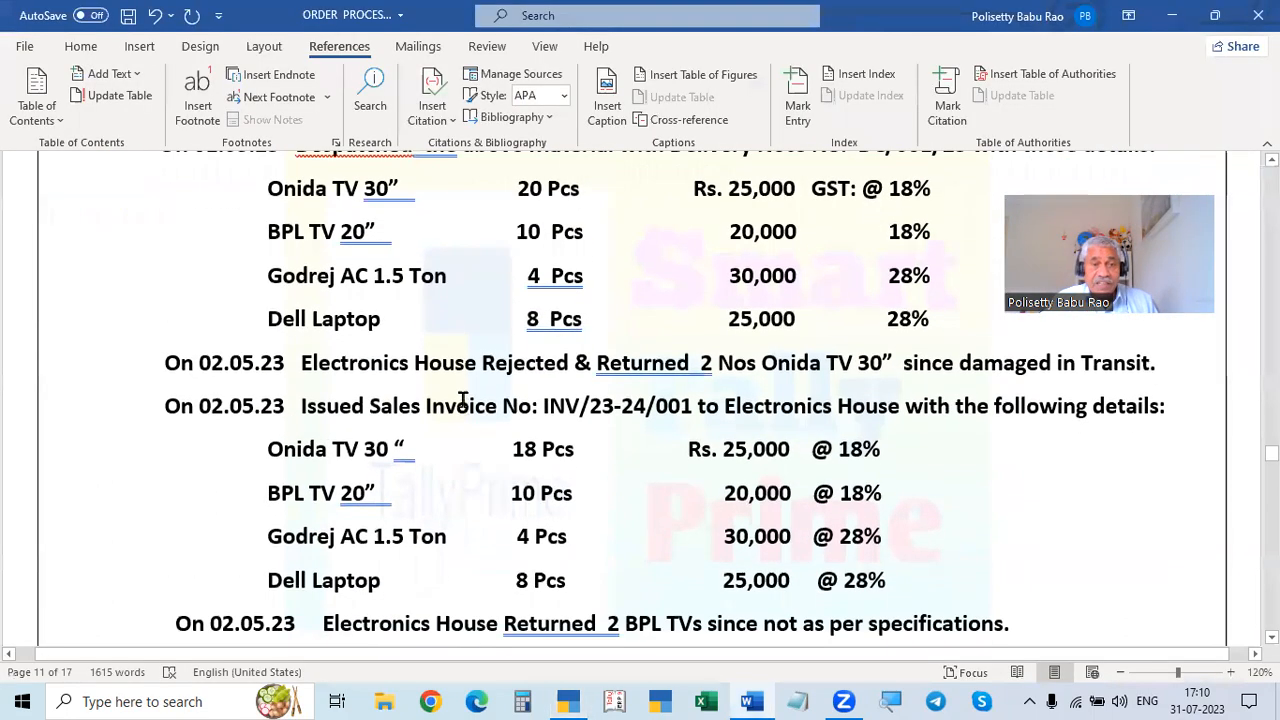
{"action": "scroll", "coordinate": [724, 405], "scroll_direction": "up", "scroll_amount": 2}
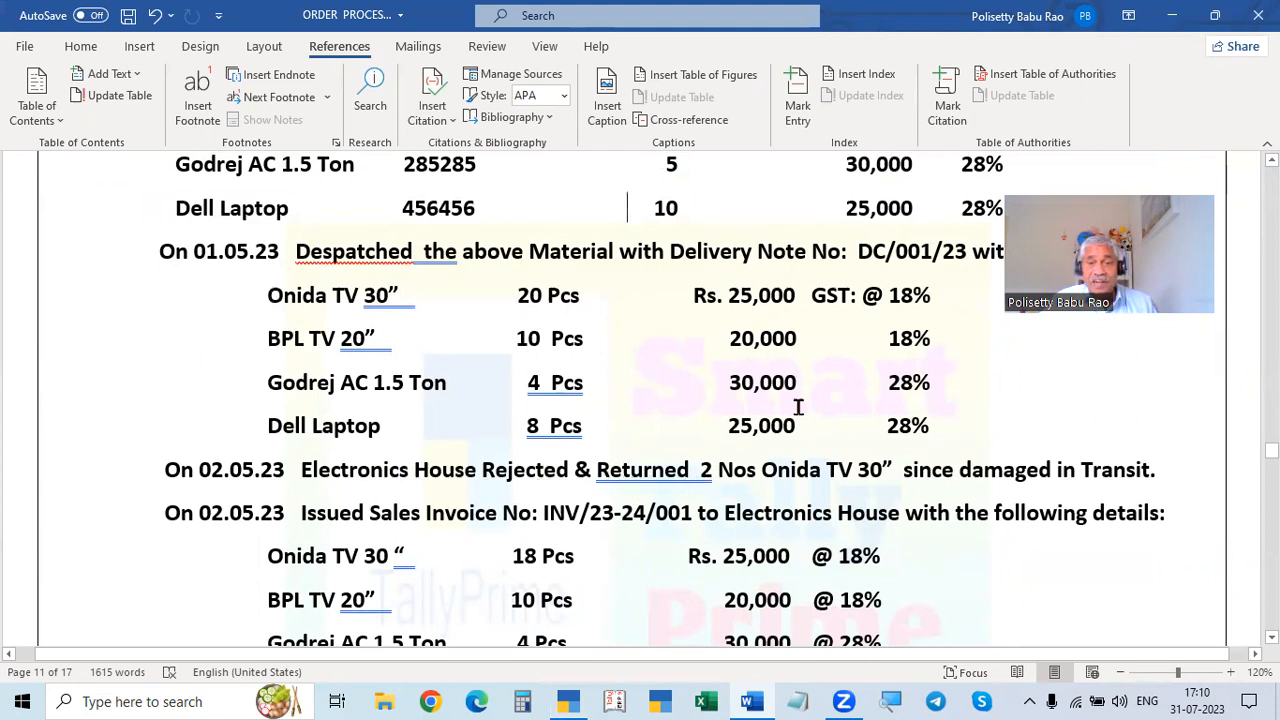
{"action": "key", "text": "alt+Tab"}
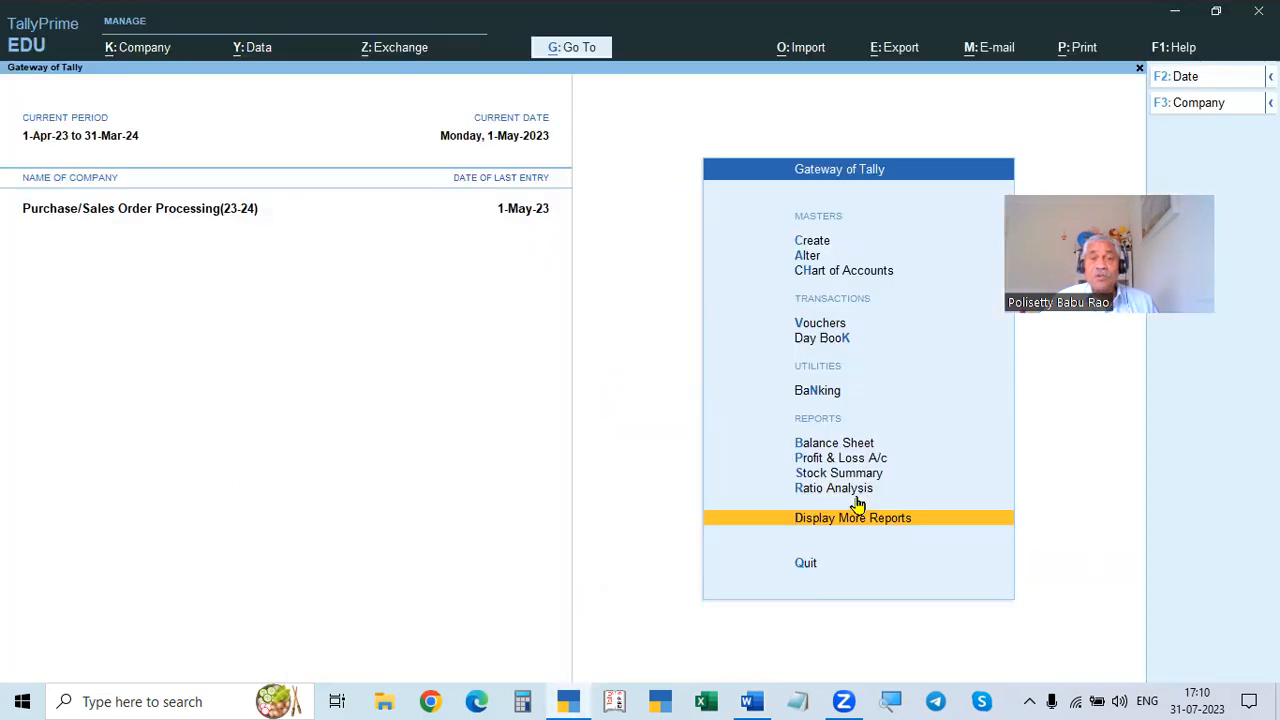
Step: Open voucher creation and set the voucher date to 2-May-23
{"action": "key", "text": "Escape"}
{"action": "key", "text": "n"}
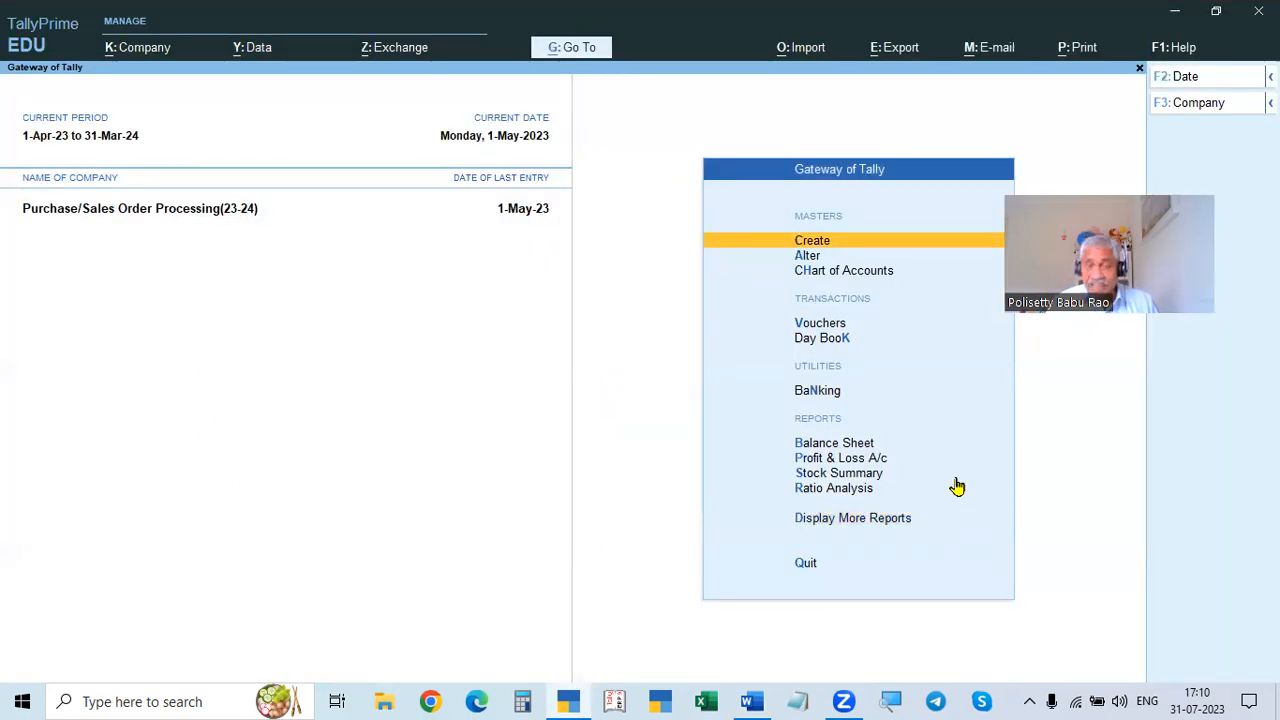
{"action": "key", "text": "Down"}
{"action": "key", "text": "Down"}
{"action": "key", "text": "Down"}
{"action": "key", "text": "Down"}
{"action": "key", "text": "Up"}
{"action": "key", "text": "Return"}
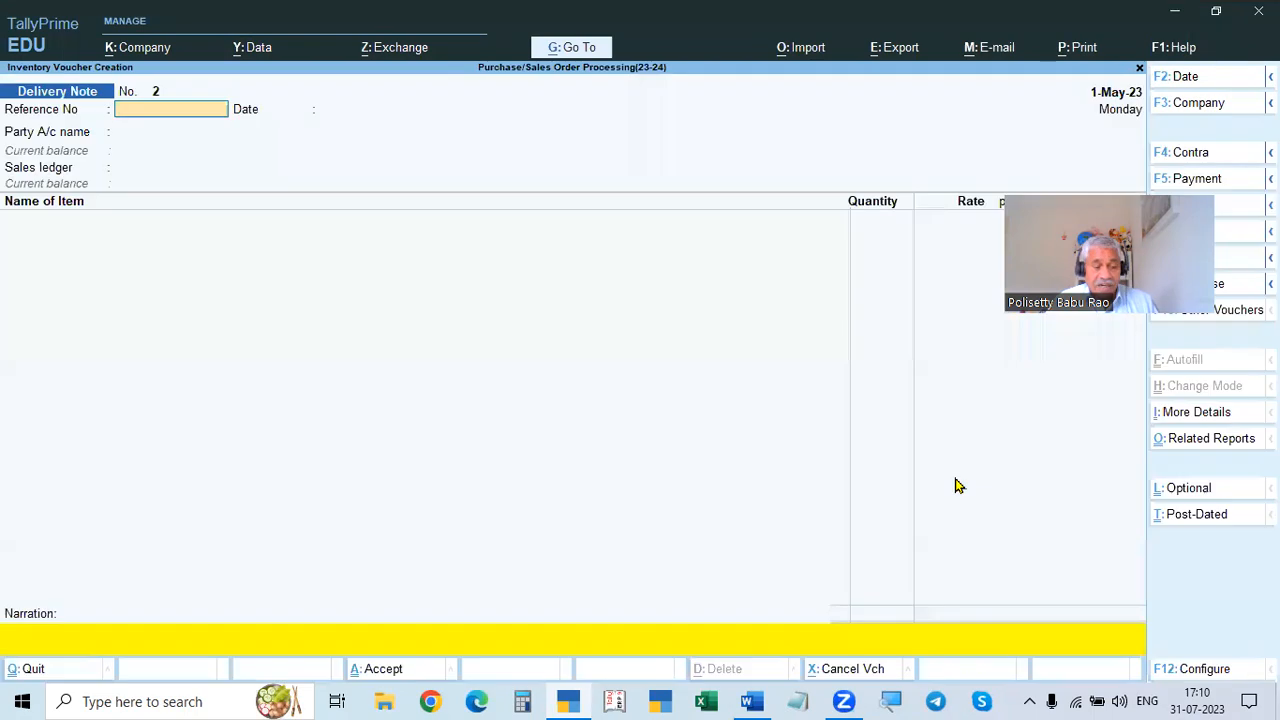
{"action": "key", "text": "F2"}
{"action": "type", "text": "2.5"}
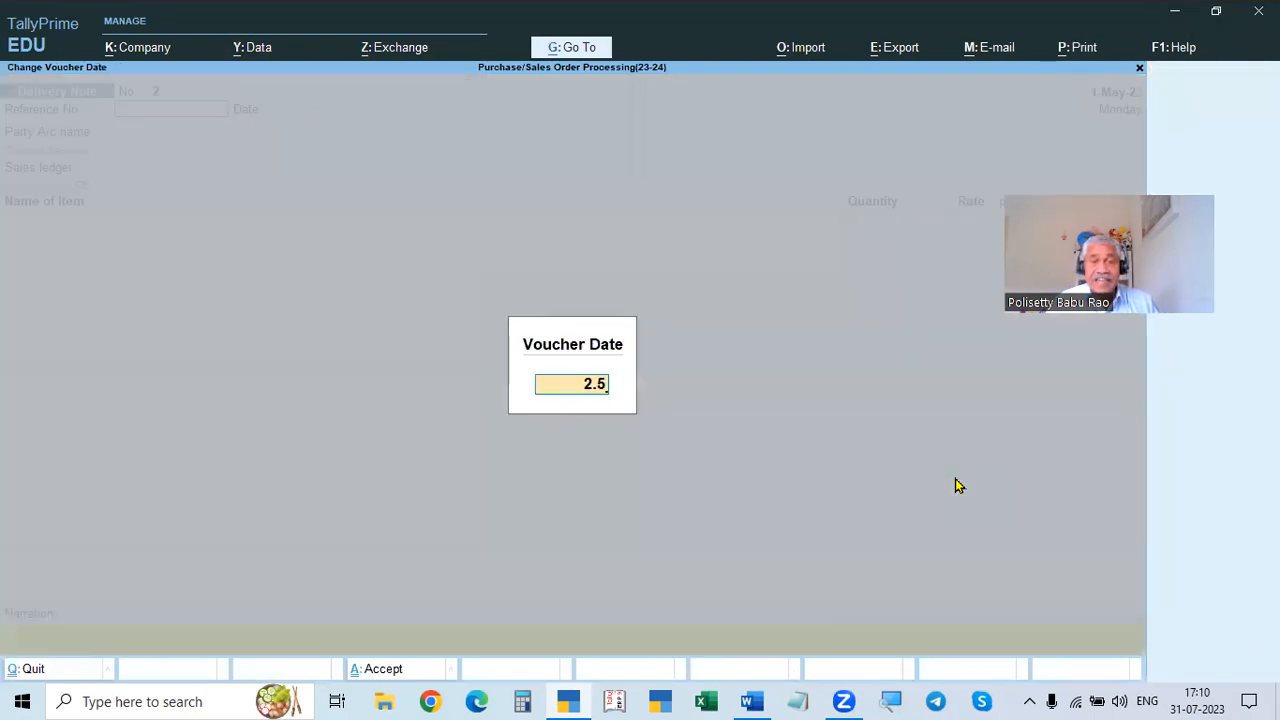
{"action": "key", "text": "Return"}
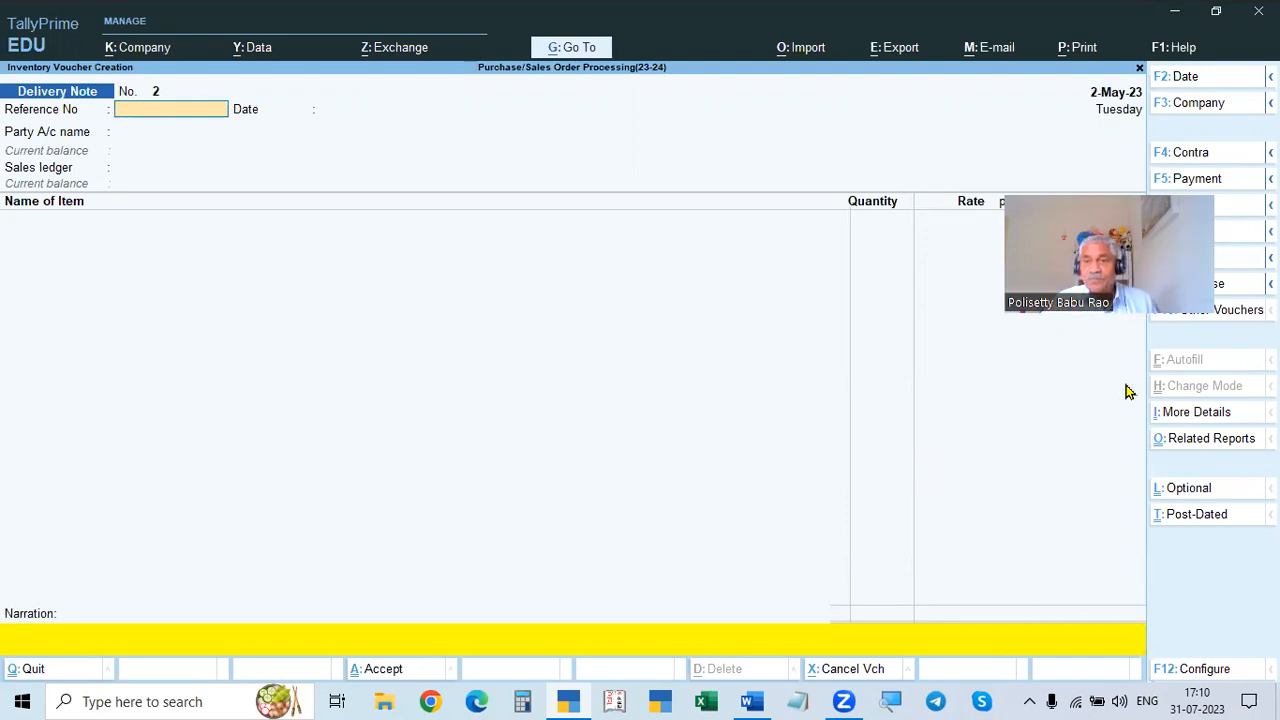
Step: Show the inactive voucher types, then activate Rejections In and switch the voucher to it
{"action": "left_click", "coordinate": [1205, 312]}
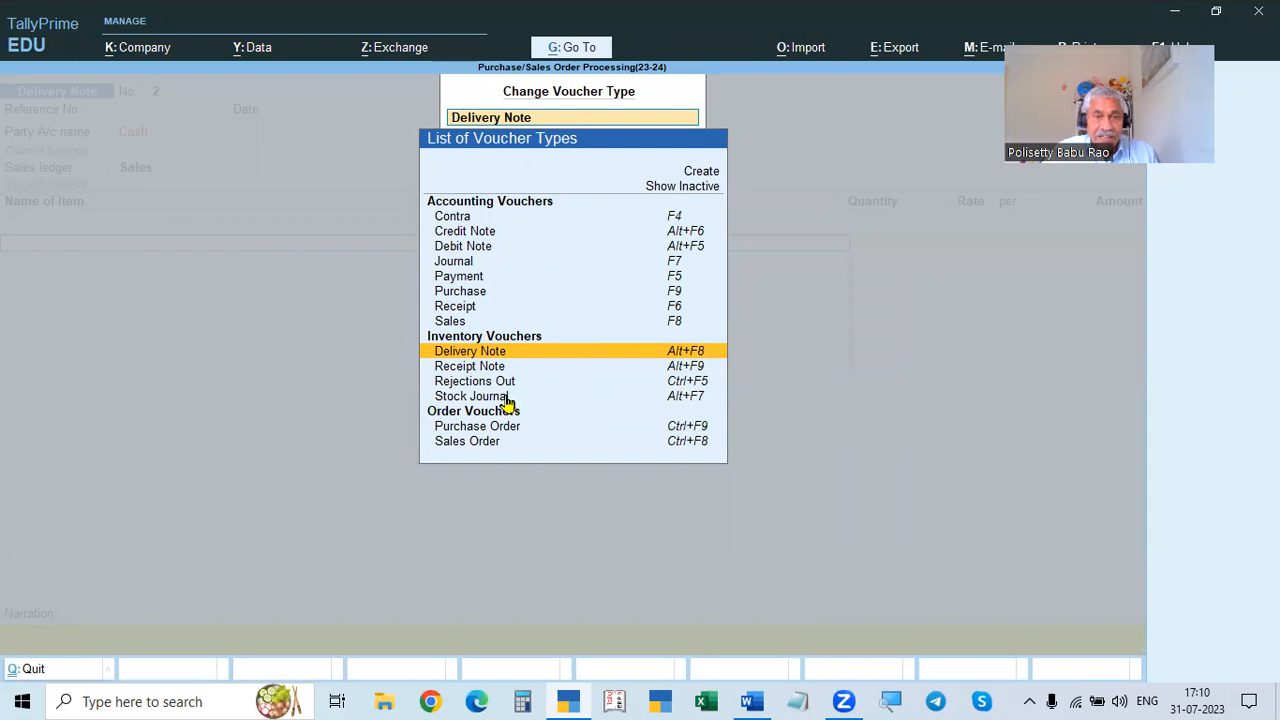
{"action": "left_click", "coordinate": [677, 188]}
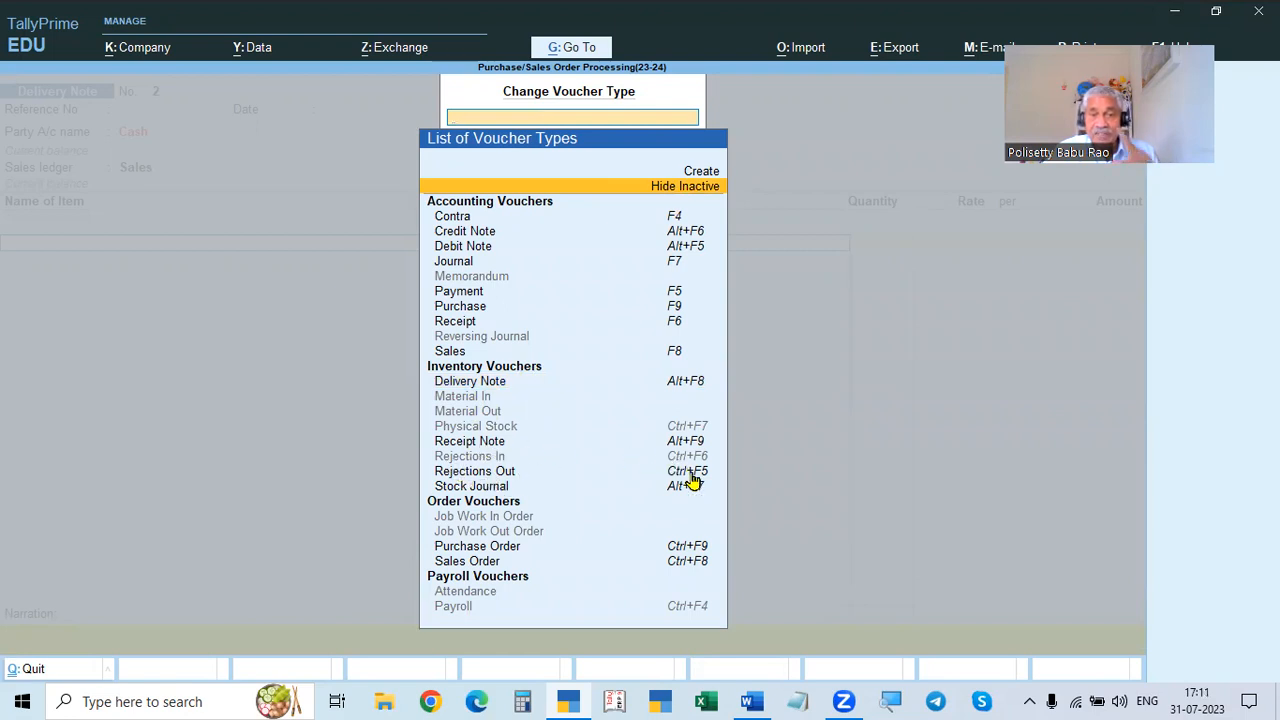
{"action": "left_click", "coordinate": [470, 460]}
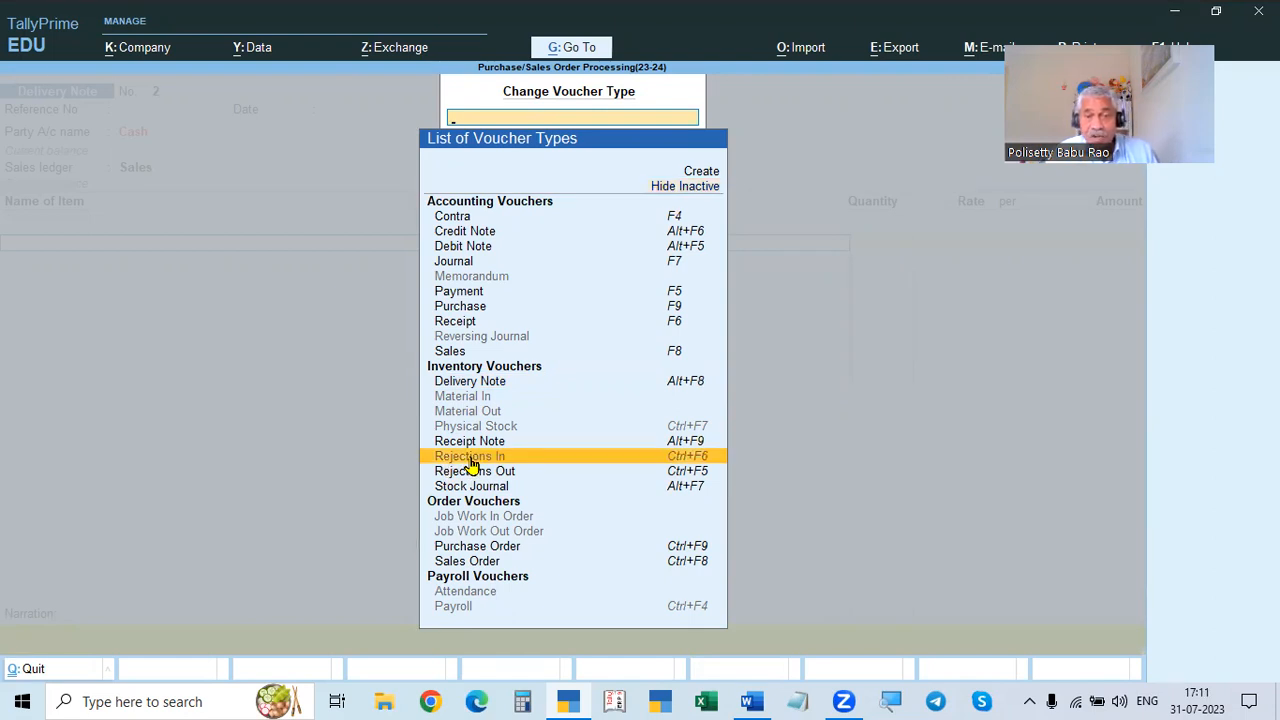
{"action": "left_click", "coordinate": [472, 462]}
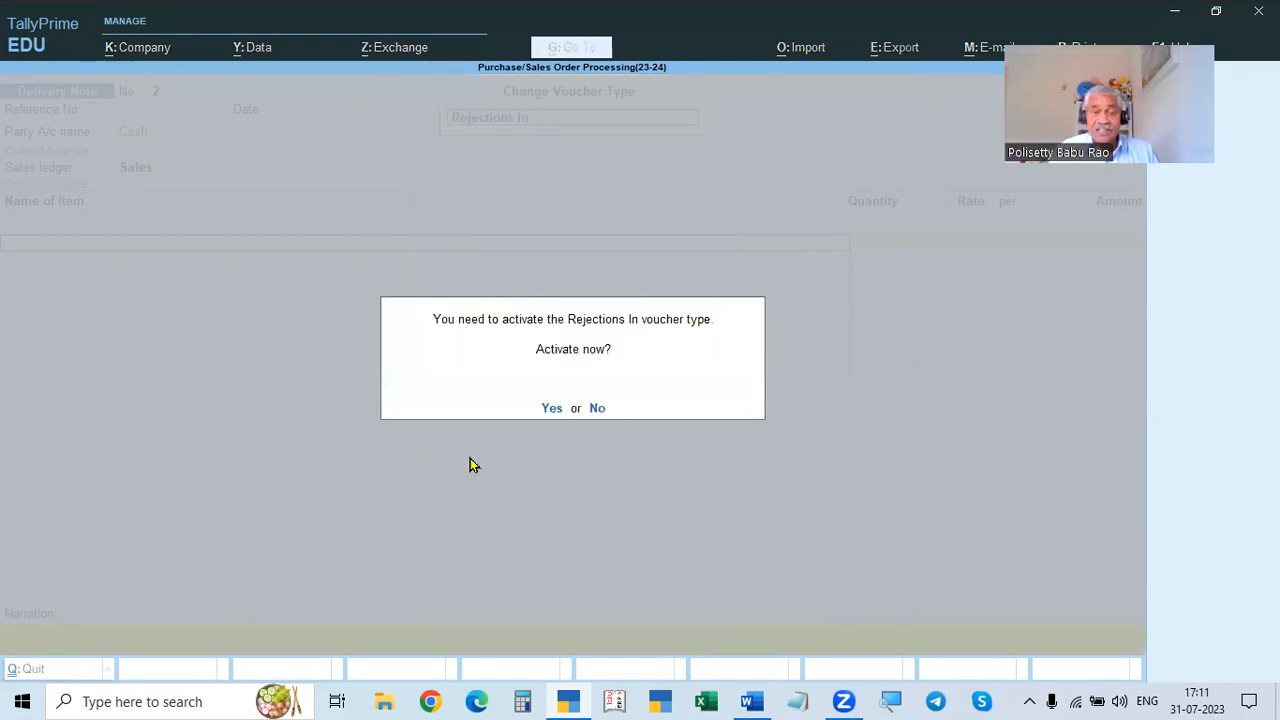
{"action": "key", "text": "y"}
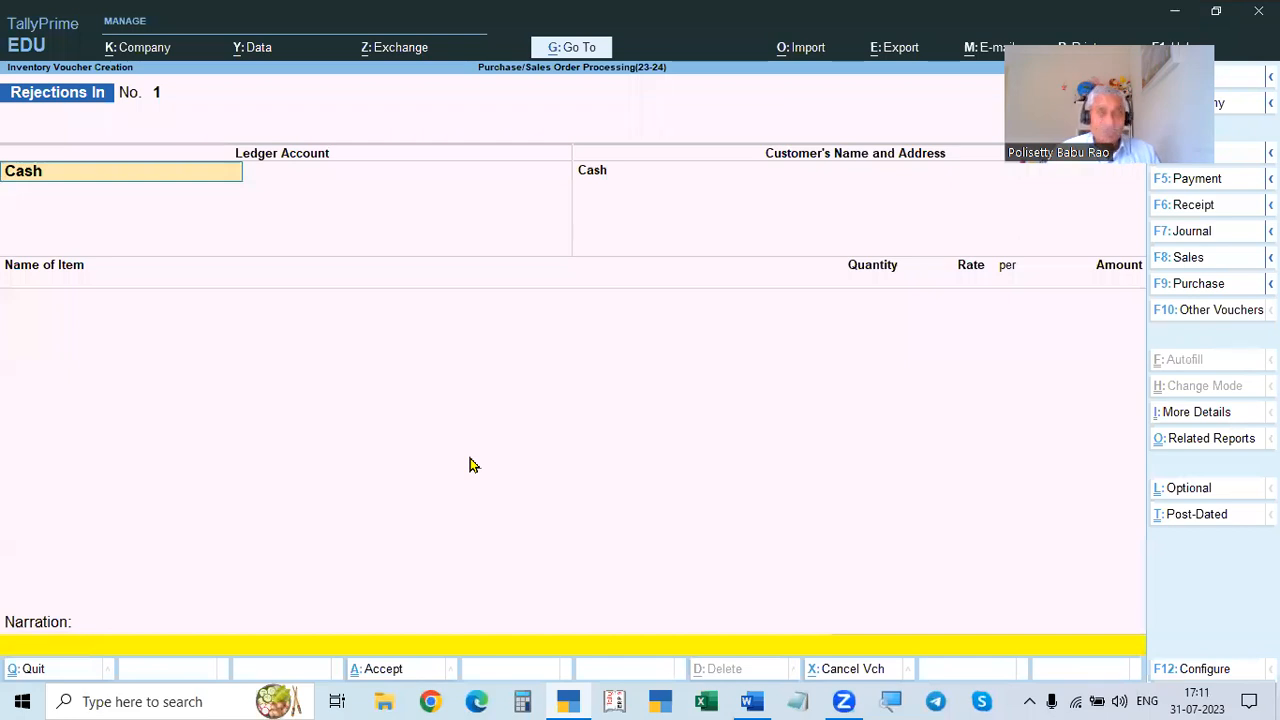
Step: Select Electronics House as the ledger account of the Rejections In voucher and accept its name and address details
{"action": "key", "text": "alt+Tab"}
{"action": "key", "text": "alt+Tab"}
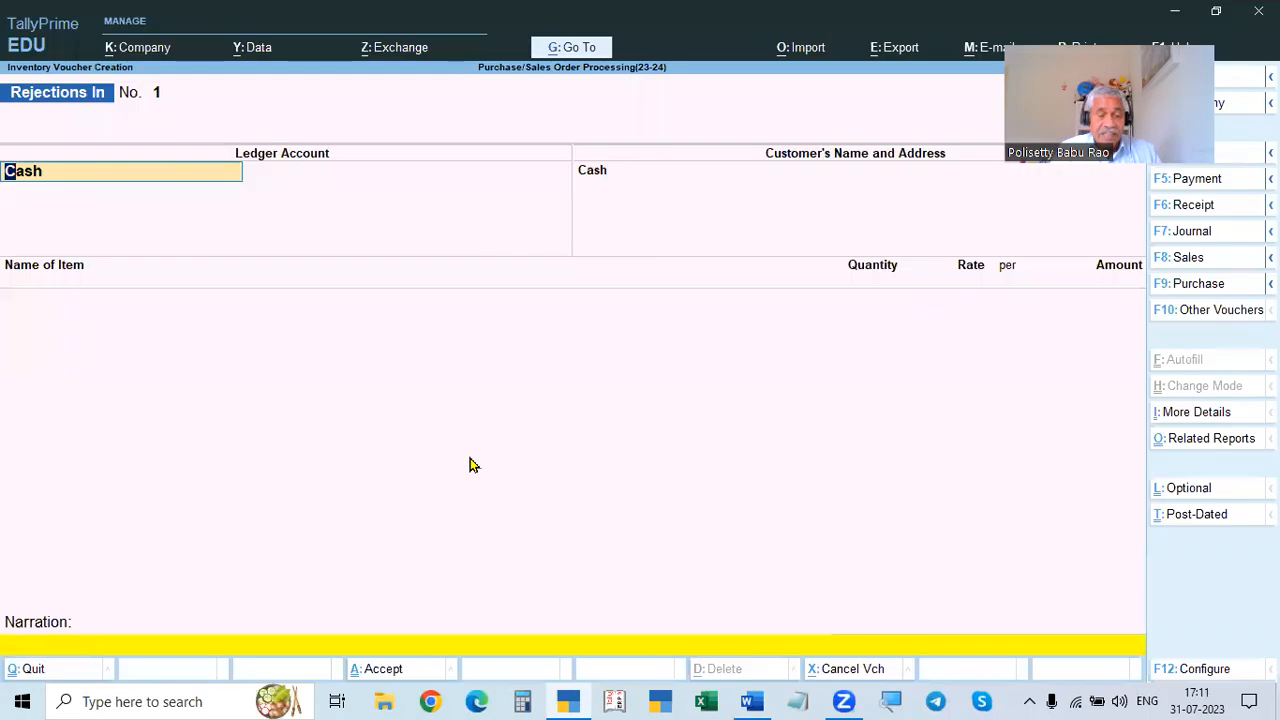
{"action": "key", "text": "BackSpace"}
{"action": "key", "text": "Down"}
{"action": "key", "text": "Down"}
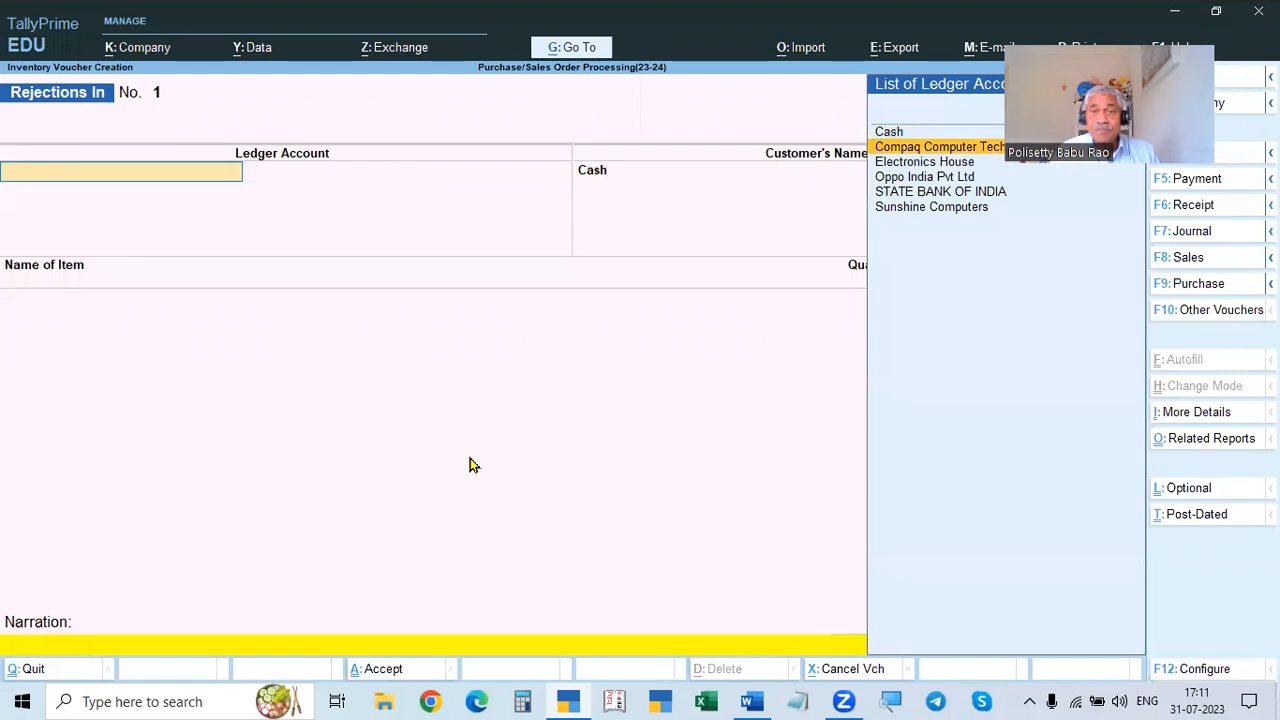
{"action": "key", "text": "Return"}
{"action": "key", "text": "Return"}
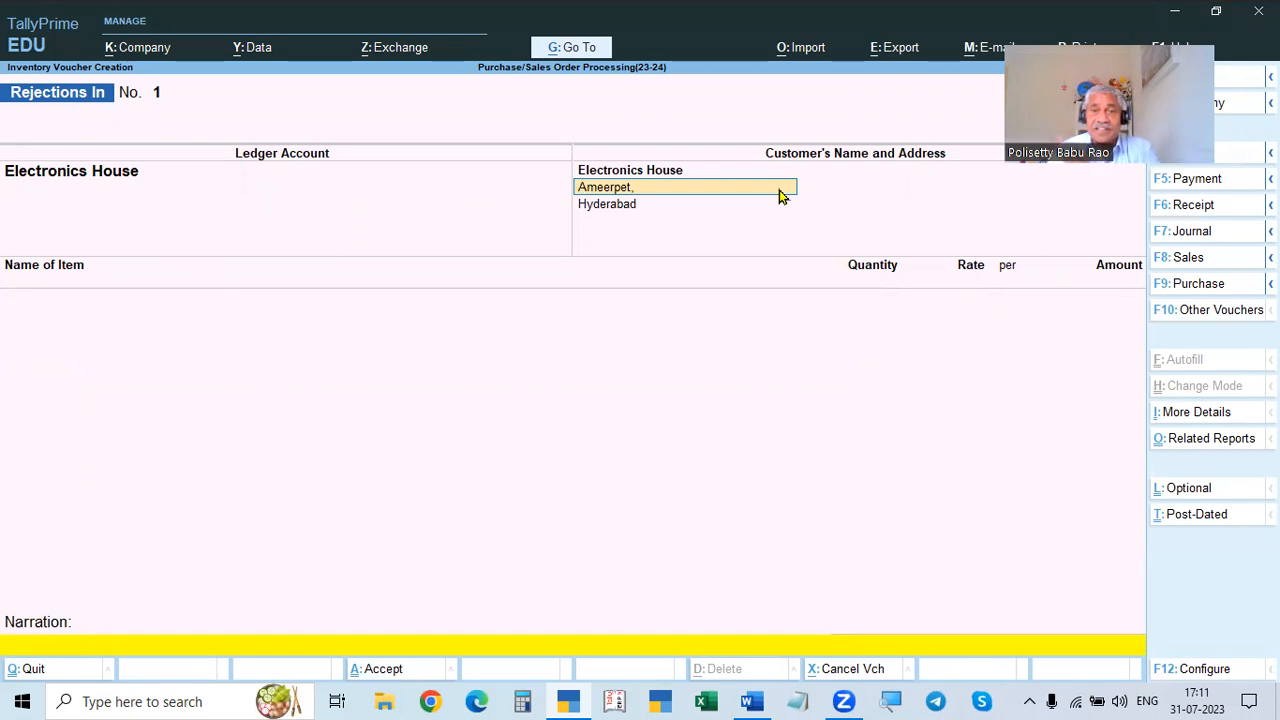
{"action": "key", "text": "Return"}
{"action": "key", "text": "Return"}
{"action": "key", "text": "Return"}
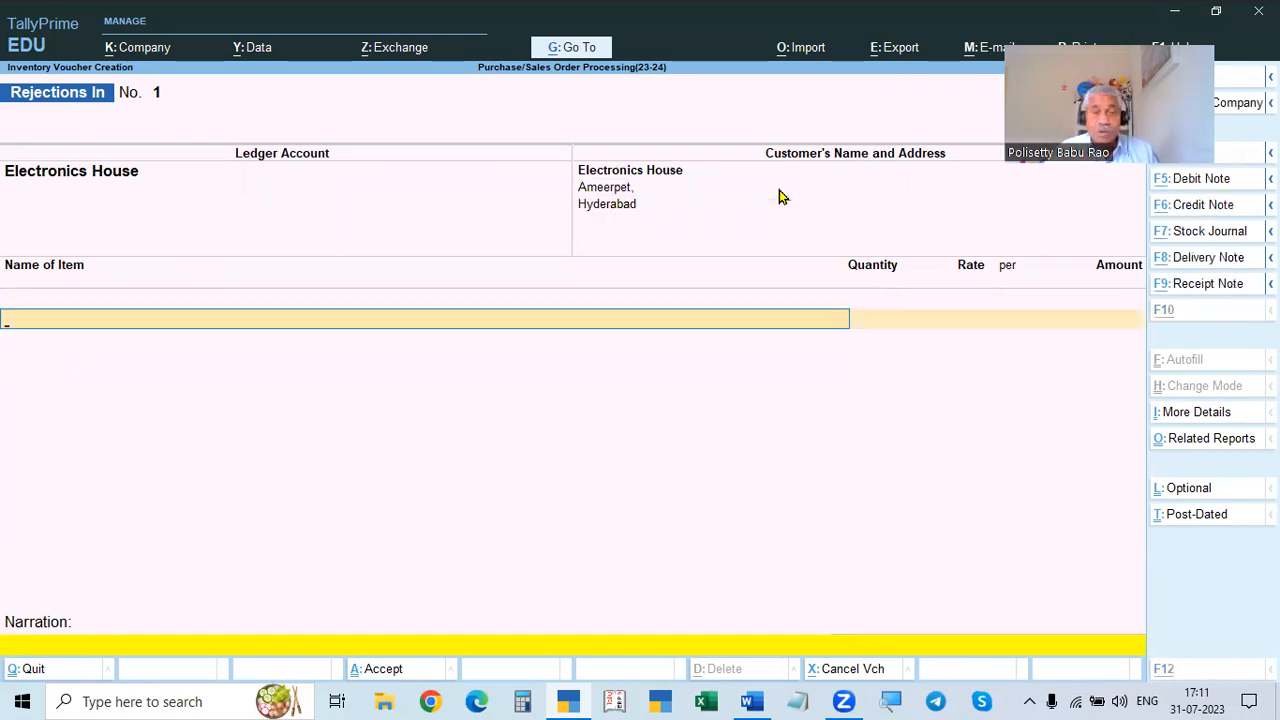
Step: Add the item Onida TV 30" to the voucher and allocate it to tracking number DC-/001/23
{"action": "key", "text": "alt+Tab"}
{"action": "key", "text": "alt+Tab"}
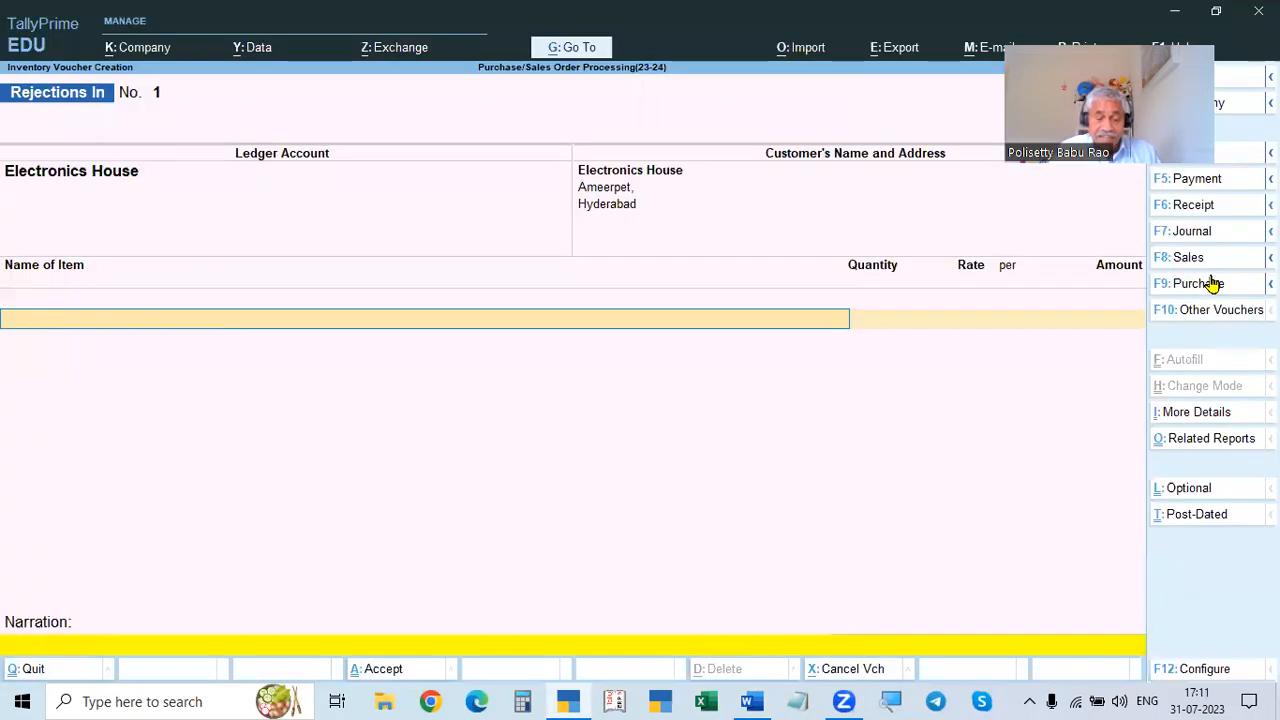
{"action": "type", "text": "On"}
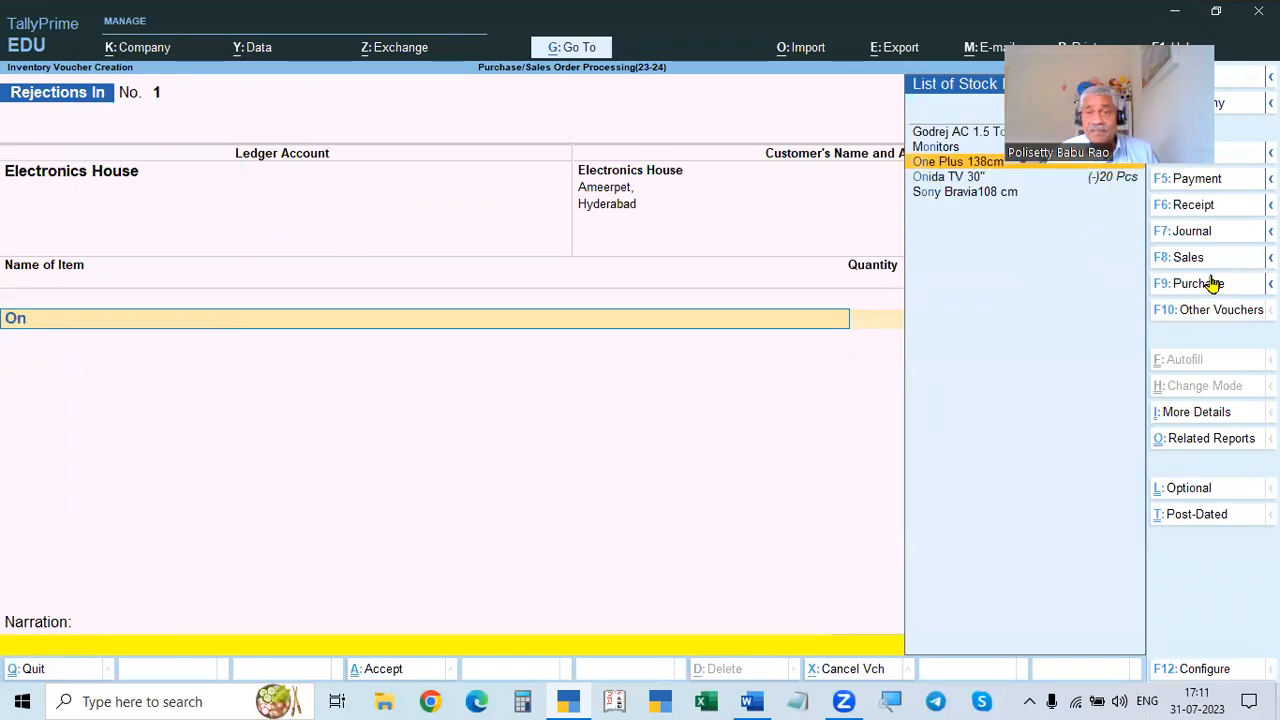
{"action": "key", "text": "Down"}
{"action": "key", "text": "Return"}
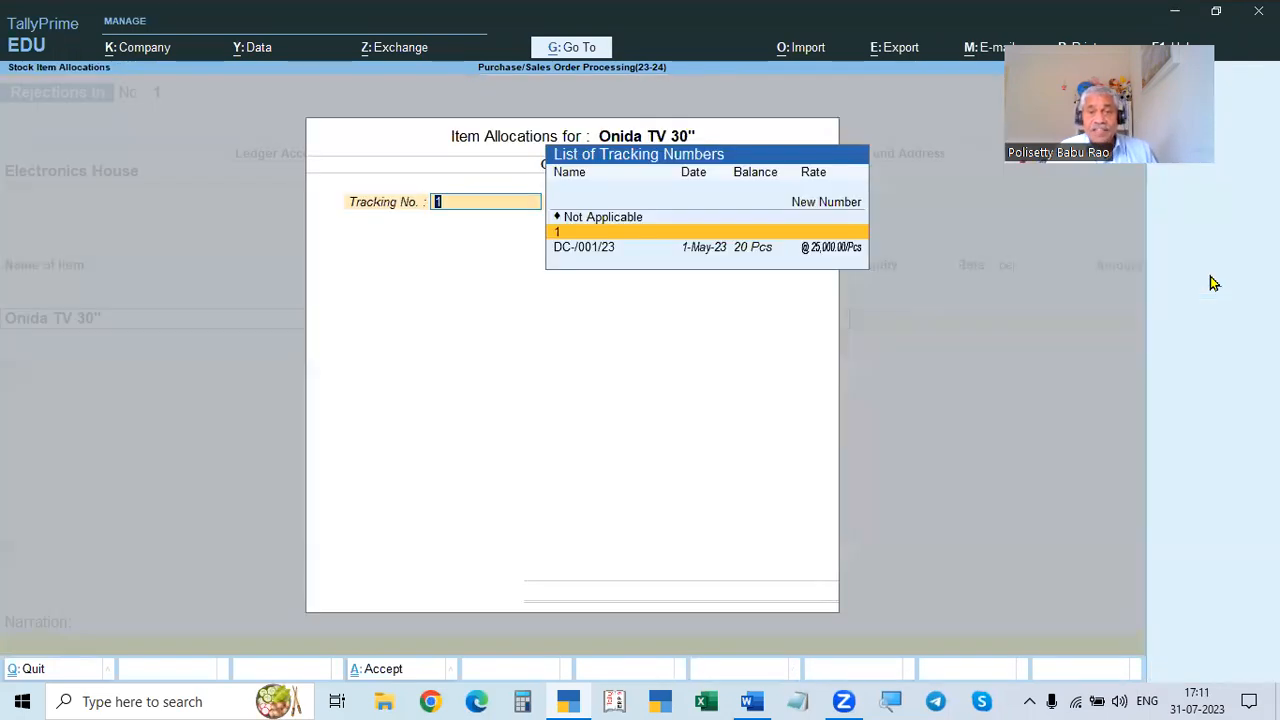
{"action": "key", "text": "Down"}
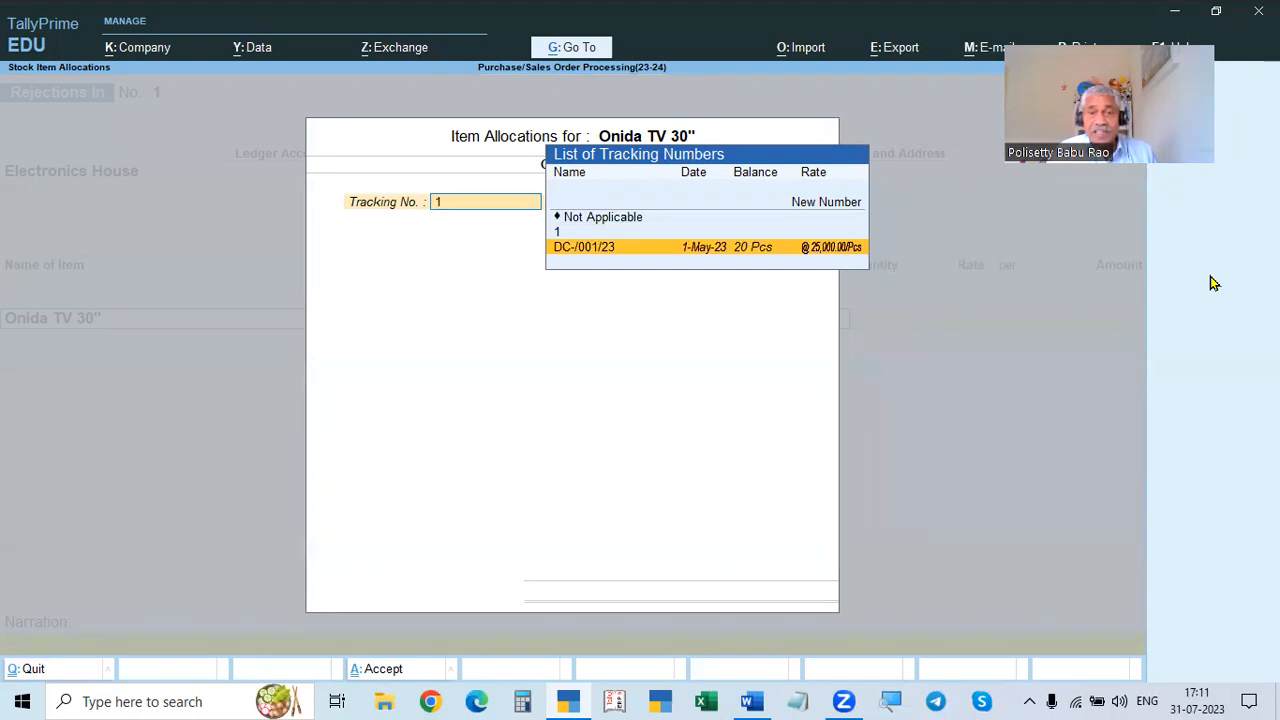
{"action": "key", "text": "Return"}
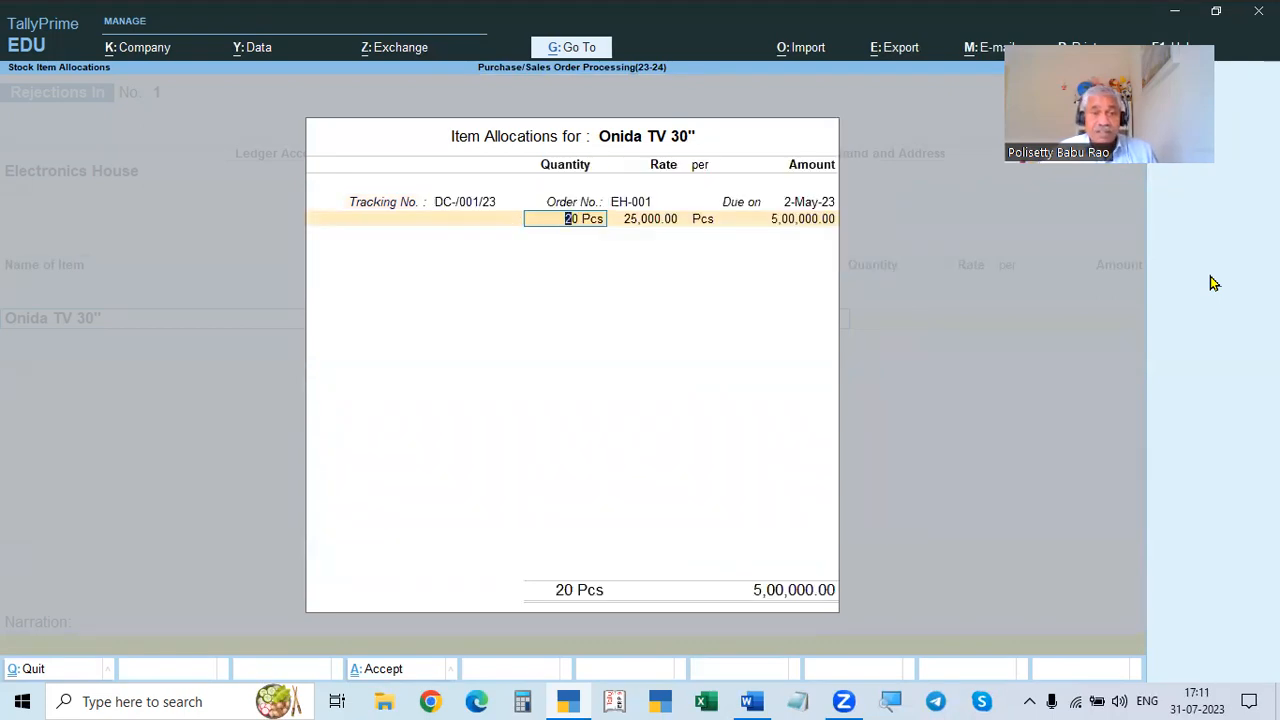
Step: Check the returned quantity in the Word document, enter 2 Pcs for Onida TV 30", and end the tracking and item lists
{"action": "key", "text": "alt+Tab"}
{"action": "key", "text": "alt+Tab"}
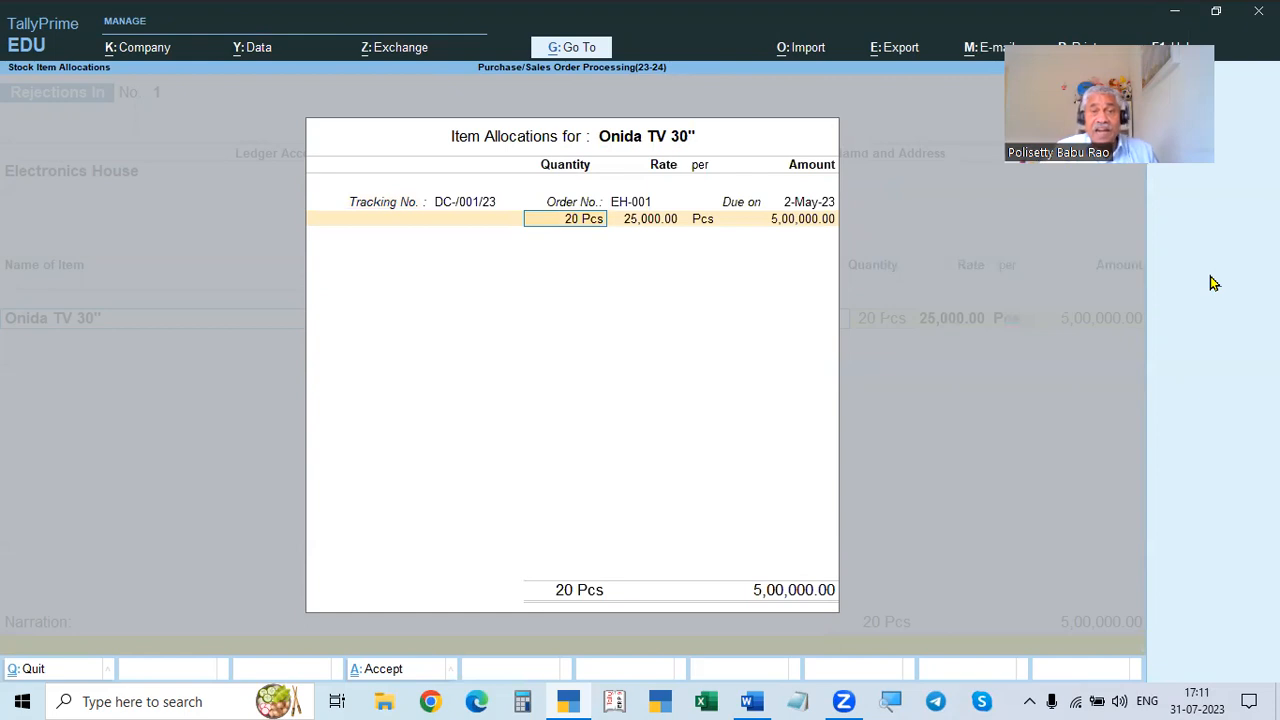
{"action": "key", "text": "alt+Tab"}
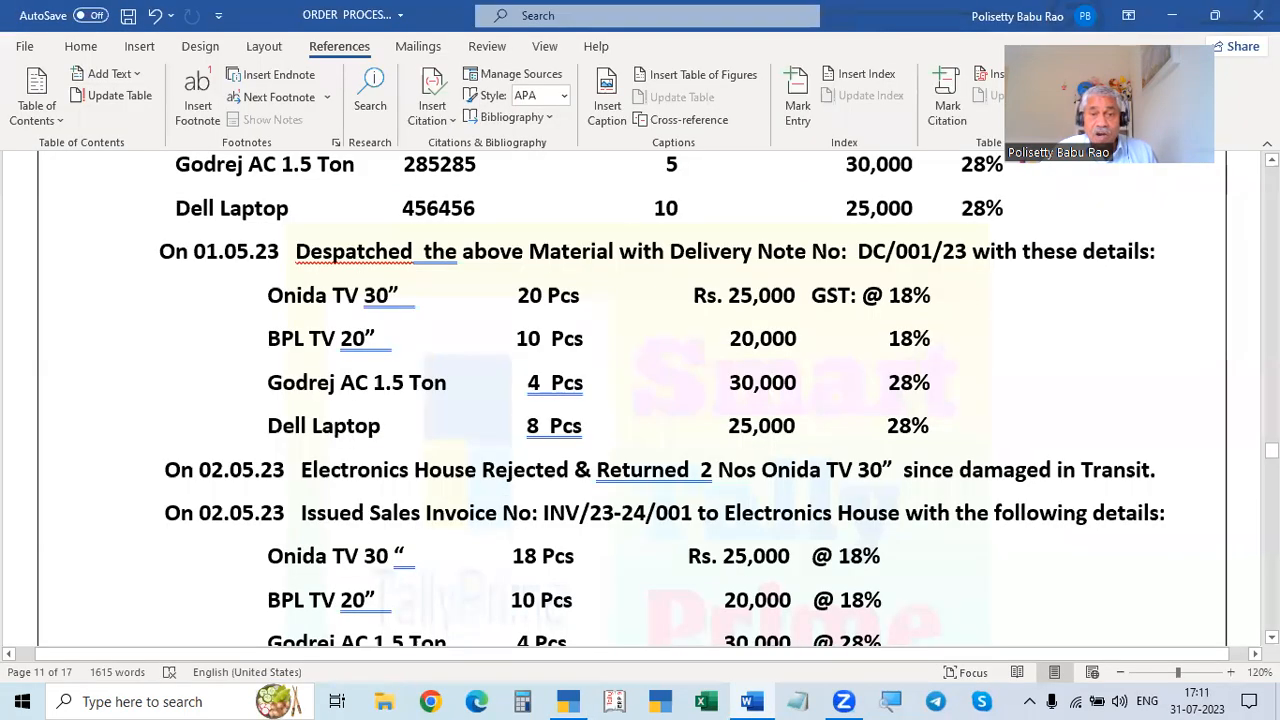
{"action": "key", "text": "alt+Tab"}
{"action": "type", "text": "2"}
{"action": "key", "text": "Return"}
{"action": "key", "text": "Return"}
{"action": "key", "text": "Return"}
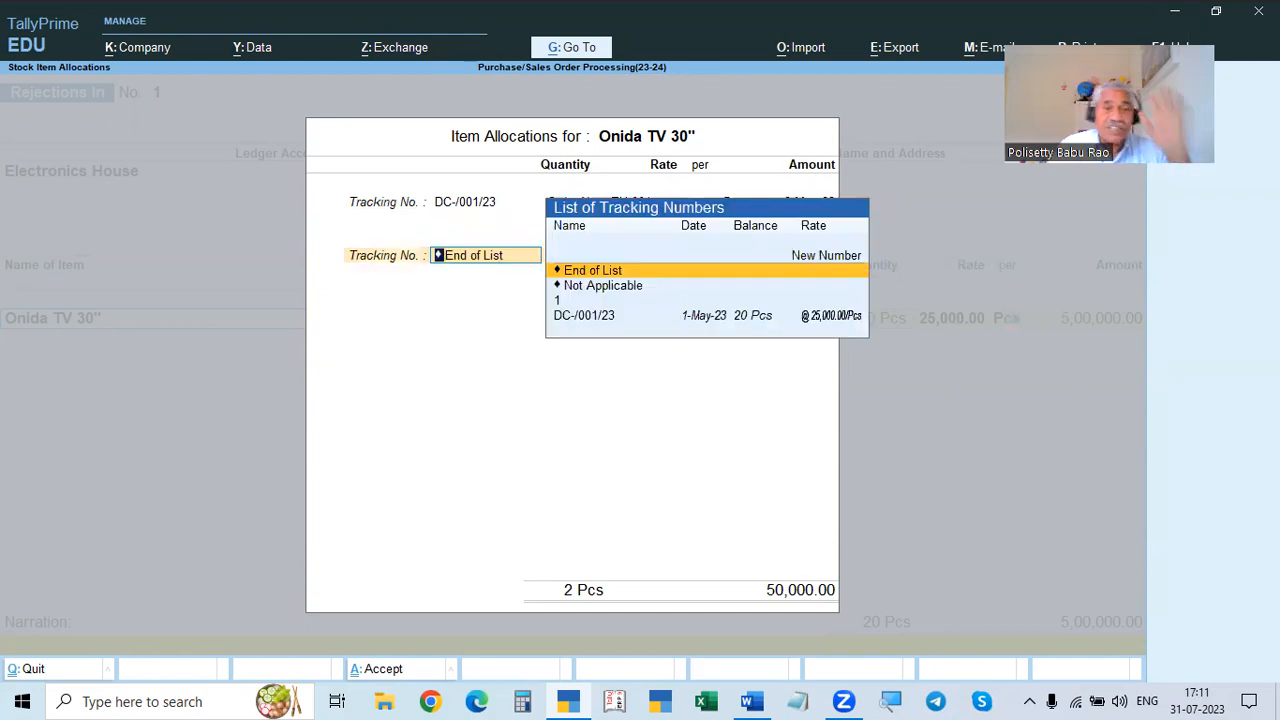
{"action": "key", "text": "Return"}
{"action": "key", "text": "Return"}
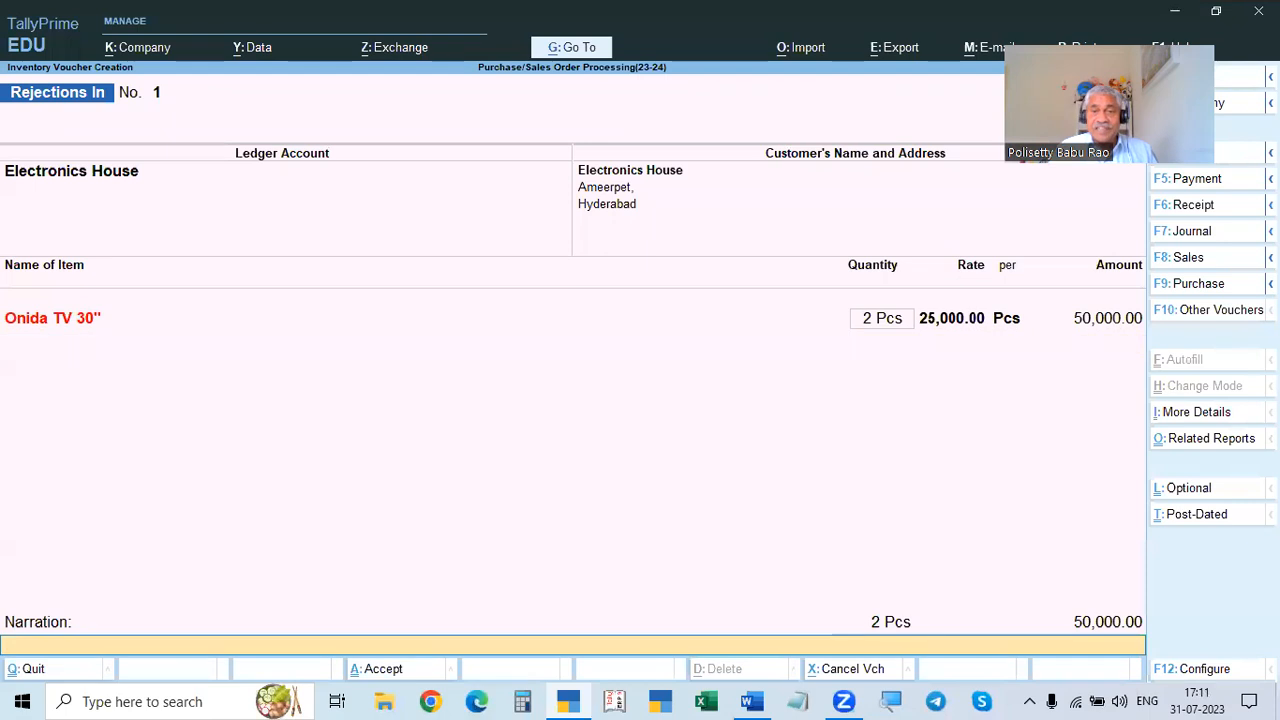
Step: Save the Rejections In voucher without a narration and quit voucher creation
{"action": "key", "text": "Return"}
{"action": "key", "text": "y"}
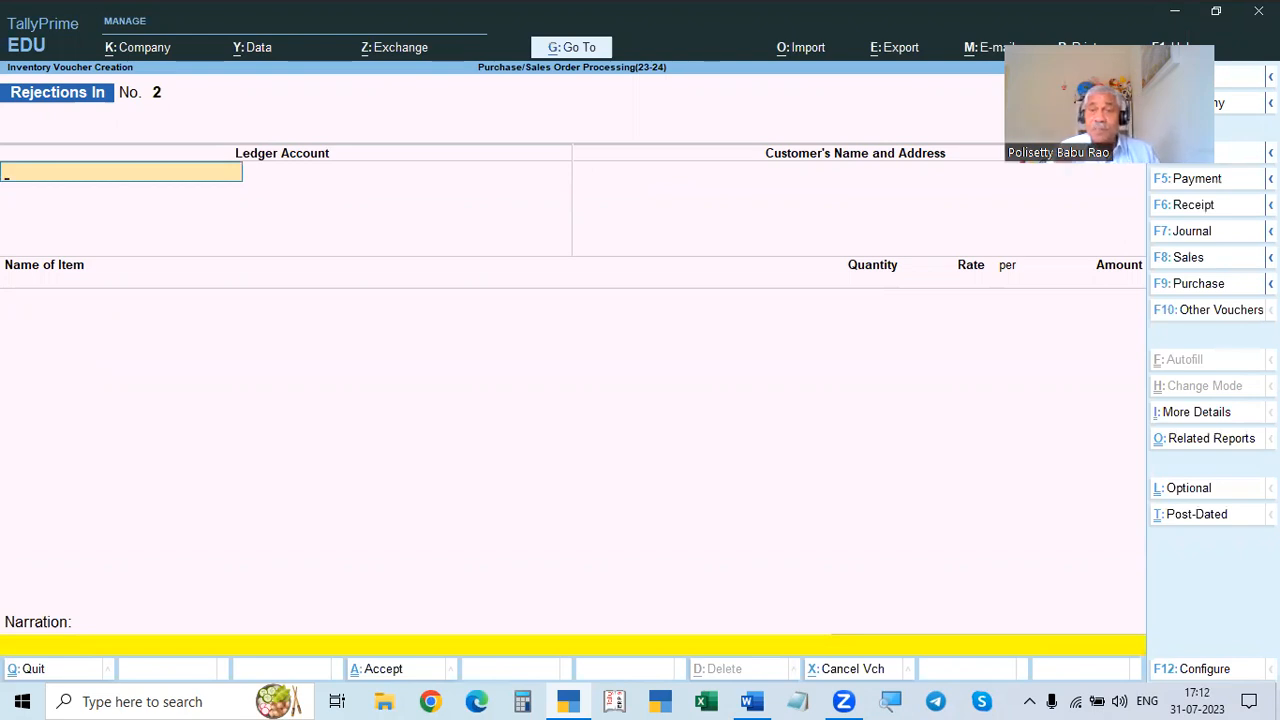
{"action": "key", "text": "Escape"}
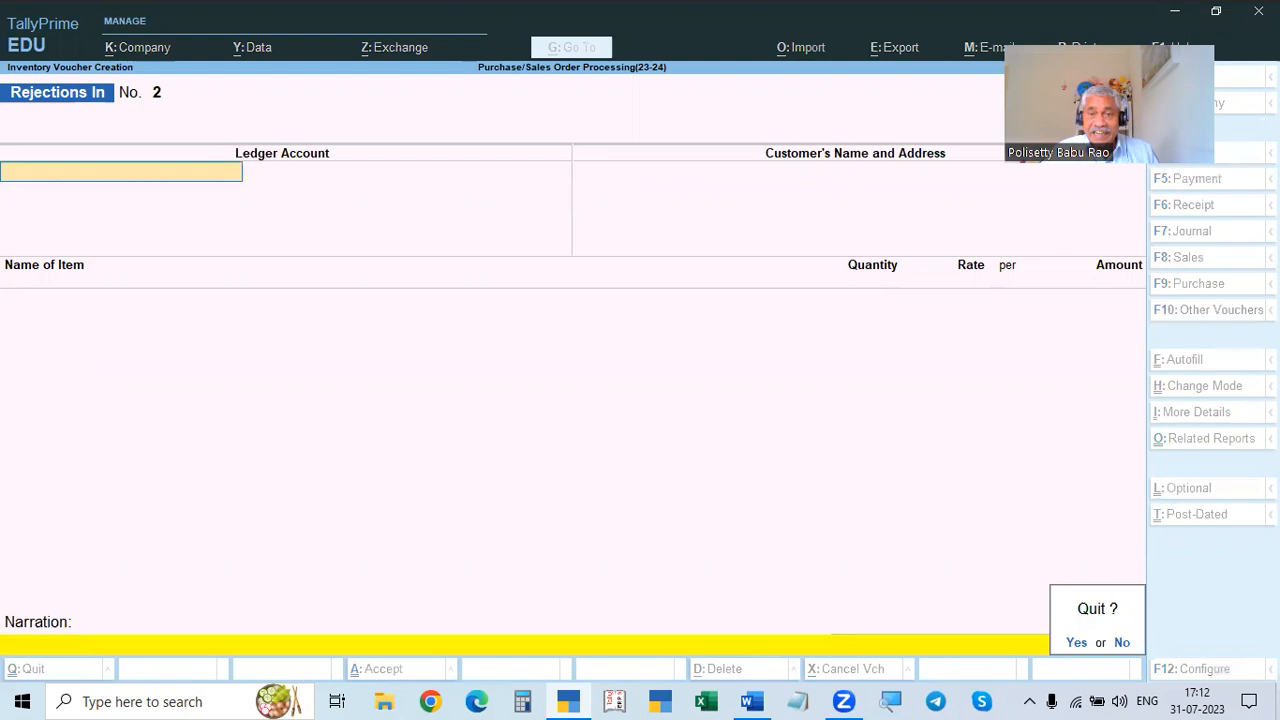
{"action": "key", "text": "y"}
Step: Open the Statements of Inventory reports from Display More Reports
{"action": "left_click", "coordinate": [843, 520]}
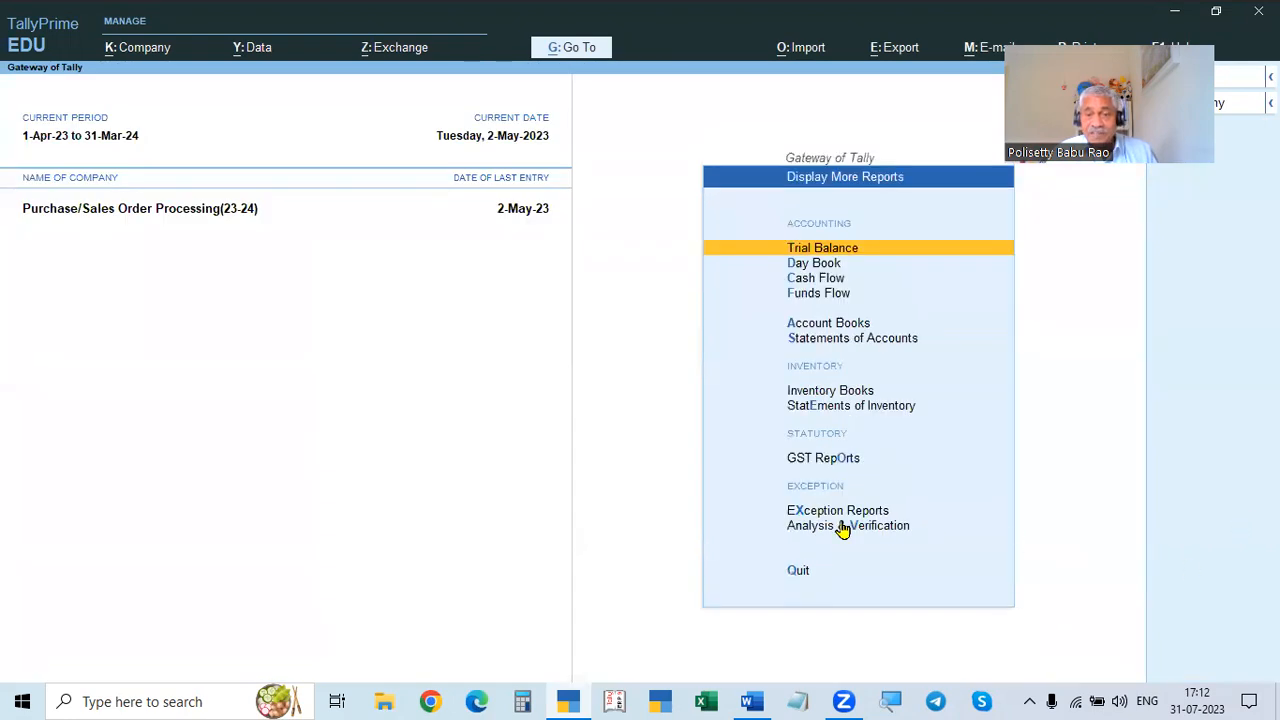
{"action": "key", "text": "Down"}
{"action": "key", "text": "Down"}
{"action": "key", "text": "Down"}
{"action": "key", "text": "Down"}
{"action": "key", "text": "Down"}
{"action": "key", "text": "Down"}
{"action": "key", "text": "Down"}
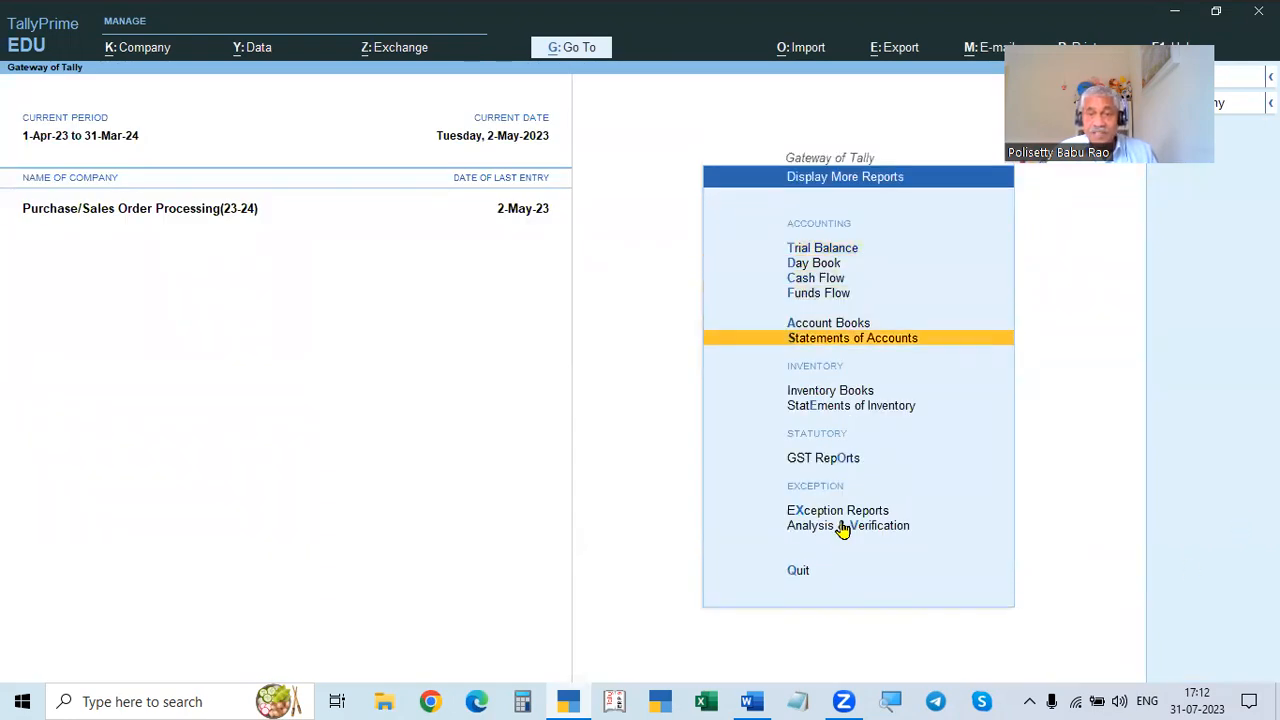
{"action": "key", "text": "Return"}
Step: View the Sales Bills Pending report to check the pending quantities for Electronics House after the rejection
{"action": "key", "text": "Down"}
{"action": "key", "text": "Down"}
{"action": "key", "text": "Down"}
{"action": "key", "text": "Down"}
{"action": "key", "text": "Down"}
{"action": "key", "text": "Down"}
{"action": "key", "text": "Up"}
{"action": "key", "text": "Down"}
{"action": "key", "text": "Down"}
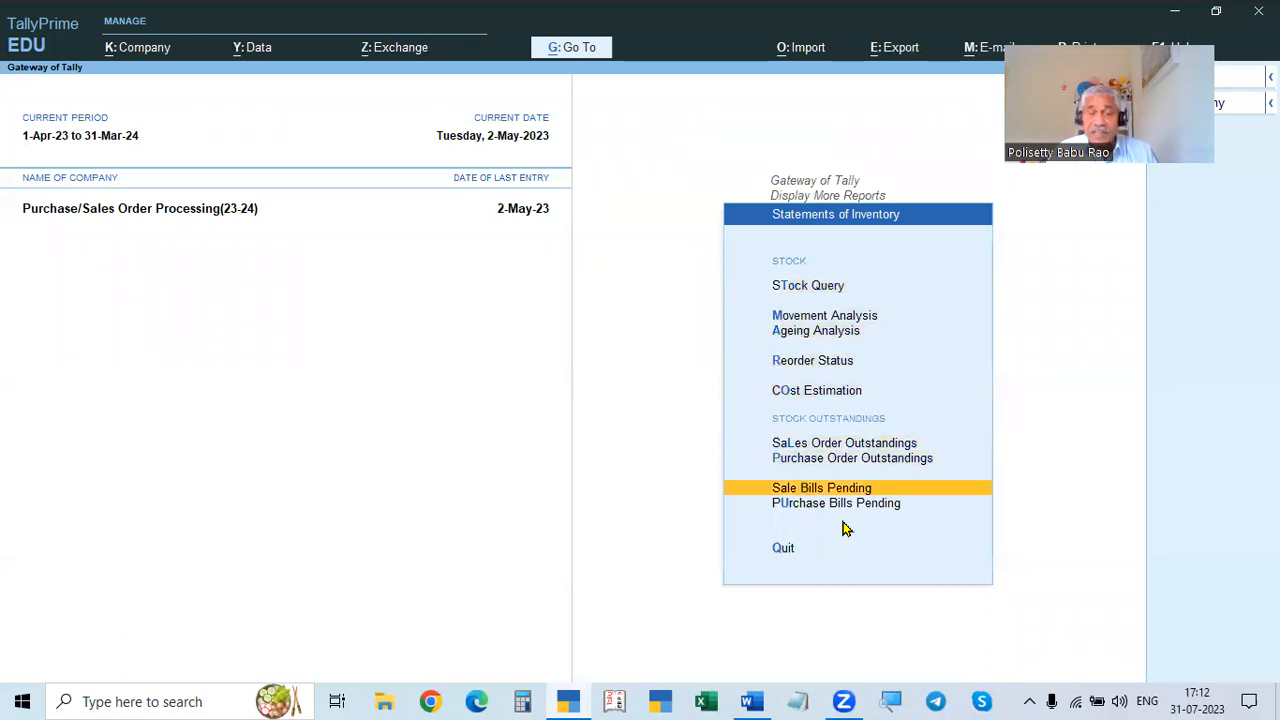
{"action": "key", "text": "Return"}
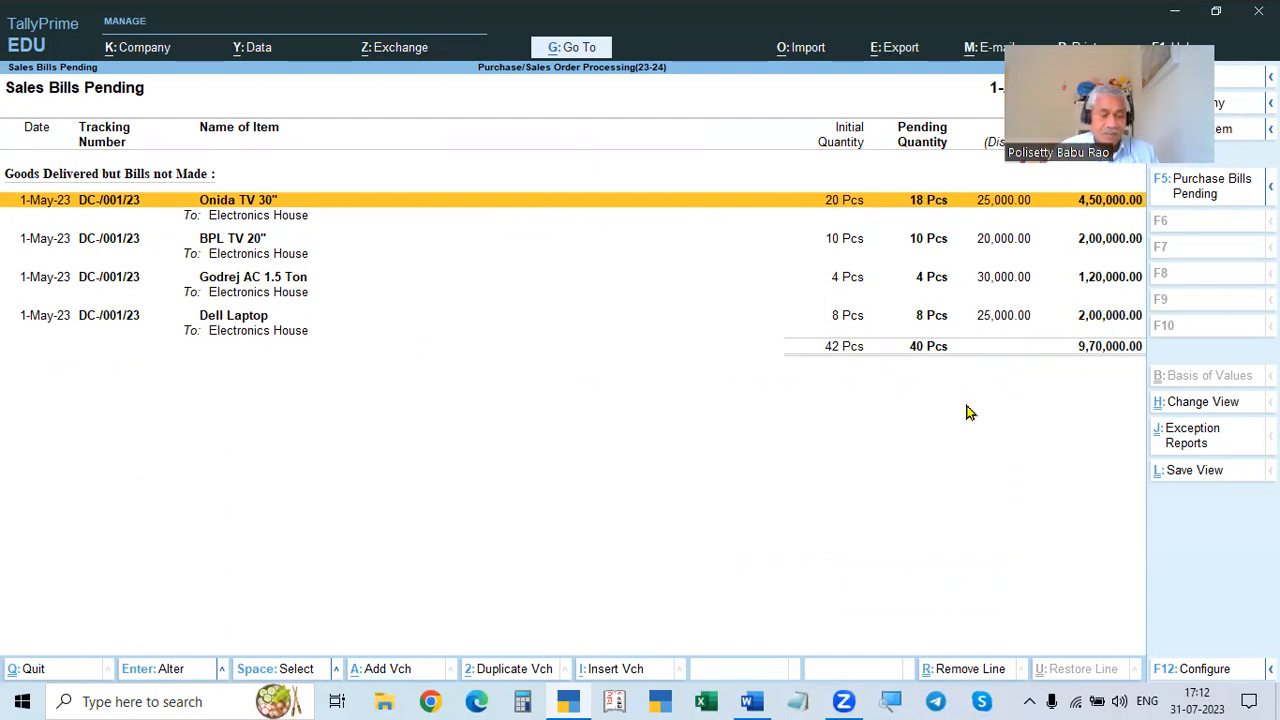
Step: Read the sales invoice details for Electronics House in the Word document, and start a new Sales voucher in TallyPrime
{"action": "key", "text": "alt+Tab"}
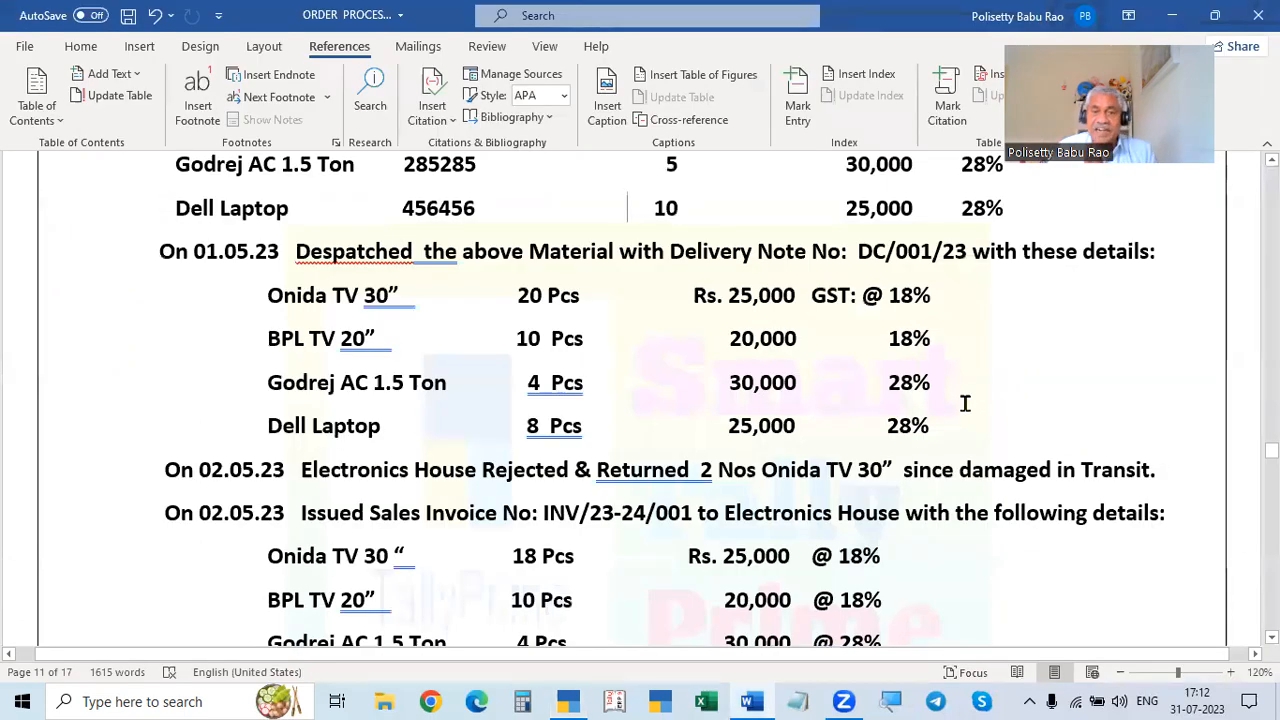
{"action": "scroll", "coordinate": [965, 403], "scroll_direction": "down", "scroll_amount": 3}
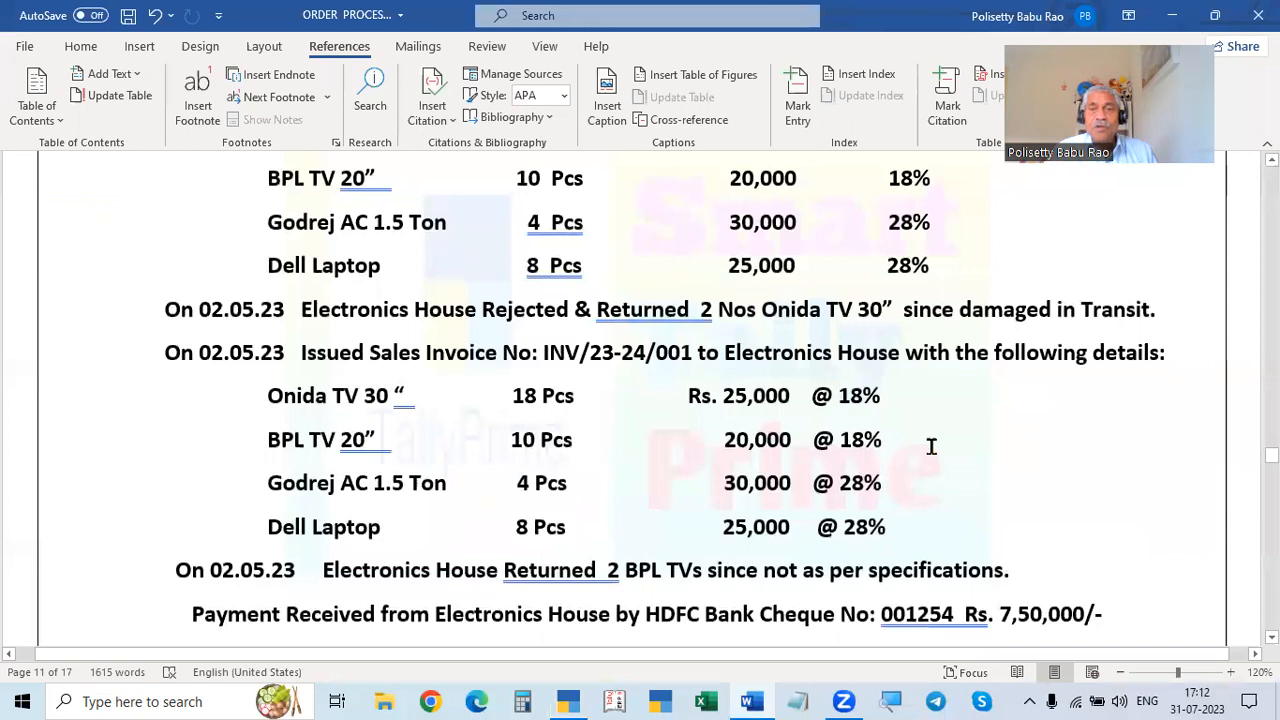
{"action": "key", "text": "alt+Tab"}
{"action": "key", "text": "Escape"}
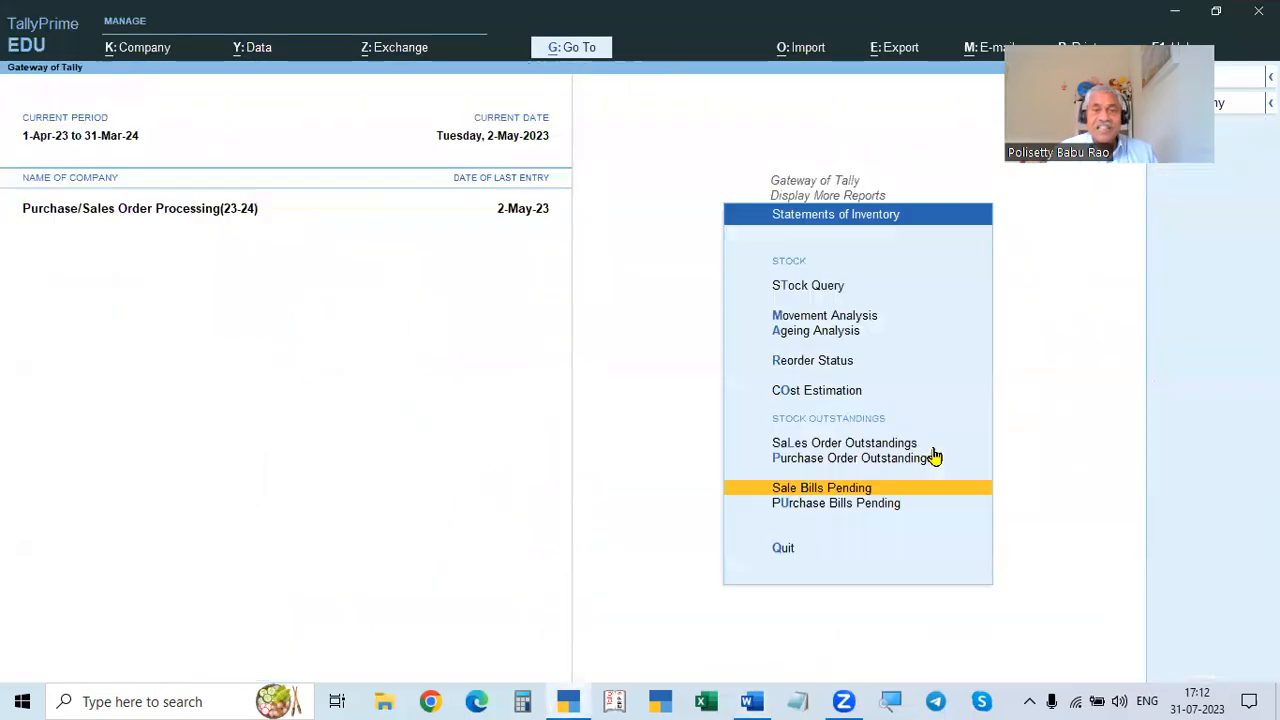
{"action": "key", "text": "Escape"}
{"action": "key", "text": "Escape"}
{"action": "key", "text": "Escape"}
{"action": "key", "text": "Escape"}
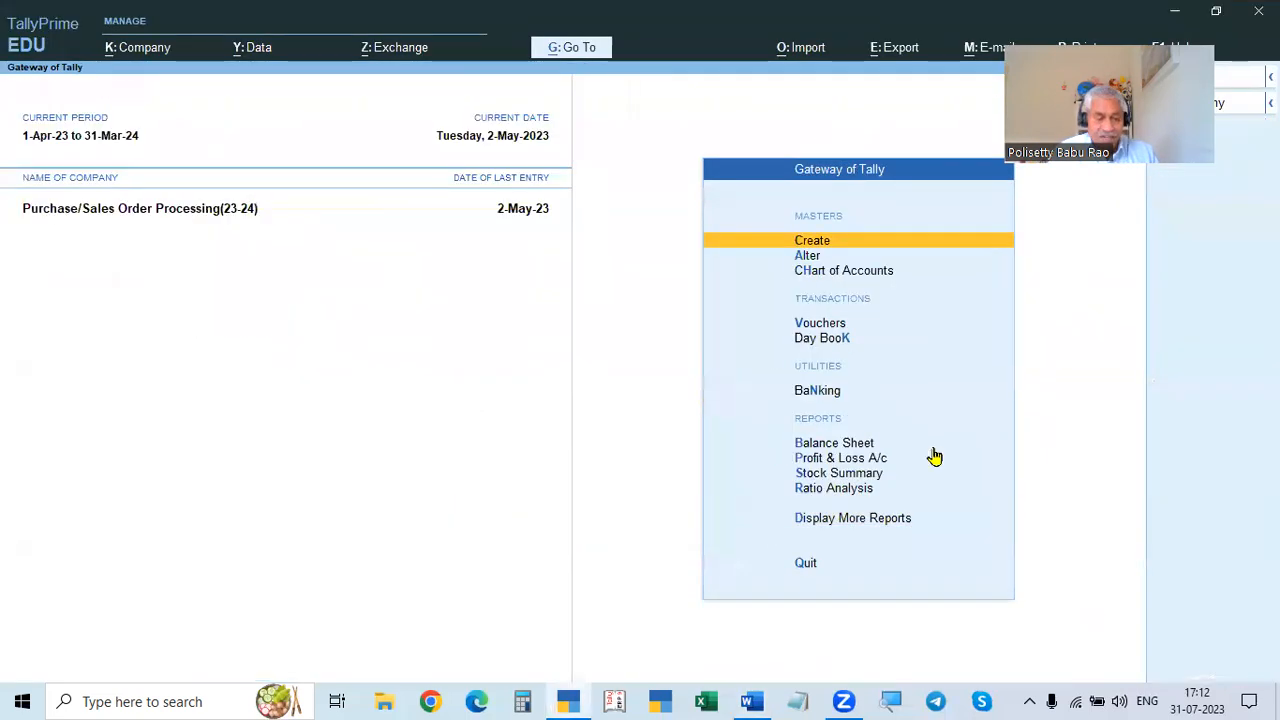
{"action": "key", "text": "v"}
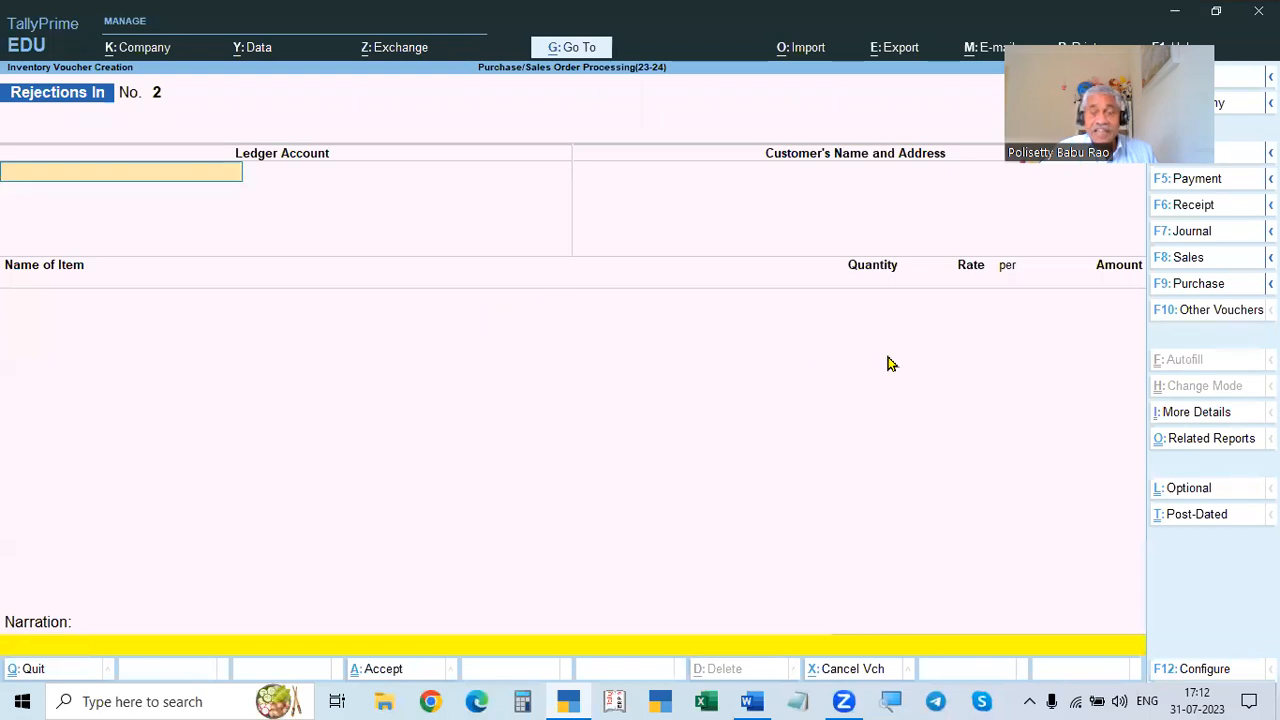
{"action": "left_click", "coordinate": [1189, 262]}
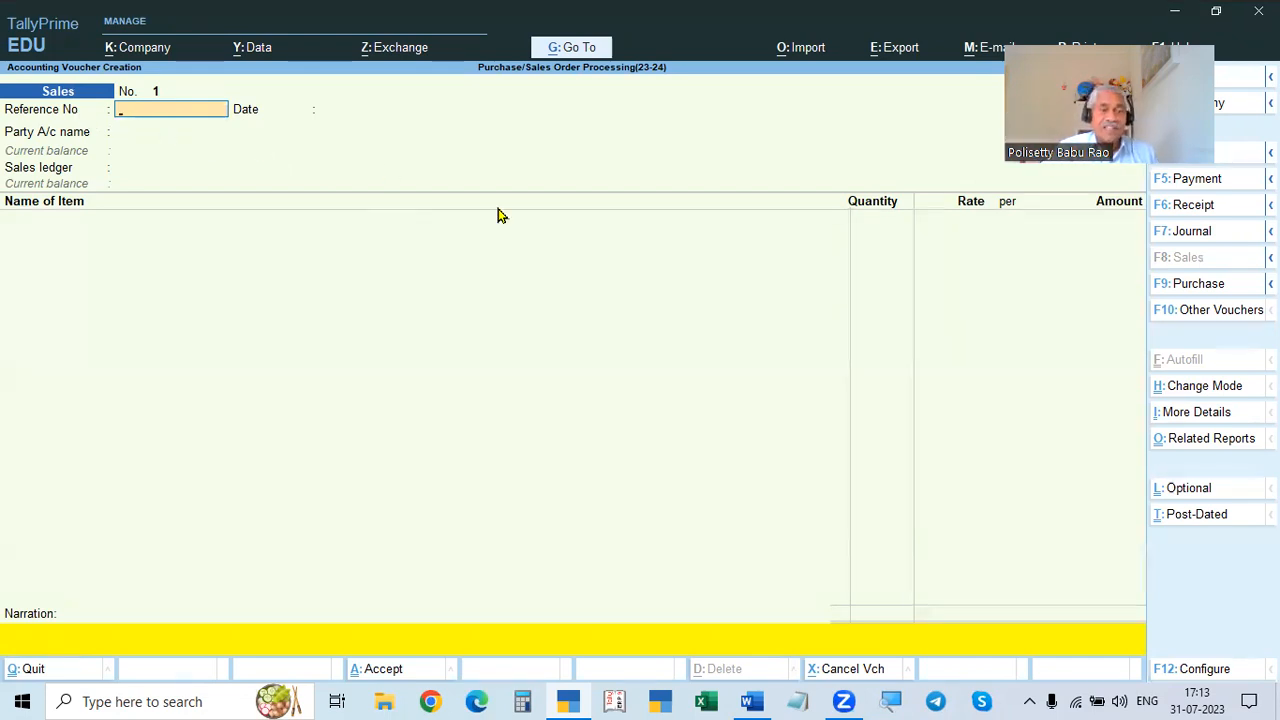
Step: Make sure Provide Reference No. and Date is set to Yes in the voucher configuration and accept it
{"action": "key", "text": "F12"}
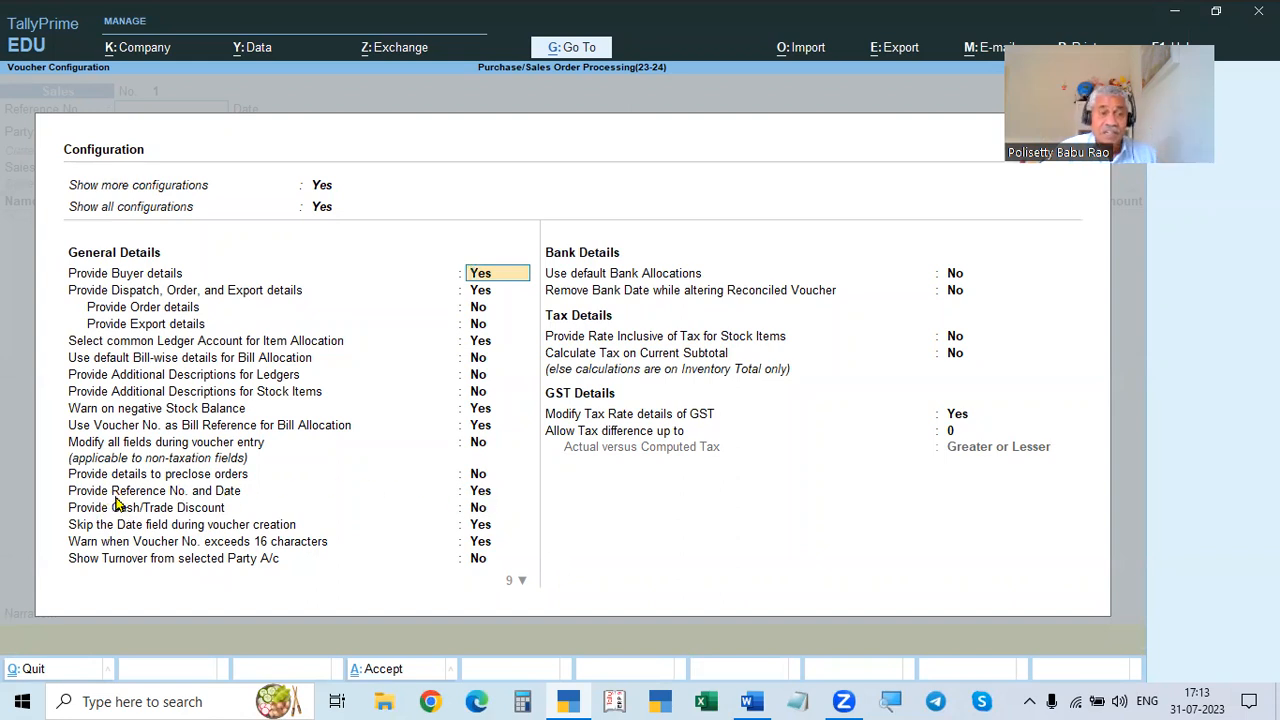
{"action": "left_click", "coordinate": [477, 492]}
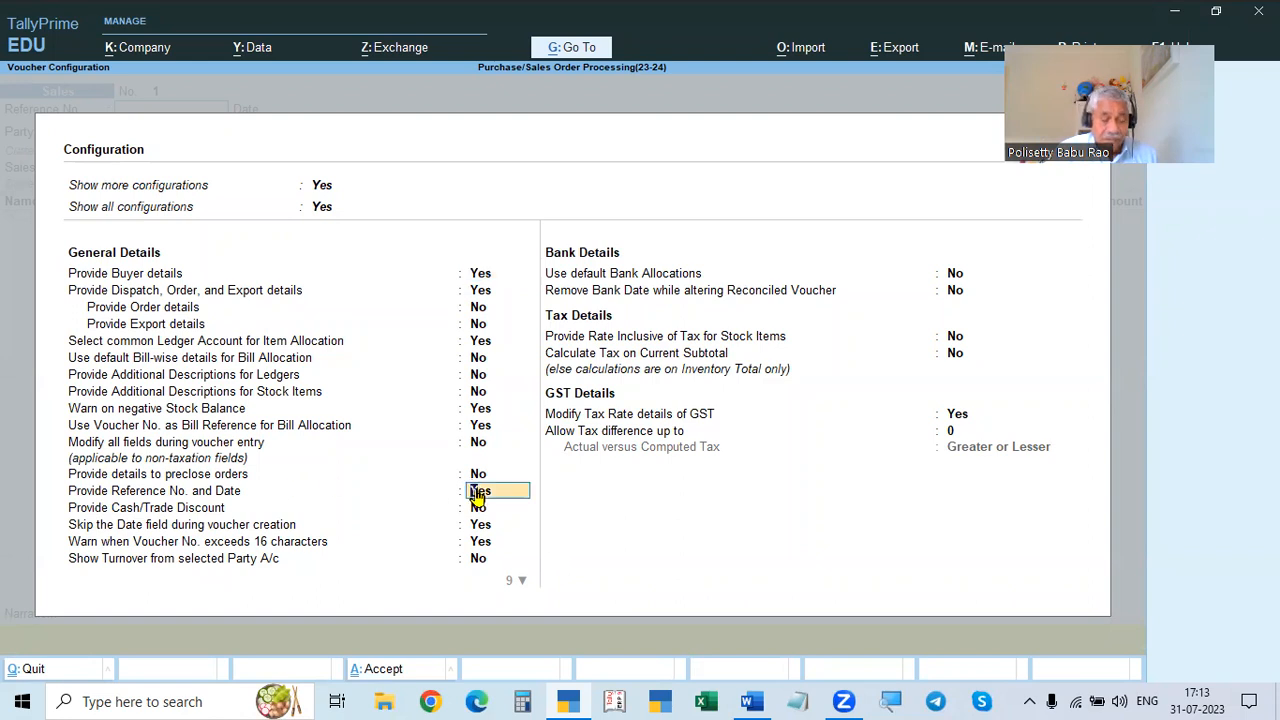
{"action": "key", "text": "ctrl+a"}
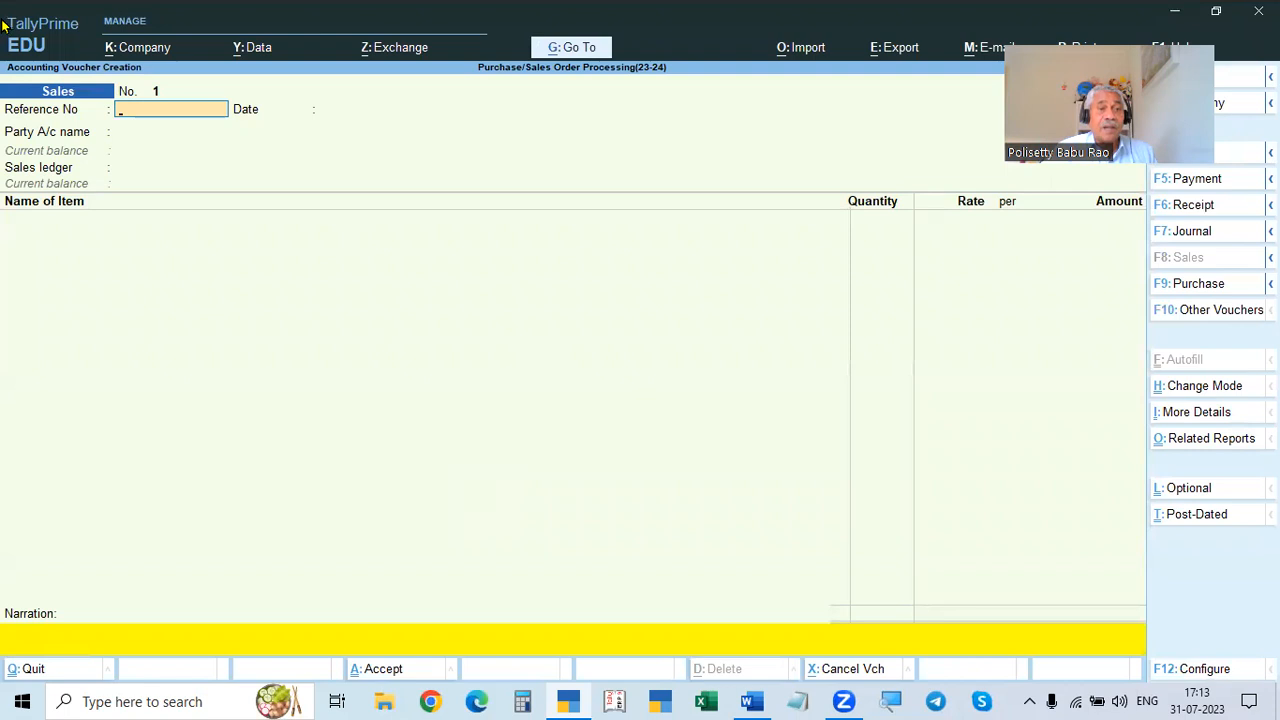
Step: Check the invoice number in the Word document and enter reference number INV/23-24/001 with date 2-May-23 in the voucher
{"action": "key", "text": "alt+Tab"}
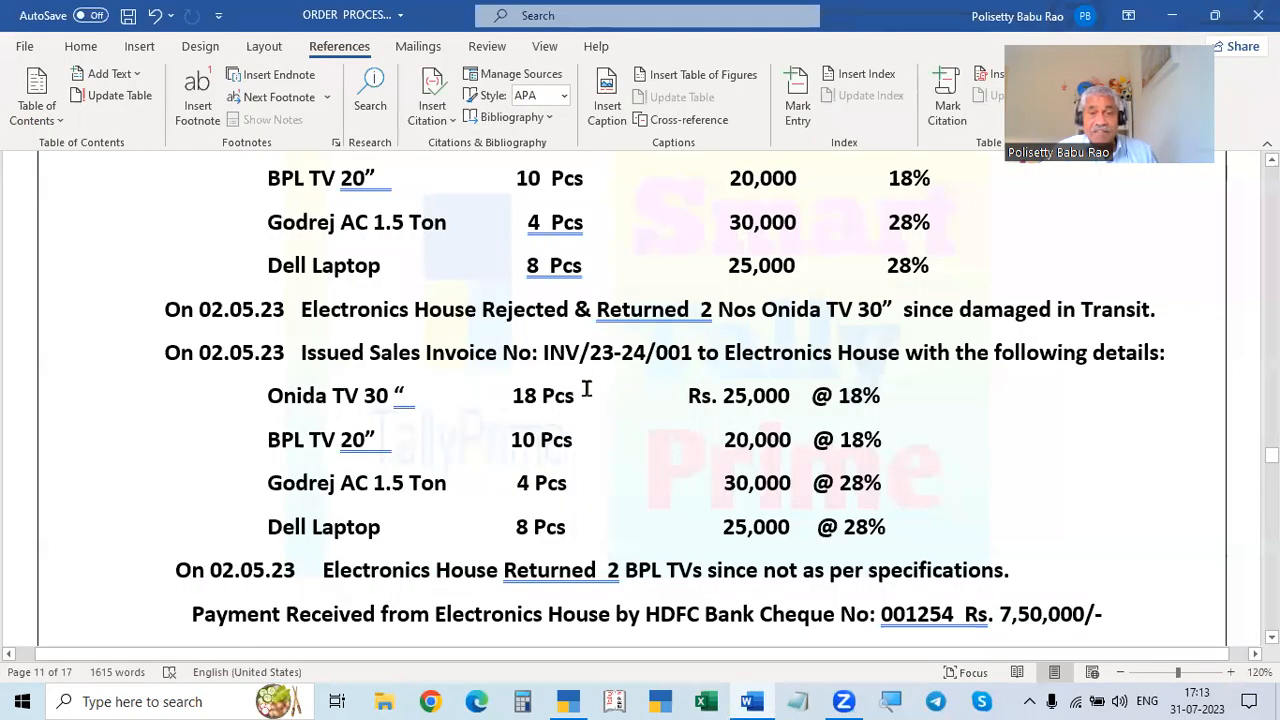
{"action": "key", "text": "alt+Tab"}
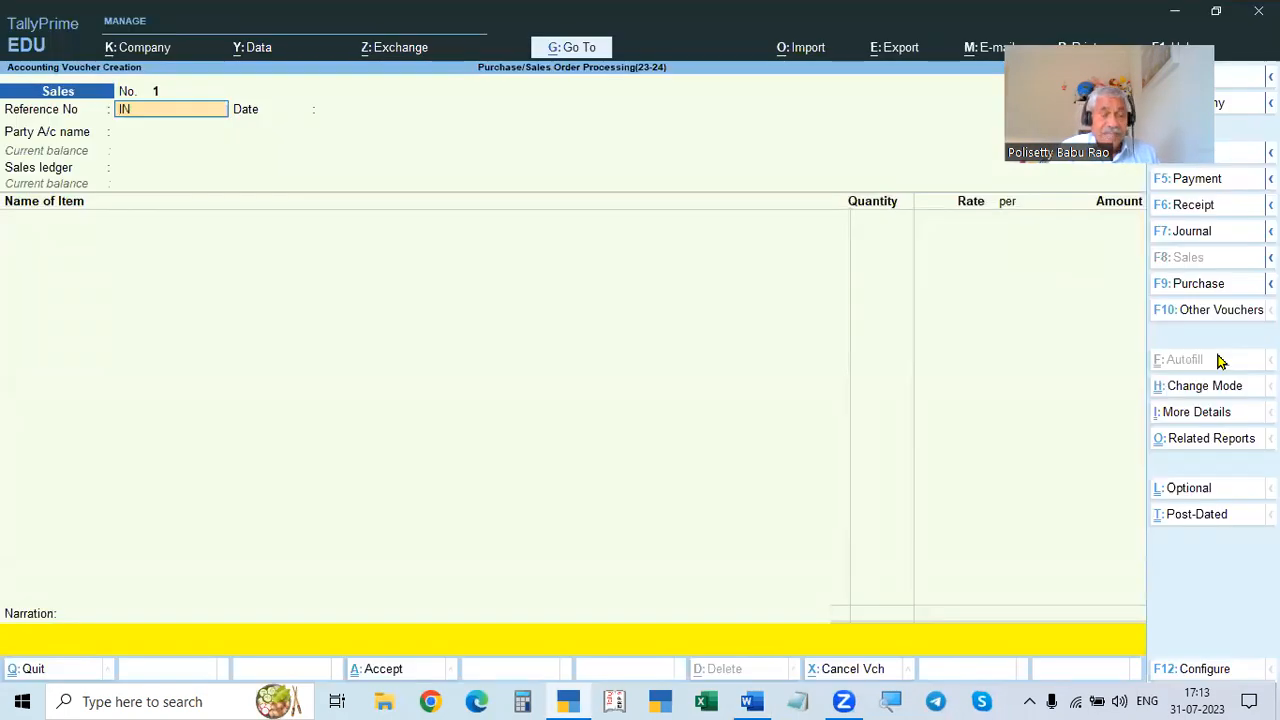
{"action": "key", "text": "alt+Tab"}
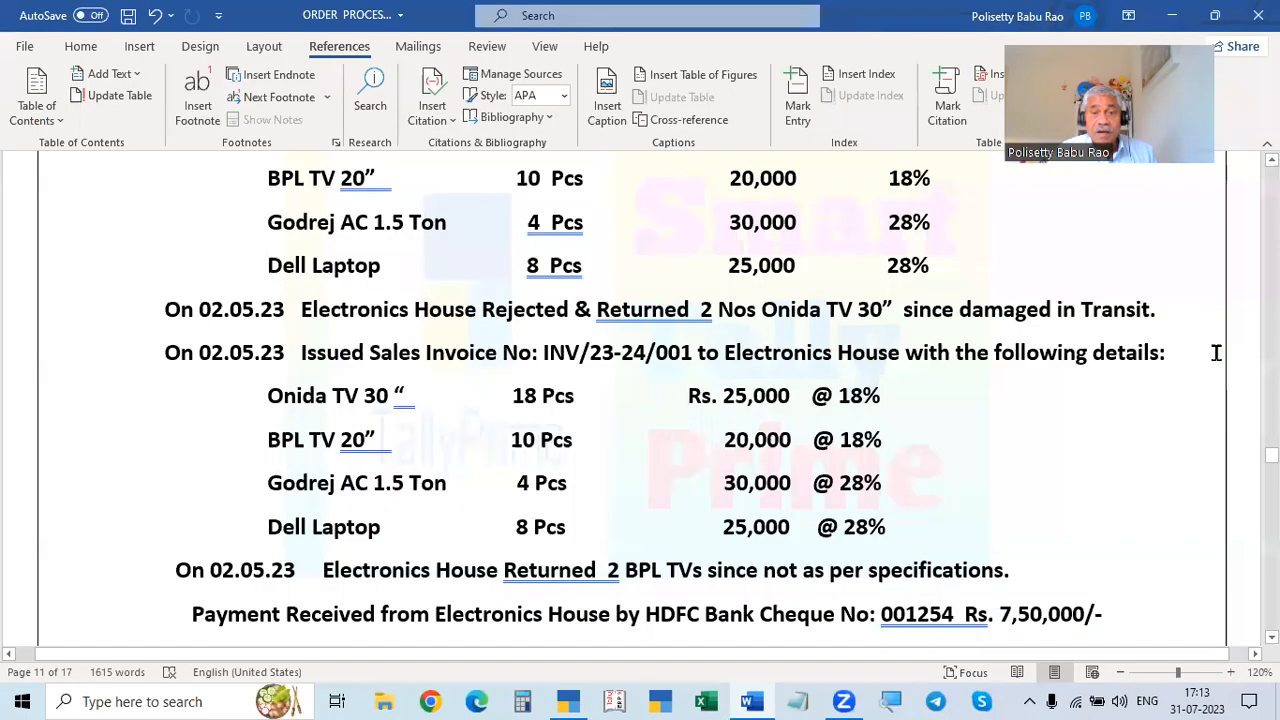
{"action": "key", "text": "alt+Tab"}
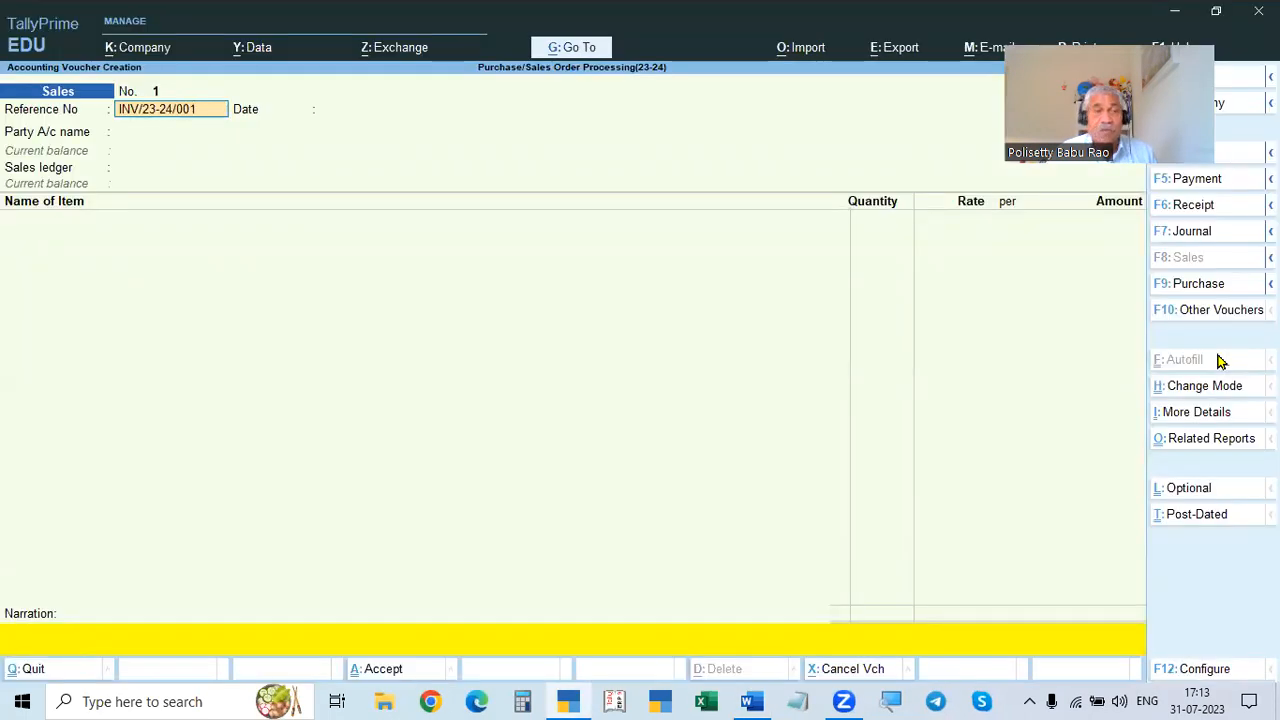
{"action": "key", "text": "Return"}
{"action": "key", "text": "Return"}
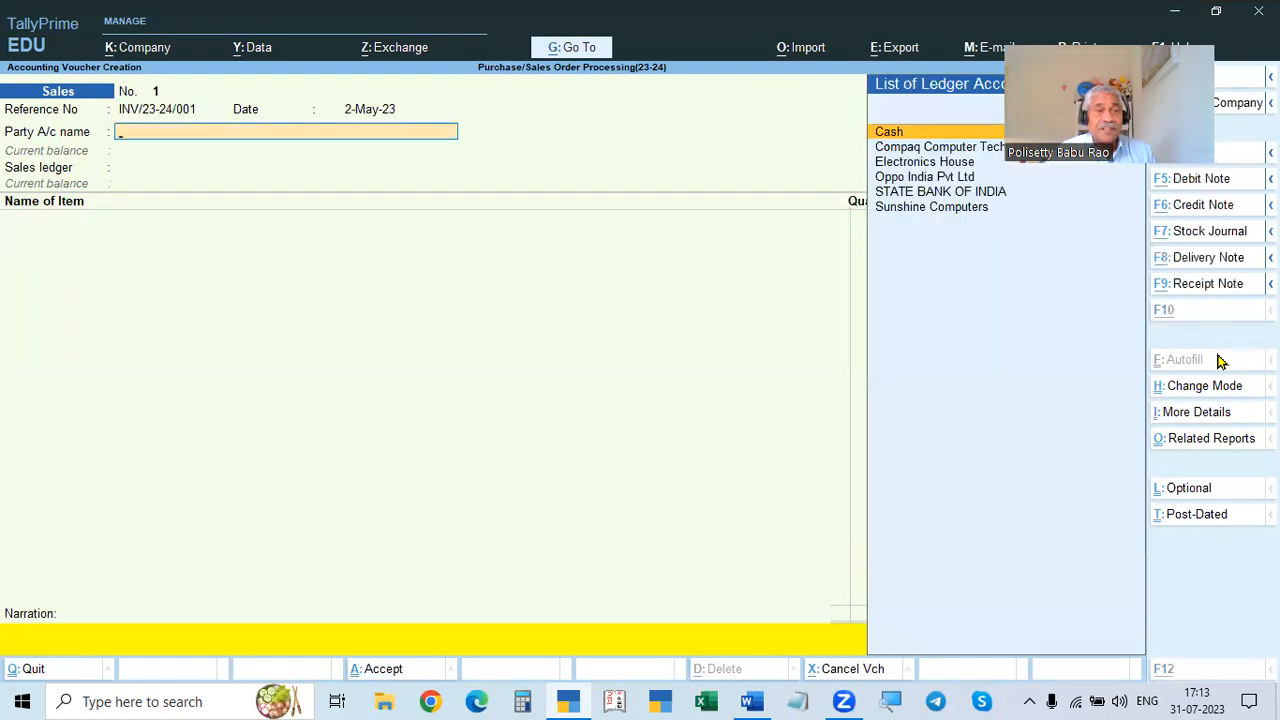
Step: Check the customer in the Word document and select Electronics House as the party account
{"action": "key", "text": "alt+Tab"}
{"action": "key", "text": "alt+Tab"}
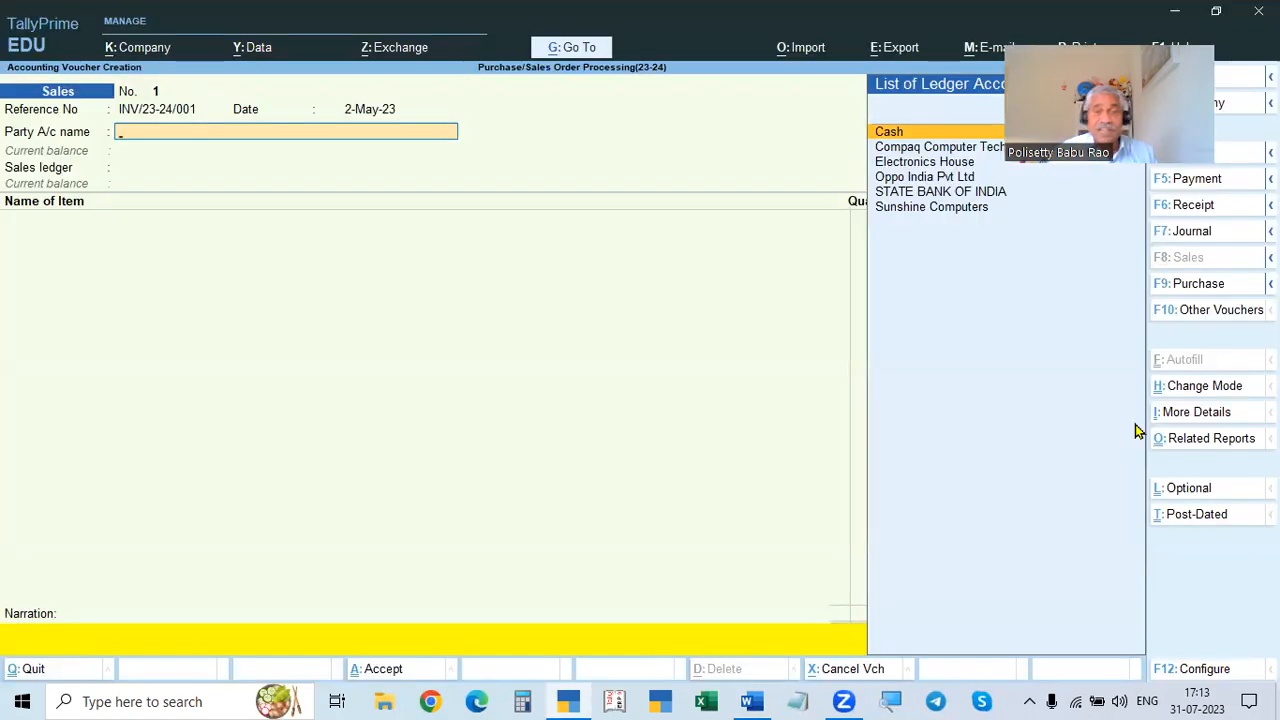
{"action": "key", "text": "Down"}
{"action": "key", "text": "Down"}
{"action": "key", "text": "Return"}
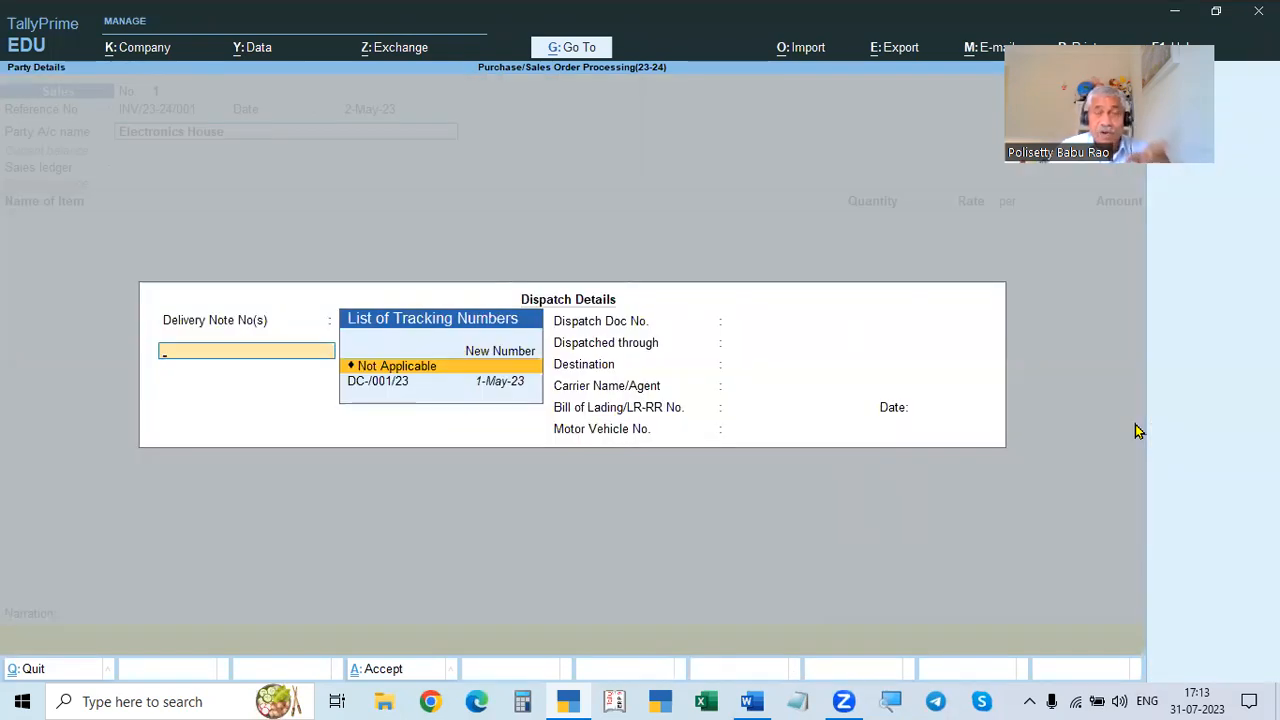
Step: Link delivery note DC-/001/23 of 1-May-23 in the dispatch details, then accept the filled-in dispatch and party details
{"action": "key", "text": "Down"}
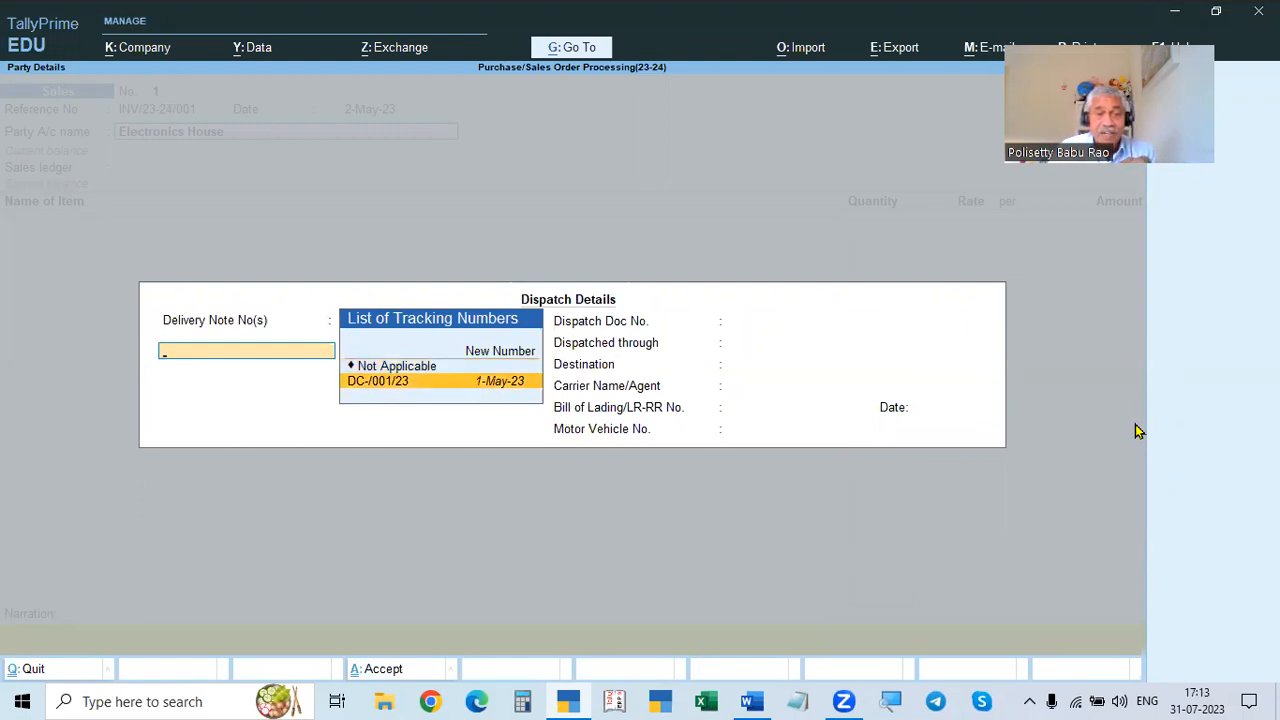
{"action": "key", "text": "Return"}
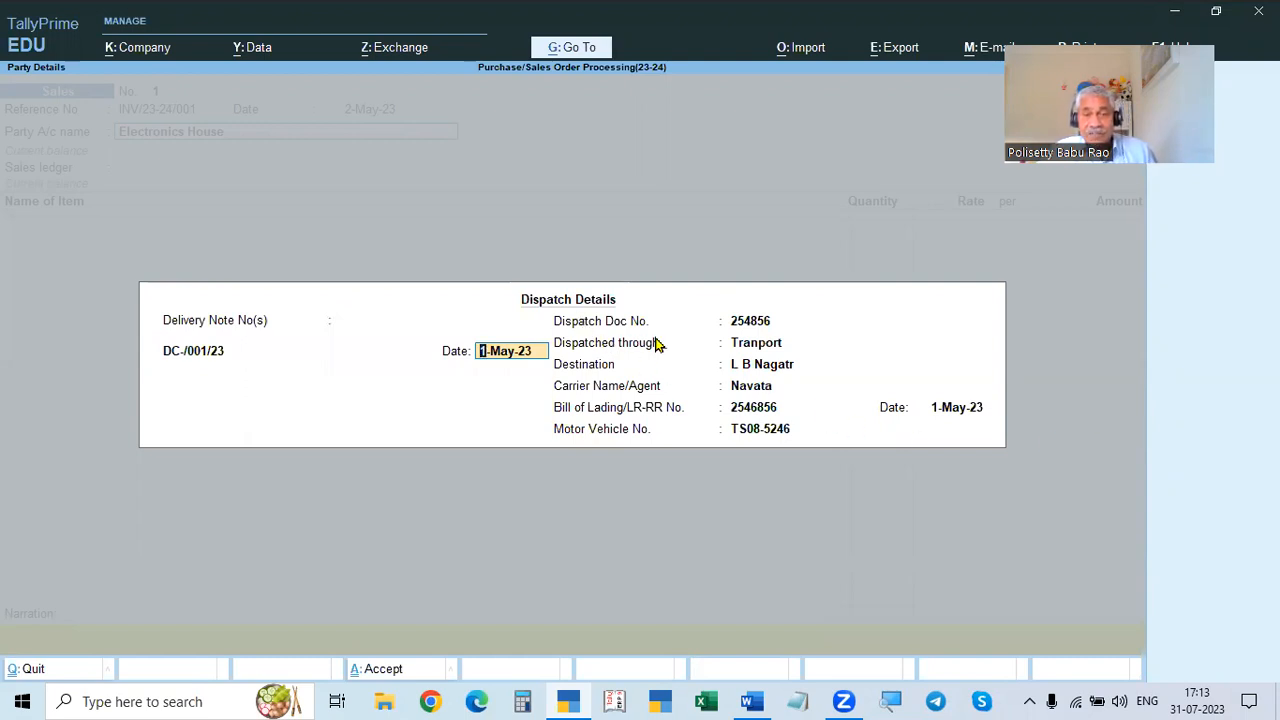
{"action": "key", "text": "Return"}
{"action": "key", "text": "Return"}
{"action": "key", "text": "Return"}
{"action": "key", "text": "Return"}
{"action": "key", "text": "Return"}
{"action": "key", "text": "Return"}
{"action": "key", "text": "Return"}
{"action": "key", "text": "Return"}
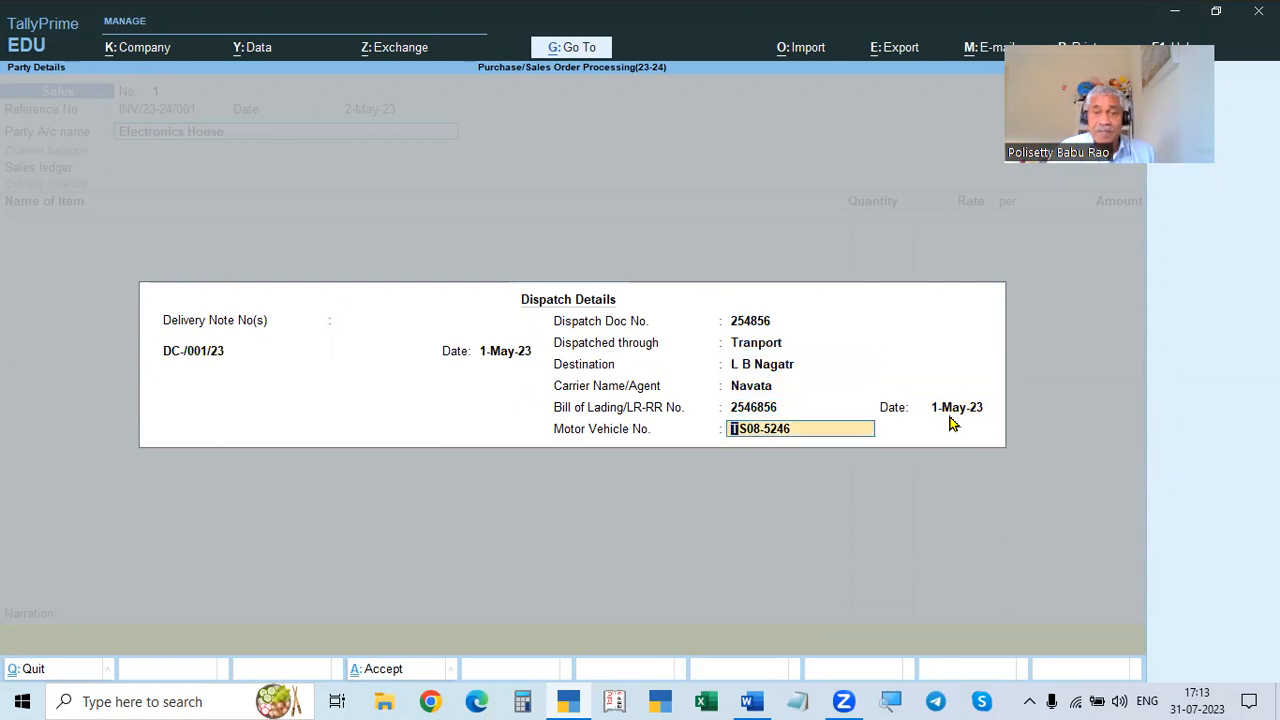
{"action": "key", "text": "Return"}
{"action": "key", "text": "ctrl+a"}
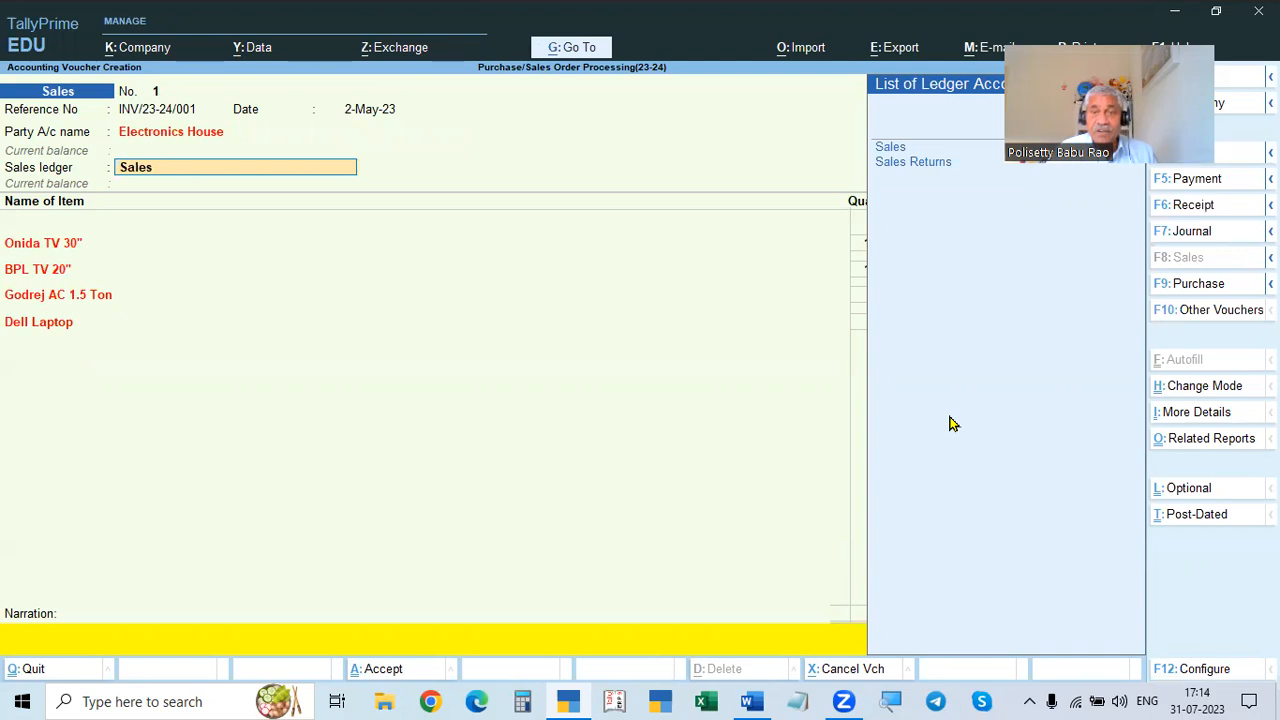
Step: Choose Sales as the sales ledger and go on to the item lines
{"action": "key", "text": "Down"}
{"action": "key", "text": "Return"}
{"action": "key", "text": "Return"}
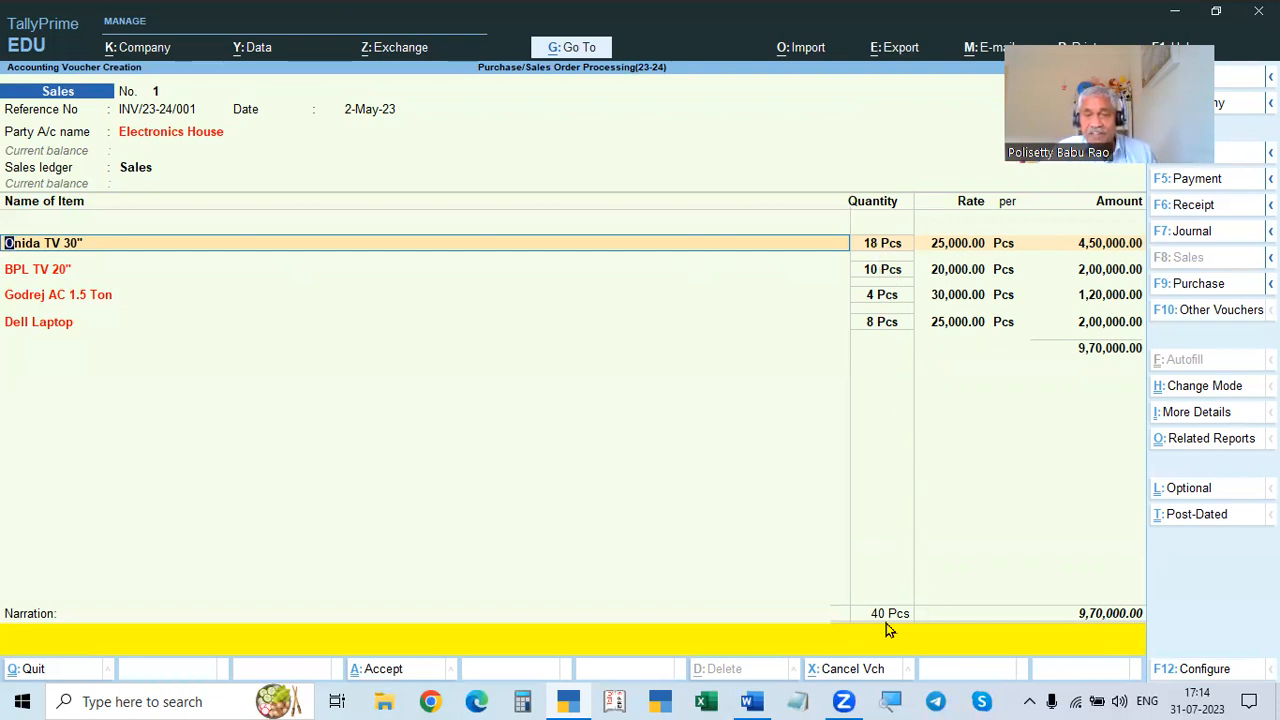
Step: Accept the Onida TV 30" line against delivery note DC-/001/23 with 18 Pcs at 25,000, including its taxable value
{"action": "key", "text": "Return"}
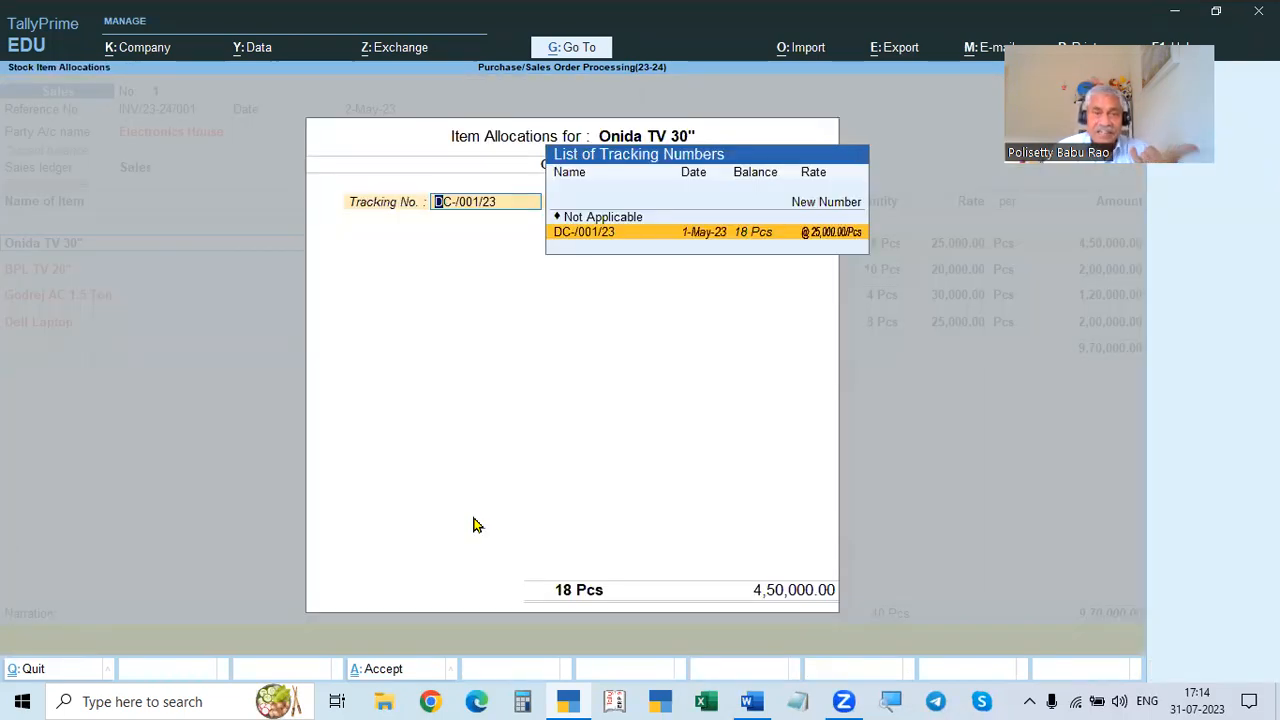
{"action": "key", "text": "Return"}
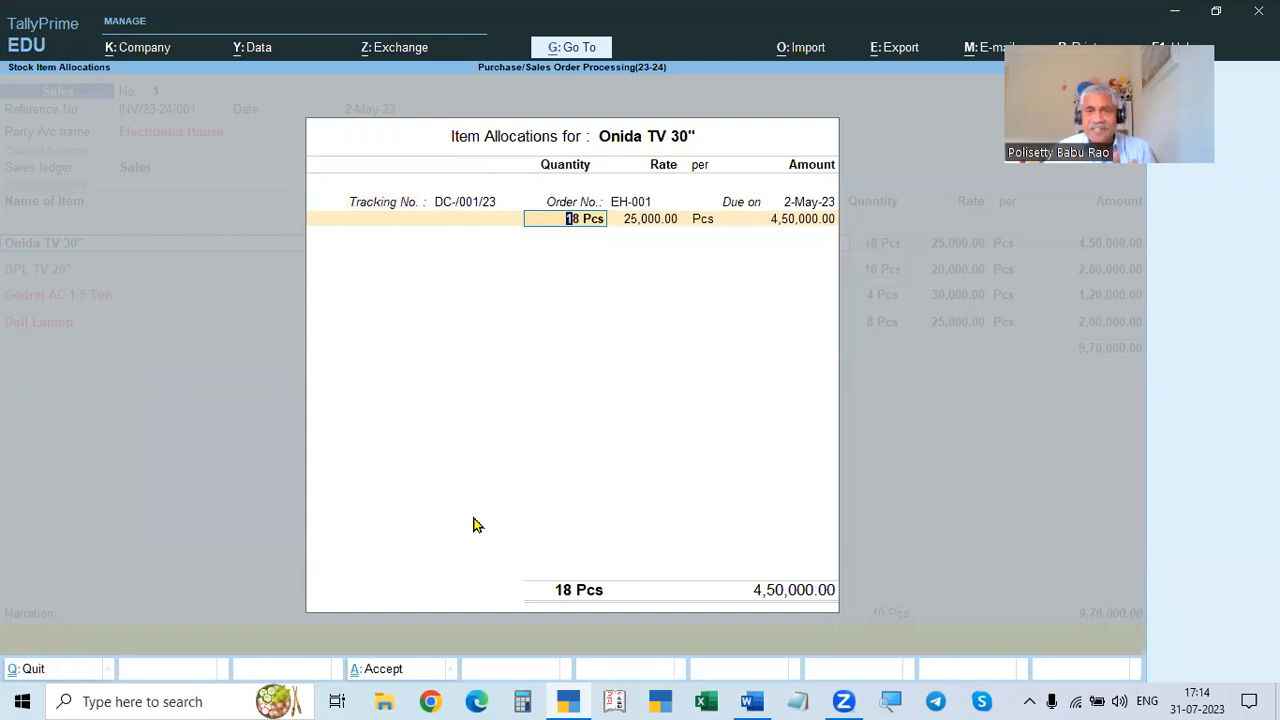
{"action": "key", "text": "Return"}
{"action": "key", "text": "Return"}
{"action": "key", "text": "Return"}
{"action": "key", "text": "Return"}
Step: Accept the BPL TV 20" line against delivery note DC-/001/23 with 10 Pcs at 20,000, including its taxable value
{"action": "key", "text": "Return"}
{"action": "key", "text": "Return"}
{"action": "key", "text": "Return"}
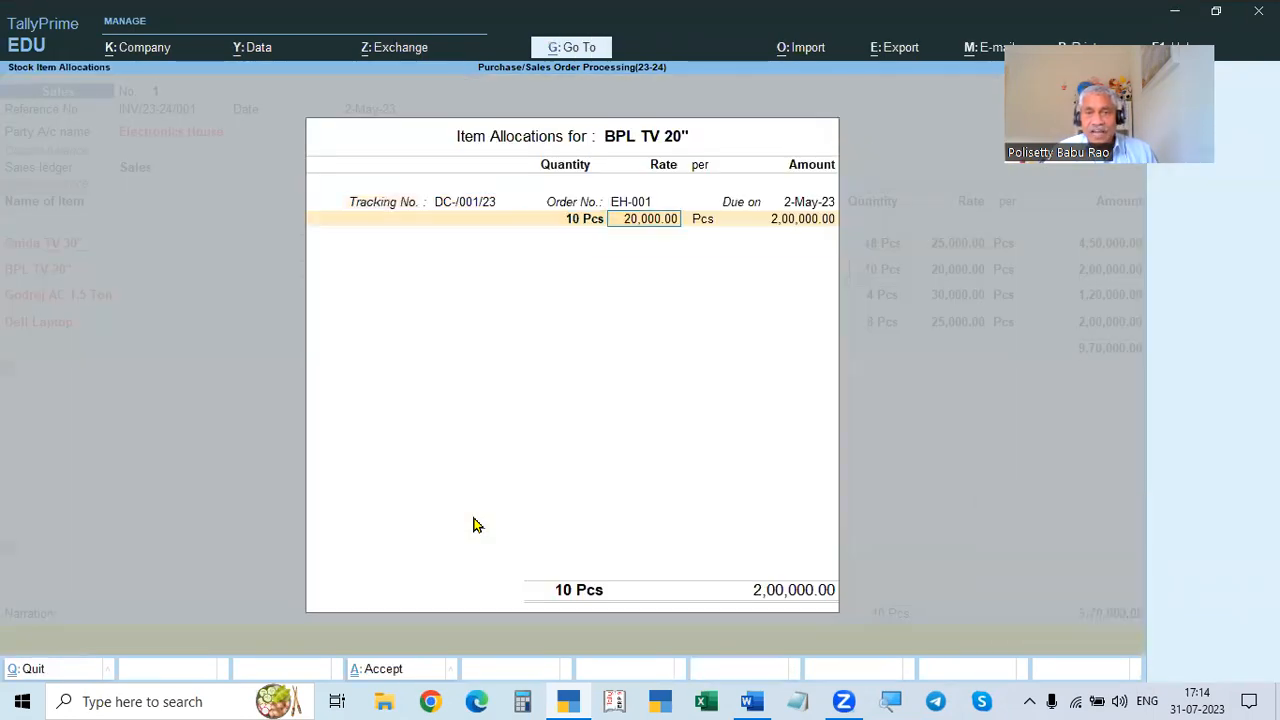
{"action": "key", "text": "Return"}
{"action": "key", "text": "Return"}
{"action": "key", "text": "Return"}
{"action": "key", "text": "Return"}
{"action": "key", "text": "Return"}
{"action": "key", "text": "Return"}
Step: Accept the Godrej AC 1.5 Ton line against delivery note DC-/001/23 with 4 Pcs at 30,000, including its taxable value
{"action": "key", "text": "Return"}
{"action": "key", "text": "Return"}
{"action": "key", "text": "Return"}
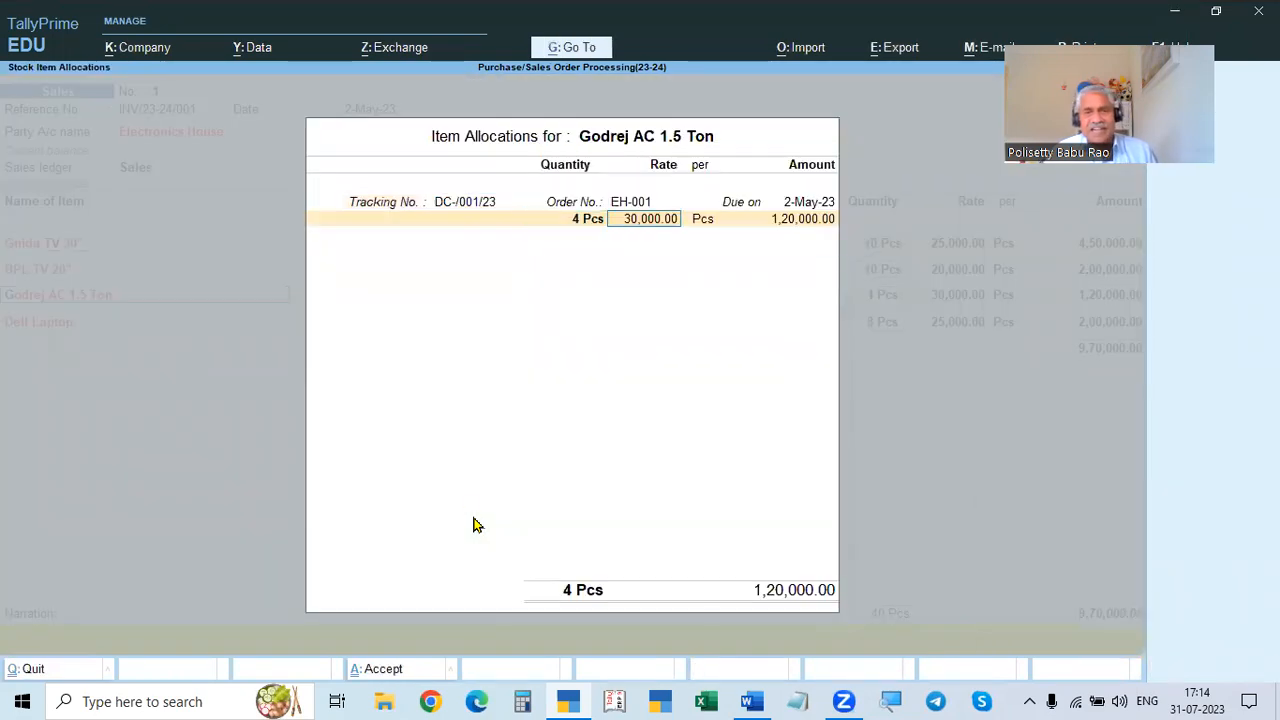
{"action": "key", "text": "Return"}
{"action": "key", "text": "Return"}
{"action": "key", "text": "Return"}
{"action": "key", "text": "Return"}
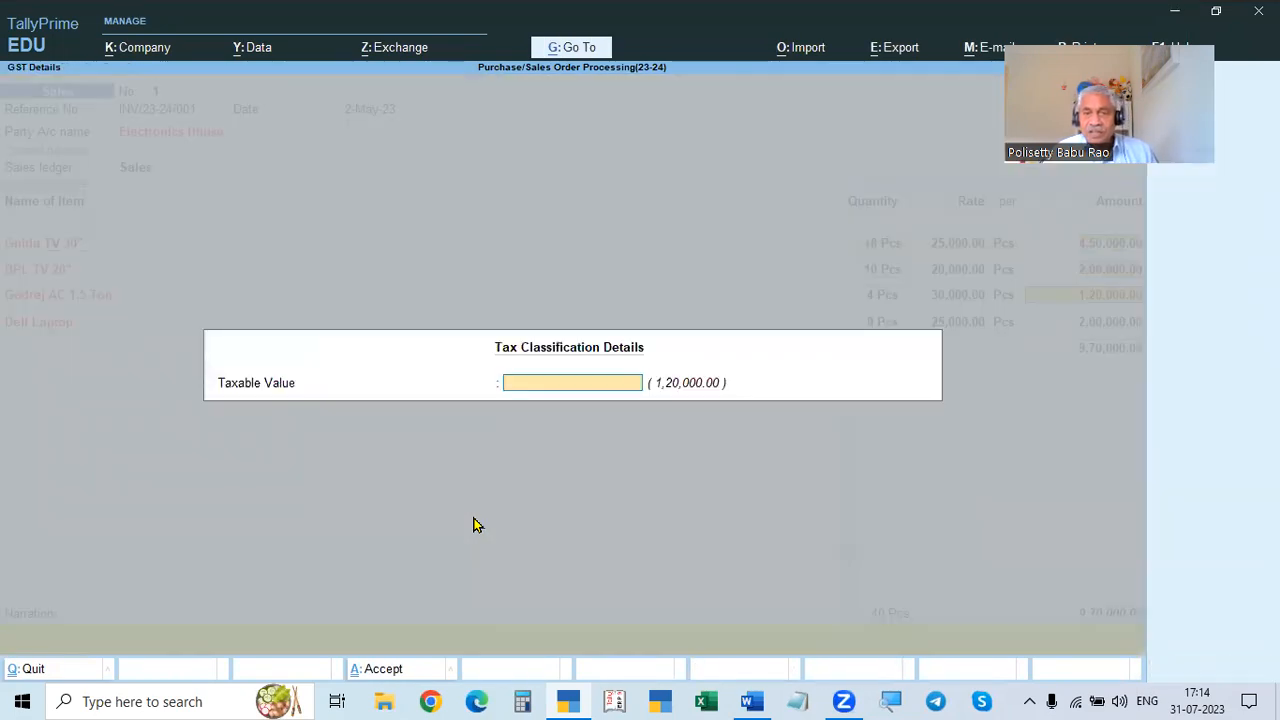
{"action": "key", "text": "Return"}
{"action": "key", "text": "Return"}
Step: Accept the Dell Laptop line against delivery note DC-/001/23 with 8 Pcs at 25,000 and end the item list
{"action": "key", "text": "Return"}
{"action": "key", "text": "Return"}
{"action": "key", "text": "Return"}
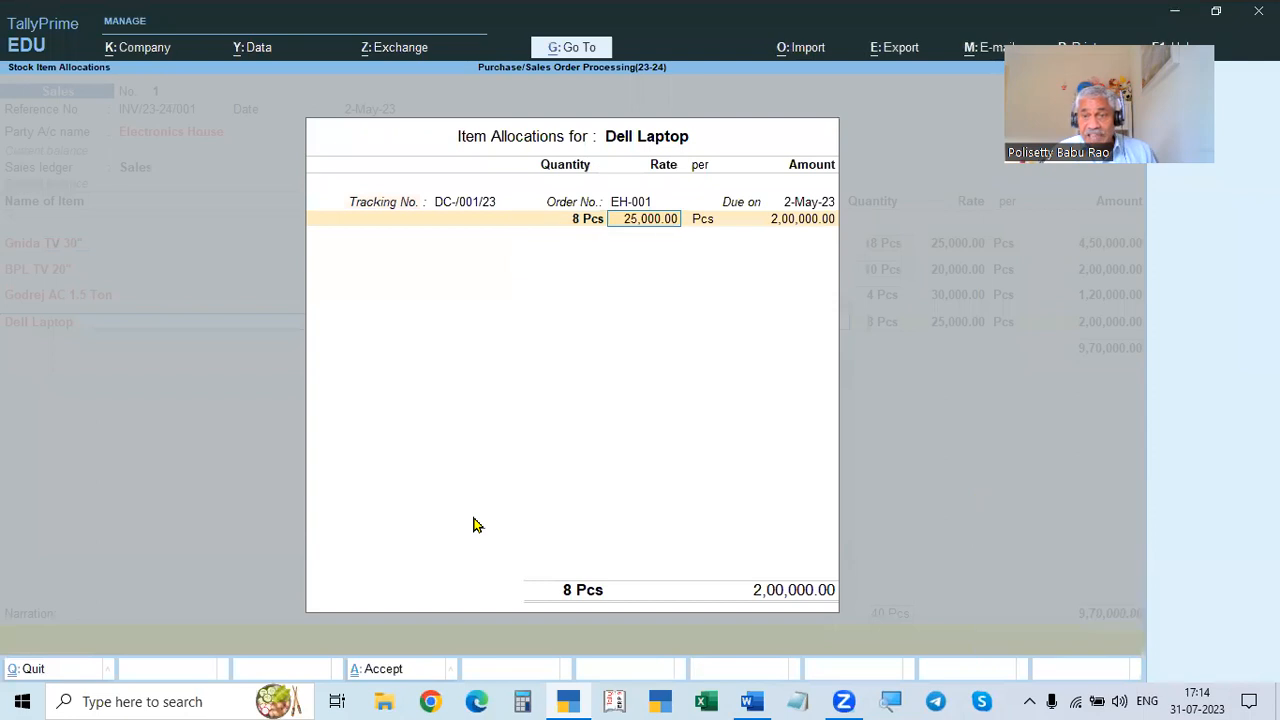
{"action": "key", "text": "Return"}
{"action": "key", "text": "Return"}
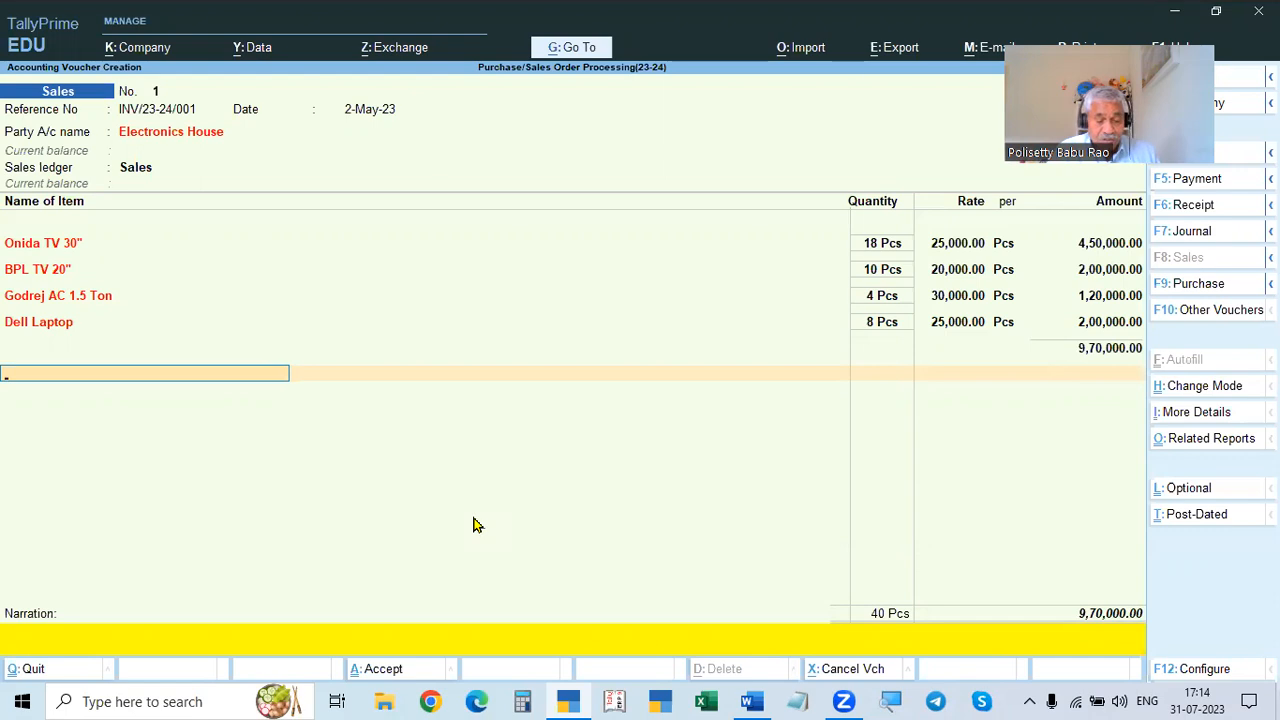
Step: Add the CGST and SGST ledgers below the items with their calculated tax amounts
{"action": "type", "text": "CGST"}
{"action": "key", "text": "Return"}
{"action": "key", "text": "Return"}
{"action": "type", "text": "SGS"}
{"action": "key", "text": "Return"}
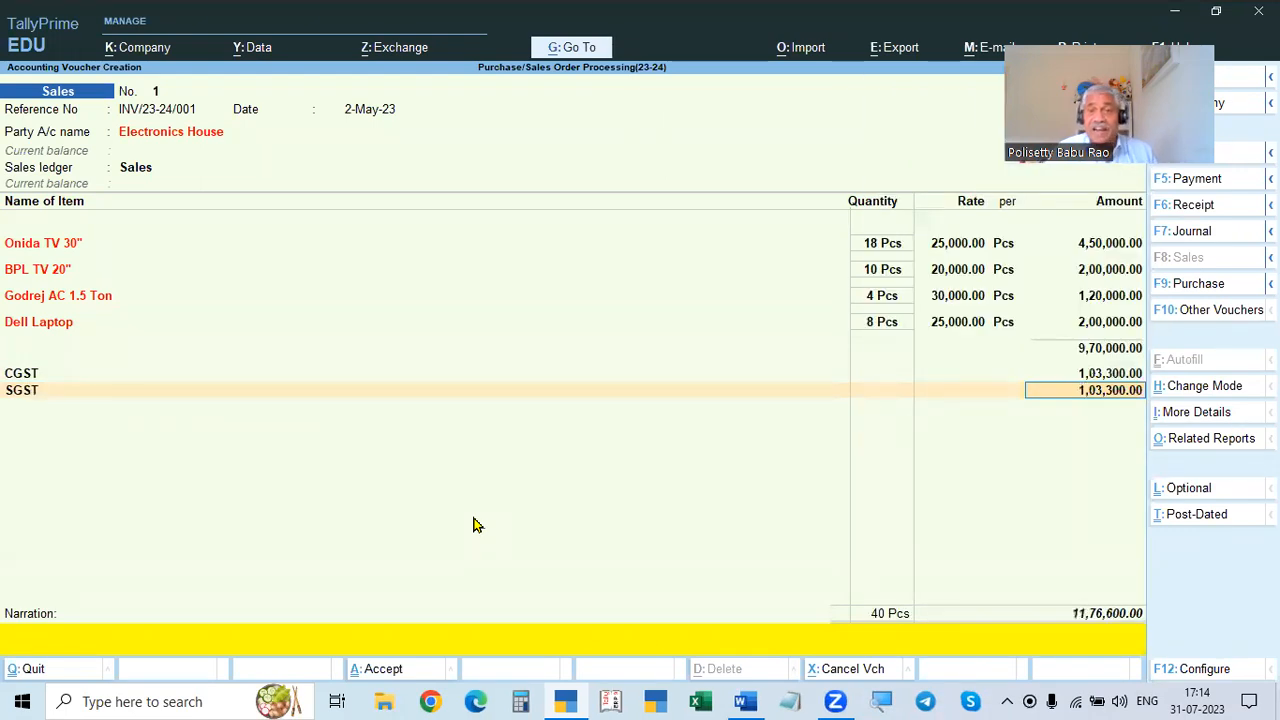
Step: Open the Electronics House ledger master to check its mailing and tax registration details, and leave it without saving
{"action": "left_click", "coordinate": [168, 131]}
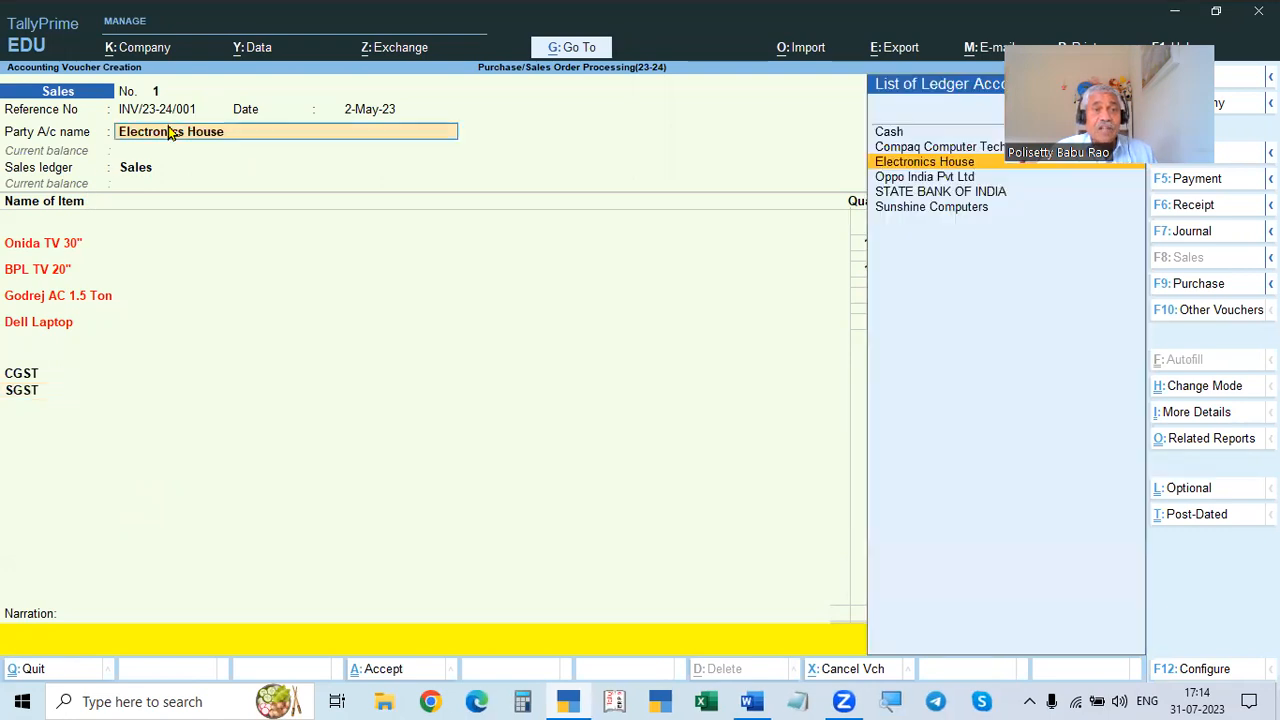
{"action": "key", "text": "ctrl+Return"}
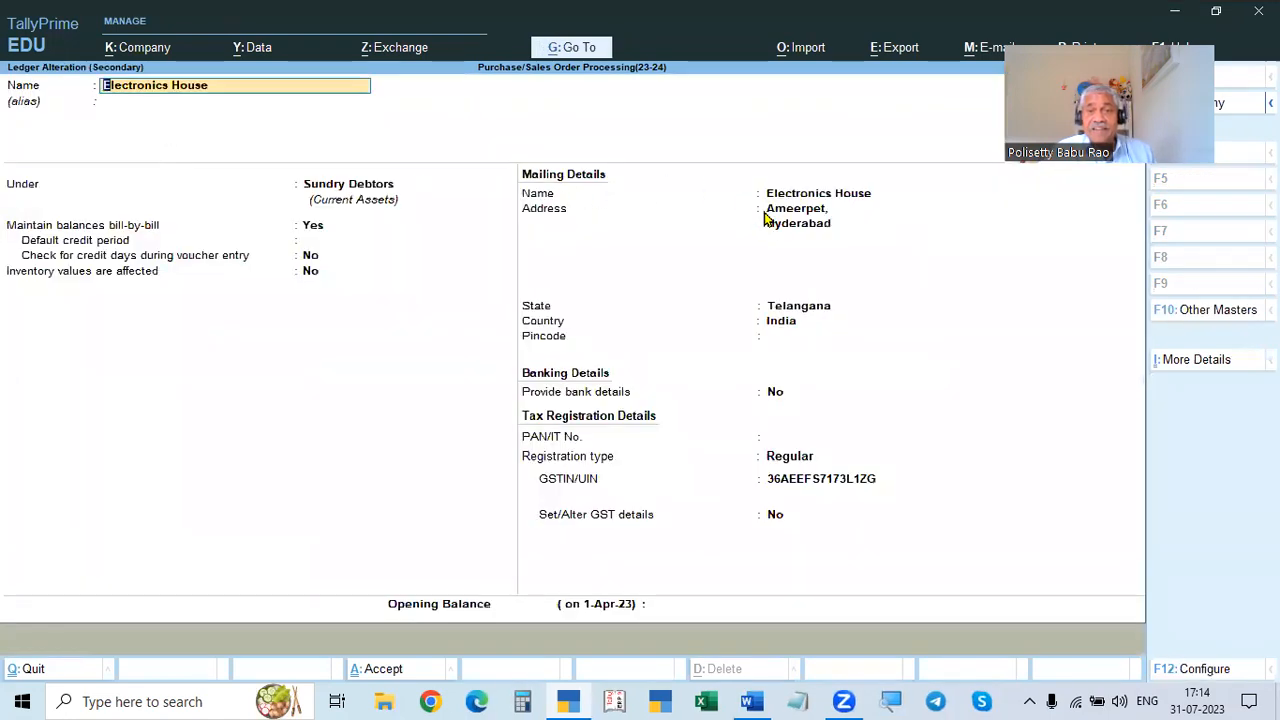
{"action": "key", "text": "BackSpace"}
{"action": "key", "text": "Escape"}
{"action": "key", "text": "y"}
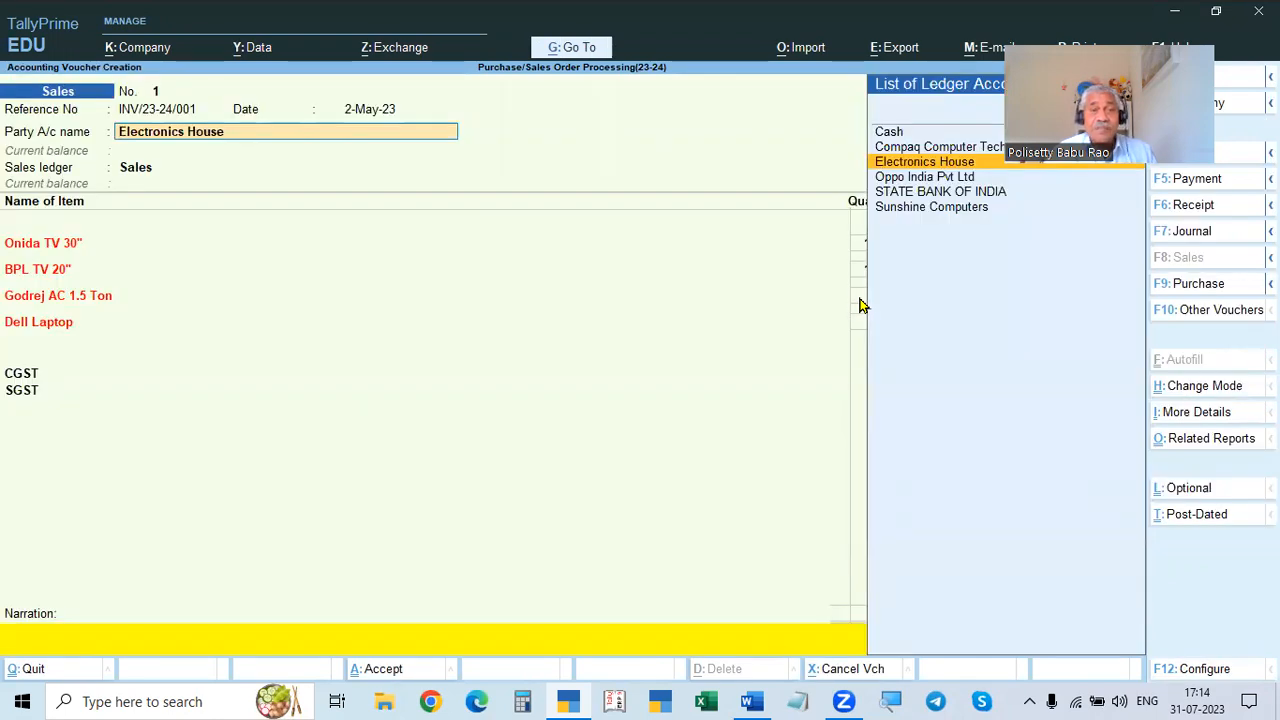
Step: Accept the party, dispatch and buyer details and the Sales ledger again to return to the item lines
{"action": "key", "text": "Return"}
{"action": "key", "text": "Return"}
{"action": "key", "text": "Return"}
{"action": "key", "text": "Return"}
{"action": "key", "text": "Return"}
{"action": "key", "text": "Return"}
{"action": "key", "text": "ctrl+a"}
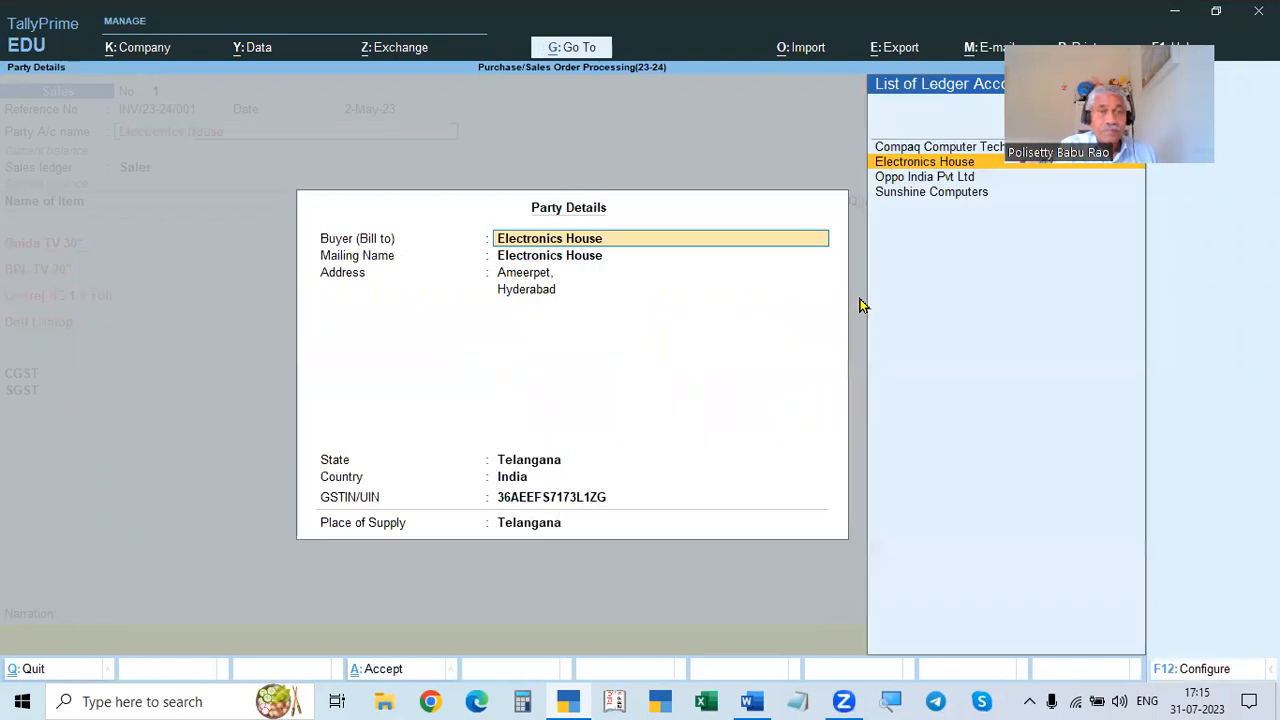
{"action": "key", "text": "ctrl+a"}
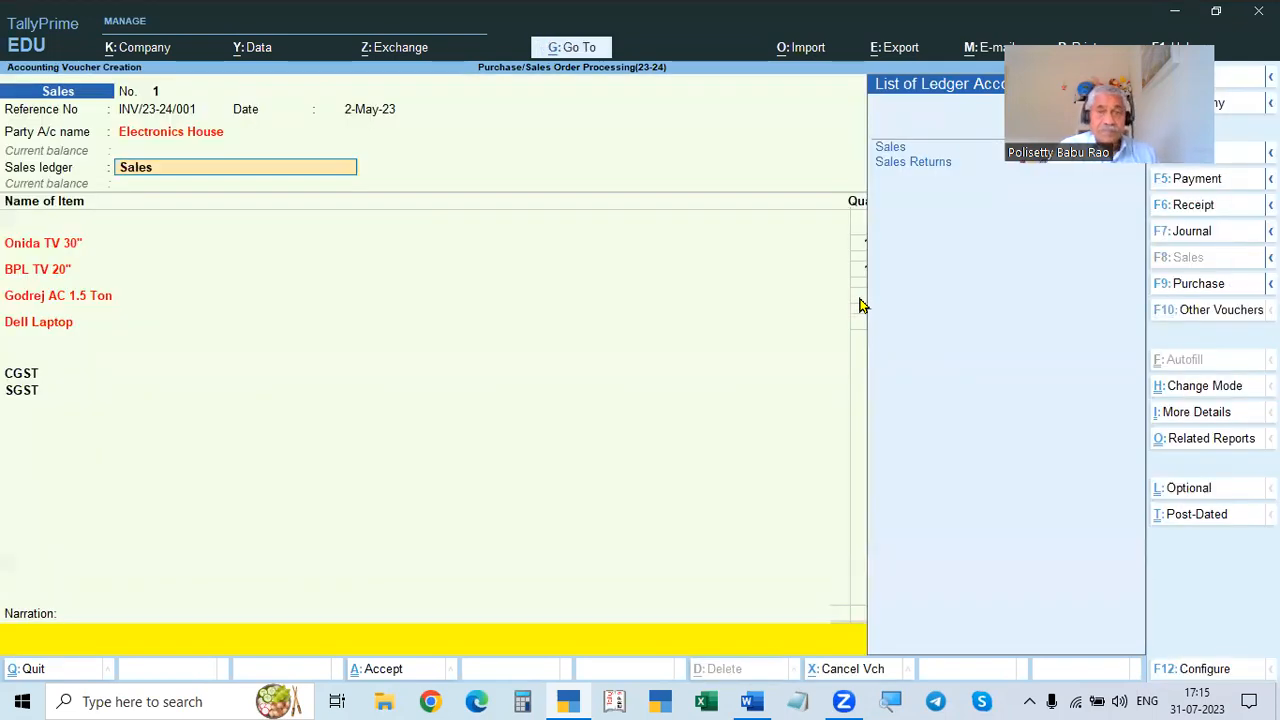
{"action": "key", "text": "Return"}
{"action": "key", "text": "Return"}
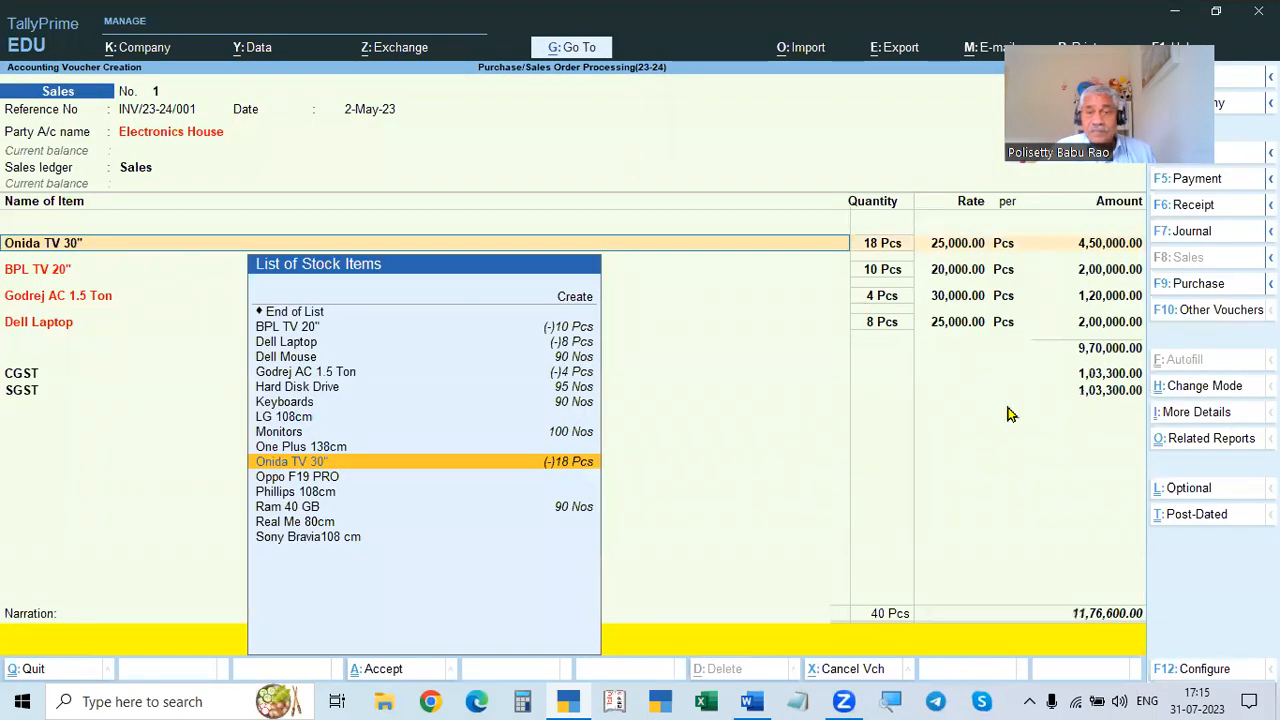
Step: Accept the Onida TV 30" line and the CGST and SGST amounts on the sales invoice
{"action": "key", "text": "Return"}
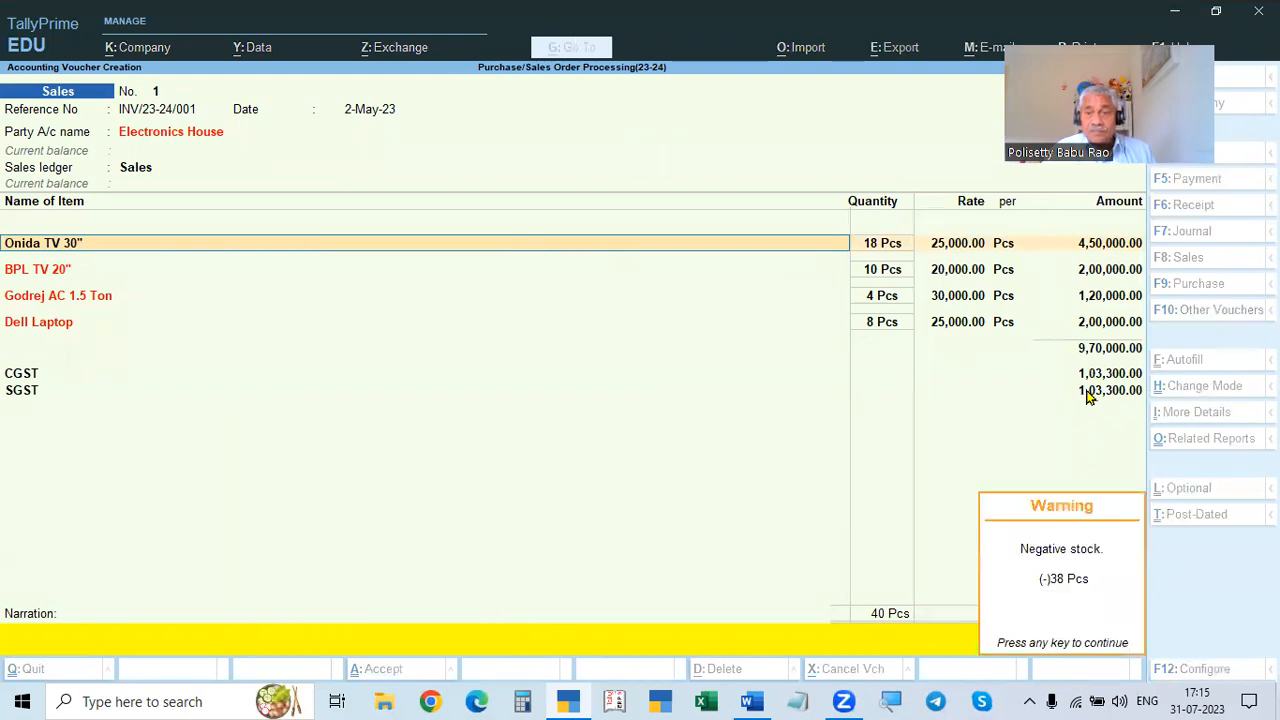
{"action": "key", "text": "Return"}
{"action": "key", "text": "Return"}
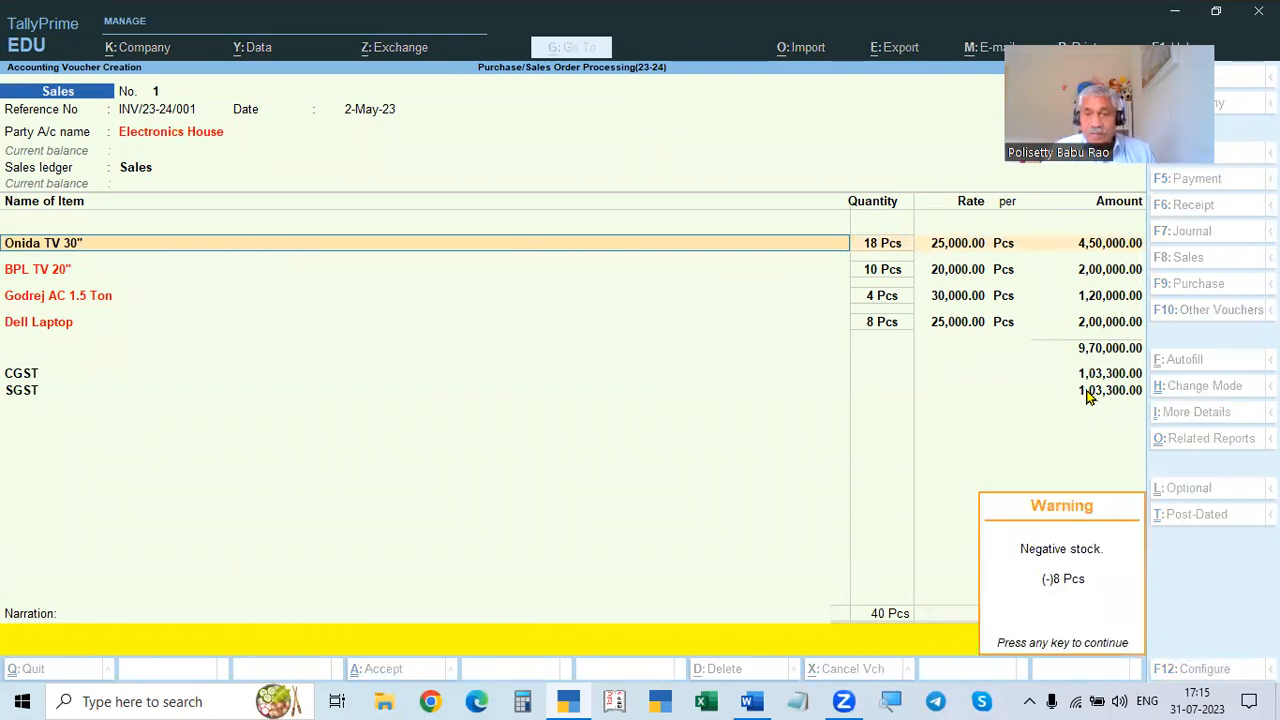
{"action": "left_click", "coordinate": [1088, 392]}
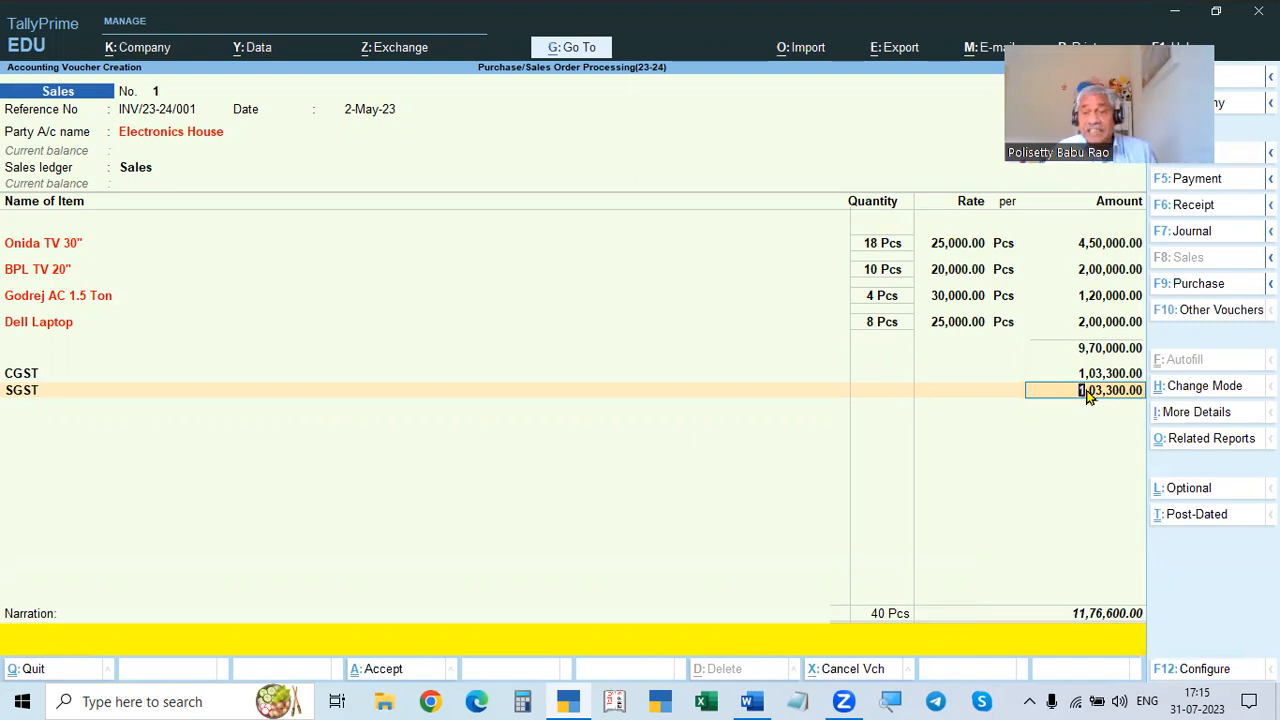
{"action": "key", "text": "Return"}
{"action": "key", "text": "Return"}
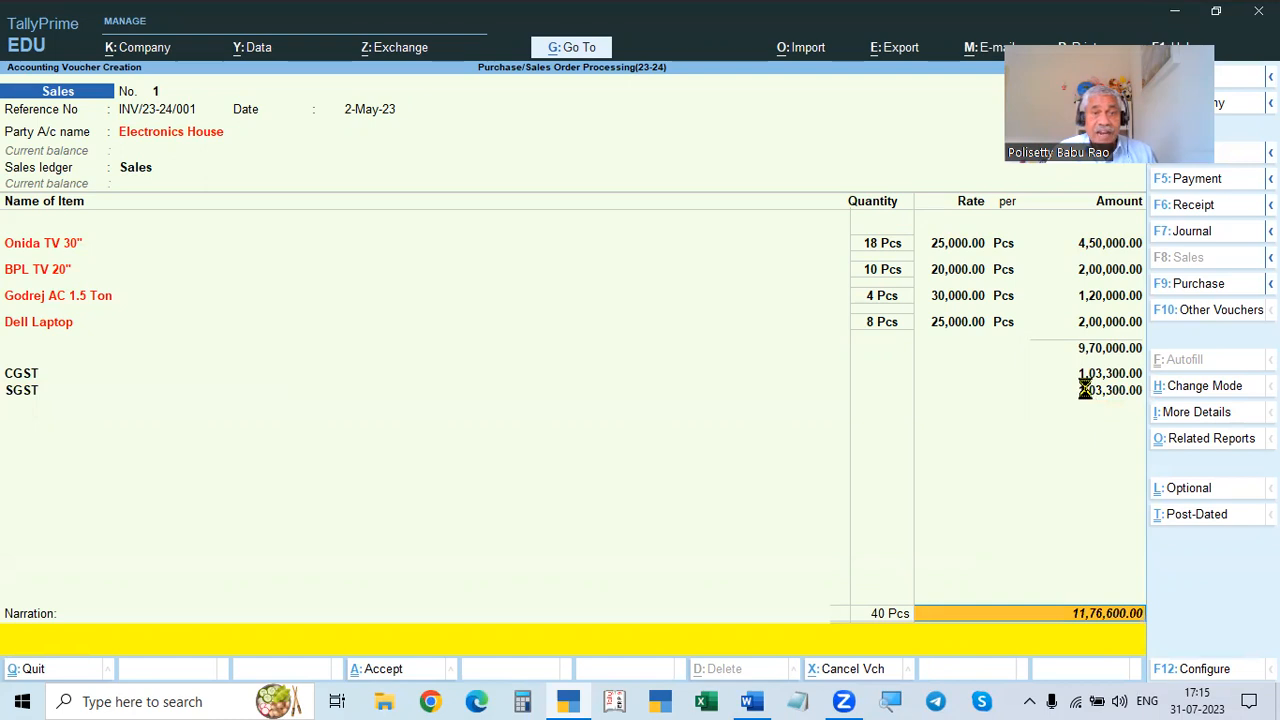
Step: Allocate the full invoice amount bill-wise to new reference INV/23-24/001 as a debit, leaving the due date or credit days blank
{"action": "key", "text": "Return"}
{"action": "key", "text": "Return"}
{"action": "type", "text": "1"}
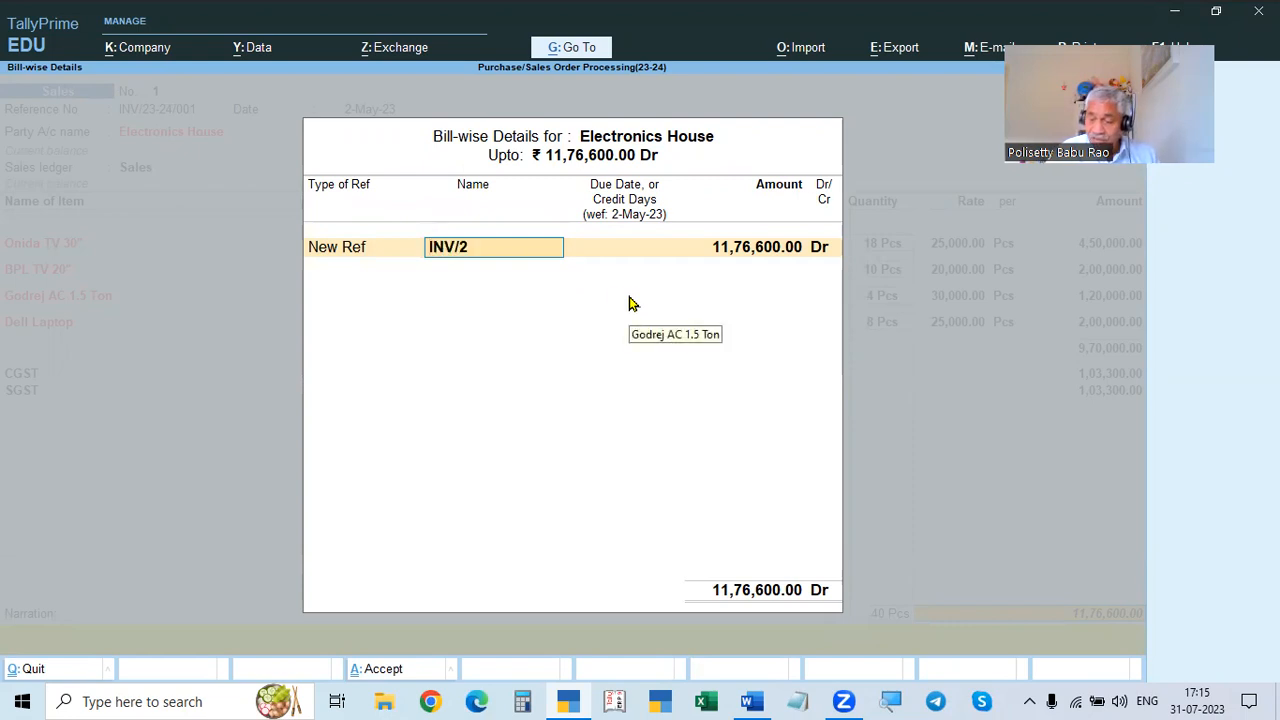
{"action": "type", "text": "001"}
{"action": "key", "text": "Return"}
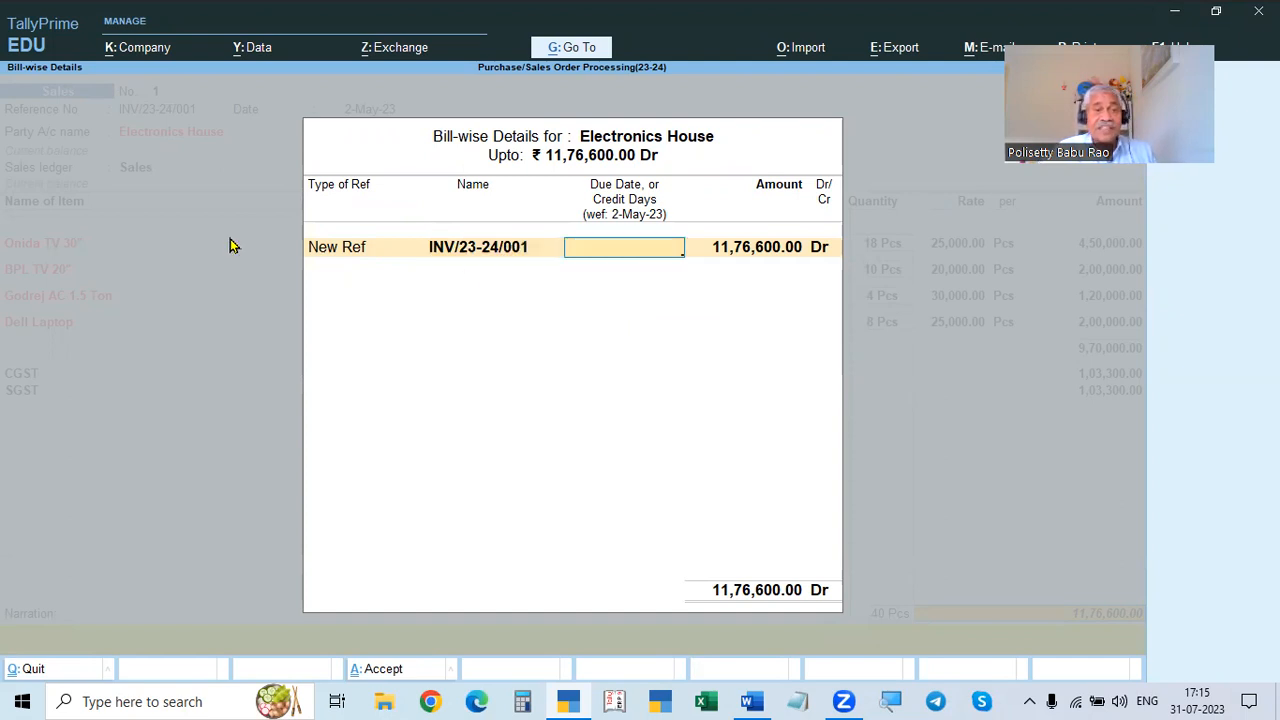
{"action": "key", "text": "Return"}
{"action": "key", "text": "Return"}
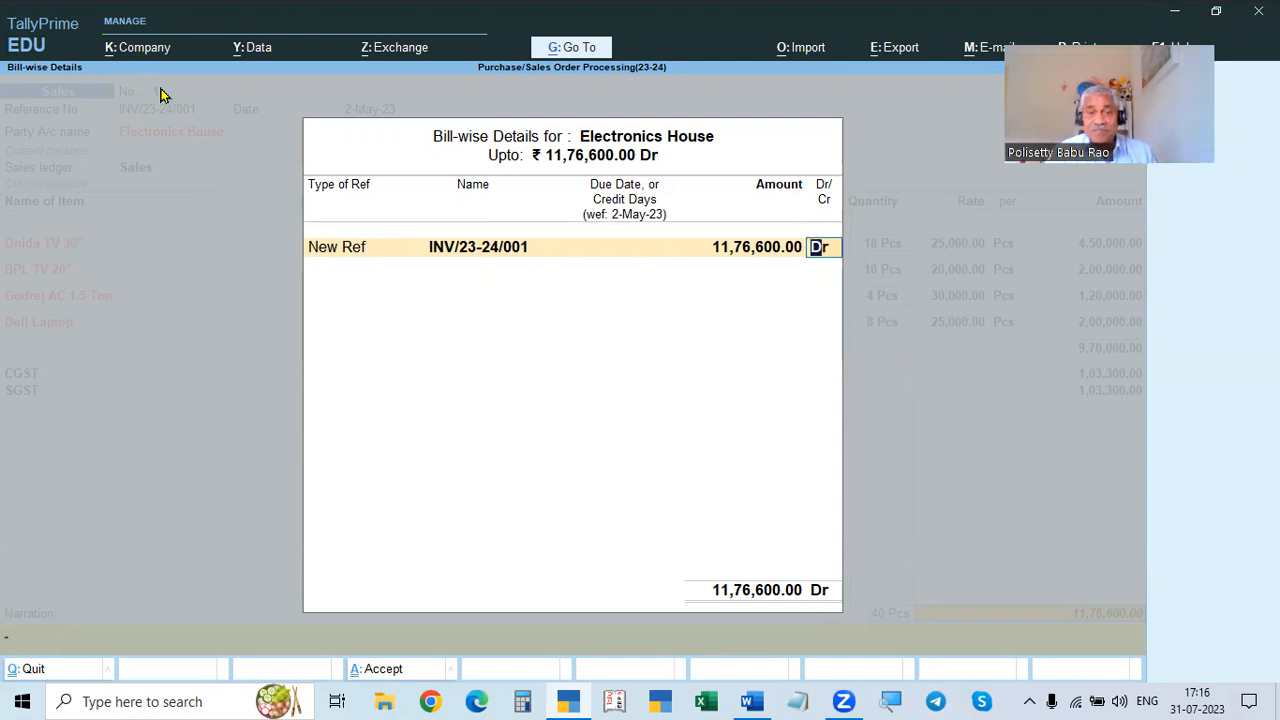
{"action": "key", "text": "Return"}
Step: Save the Electronics House sales voucher and leave voucher creation for the Gateway of Tally
{"action": "key", "text": "Return"}
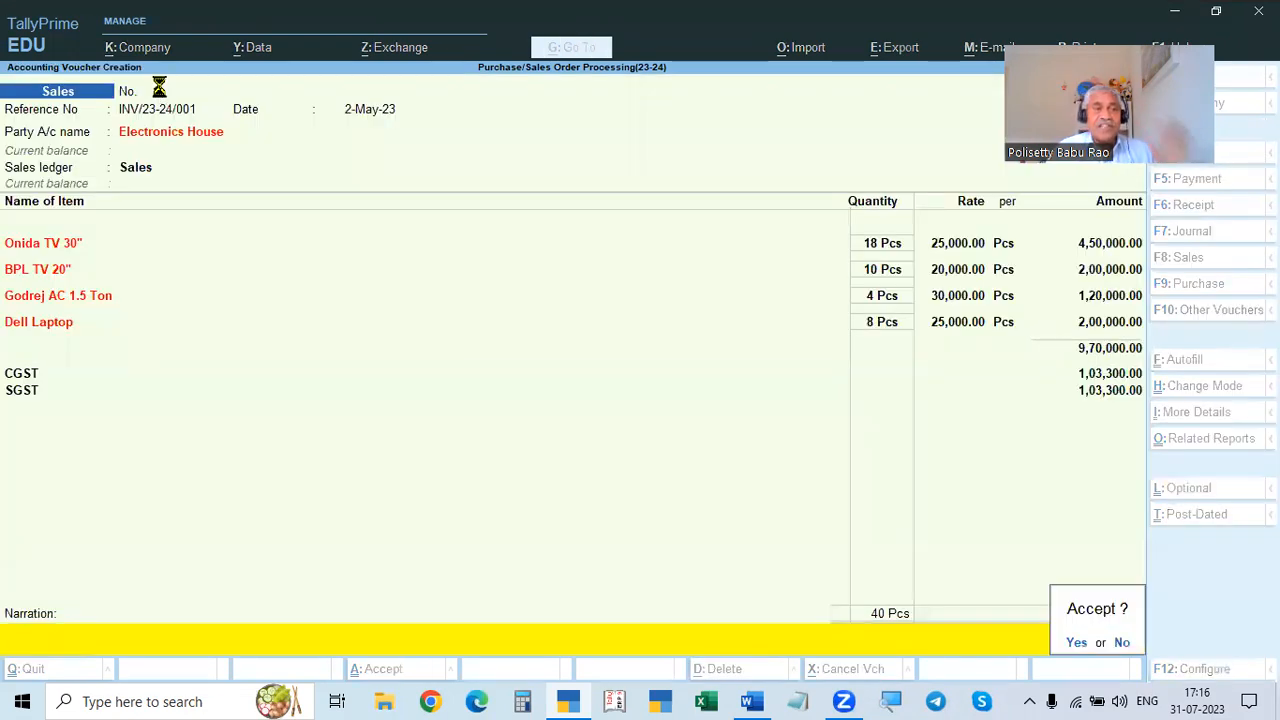
{"action": "key", "text": "y"}
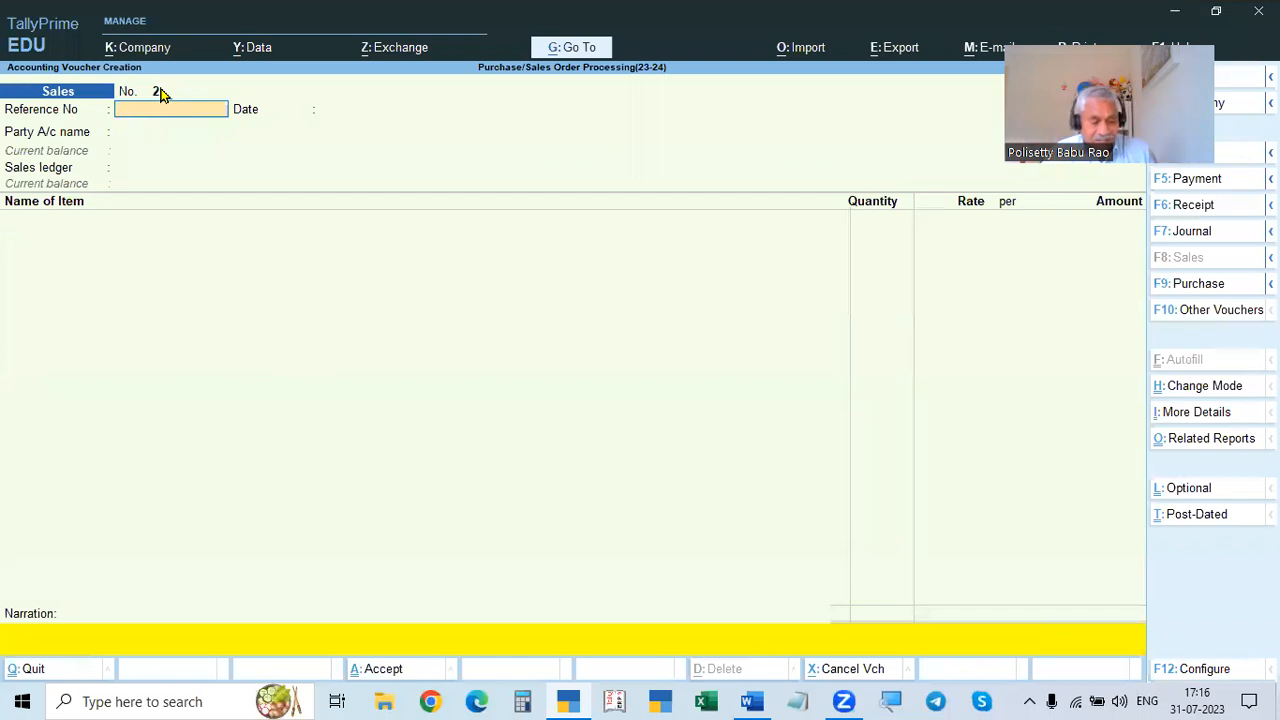
{"action": "key", "text": "Escape"}
{"action": "key", "text": "y"}
Step: Examine the Sales Accounts group in the Profit & Loss A/c down to the Sales ledger, and return to the Gateway of Tally
{"action": "key", "text": "Down"}
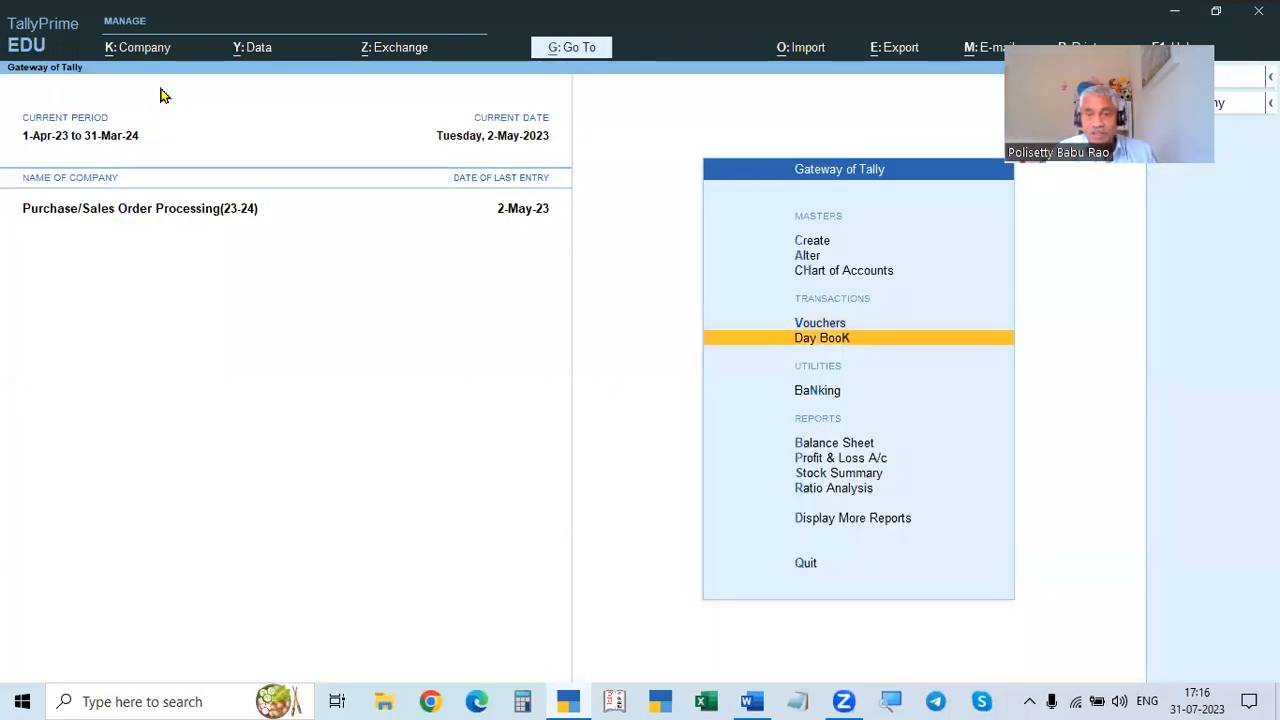
{"action": "key", "text": "Down"}
{"action": "key", "text": "Down"}
{"action": "key", "text": "Down"}
{"action": "key", "text": "Return"}
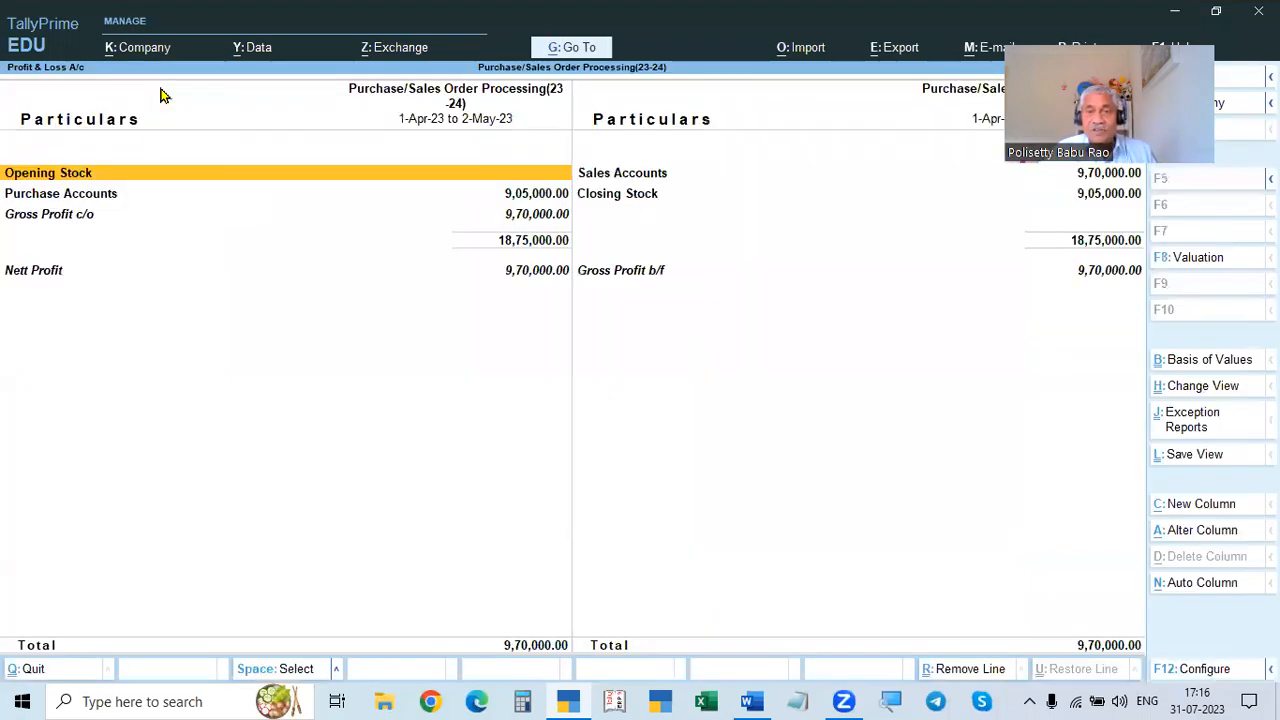
{"action": "left_click", "coordinate": [622, 178]}
{"action": "left_click", "coordinate": [620, 182]}
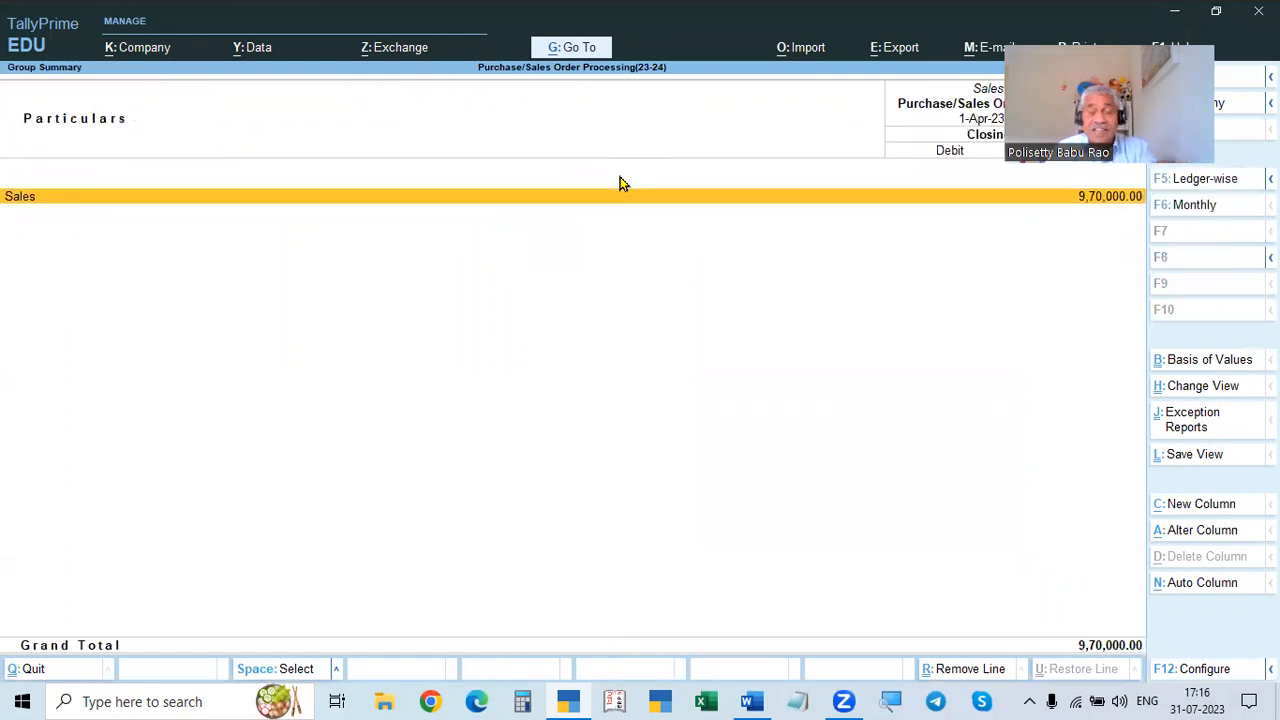
{"action": "key", "text": "Return"}
{"action": "key", "text": "Escape"}
{"action": "key", "text": "Escape"}
{"action": "key", "text": "Escape"}
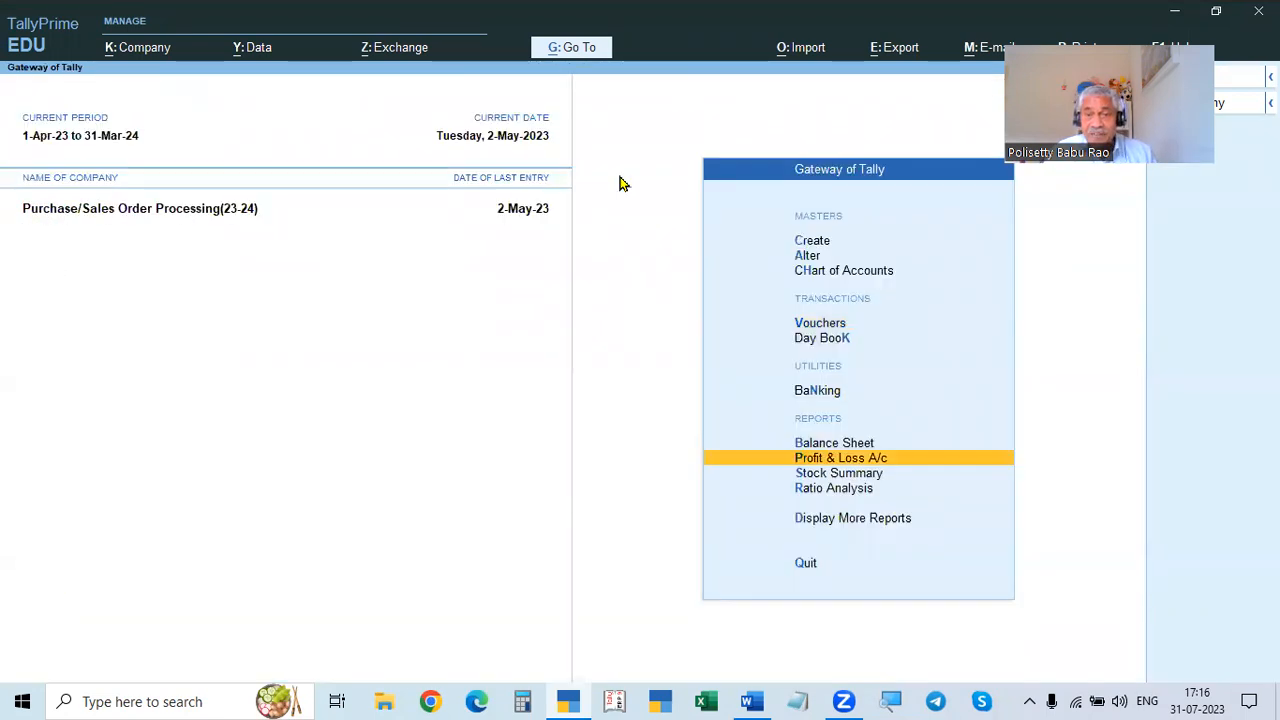
Step: Examine the Electronics House balance under Current Assets and Sundry Debtors in the Balance Sheet, and return to the Gateway of Tally
{"action": "key", "text": "Up"}
{"action": "key", "text": "Return"}
{"action": "left_click", "coordinate": [620, 178]}
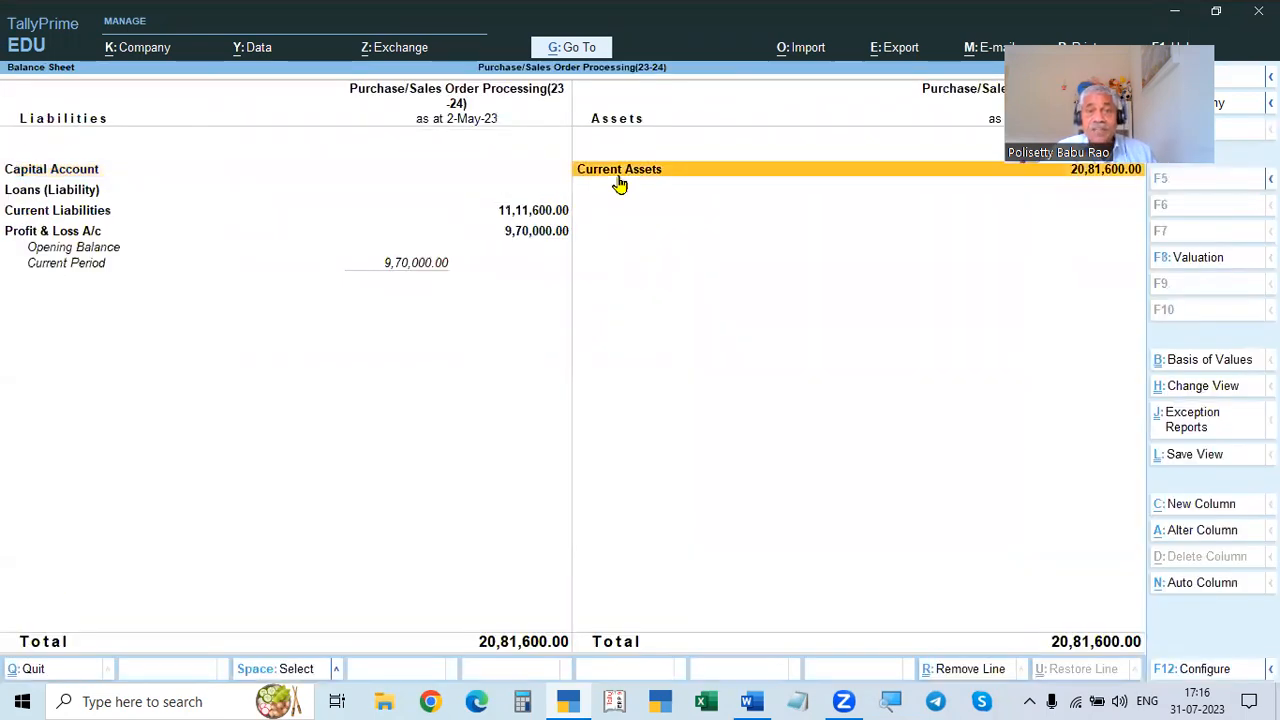
{"action": "left_click", "coordinate": [620, 178]}
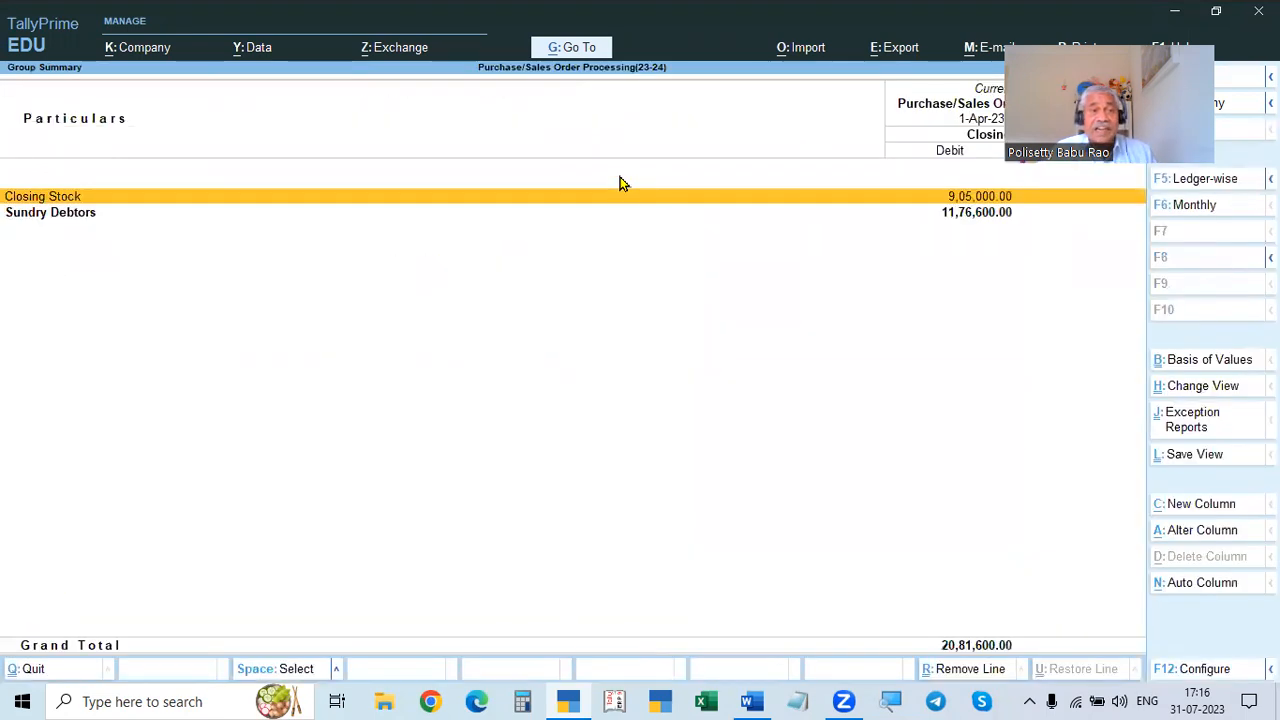
{"action": "left_click", "coordinate": [98, 222]}
{"action": "left_click", "coordinate": [93, 222]}
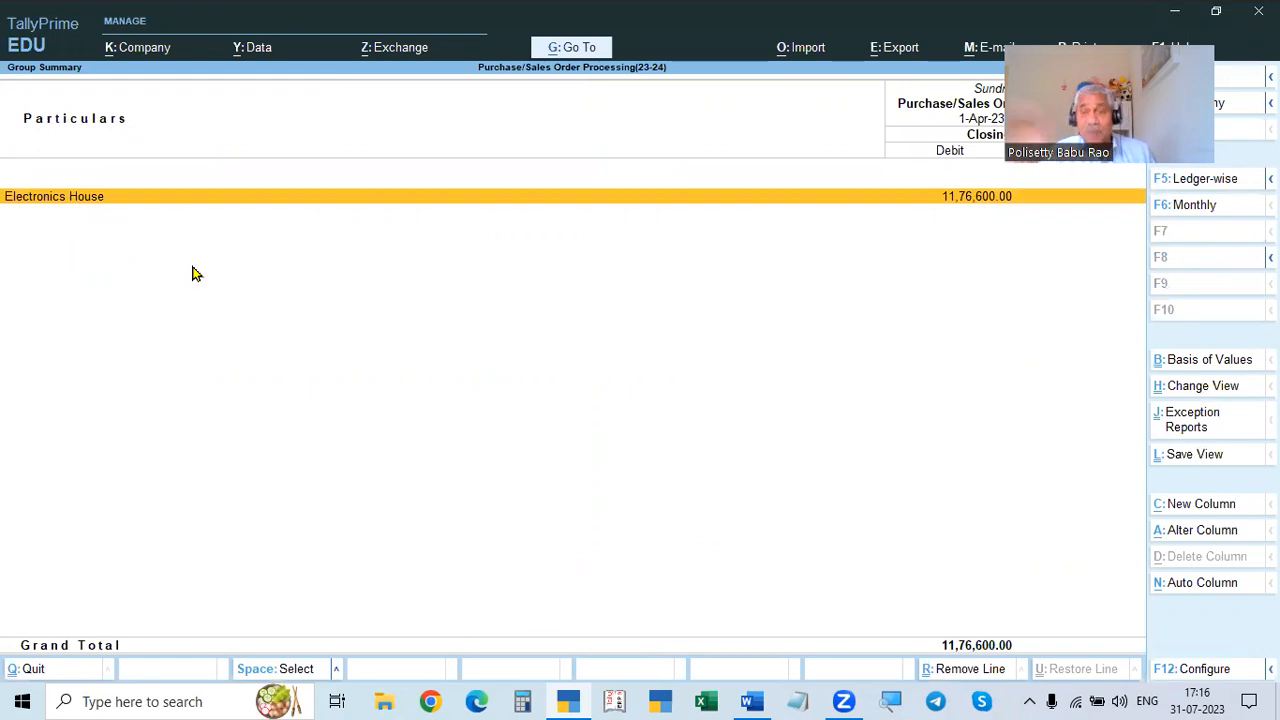
{"action": "key", "text": "Escape"}
{"action": "key", "text": "Escape"}
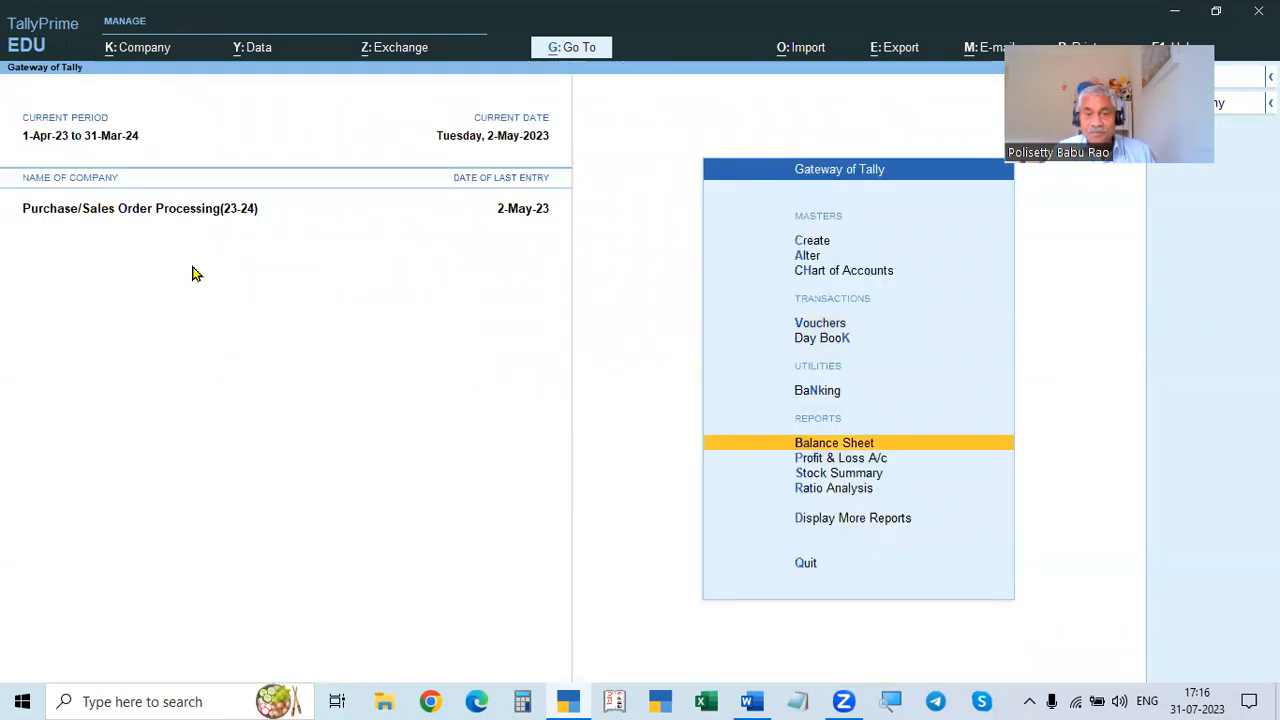
Step: Open the Inventory Books from the additional display reports
{"action": "key", "text": "Down"}
{"action": "key", "text": "Down"}
{"action": "key", "text": "Down"}
{"action": "key", "text": "Down"}
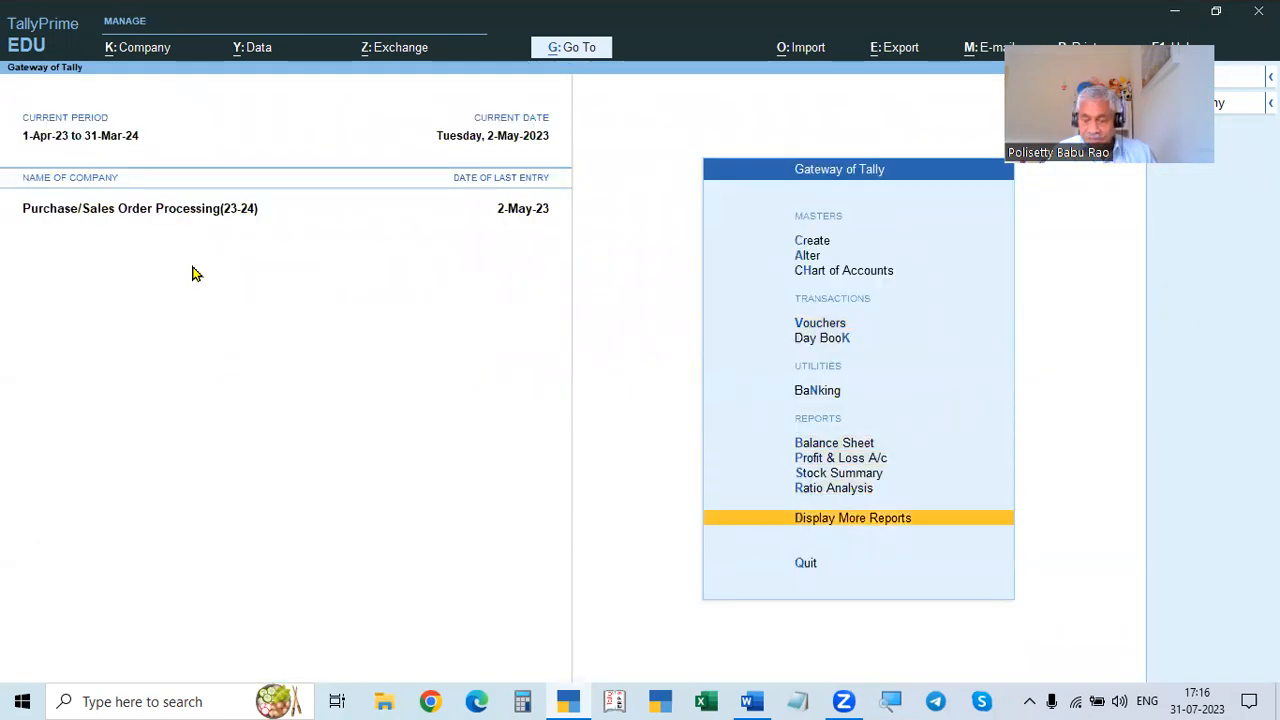
{"action": "key", "text": "Return"}
{"action": "key", "text": "Down"}
{"action": "key", "text": "Down"}
{"action": "key", "text": "Down"}
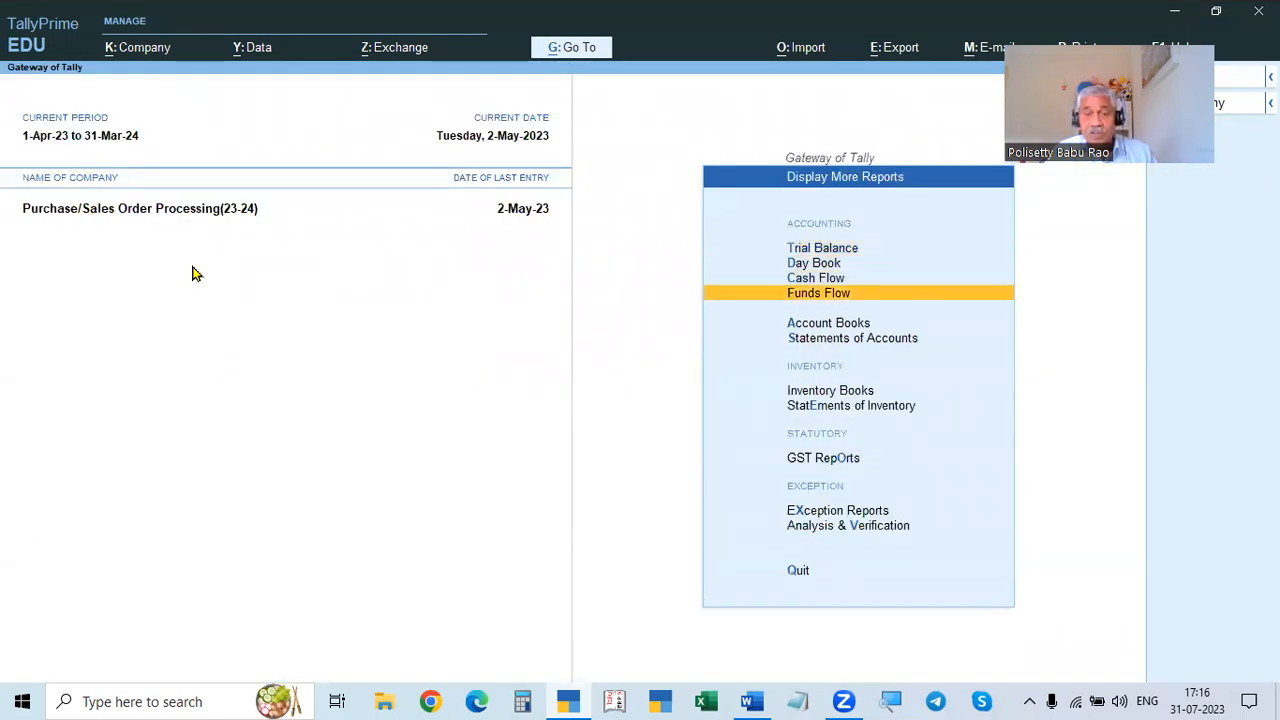
{"action": "key", "text": "Down"}
{"action": "key", "text": "Down"}
{"action": "key", "text": "Down"}
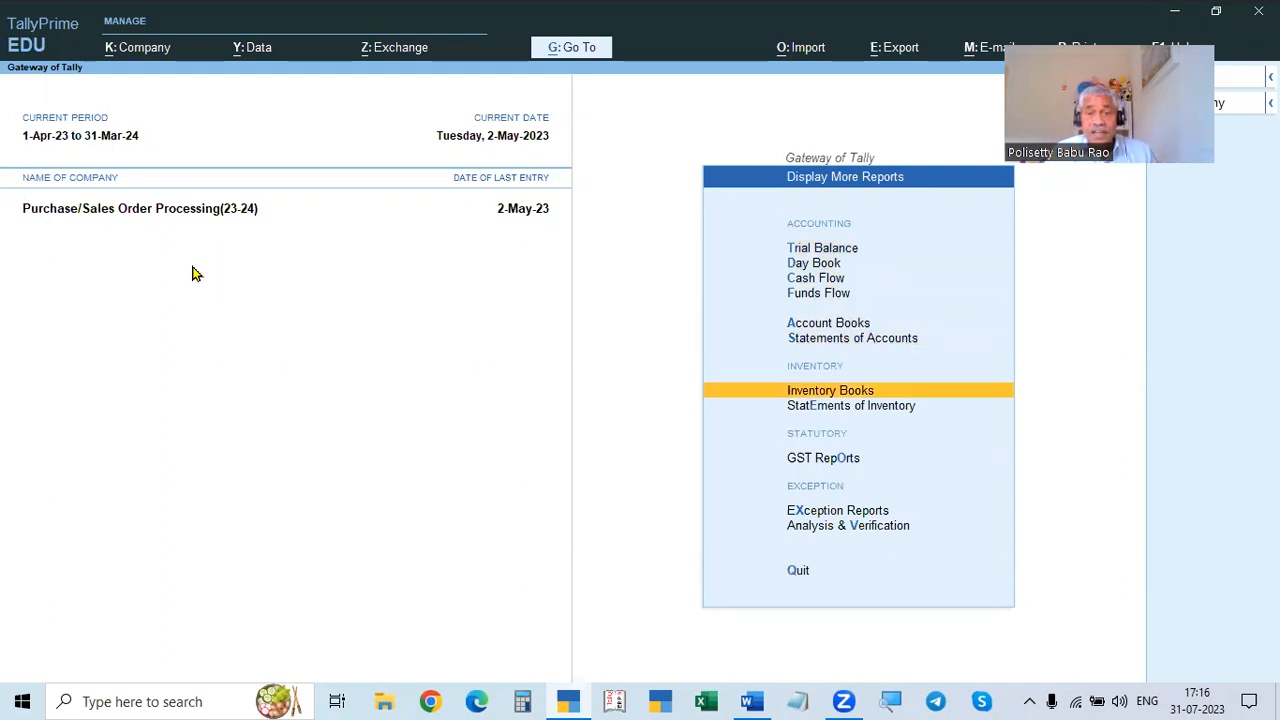
{"action": "key", "text": "Up"}
{"action": "key", "text": "Up"}
{"action": "key", "text": "Down"}
{"action": "key", "text": "Down"}
{"action": "key", "text": "Down"}
{"action": "key", "text": "Up"}
{"action": "key", "text": "Return"}
Step: View the Delivery Note Register and return to the Inventory Books
{"action": "key", "text": "Down"}
{"action": "key", "text": "Down"}
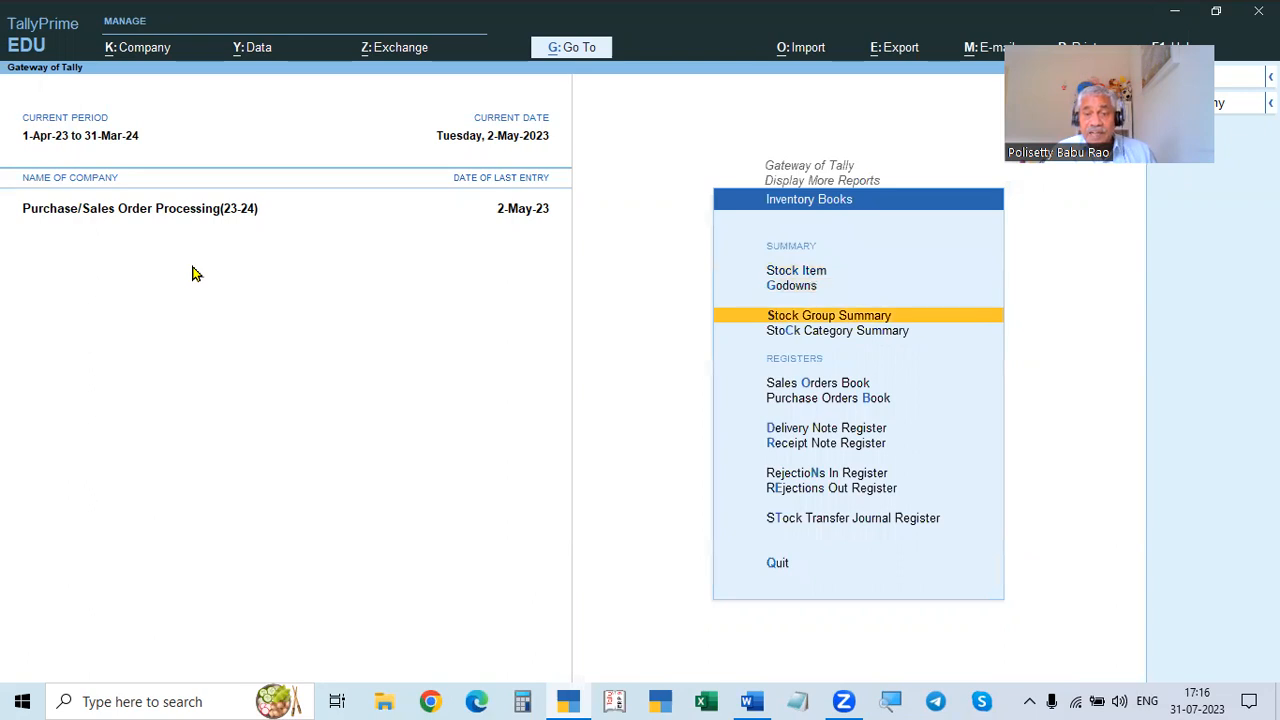
{"action": "key", "text": "Down"}
{"action": "key", "text": "Down"}
{"action": "key", "text": "Down"}
{"action": "key", "text": "Down"}
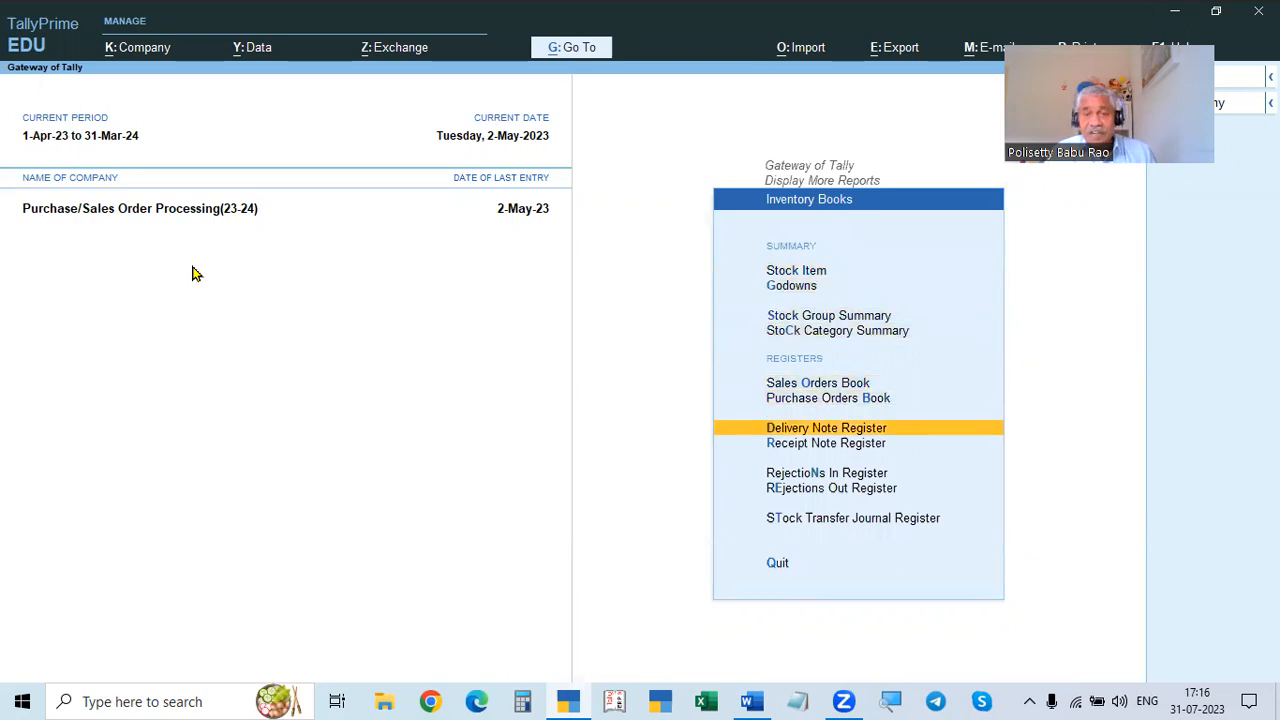
{"action": "key", "text": "Return"}
{"action": "key", "text": "Escape"}
Step: Check the Electronics House Rejections In voucher through the May entry of the Rejections In Register, and leave the Inventory Books
{"action": "key", "text": "Down"}
{"action": "key", "text": "Down"}
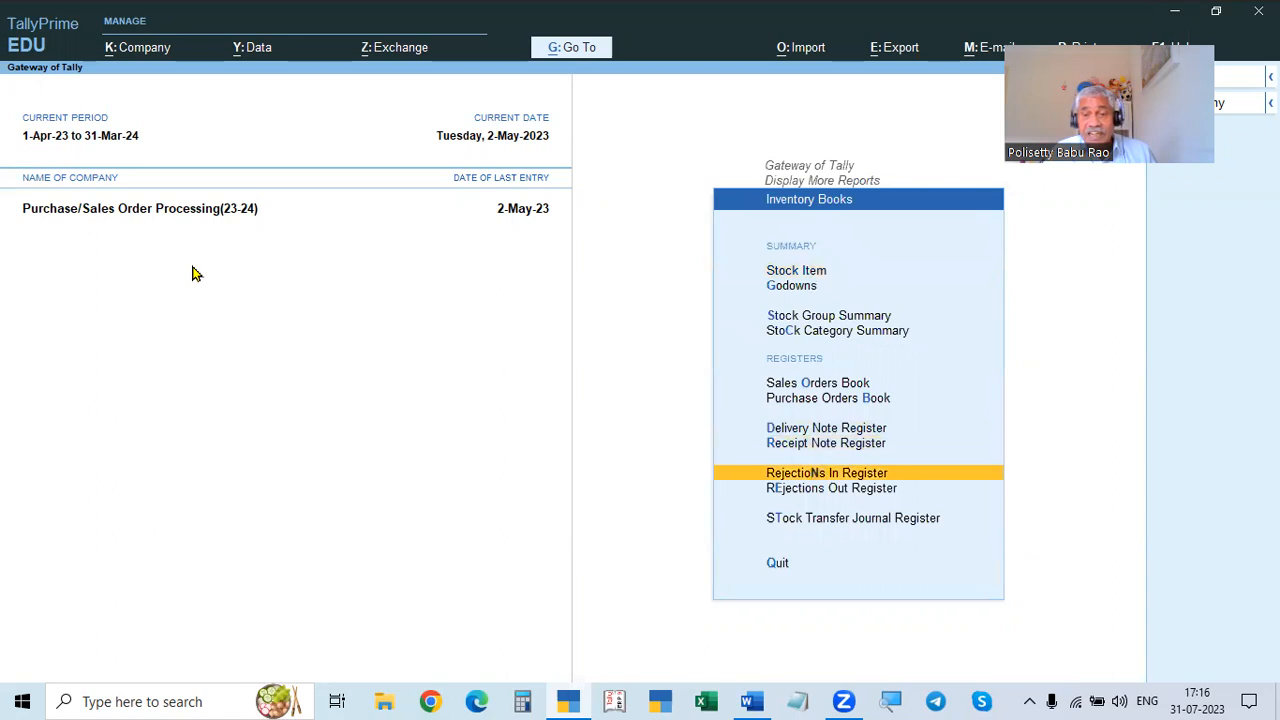
{"action": "key", "text": "Return"}
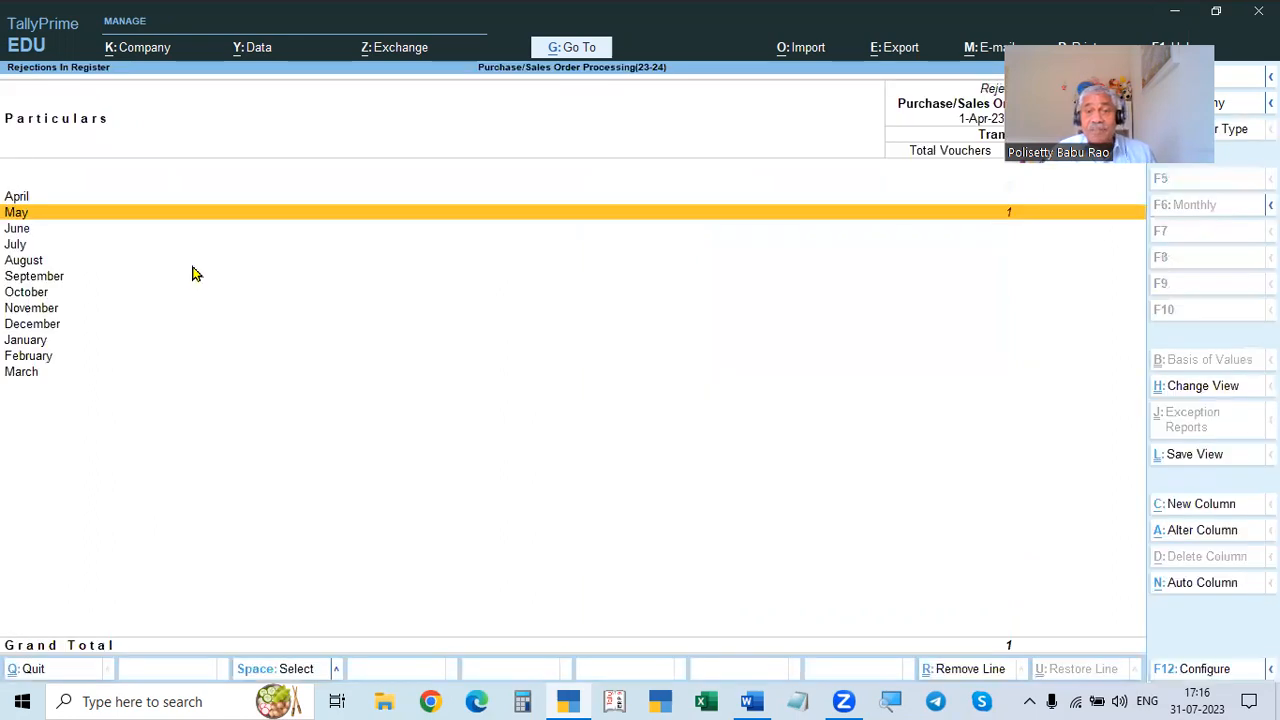
{"action": "key", "text": "Return"}
{"action": "key", "text": "Return"}
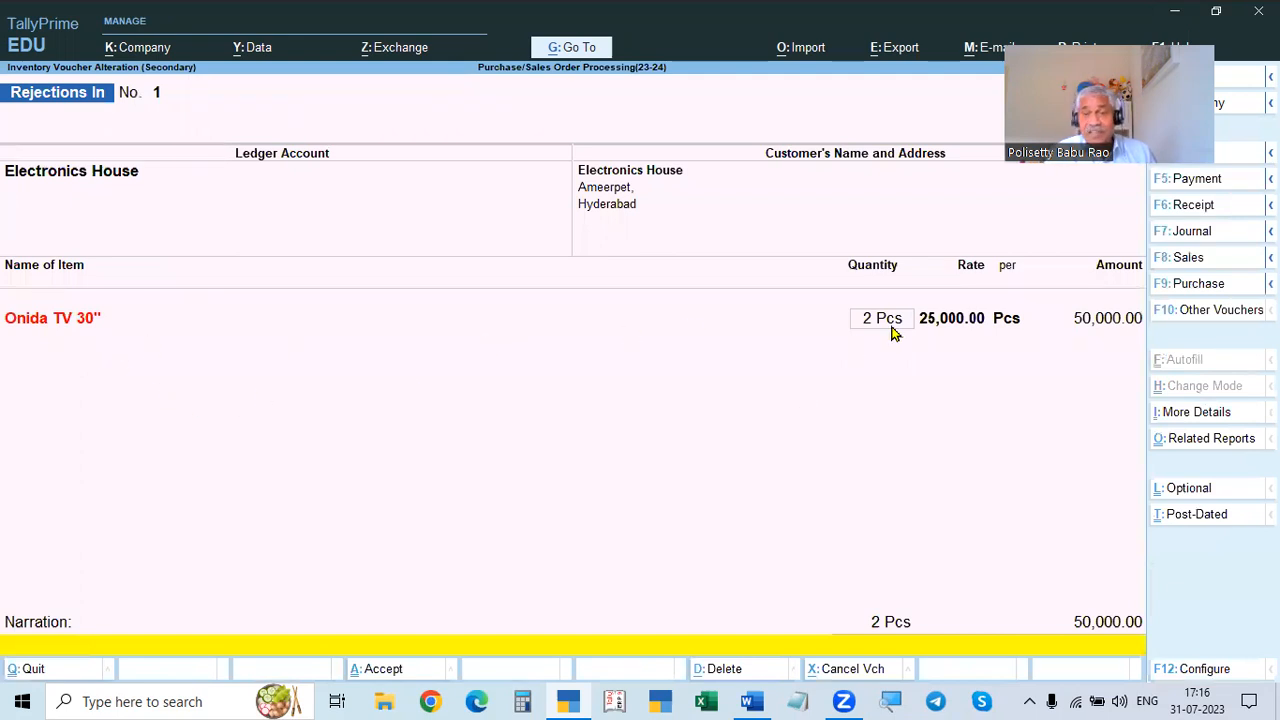
{"action": "key", "text": "Escape"}
{"action": "key", "text": "Escape"}
{"action": "key", "text": "Escape"}
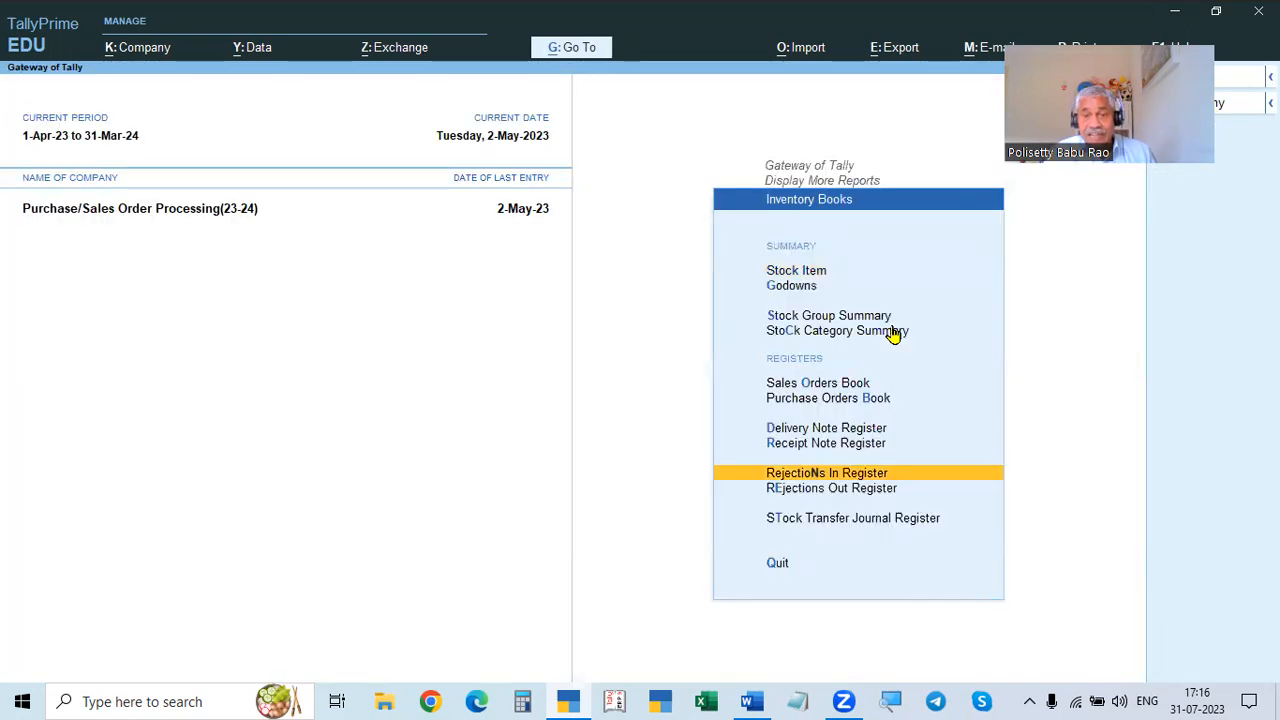
{"action": "key", "text": "Down"}
{"action": "key", "text": "Escape"}
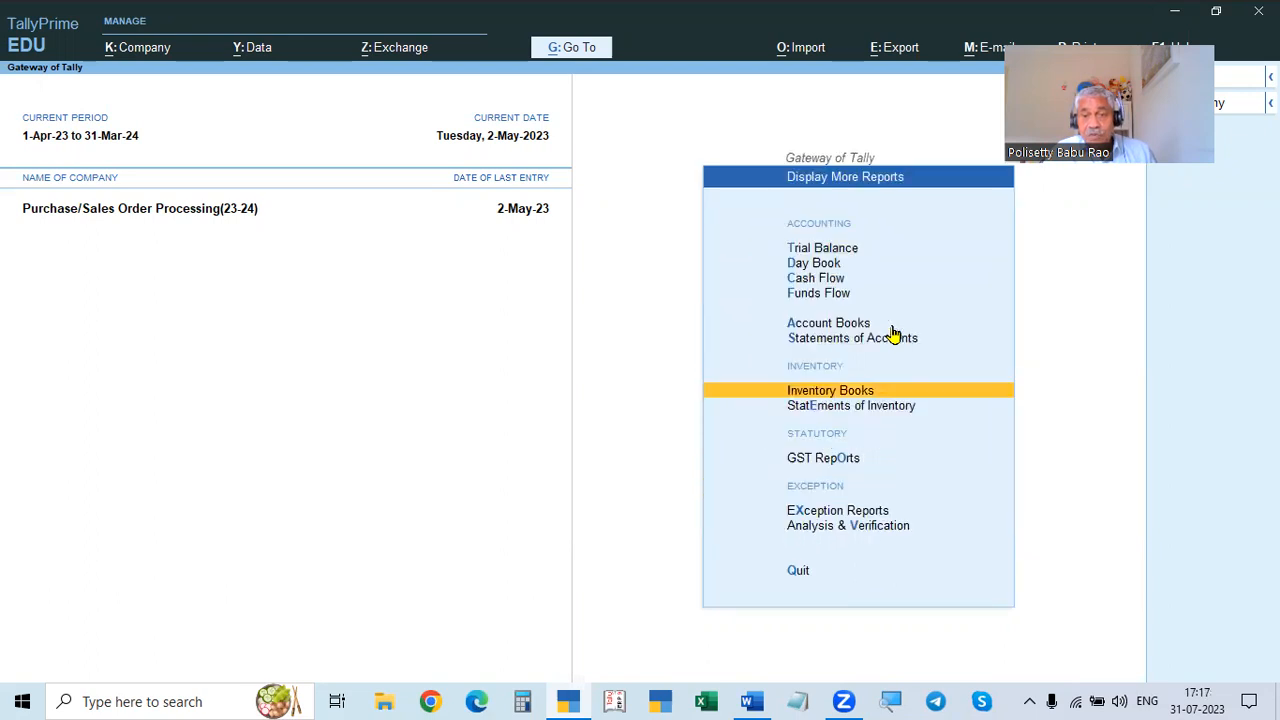
Step: Examine the balance quantities of all outstanding sales orders in the Statements of Inventory, and close the report
{"action": "key", "text": "Down"}
{"action": "key", "text": "Return"}
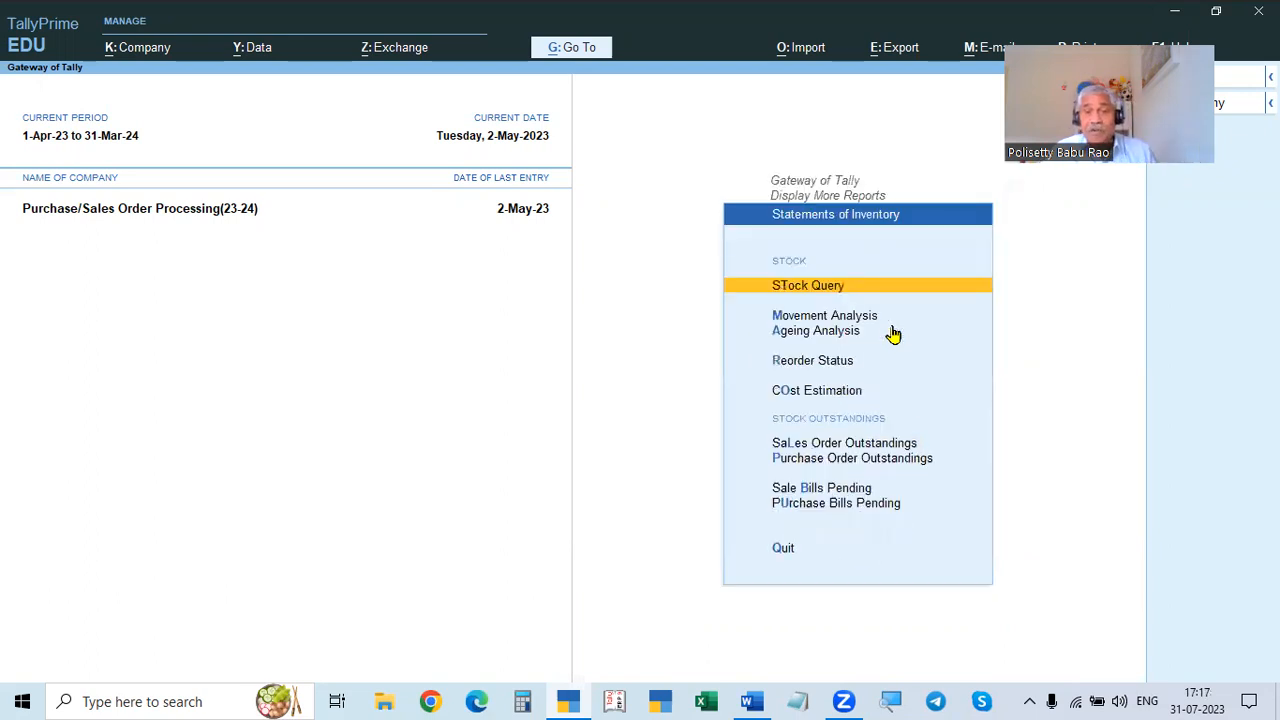
{"action": "left_click", "coordinate": [838, 445]}
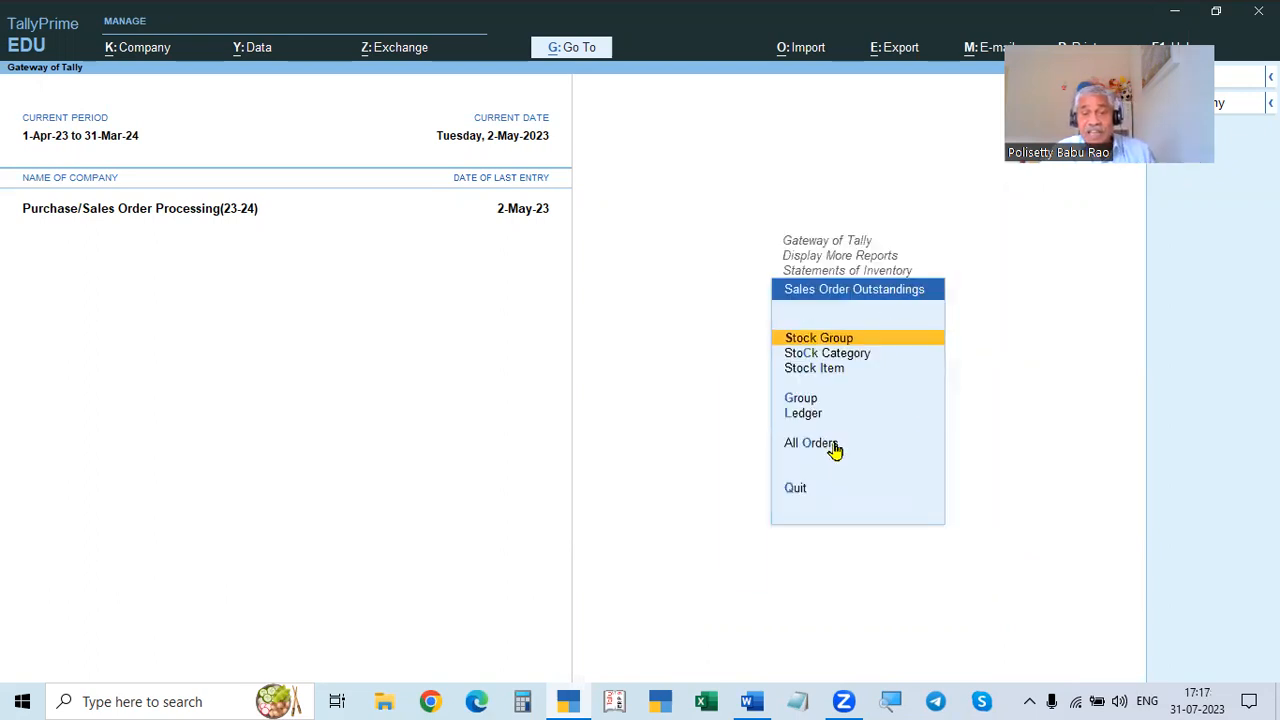
{"action": "key", "text": "Down"}
{"action": "key", "text": "Down"}
{"action": "key", "text": "Down"}
{"action": "key", "text": "Down"}
{"action": "key", "text": "Down"}
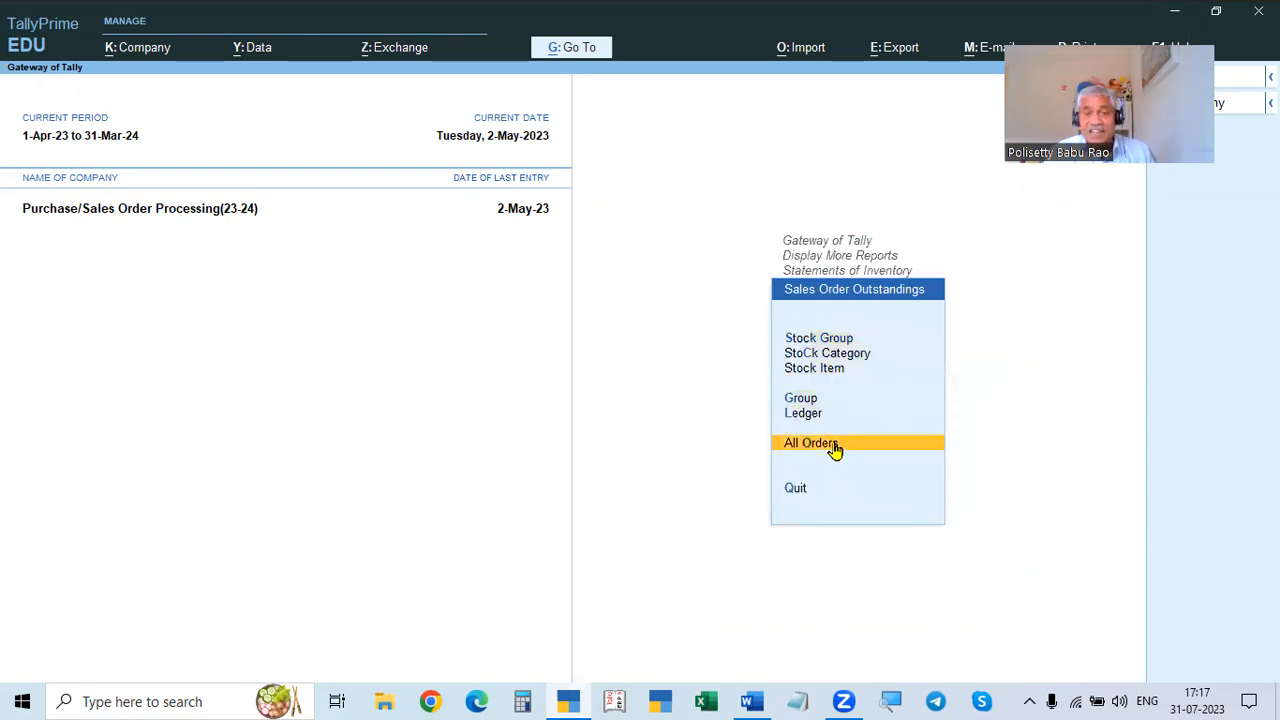
{"action": "key", "text": "Return"}
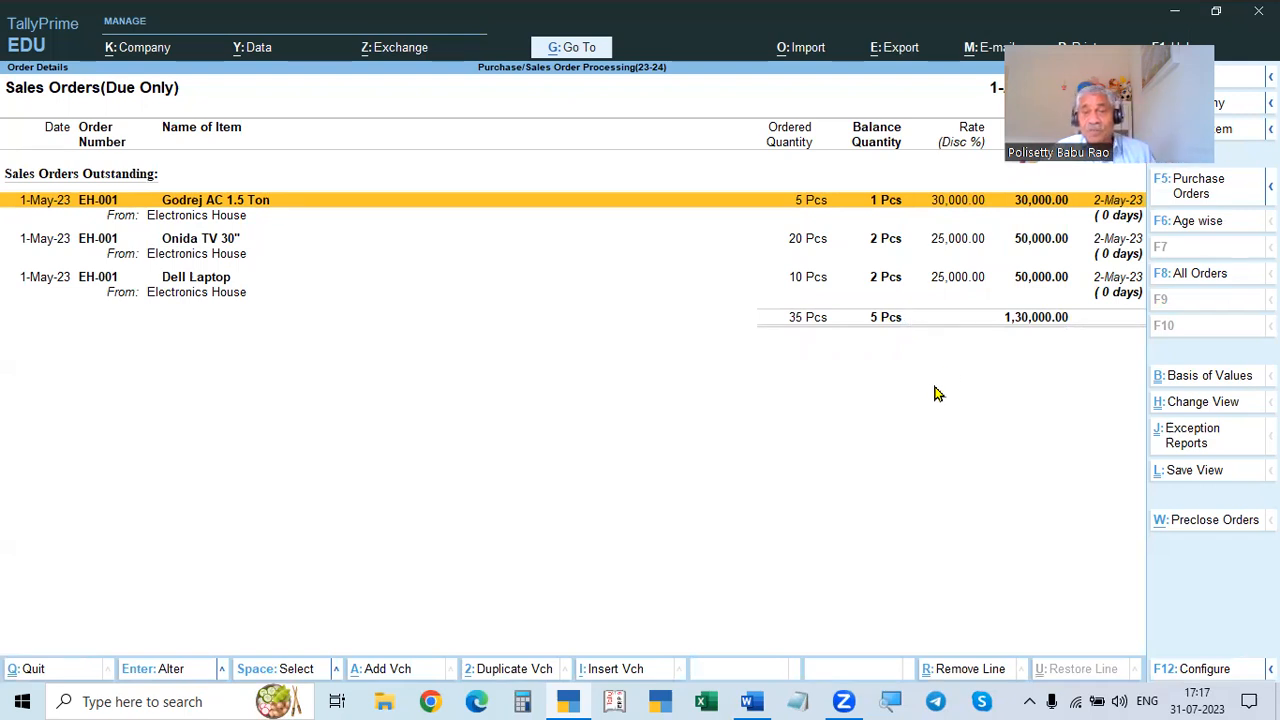
{"action": "key", "text": "Escape"}
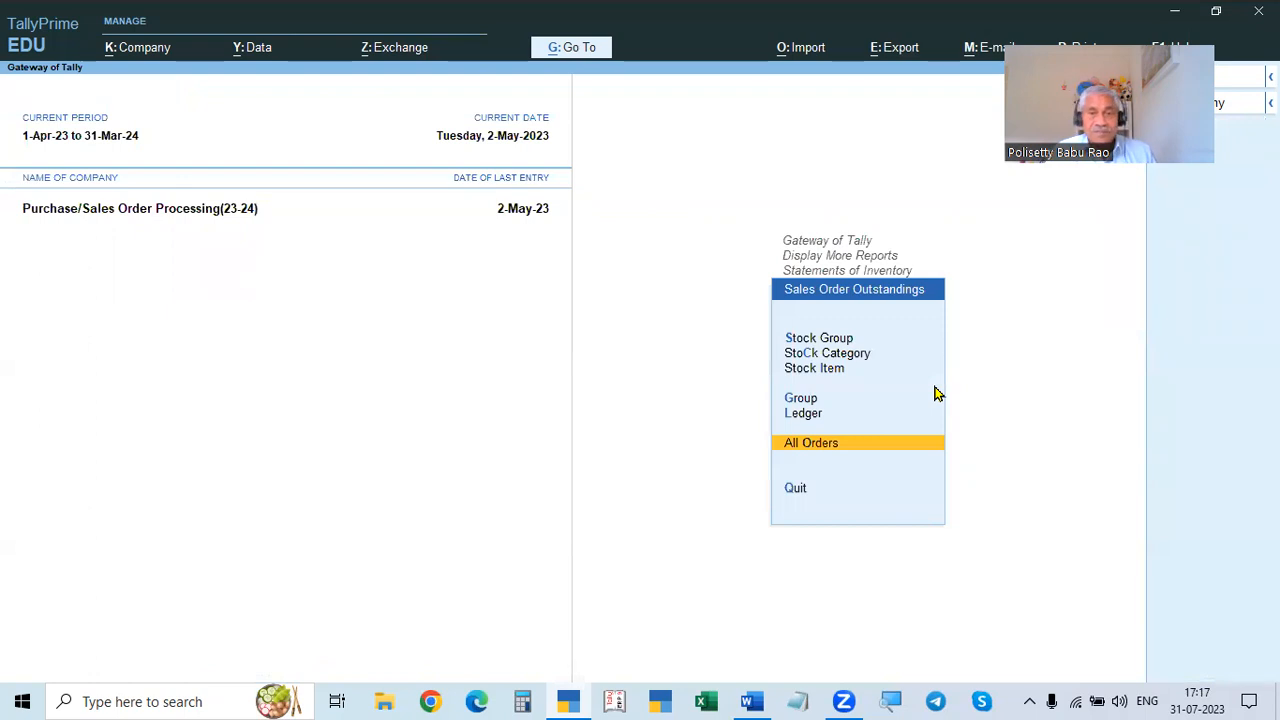
Step: Review the outstanding sales orders for all orders once more and return to the Statements of Inventory
{"action": "key", "text": "Return"}
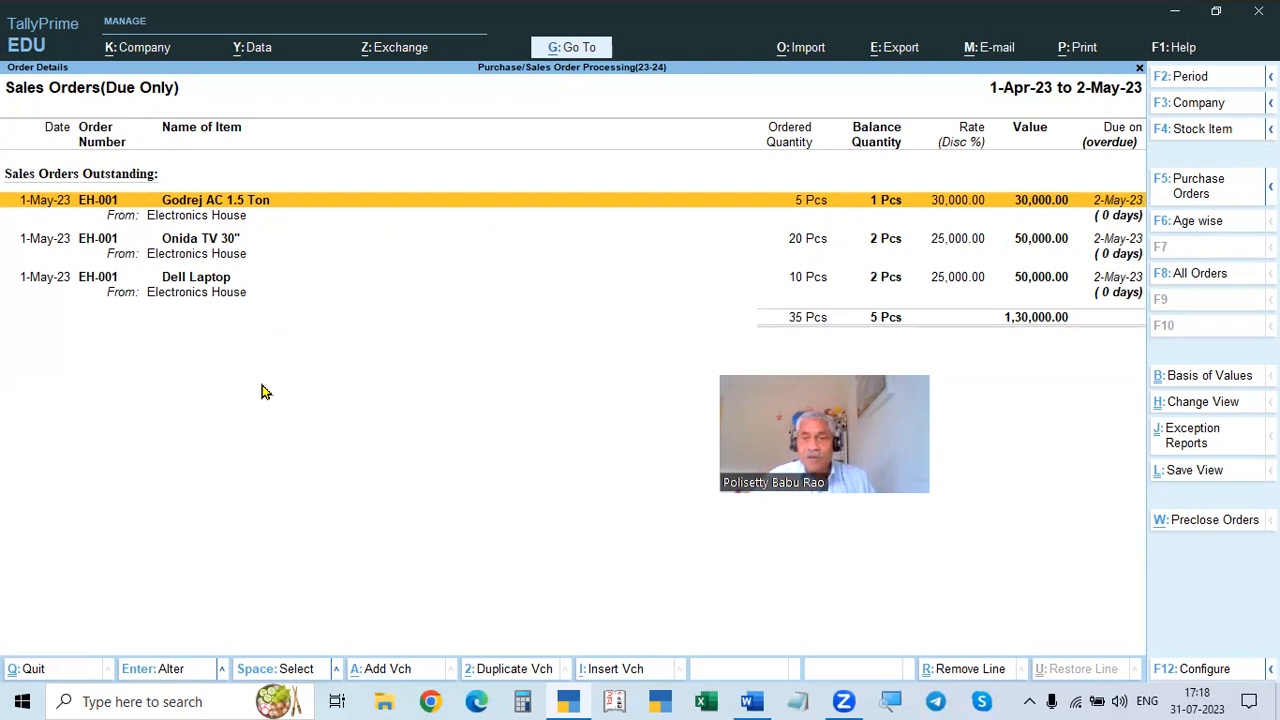
{"action": "key", "text": "Escape"}
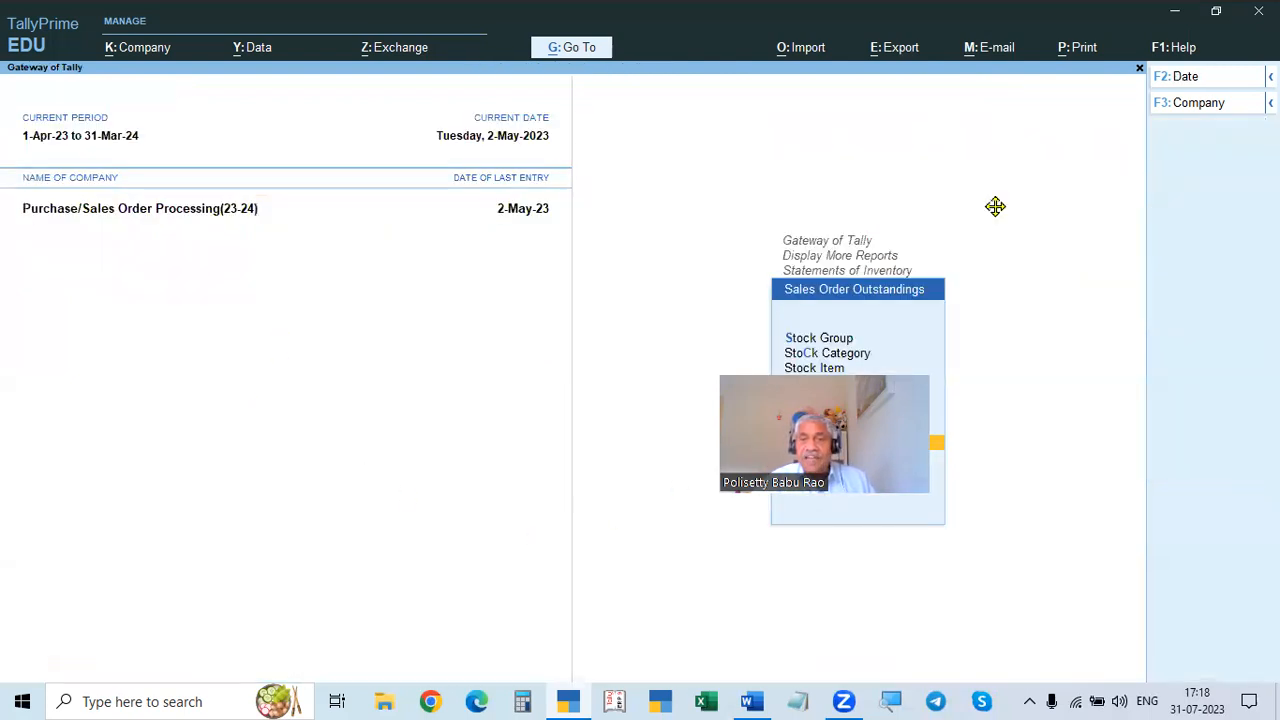
{"action": "key", "text": "Escape"}
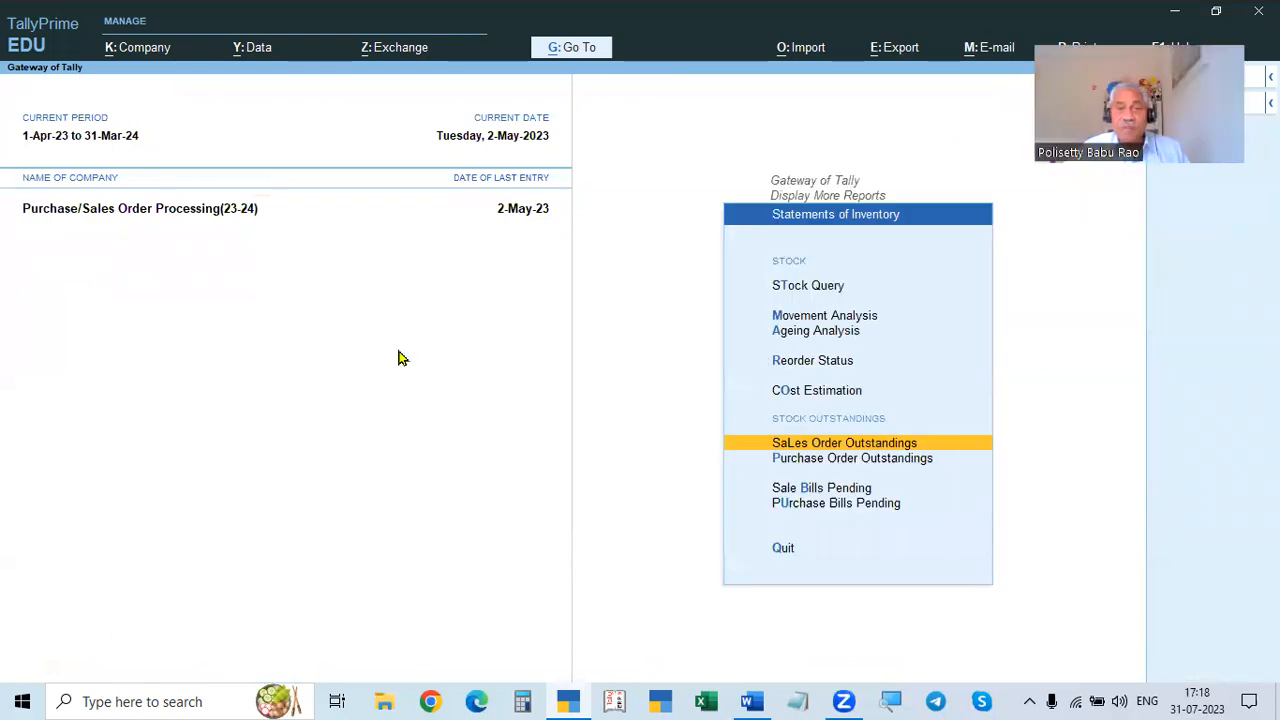
Step: Open the Sales Order Outstandings report for all orders from the Statements of Inventory
{"action": "key", "text": "Return"}
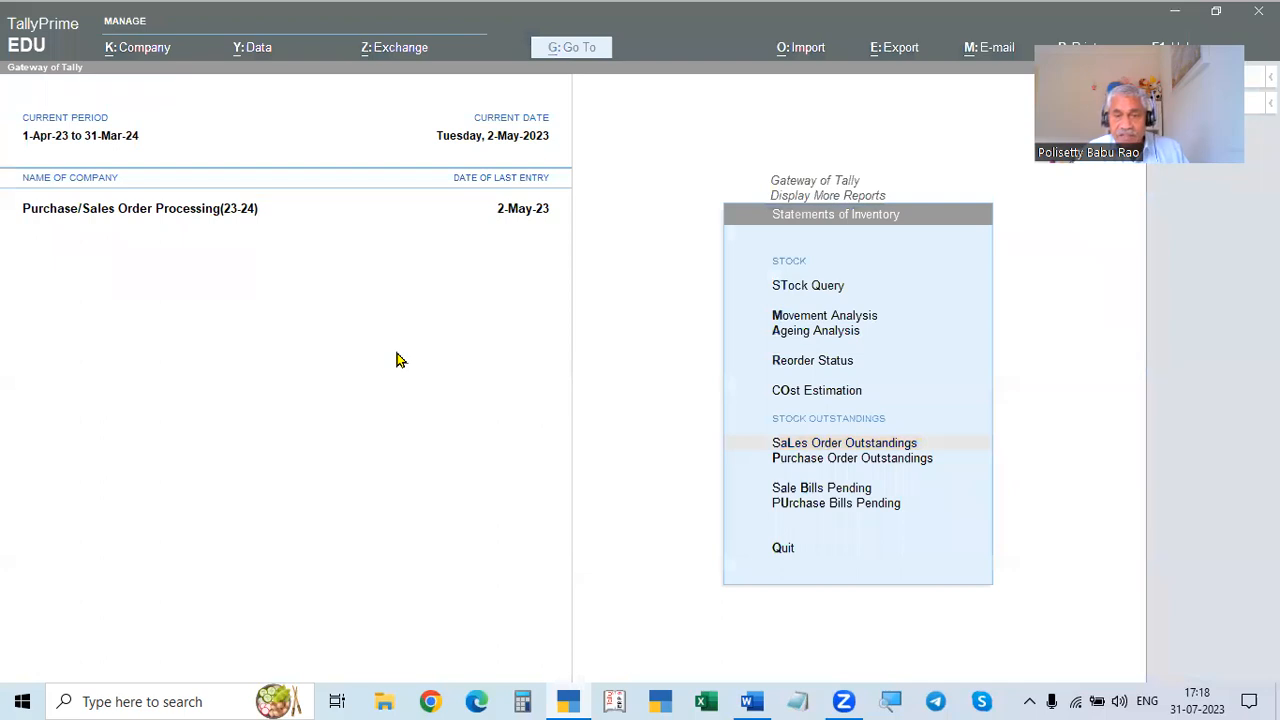
{"action": "left_click", "coordinate": [402, 366]}
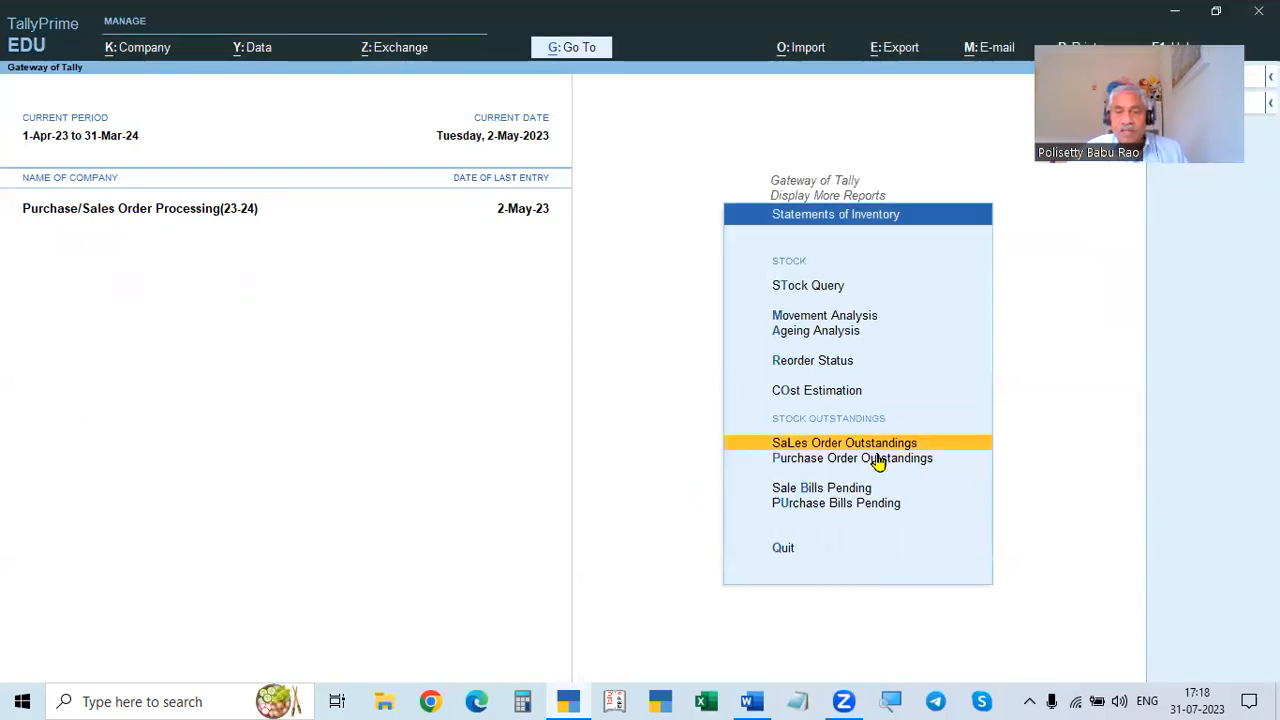
{"action": "key", "text": "Return"}
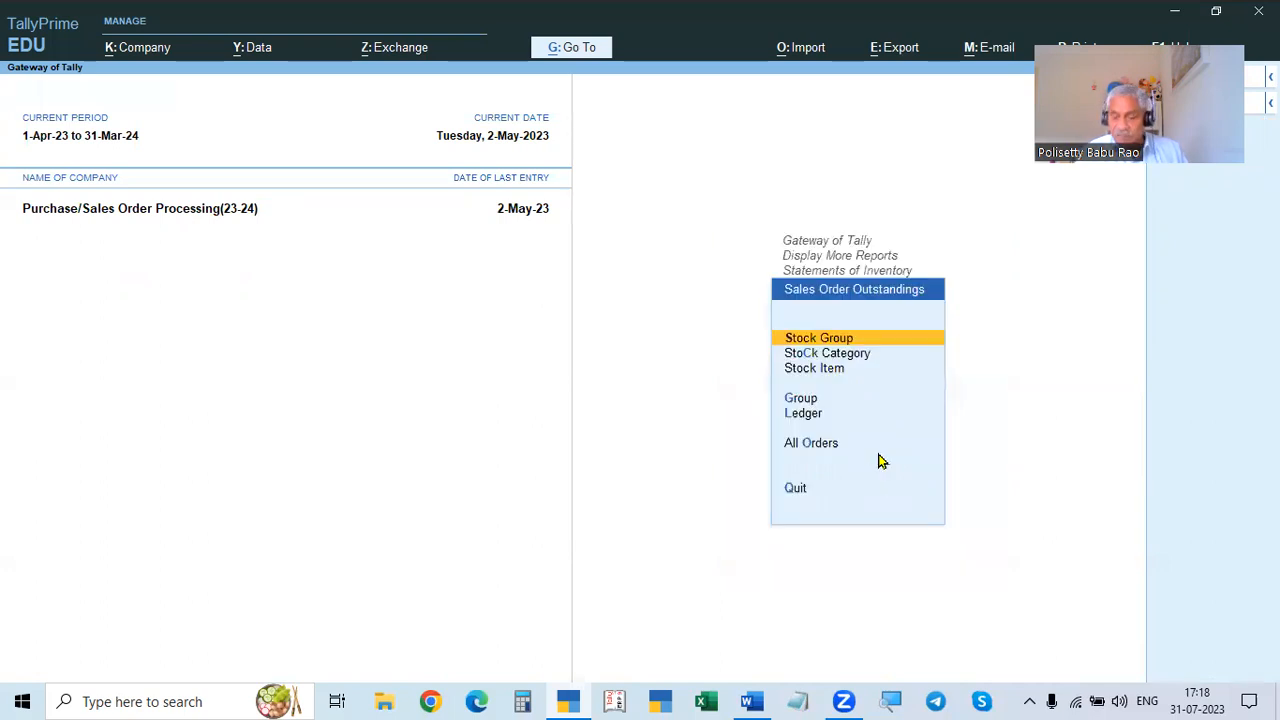
{"action": "key", "text": "Down"}
{"action": "key", "text": "Down"}
{"action": "key", "text": "Down"}
{"action": "key", "text": "Down"}
{"action": "key", "text": "Down"}
{"action": "key", "text": "Return"}
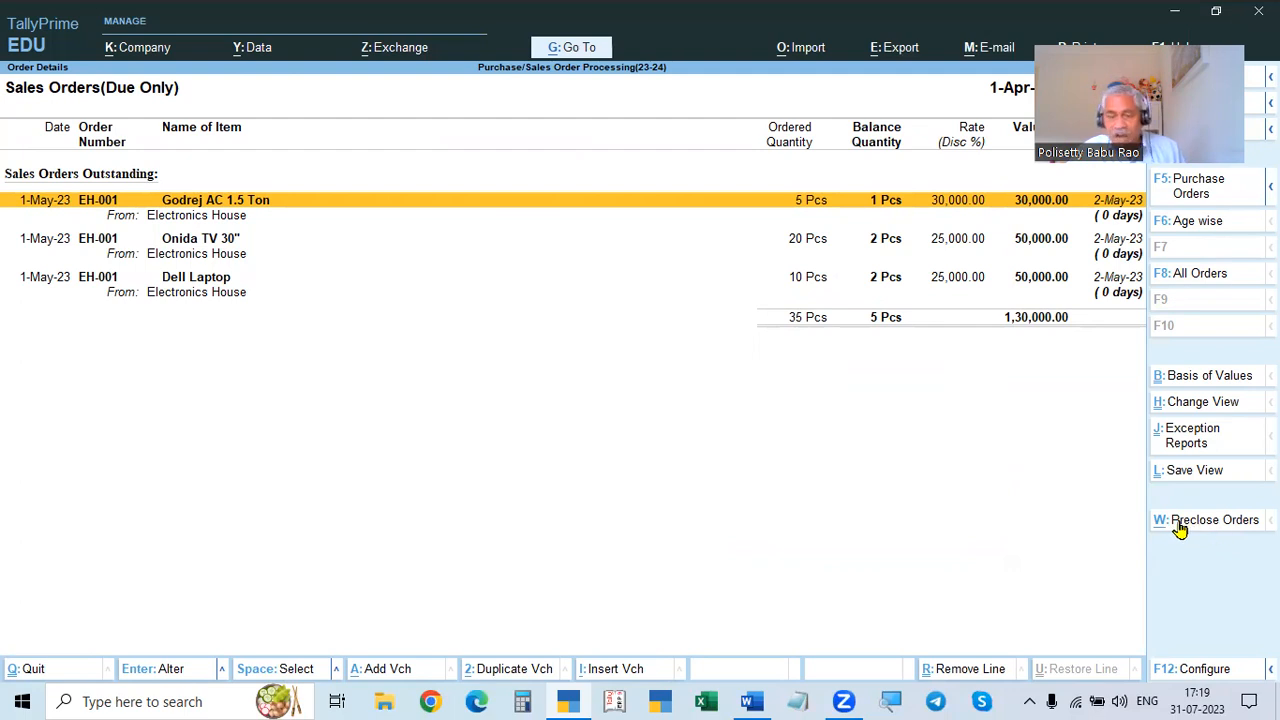
Step: Start pre-closing the outstanding sales orders and set the pre-close quantity for Dell Laptop on order EH-001 to 2 Pcs
{"action": "key", "text": "ctrl"}
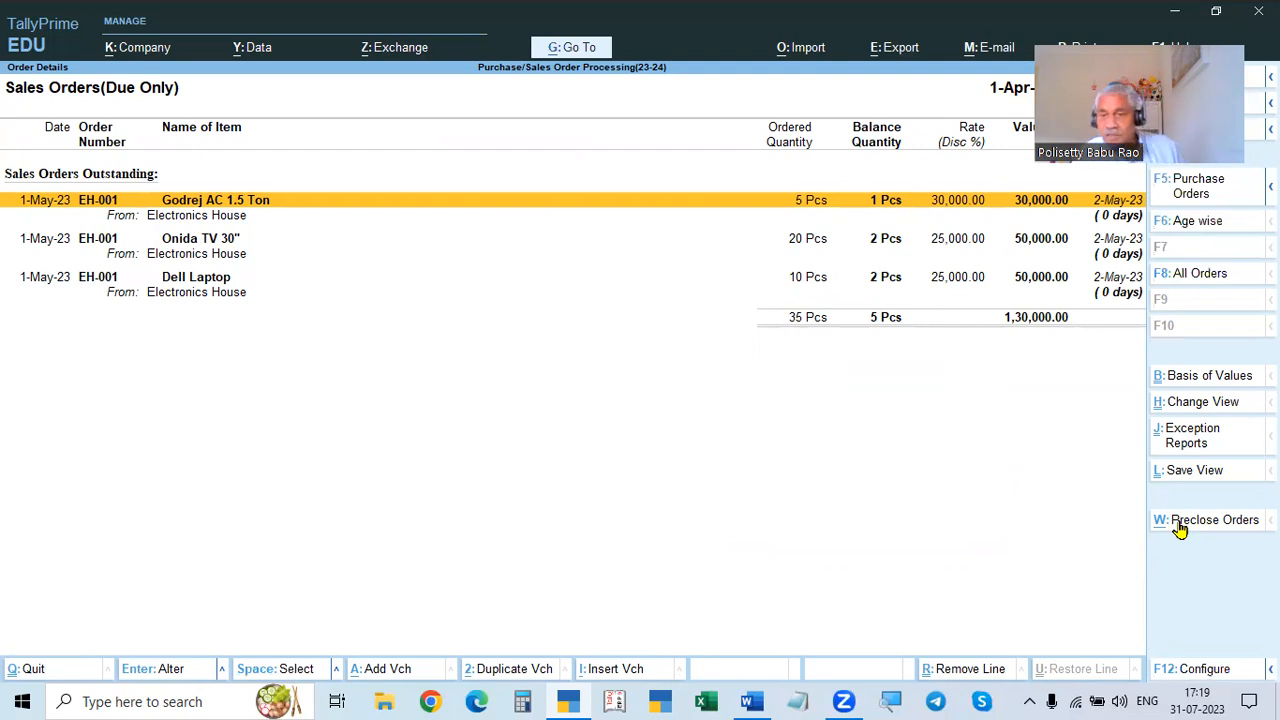
{"action": "key", "text": "alt"}
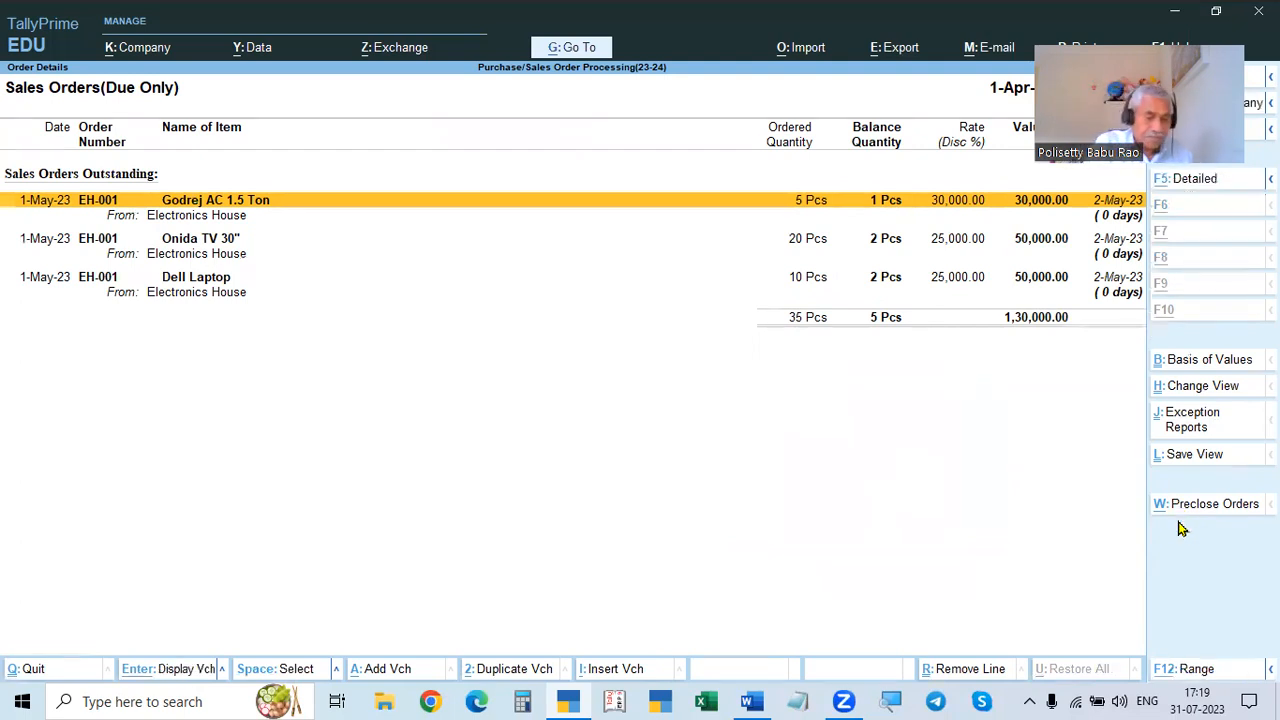
{"action": "key", "text": "alt+w"}
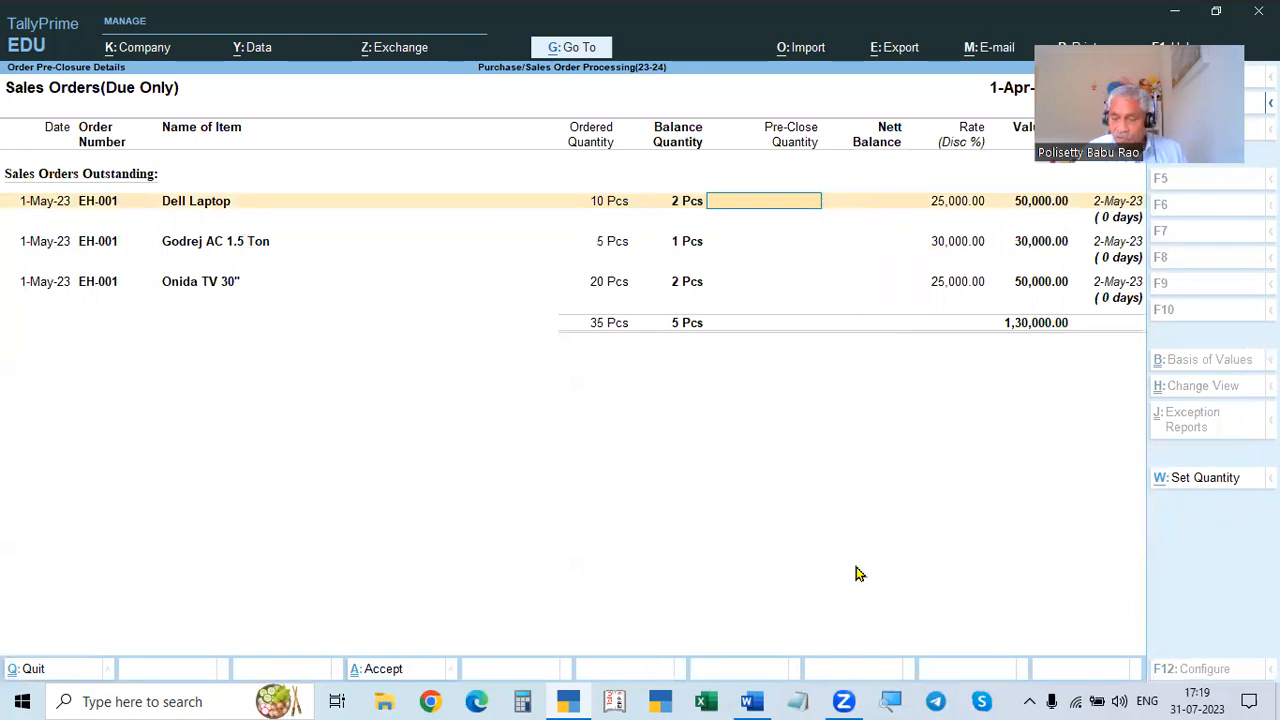
{"action": "type", "text": "2"}
{"action": "key", "text": "Return"}
{"action": "key", "text": "Return"}
{"action": "key", "text": "Return"}
{"action": "key", "text": "Return"}
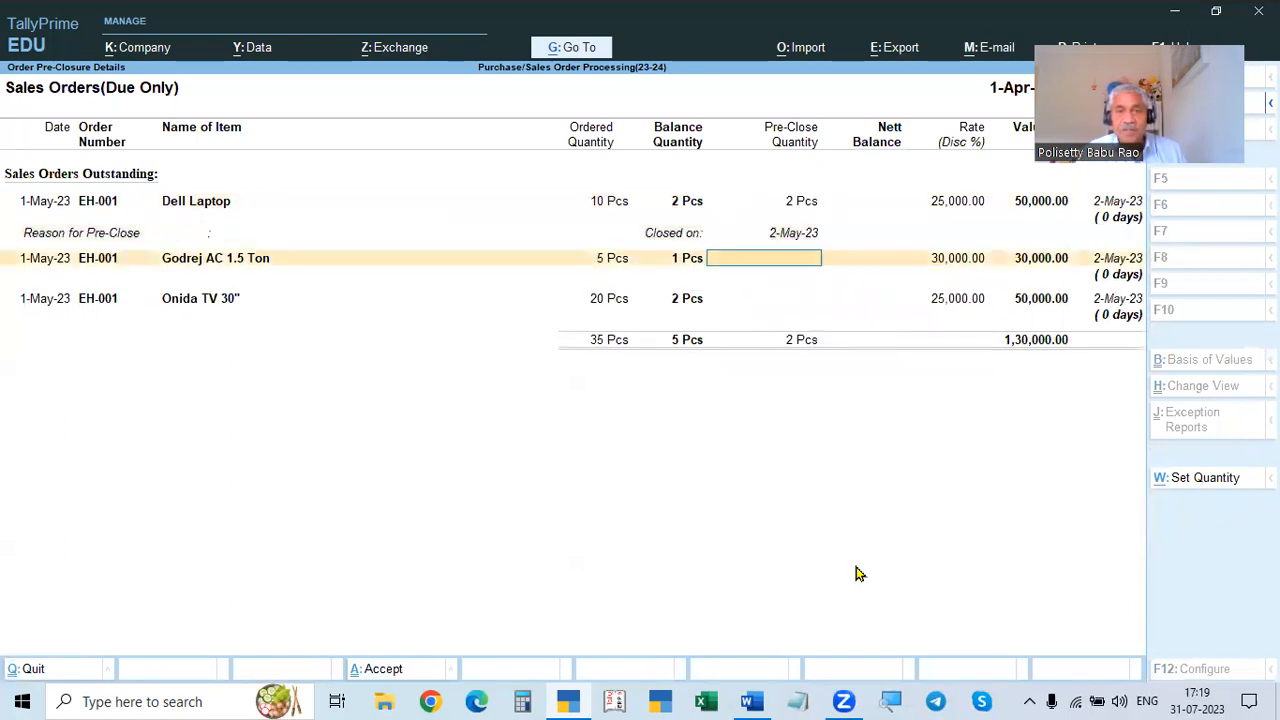
{"action": "key", "text": "Up"}
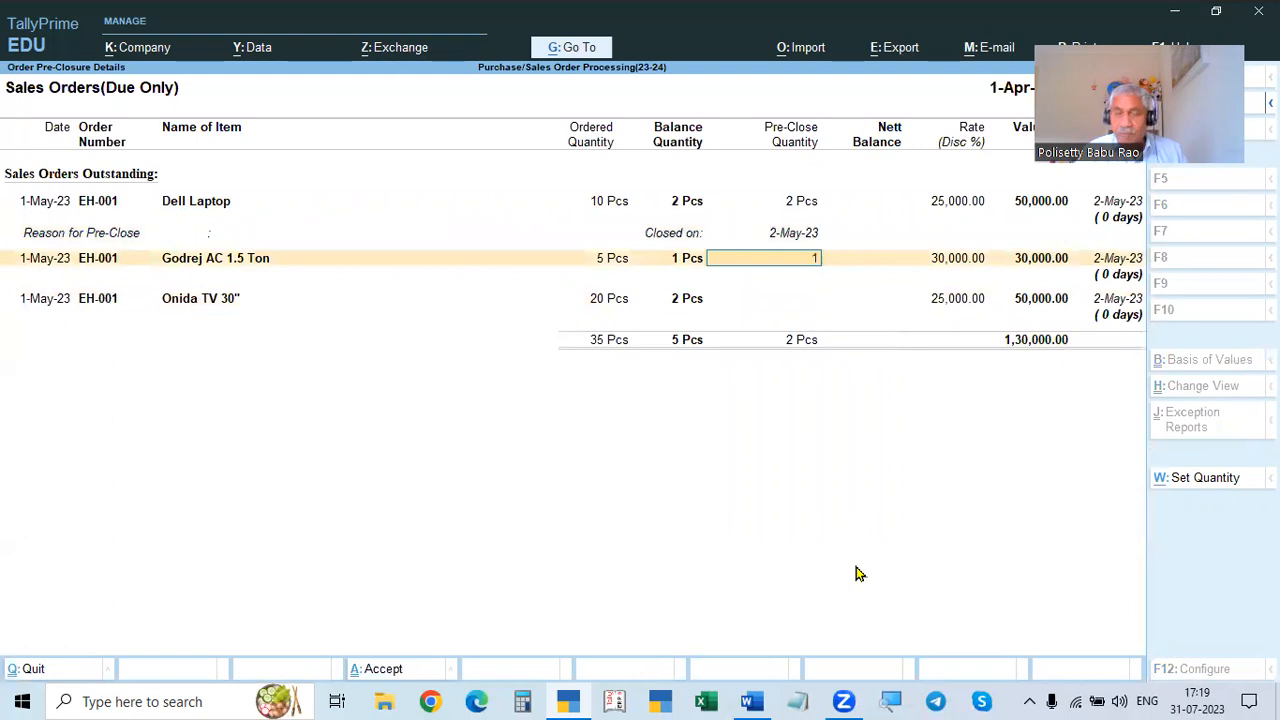
Step: Set pre-close quantities of 1 Pcs for Godrej AC 1.5 Ton and 1 Pcs for Onida TV 30", and accept the pre-closure
{"action": "type", "text": "1"}
{"action": "key", "text": "Return"}
{"action": "key", "text": "Return"}
{"action": "key", "text": "Return"}
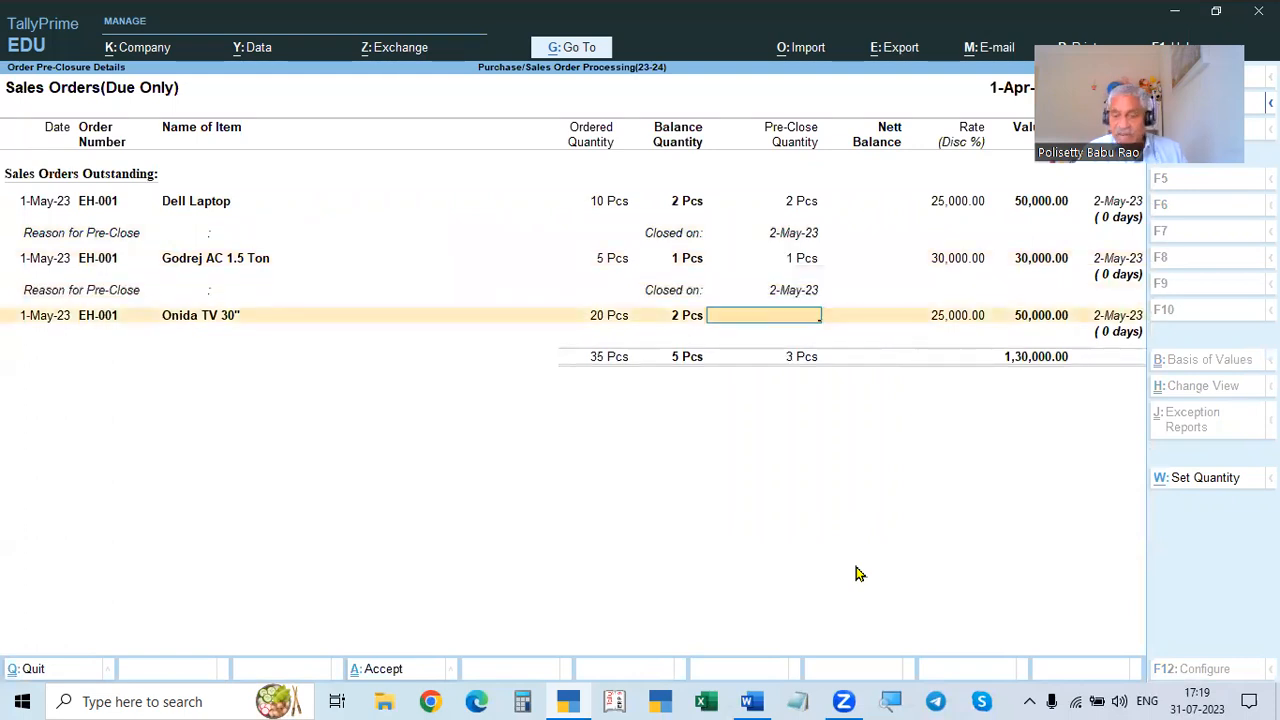
{"action": "type", "text": "1"}
{"action": "key", "text": "Return"}
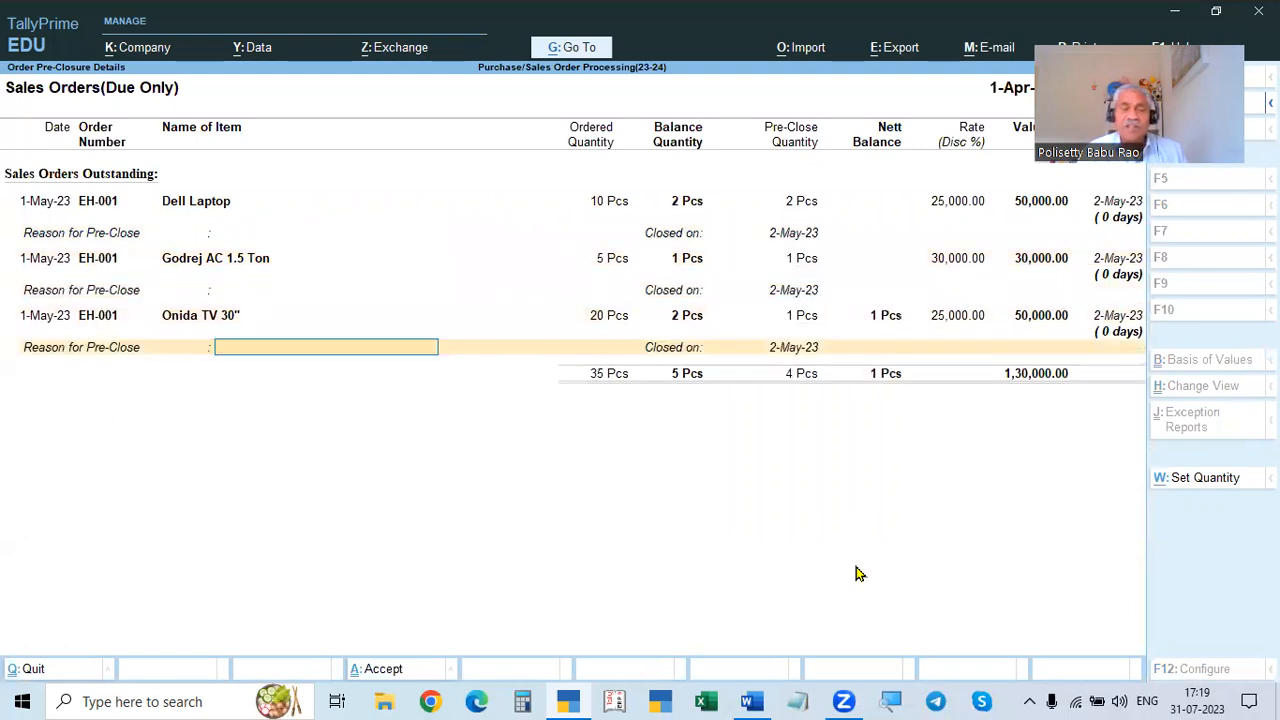
{"action": "key", "text": "Return"}
{"action": "key", "text": "Return"}
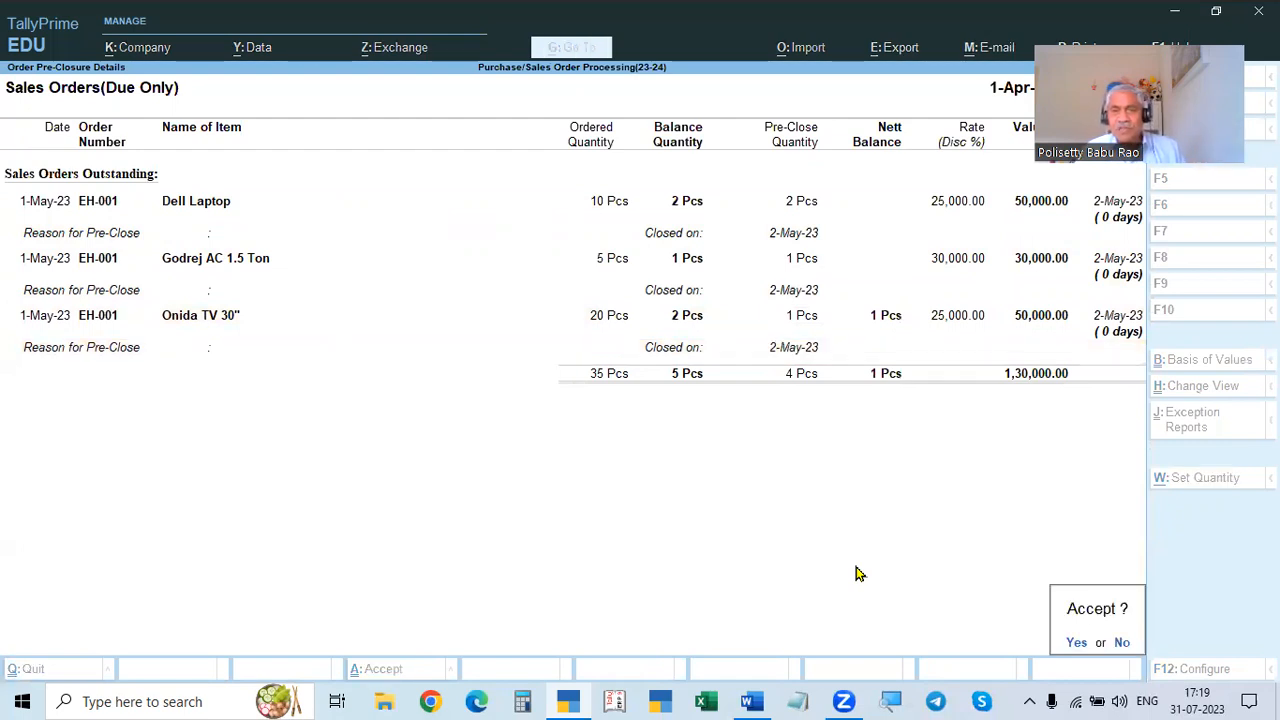
{"action": "key", "text": "Return"}
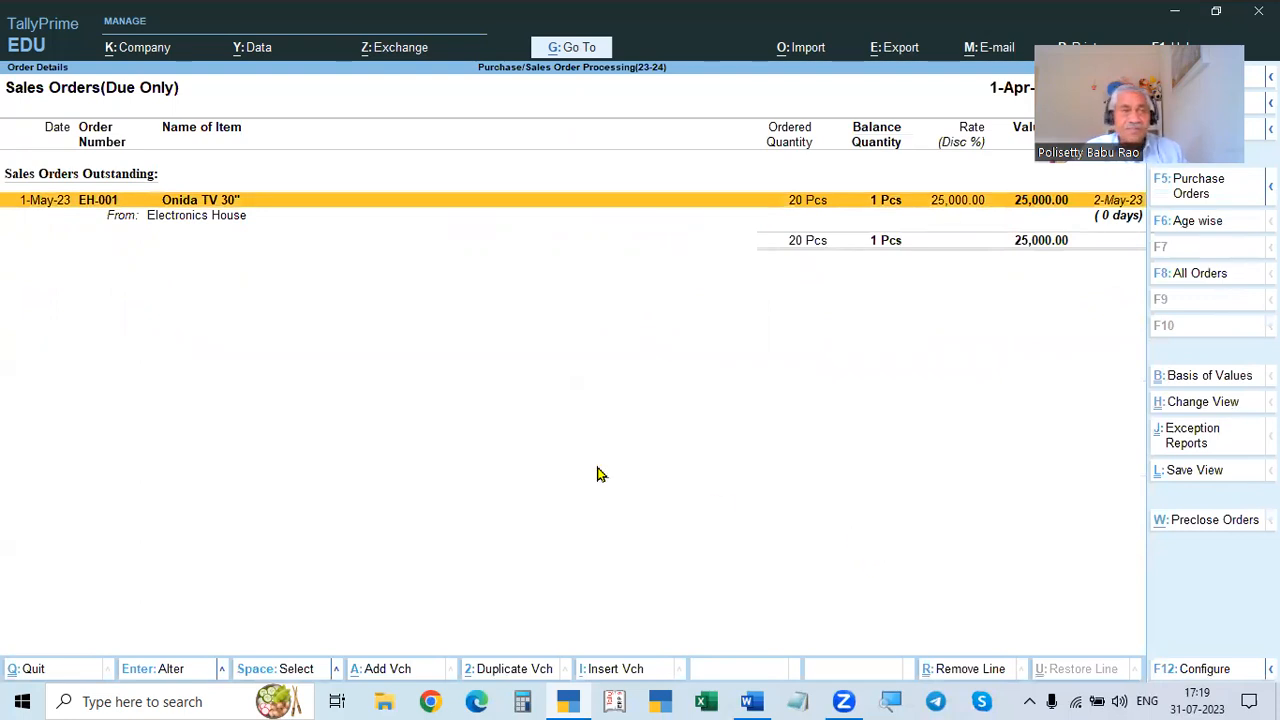
Step: Pre-close the remaining Onida TV 30" balance with a quantity of 1 Pcs, and return to the Gateway of Tally
{"action": "left_click", "coordinate": [1203, 531]}
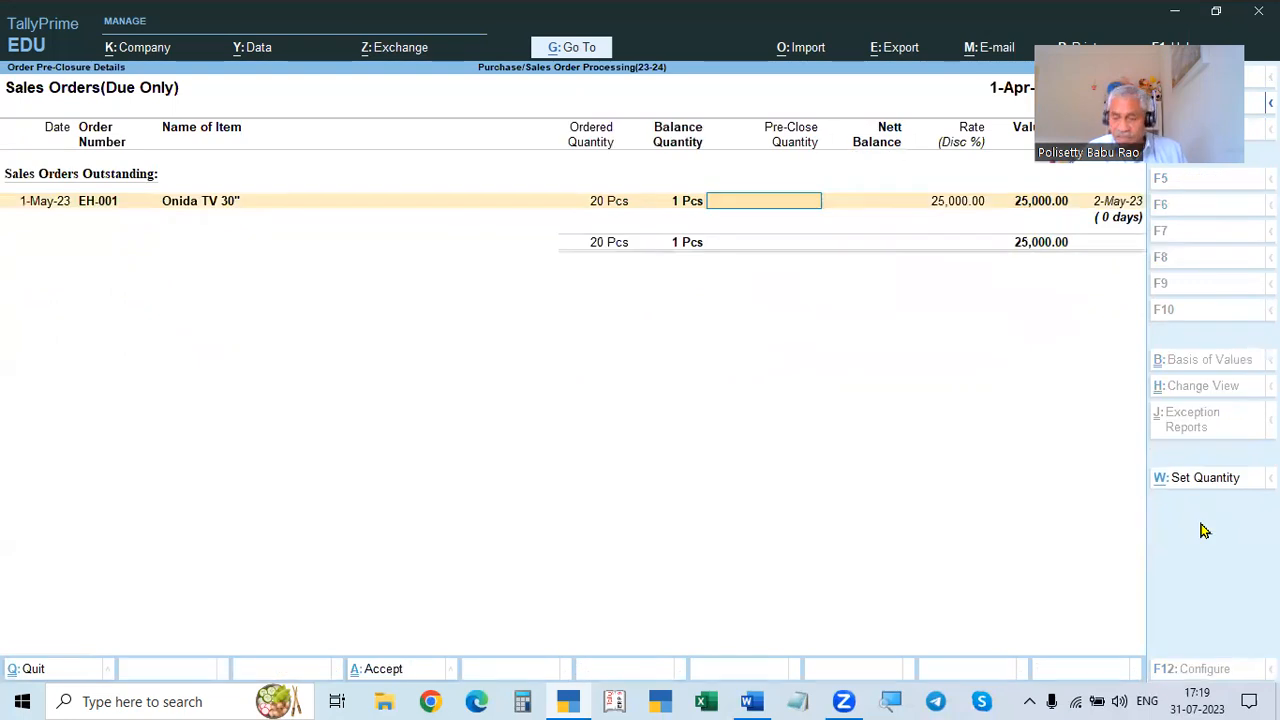
{"action": "type", "text": "1"}
{"action": "key", "text": "Return"}
{"action": "key", "text": "Return"}
{"action": "key", "text": "Return"}
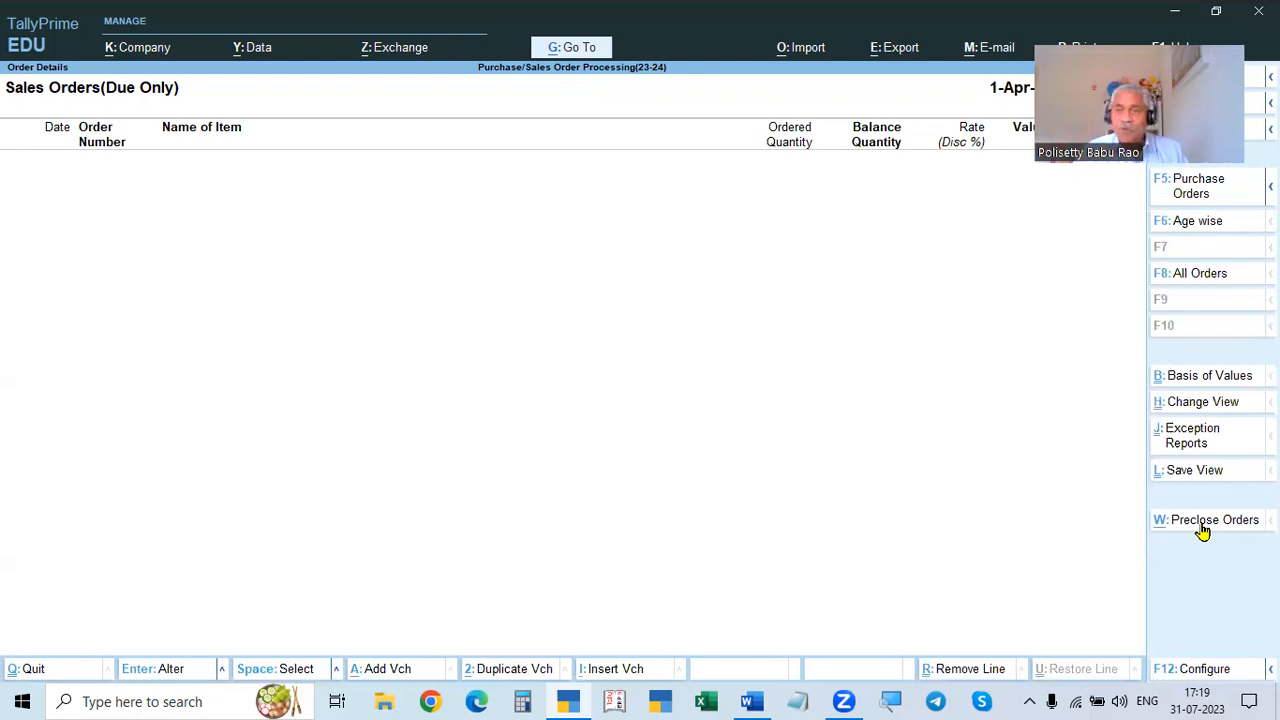
{"action": "key", "text": "Escape"}
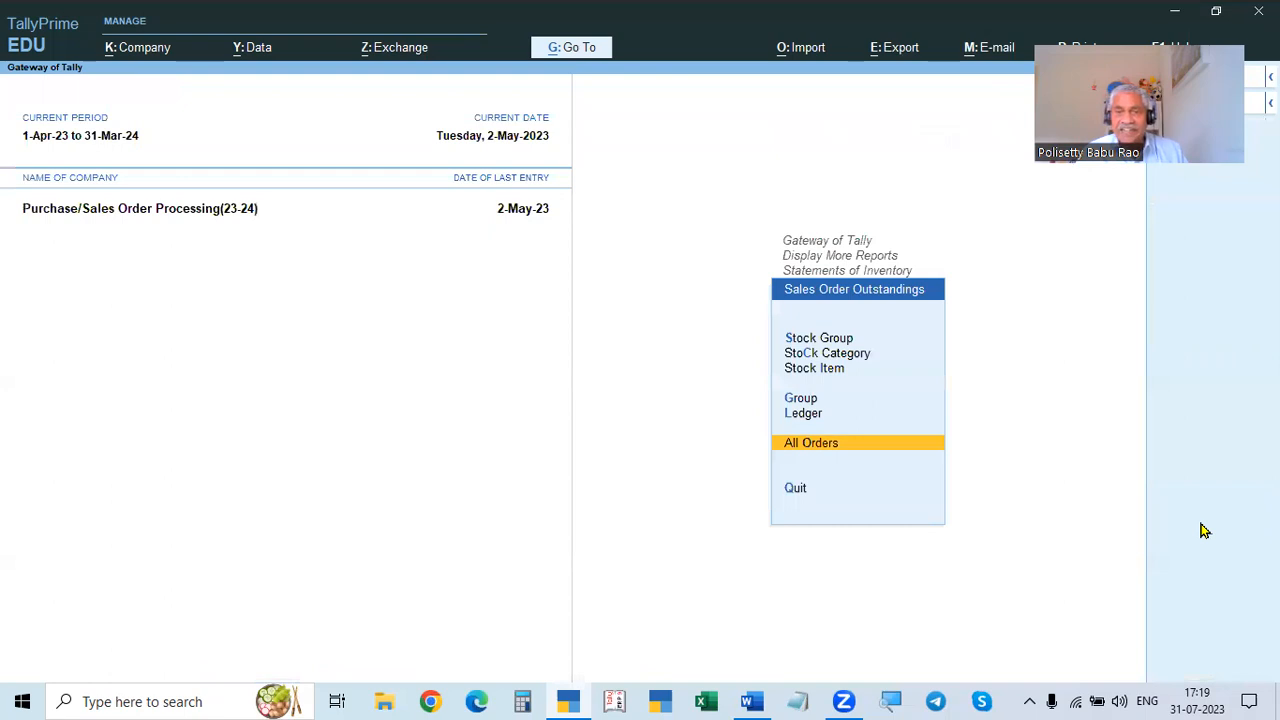
{"action": "key", "text": "Escape"}
{"action": "key", "text": "Escape"}
{"action": "key", "text": "Escape"}
{"action": "key", "text": "Escape"}
{"action": "key", "text": "Escape"}
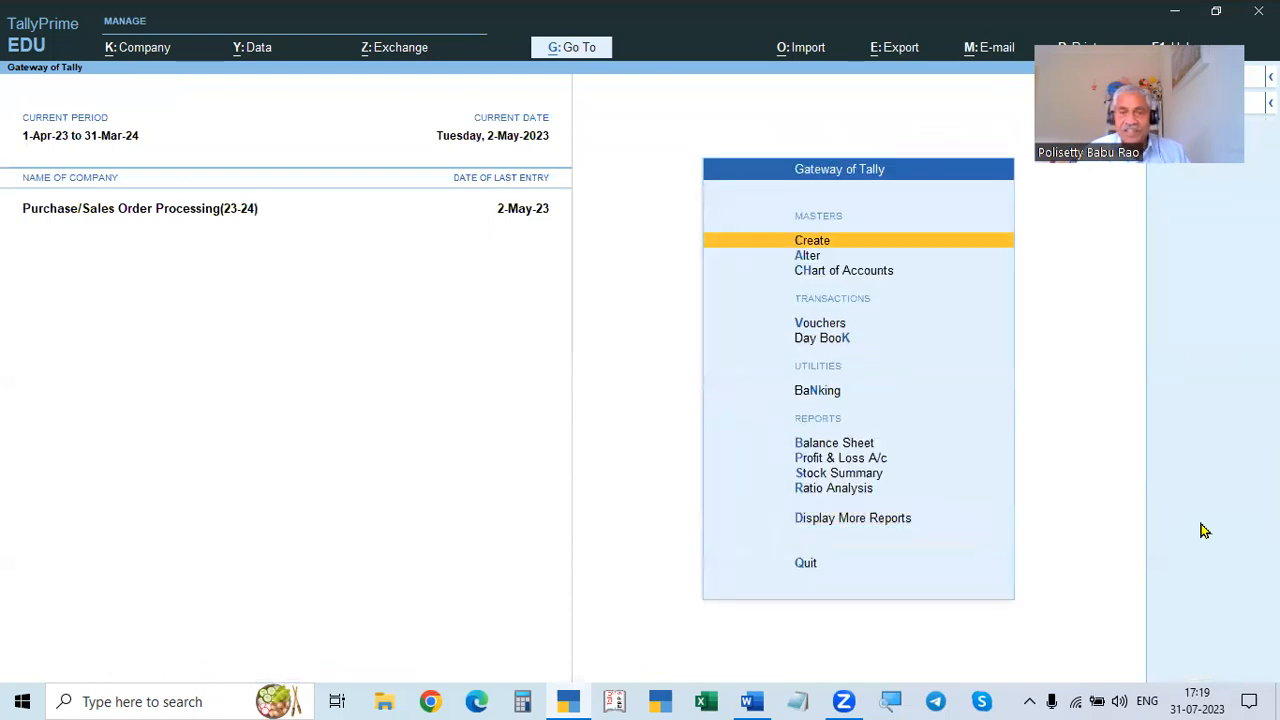
Step: Display the Electronics House ledger for 1-Apr-23 to 2-May-23 and inspect its sales voucher without altering it
{"action": "key", "text": "d"}
{"action": "key", "text": "a"}
{"action": "key", "text": "l"}
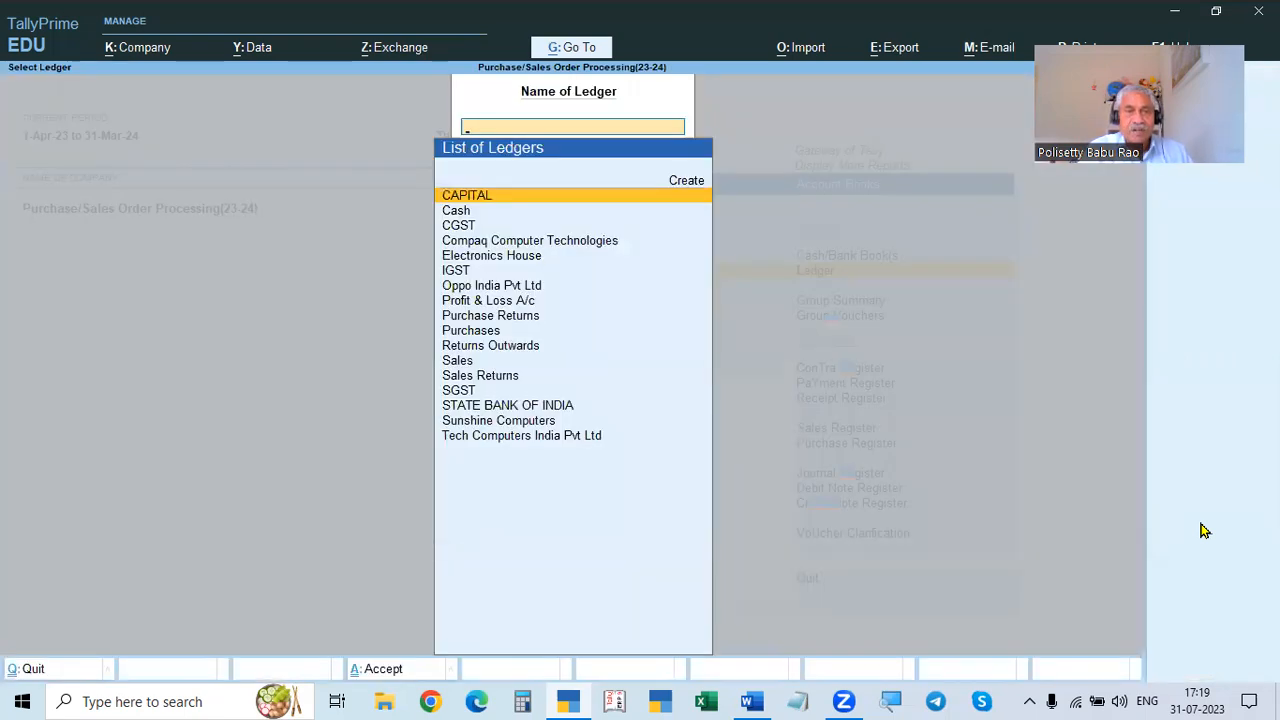
{"action": "key", "text": "Down"}
{"action": "key", "text": "Down"}
{"action": "key", "text": "Down"}
{"action": "key", "text": "Down"}
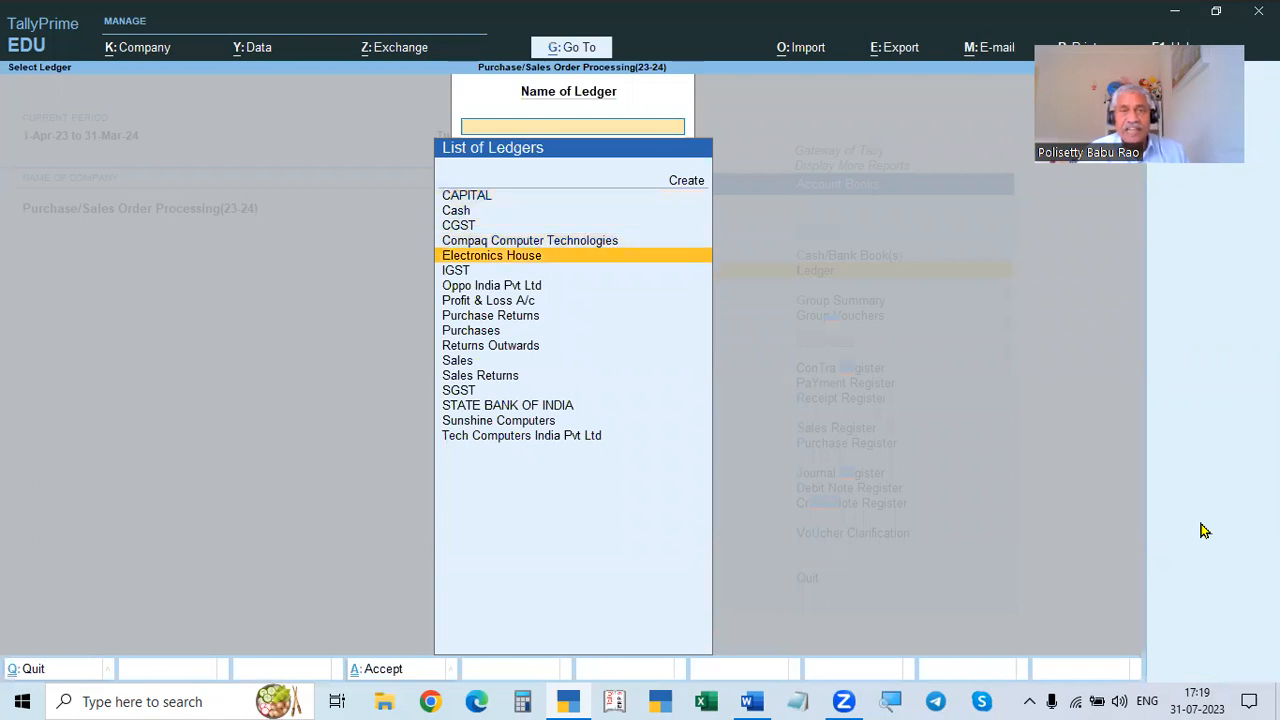
{"action": "key", "text": "Return"}
{"action": "key", "text": "alt+F2"}
{"action": "key", "text": "Return"}
{"action": "key", "text": "Return"}
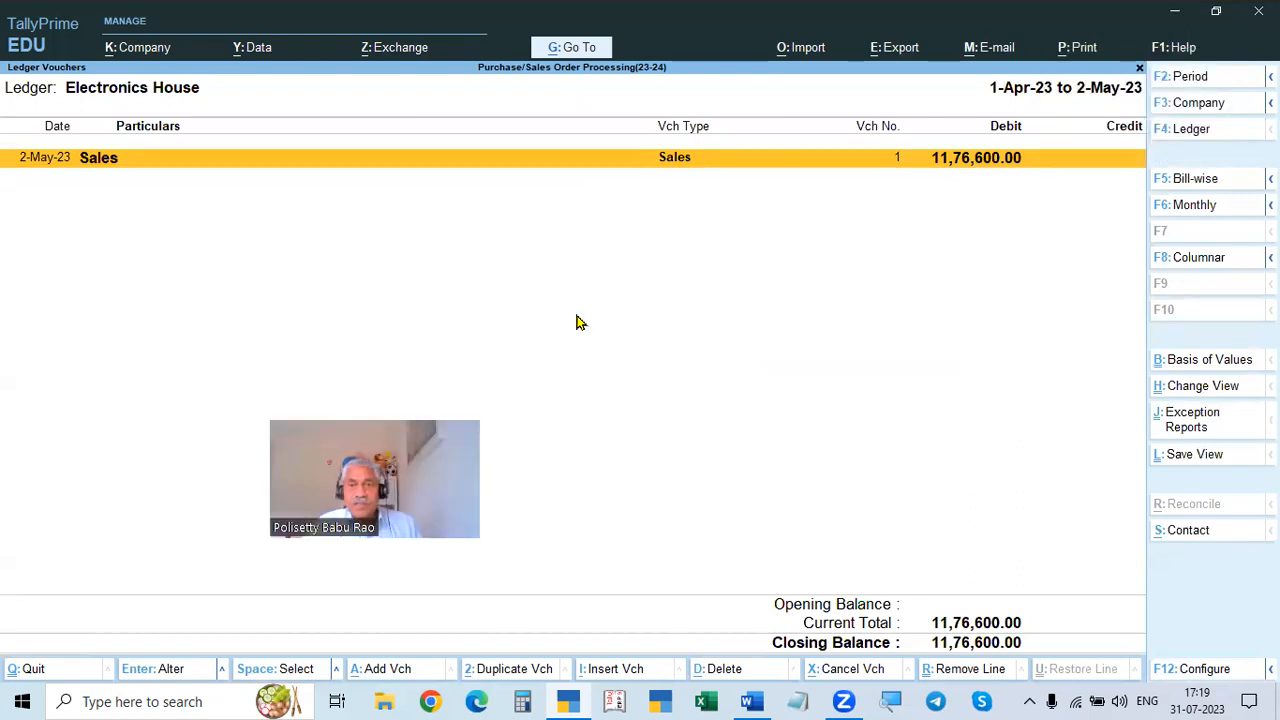
{"action": "double_click", "coordinate": [978, 165]}
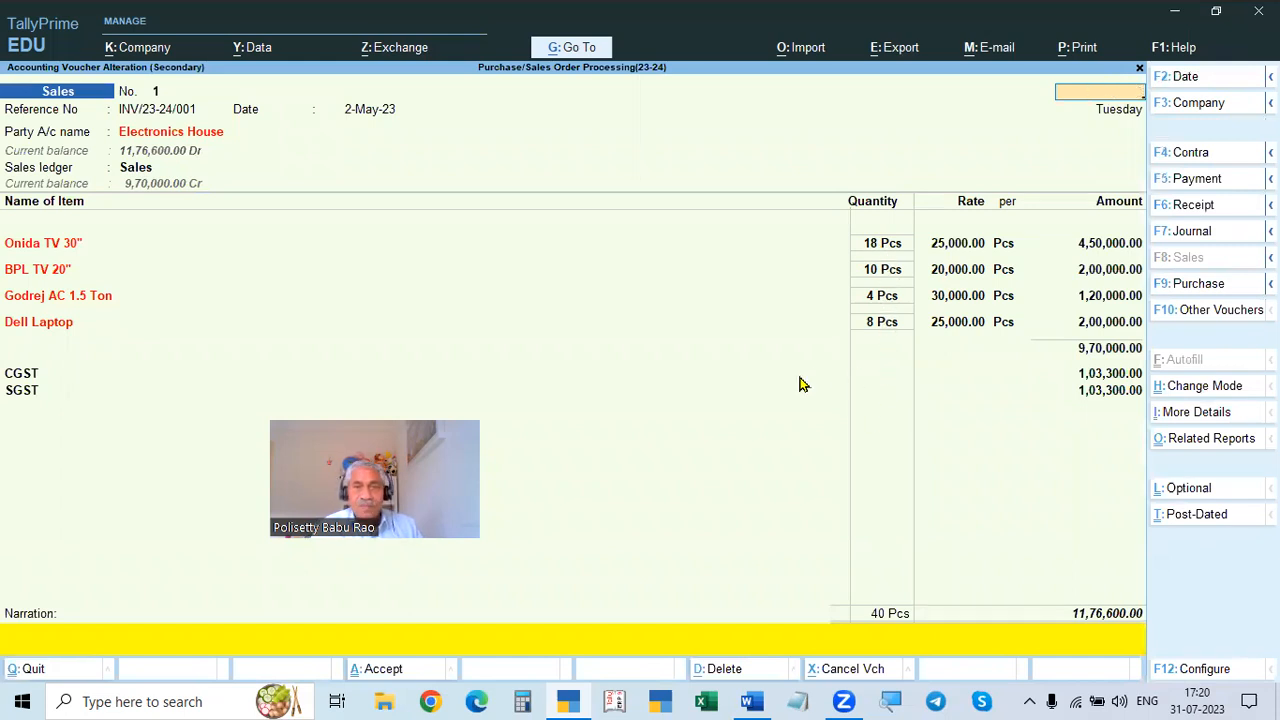
{"action": "key", "text": "Escape"}
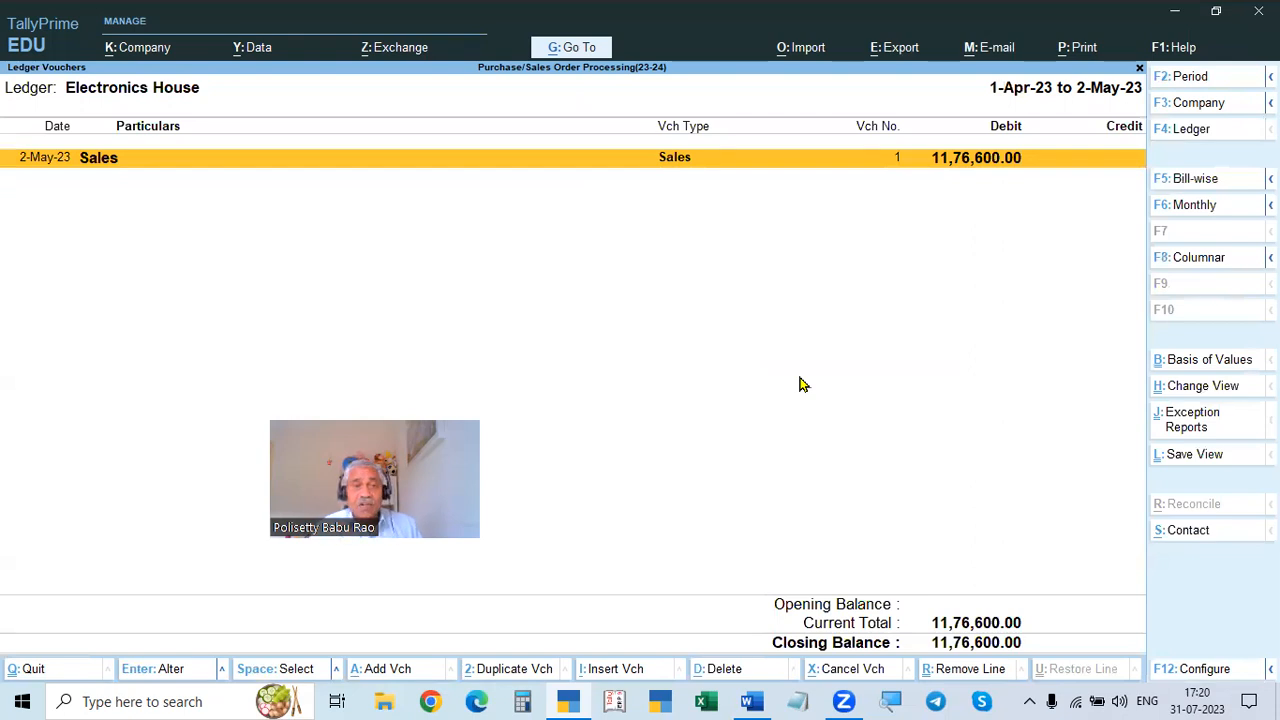
Step: Switch to the Word exercise document, read the 02.05.23 Electronics House sales return and payment details, and return to TallyPrime
{"action": "key", "text": "alt"}
{"action": "key", "text": "alt+Tab"}
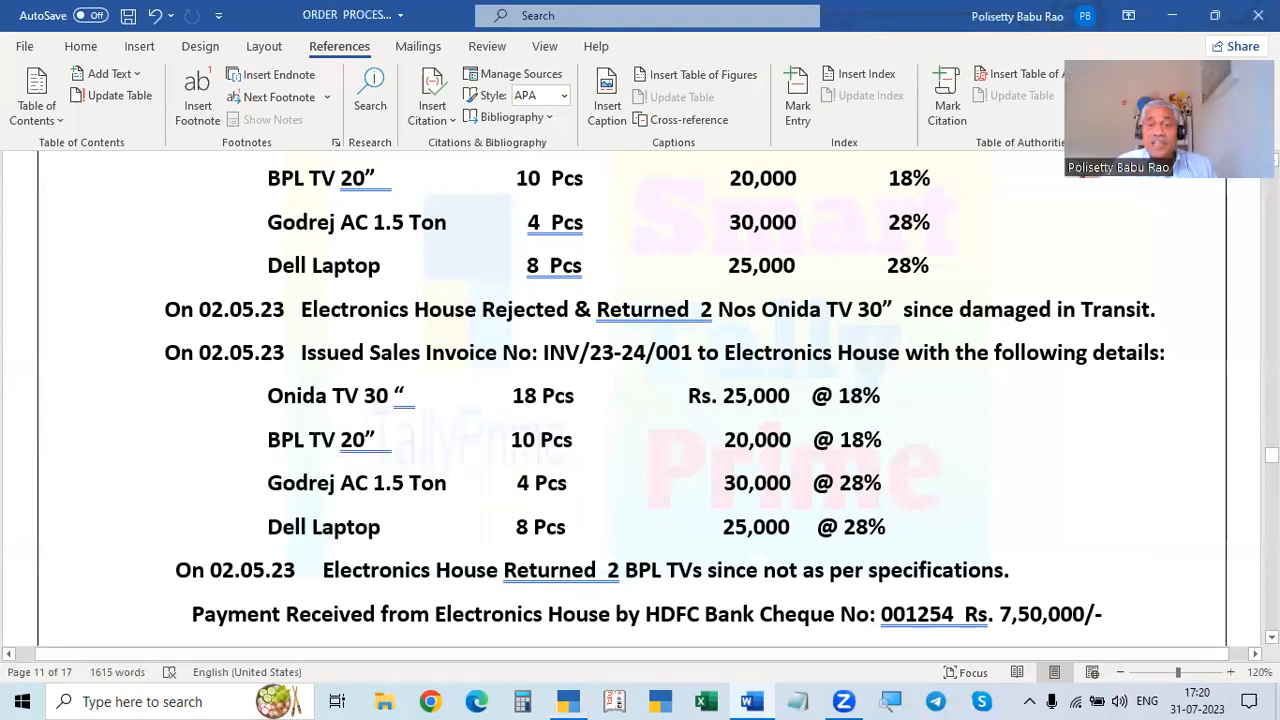
{"action": "scroll", "coordinate": [924, 404], "scroll_direction": "down", "scroll_amount": 2}
{"action": "scroll", "coordinate": [900, 405], "scroll_direction": "up", "scroll_amount": 3}
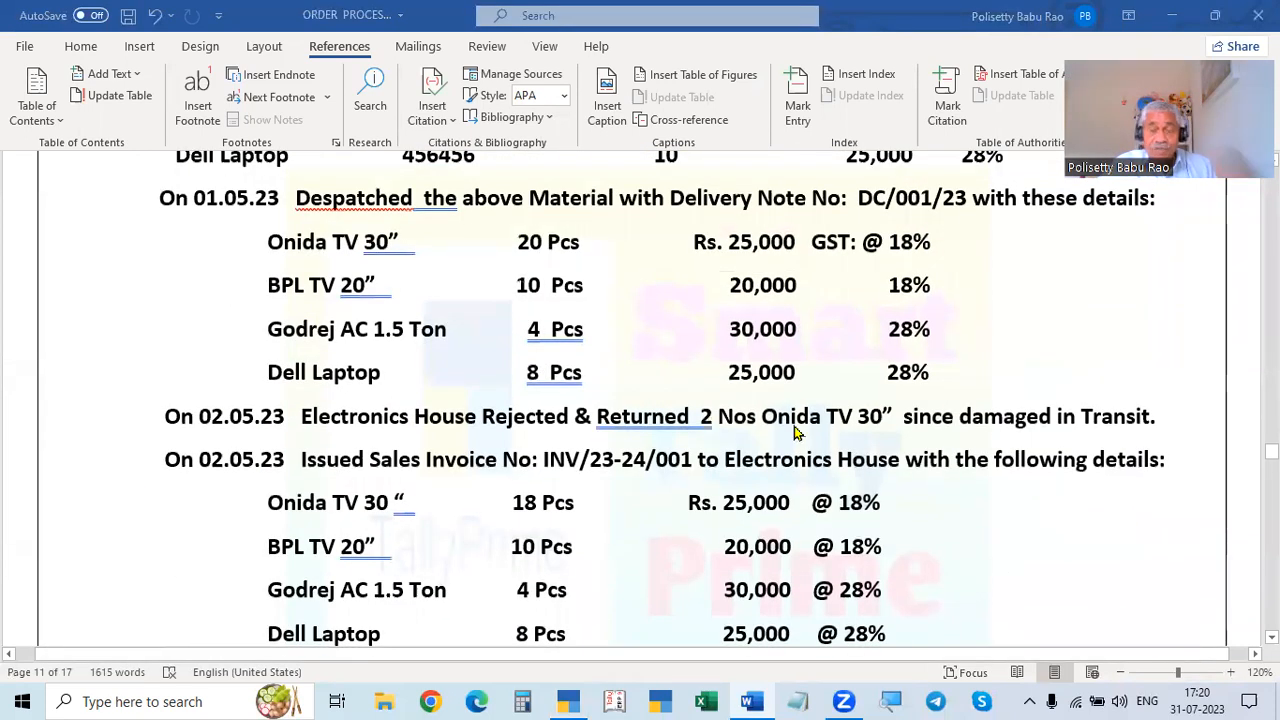
{"action": "scroll", "coordinate": [797, 432], "scroll_direction": "down", "scroll_amount": 4}
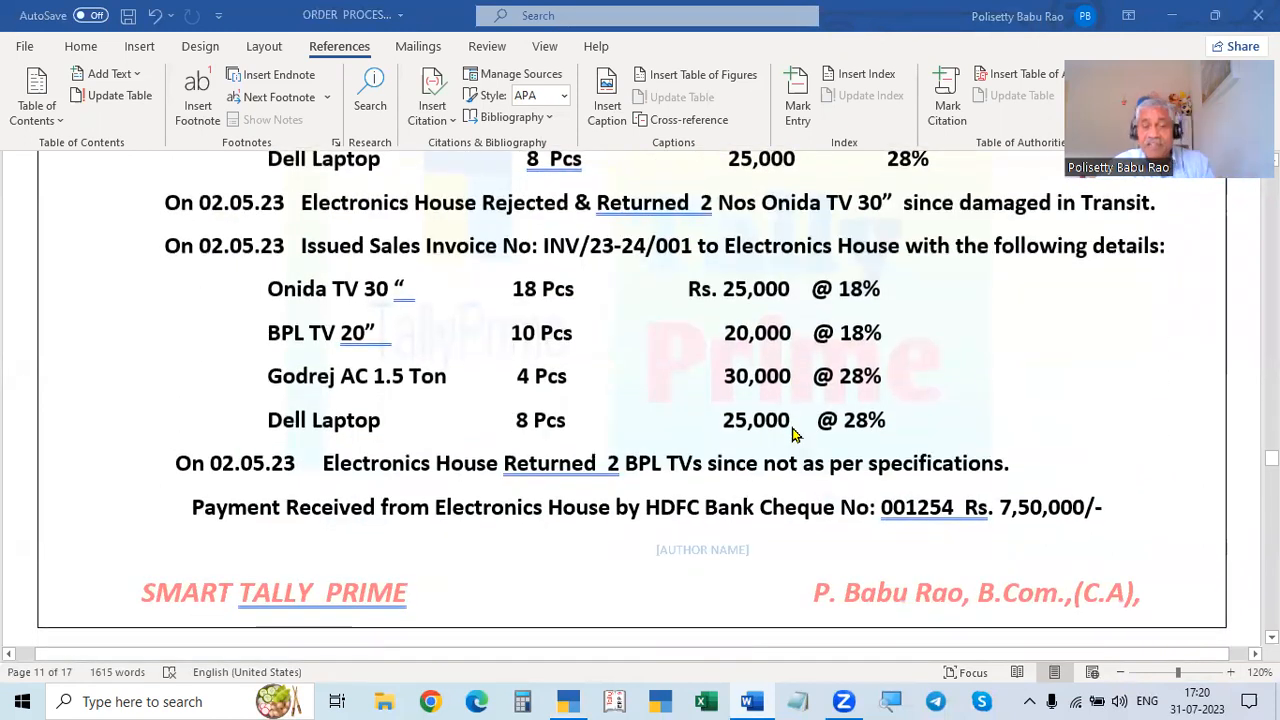
{"action": "key", "text": "alt+Tab"}
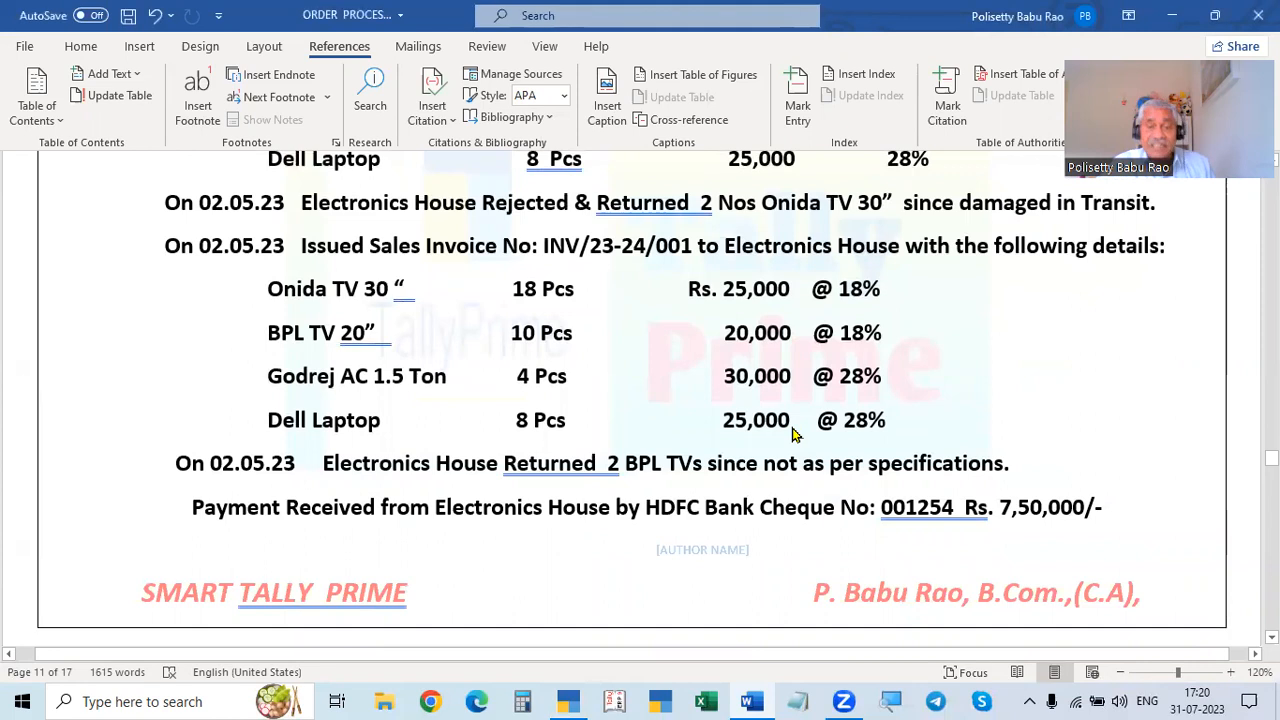
{"action": "key", "text": "alt+Tab"}
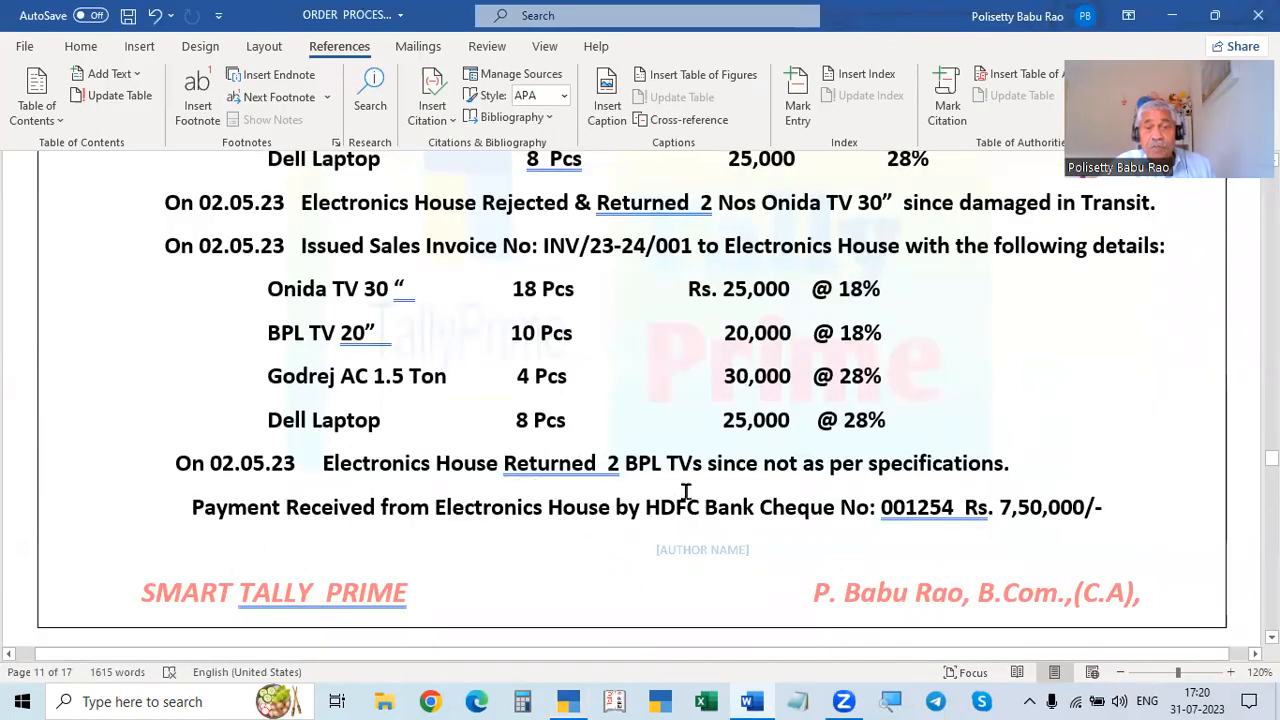
{"action": "key", "text": "alt+Tab"}
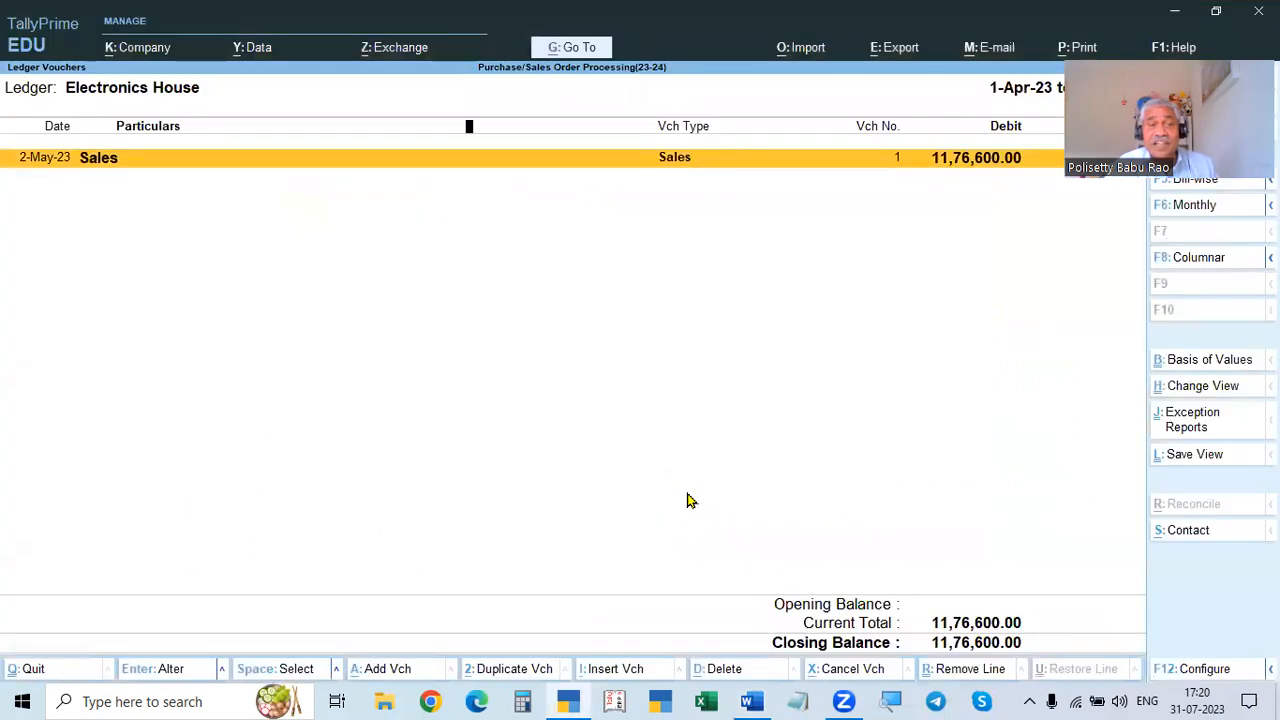
Step: Leave the ledger report and start a Credit Note voucher dated 2-May-23
{"action": "key", "text": "Escape"}
{"action": "key", "text": "Escape"}
{"action": "key", "text": "Escape"}
{"action": "key", "text": "Escape"}
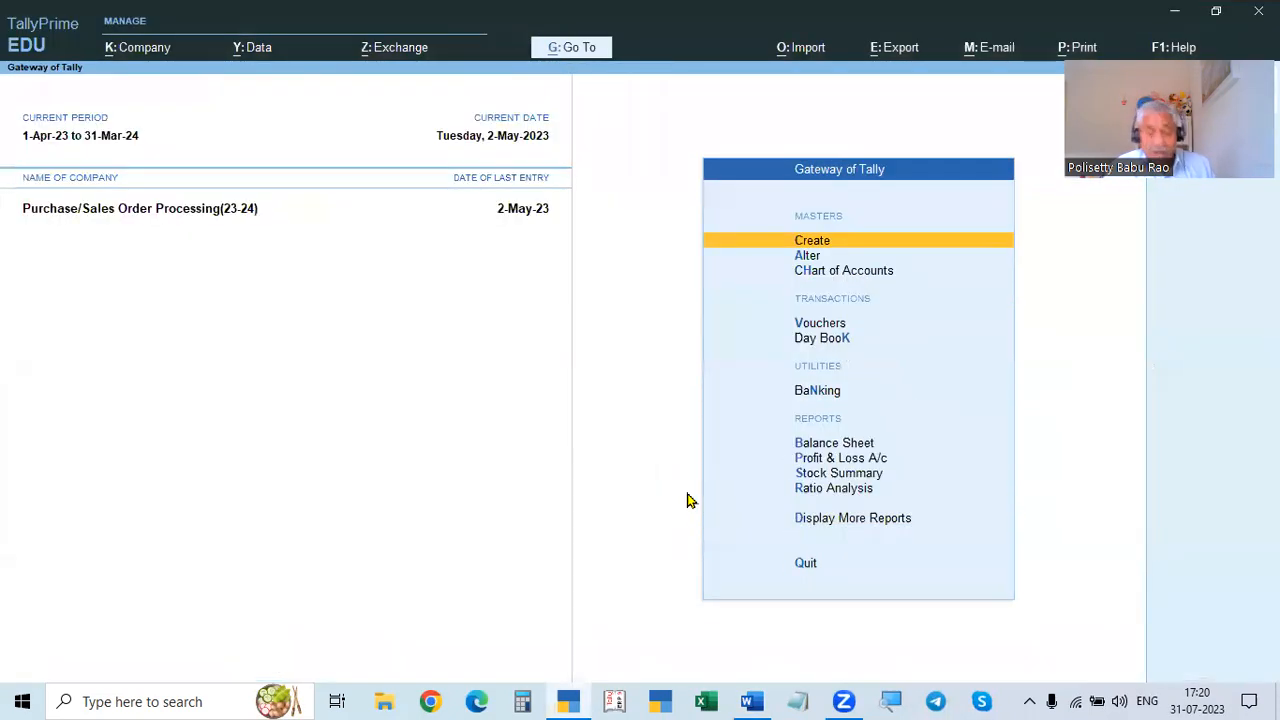
{"action": "key", "text": "v"}
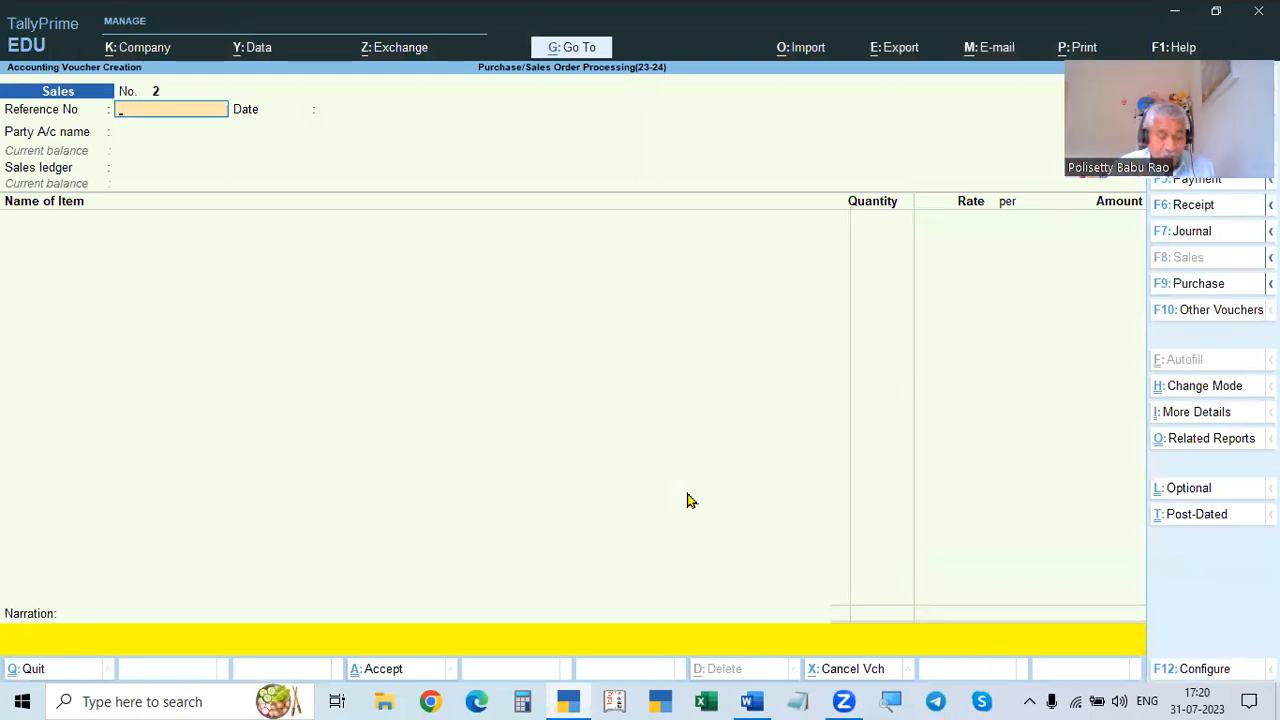
{"action": "key", "text": "ctrl"}
{"action": "key", "text": "ctrl+f6"}
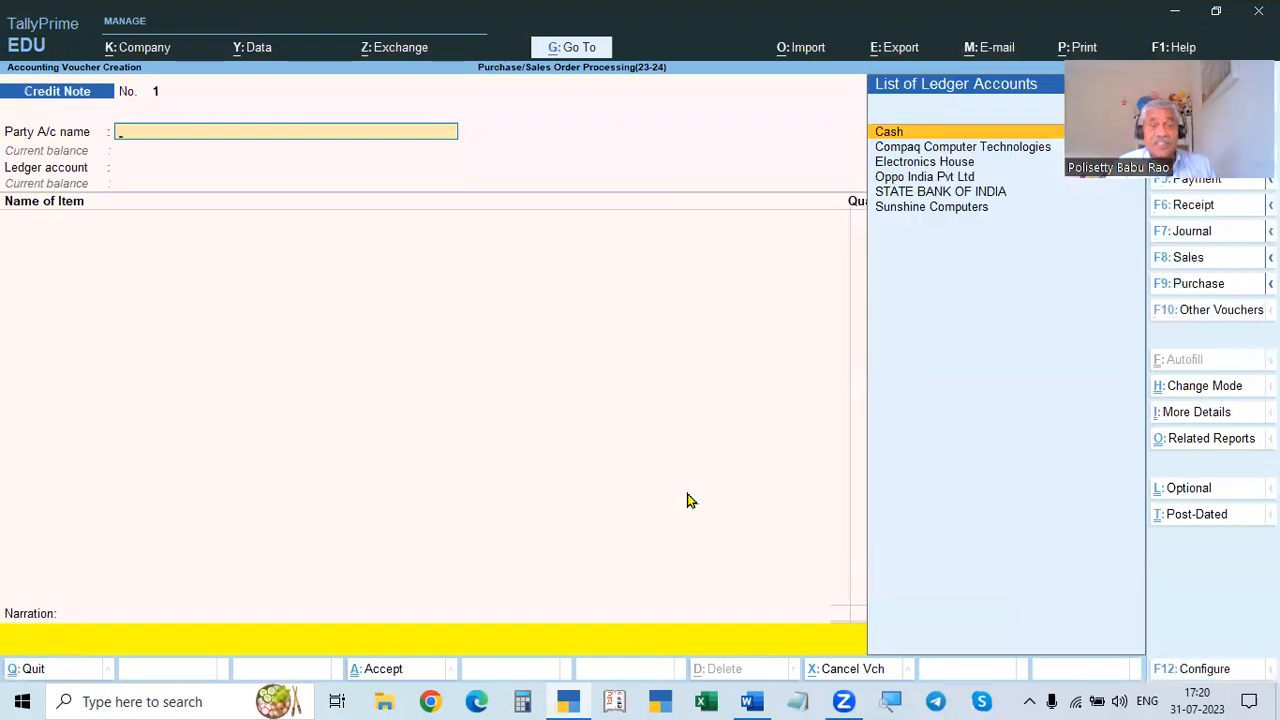
{"action": "key", "text": "F2"}
{"action": "type", "text": "2.5"}
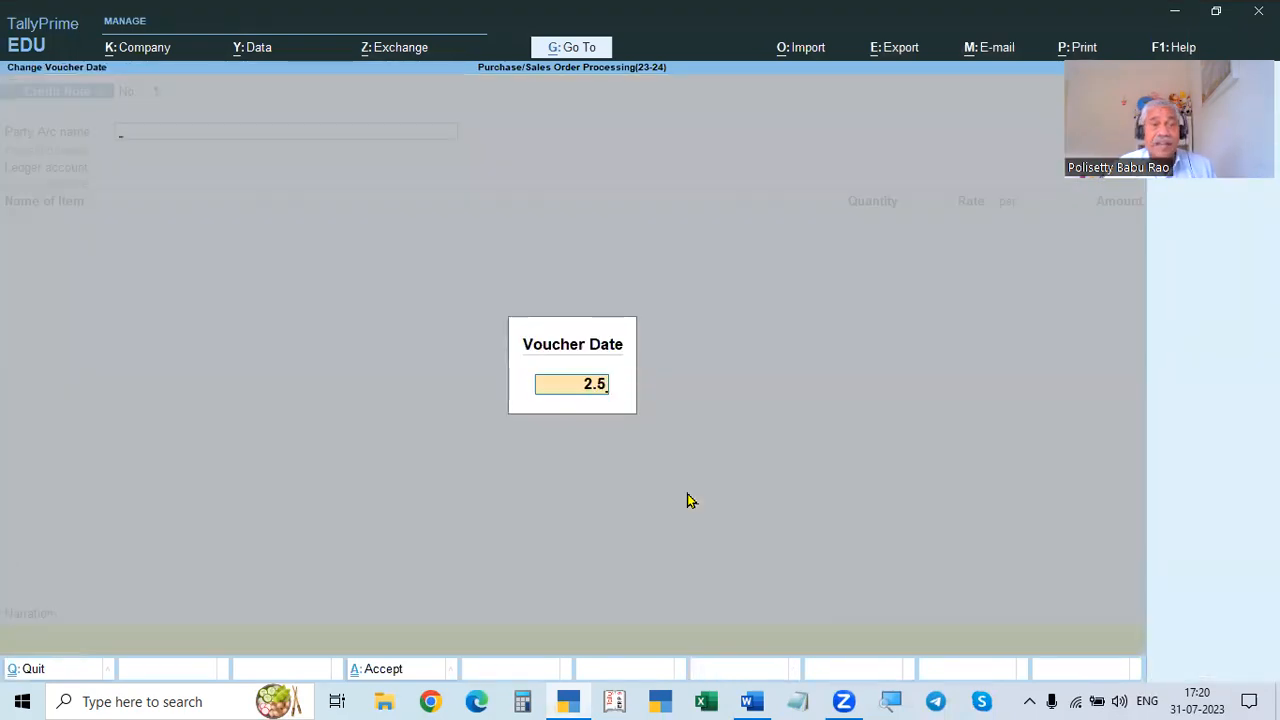
{"action": "key", "text": "Return"}
Step: Select Electronics House as the credit note party, set its tracking number to Not Applicable, and leave the dispatch details blank
{"action": "key", "text": "Down"}
{"action": "key", "text": "Down"}
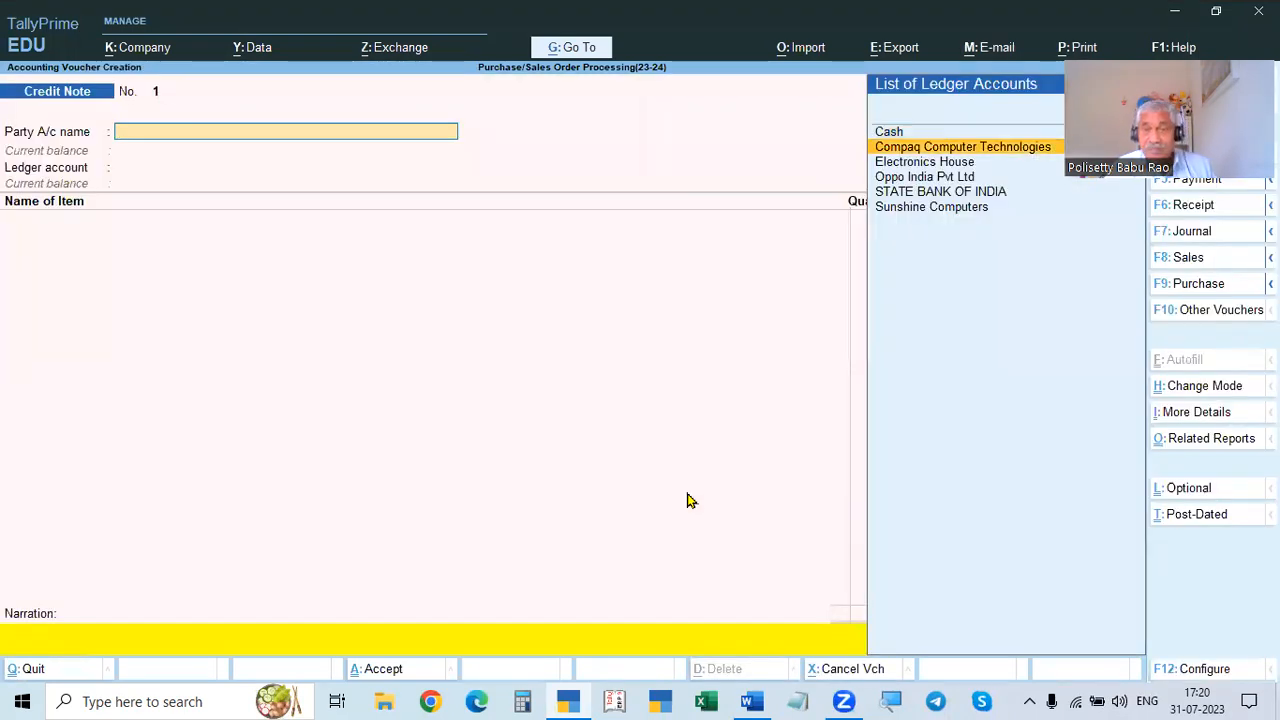
{"action": "key", "text": "Return"}
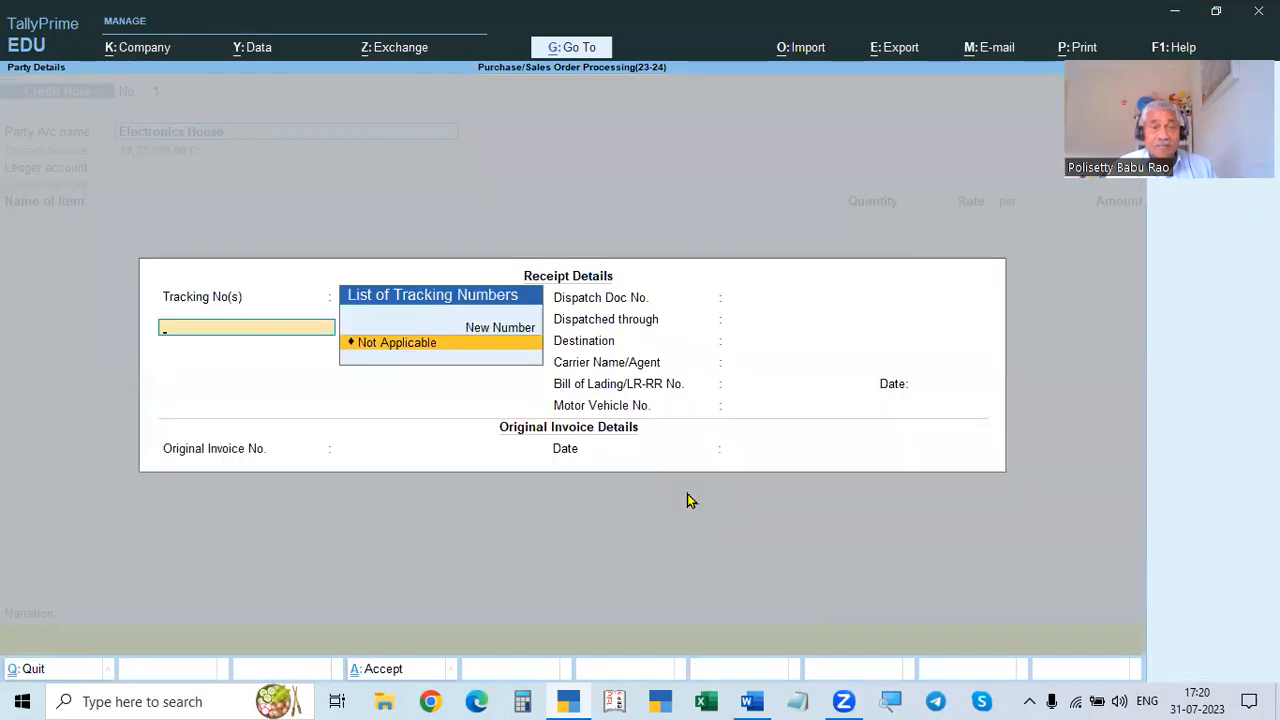
{"action": "key", "text": "Return"}
{"action": "key", "text": "Return"}
{"action": "key", "text": "Return"}
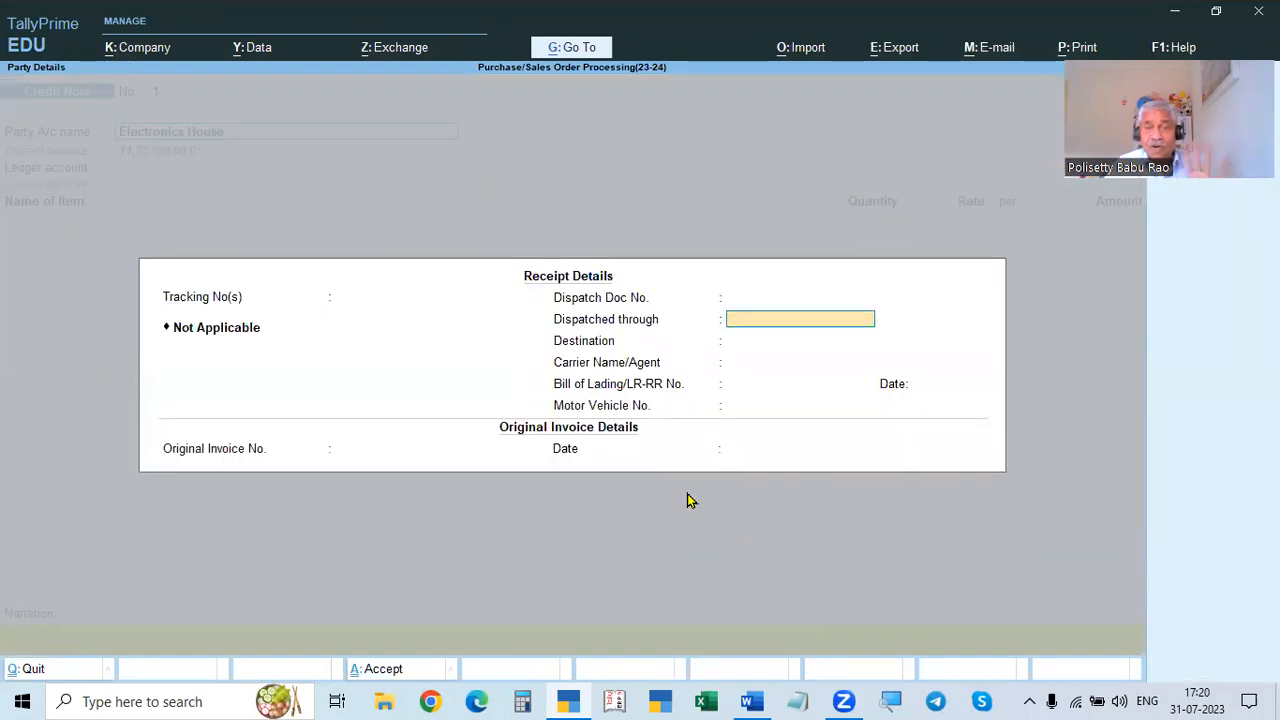
{"action": "key", "text": "Return"}
{"action": "key", "text": "Return"}
{"action": "key", "text": "Return"}
{"action": "key", "text": "Return"}
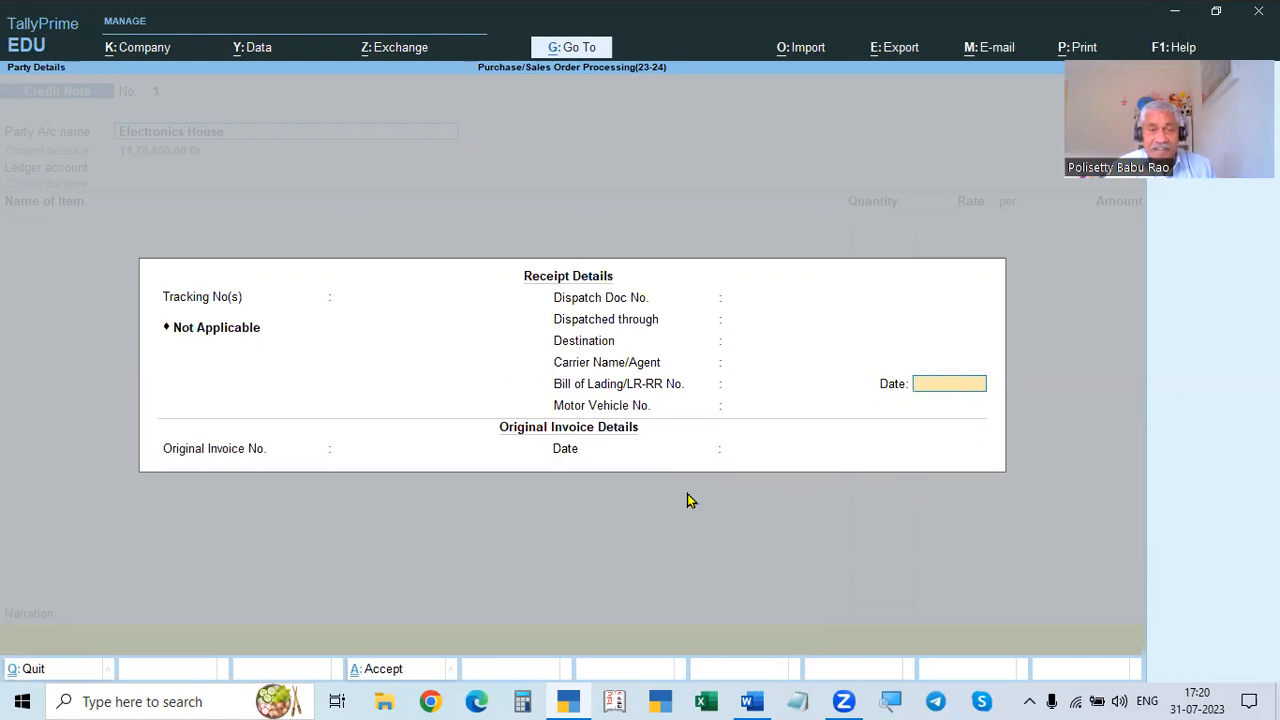
{"action": "key", "text": "Return"}
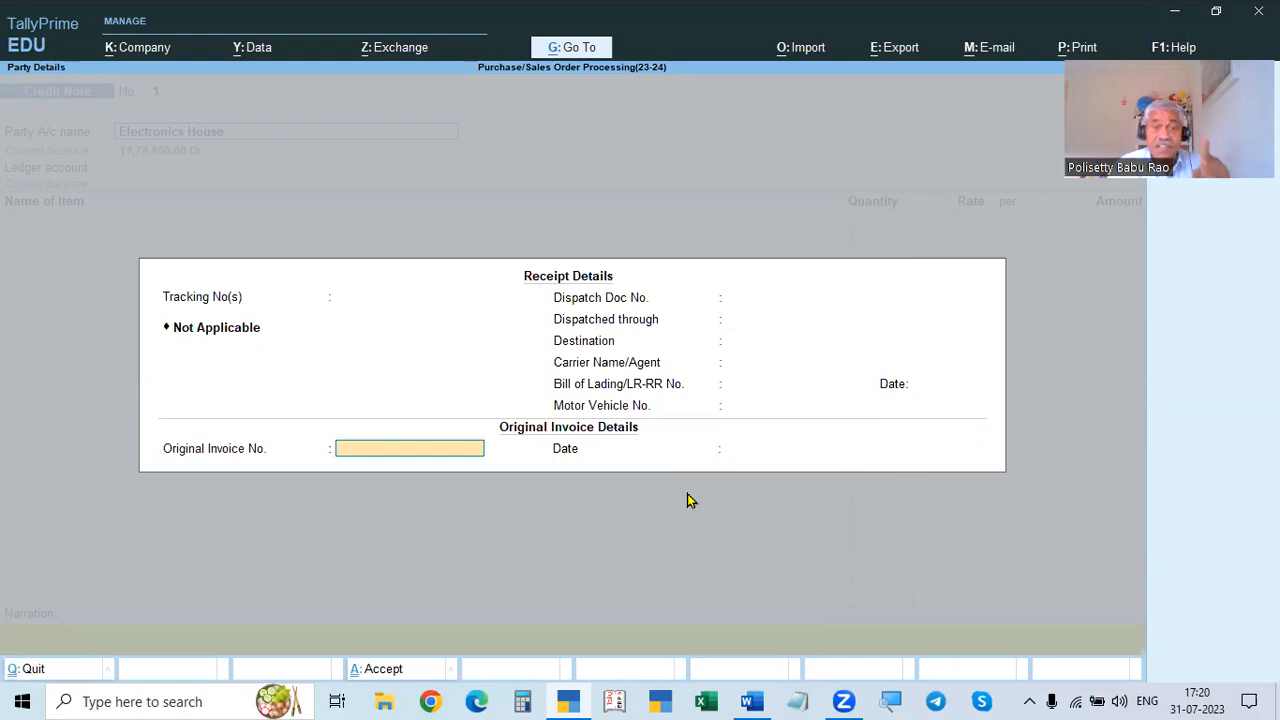
Step: Look up the sales invoice number in the Word exercise document, and enter INV/23-24/001 as the original invoice number in TallyPrime
{"action": "key", "text": "alt+Tab"}
{"action": "scroll", "coordinate": [707, 398], "scroll_direction": "up", "scroll_amount": 4}
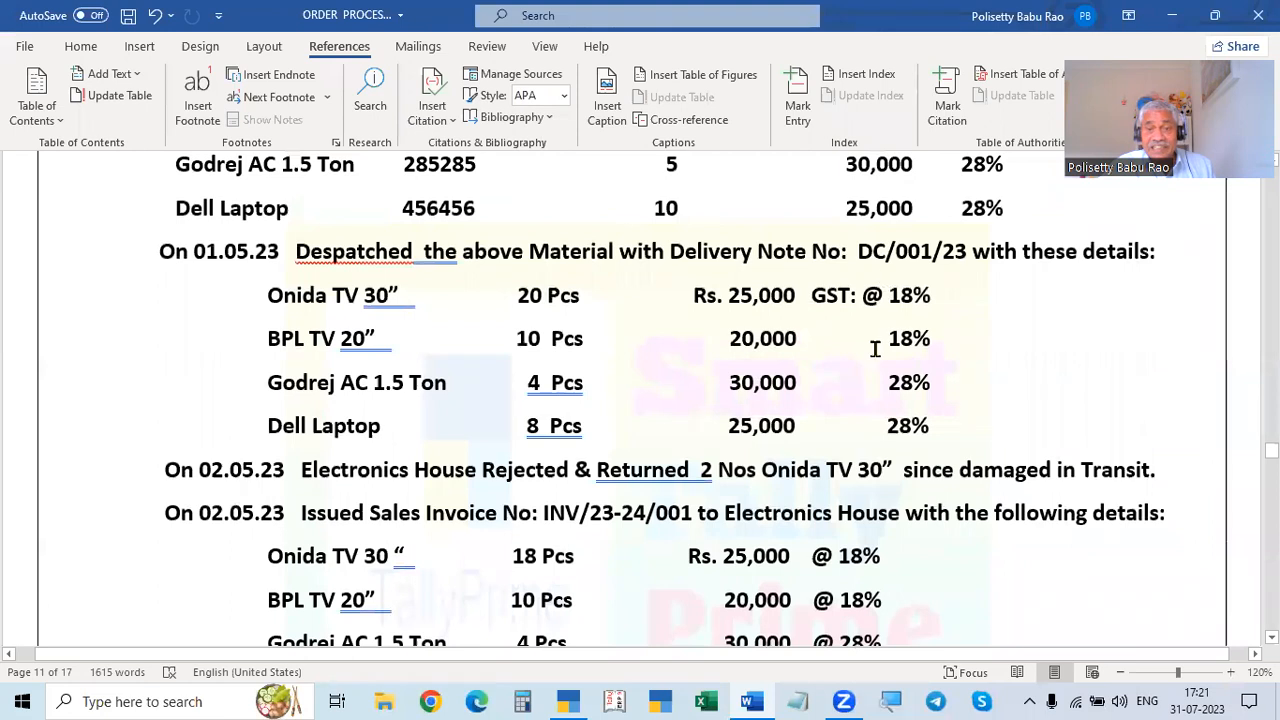
{"action": "scroll", "coordinate": [871, 349], "scroll_direction": "down", "scroll_amount": 3}
{"action": "key", "text": "alt+Tab"}
{"action": "type", "text": "Inc"}
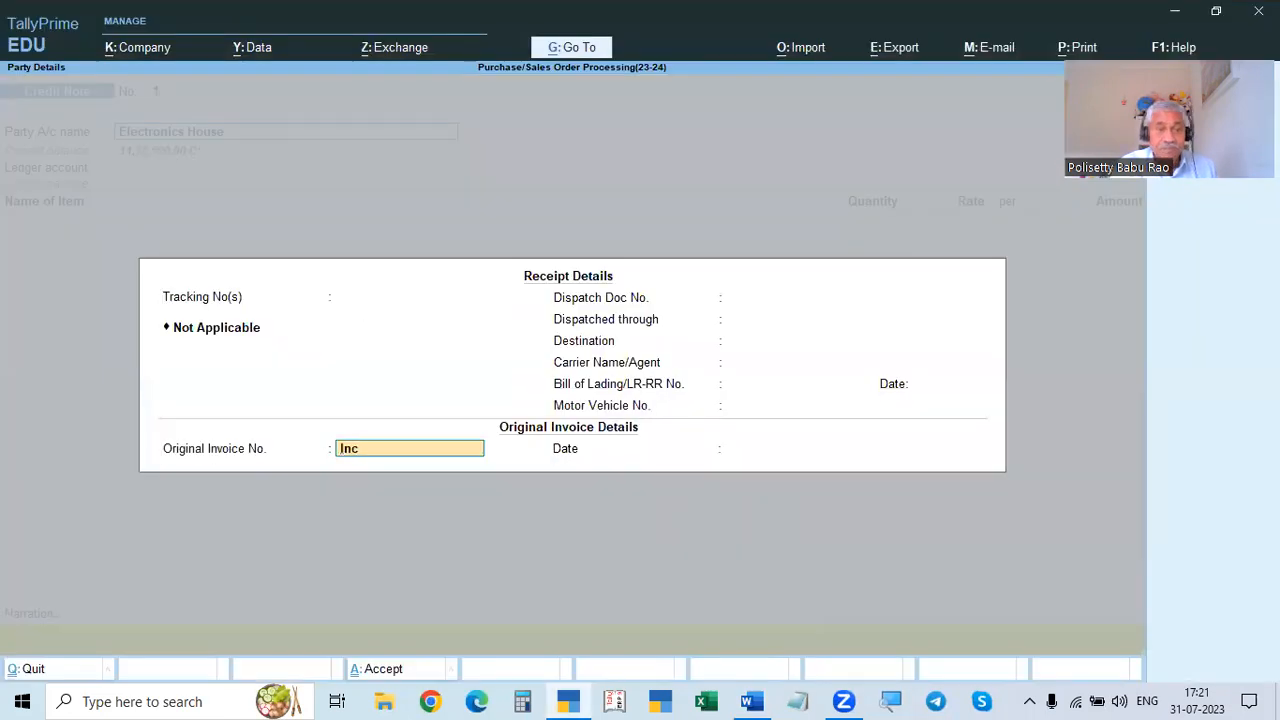
{"action": "key", "text": "BackSpace"}
{"action": "key", "text": "BackSpace"}
{"action": "key", "text": "BackSpace"}
{"action": "type", "text": "II"}
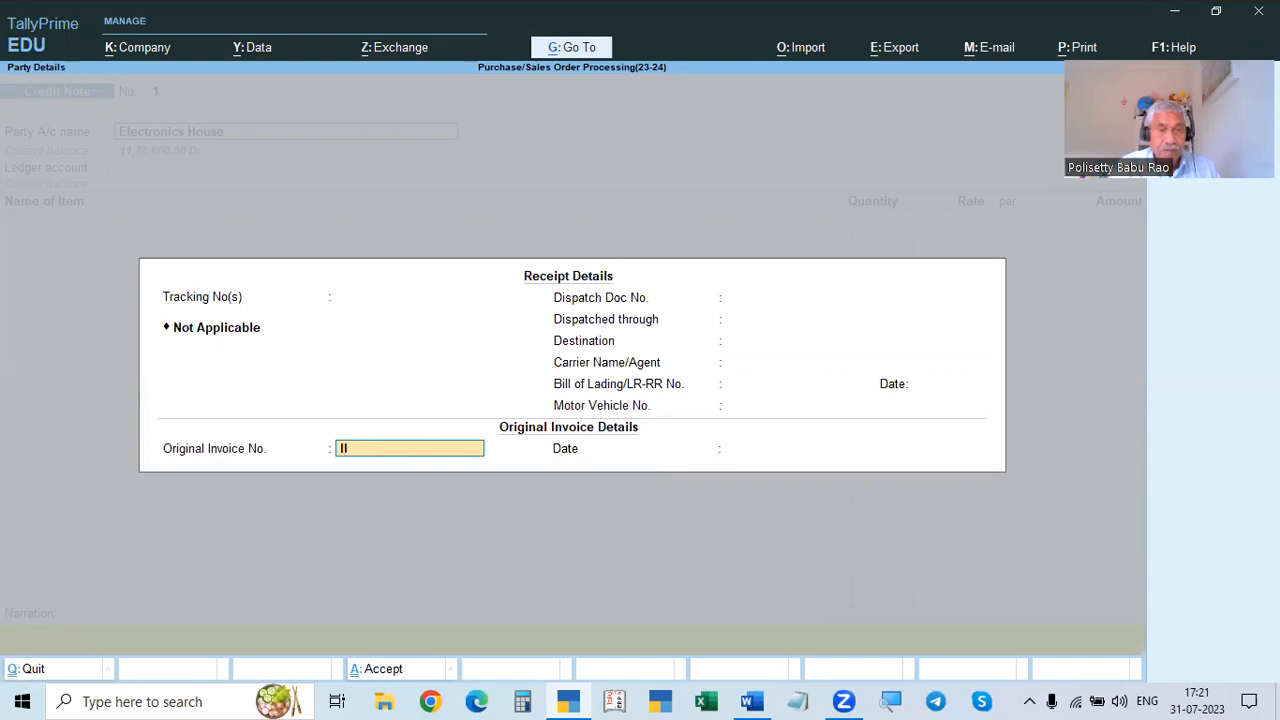
{"action": "type", "text": "NV"}
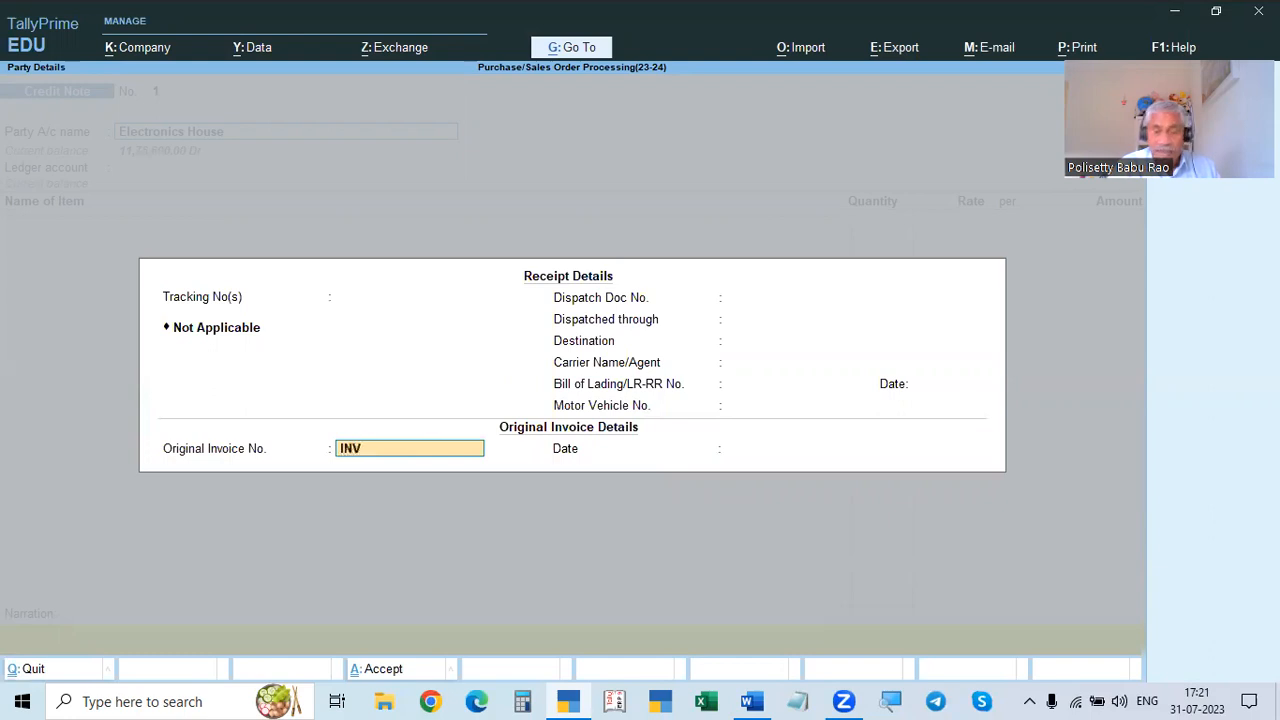
{"action": "type", "text": "/23-2"}
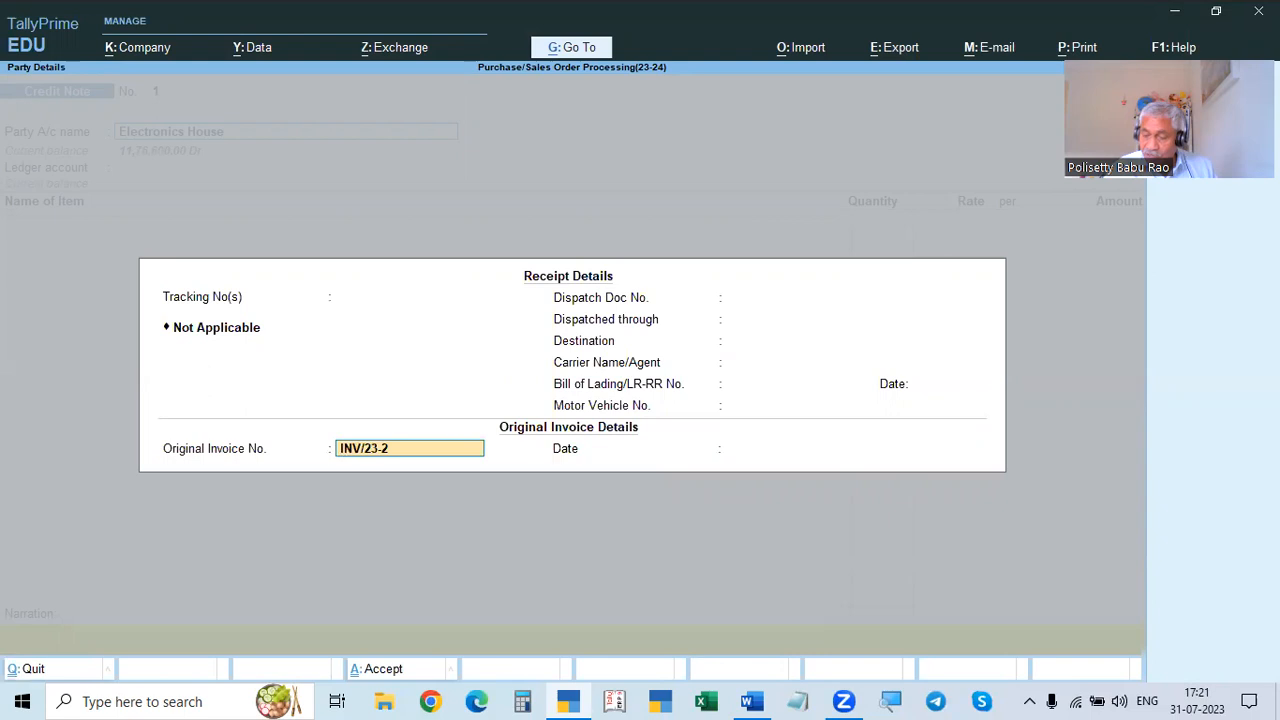
{"action": "type", "text": "4/"}
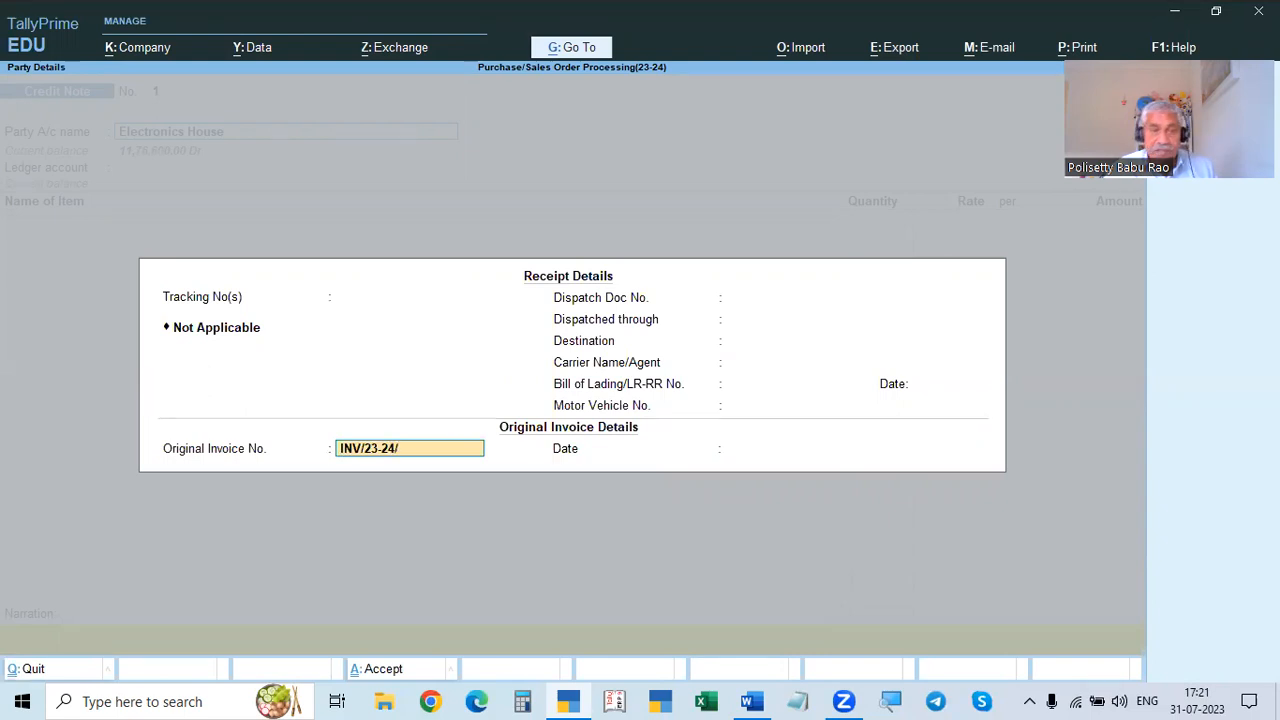
{"action": "type", "text": "001"}
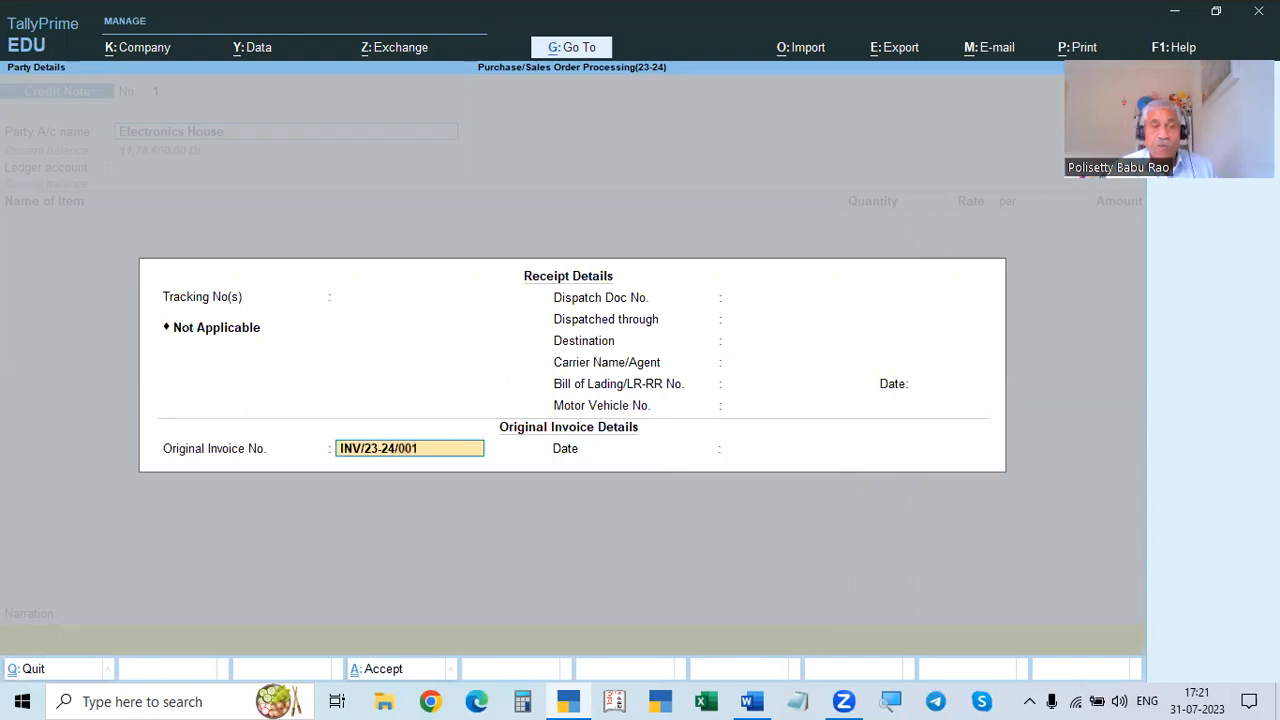
Step: Set the original invoice date to 1-May-23 and proceed to the party details
{"action": "key", "text": "Return"}
{"action": "type", "text": "1.5"}
{"action": "key", "text": "Return"}
{"action": "key", "text": "Return"}
{"action": "key", "text": "Return"}
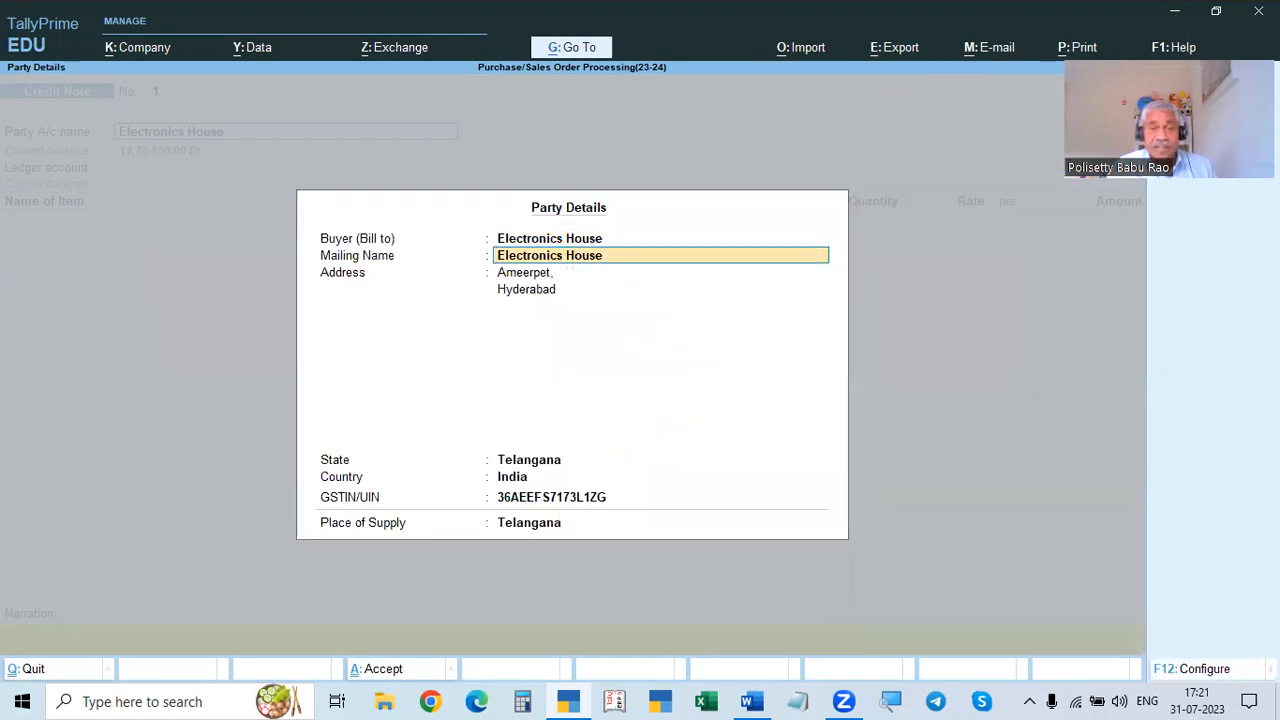
Step: Check the sales invoice date in the Word exercise document, return to TallyPrime, and reopen the receipt details for Electronics House
{"action": "key", "text": "alt+Tab"}
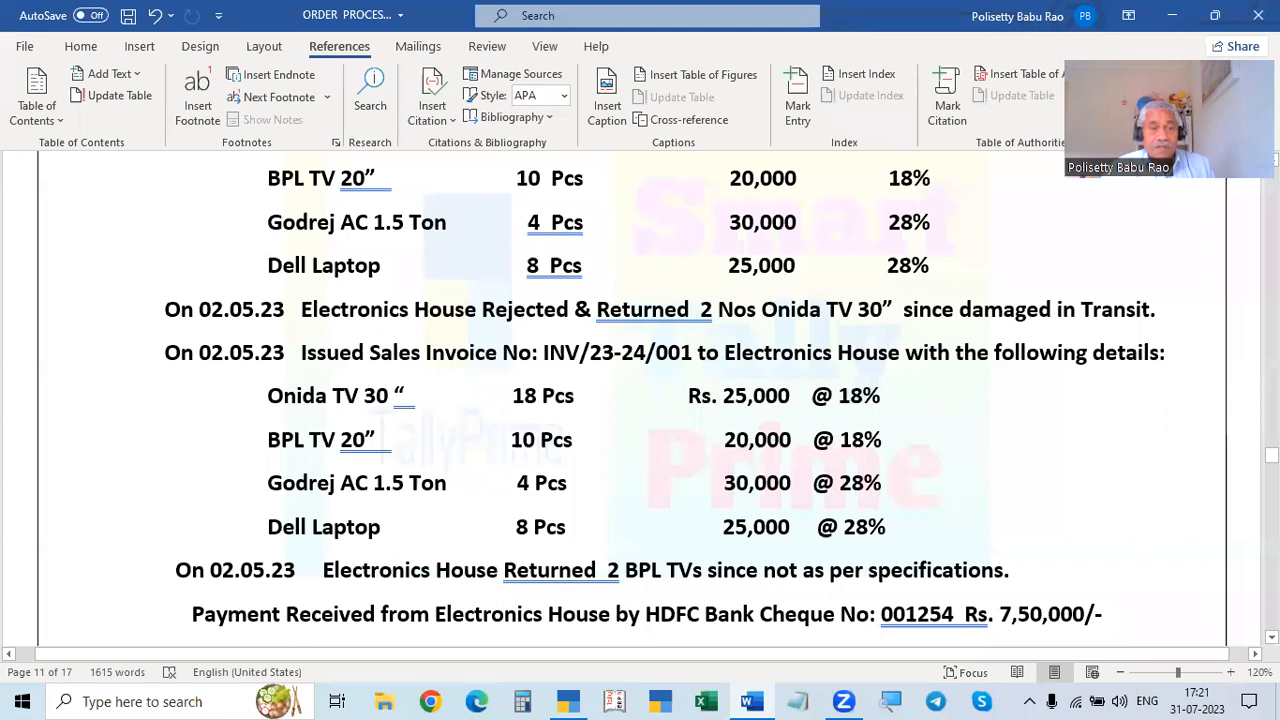
{"action": "key", "text": "alt"}
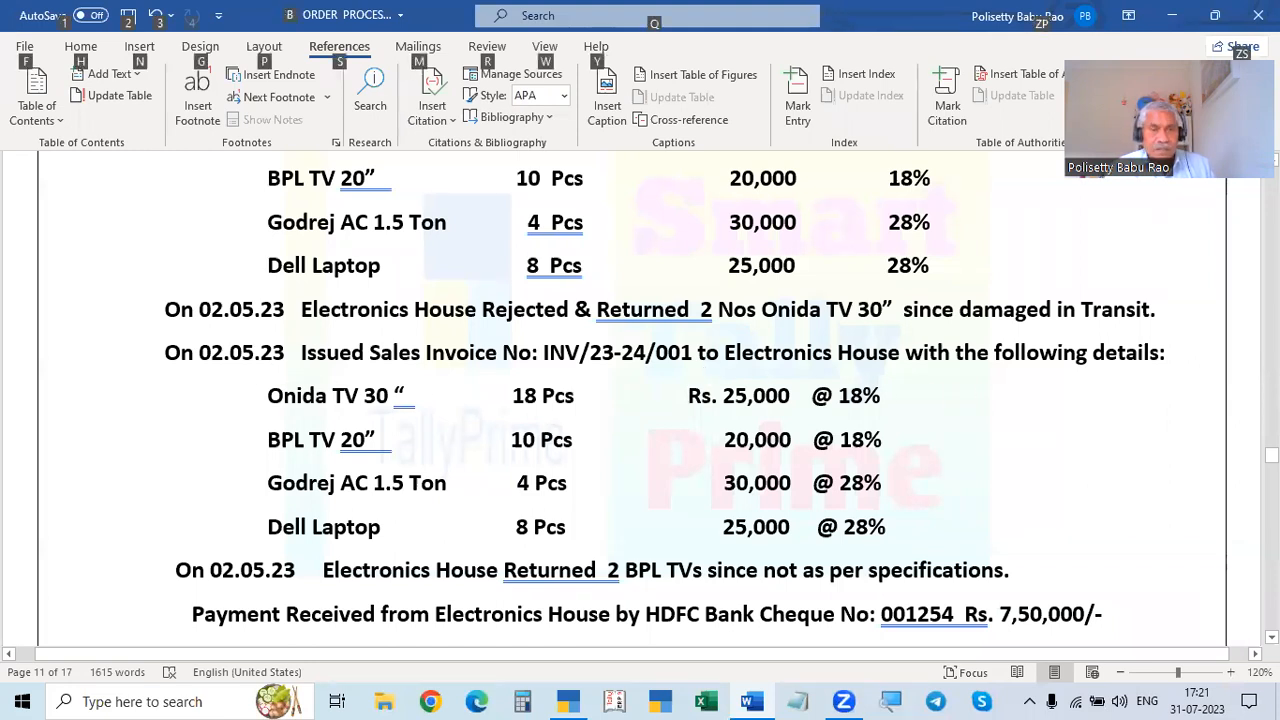
{"action": "key", "text": "alt+Tab"}
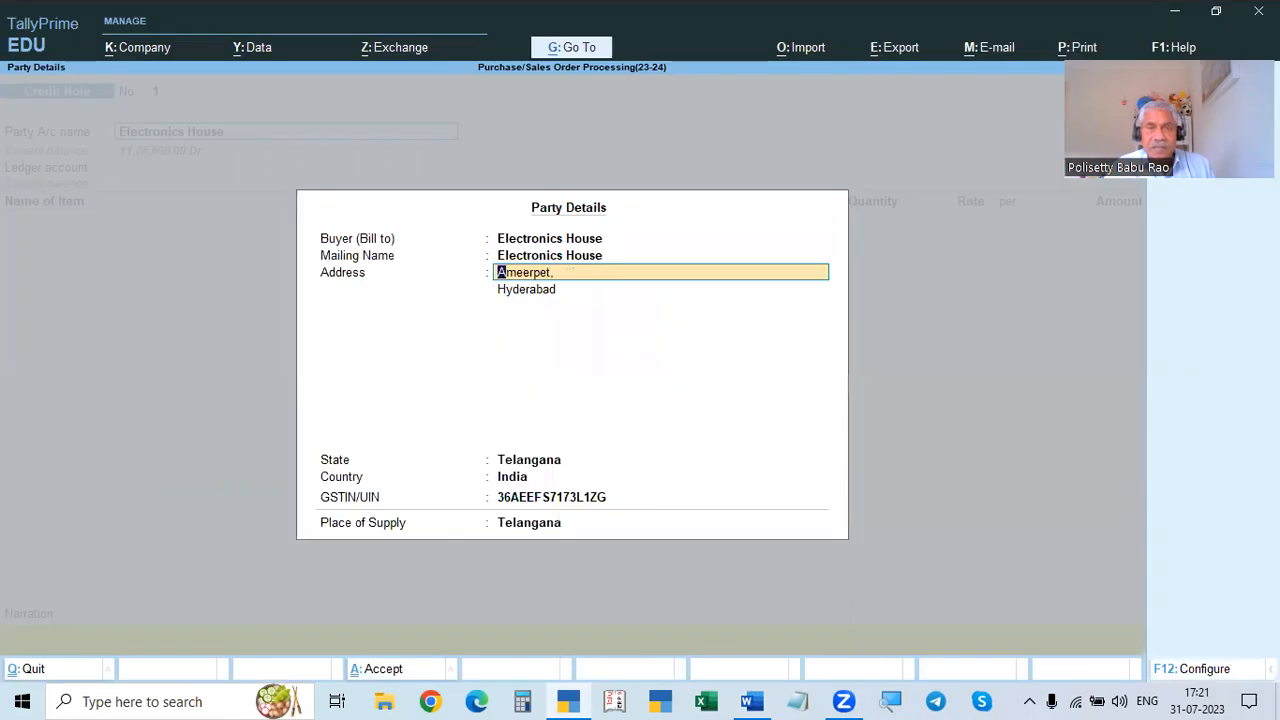
{"action": "key", "text": "Escape"}
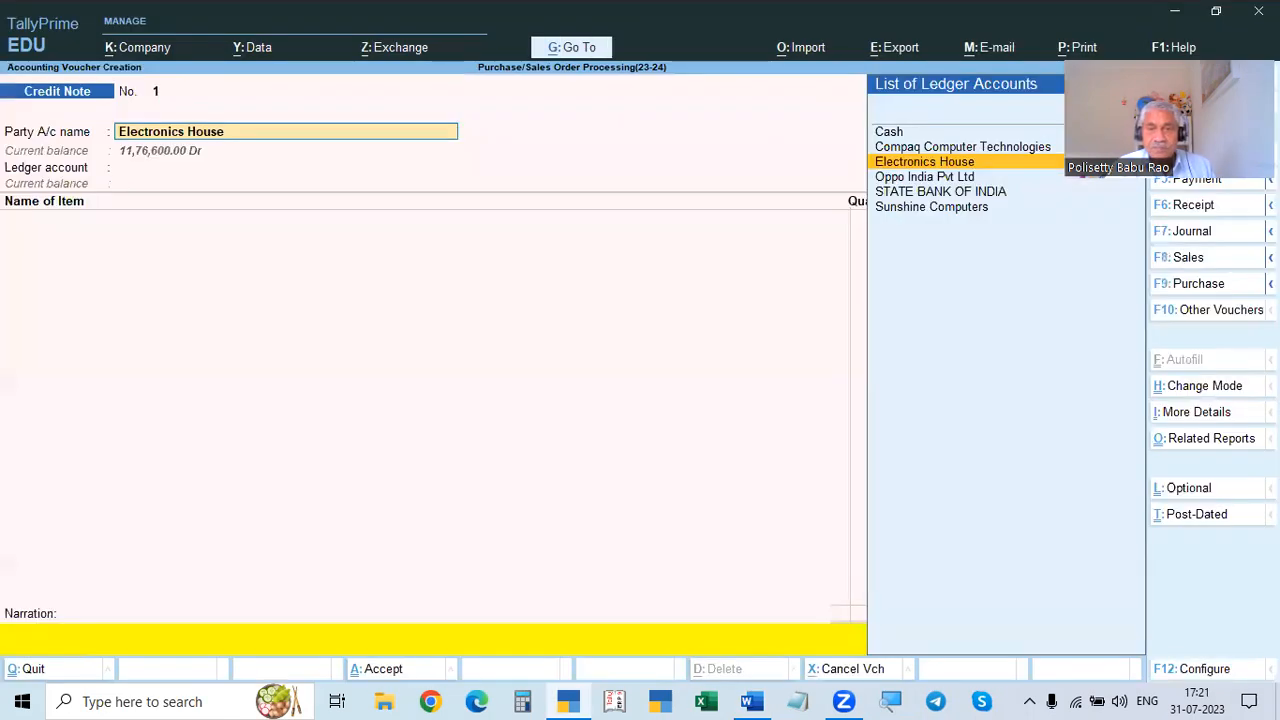
{"action": "key", "text": "Return"}
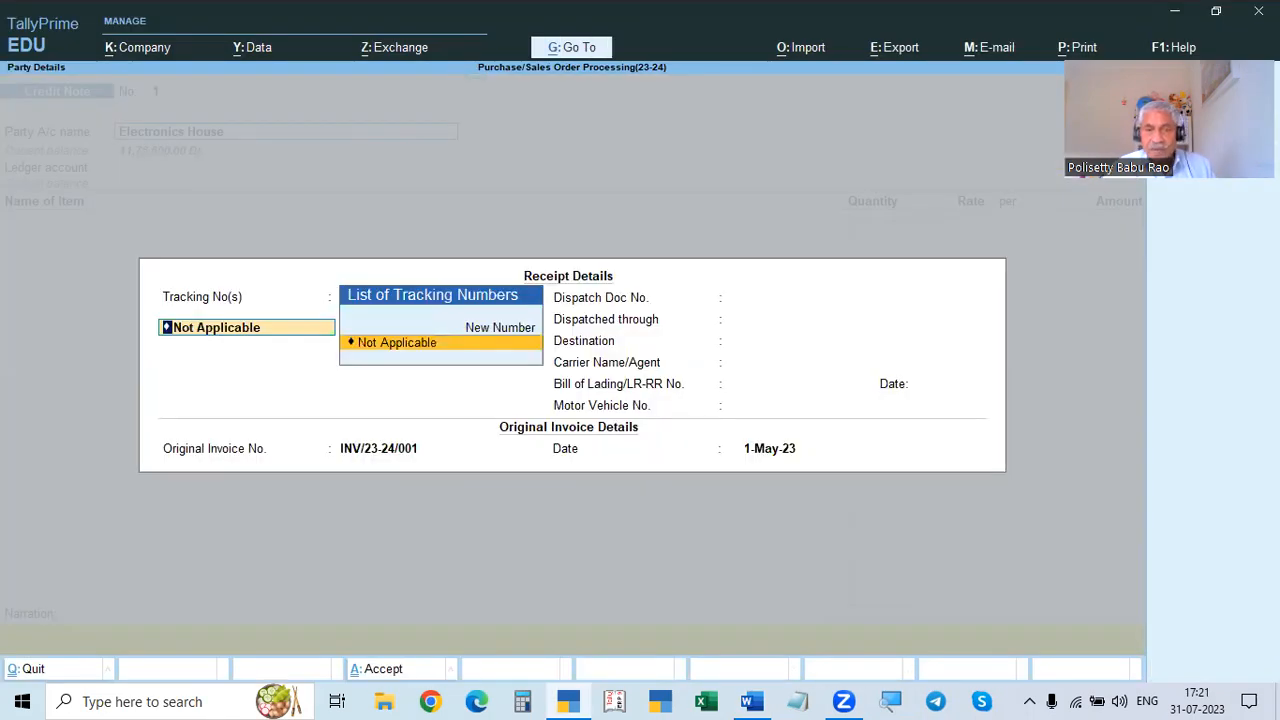
Step: Correct the original invoice date to 2-May-23, verifying it in the Word document, and accept the receipt and party details
{"action": "left_click", "coordinate": [762, 452]}
{"action": "type", "text": "12.5"}
{"action": "key", "text": "BackSpace"}
{"action": "key", "text": "BackSpace"}
{"action": "key", "text": "BackSpace"}
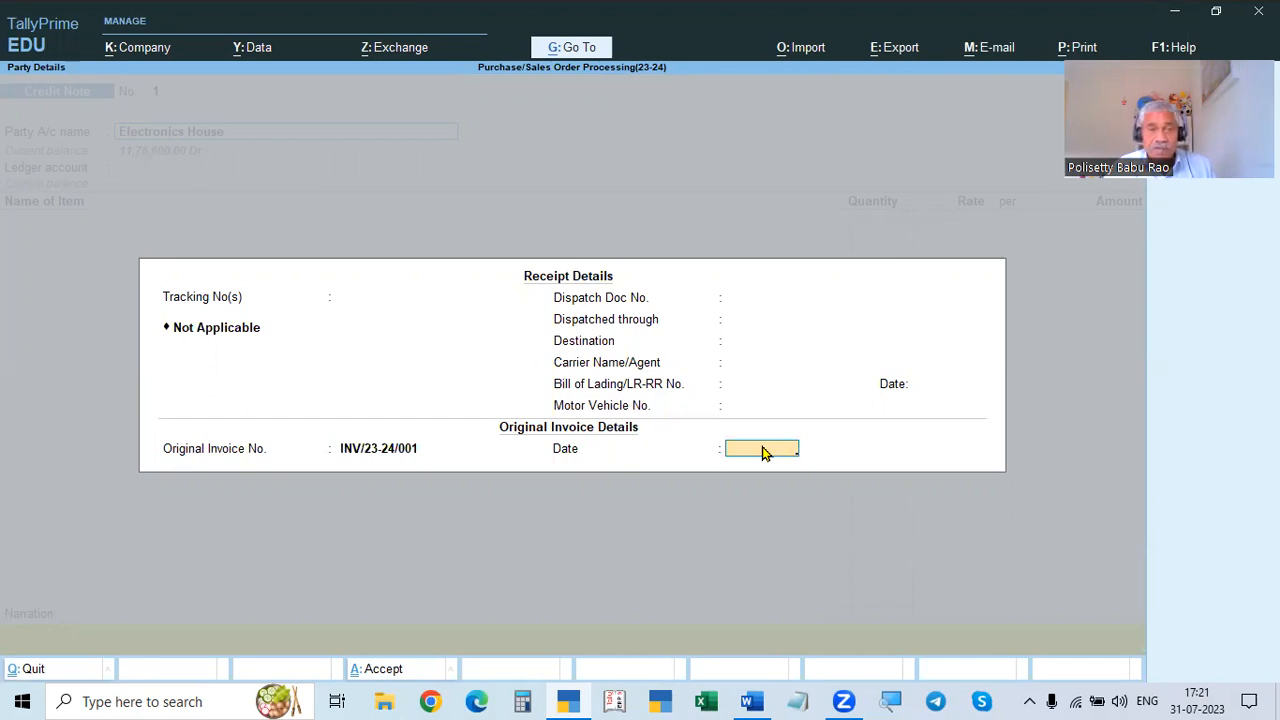
{"action": "key", "text": "alt+Tab"}
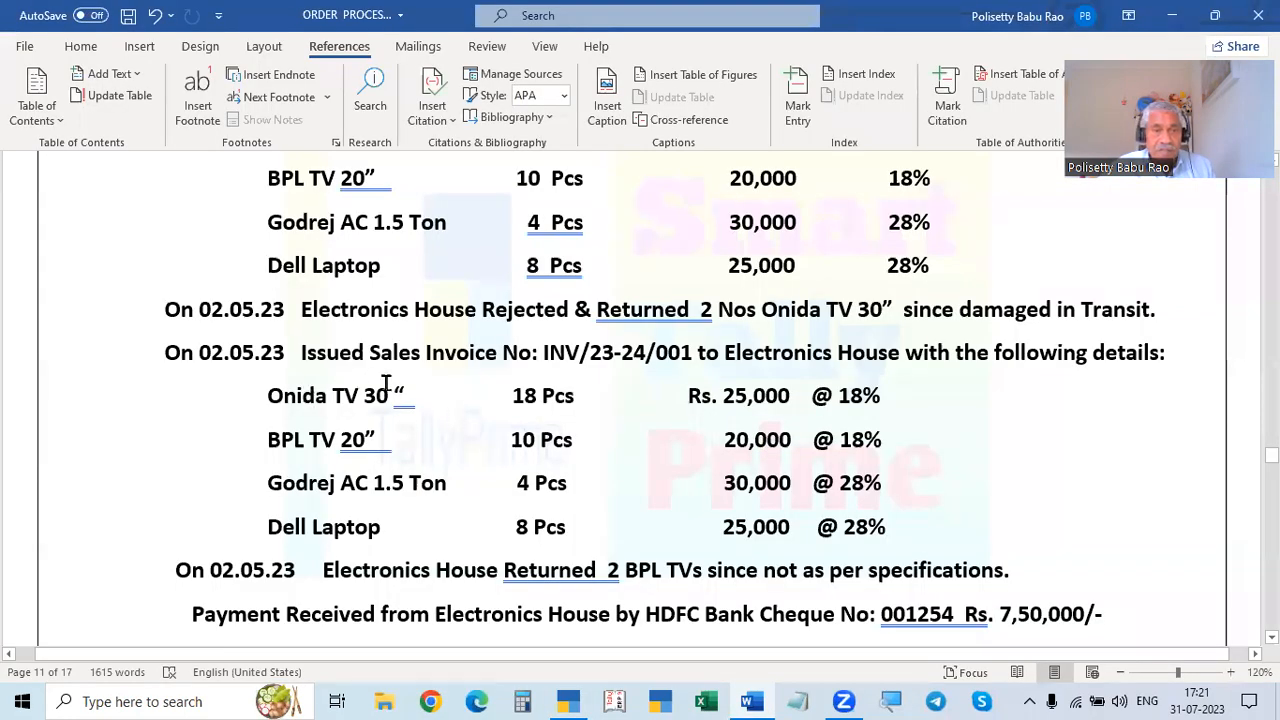
{"action": "key", "text": "alt+Tab"}
{"action": "type", "text": "2.5"}
{"action": "key", "text": "Return"}
{"action": "key", "text": "Return"}
{"action": "key", "text": "Return"}
{"action": "key", "text": "Return"}
{"action": "key", "text": "Return"}
{"action": "key", "text": "Return"}
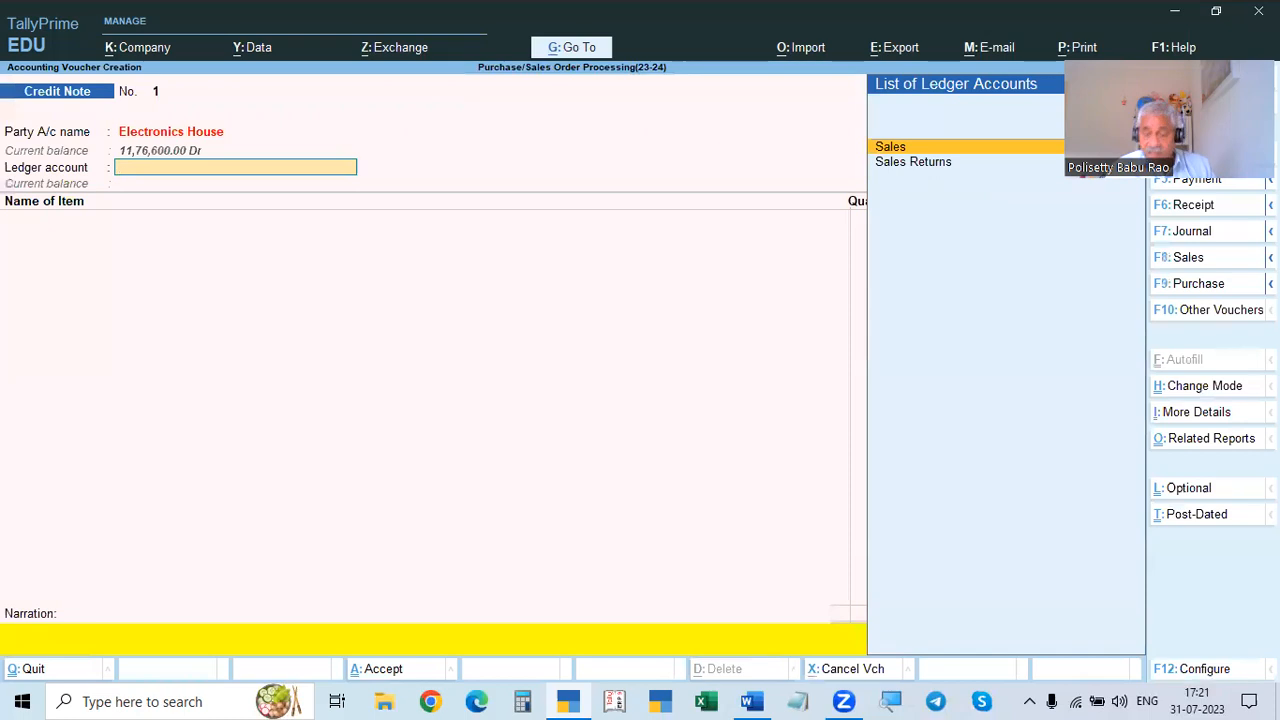
Step: Choose Sales Returns as the credit note's ledger account and accept its tax classification details without entering a classification
{"action": "key", "text": "Down"}
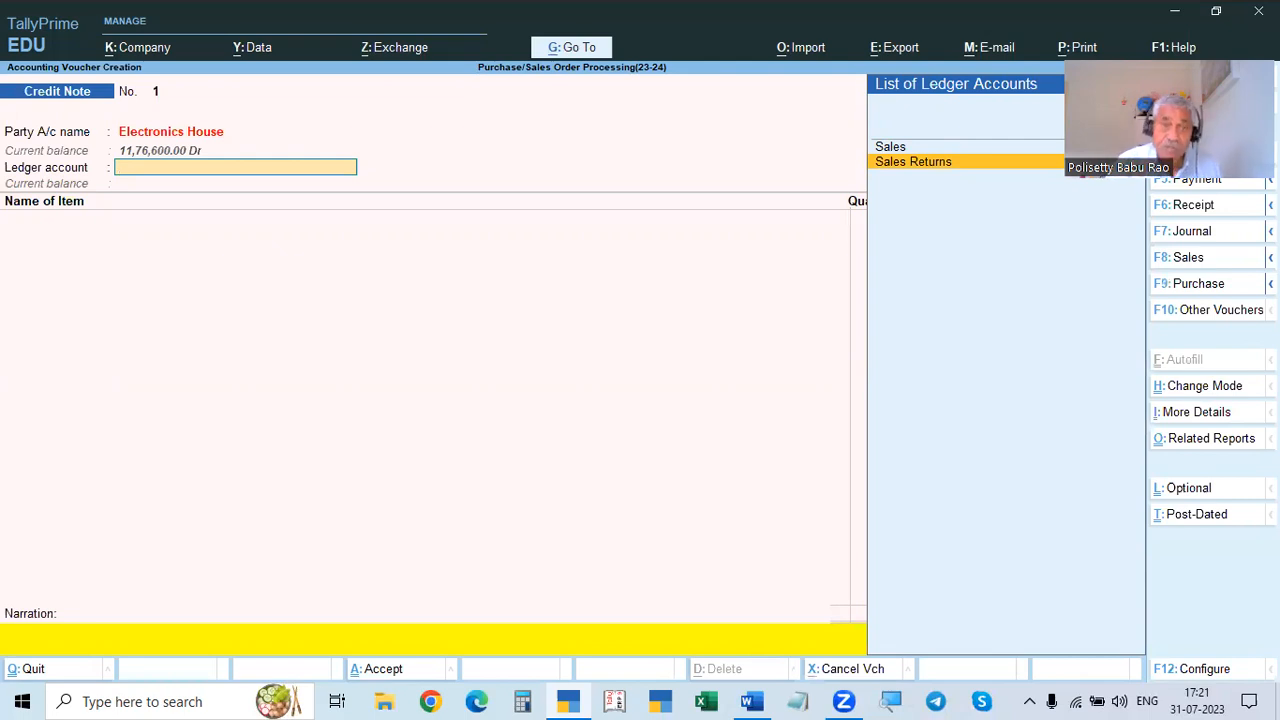
{"action": "key", "text": "Return"}
{"action": "key", "text": "Escape"}
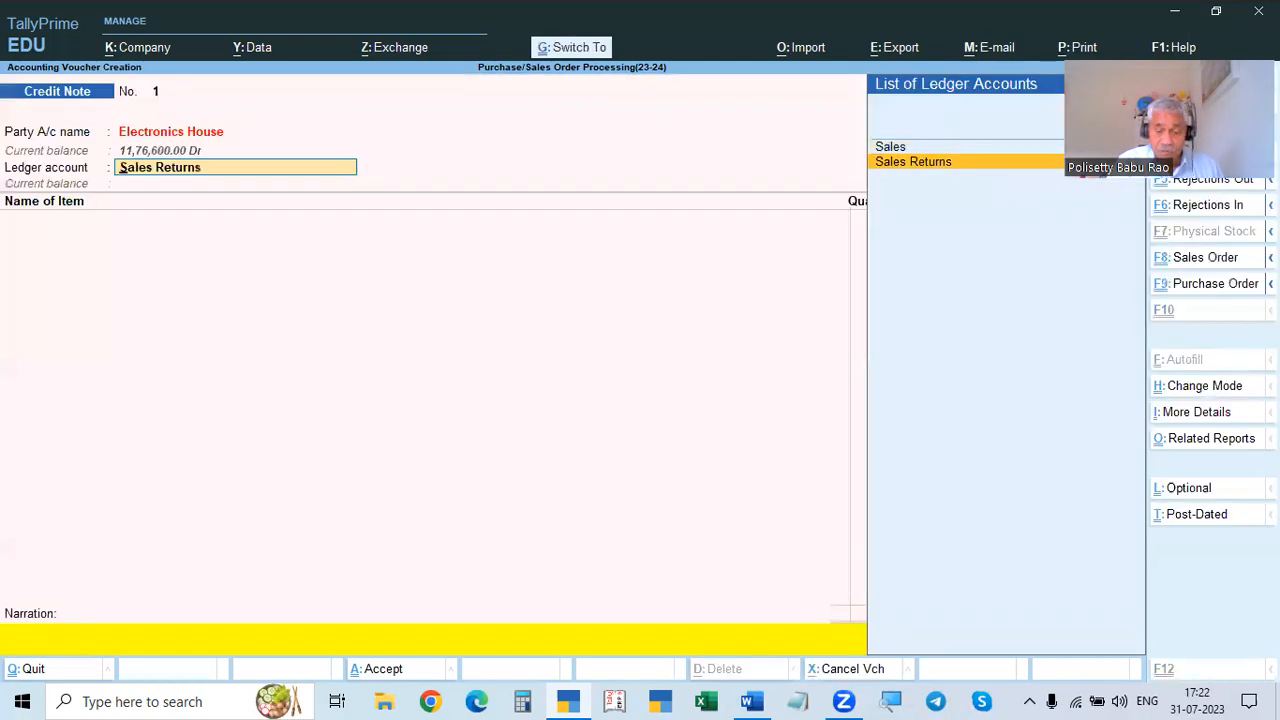
{"action": "key", "text": "ctrl+Return"}
{"action": "key", "text": "BackSpace"}
{"action": "key", "text": "Escape"}
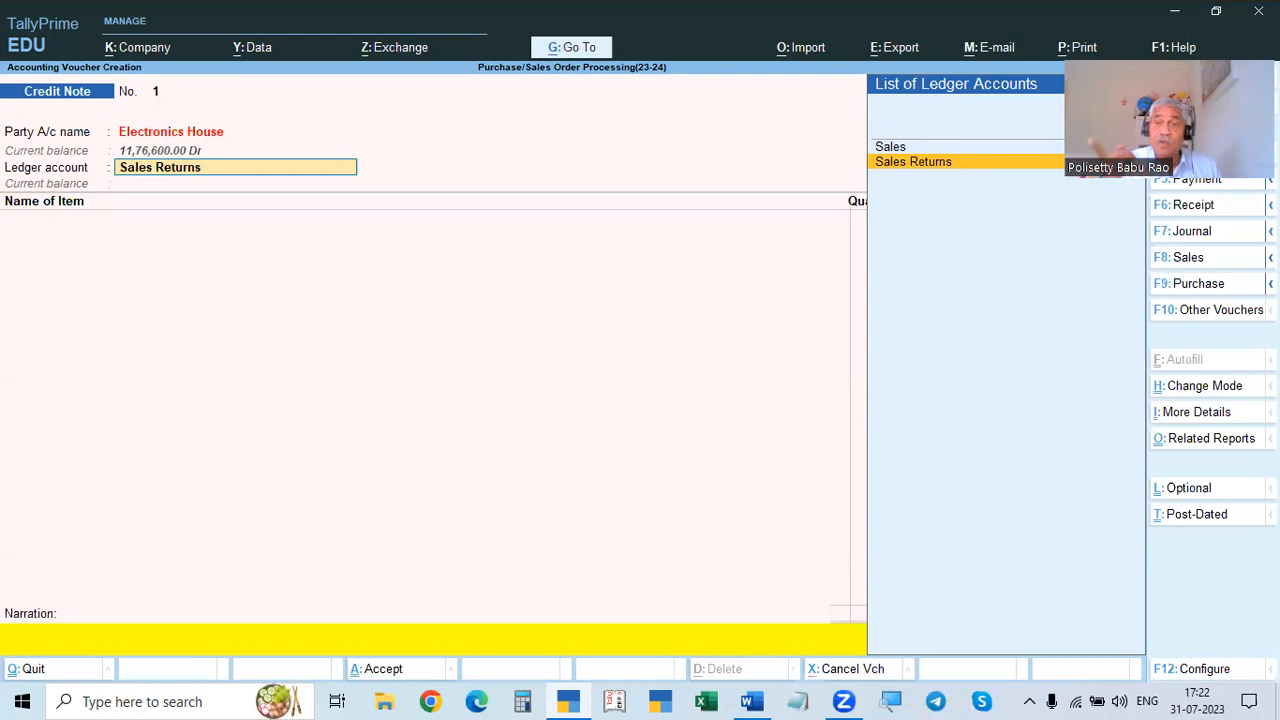
{"action": "key", "text": "Return"}
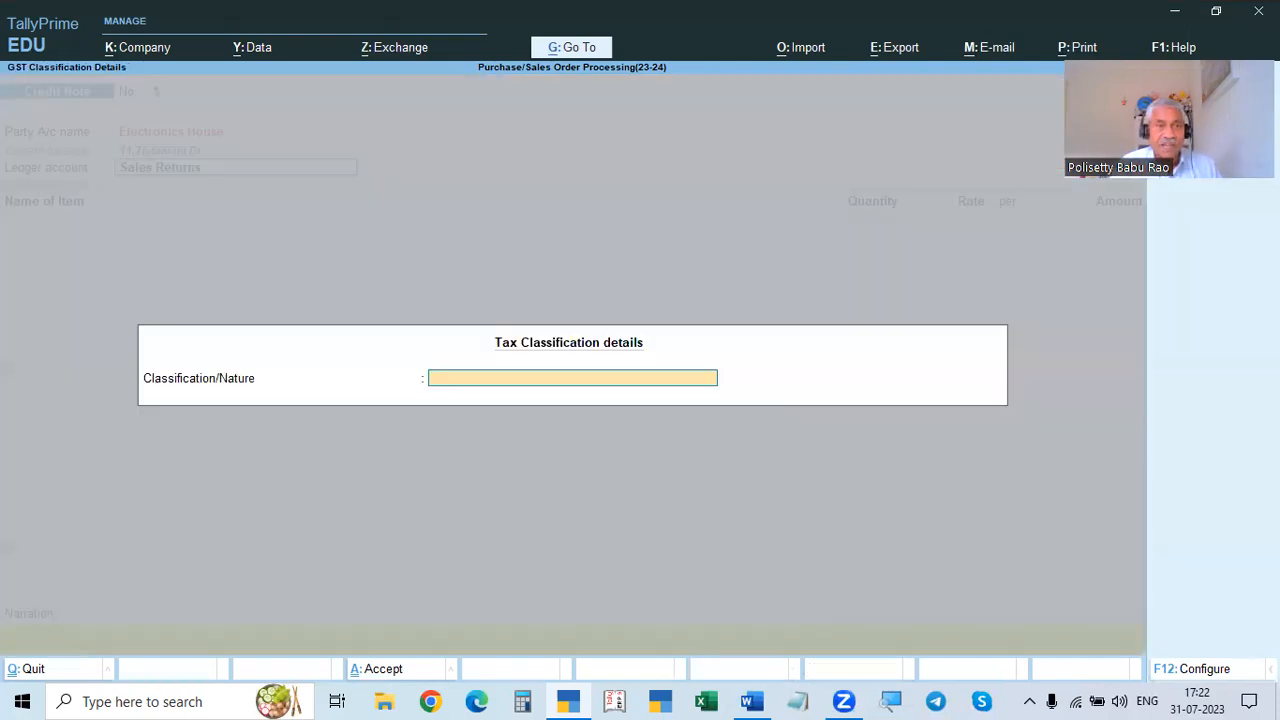
{"action": "key", "text": "Return"}
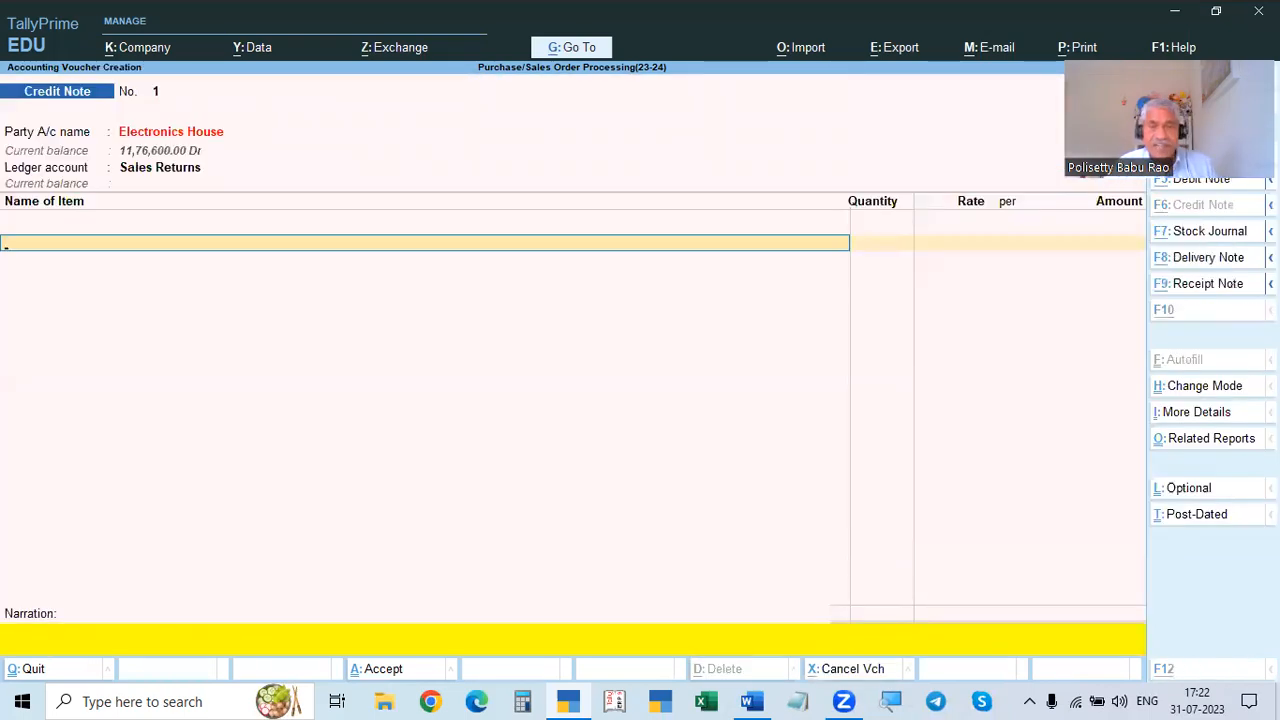
Step: Add stock item BPL TV 20" with tracking and order numbers Not Applicable and a quantity of 2 Pcs
{"action": "key", "text": "alt+Tab"}
{"action": "scroll", "coordinate": [1200, 474], "scroll_direction": "down", "scroll_amount": 1}
{"action": "key", "text": "alt+Tab"}
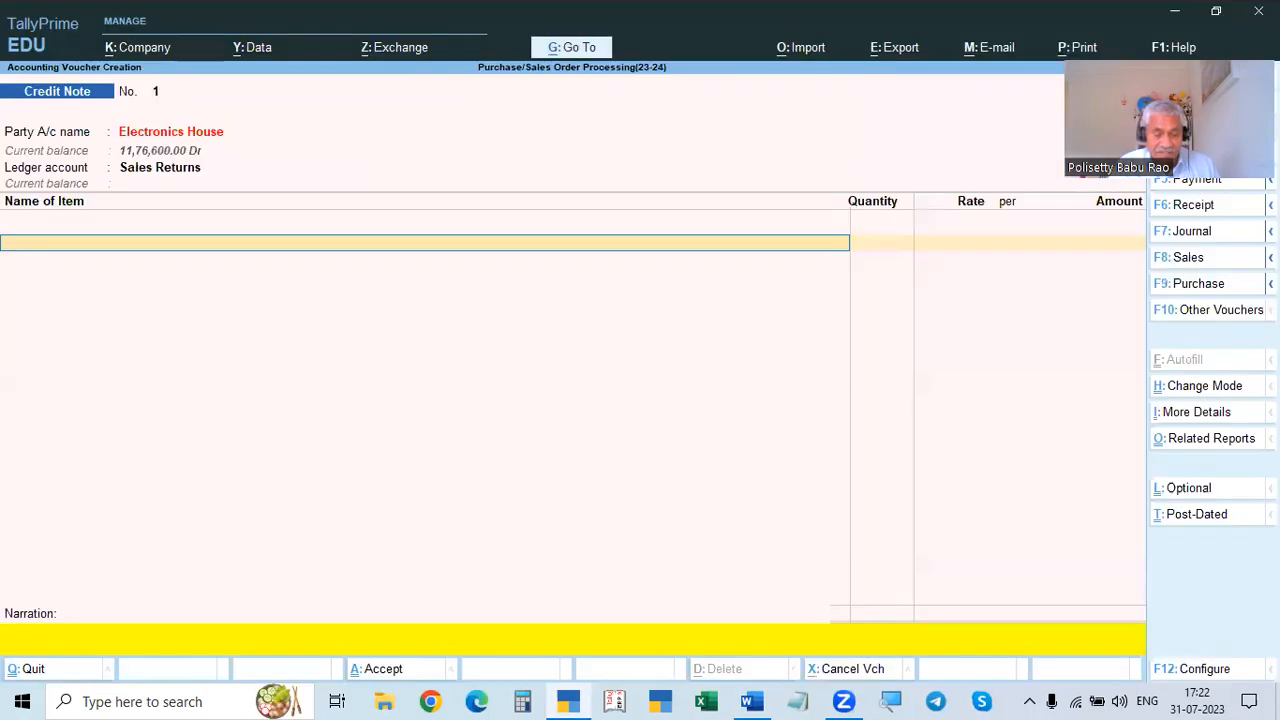
{"action": "type", "text": "BPL TV 20\""}
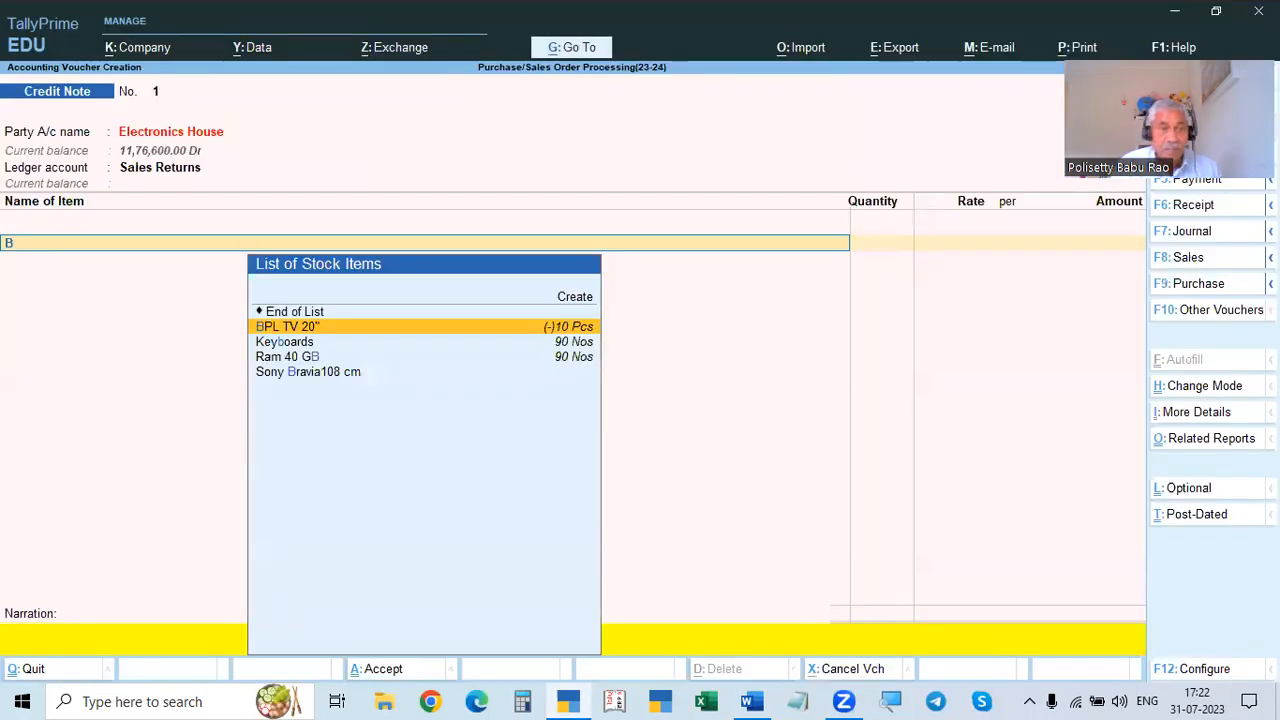
{"action": "key", "text": "Return"}
{"action": "key", "text": "Return"}
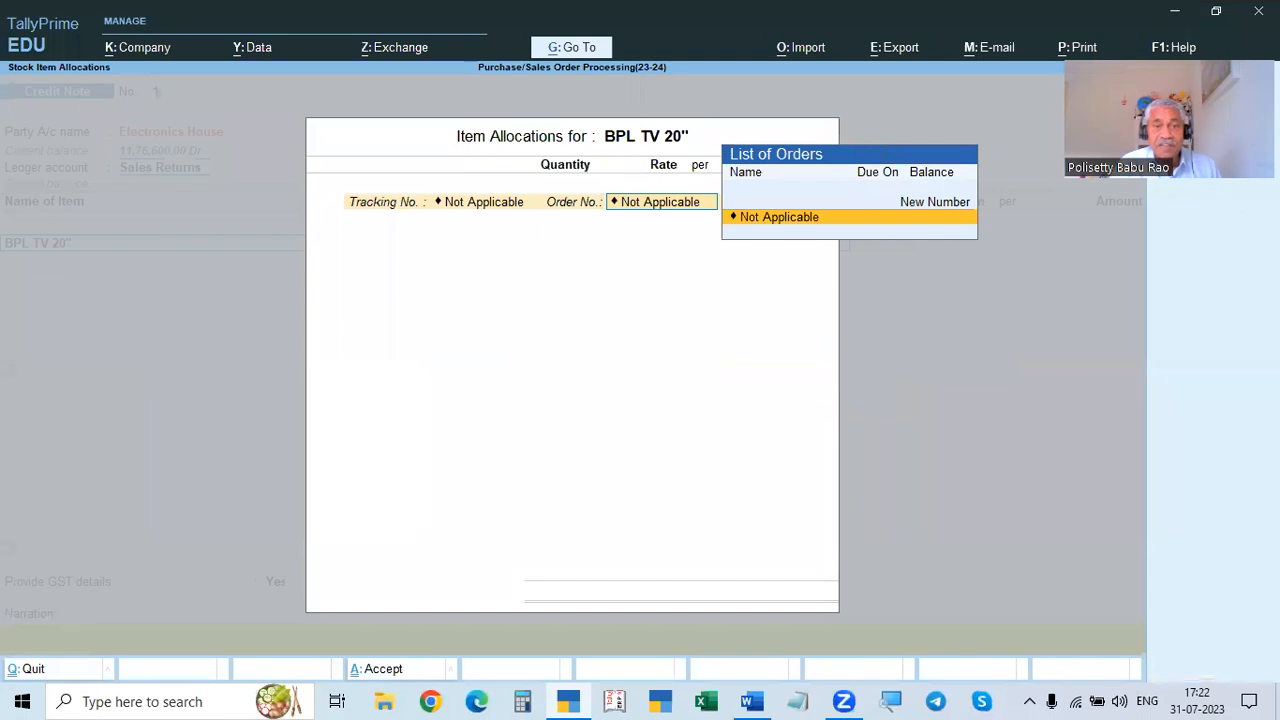
{"action": "key", "text": "Return"}
{"action": "type", "text": "2 Pcs"}
{"action": "key", "text": "Return"}
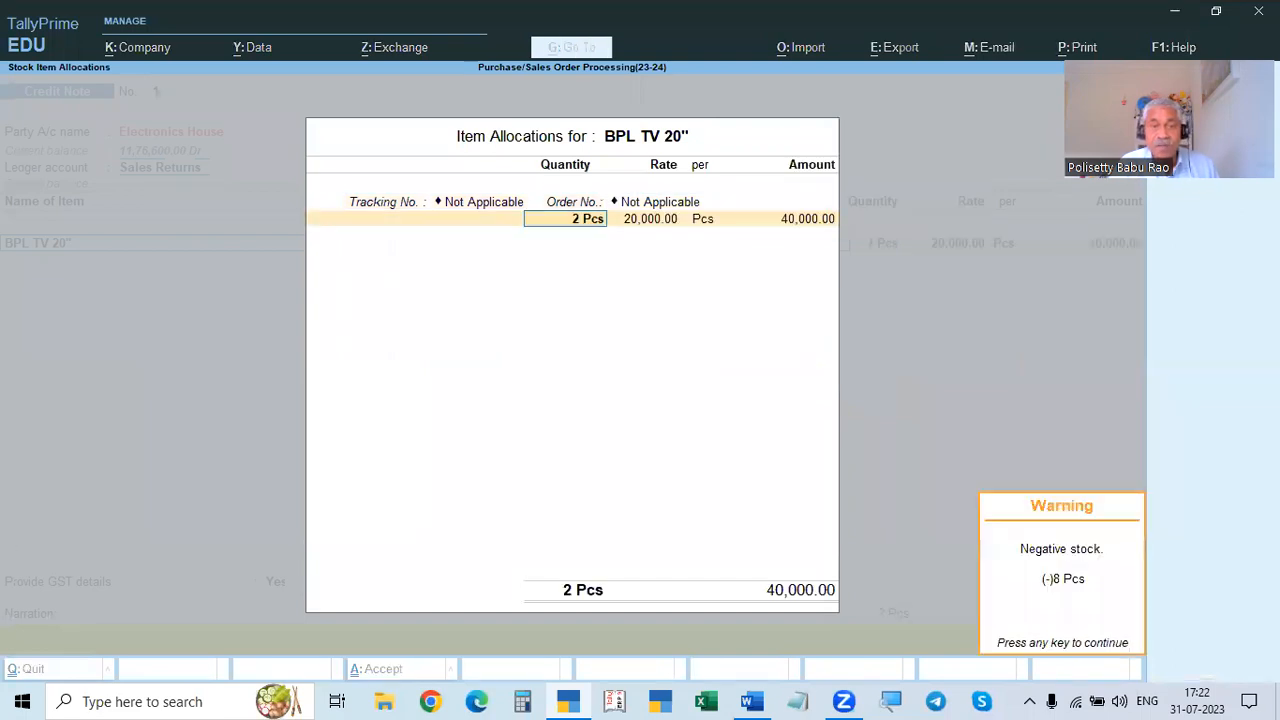
{"action": "key", "text": "Return"}
Step: Check the BPL TV rate in the Word document, accept 20,000.00 per Pcs in TallyPrime, and finish the item entry
{"action": "key", "text": "alt+Tab"}
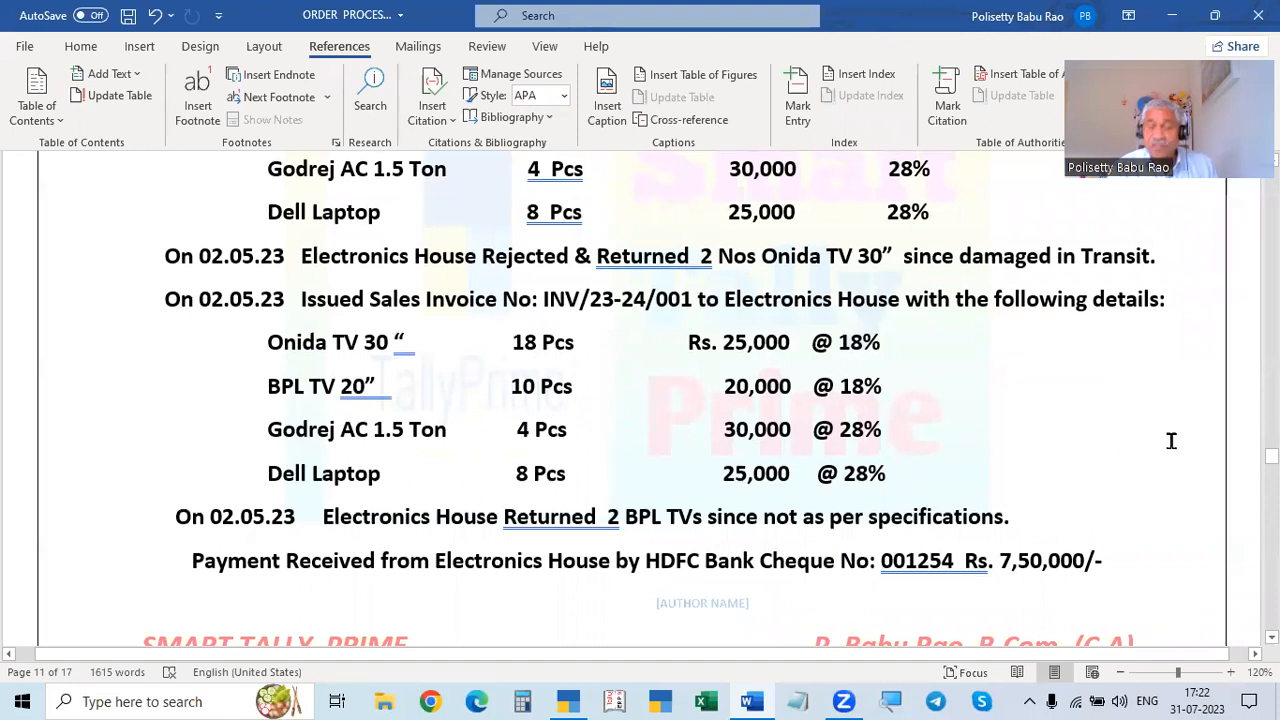
{"action": "key", "text": "alt+Tab"}
{"action": "key", "text": "Return"}
{"action": "key", "text": "Return"}
{"action": "key", "text": "Return"}
{"action": "key", "text": "Return"}
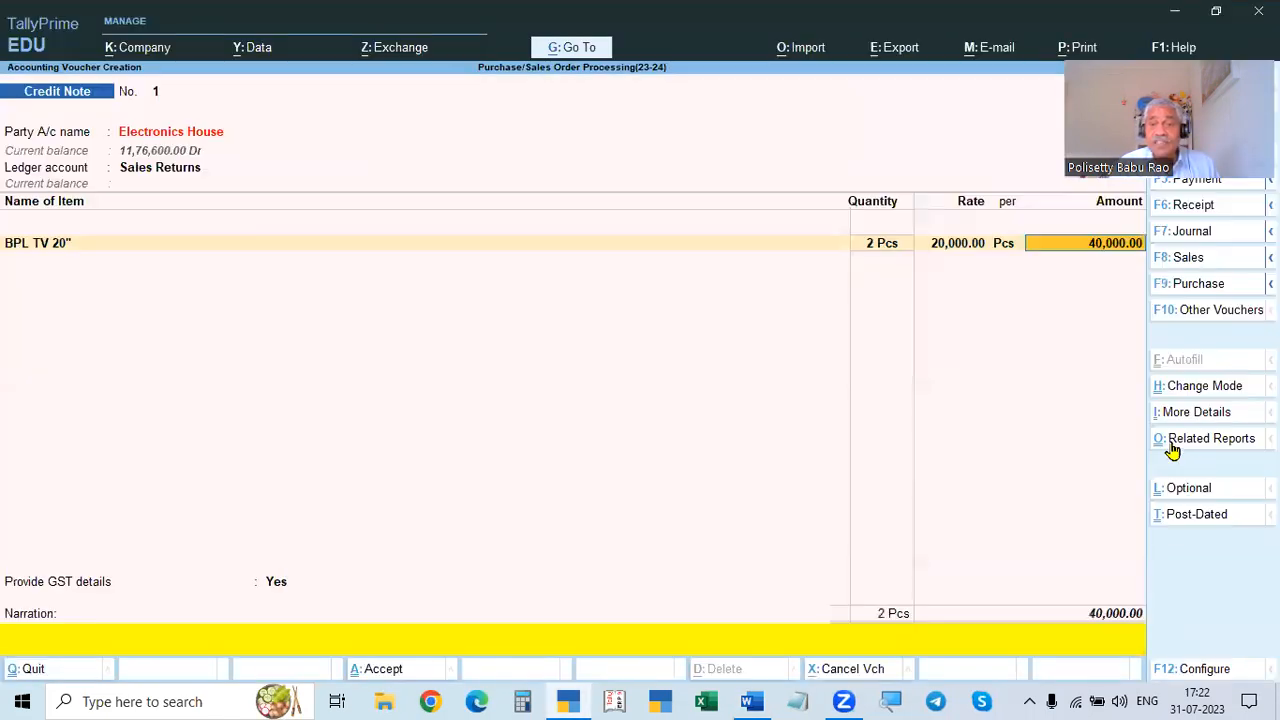
{"action": "key", "text": "Return"}
{"action": "key", "text": "Return"}
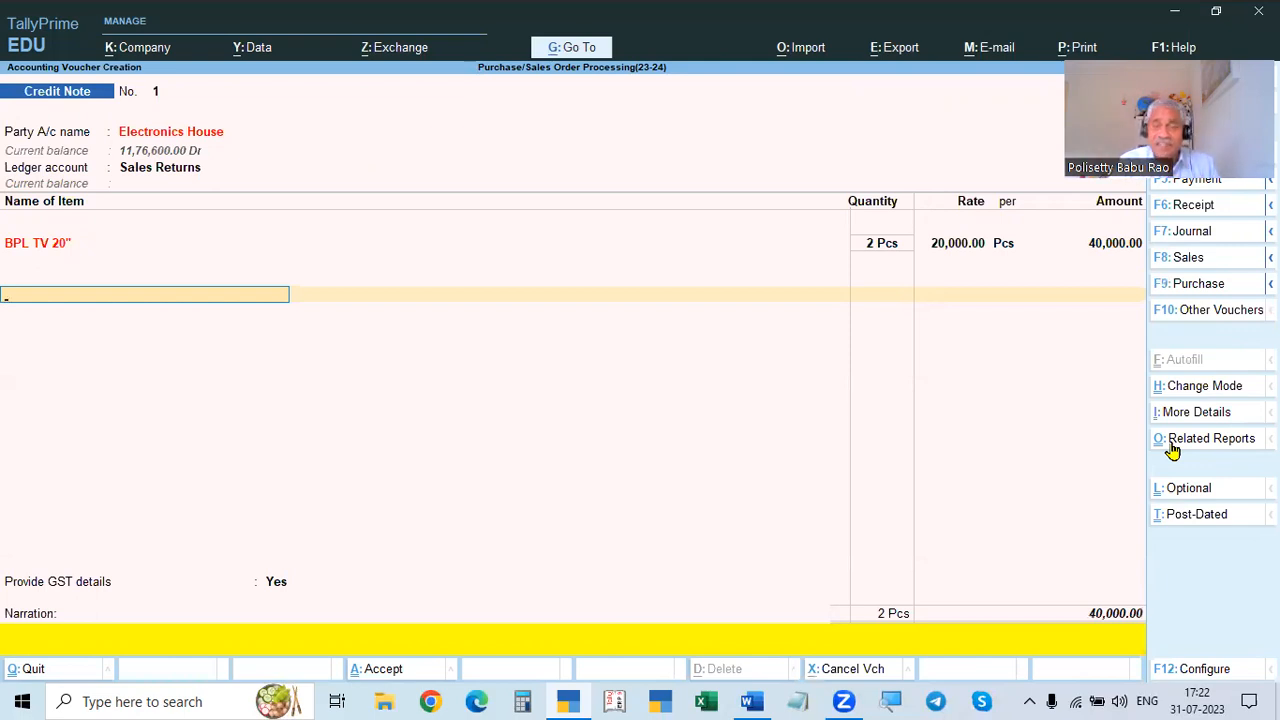
Step: Add the CGST and SGST tax ledgers to the credit note with their automatically calculated amounts
{"action": "type", "text": "CGST"}
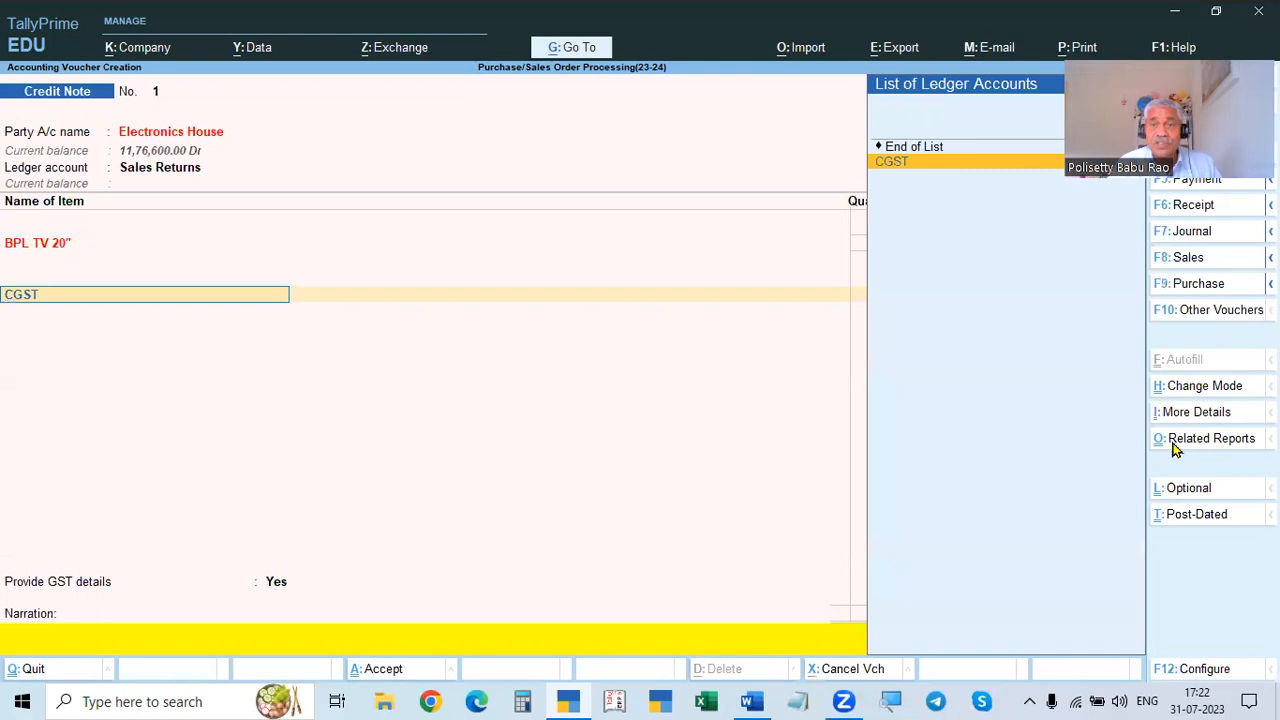
{"action": "key", "text": "Return"}
{"action": "type", "text": "SGS"}
{"action": "key", "text": "Return"}
{"action": "key", "text": "Return"}
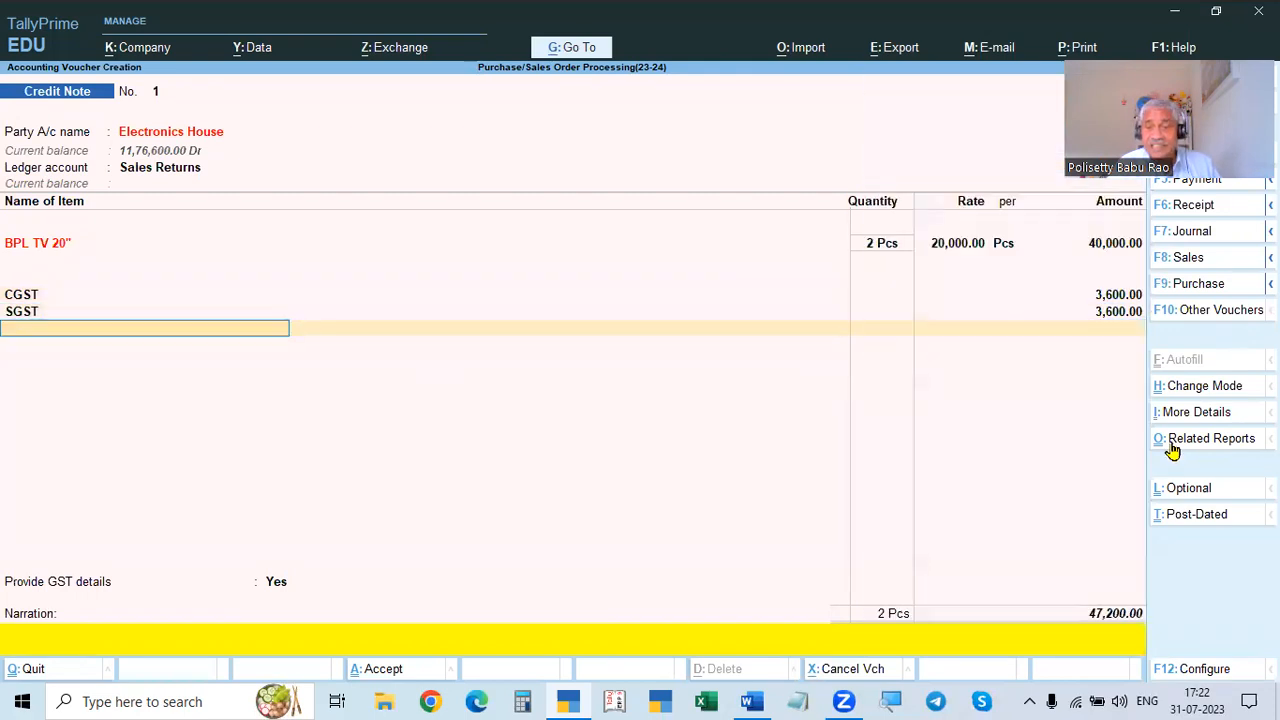
Step: Provide the credit note's GST details with reason 01-Sales Return, buyer's debit note number 254 and date 1.5
{"action": "key", "text": "Return"}
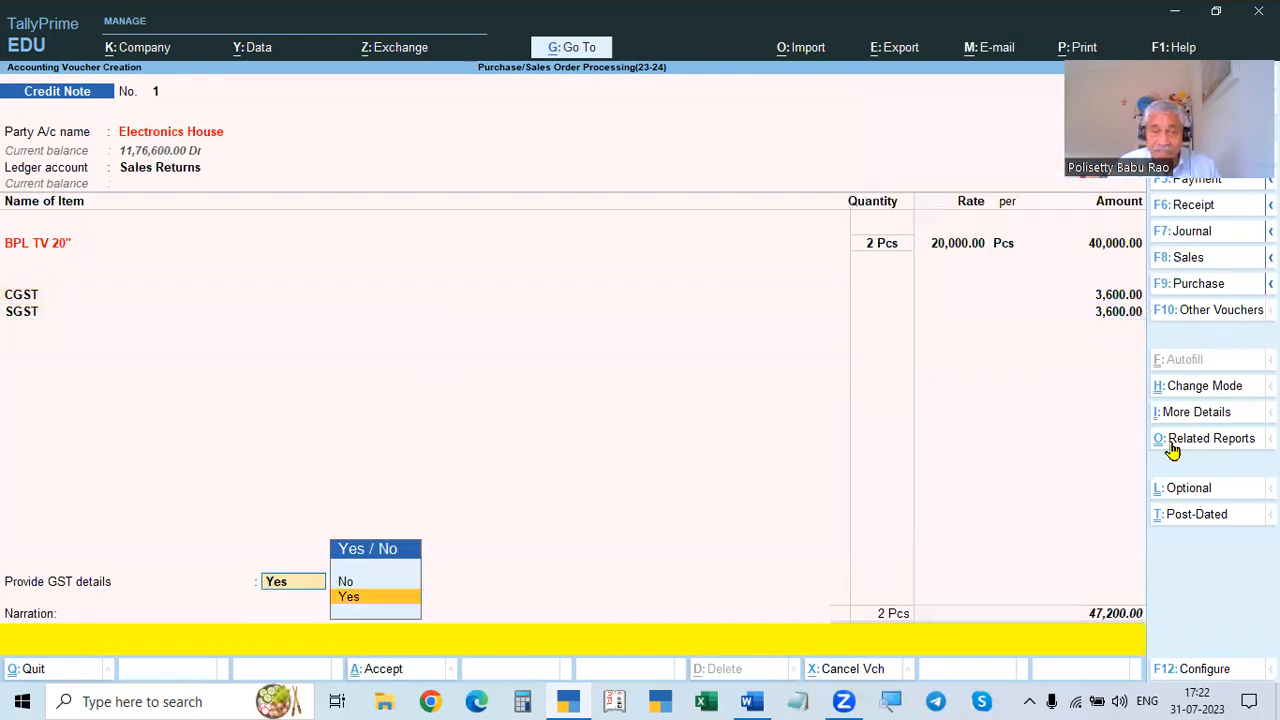
{"action": "key", "text": "Return"}
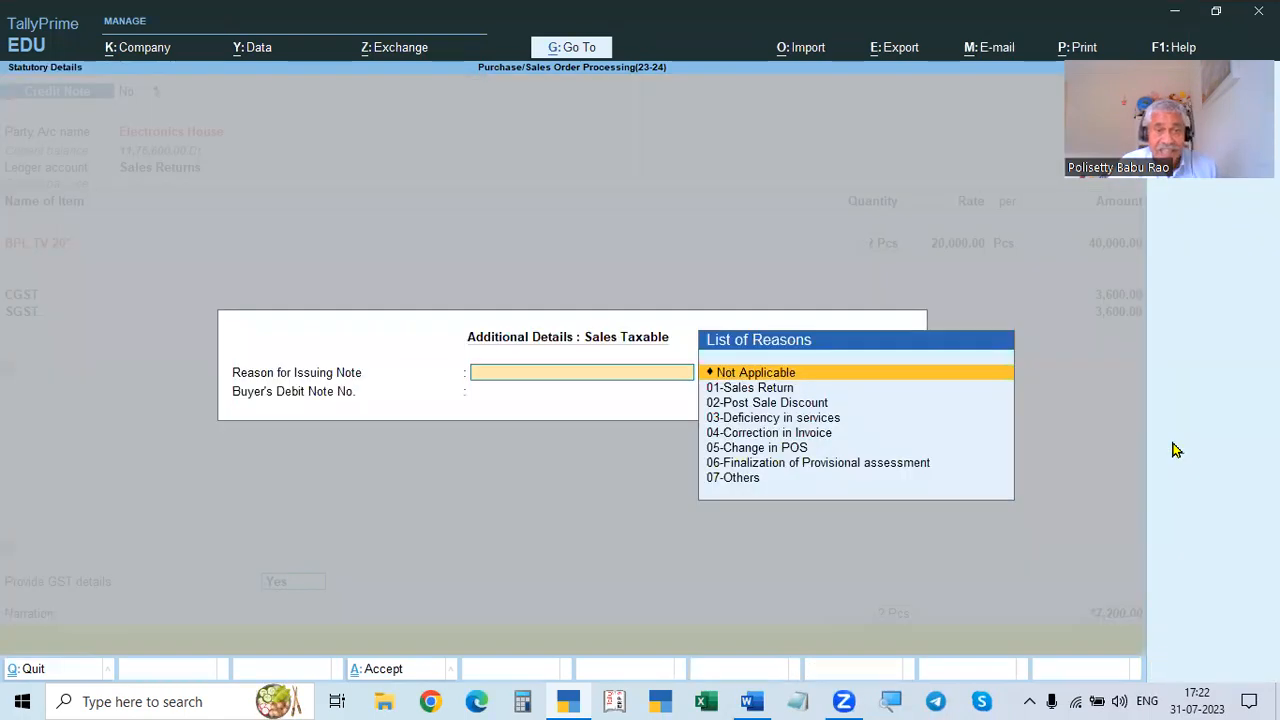
{"action": "key", "text": "Down"}
{"action": "key", "text": "Return"}
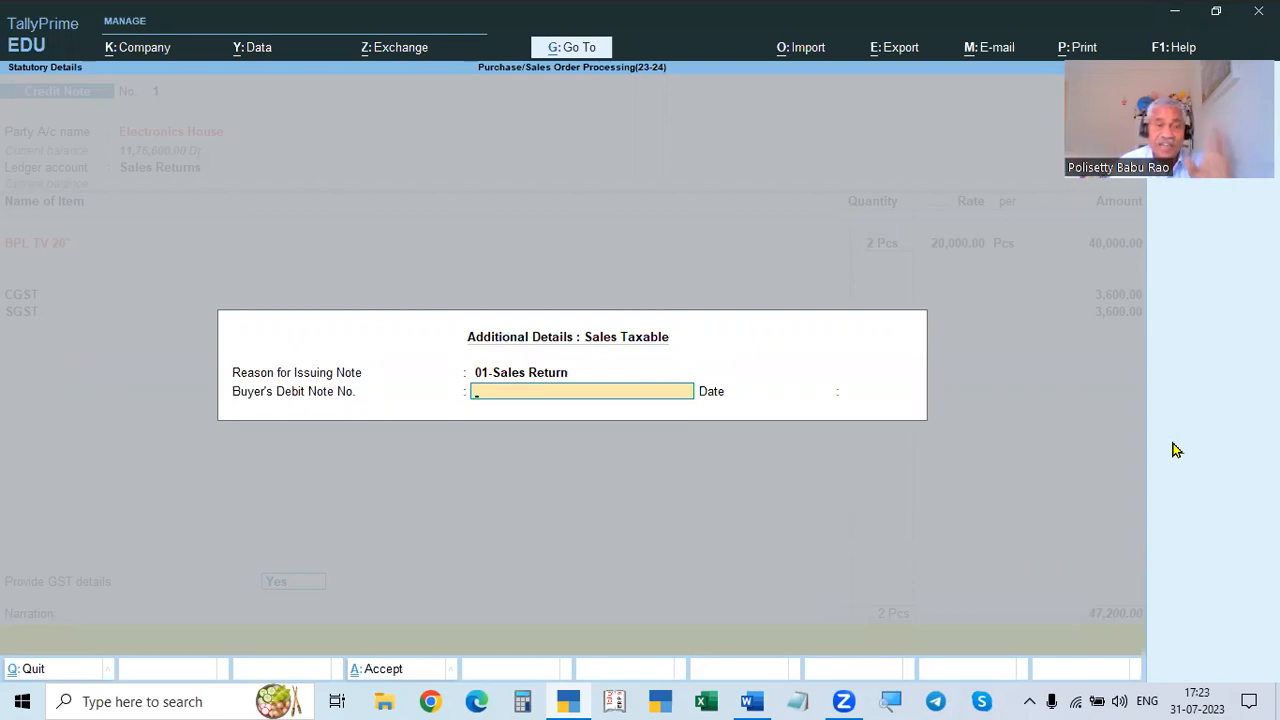
{"action": "key", "text": "Return"}
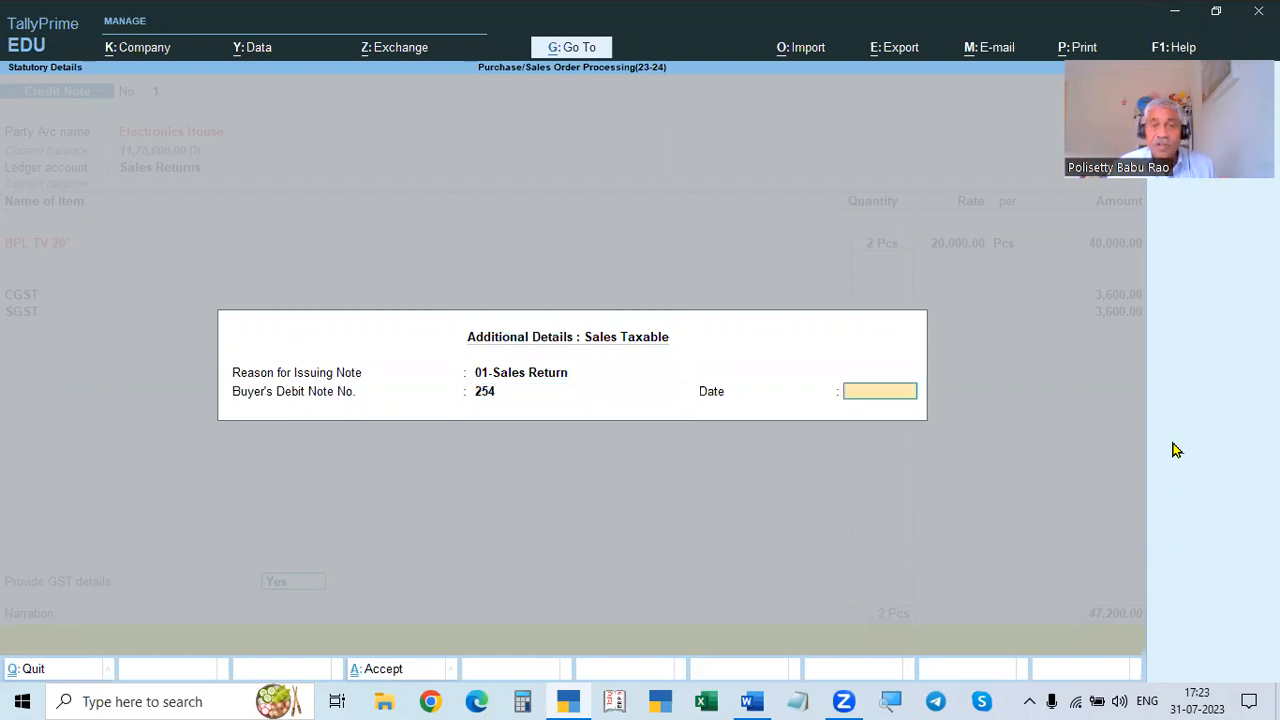
{"action": "type", "text": "1.5"}
{"action": "key", "text": "Return"}
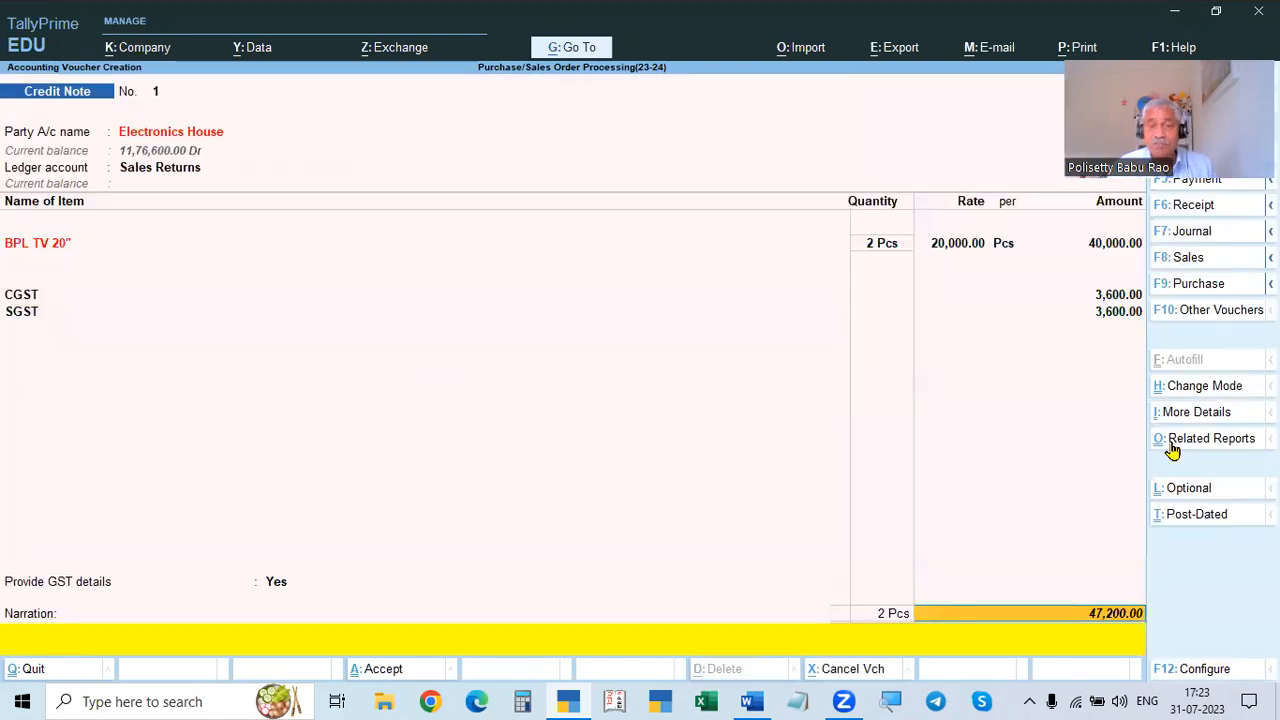
{"action": "key", "text": "Return"}
{"action": "key", "text": "Return"}
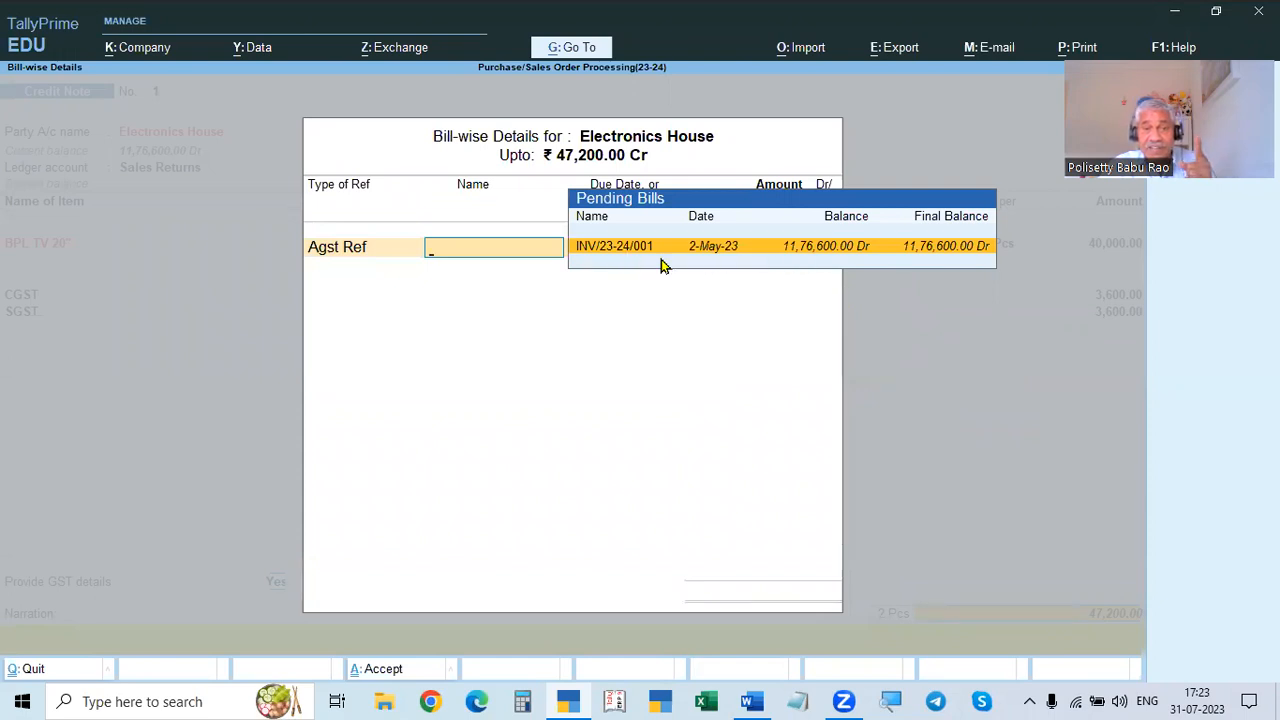
{"action": "key", "text": "BackSpace"}
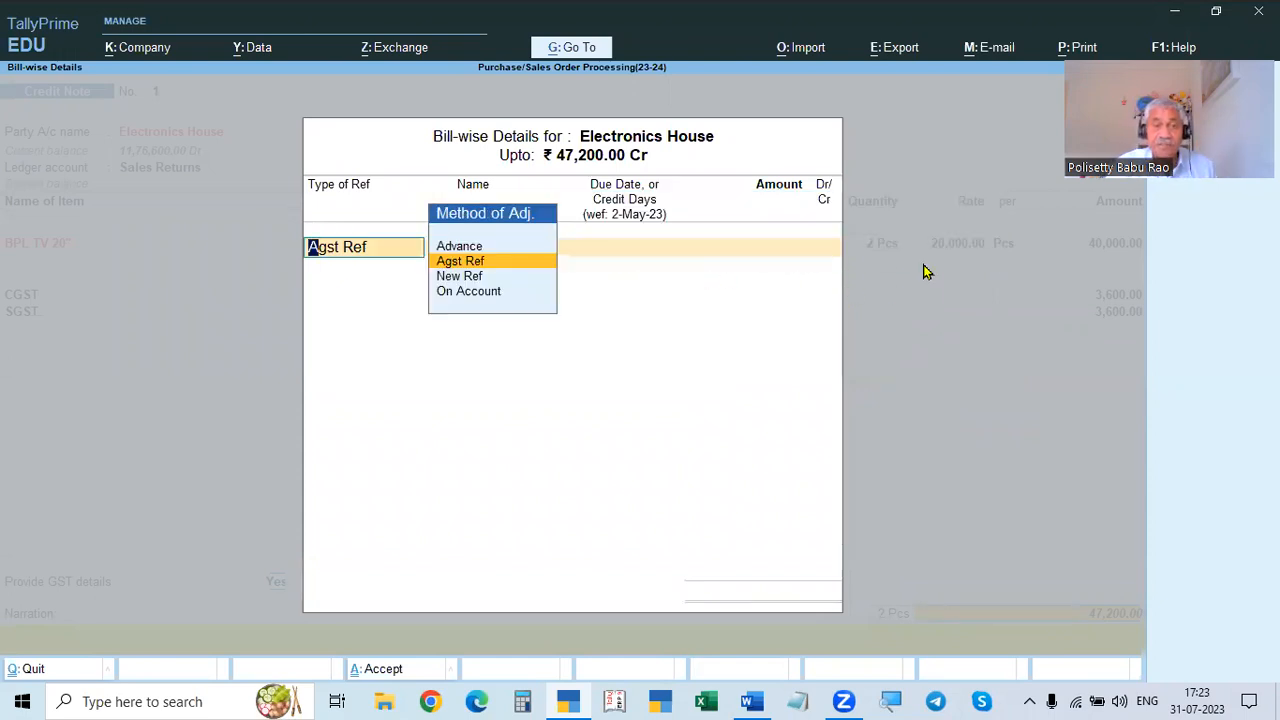
{"action": "key", "text": "Escape"}
{"action": "key", "text": "Return"}
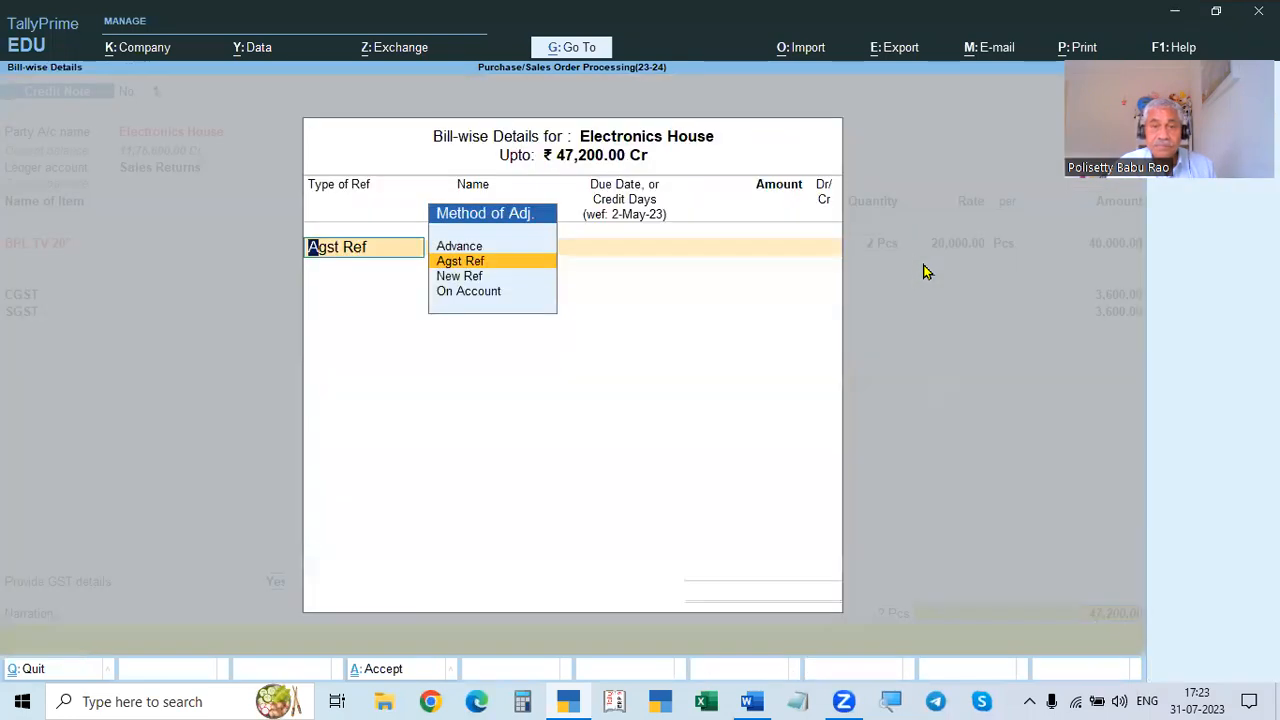
{"action": "key", "text": "Return"}
{"action": "key", "text": "BackSpace"}
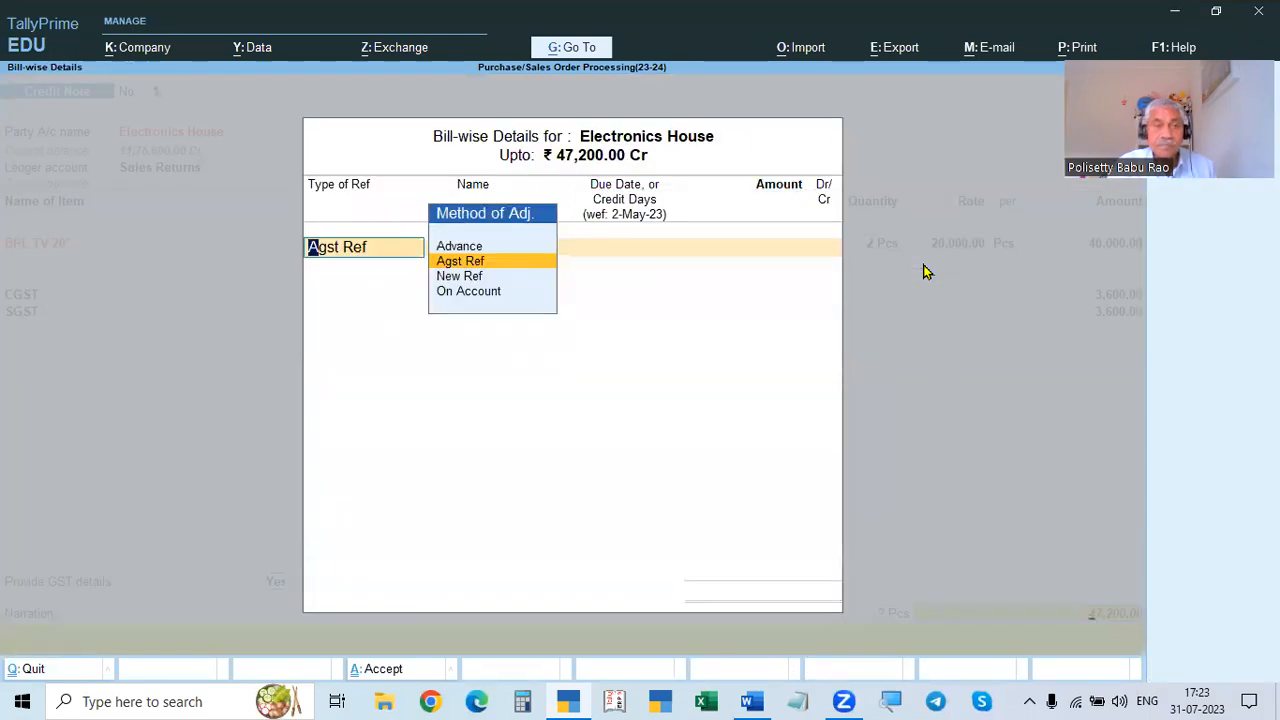
{"action": "key", "text": "Escape"}
Step: Reopen the credit note's additional sales details and change the buyer's debit note date to the 2nd
{"action": "key", "text": "Return"}
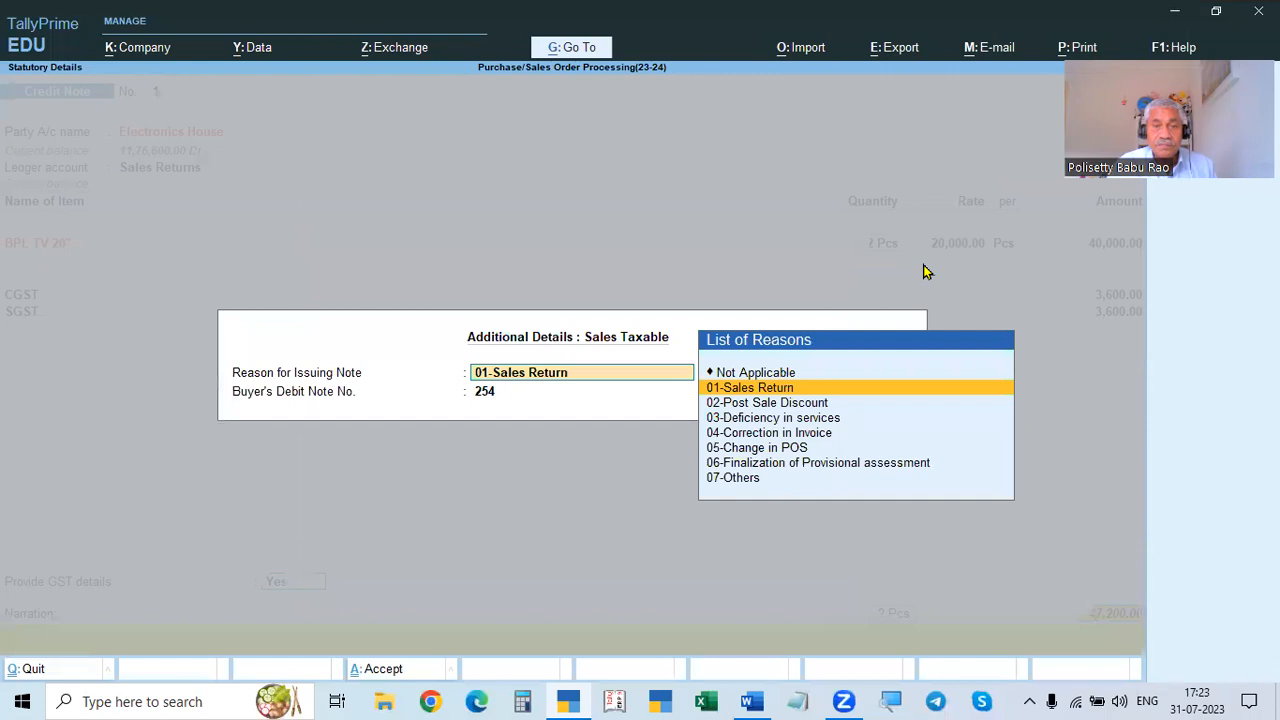
{"action": "key", "text": "Return"}
{"action": "key", "text": "Return"}
{"action": "type", "text": "2."}
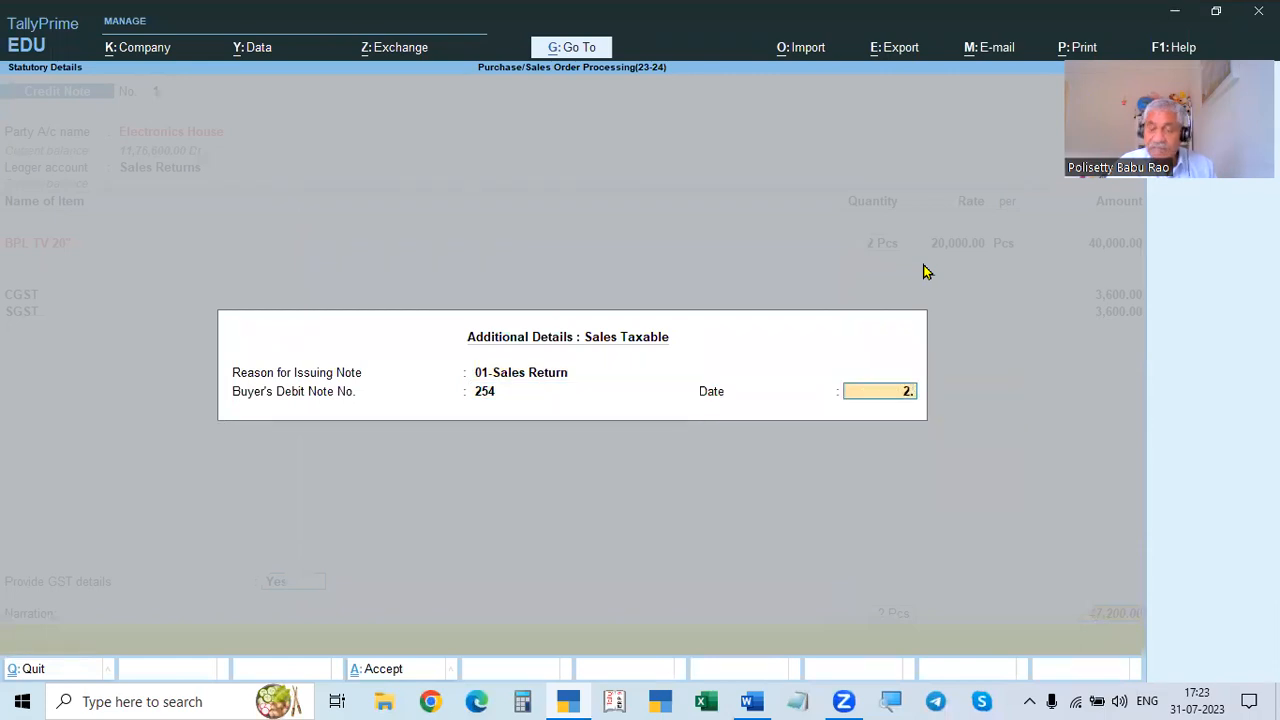
{"action": "key", "text": "Return"}
Step: Allocate the credit note amount as Agst Ref to pending bill INV/23-24/001 and save the credit note
{"action": "key", "text": "Return"}
{"action": "key", "text": "Return"}
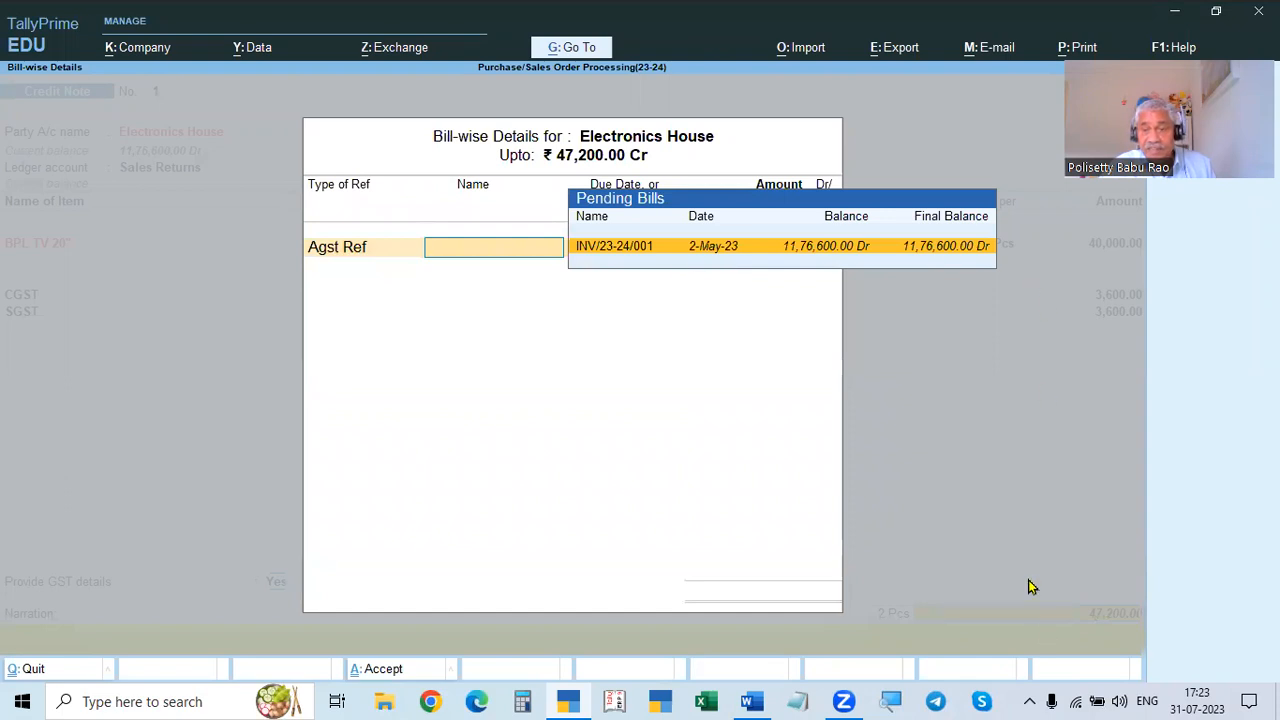
{"action": "key", "text": "Return"}
{"action": "key", "text": "Return"}
{"action": "key", "text": "Return"}
{"action": "key", "text": "Return"}
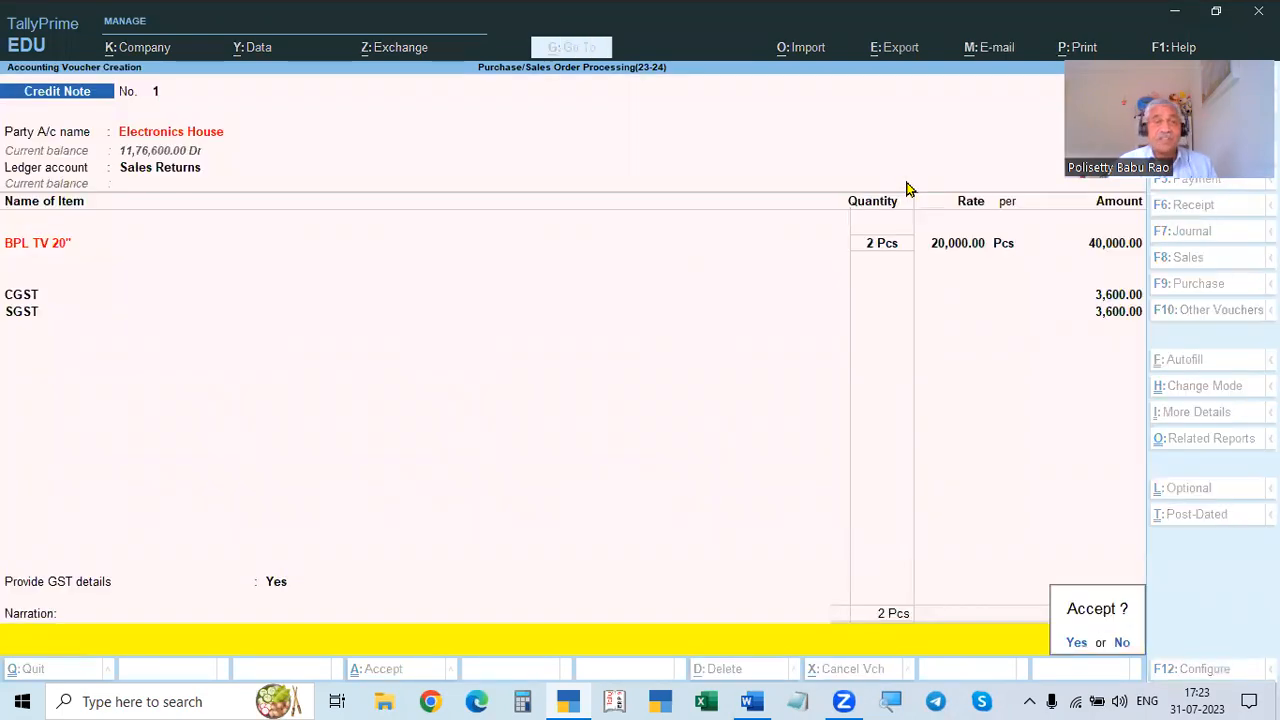
{"action": "key", "text": "Return"}
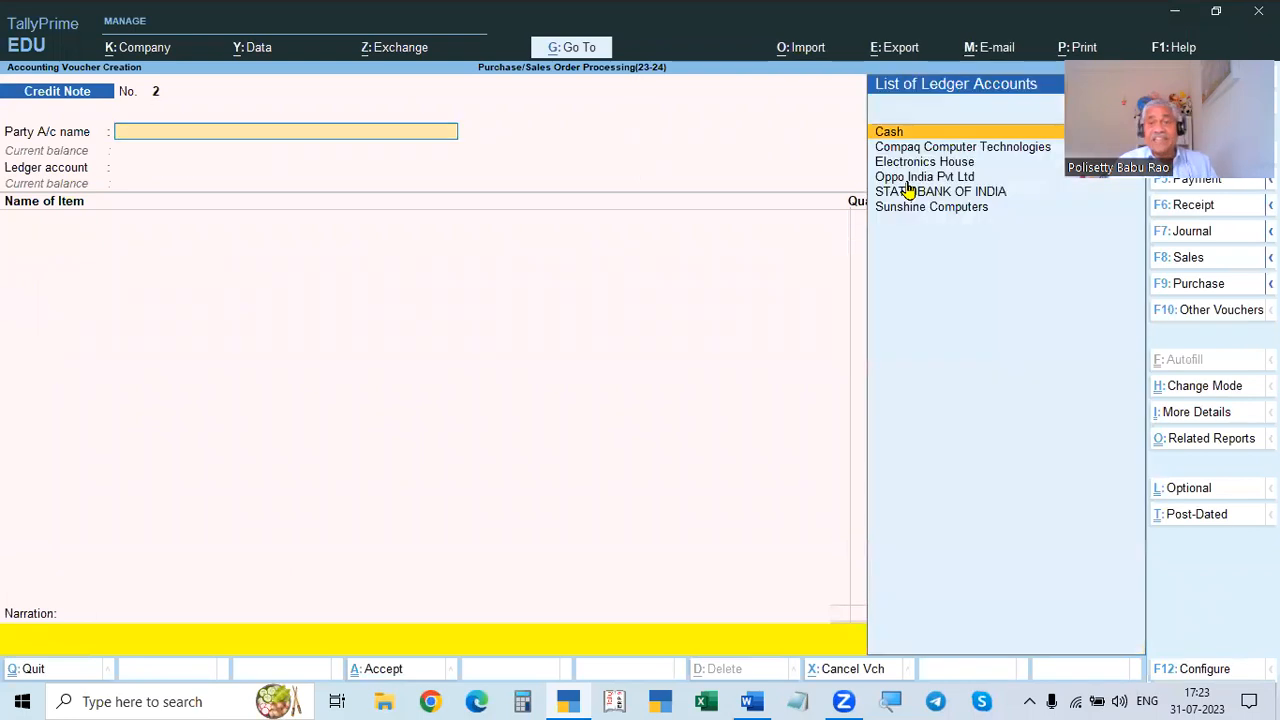
Step: Leave voucher entry and examine the Electronics House ledger for its sales and sales return entries
{"action": "key", "text": "Down"}
{"action": "key", "text": "Escape"}
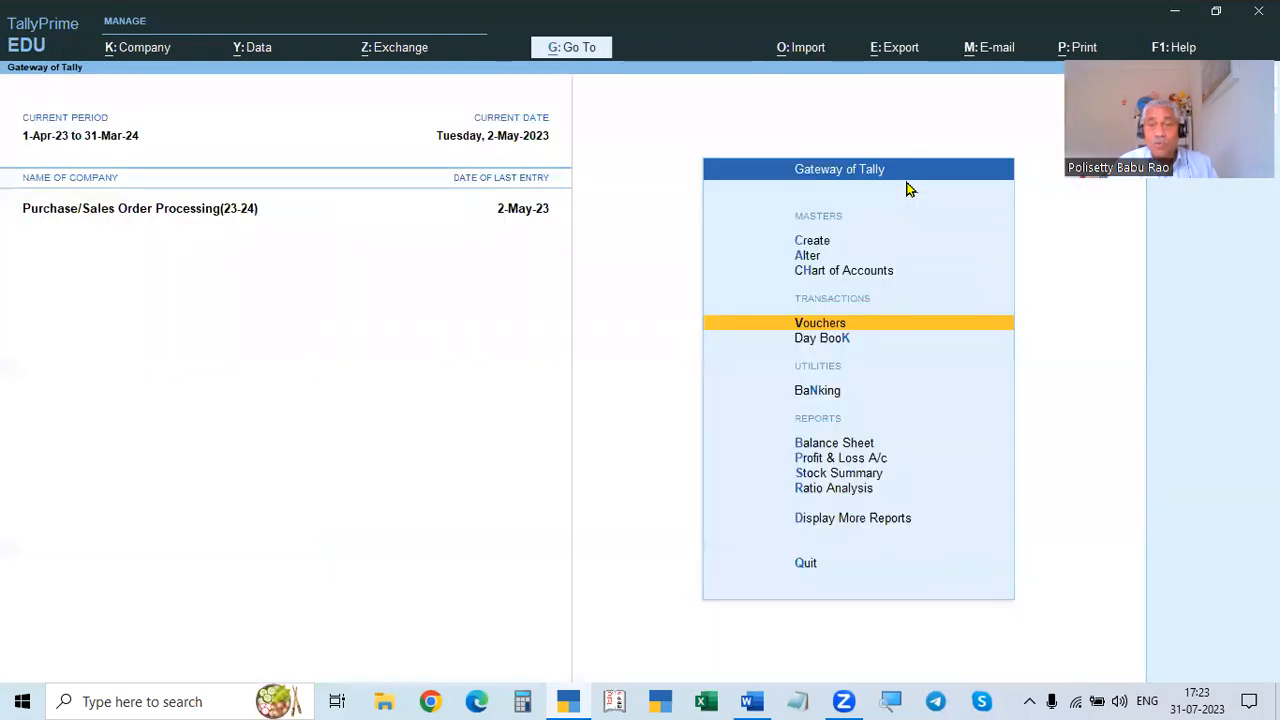
{"action": "key", "text": "d"}
{"action": "key", "text": "a"}
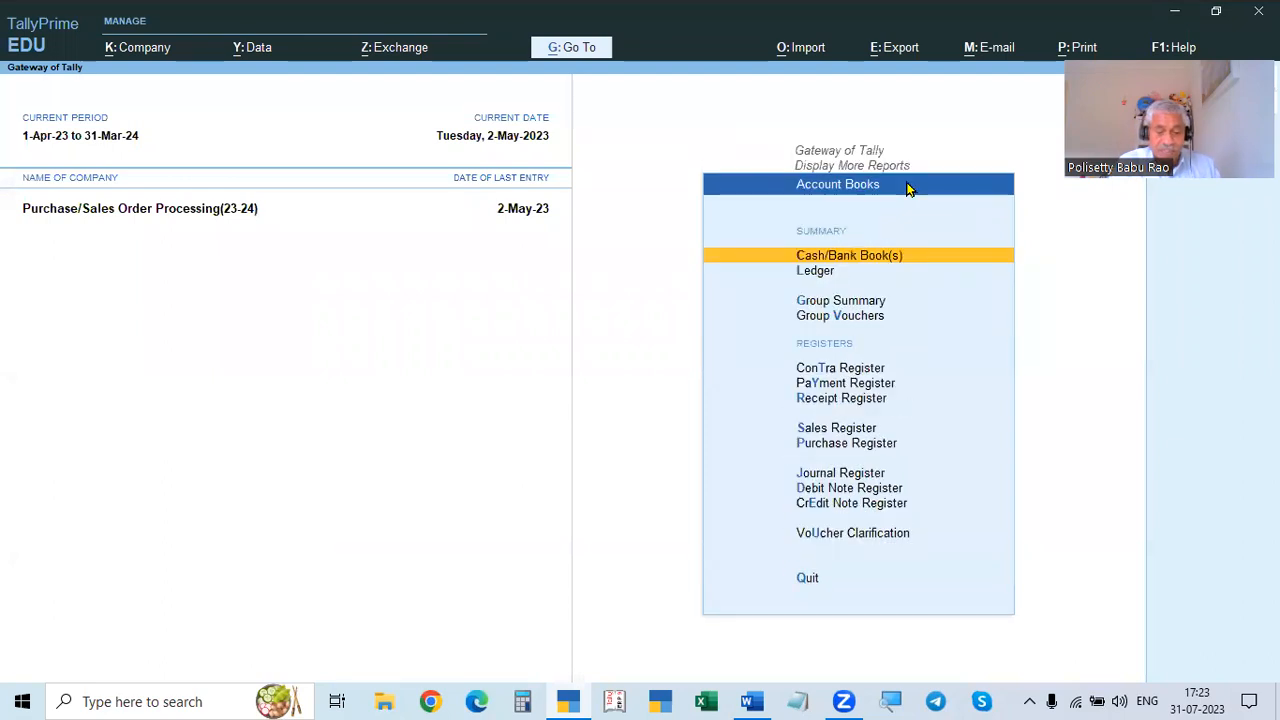
{"action": "key", "text": "l"}
{"action": "key", "text": "Down"}
{"action": "key", "text": "Down"}
{"action": "key", "text": "Down"}
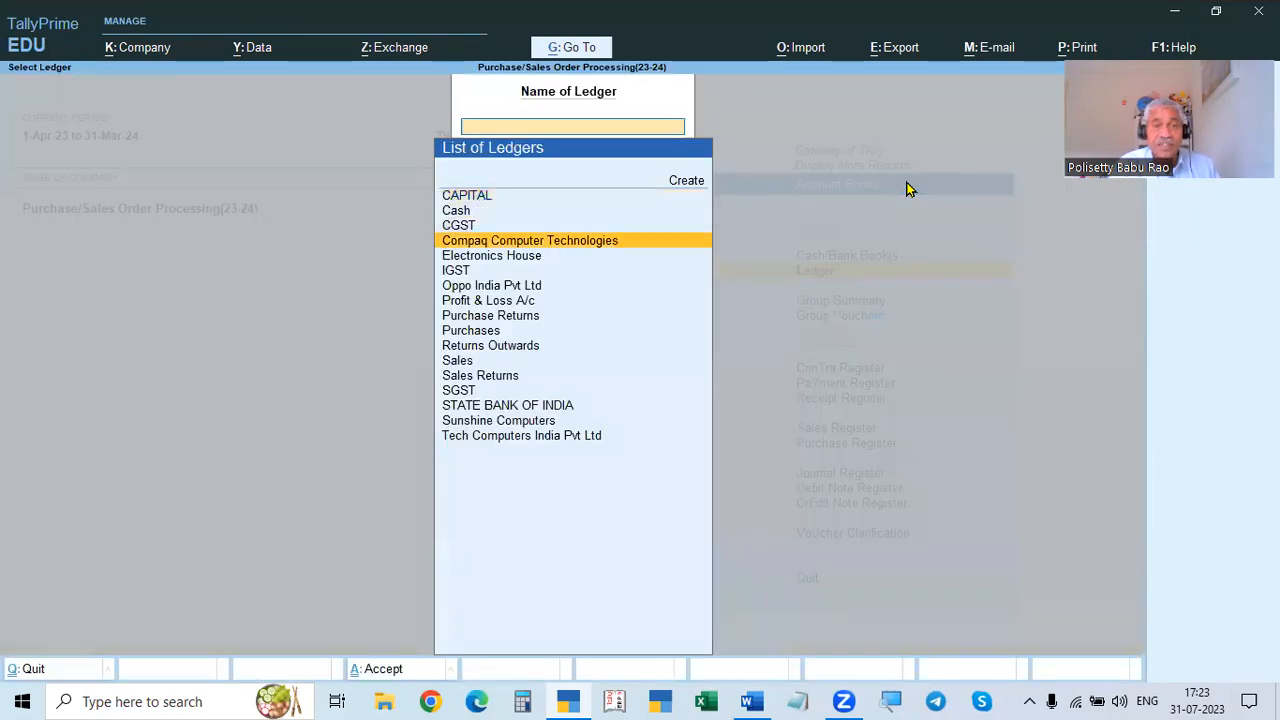
{"action": "key", "text": "Return"}
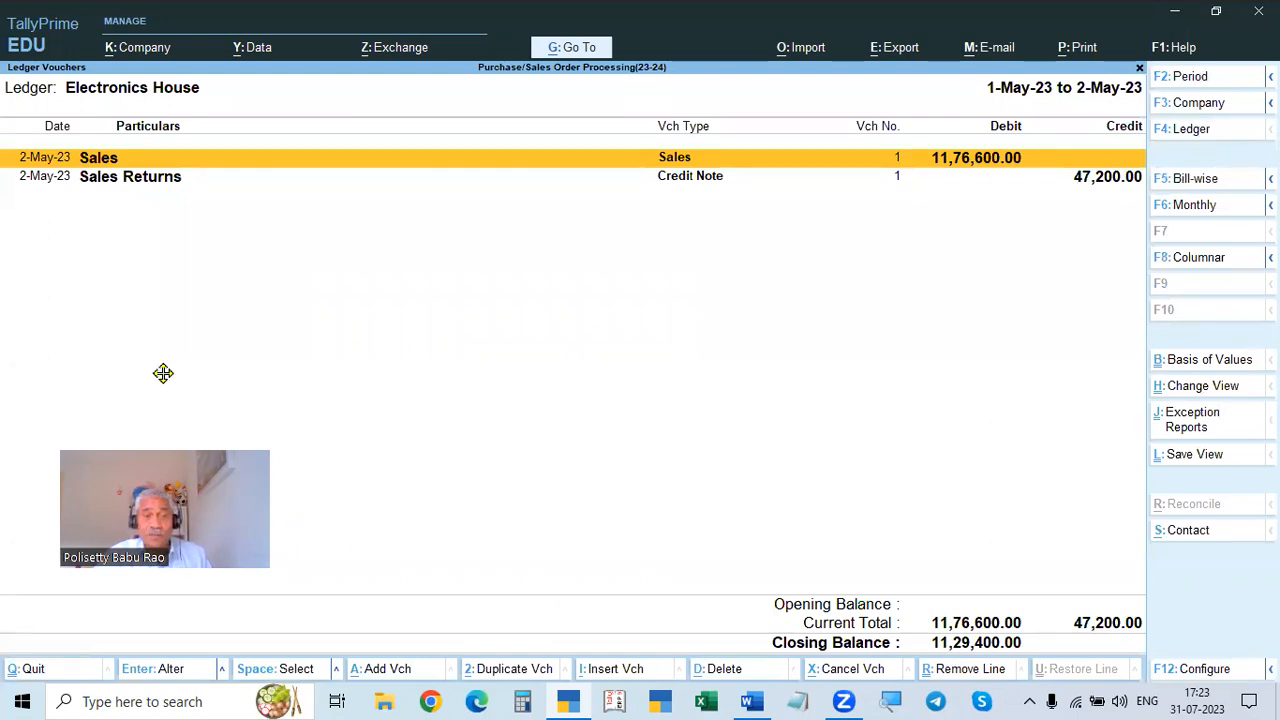
Step: Switch to the Word document and read the details of the payment received from Electronics House
{"action": "key", "text": "alt+Tab"}
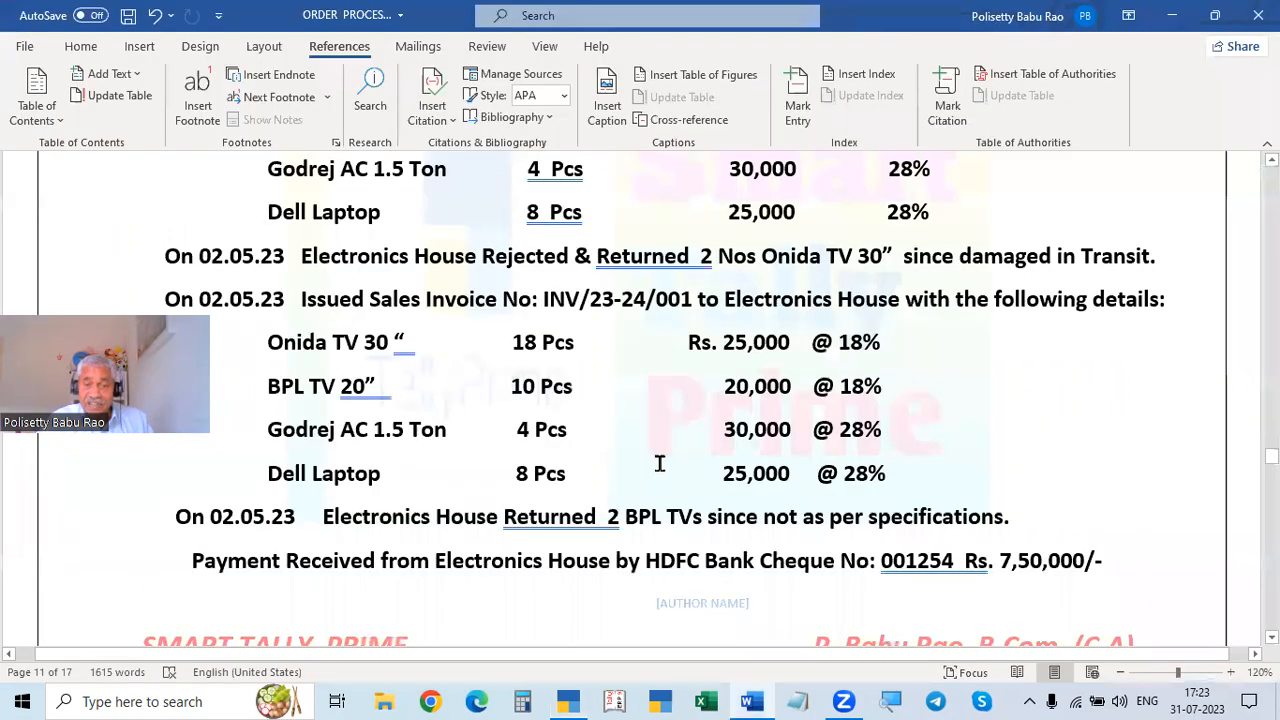
{"action": "scroll", "coordinate": [700, 480], "scroll_direction": "down", "scroll_amount": 2}
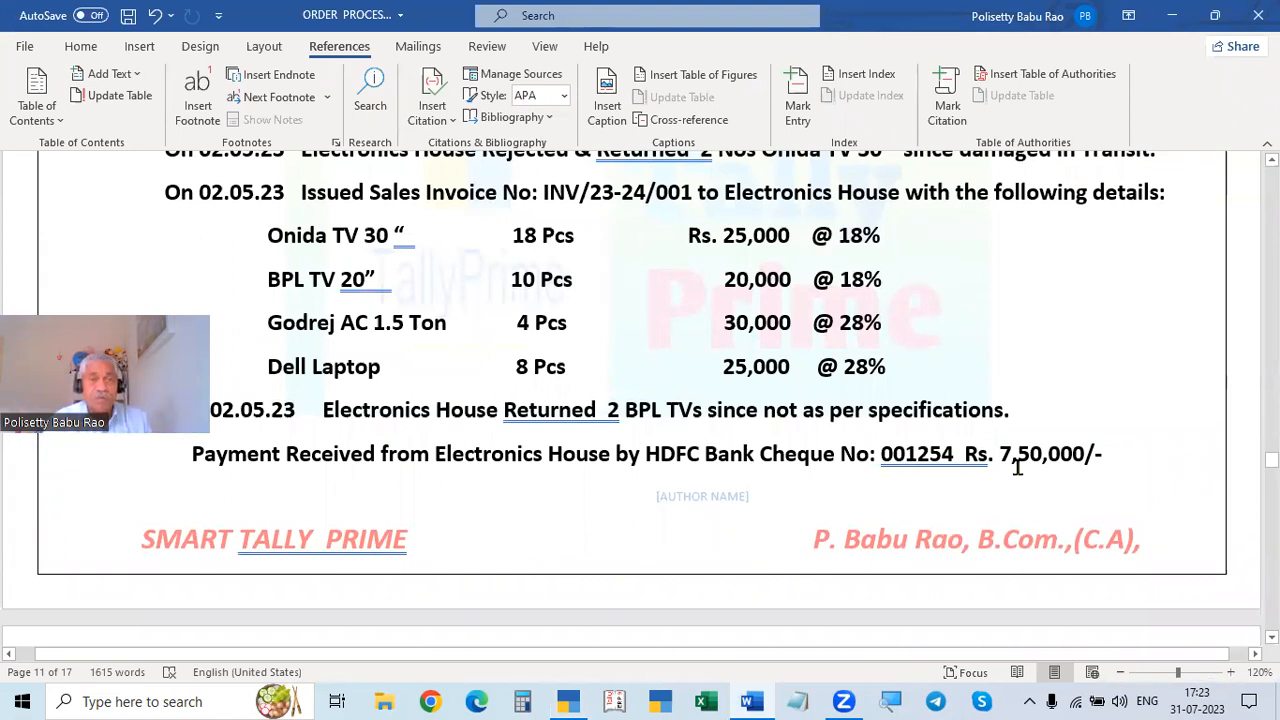
{"action": "key", "text": "alt+Tab"}
{"action": "key", "text": "alt+Tab"}
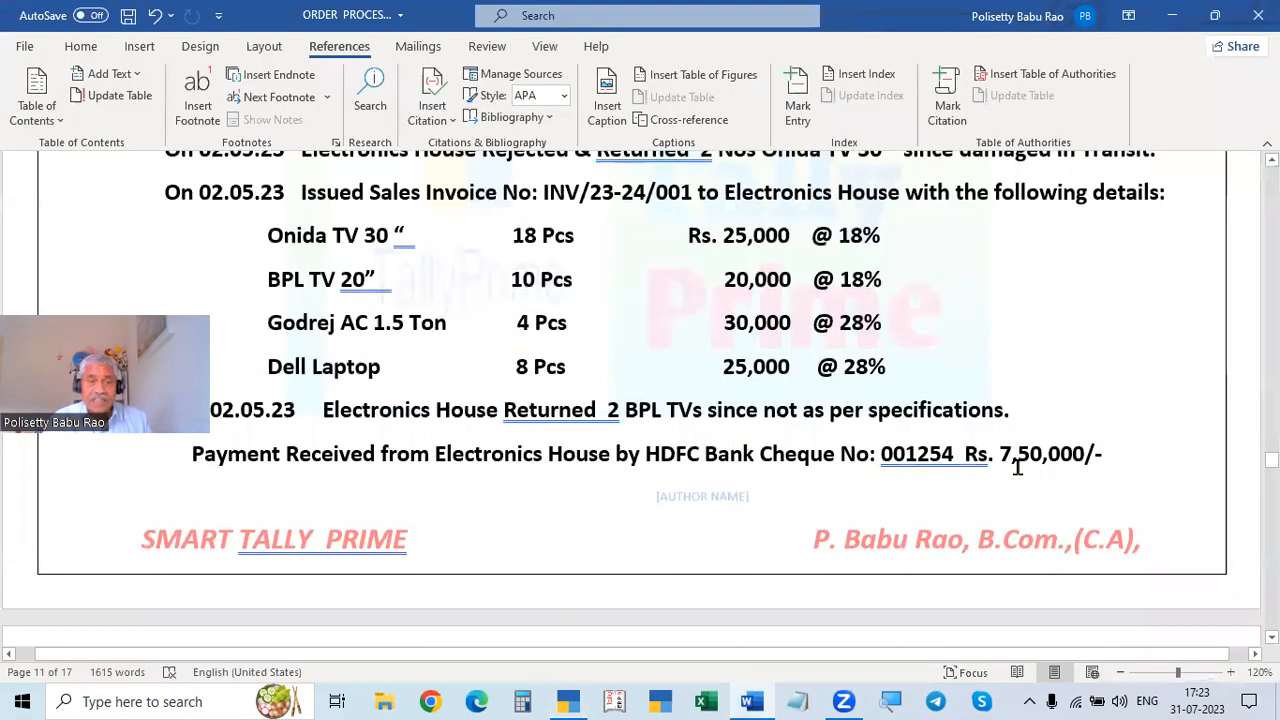
Step: Return to TallyPrime, leave the ledger report, and start a receipt voucher with STATE BANK OF INDIA as the account
{"action": "key", "text": "alt+Tab"}
{"action": "key", "text": "Escape"}
{"action": "key", "text": "Escape"}
{"action": "key", "text": "Escape"}
{"action": "key", "text": "Escape"}
{"action": "key", "text": "Escape"}
{"action": "key", "text": "v"}
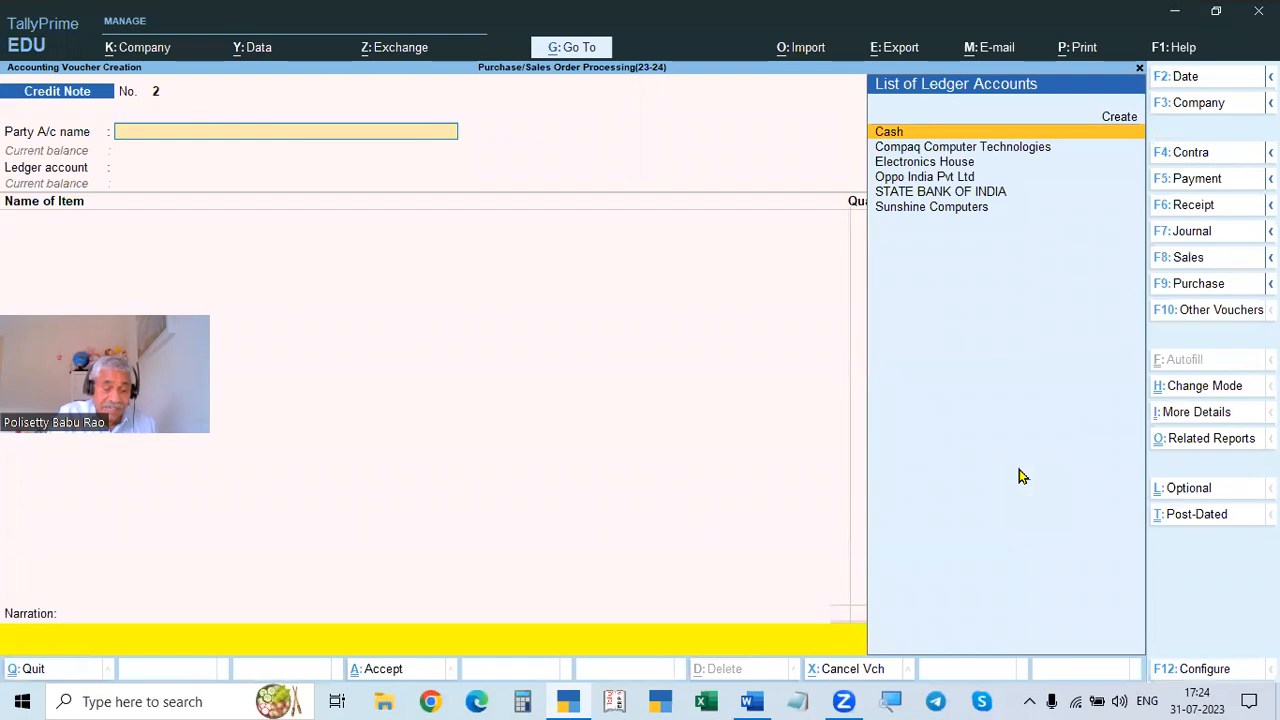
{"action": "key", "text": "F6"}
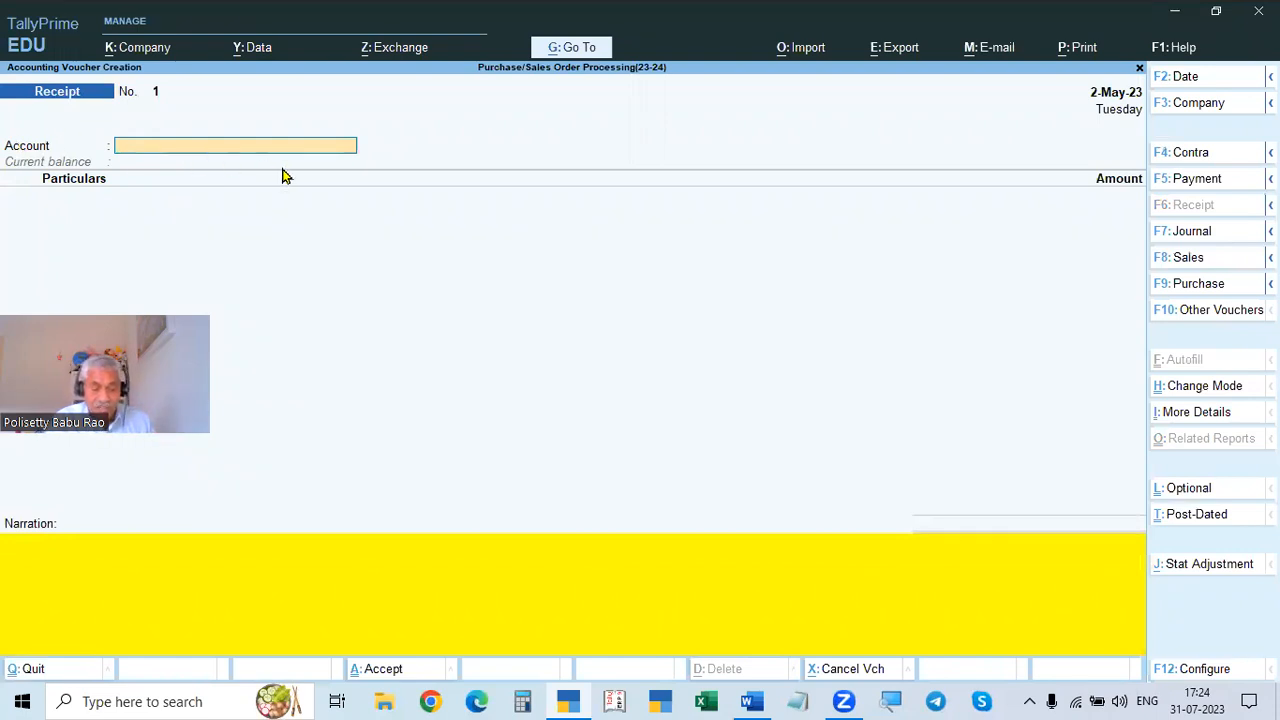
{"action": "type", "text": "STATE"}
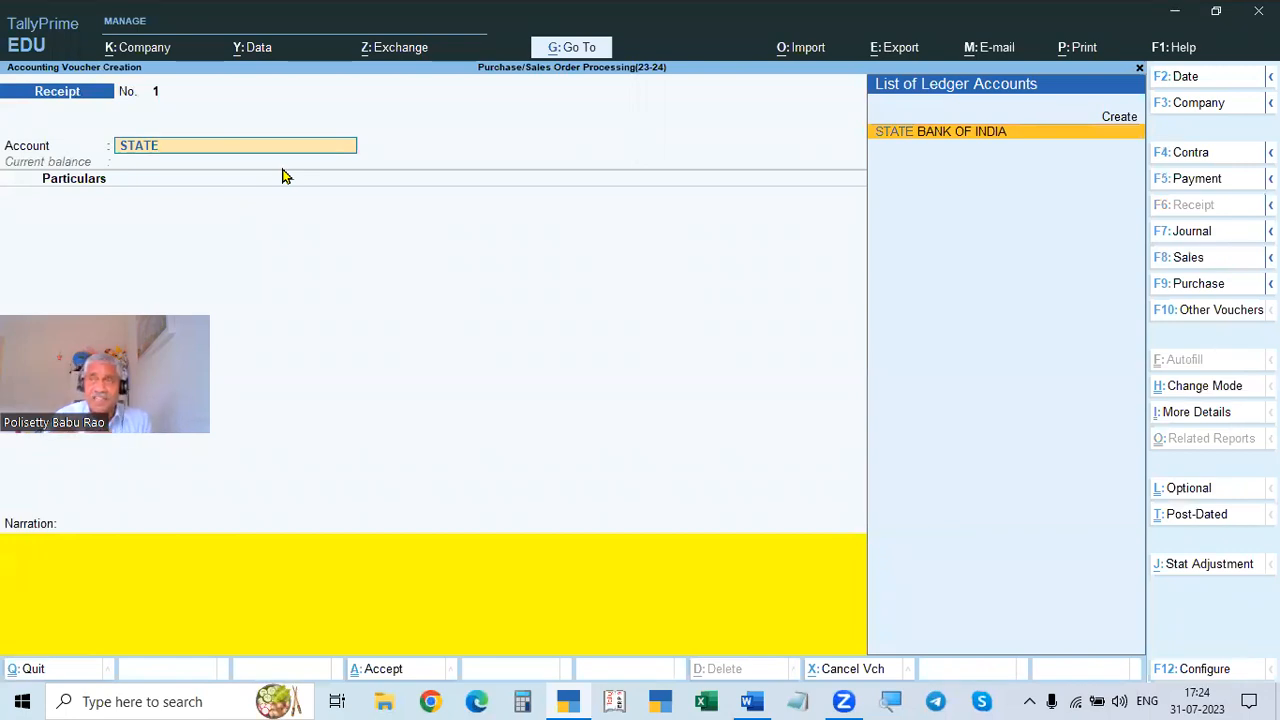
{"action": "key", "text": "Return"}
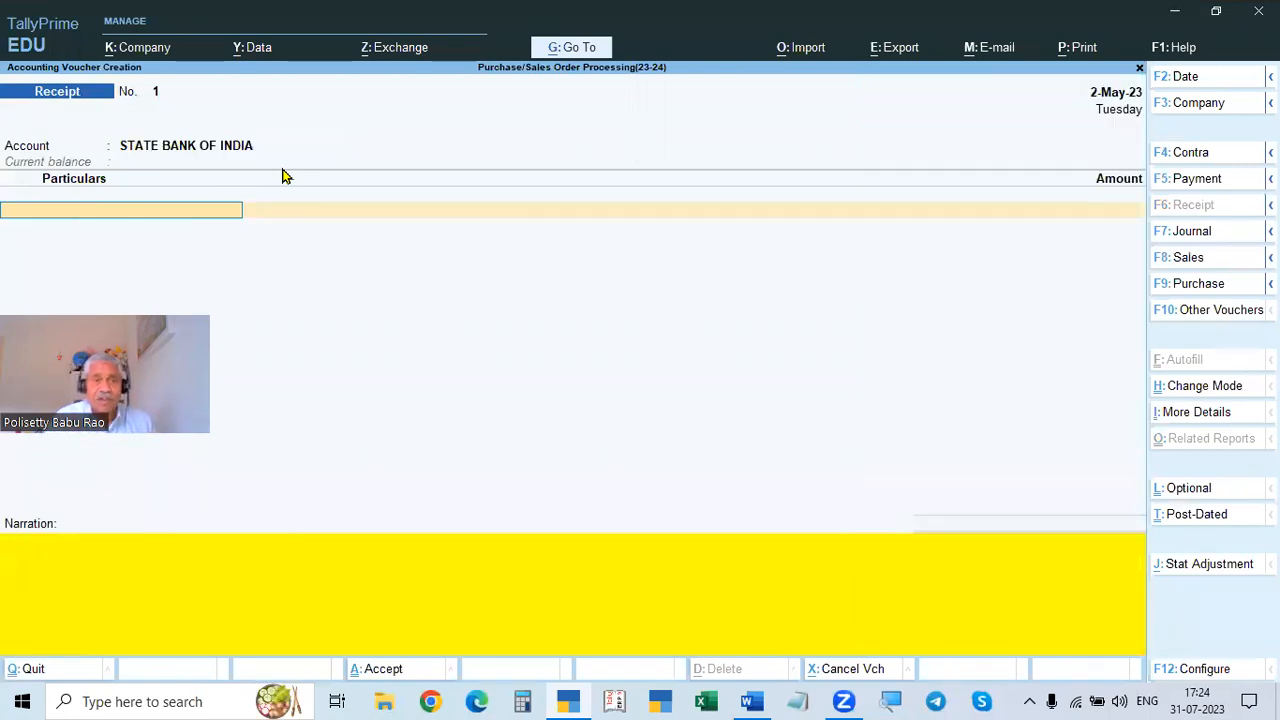
Step: Check the payer in the Word document and choose Electronics House under the receipt's particulars in TallyPrime
{"action": "key", "text": "alt+Tab"}
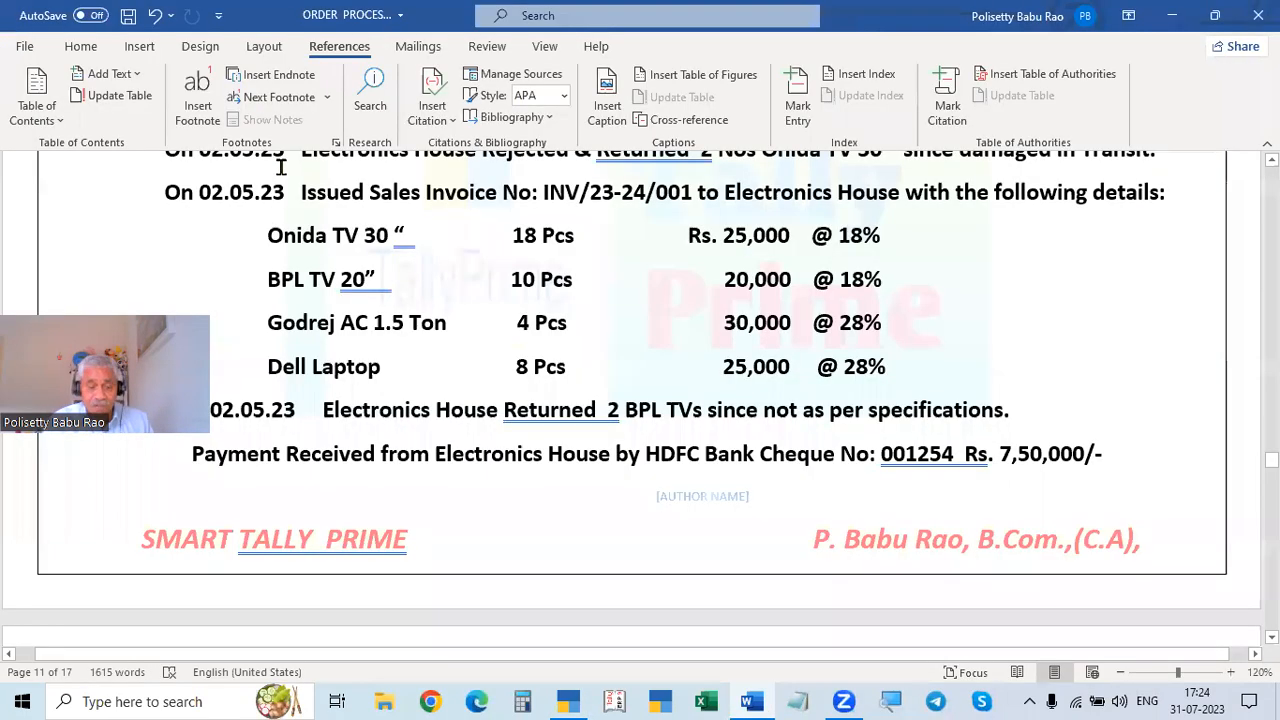
{"action": "key", "text": "alt+Tab"}
{"action": "key", "text": "Down"}
{"action": "key", "text": "Down"}
{"action": "key", "text": "Down"}
{"action": "key", "text": "Down"}
{"action": "key", "text": "Down"}
{"action": "key", "text": "Down"}
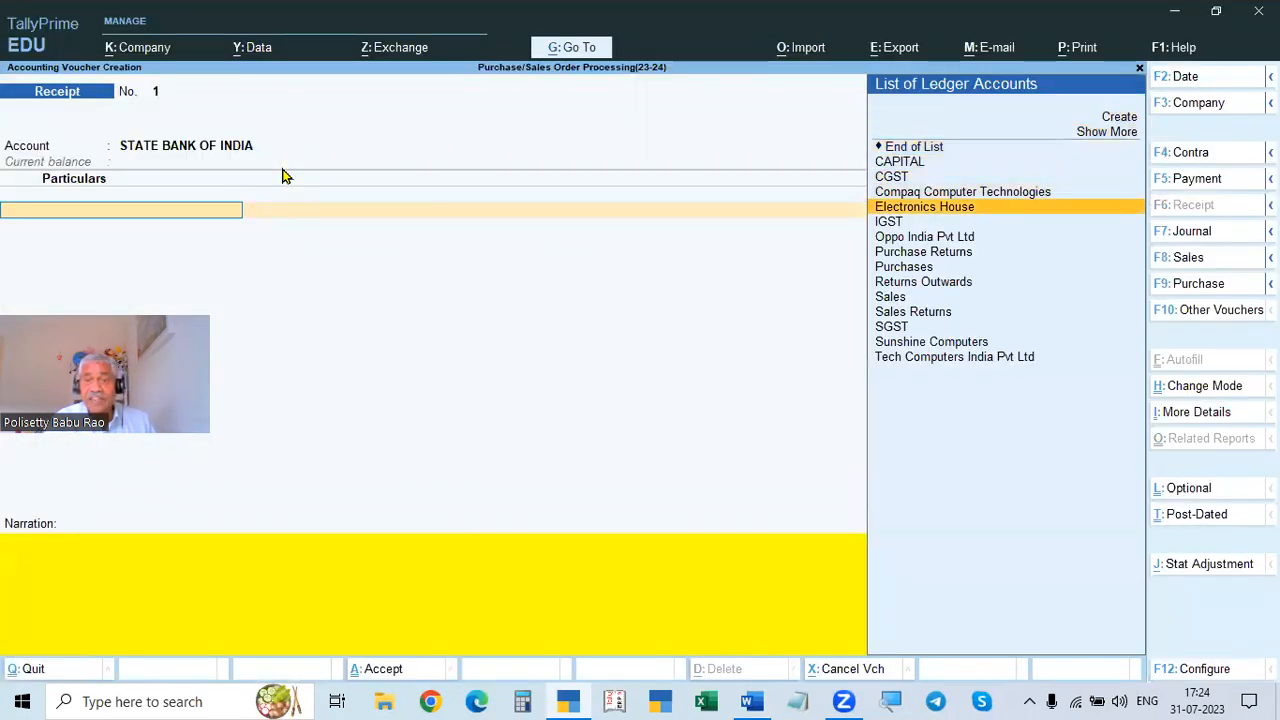
{"action": "key", "text": "Return"}
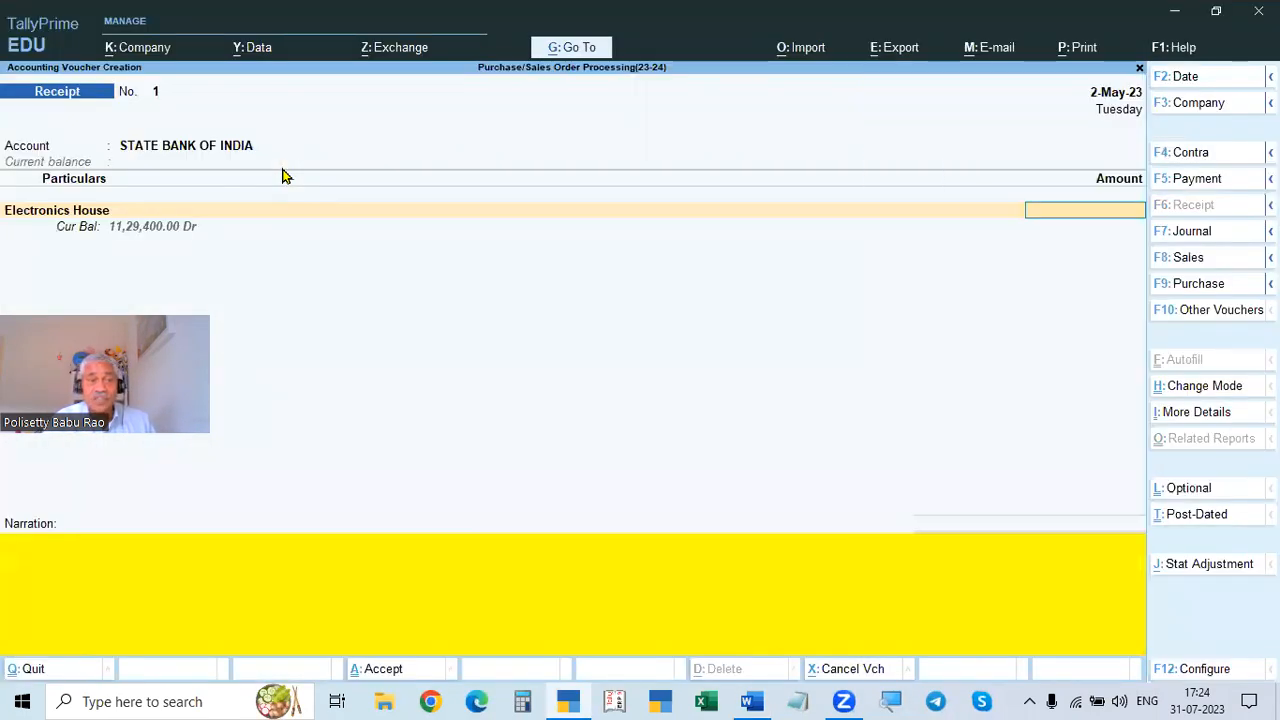
Step: Recheck the receipt's bank account and party, consult the amount in the Word document, and enter 750000 in TallyPrime
{"action": "left_click", "coordinate": [174, 152]}
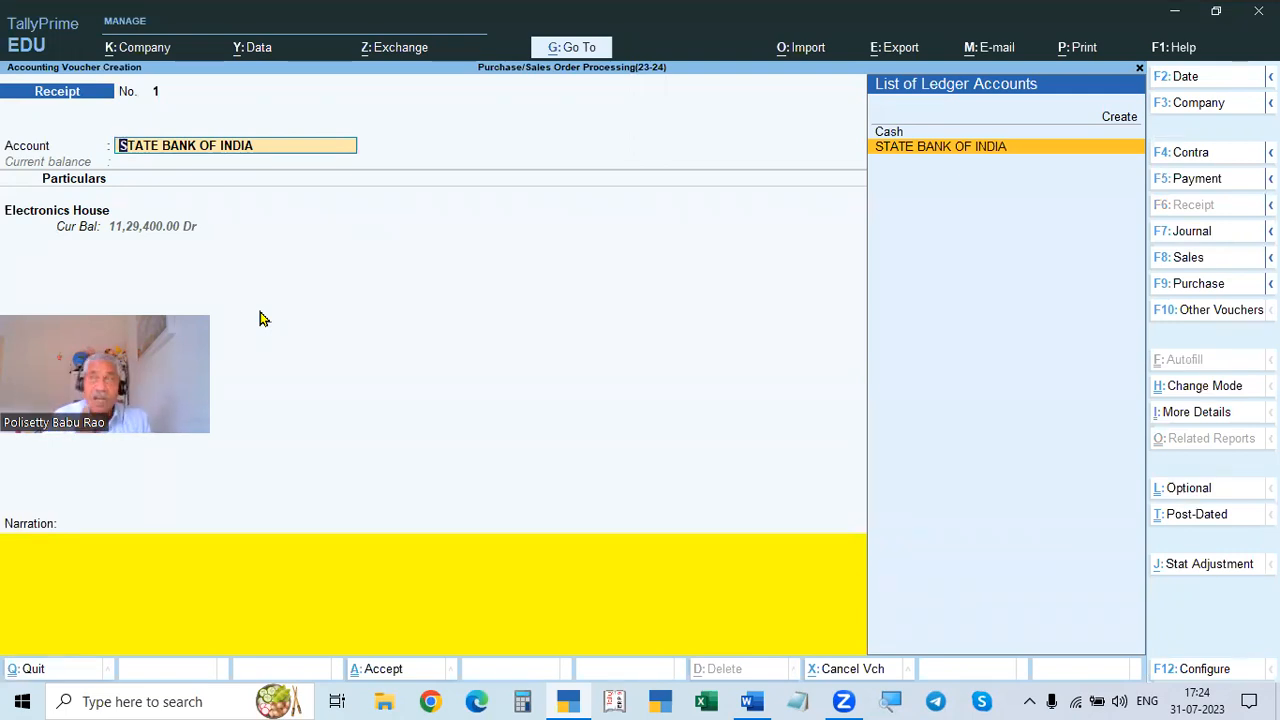
{"action": "key", "text": "Return"}
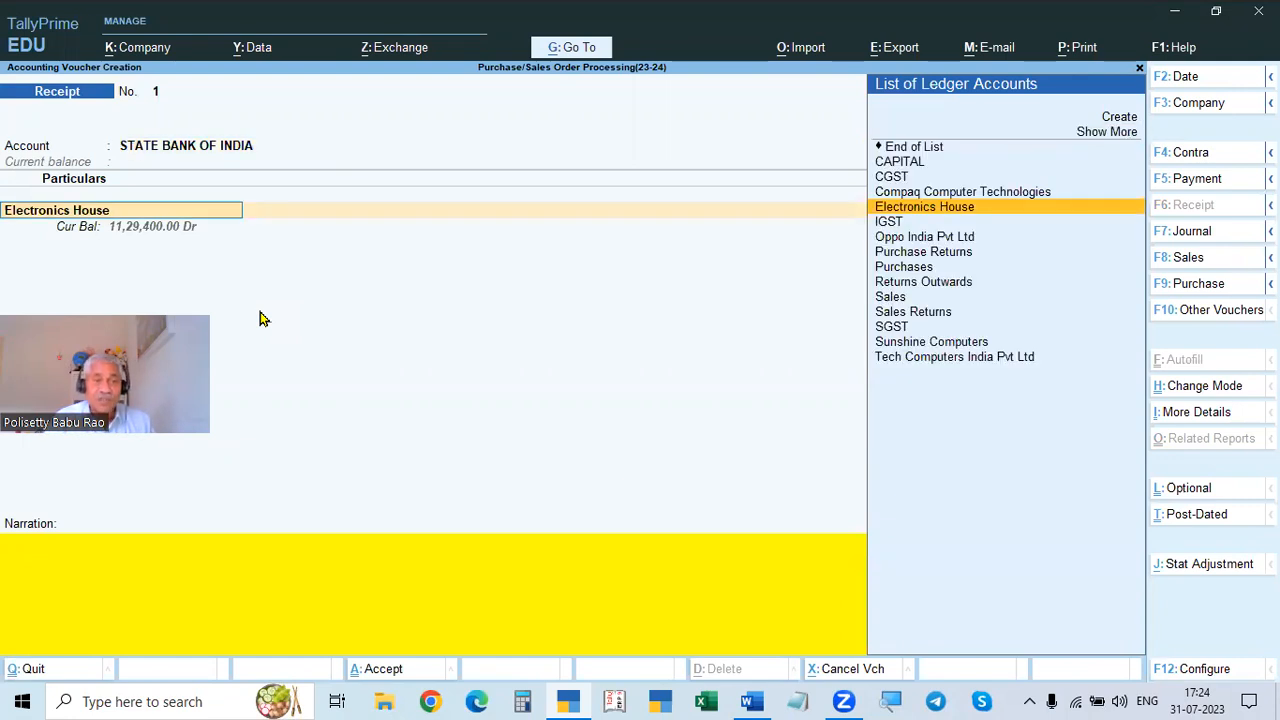
{"action": "key", "text": "Return"}
{"action": "key", "text": "alt+Tab"}
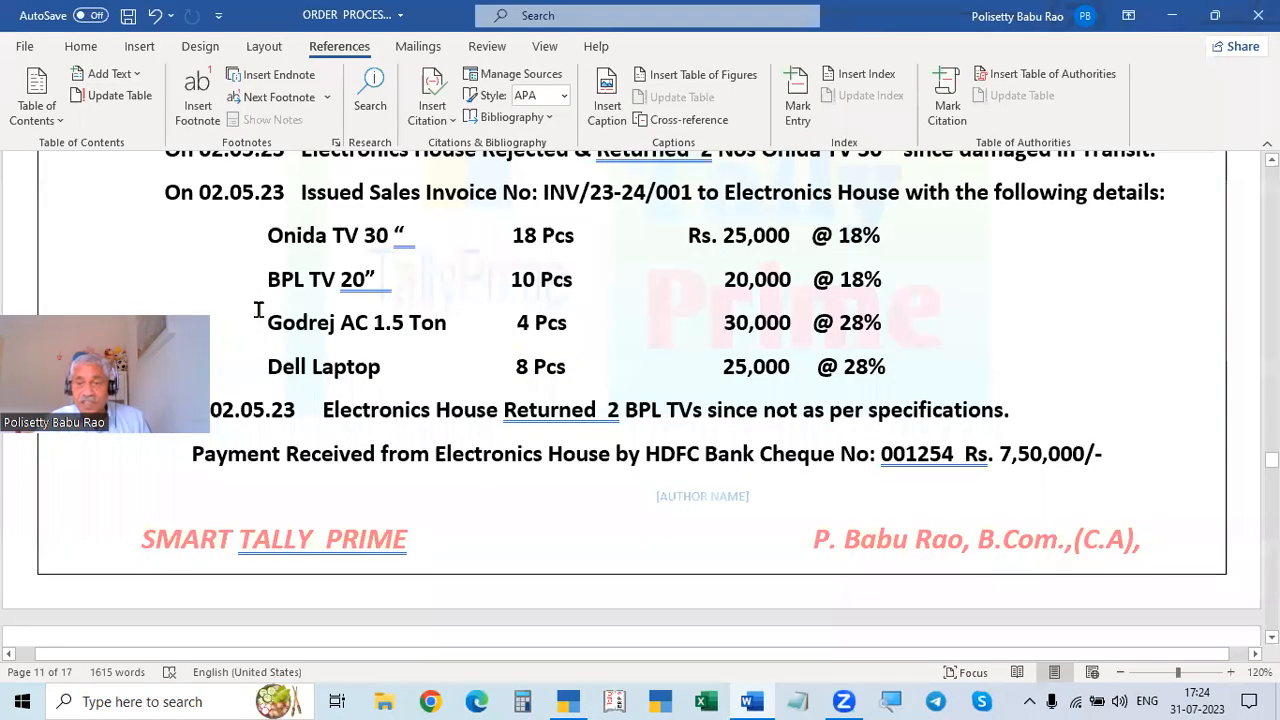
{"action": "key", "text": "alt+Tab"}
{"action": "type", "text": "7500000"}
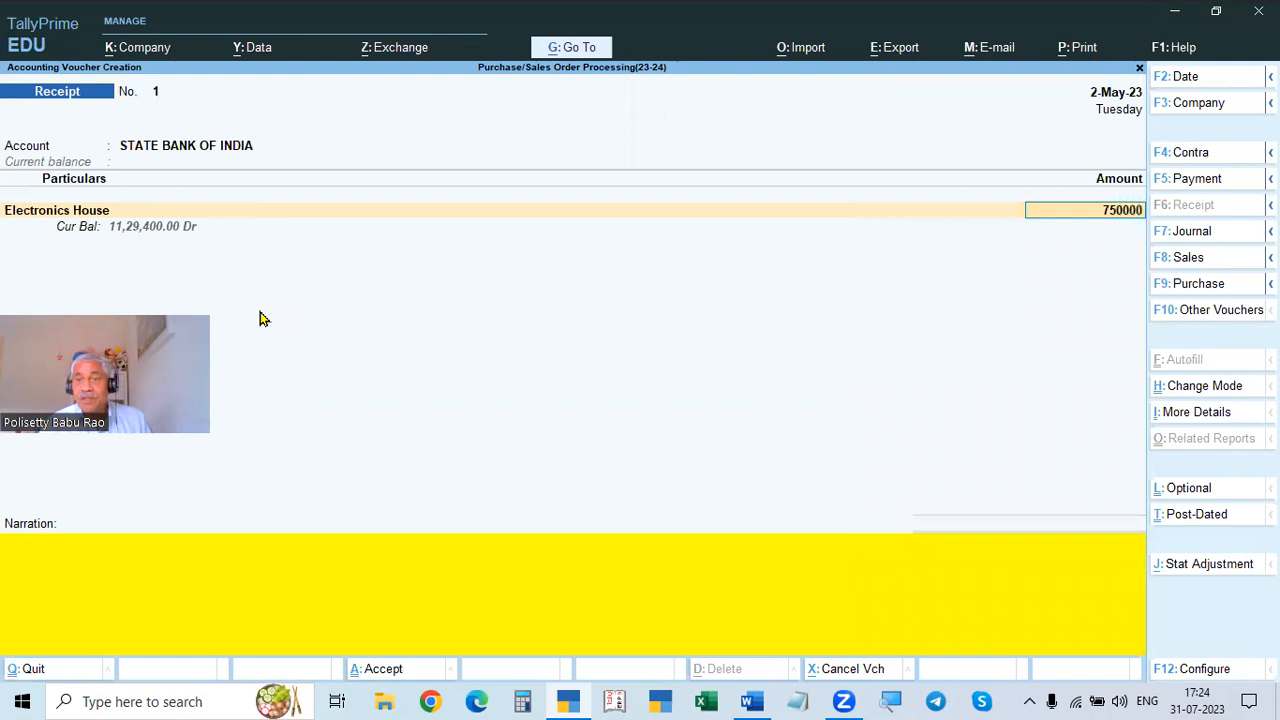
{"action": "key", "text": "BackSpace"}
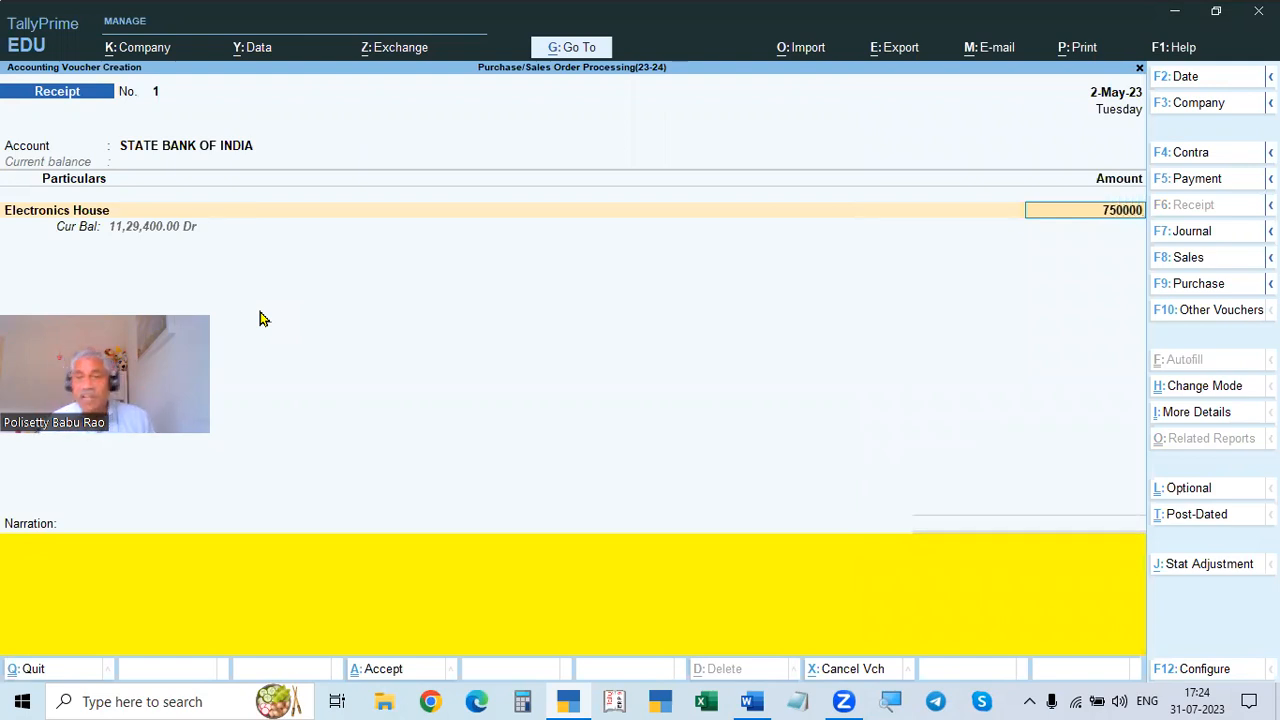
Step: Allocate the full 7,50,000.00 receipt as Agst Ref to pending bill INV/23-24/001
{"action": "key", "text": "Return"}
{"action": "key", "text": "Return"}
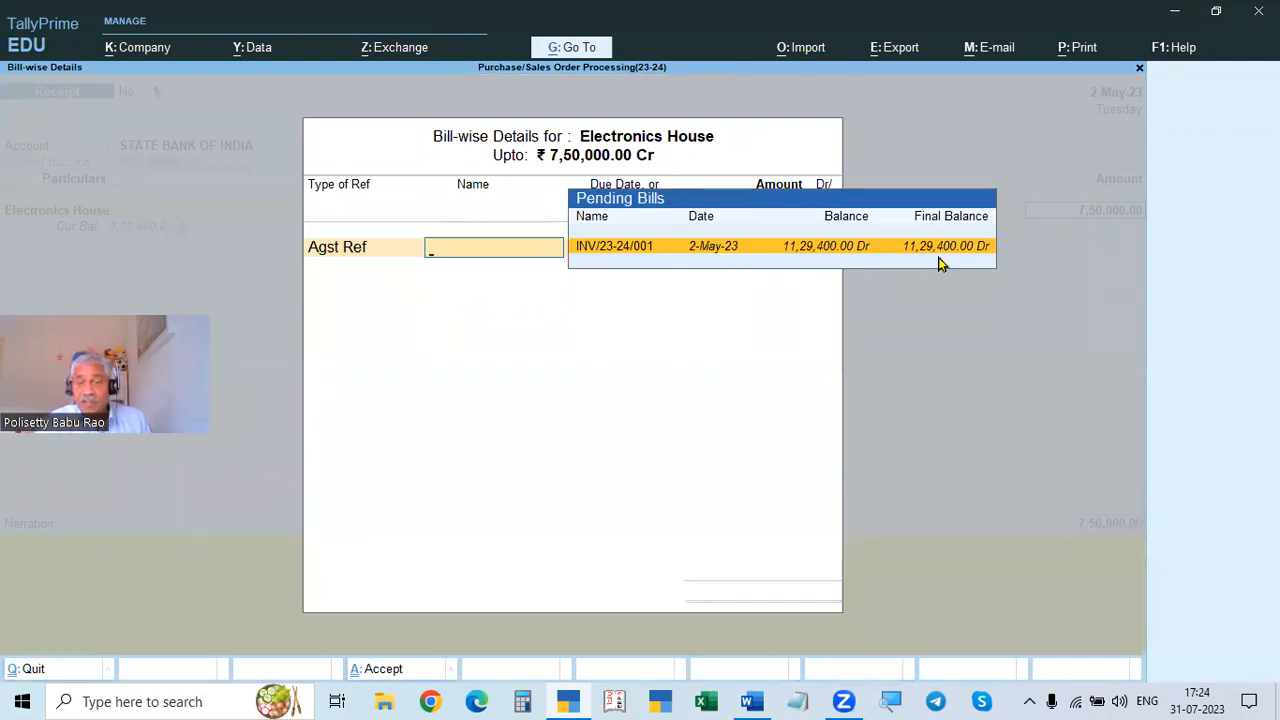
{"action": "key", "text": "Return"}
{"action": "key", "text": "Return"}
{"action": "key", "text": "Return"}
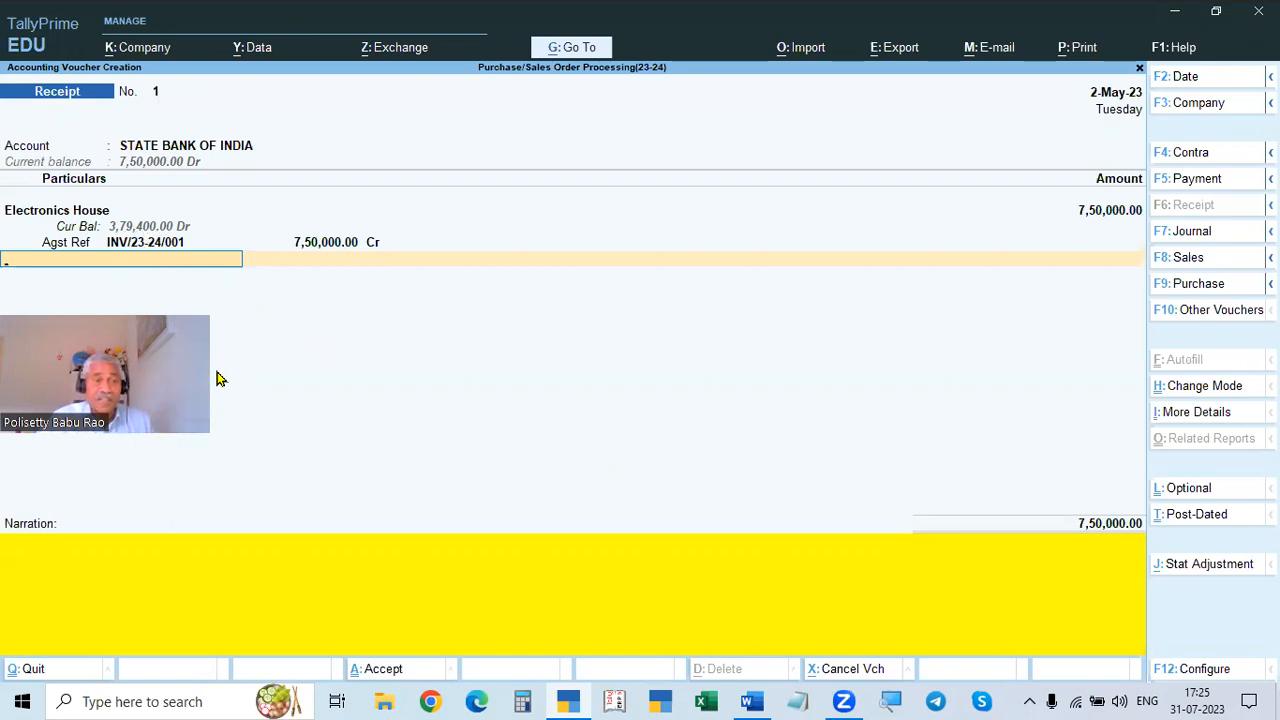
Step: Set the bank allocation to Cheque/DD with instrument number 001254 from the Word document, dated 2-May-23
{"action": "key", "text": "Return"}
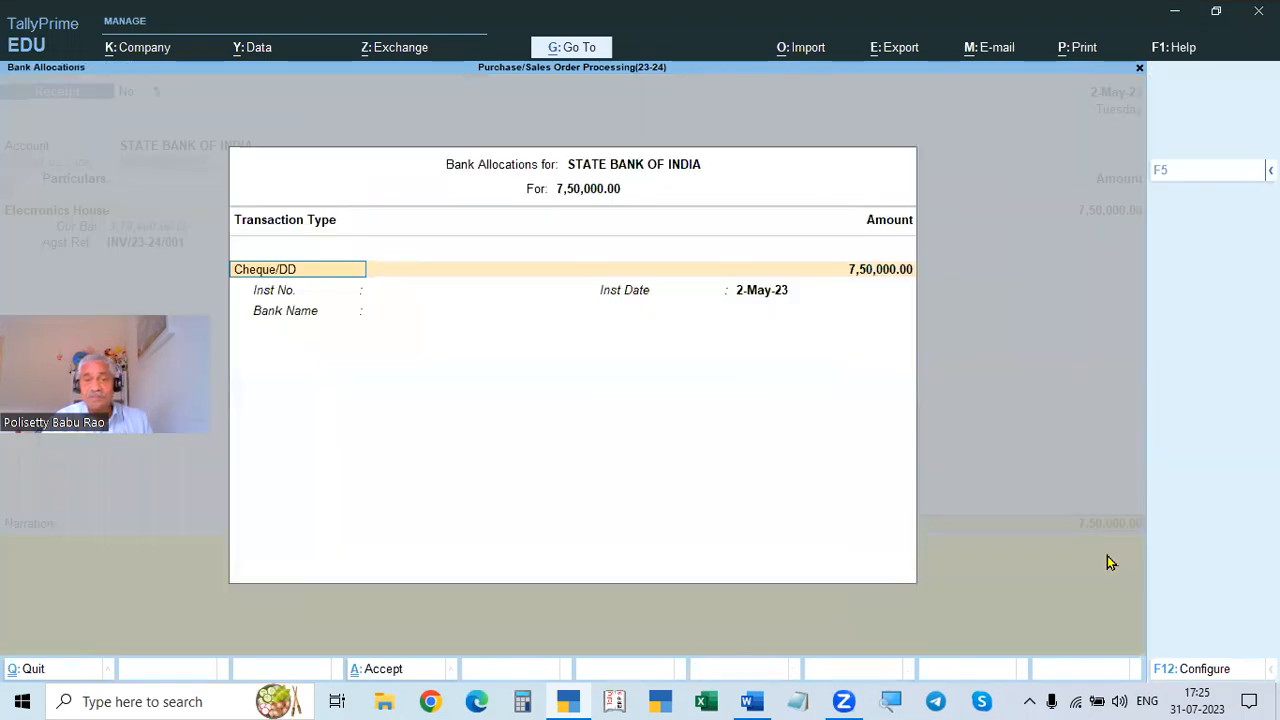
{"action": "key", "text": "Return"}
{"action": "key", "text": "Return"}
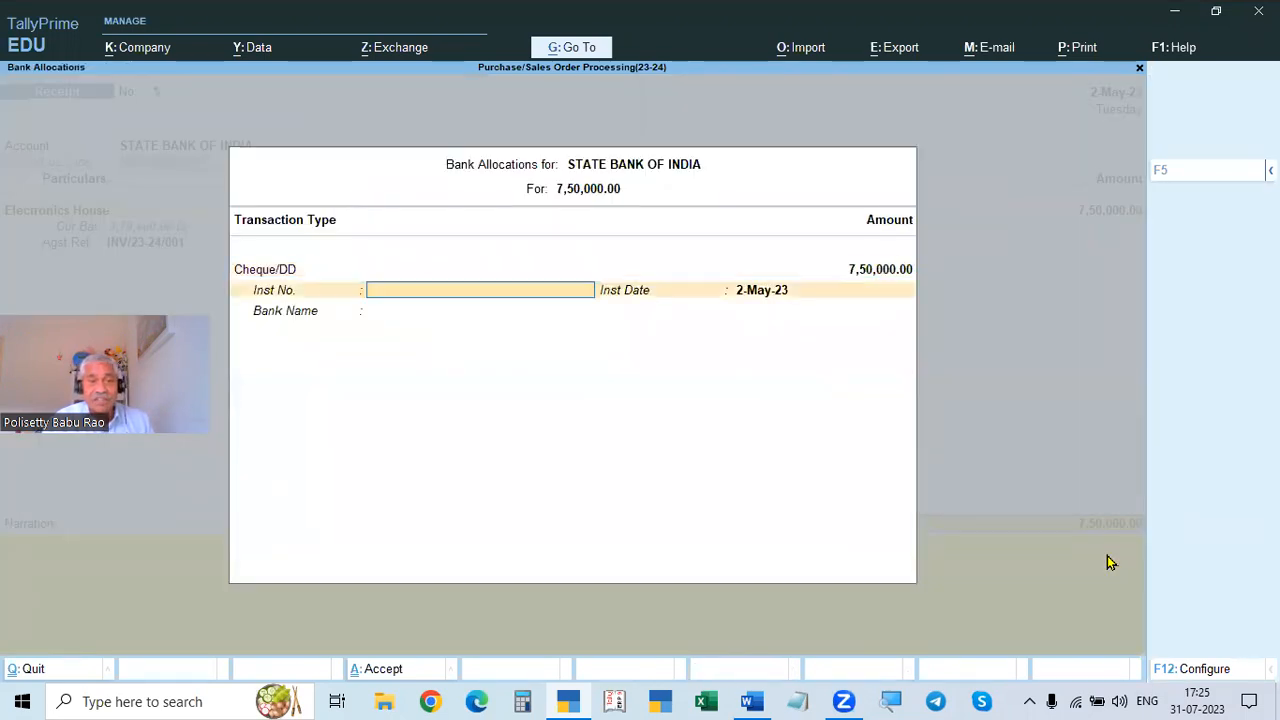
{"action": "key", "text": "alt+Tab"}
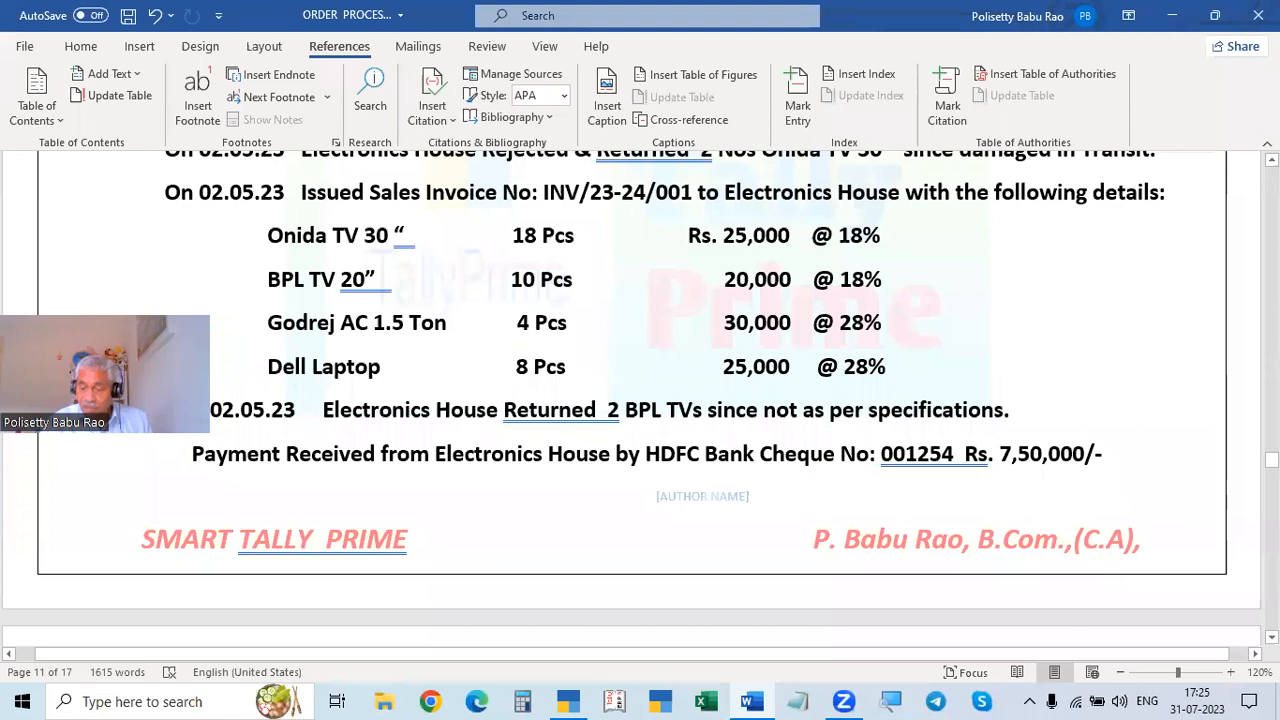
{"action": "key", "text": "alt+Tab"}
{"action": "type", "text": "001"}
{"action": "key", "text": "Return"}
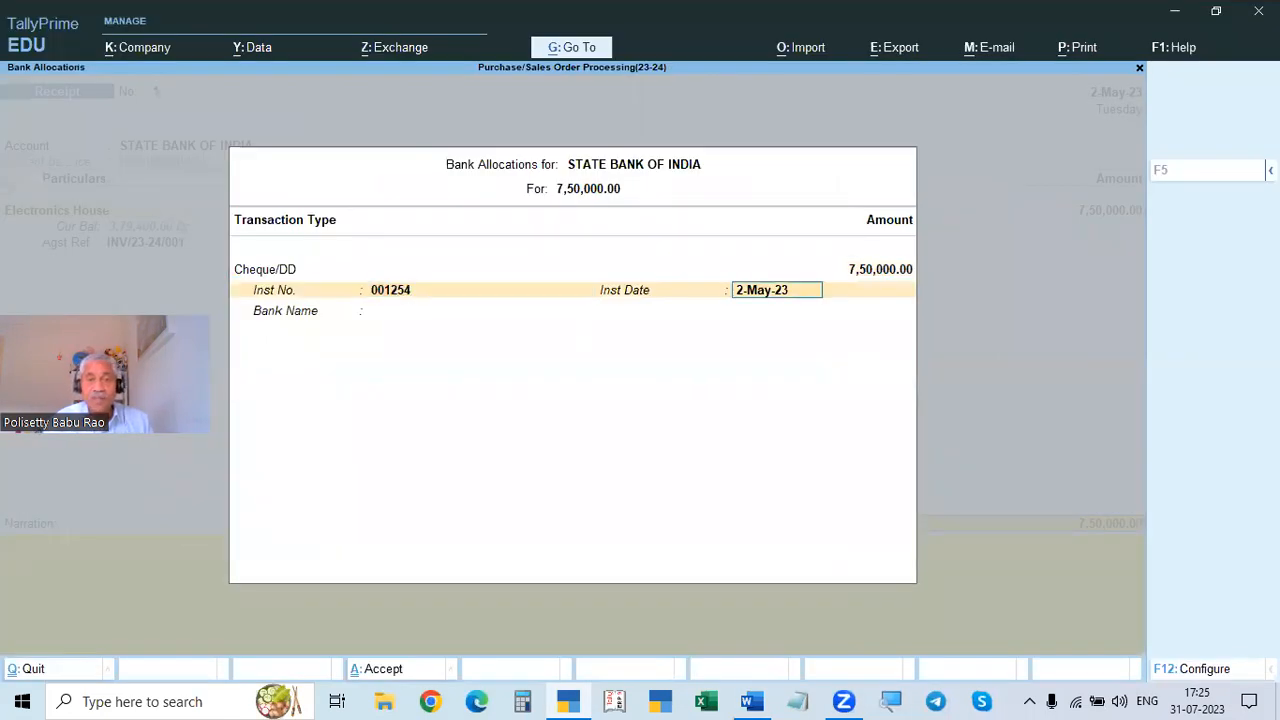
{"action": "key", "text": "Return"}
Step: Check the issuing bank in the Word document, specify HDFC Bank as the bank name in TallyPrime, and save the receipt voucher
{"action": "key", "text": "alt+Tab"}
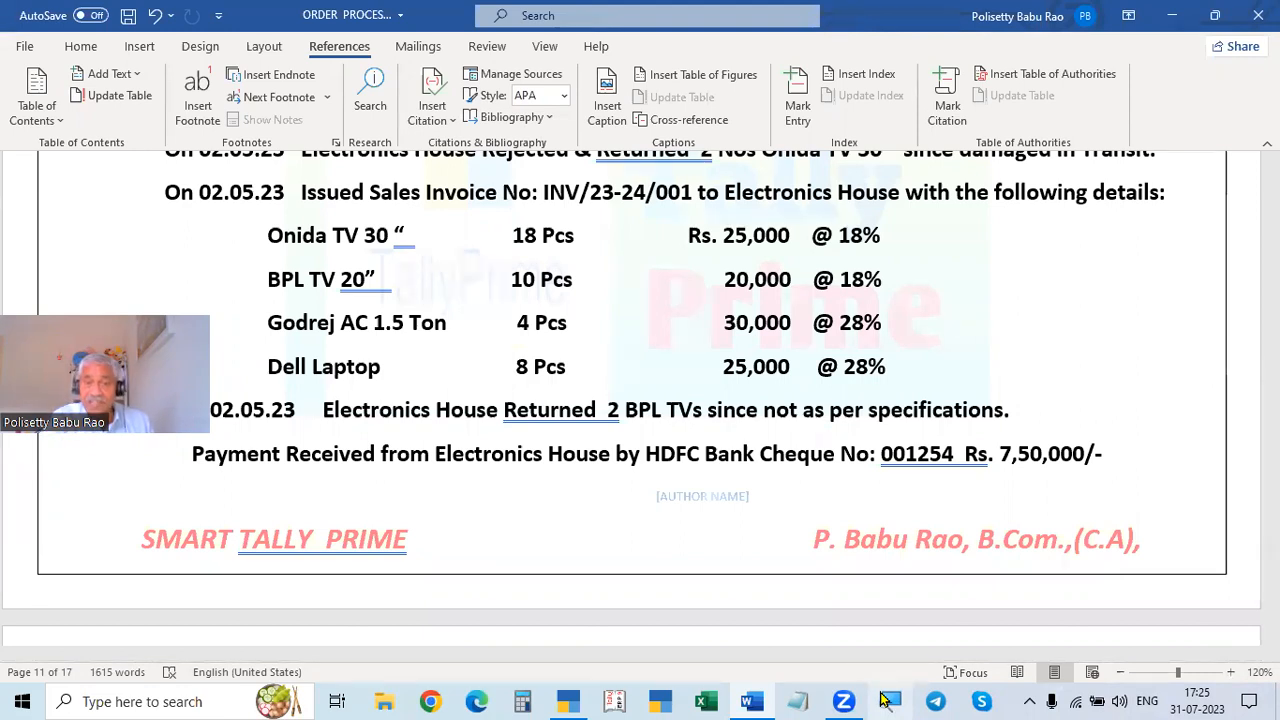
{"action": "key", "text": "alt+Tab"}
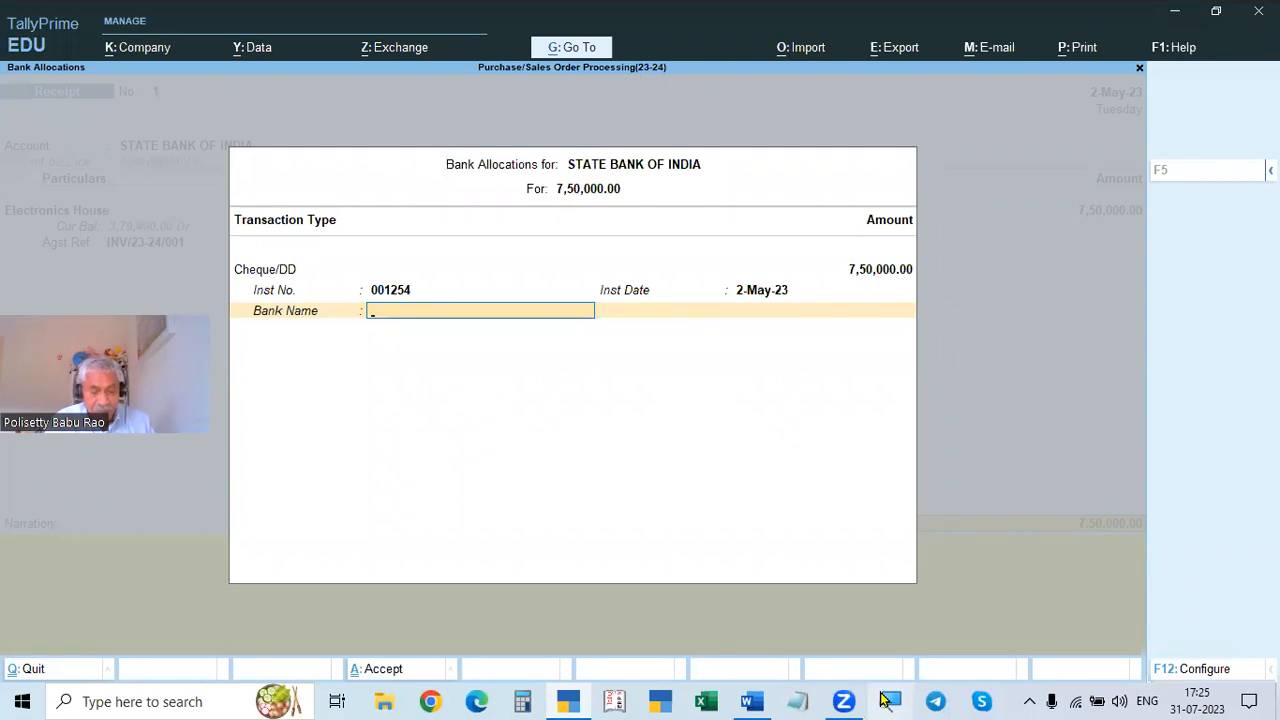
{"action": "key", "text": "space"}
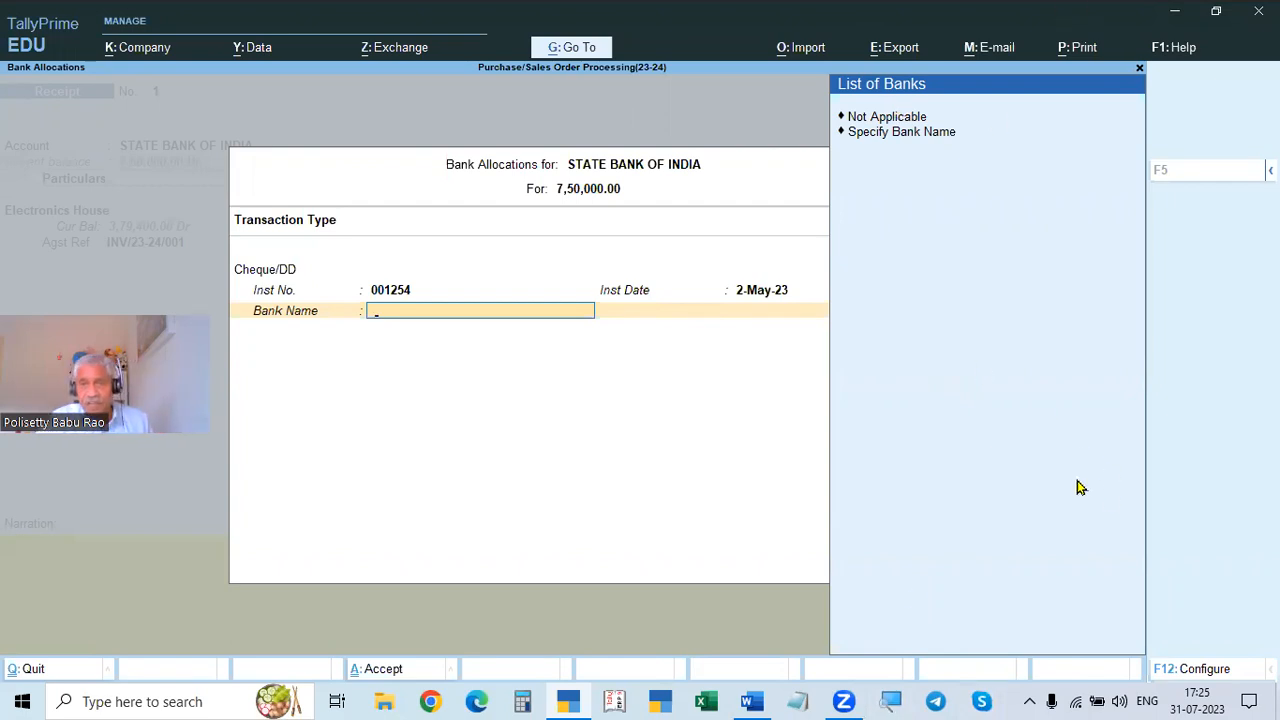
{"action": "left_click", "coordinate": [893, 134]}
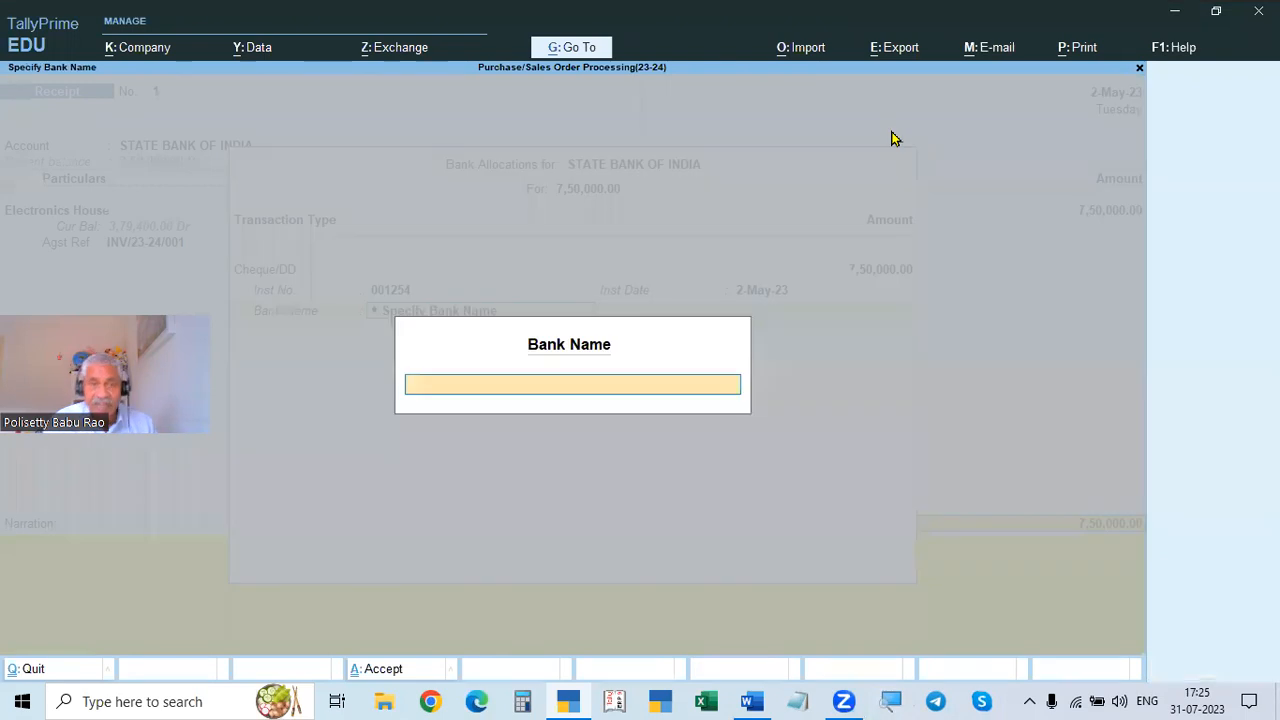
{"action": "type", "text": "HDFC a"}
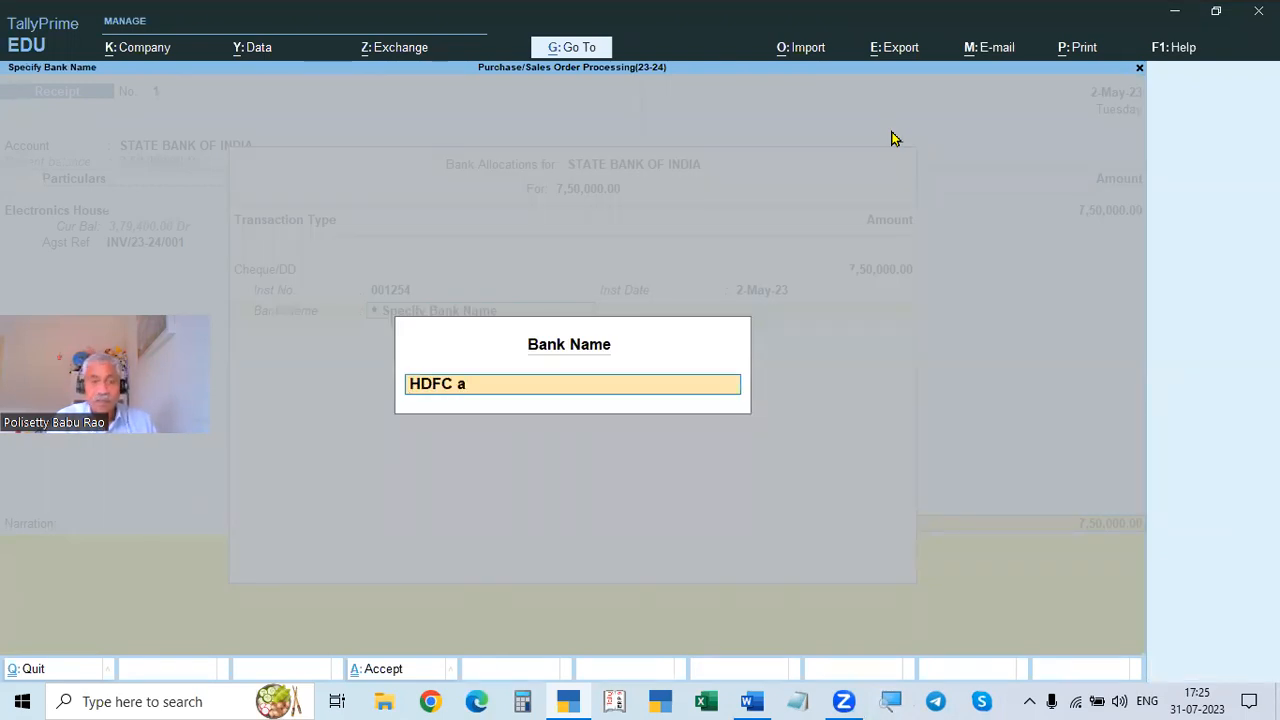
{"action": "type", "text": "C Bank"}
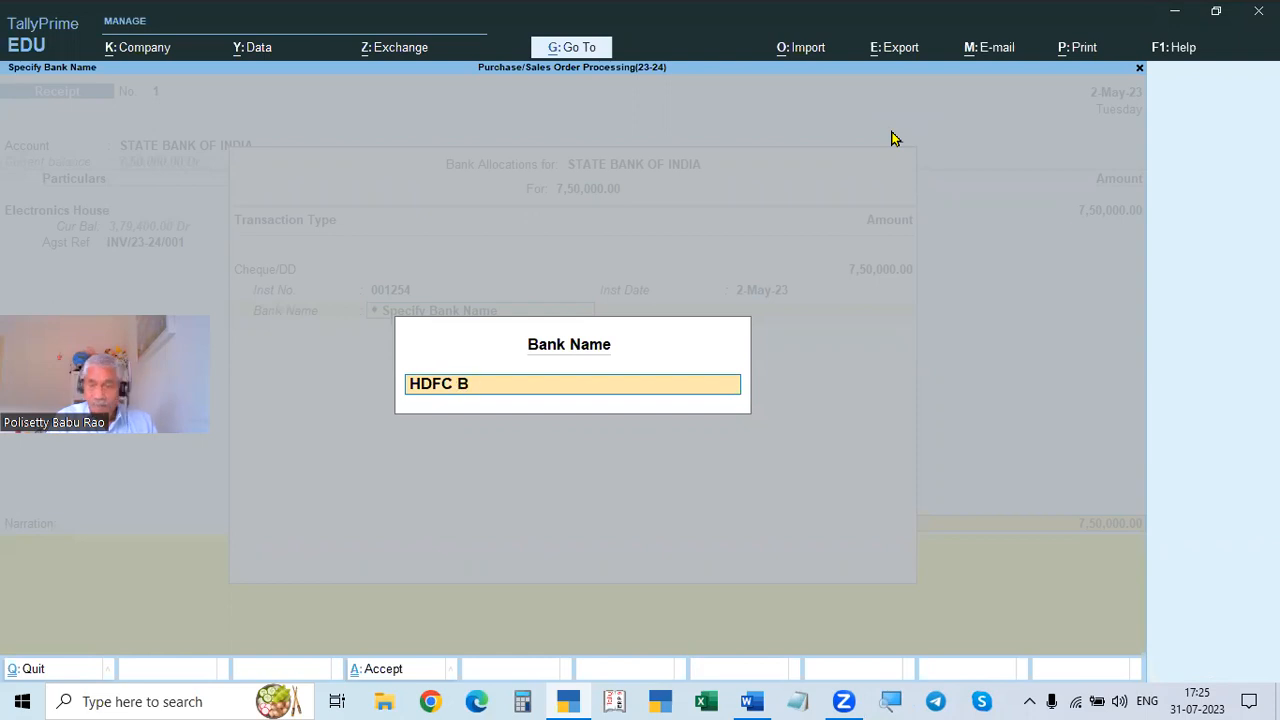
{"action": "key", "text": "Return"}
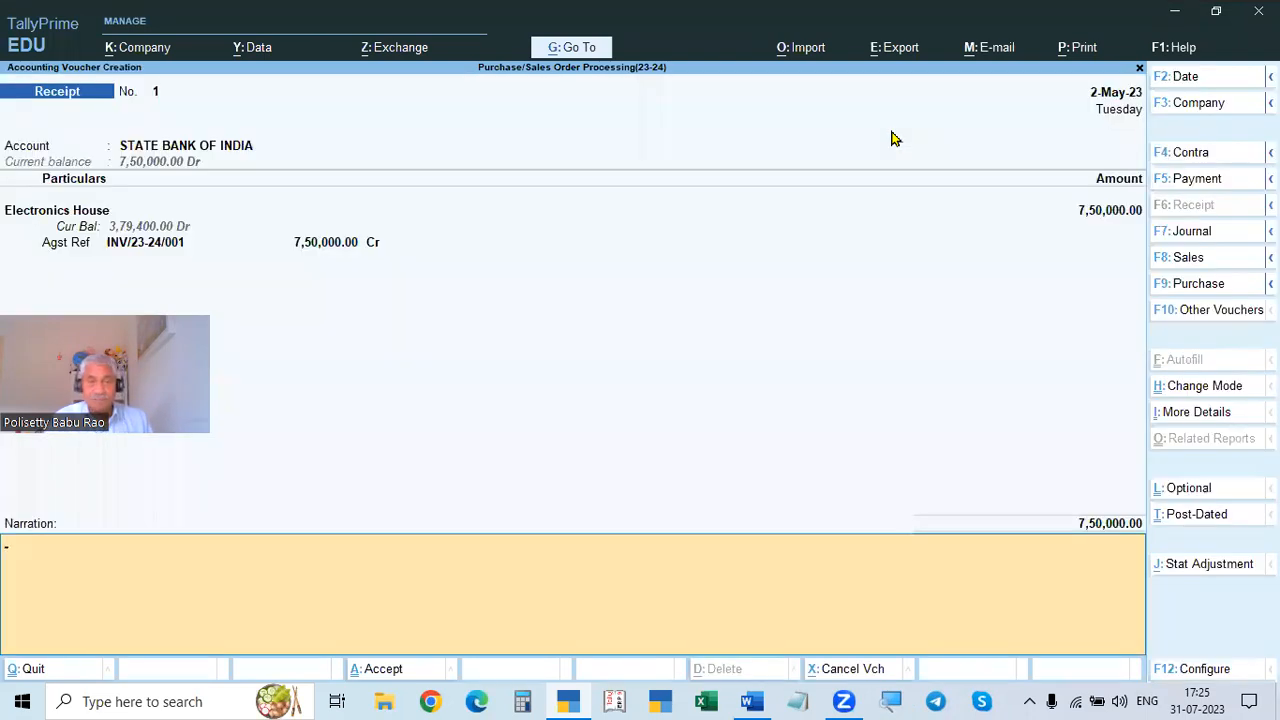
{"action": "key", "text": "Return"}
{"action": "key", "text": "Return"}
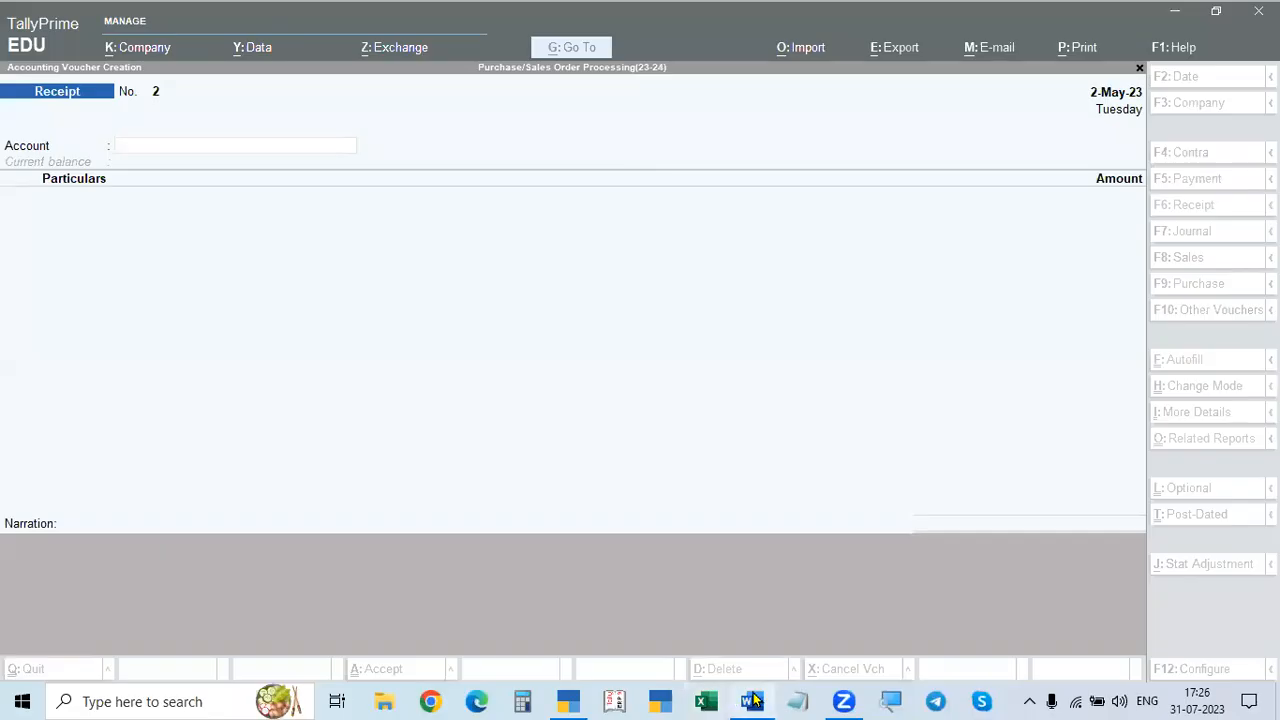
Step: Switch to the Word document and examine the remaining sales order exercises, Problem 2 for Ram Technologies and Problem 3 with its three orders
{"action": "left_click", "coordinate": [753, 701]}
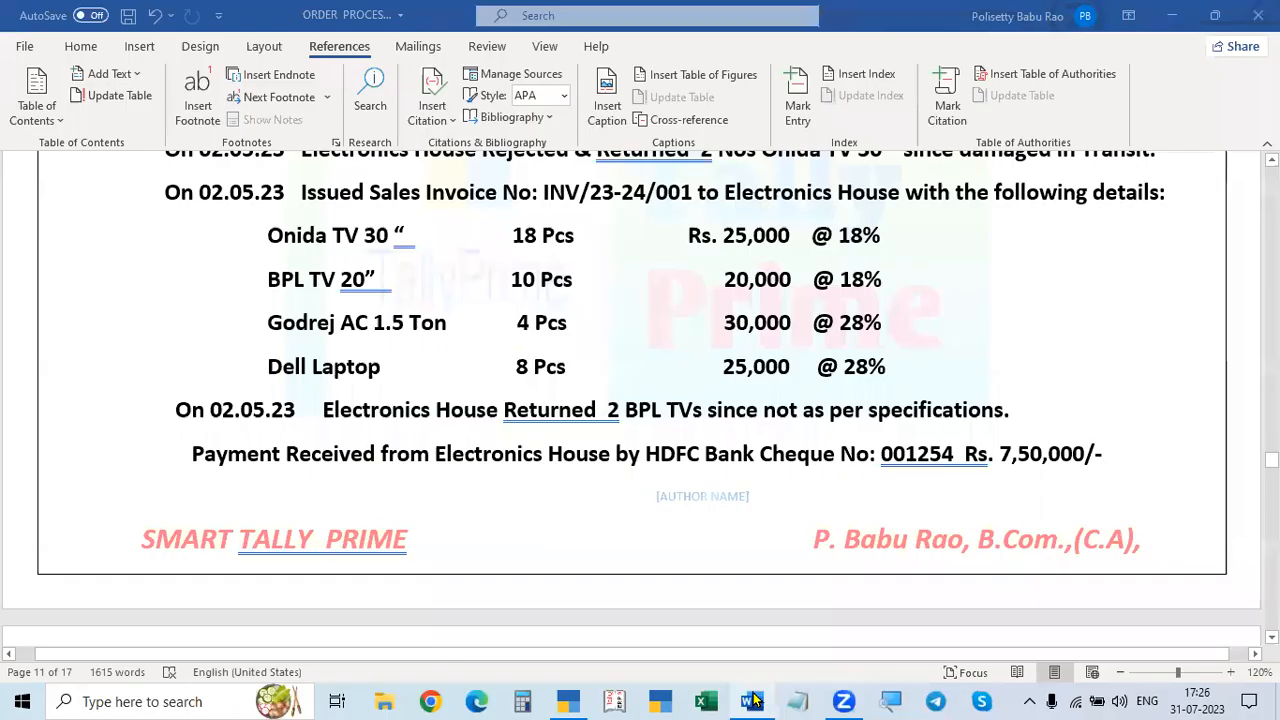
{"action": "scroll", "coordinate": [615, 525], "scroll_direction": "up", "scroll_amount": 5}
{"action": "scroll", "coordinate": [616, 524], "scroll_direction": "down", "scroll_amount": 4}
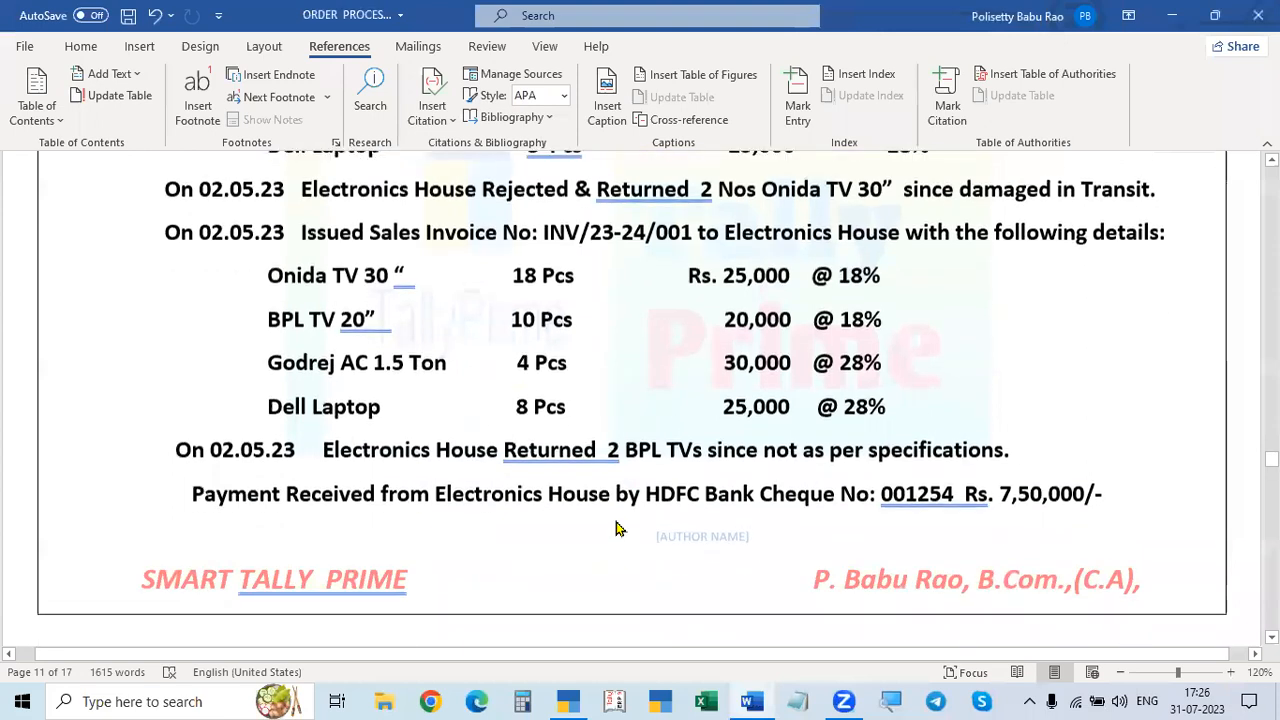
{"action": "scroll", "coordinate": [618, 523], "scroll_direction": "down", "scroll_amount": 10}
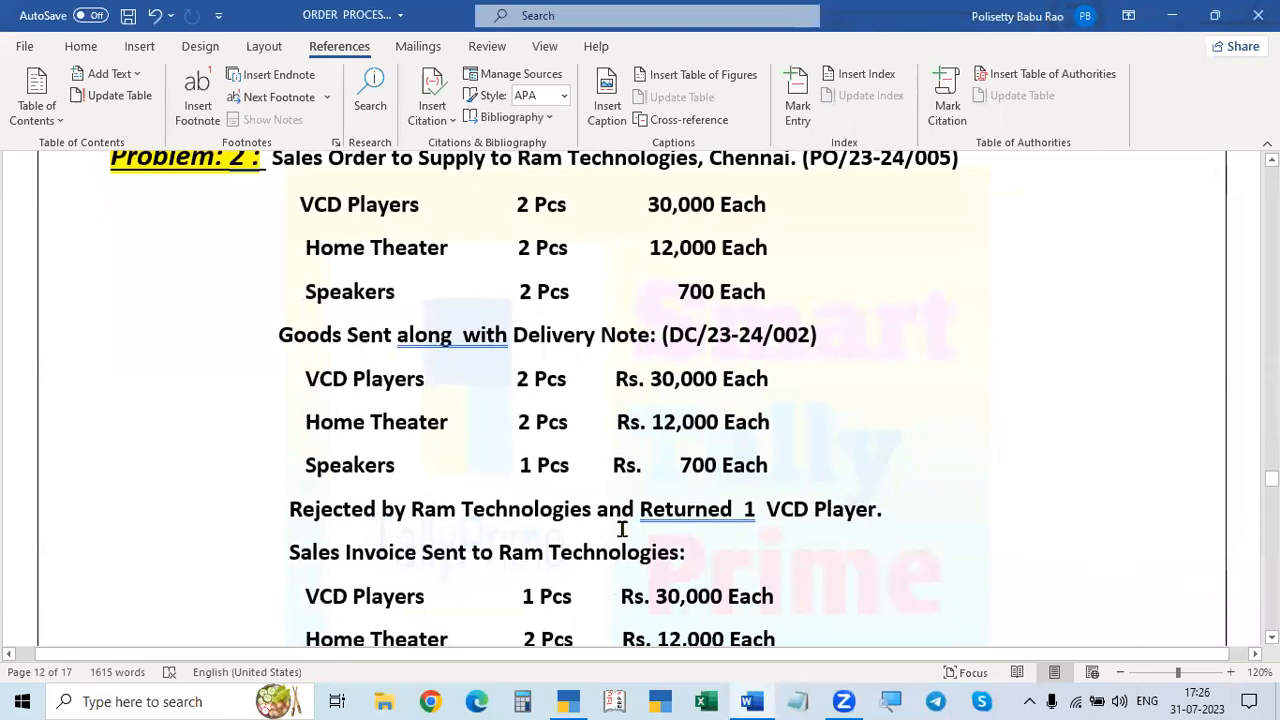
{"action": "scroll", "coordinate": [622, 530], "scroll_direction": "down", "scroll_amount": 5}
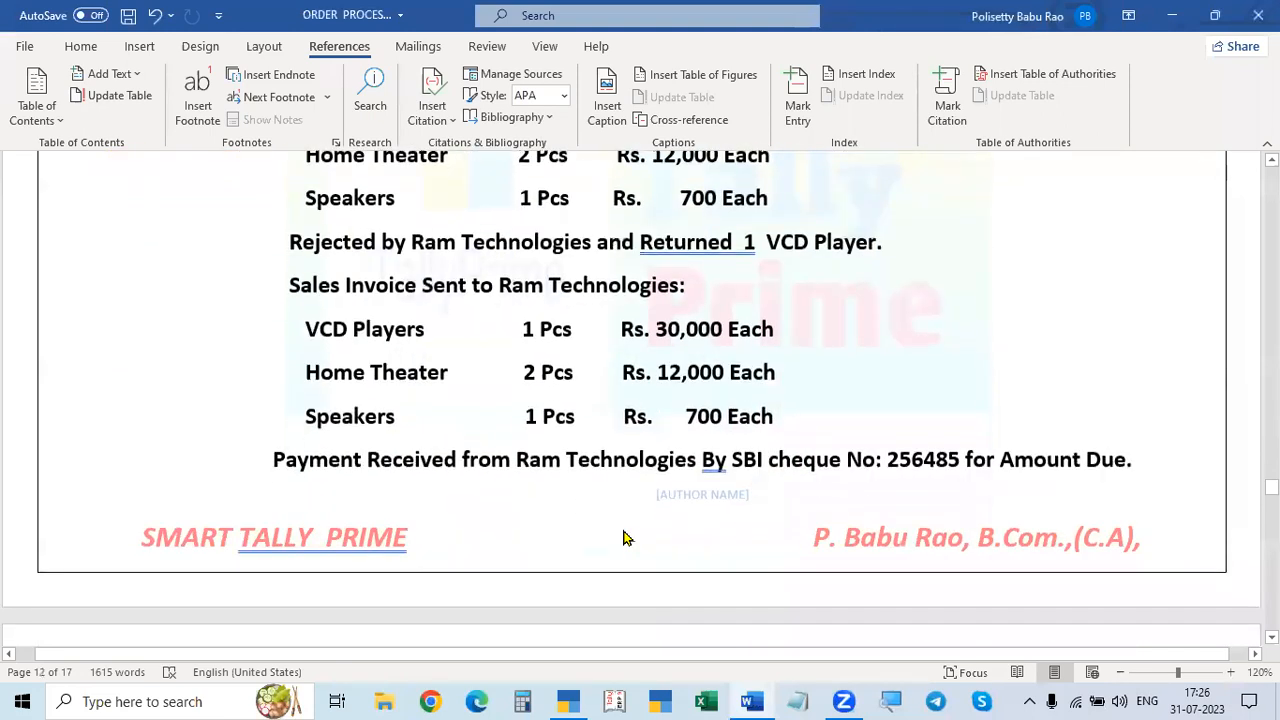
{"action": "scroll", "coordinate": [622, 535], "scroll_direction": "down", "scroll_amount": 7}
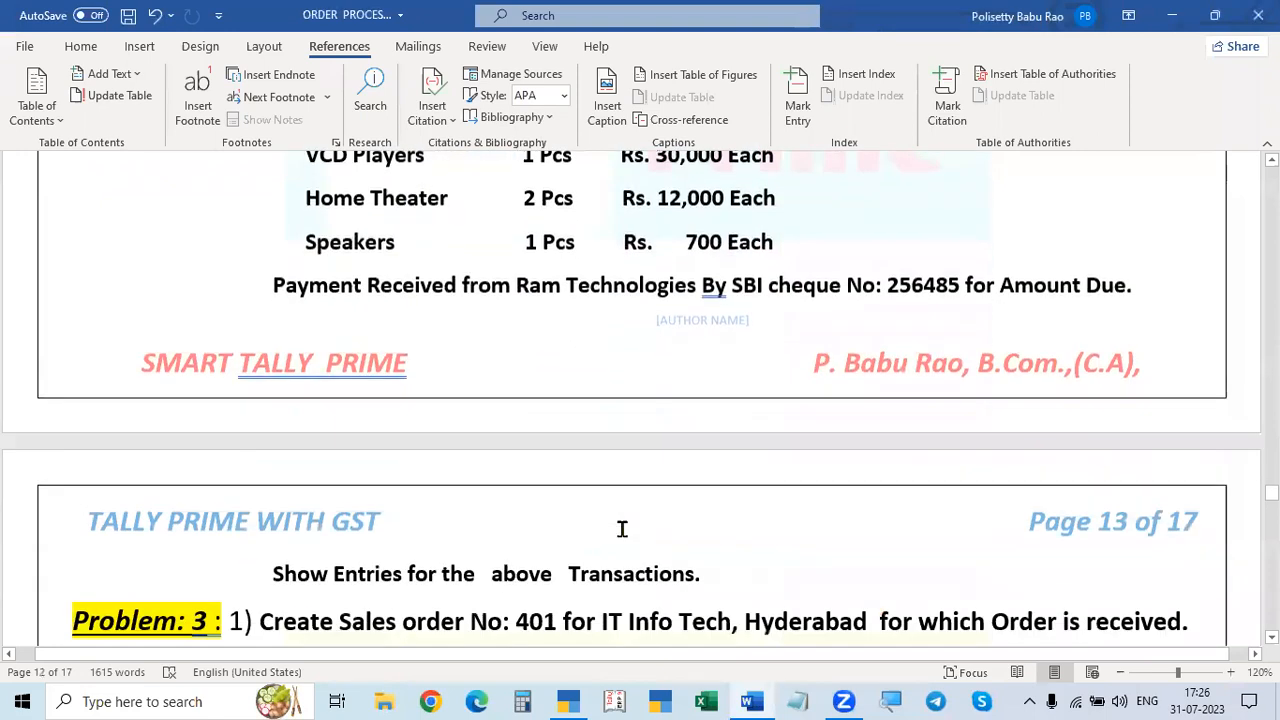
{"action": "scroll", "coordinate": [622, 530], "scroll_direction": "down", "scroll_amount": 4}
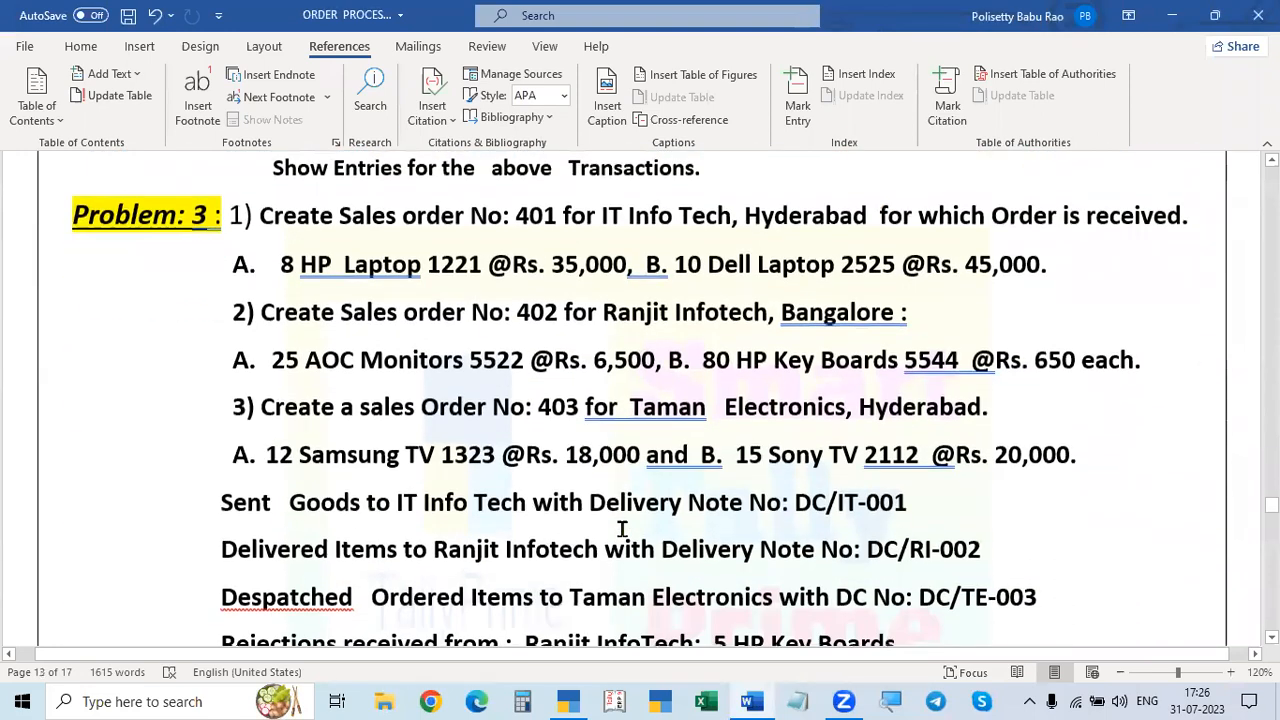
{"action": "scroll", "coordinate": [622, 530], "scroll_direction": "down", "scroll_amount": 1}
{"action": "scroll", "coordinate": [622, 530], "scroll_direction": "up", "scroll_amount": 2}
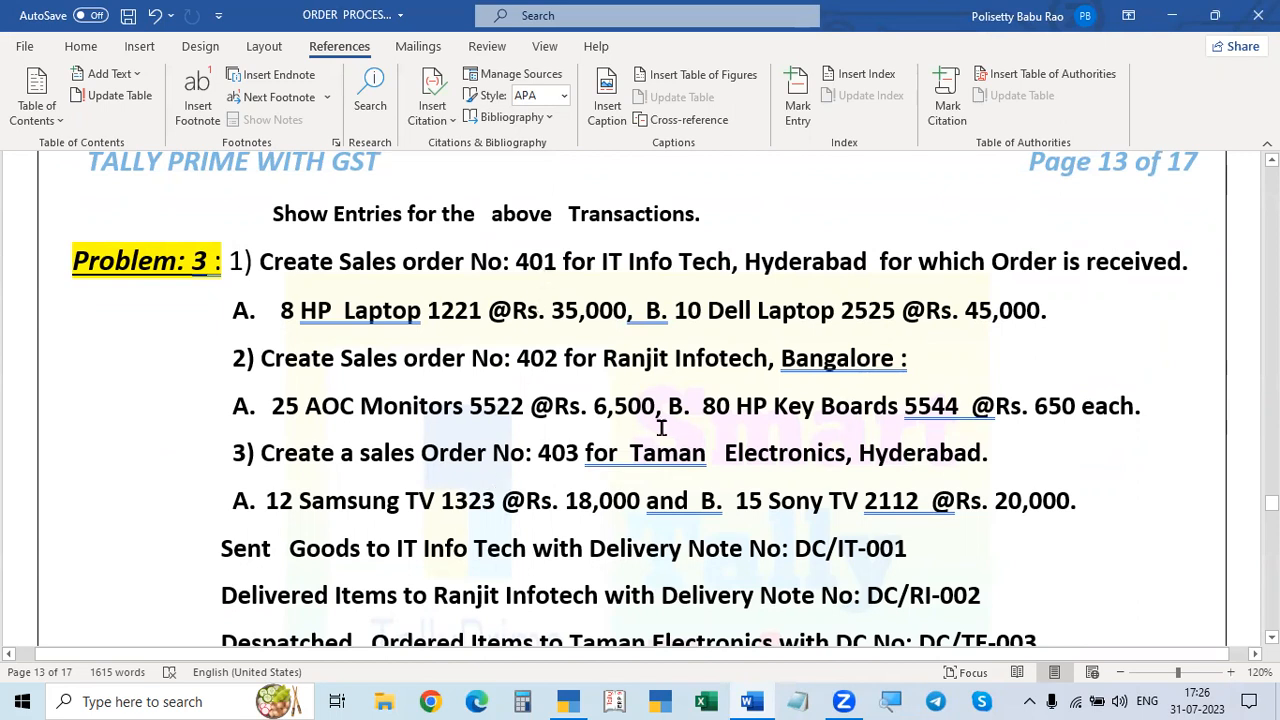
{"action": "scroll", "coordinate": [661, 428], "scroll_direction": "down", "scroll_amount": 10}
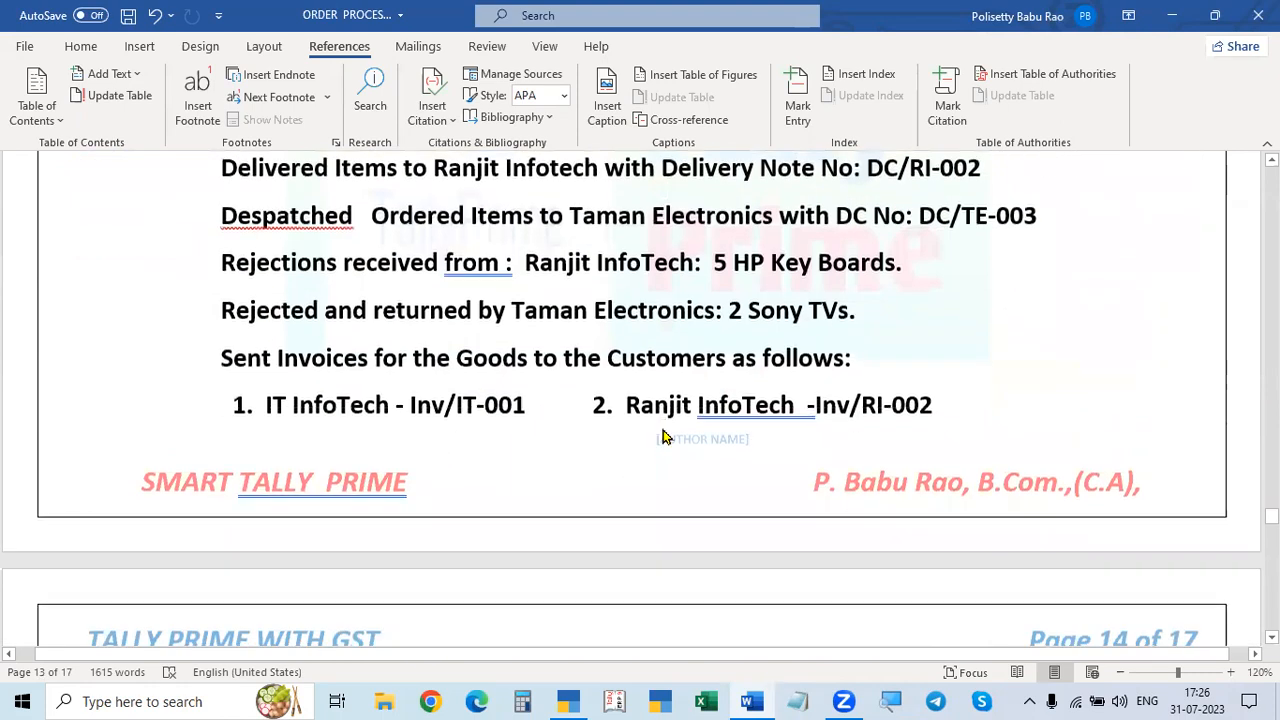
{"action": "scroll", "coordinate": [663, 430], "scroll_direction": "down", "scroll_amount": 2}
{"action": "scroll", "coordinate": [661, 428], "scroll_direction": "up", "scroll_amount": 6}
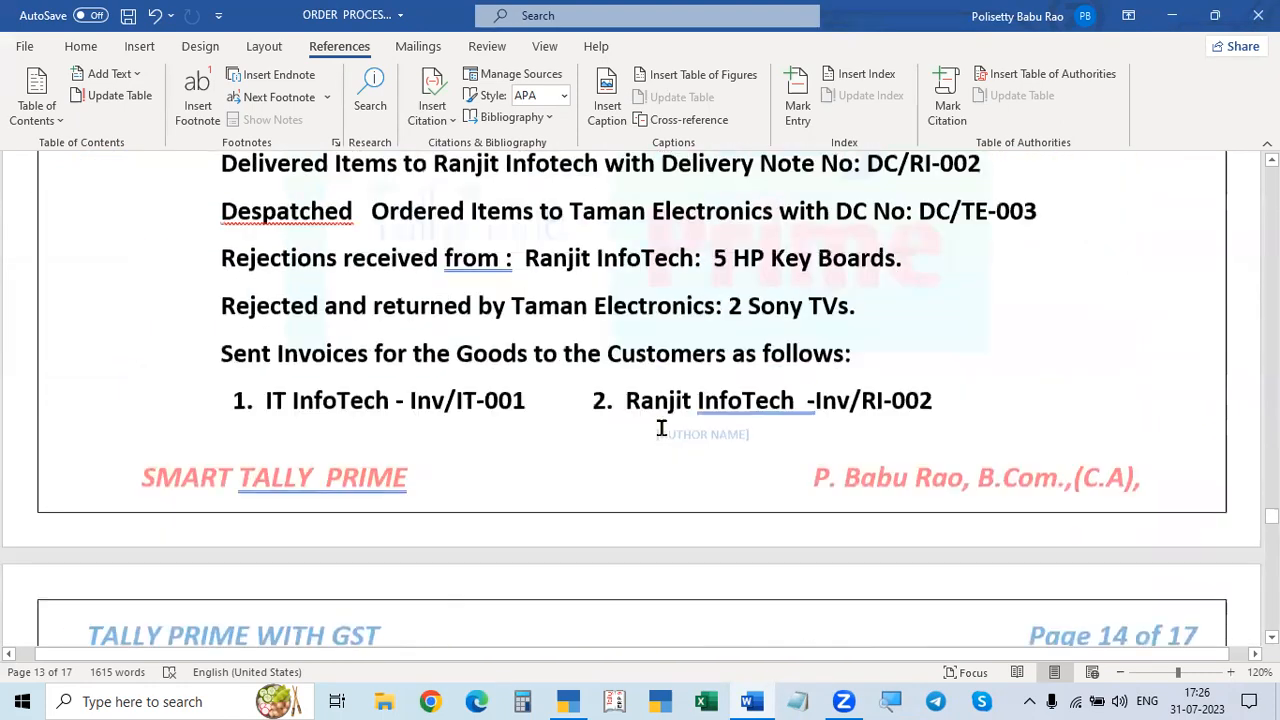
{"action": "scroll", "coordinate": [661, 428], "scroll_direction": "up", "scroll_amount": 3}
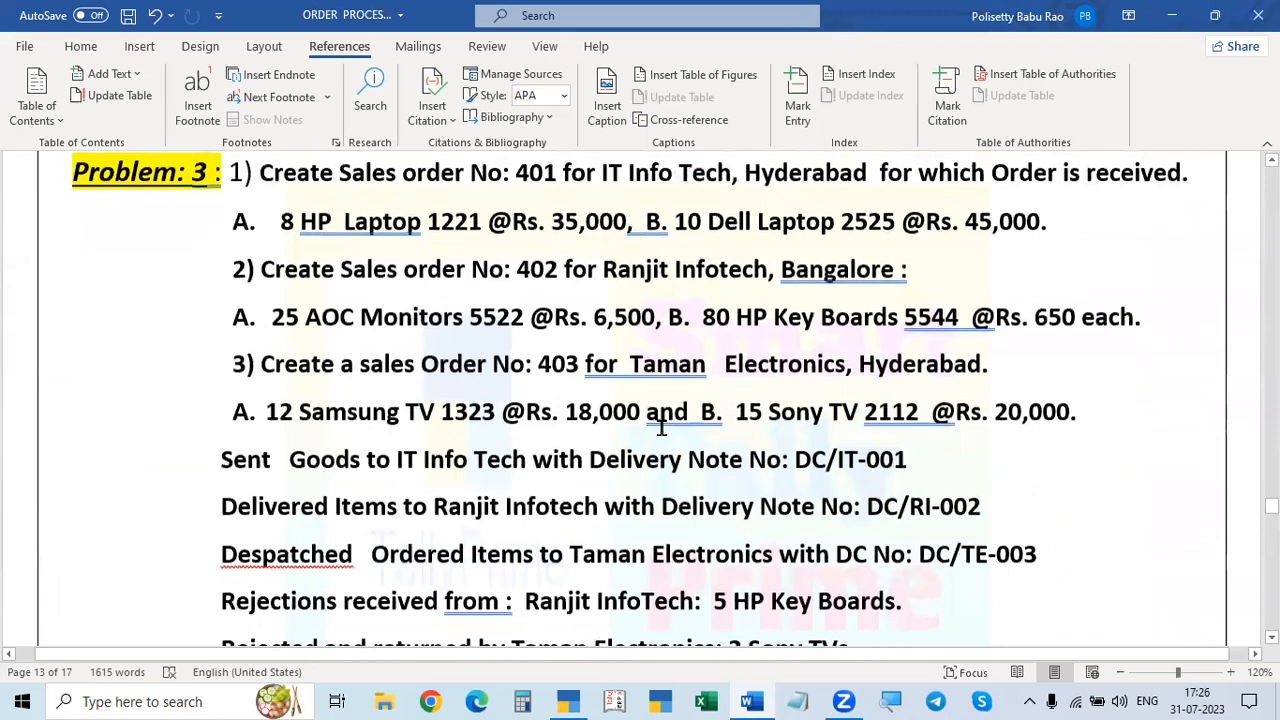
{"action": "scroll", "coordinate": [661, 428], "scroll_direction": "down", "scroll_amount": 10}
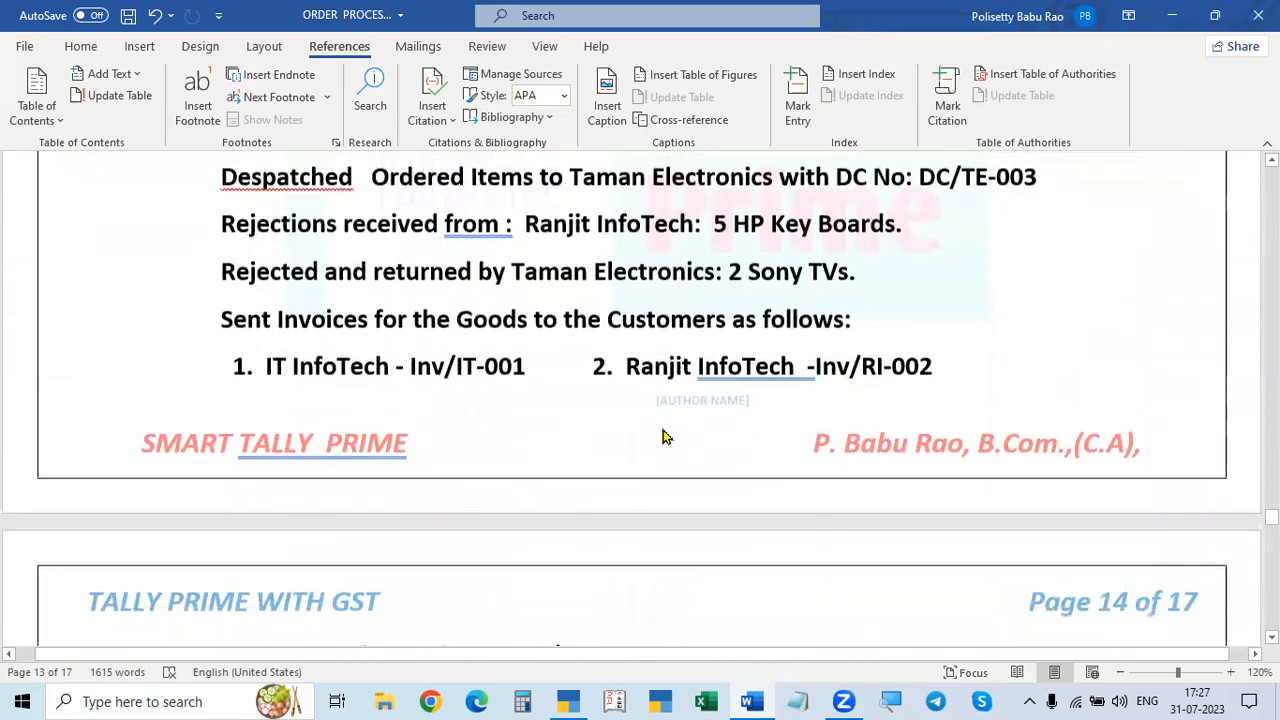
{"action": "scroll", "coordinate": [663, 434], "scroll_direction": "down", "scroll_amount": 2}
{"action": "scroll", "coordinate": [663, 434], "scroll_direction": "up", "scroll_amount": 2}
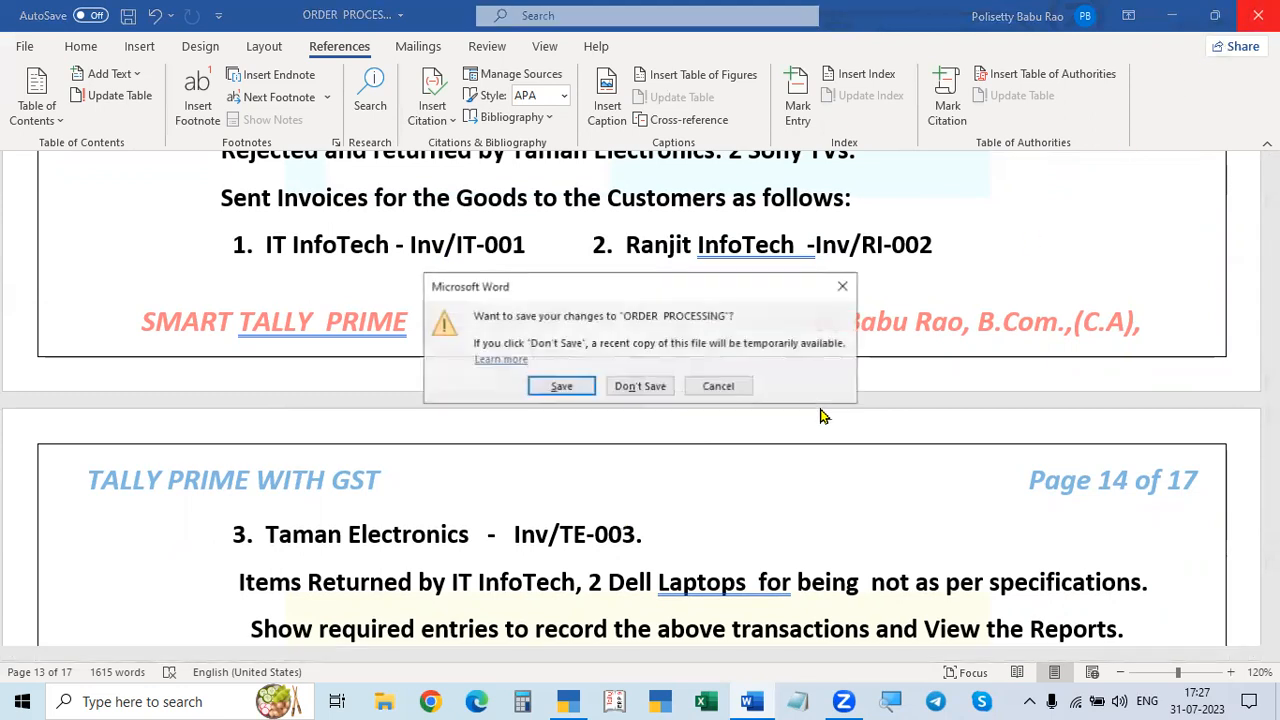
Step: Save the changes to the ORDER PROCESSING document while closing it, and return to TallyPrime
{"action": "left_click", "coordinate": [563, 385]}
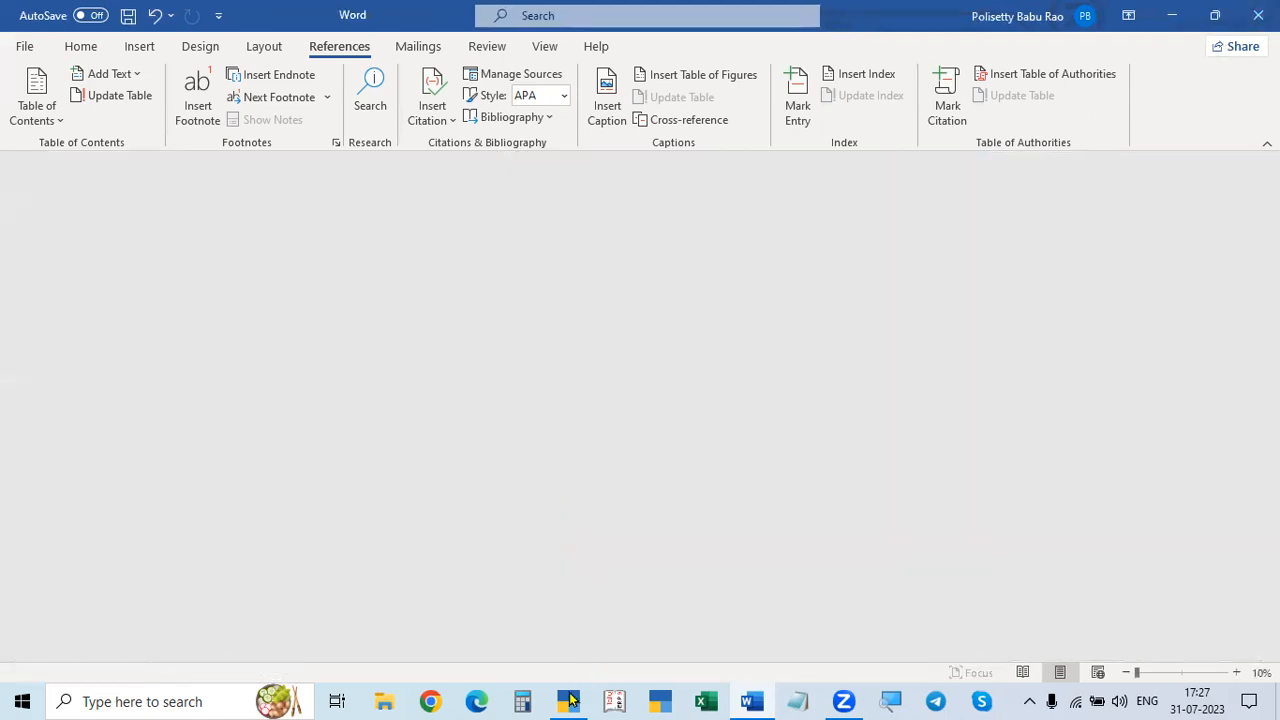
{"action": "left_click", "coordinate": [570, 701]}
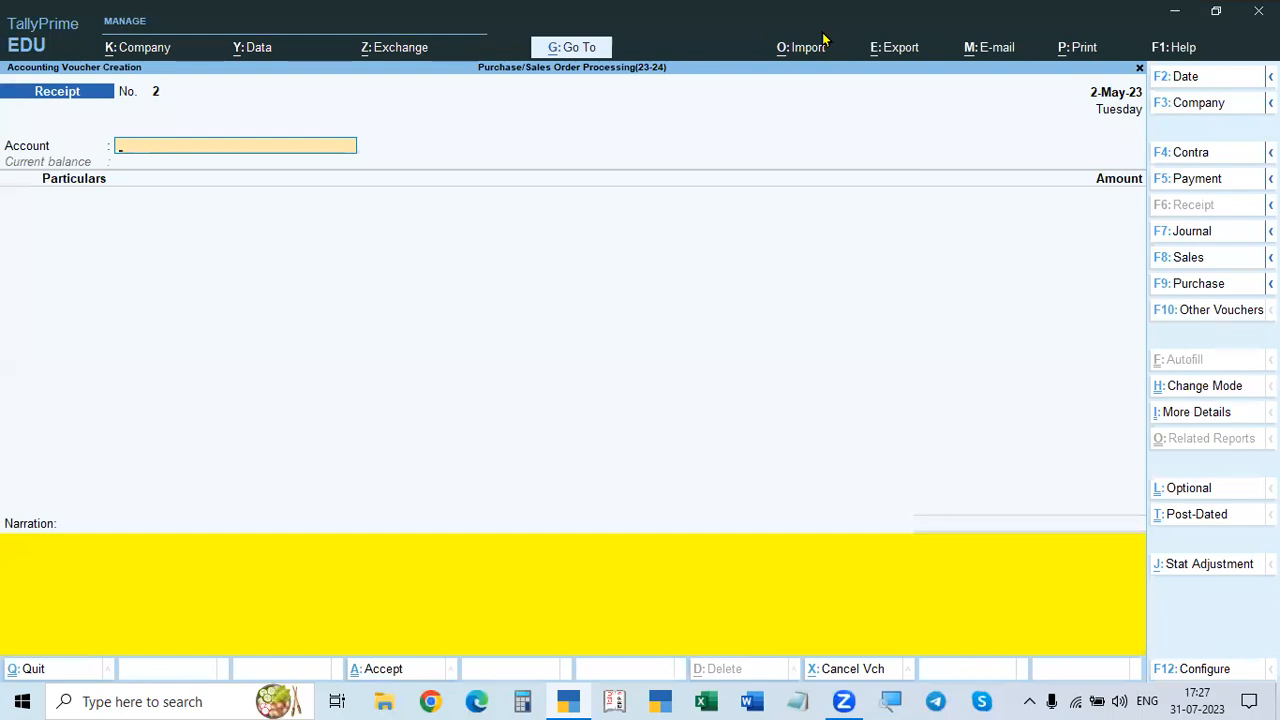